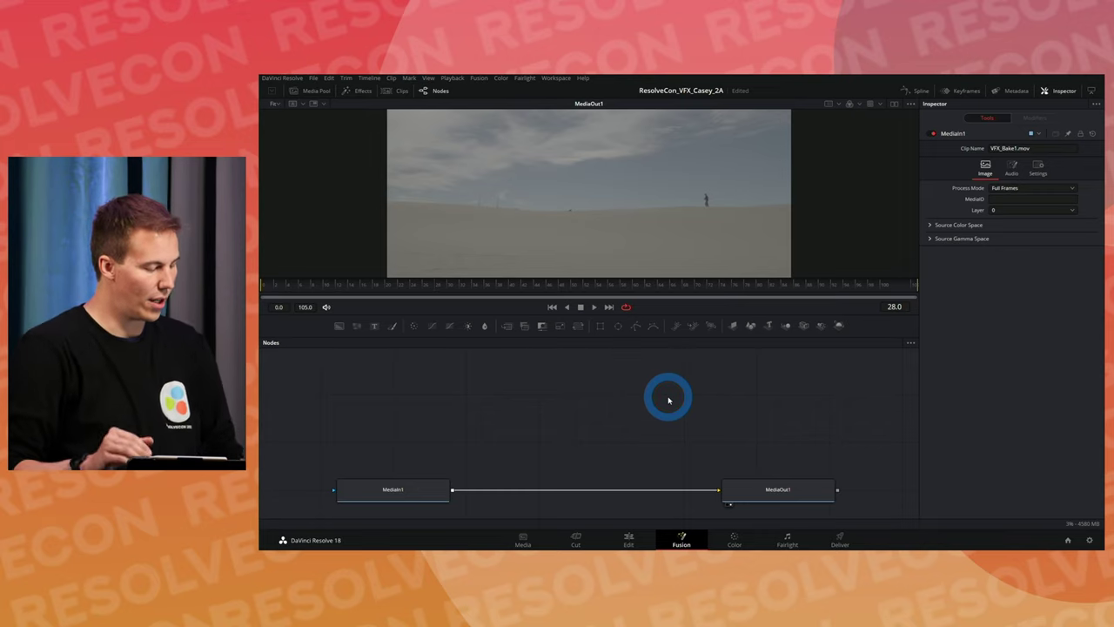
- Hide the Fusion toolbar above the node graph
key("shift+space")
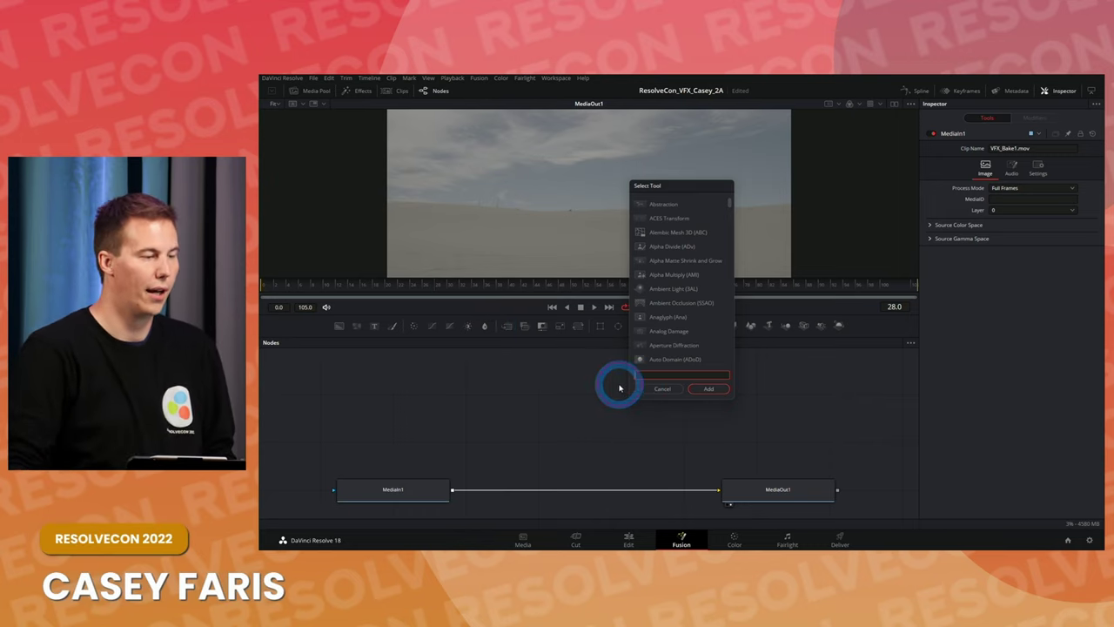
left_click(663, 389)
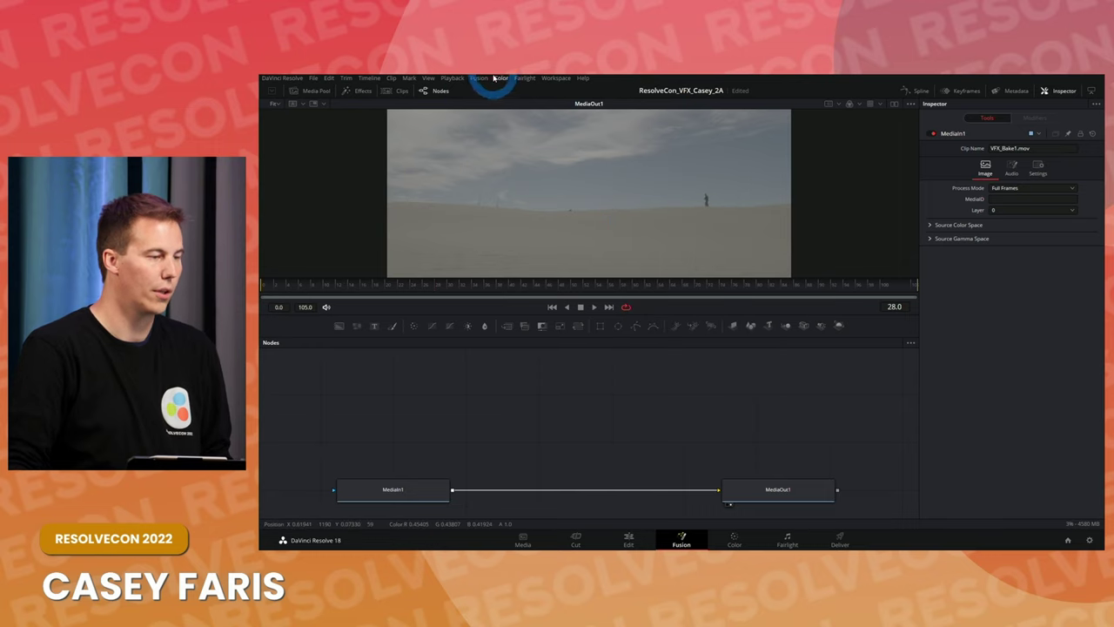
left_click(479, 77)
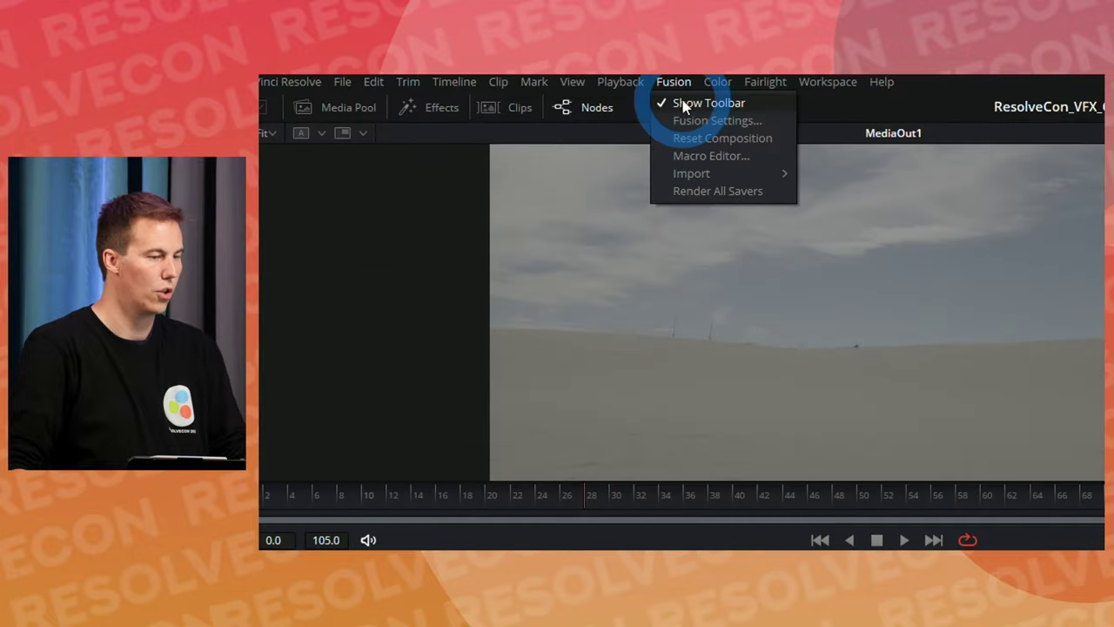
left_click(684, 105)
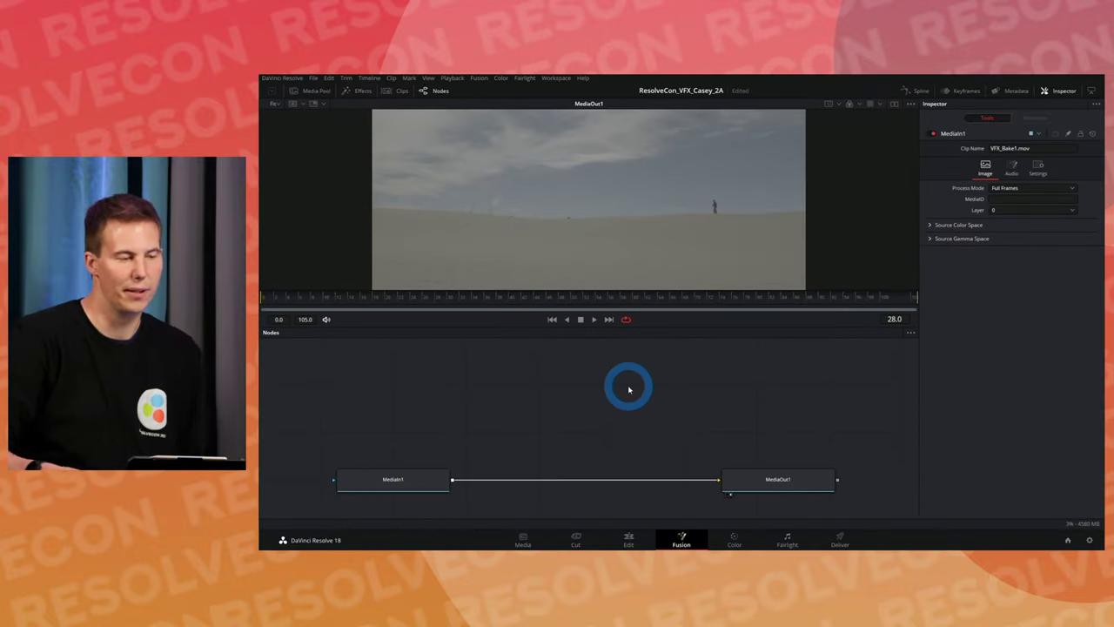
- Add a sticky note to the empty area of the node graph and expand it
key("shift+space")
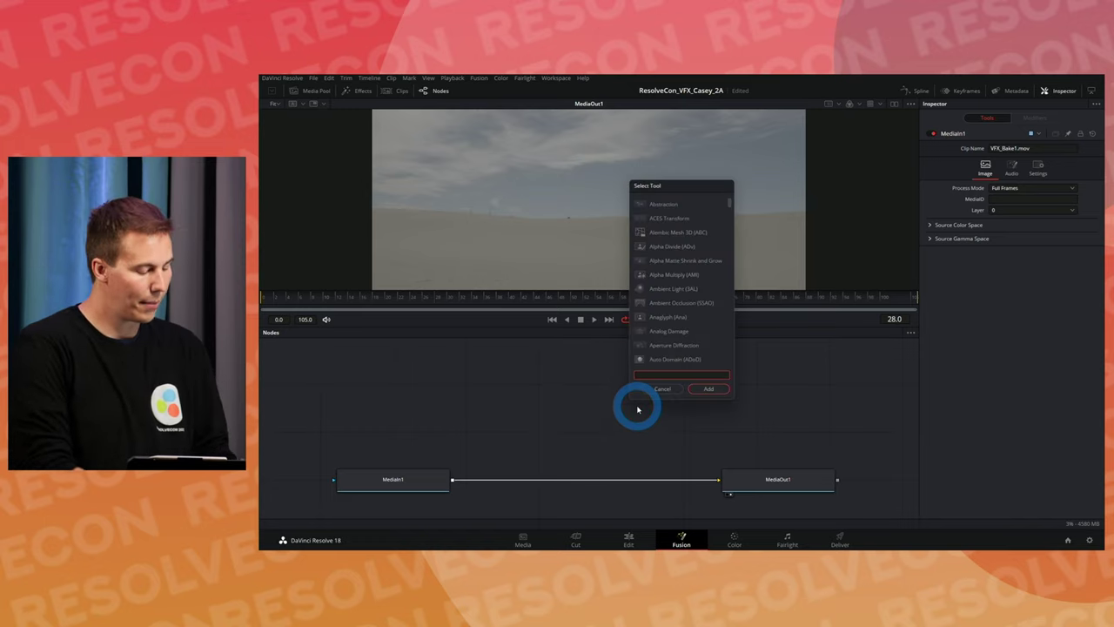
type("note")
key("Return")
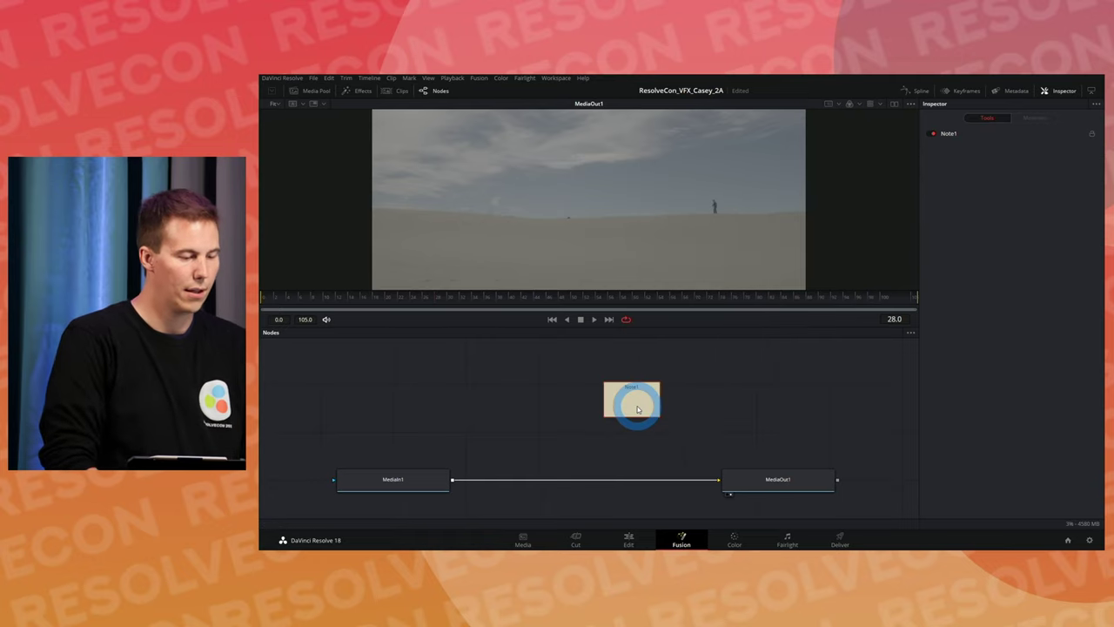
mouse_move(644, 387)
left_mouse_down()
mouse_move(661, 375)
mouse_move(652, 368)
left_mouse_up()
double_click(655, 372)
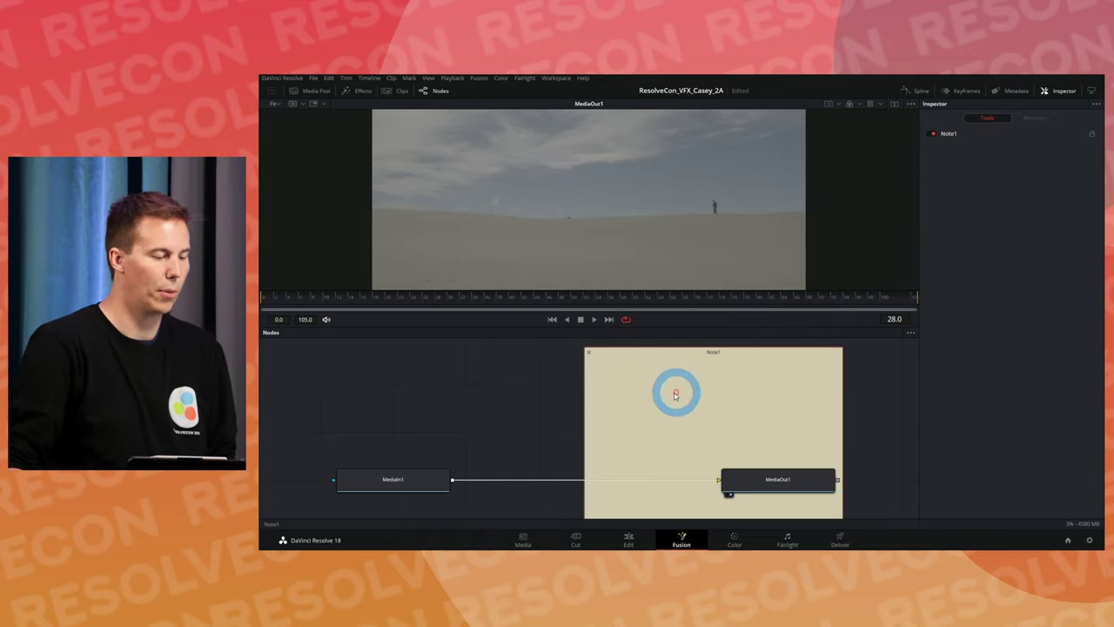
- Write three dashed to-do items in the note: "add a ship", "deal with colors" and "get rid of light stands"
left_click(667, 397)
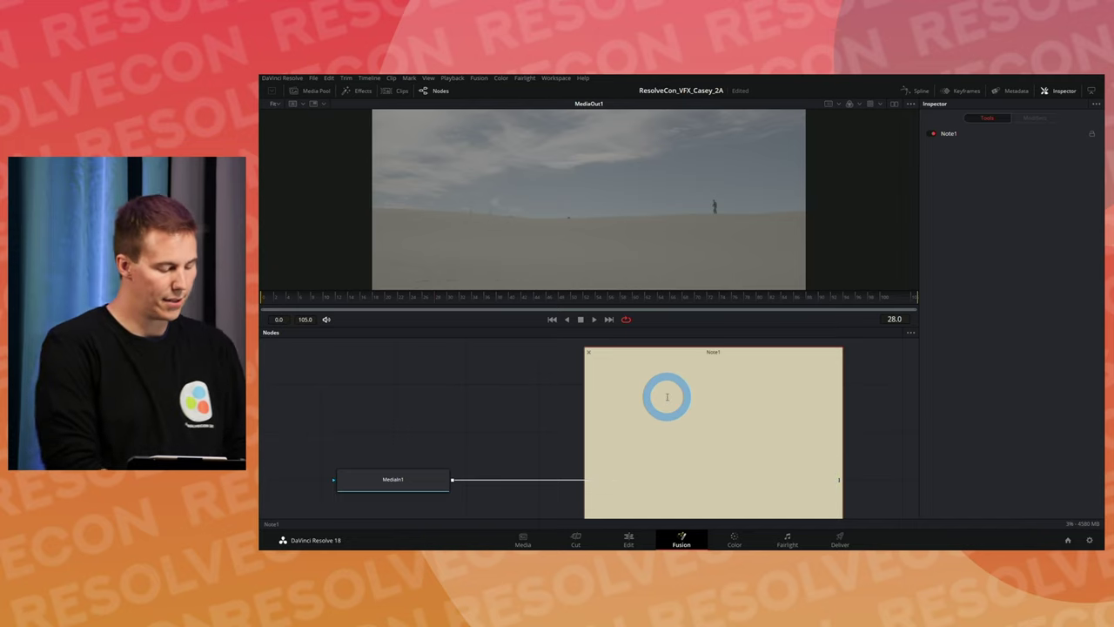
type("Add a ship")
key("Return")
type("-")
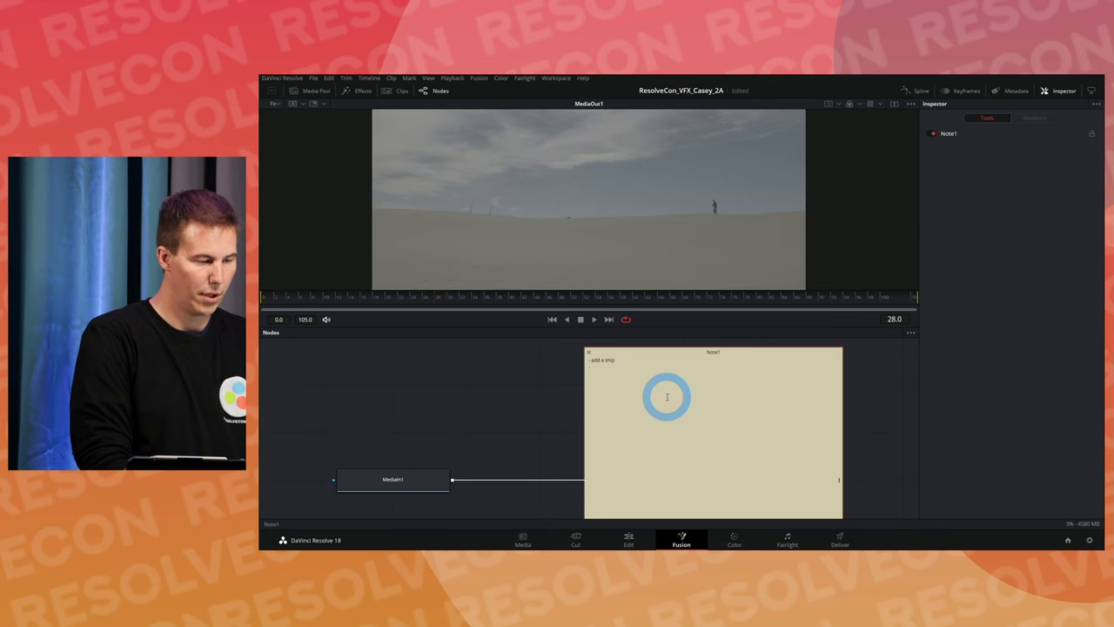
type(" deal with colors")
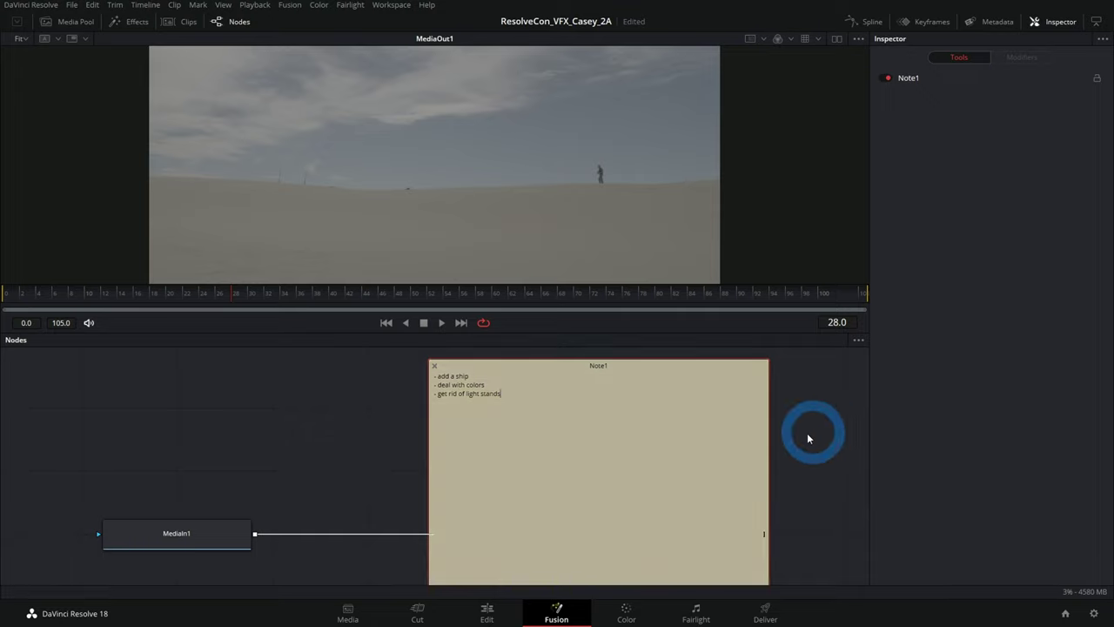
- Shrink the note and place it above the MediaOut1 node, clear of the node connection
left_click(801, 437)
left_click_drag(766, 361, 801, 370)
left_click(590, 439)
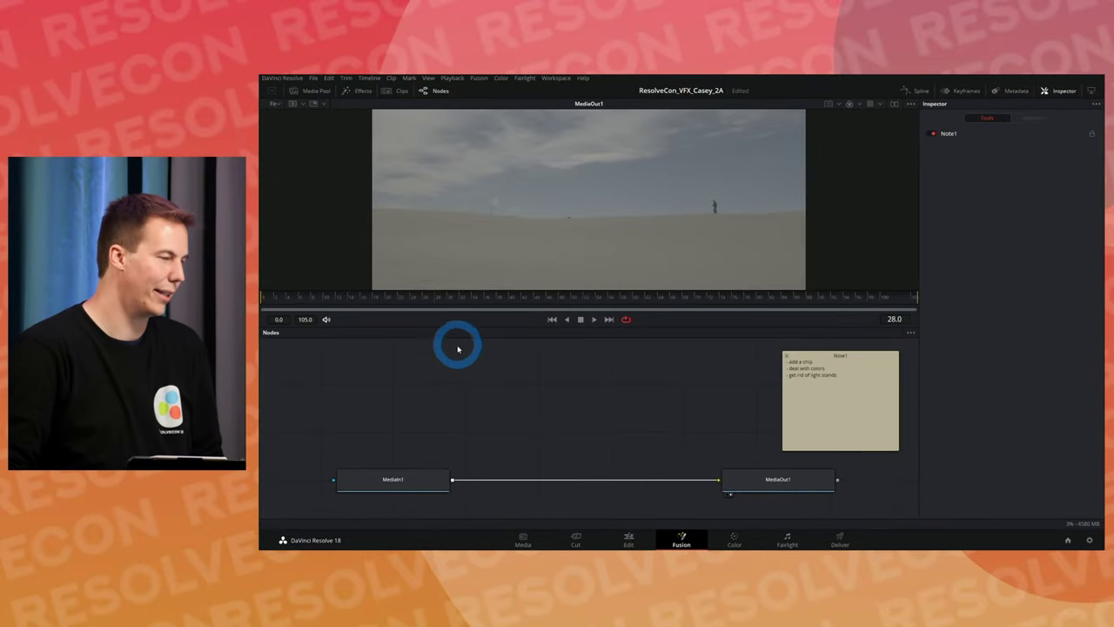
- Bring Saucer3.exr from the media pool into the node graph above the line between MediaIn1 and MediaOut1
left_click(316, 91)
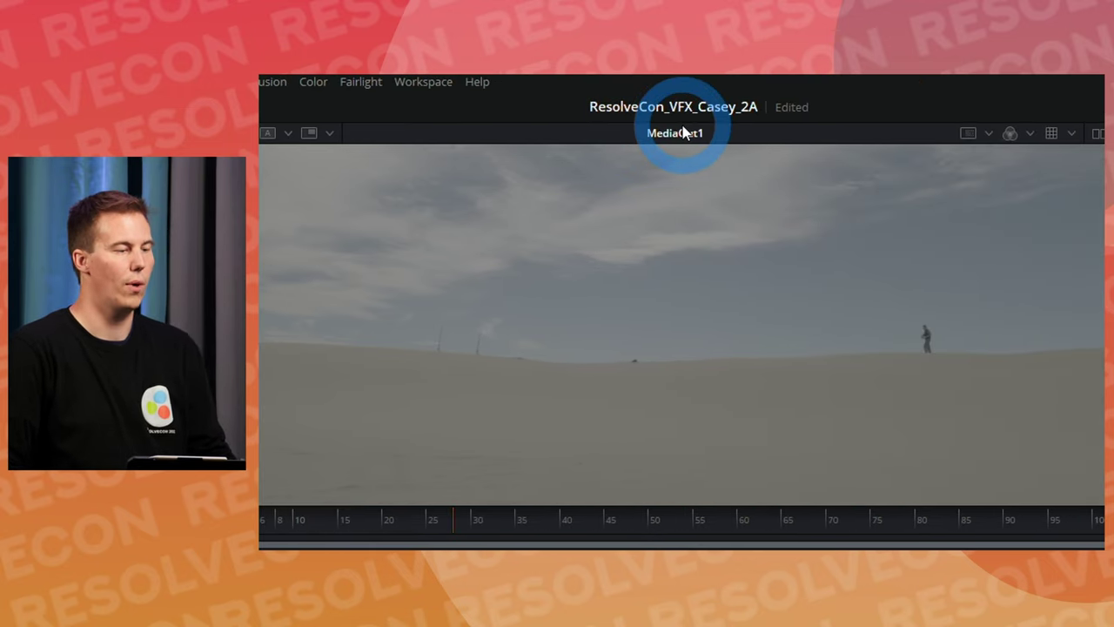
left_click(454, 191)
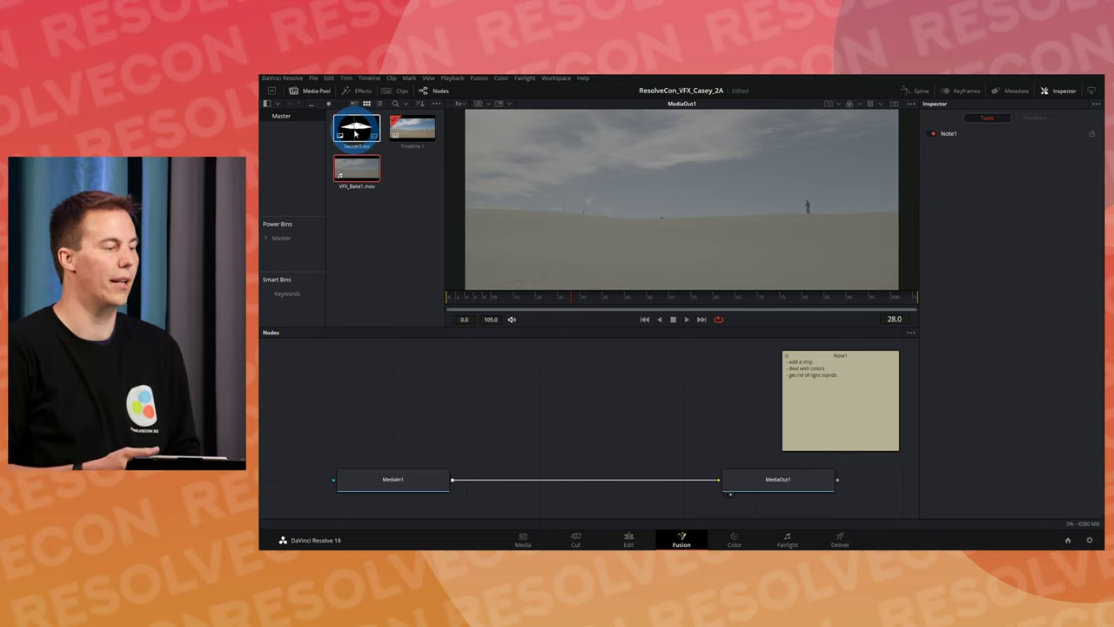
mouse_move(355, 133)
left_mouse_down()
mouse_move(368, 169)
mouse_move(367, 149)
left_mouse_up()
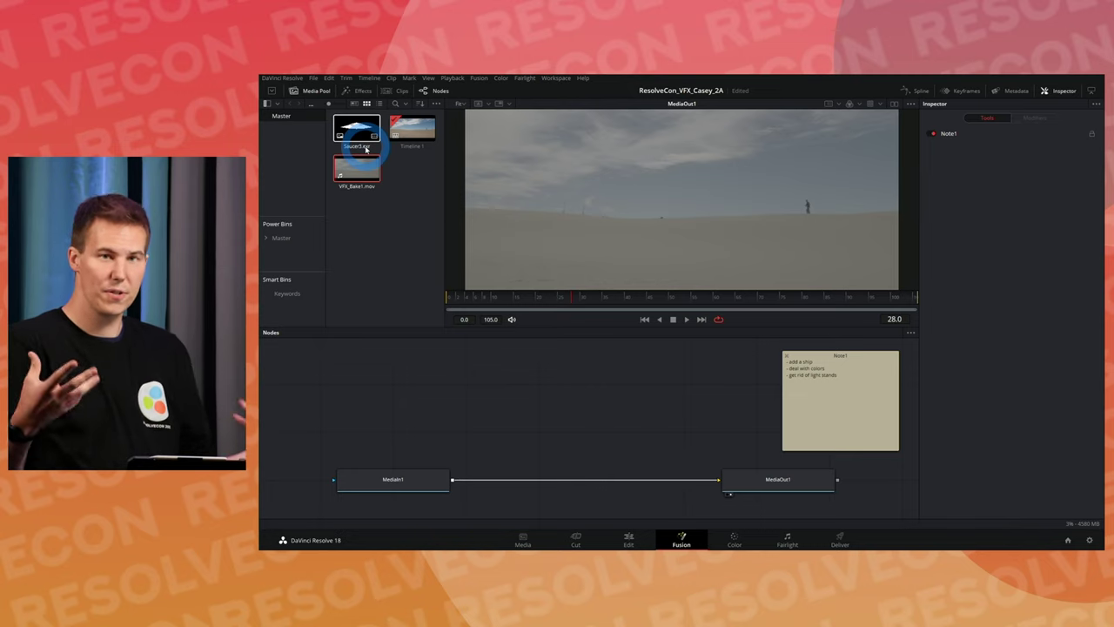
left_click_drag(365, 146, 363, 136)
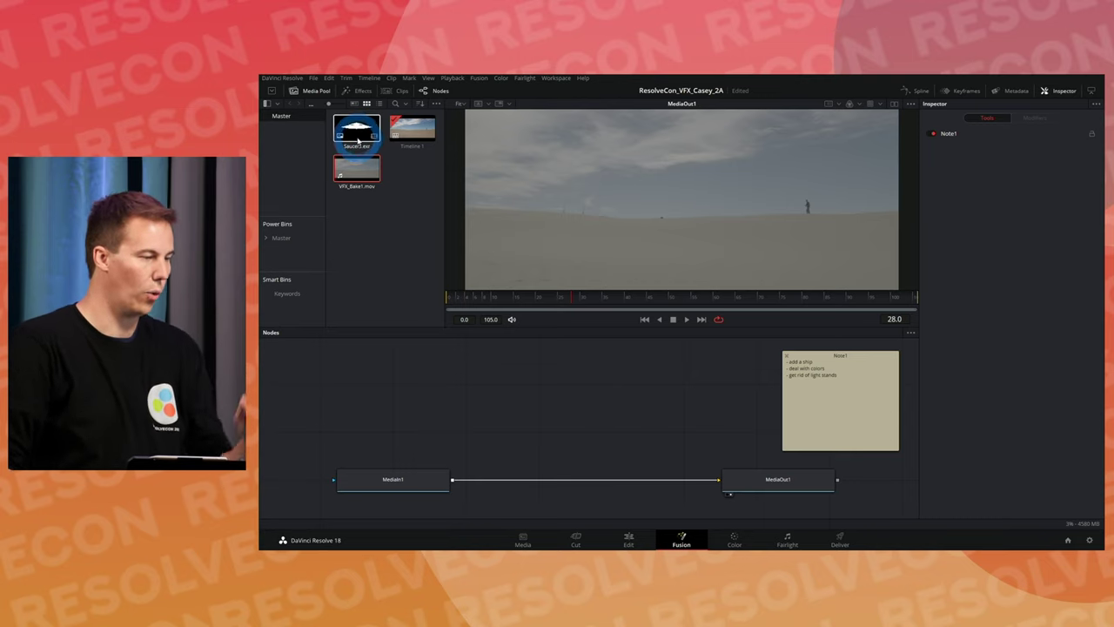
left_click_drag(354, 128, 554, 405)
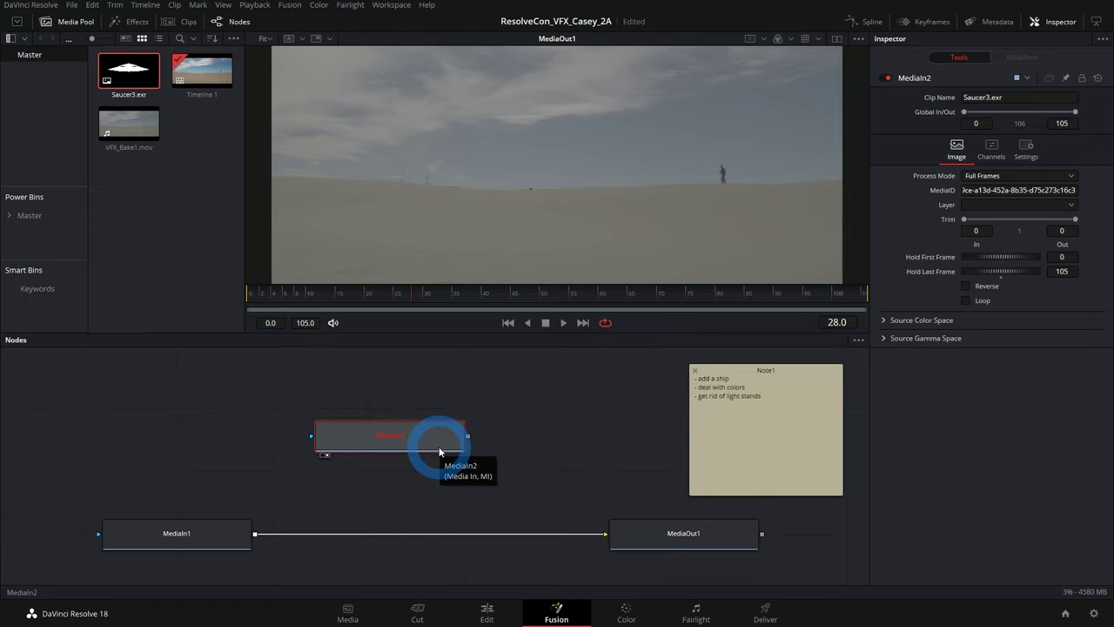
- Set the saucer clip's EXR layer to View Layer.Combined
left_click(436, 444)
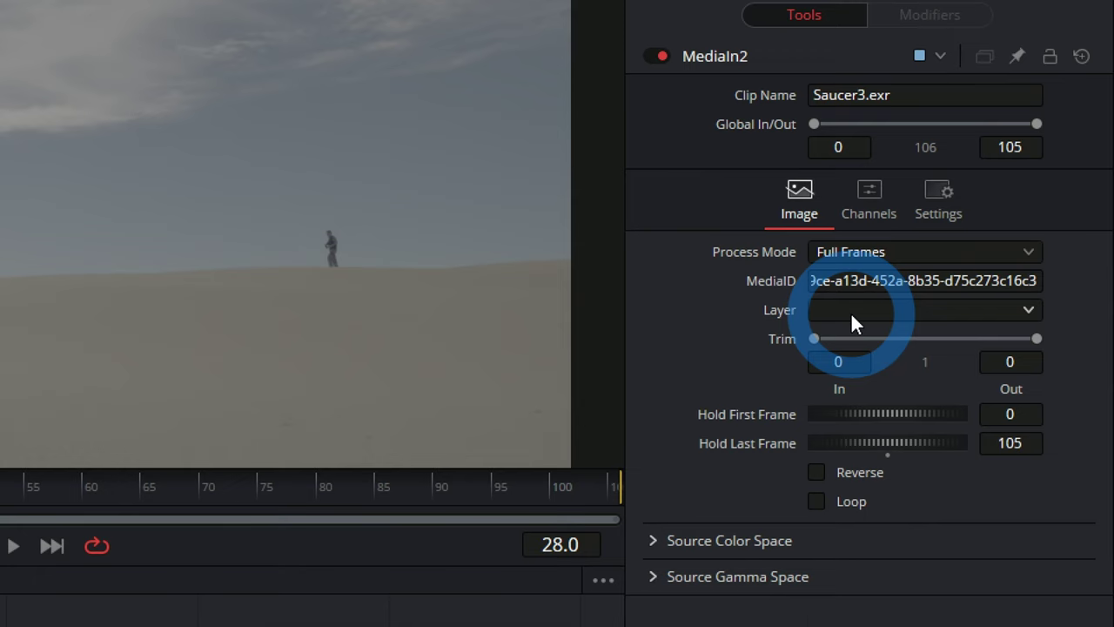
left_click(850, 311)
scroll(873, 324, "down", 10)
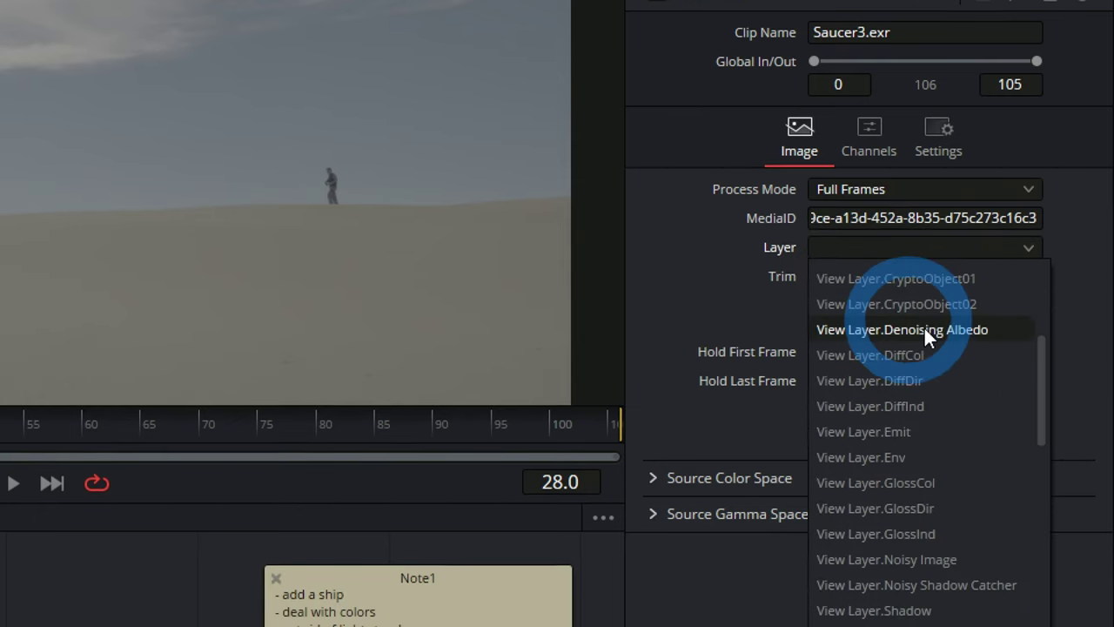
scroll(949, 318, "up", 10)
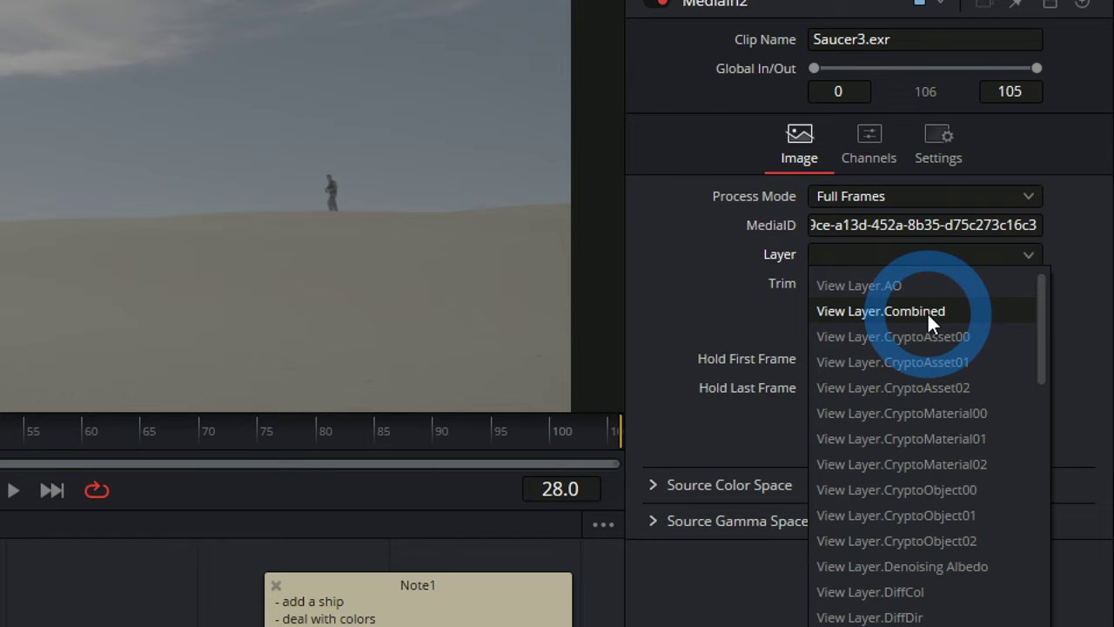
left_click(926, 311)
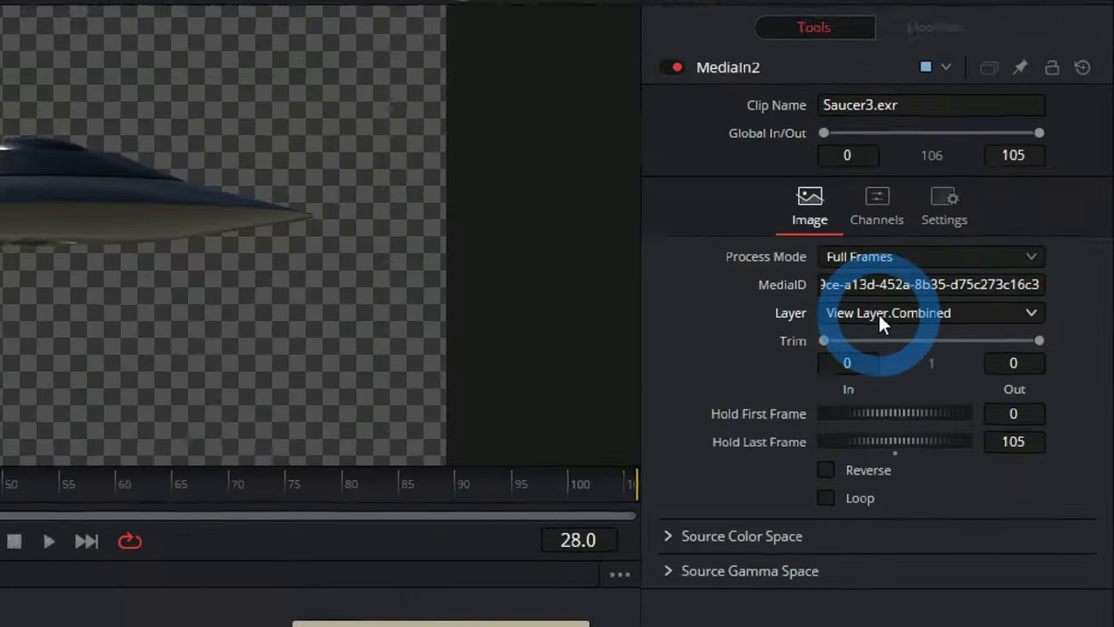
- Preview the saucer's AO, Emit and TransCol layers in the viewer, and return the clip to View Layer.Combined
left_click(993, 209)
left_click(995, 223)
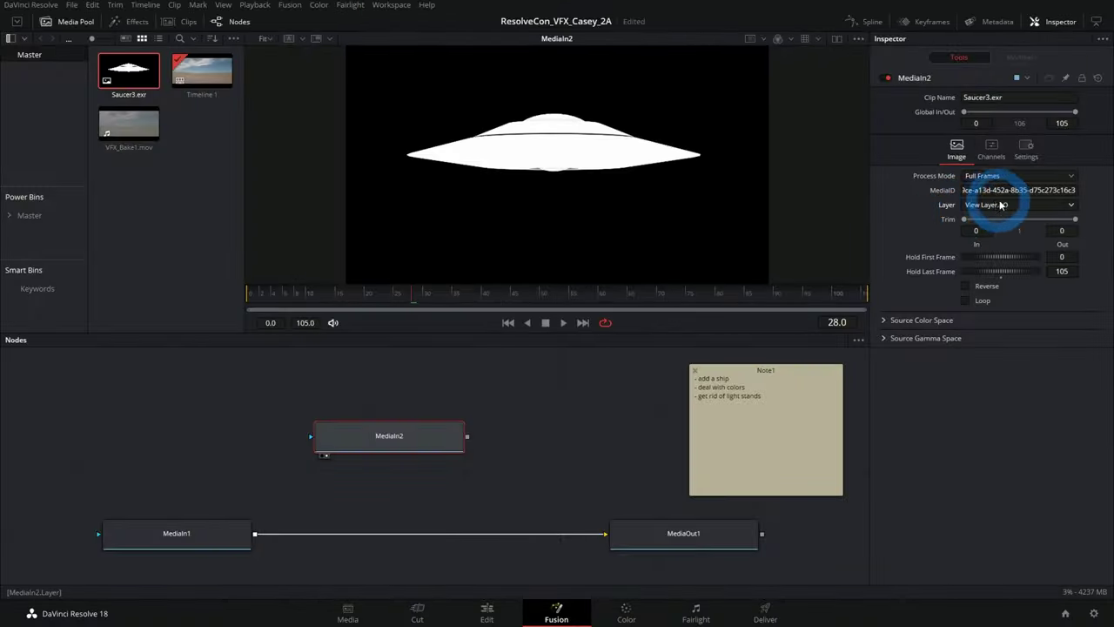
left_click(1001, 204)
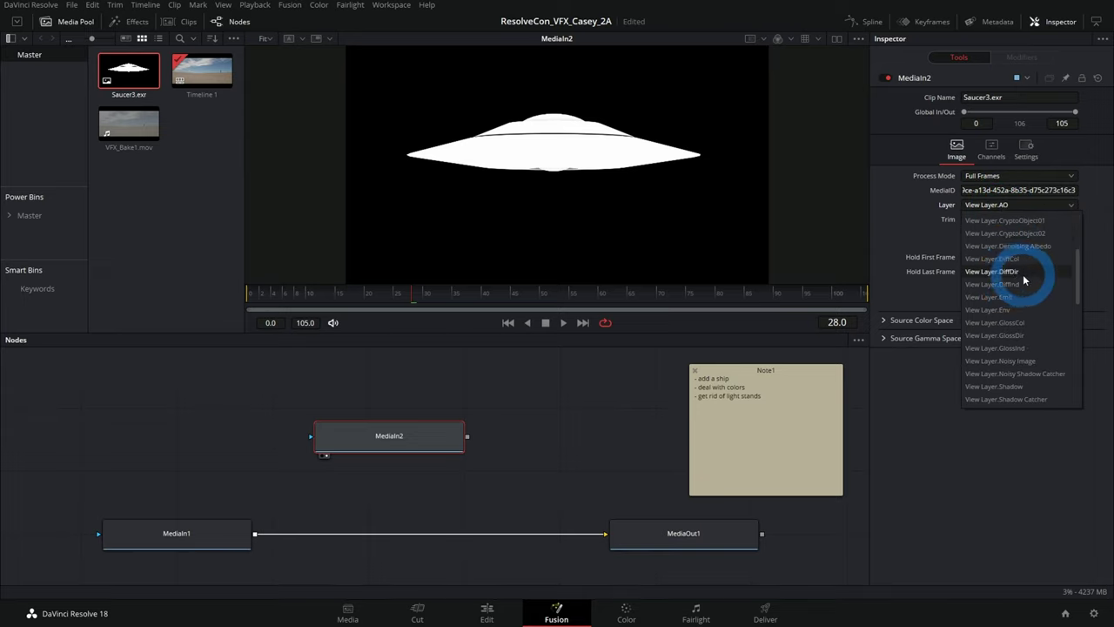
left_click(1030, 292)
left_click(1026, 213)
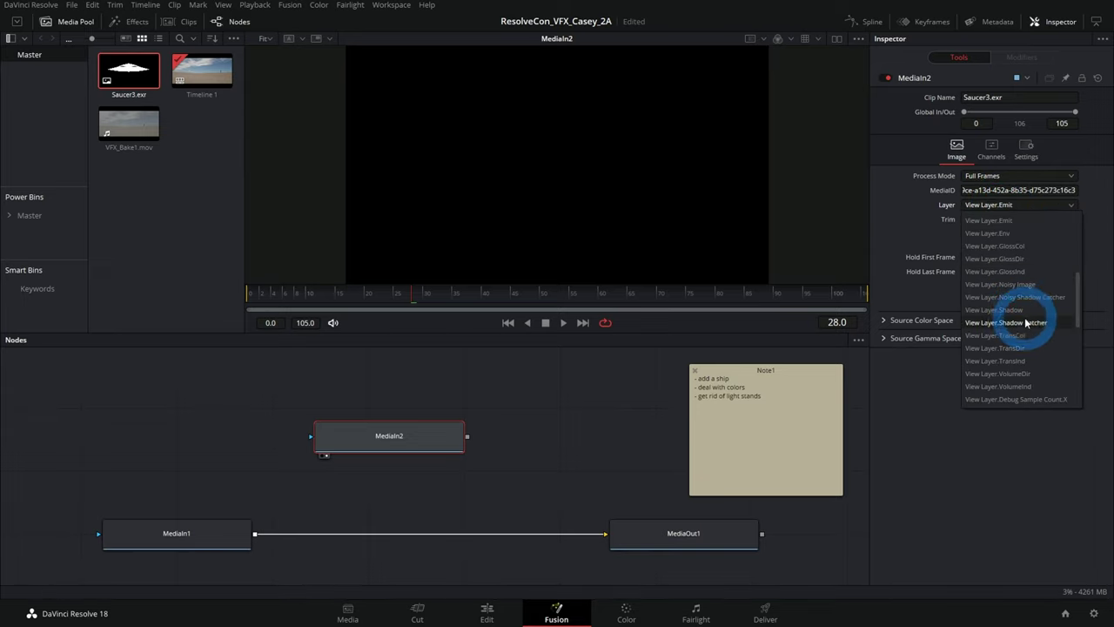
left_click(1027, 316)
left_click(1032, 213)
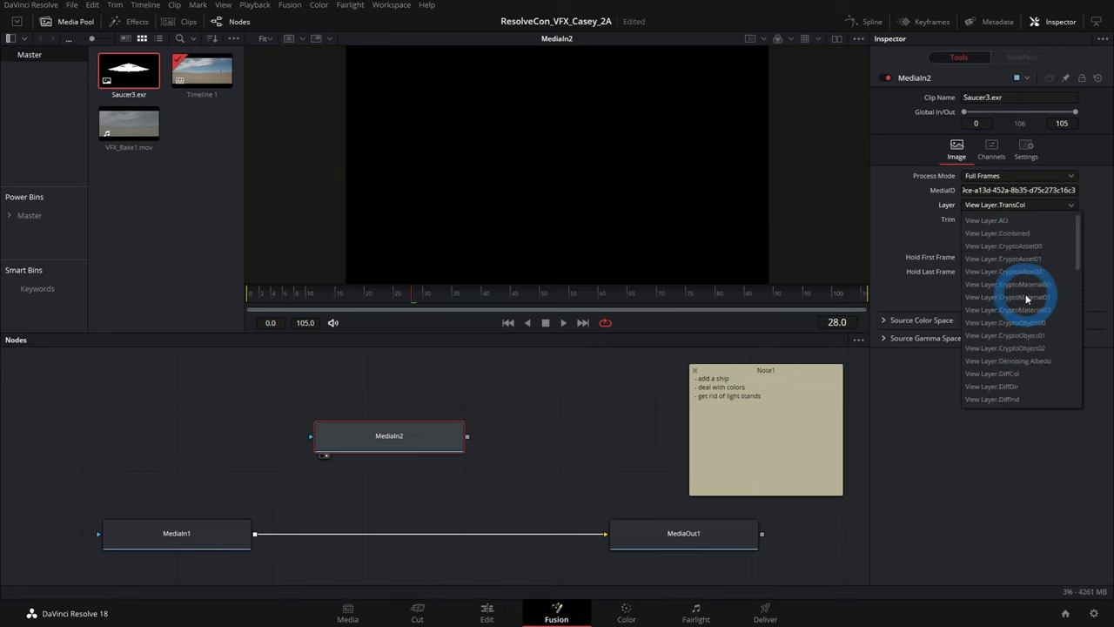
left_click(997, 220)
left_click(1015, 205)
left_click(1017, 231)
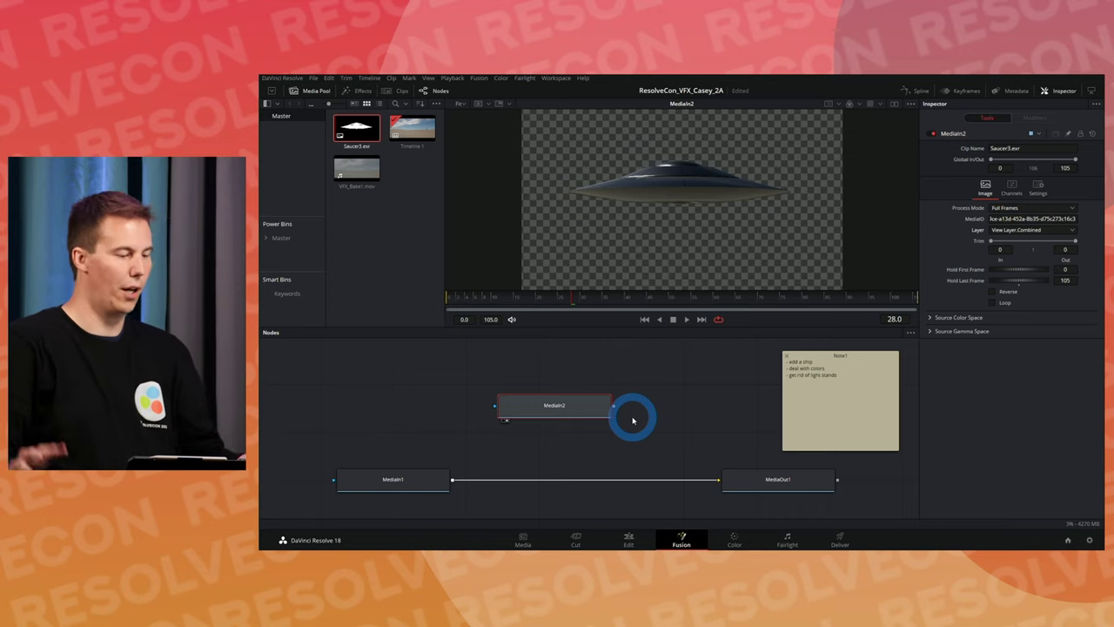
- Merge the saucer over the MediaIn1 desert footage and show MediaOut1 in the viewer
left_click_drag(612, 405, 455, 482)
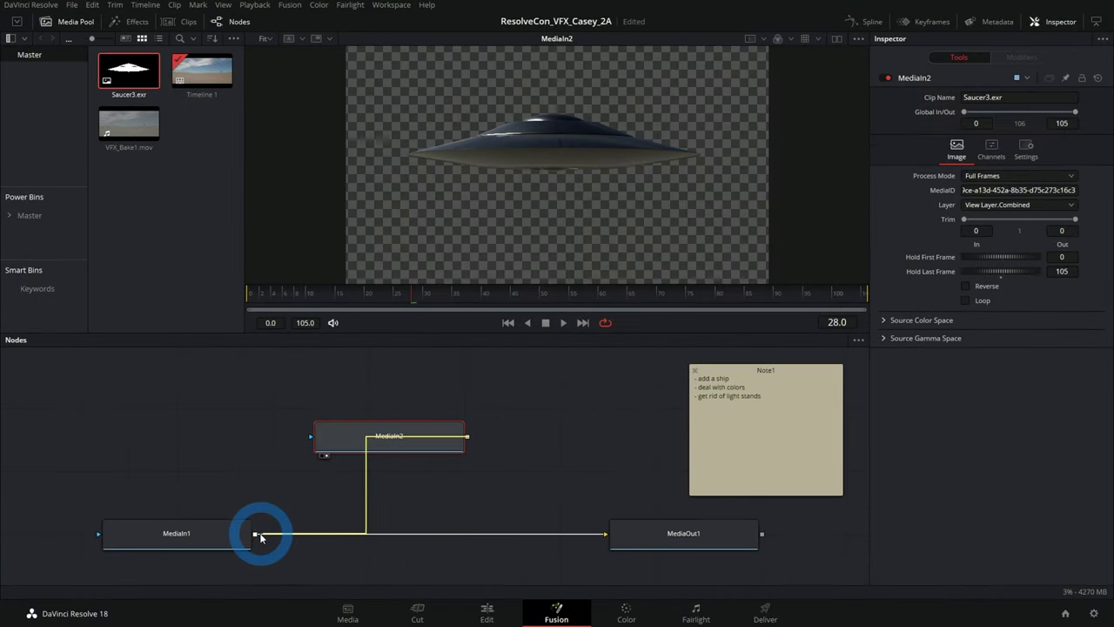
left_click_drag(261, 537, 255, 533)
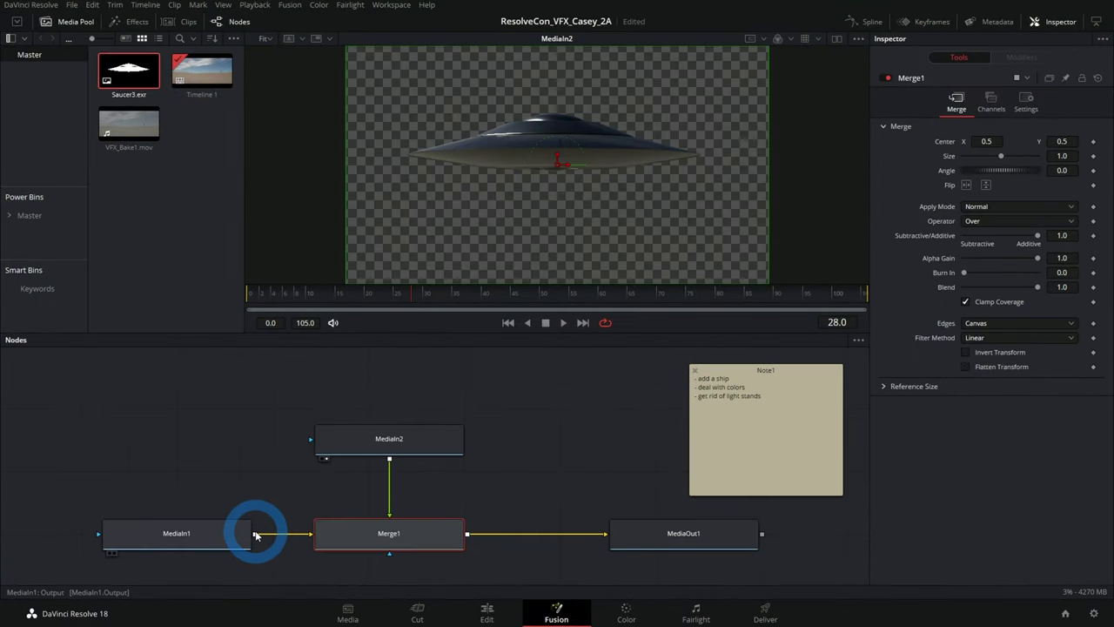
left_click(651, 540)
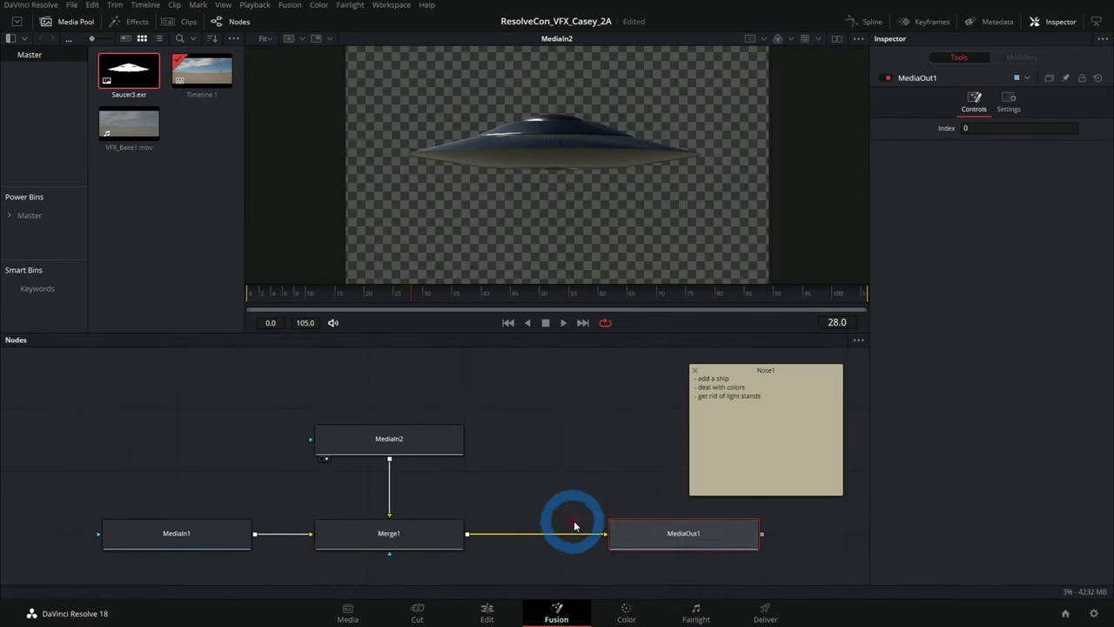
key("1")
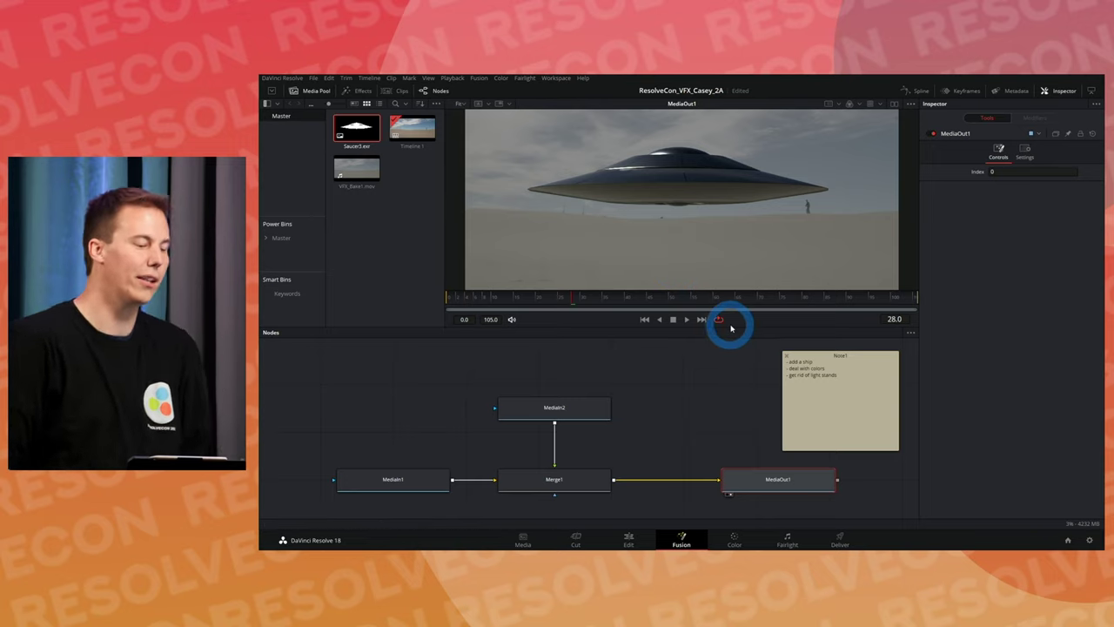
- Move the note farther from the node chain and replace its "add a ship" line with "ship is too big"
left_click_drag(826, 359, 869, 358)
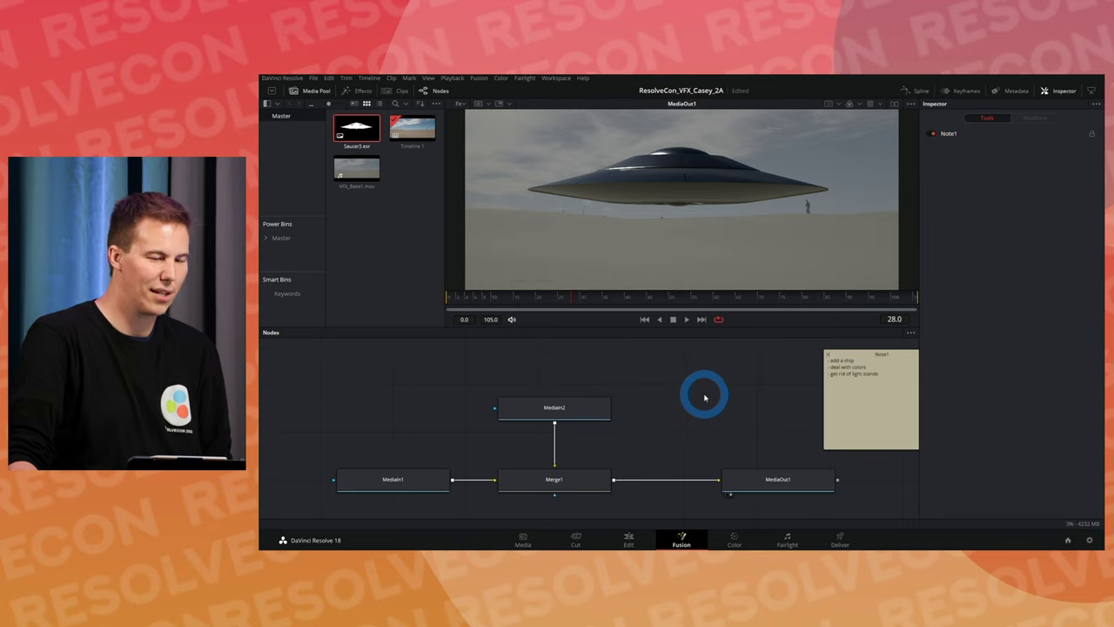
double_click(849, 400)
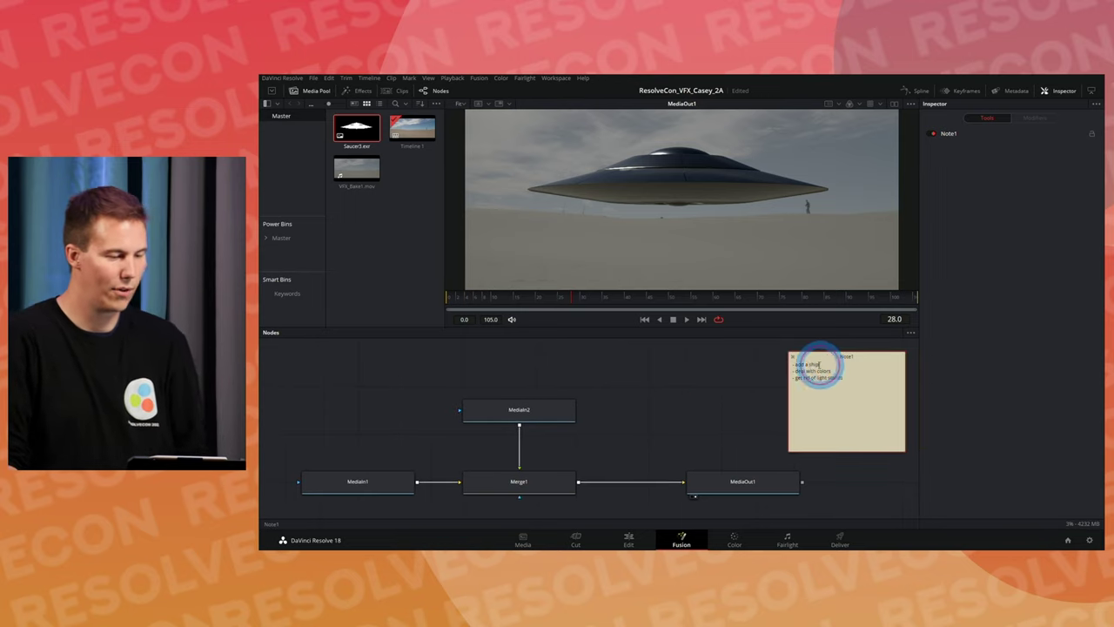
left_click_drag(821, 364, 797, 364)
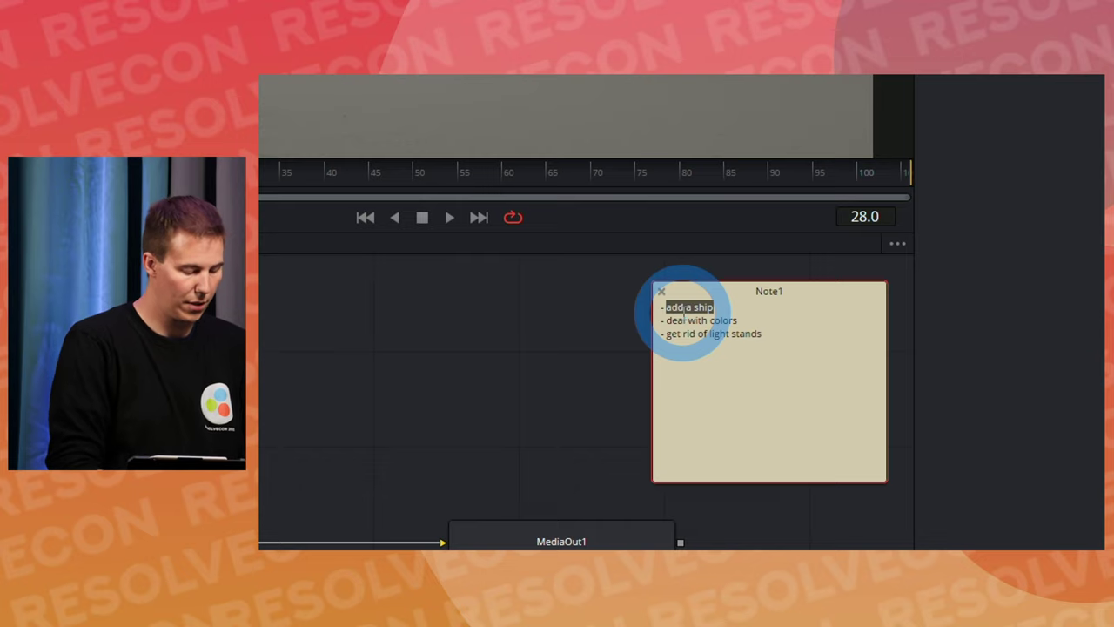
type("ship is to")
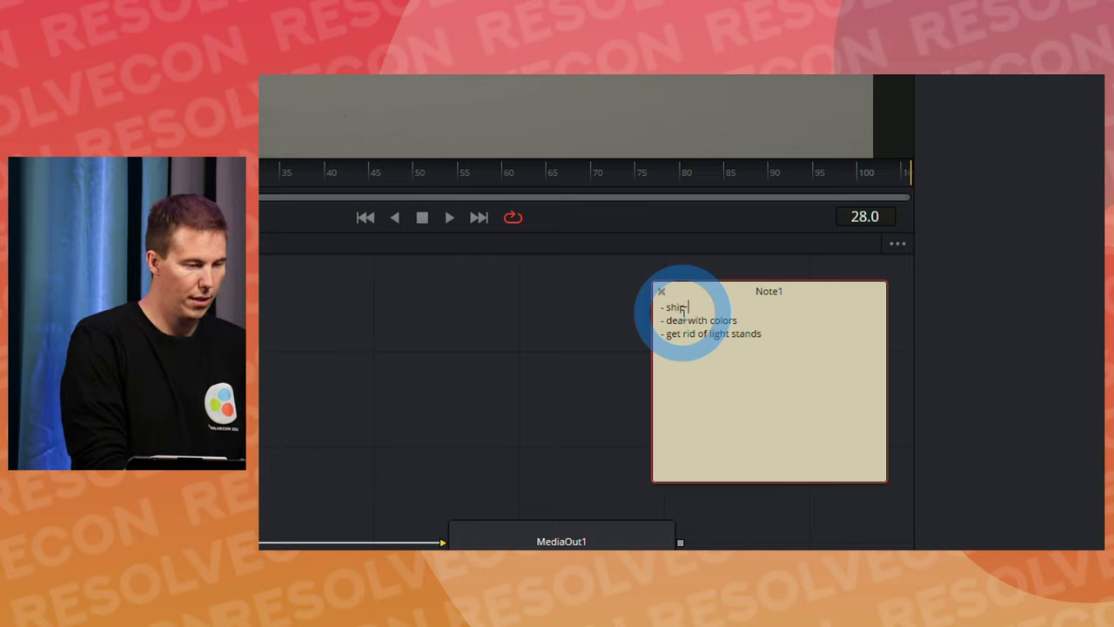
type("o big")
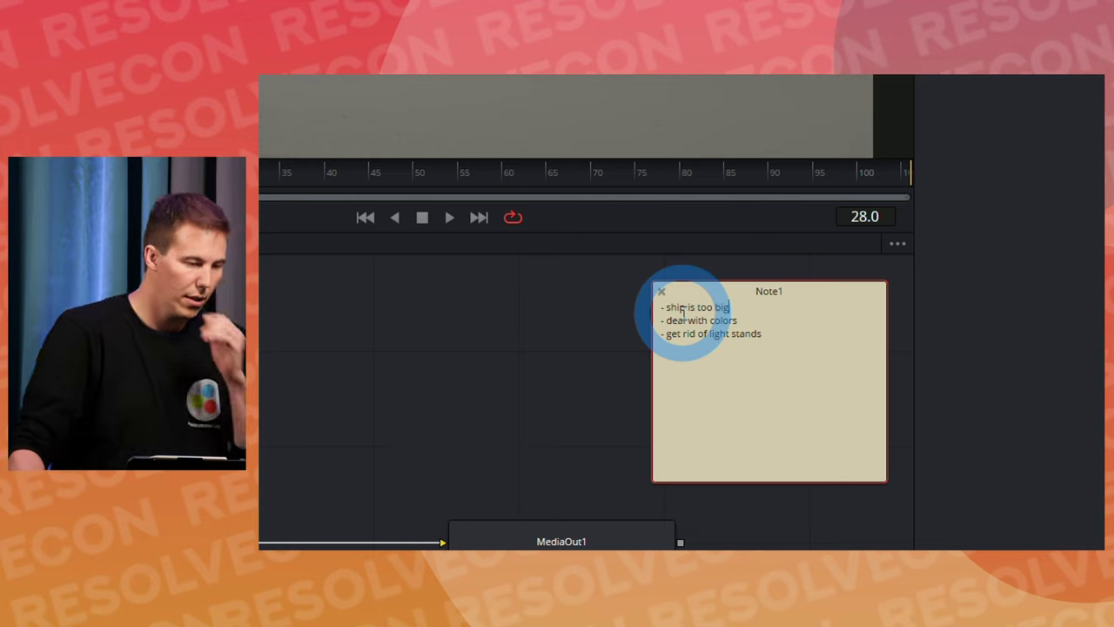
- Add the line "- move over" directly below "- ship is too big" in the note
key("Return")
type("- mop")
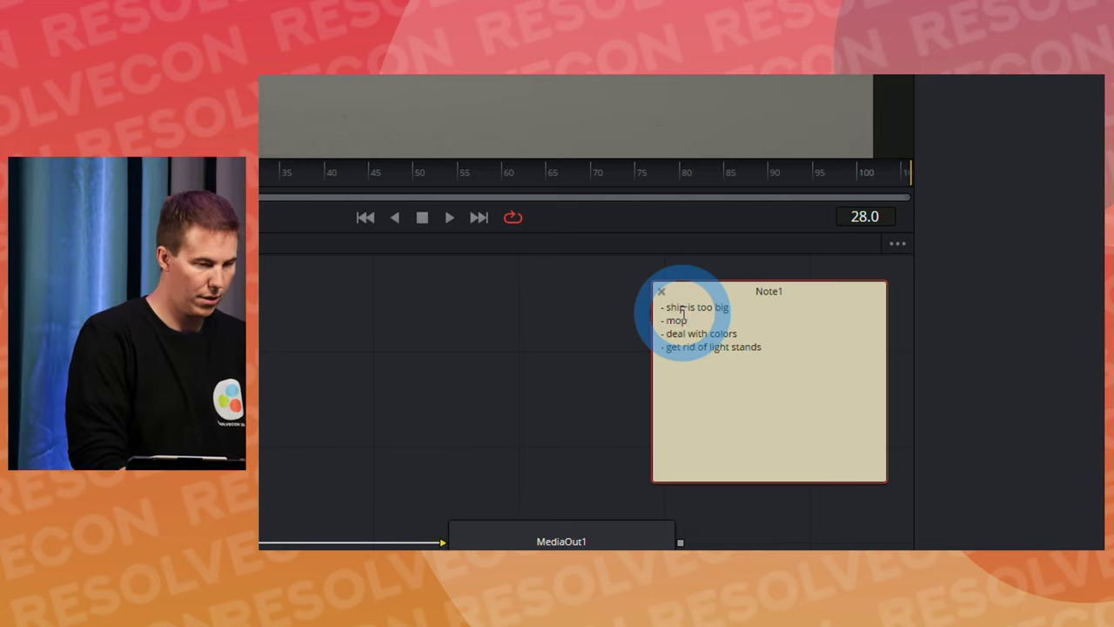
key("BackSpace")
type("ve over")
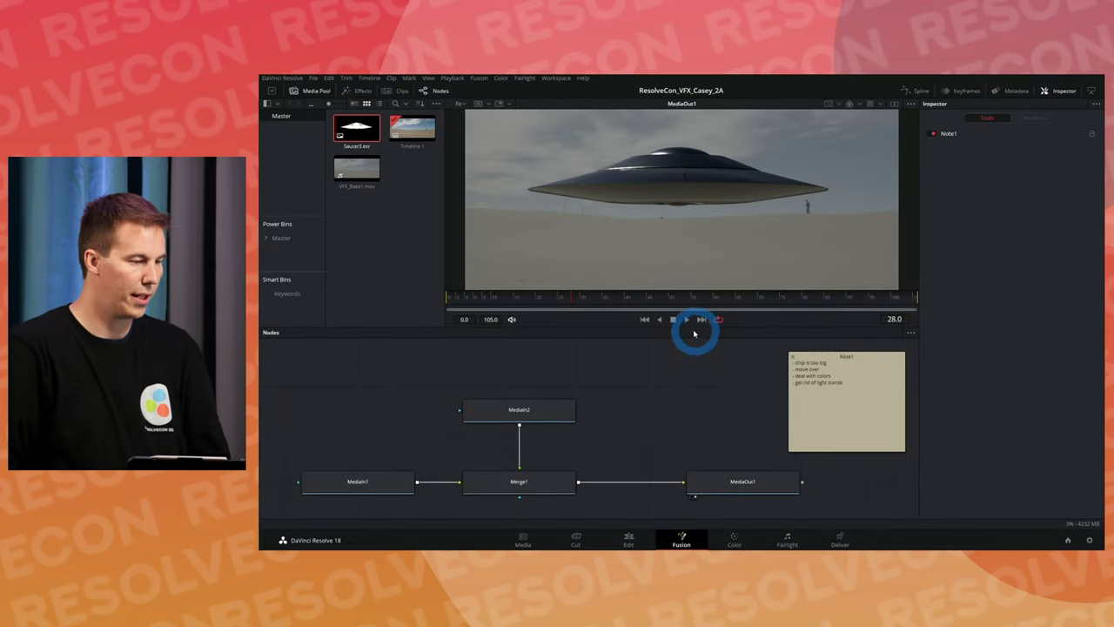
- Play and scrub through the composite to compare the saucer's position with the motion of the desert footage
left_click(687, 319)
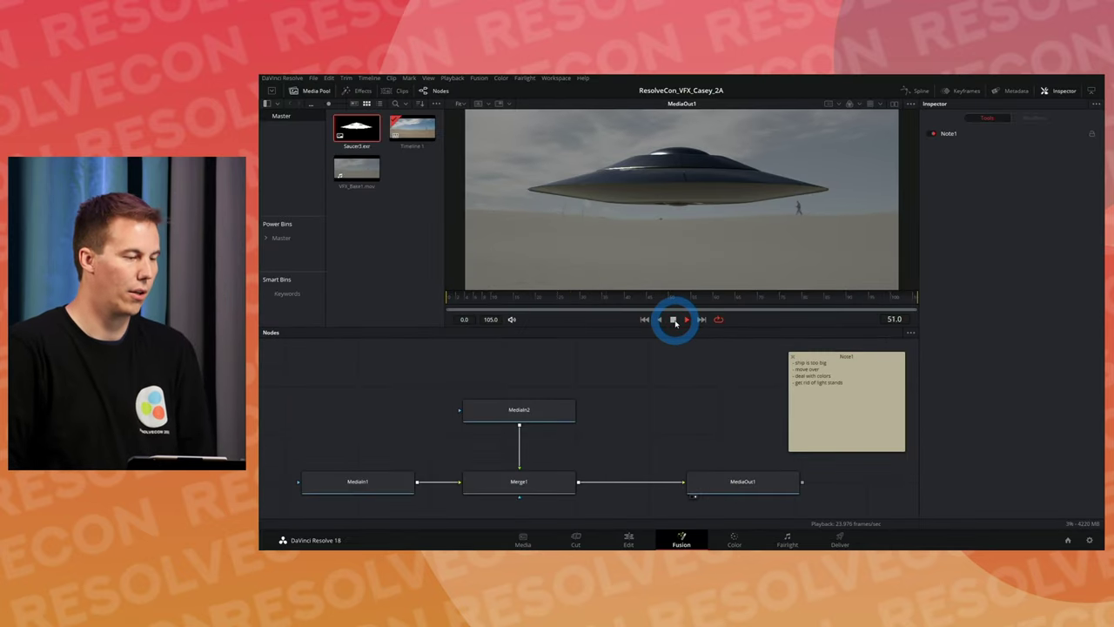
left_click(674, 320)
left_click(656, 253)
left_click(641, 297)
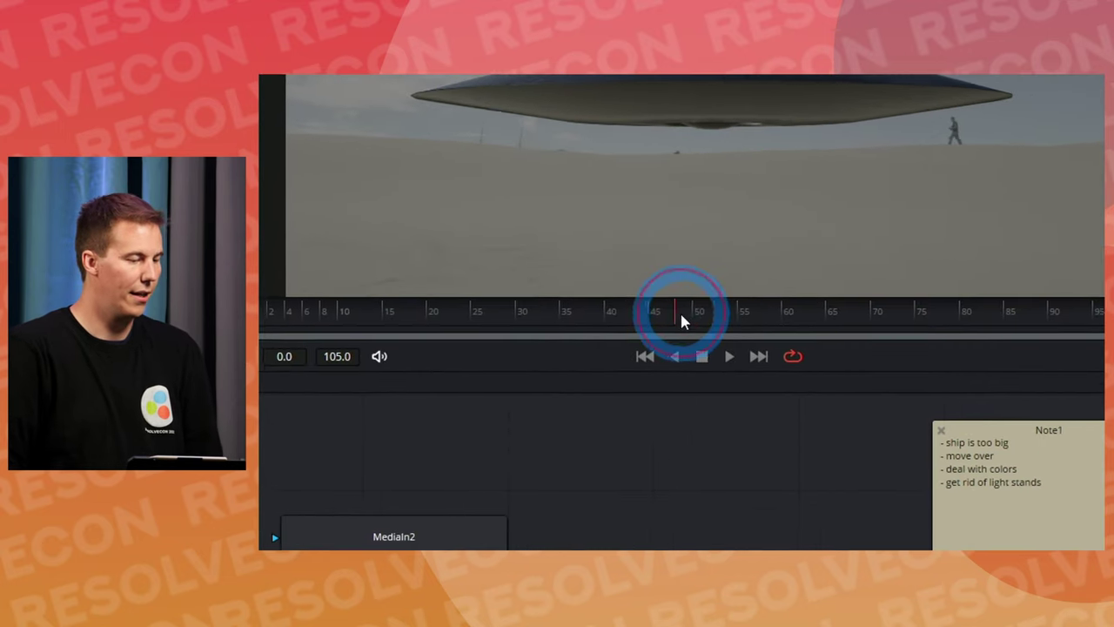
key("space")
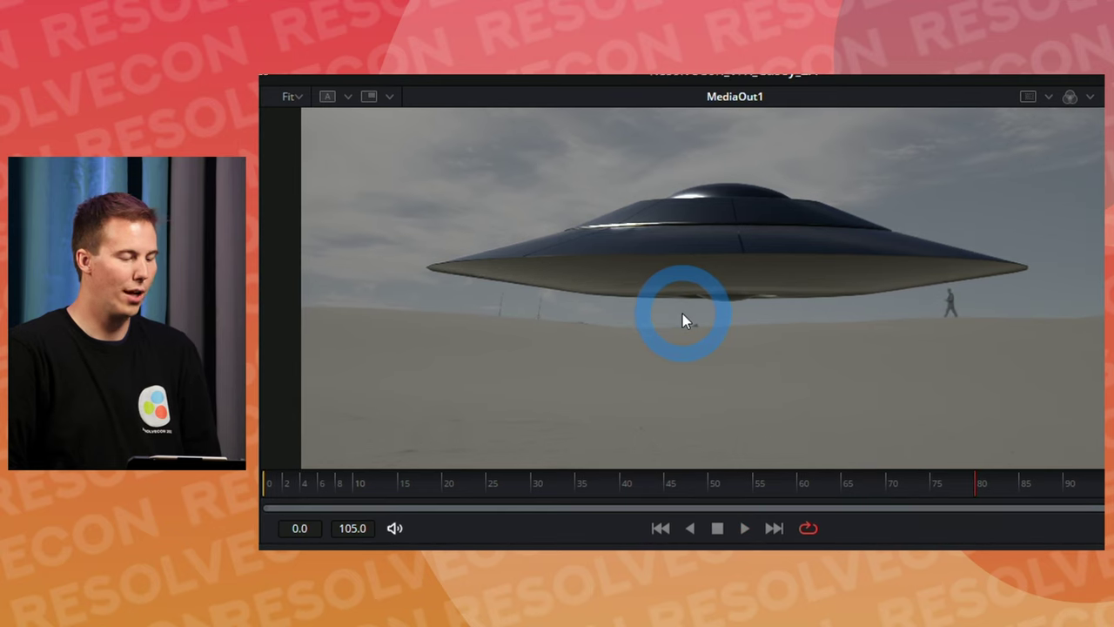
key("space")
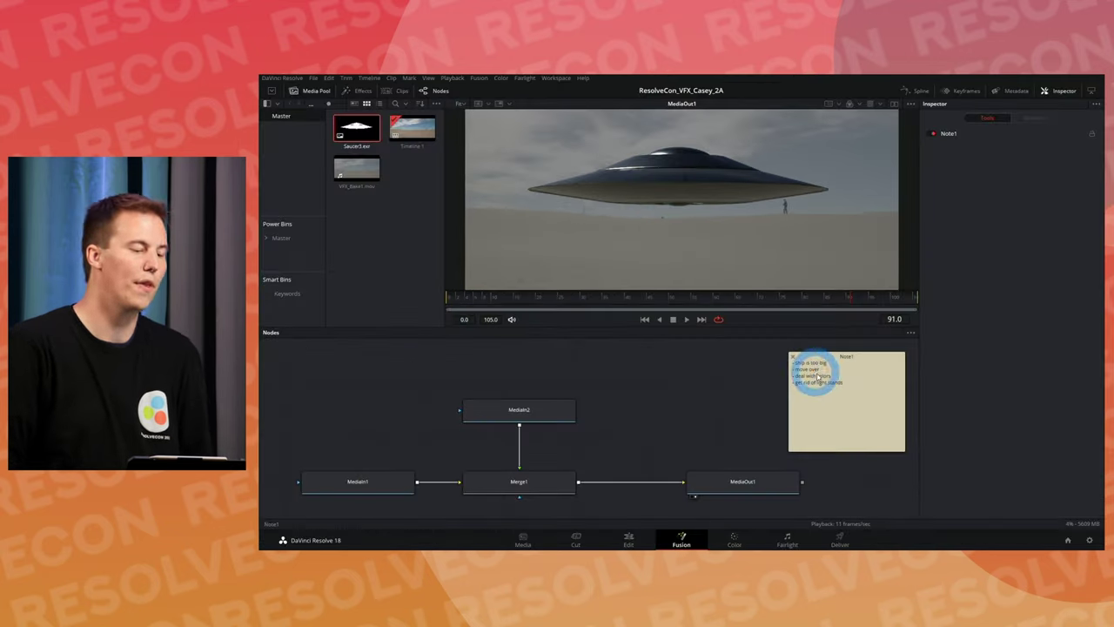
- Append the line "- deal with camera shake" to the end of the note
left_click(854, 399)
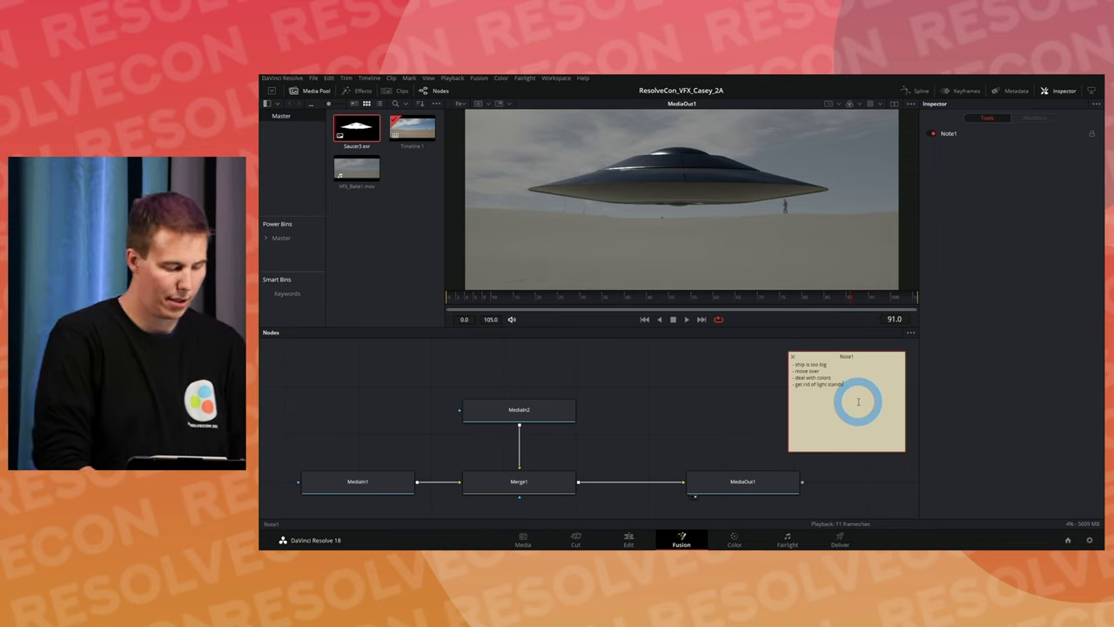
type("- deal with")
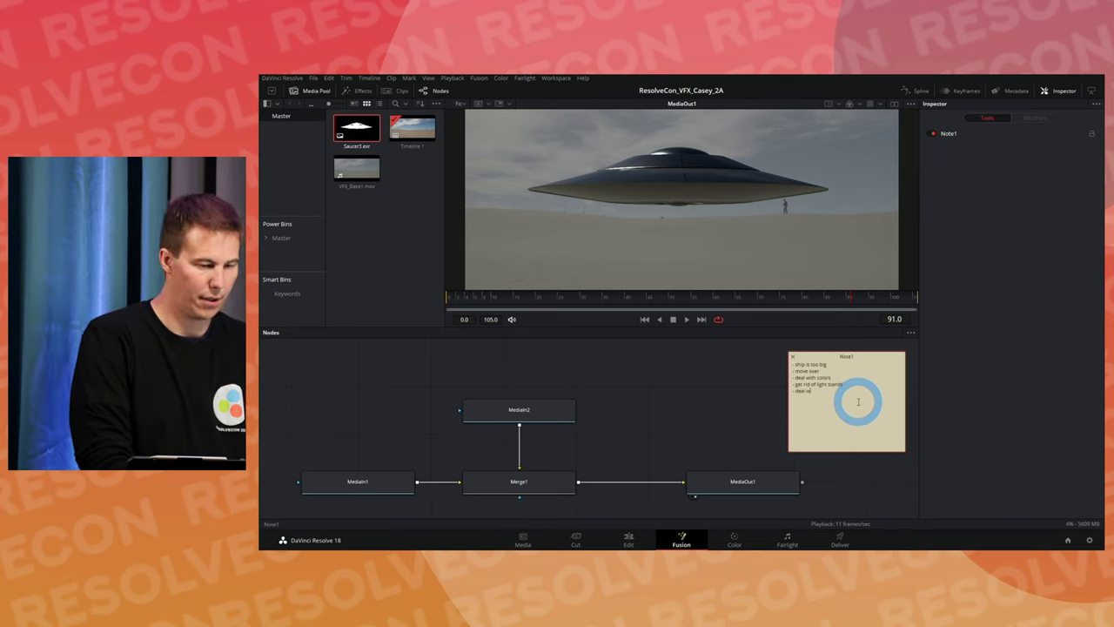
type(" camera shake")
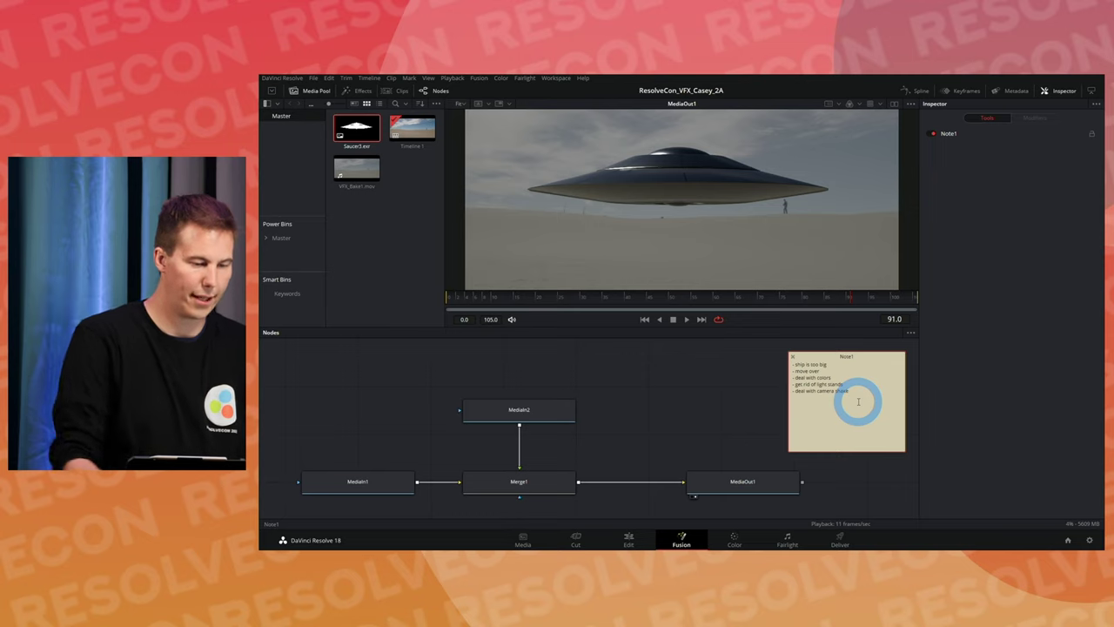
left_click(744, 397)
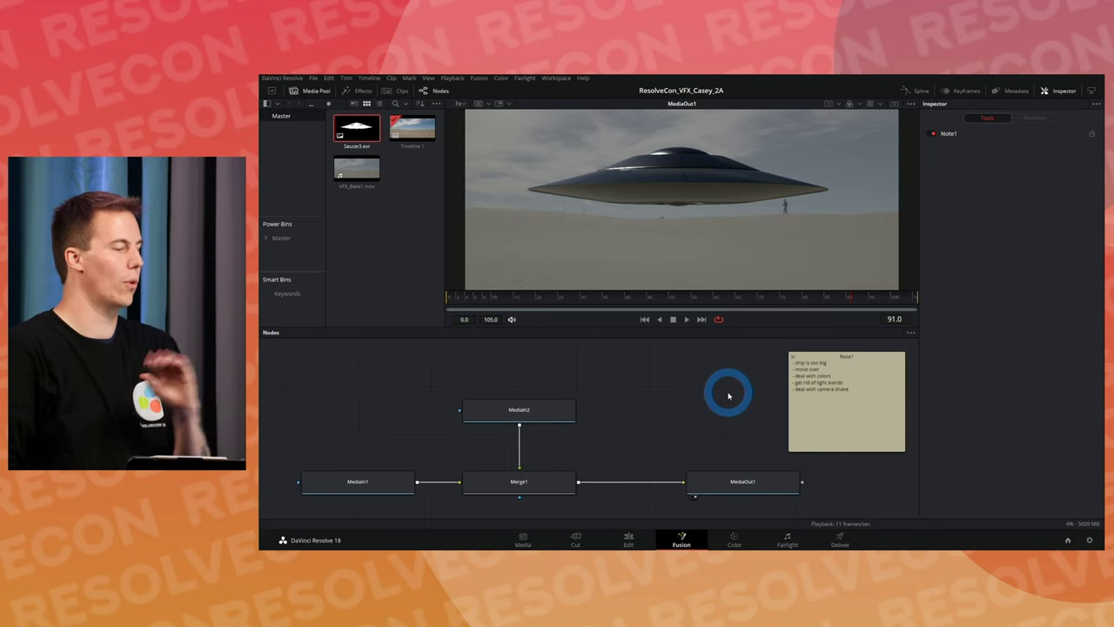
- Move the MediaIn2 node higher above Merge1 to make room between the two nodes
left_click_drag(641, 400, 667, 403)
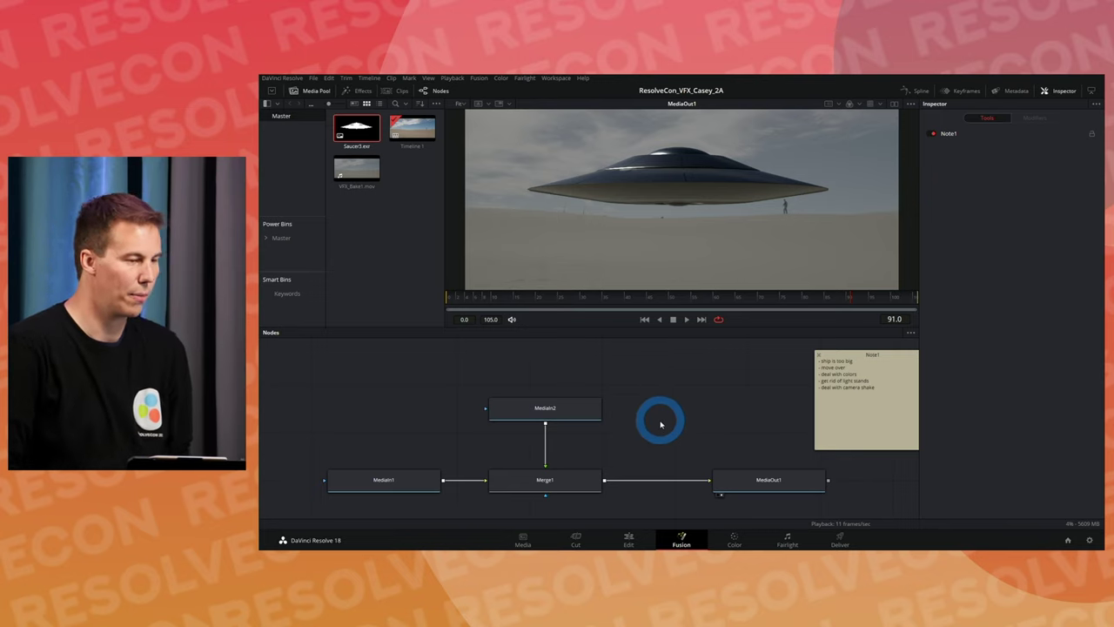
left_click_drag(572, 414, 581, 379)
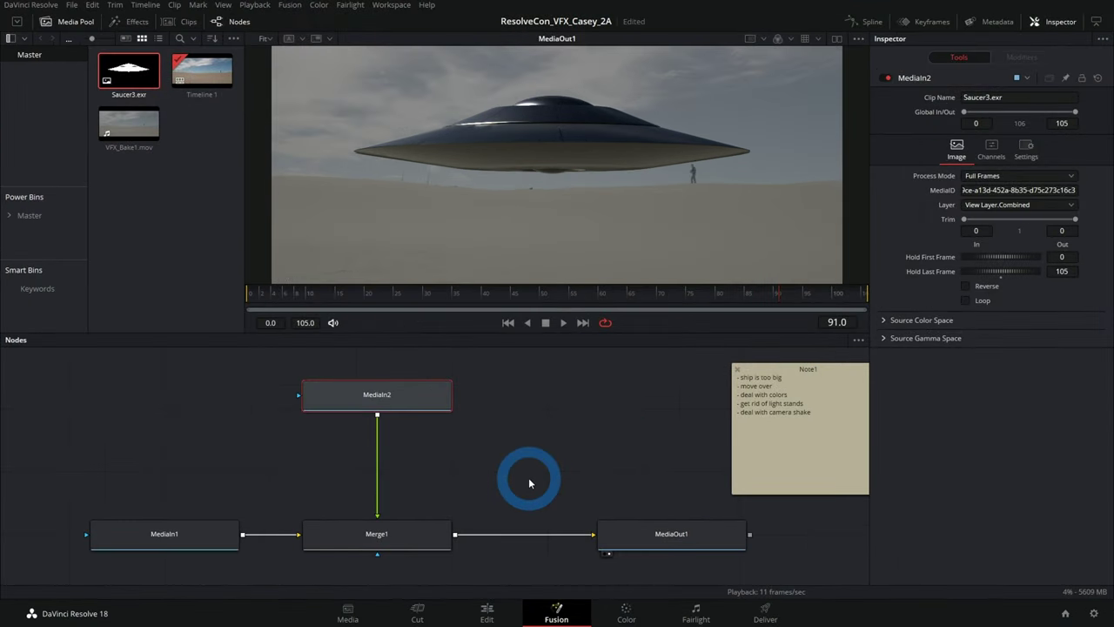
- Try scaling the saucer to 0.69 and rotating it by 13 degrees in Merge1, and reset the node's settings
left_click(424, 533)
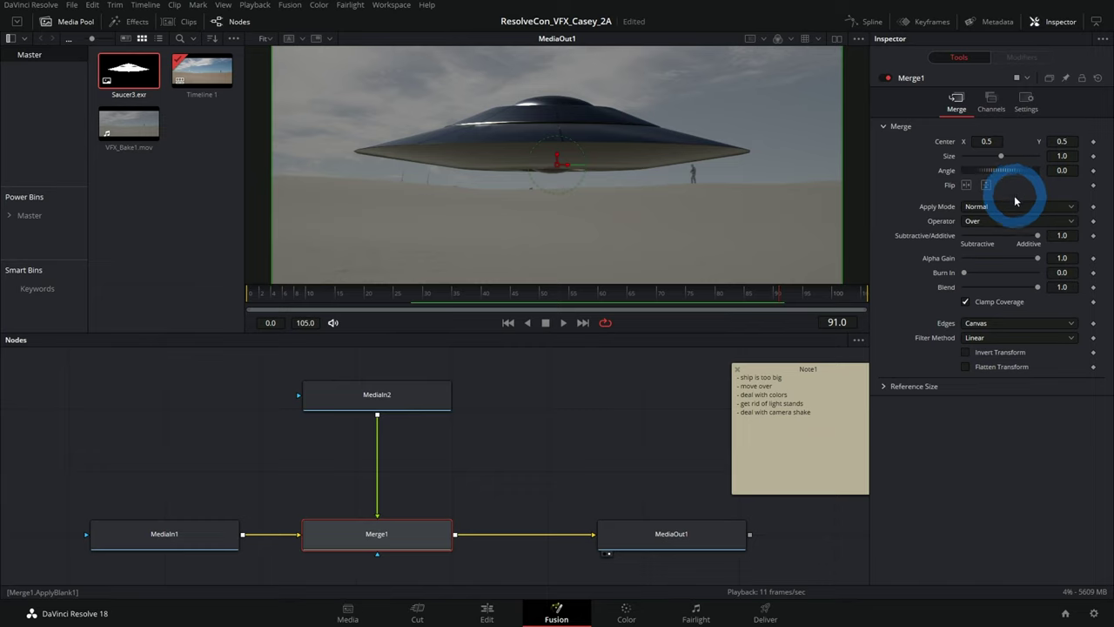
left_click_drag(998, 155, 1026, 190)
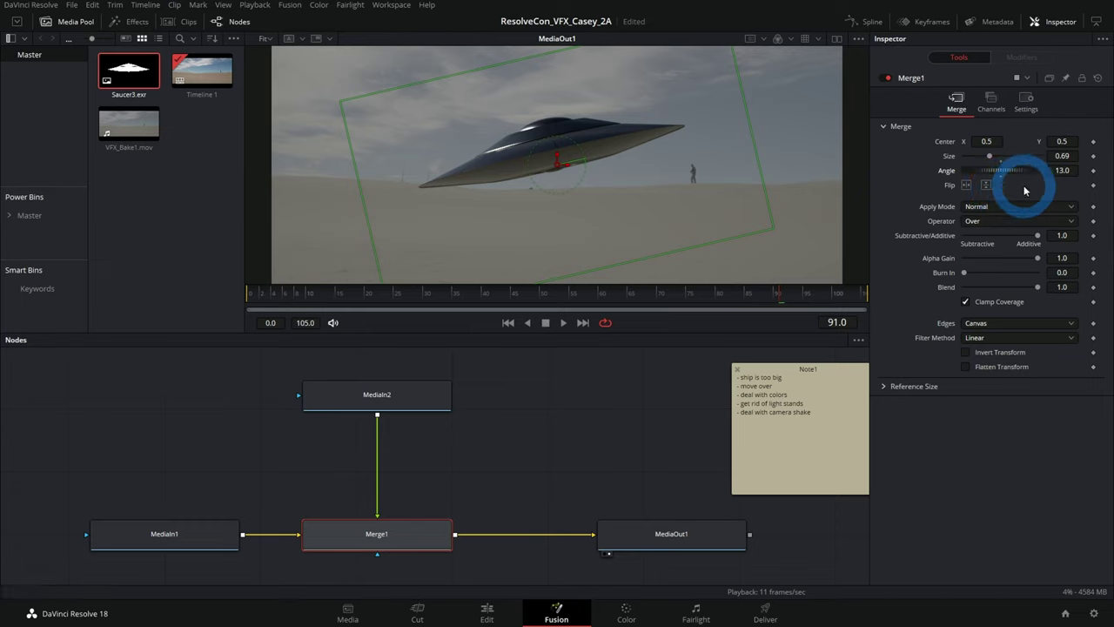
left_click(1093, 76)
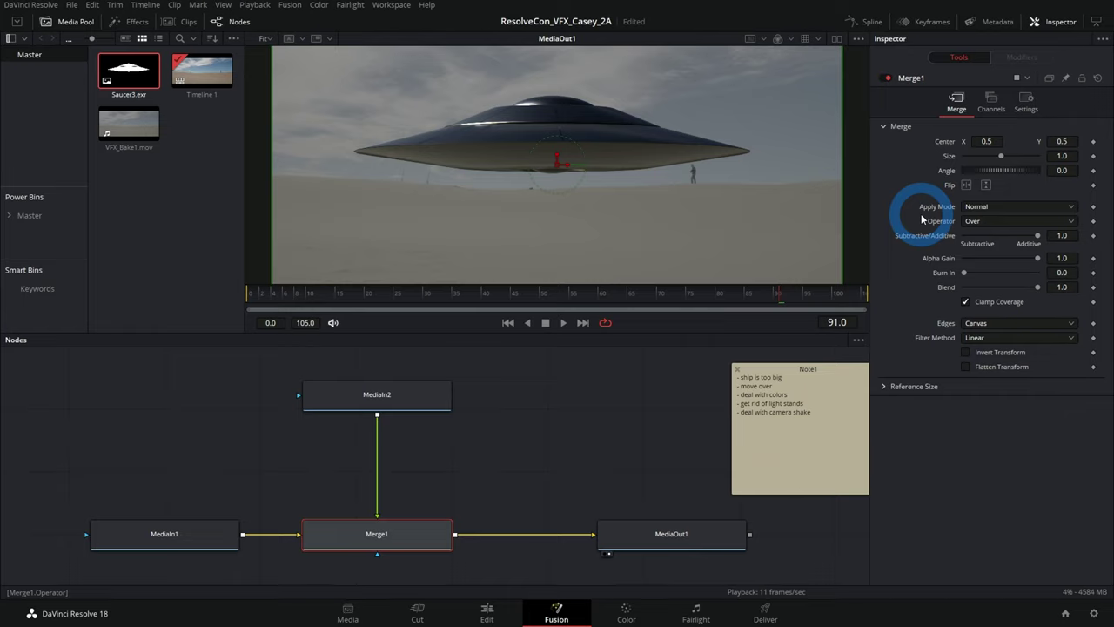
- Try a size of 0.78 and a center X of 0.489 in Merge1, and restore the node's defaults
left_click_drag(122, 388, 225, 458)
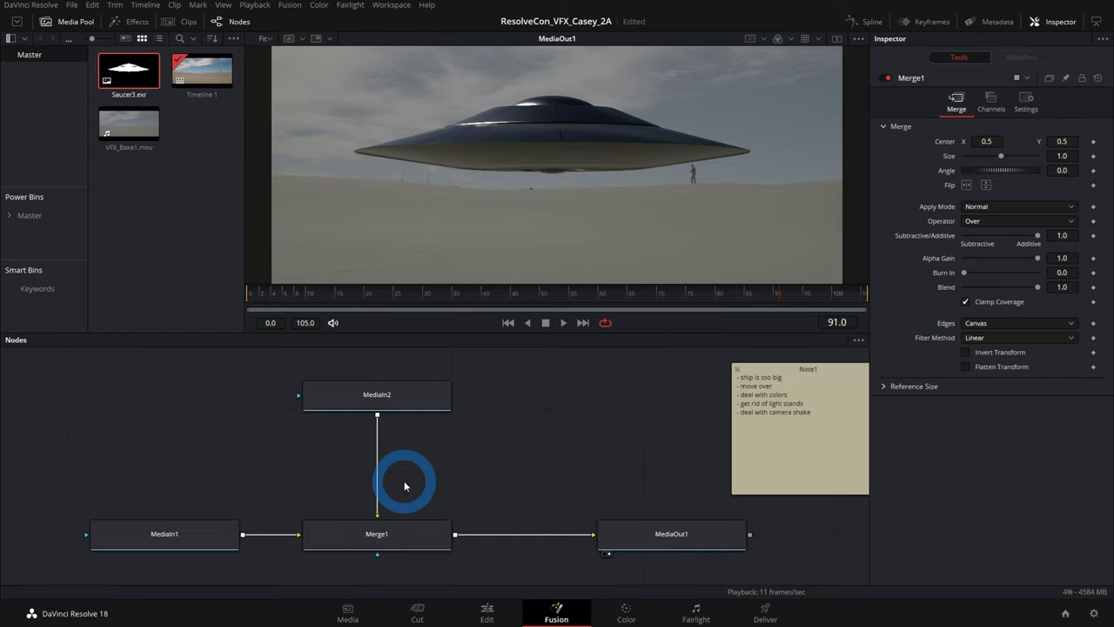
left_click(415, 536)
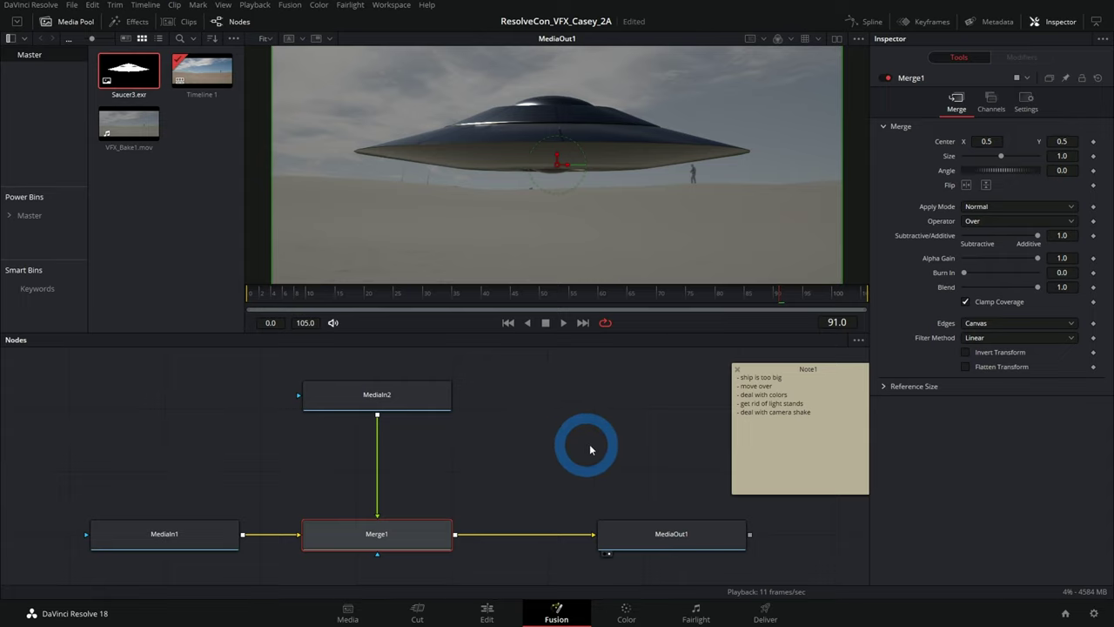
left_click_drag(1005, 159, 983, 142)
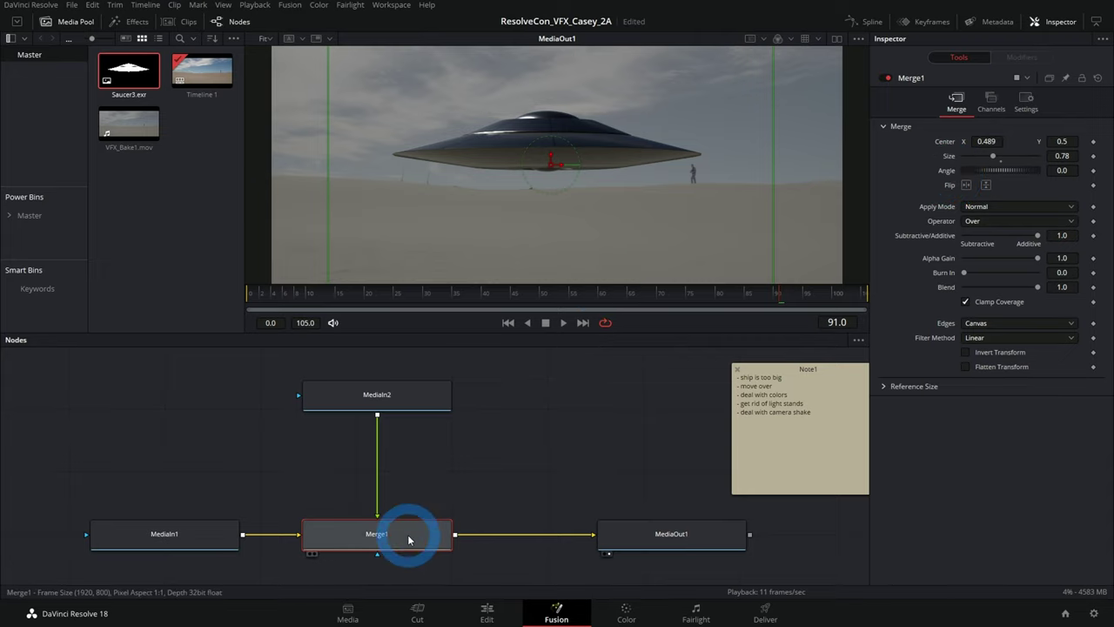
left_click(1098, 78)
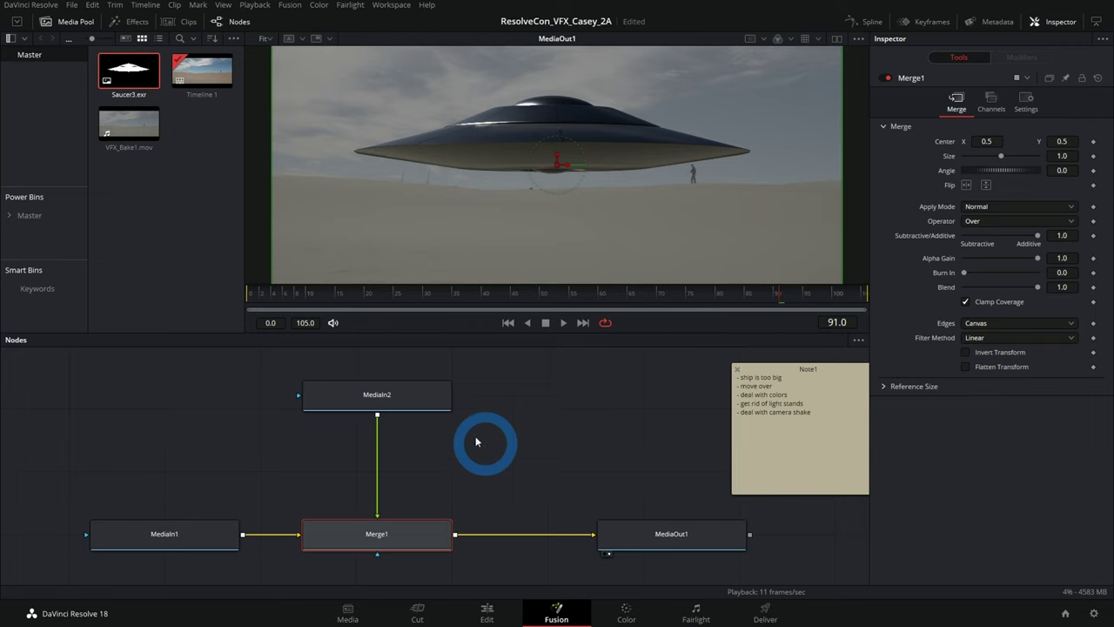
- Rename the saucer's MediaIn2 node to ship_MI
left_click(426, 402)
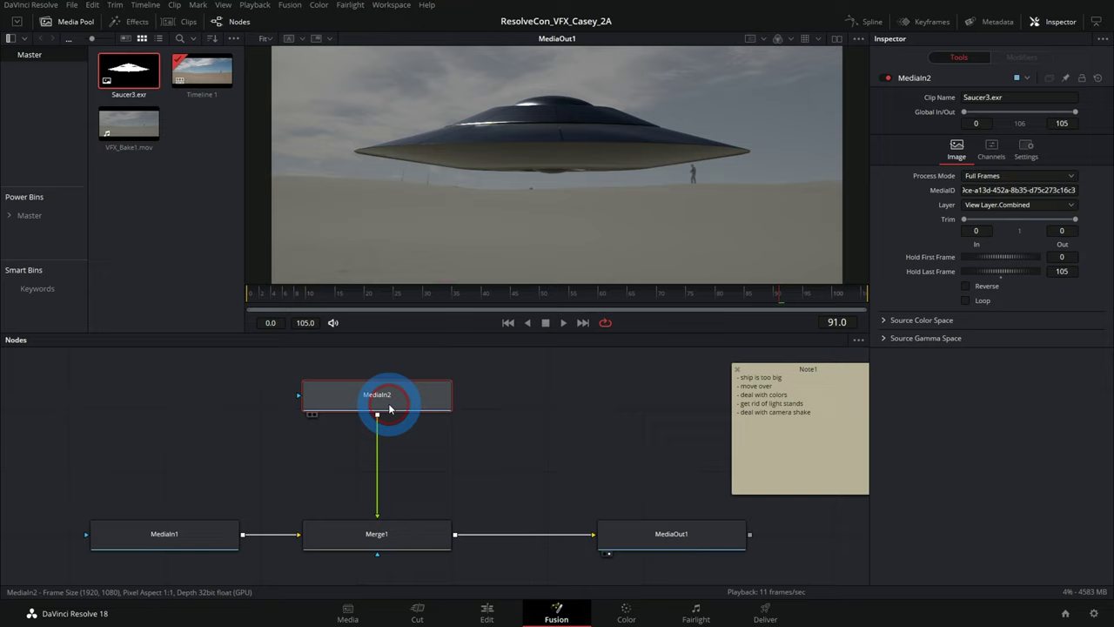
key("F2")
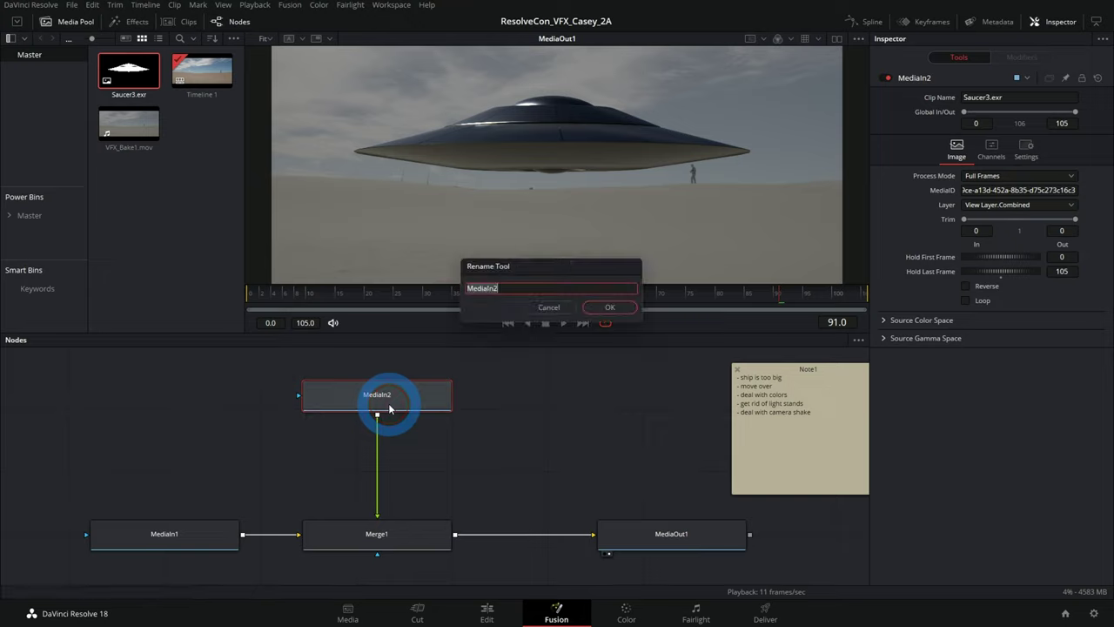
type("ship_Ml")
key("Return")
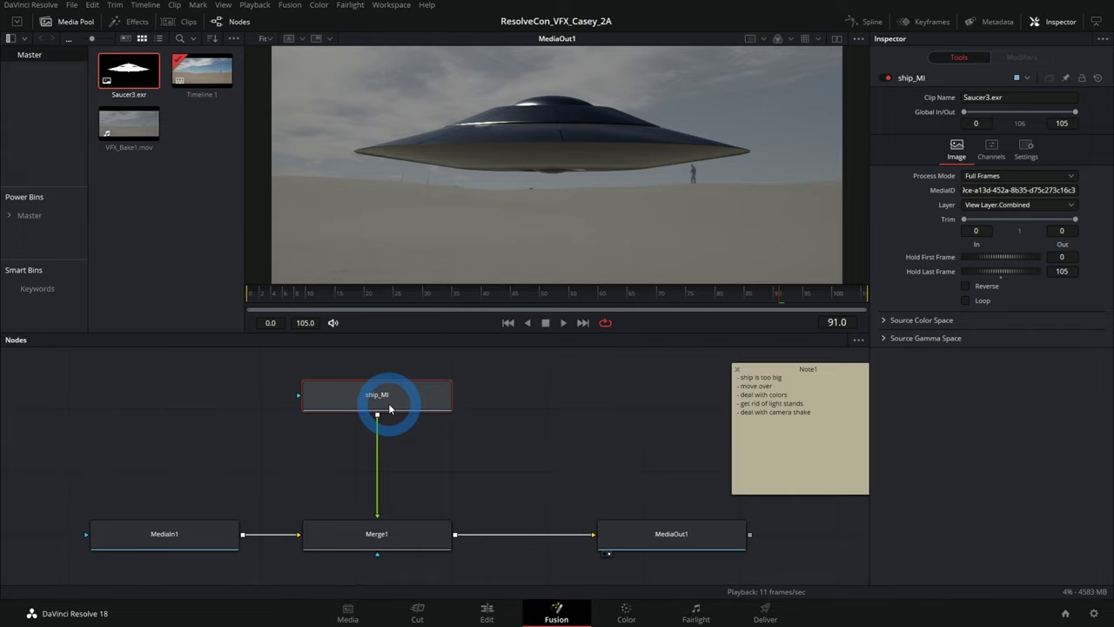
- Rename the desert footage's MediaIn1 node to BG_Footage_MI
left_click(377, 399)
left_click(209, 536)
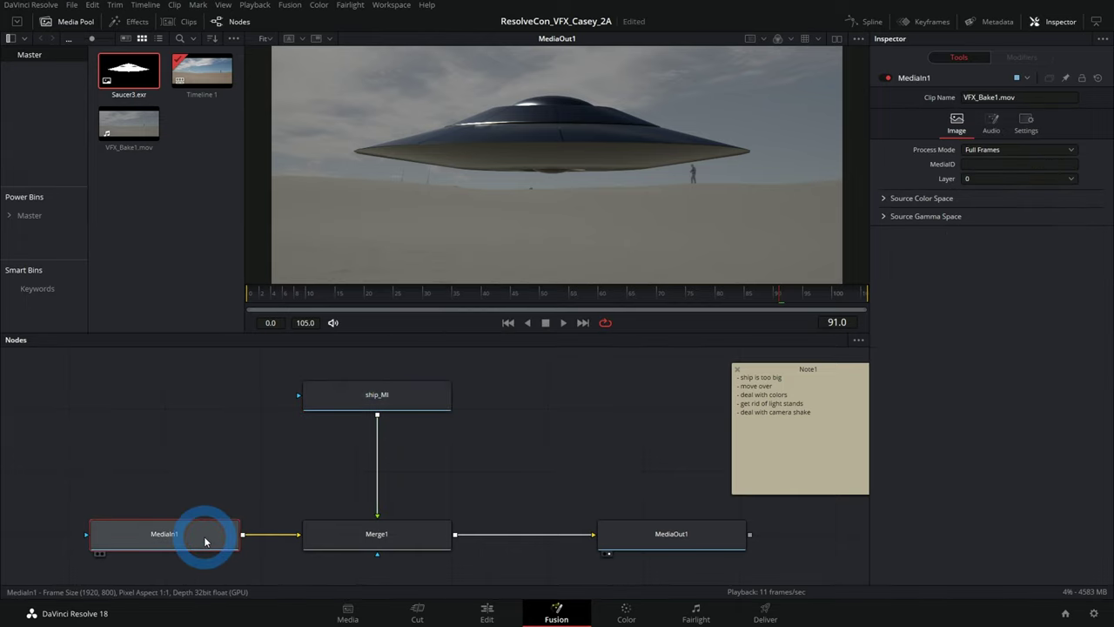
key("F2")
type("BG_Footage_MI")
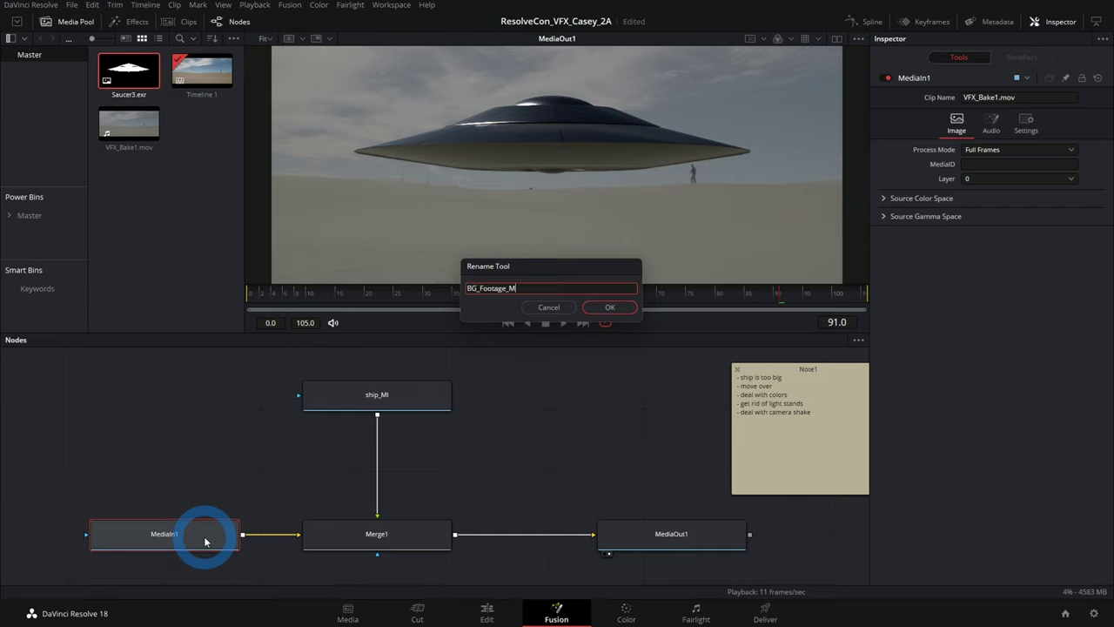
key("Return")
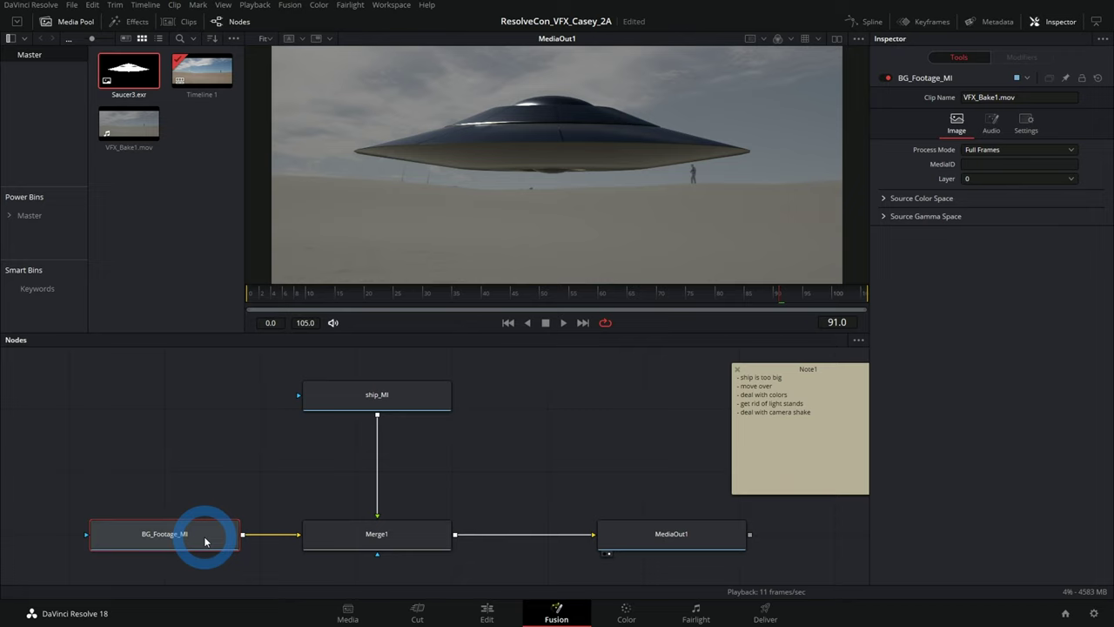
- Insert a Transform node between ship_MI and Merge1 and set its size to 0.63
left_click(417, 402)
left_click(433, 450)
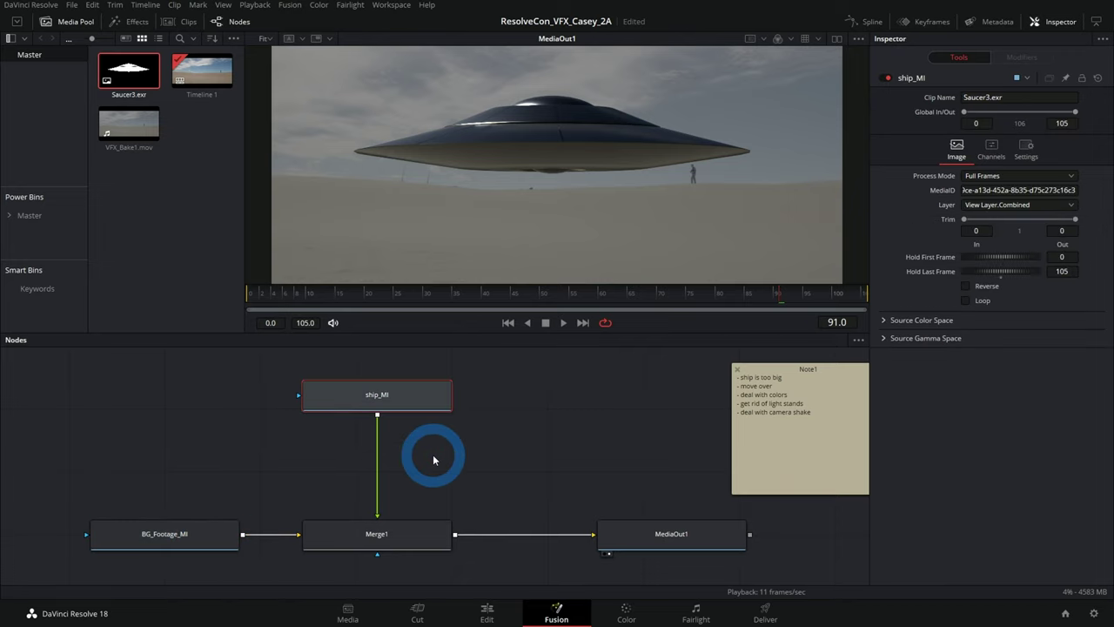
key("shift+space")
type("note")
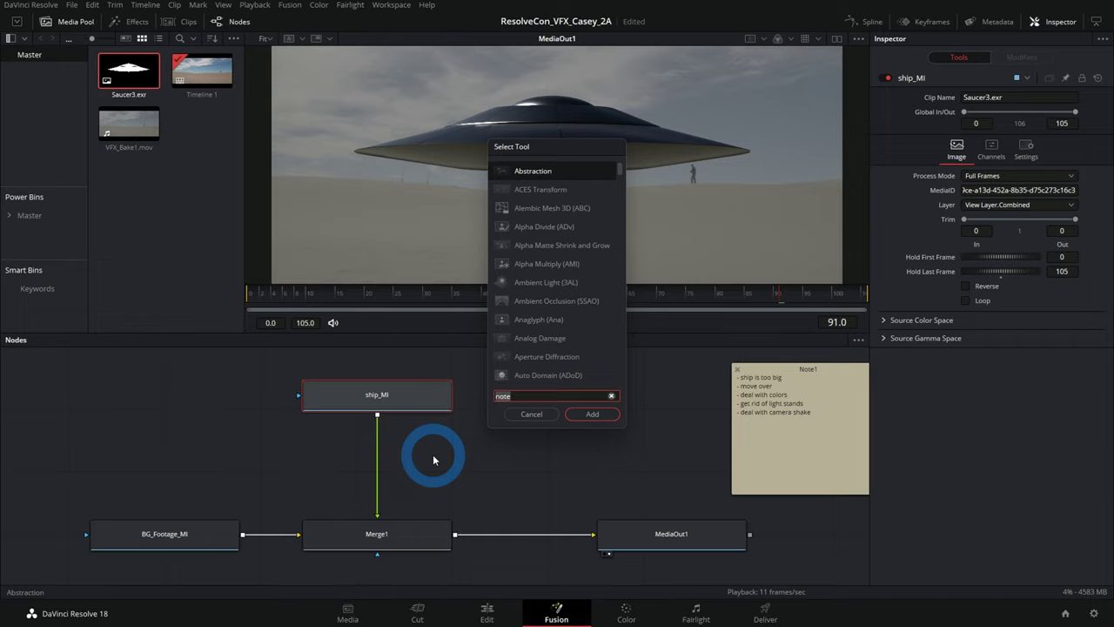
type("xf")
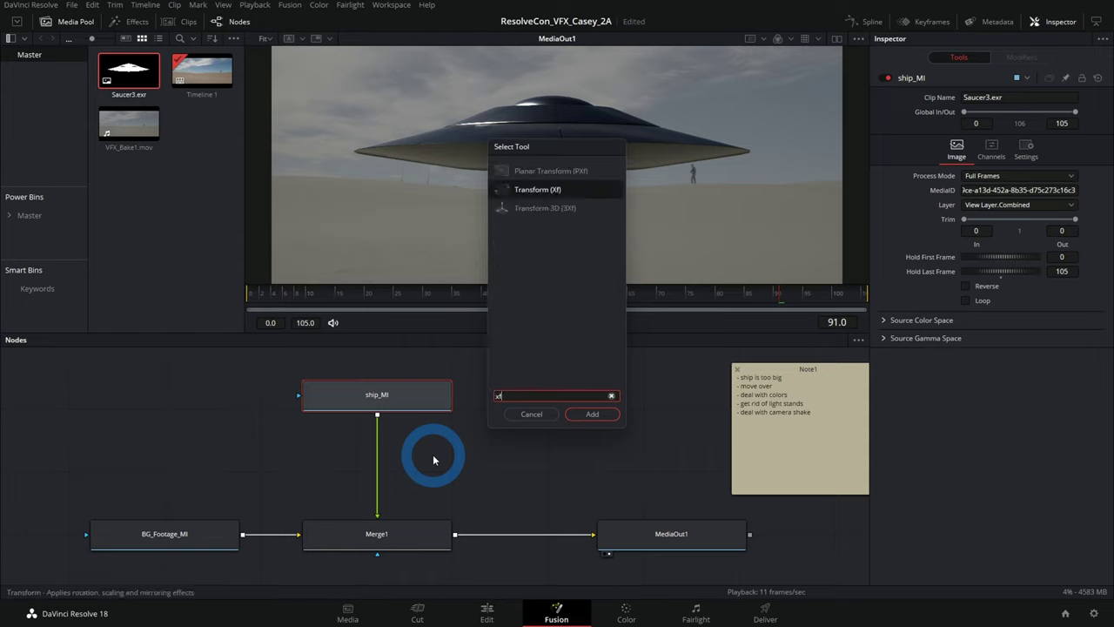
key("Return")
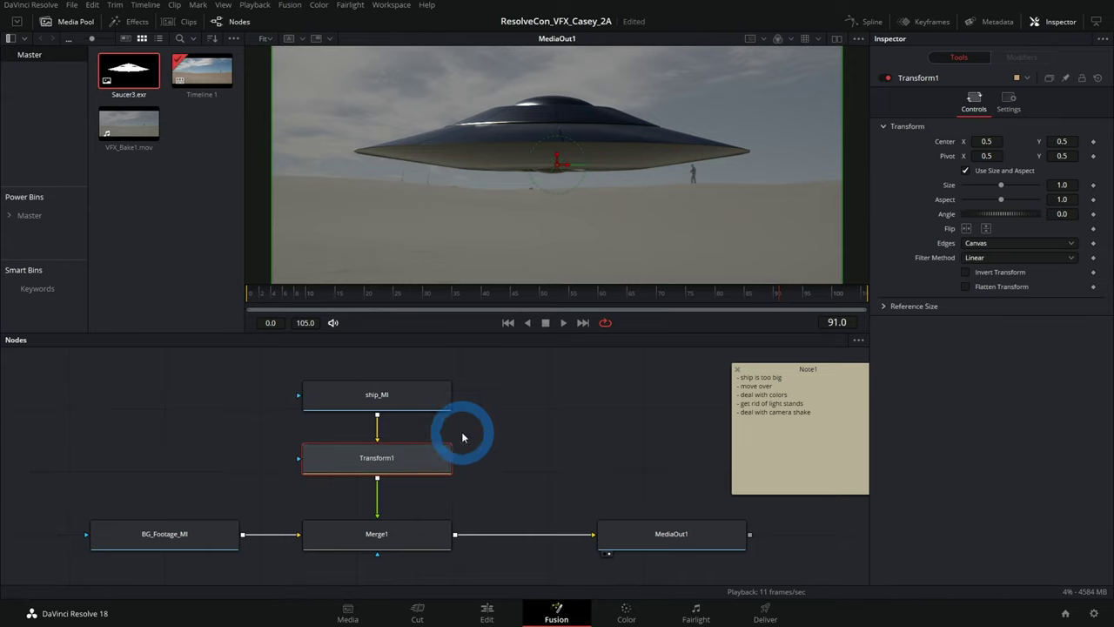
left_click_drag(995, 186, 986, 190)
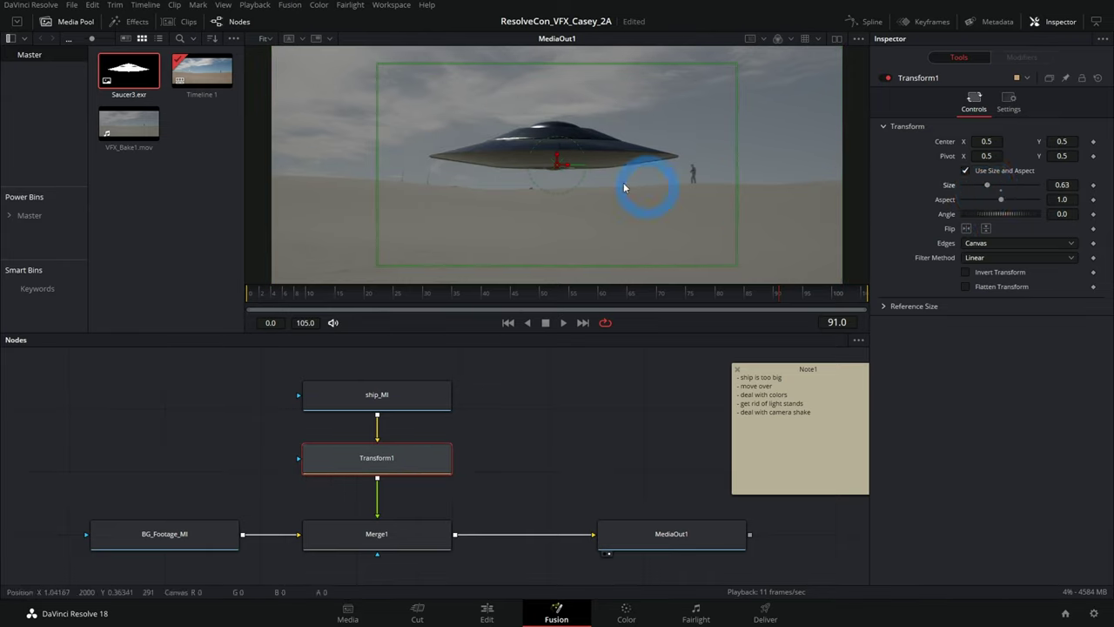
- Move the ship in the viewer to about center X 0.31, Y 0.51 in Transform1, and compare the result with the node disabled
left_click_drag(551, 162, 444, 164)
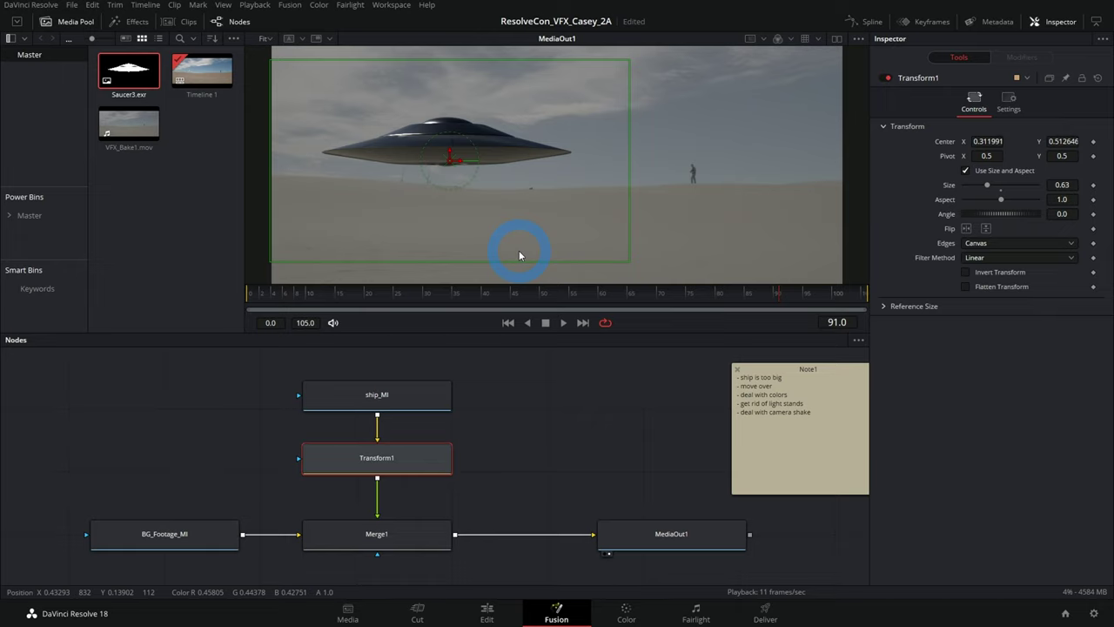
left_click(885, 77)
left_click(885, 78)
left_click(885, 78)
left_click(885, 78)
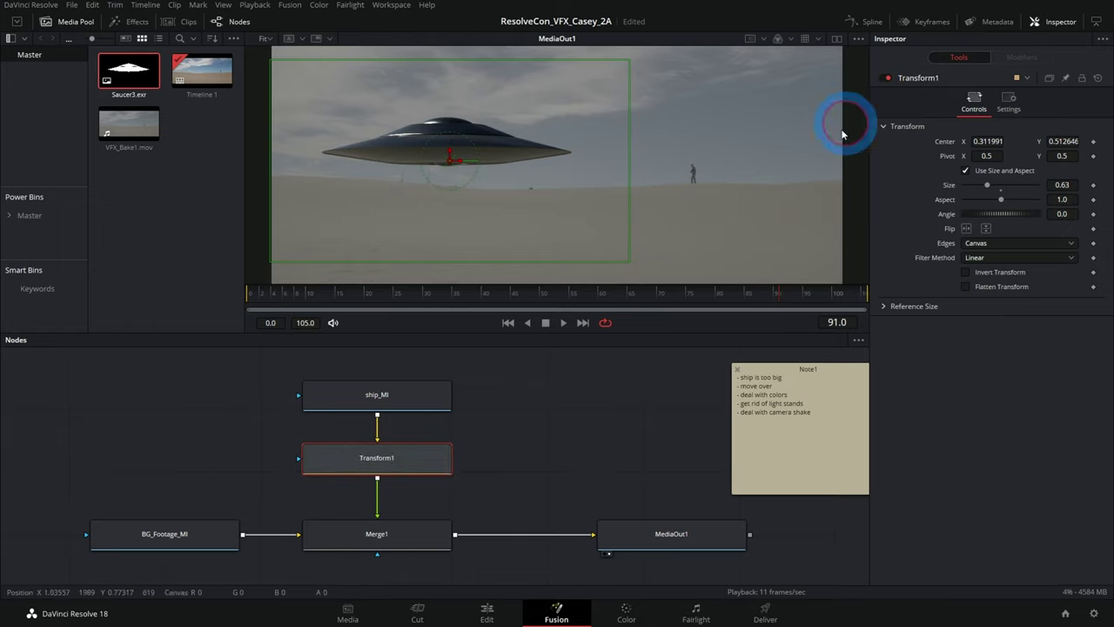
- Tilt the ship to an angle of about -2.7 in Transform1
left_click(651, 538)
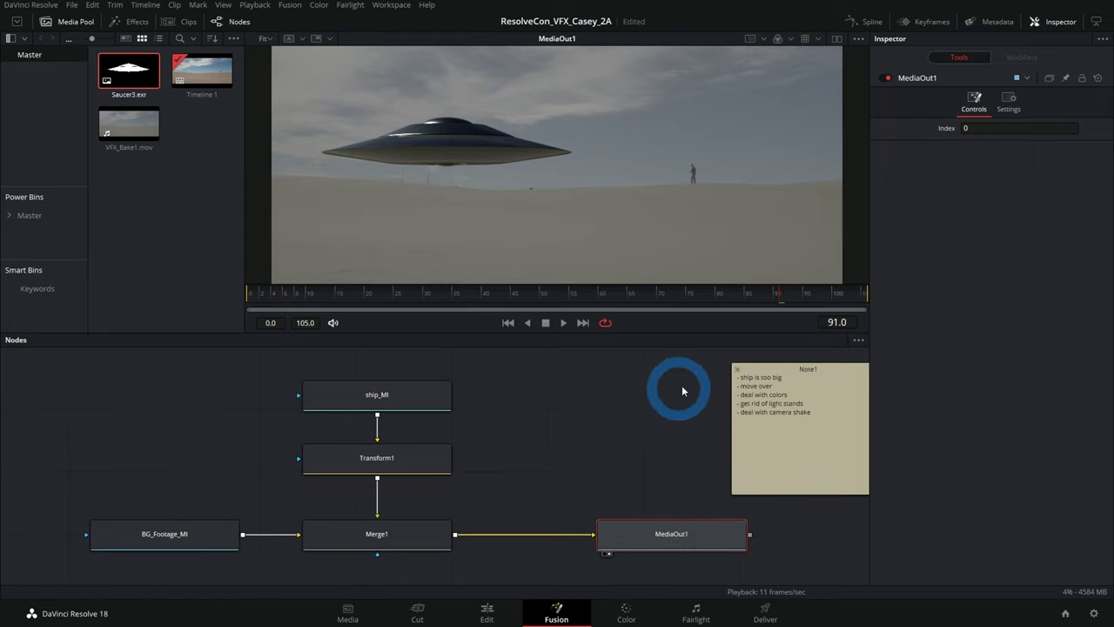
left_click(413, 457)
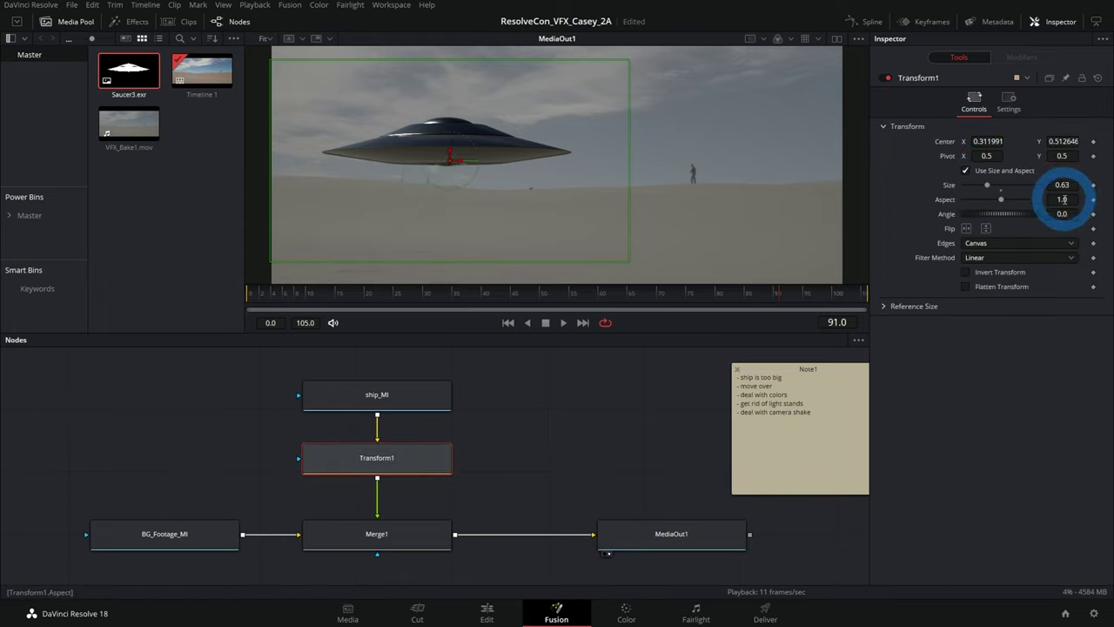
left_click_drag(1064, 215, 1064, 215)
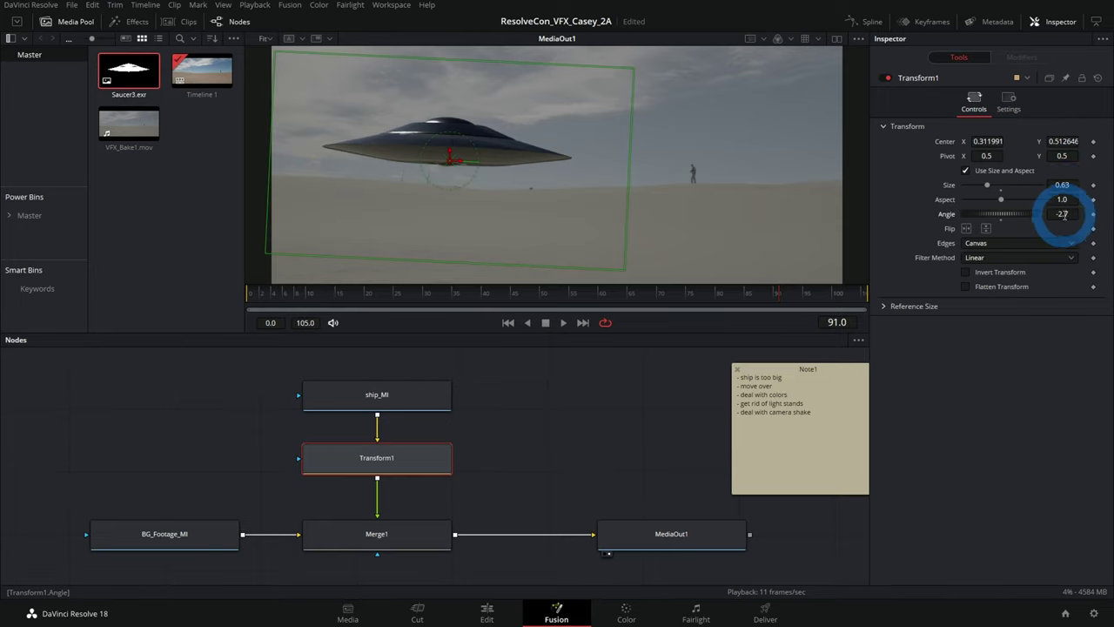
left_click(667, 529)
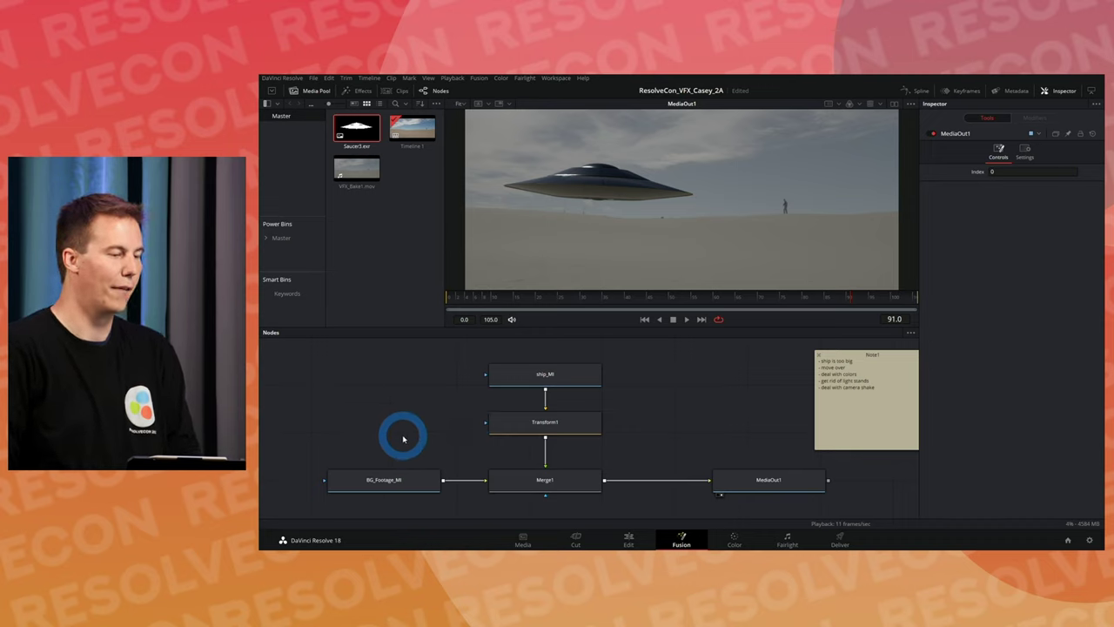
- Save the project
left_click(410, 481)
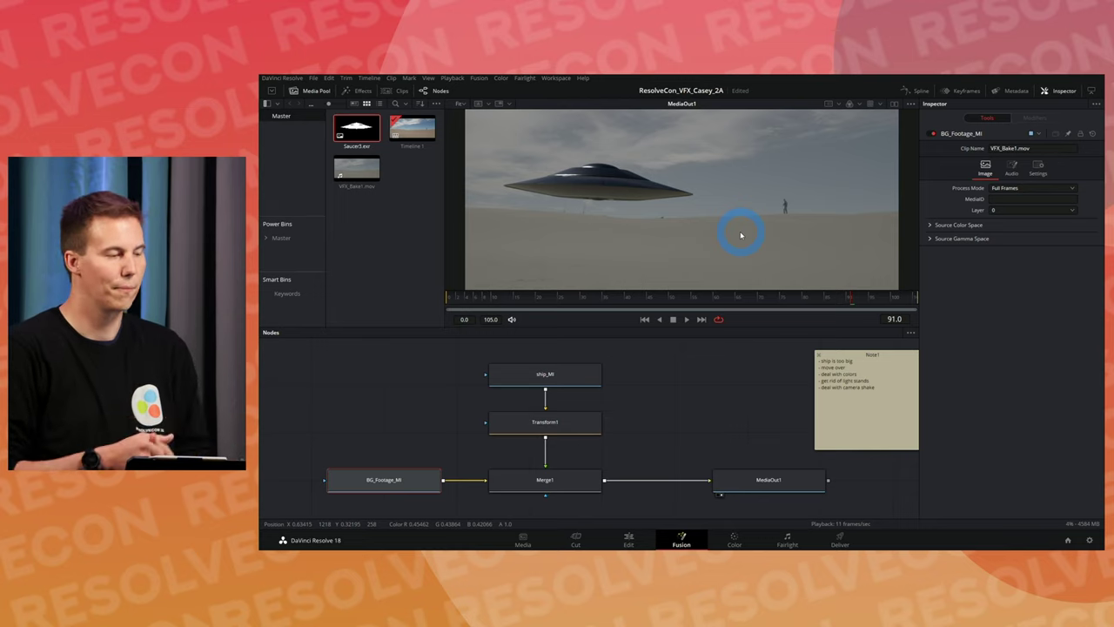
key("ctrl+s")
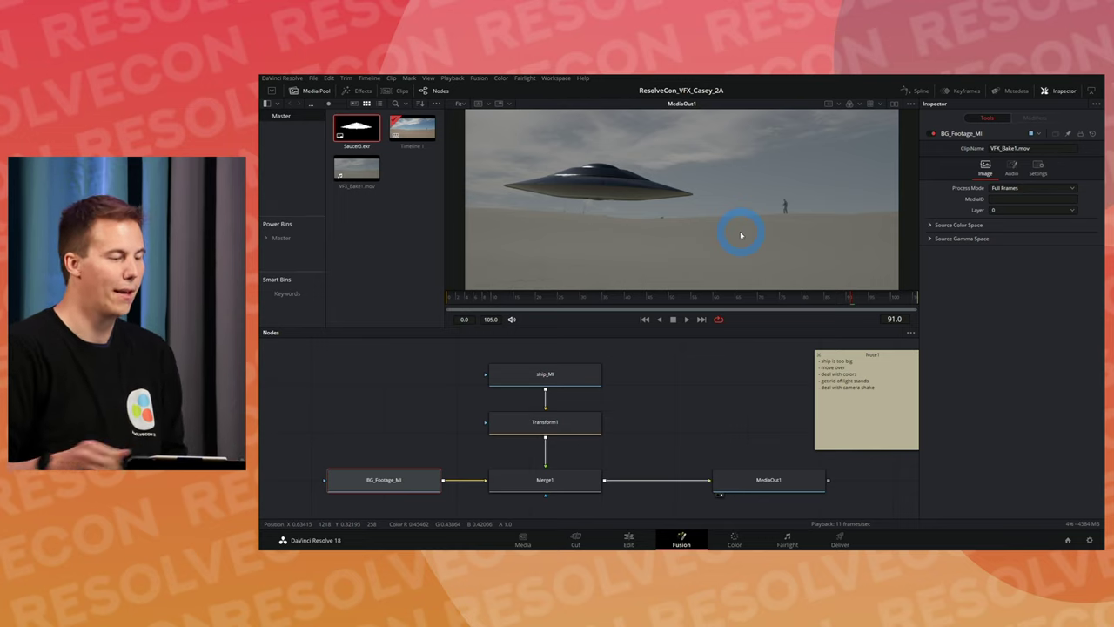
left_click(570, 372)
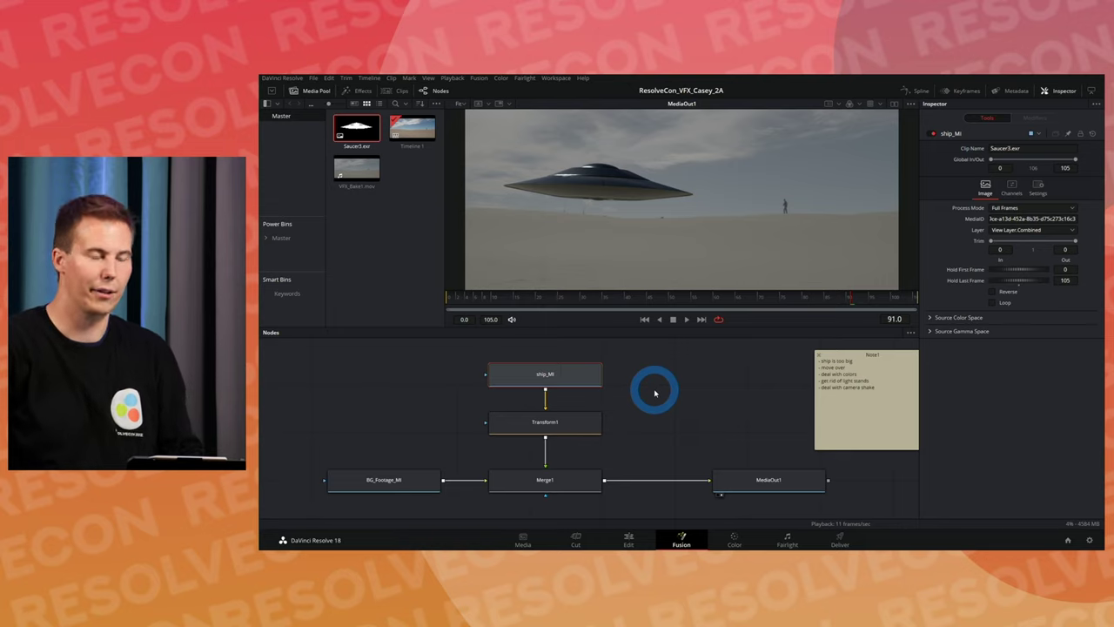
left_click(427, 477)
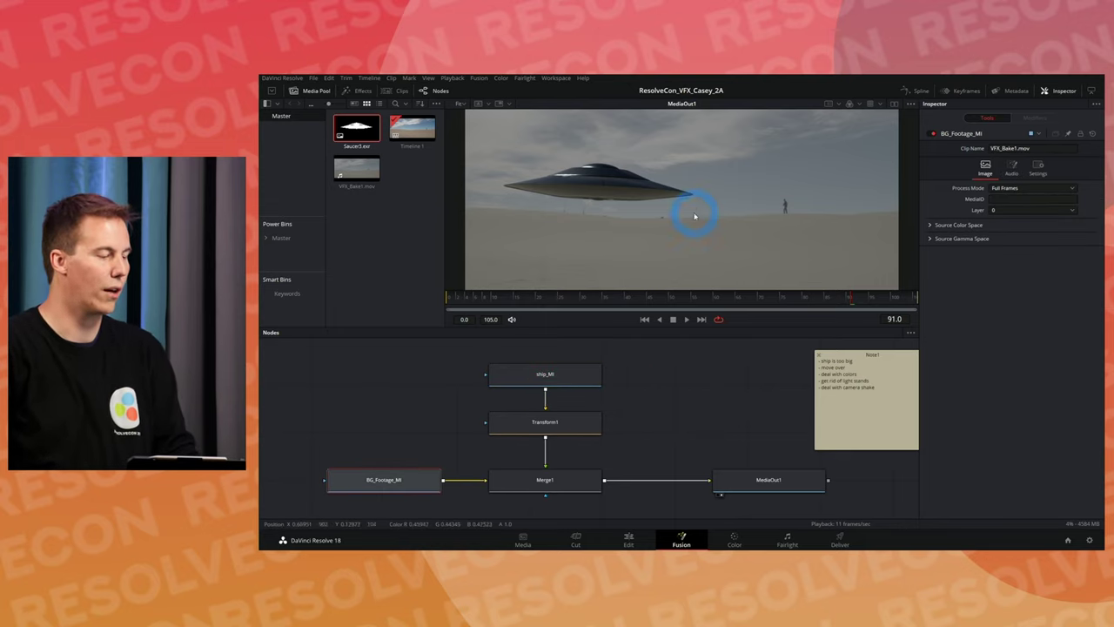
left_click(691, 392)
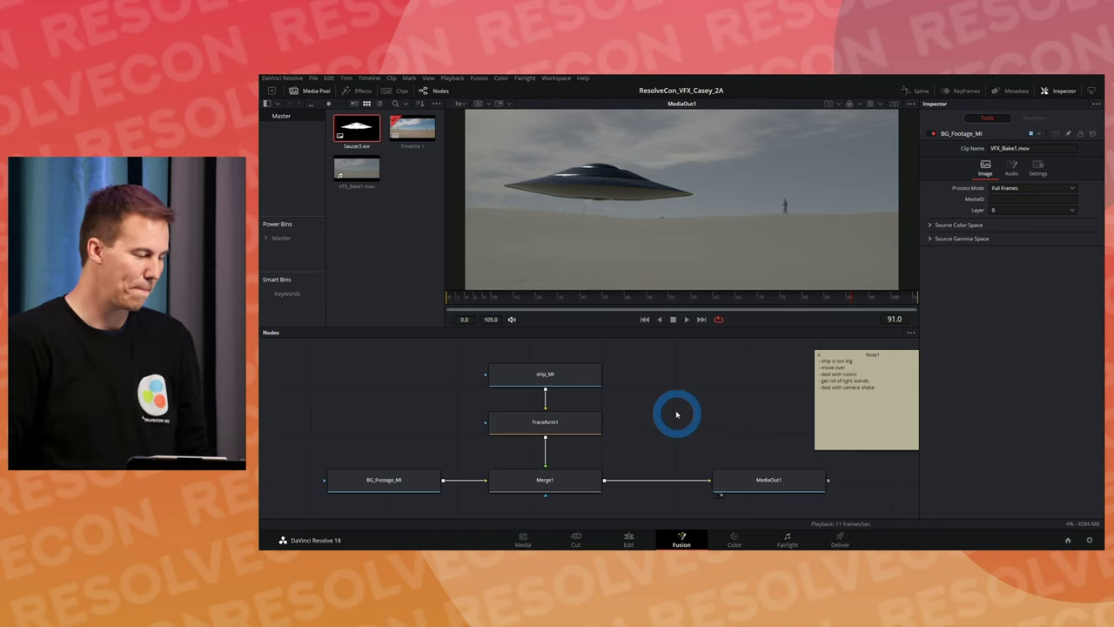
- Move the BG_Footage_MI node farther away from Merge1 to make room on the connection between them
left_click(406, 480)
left_click_drag(423, 435, 584, 418)
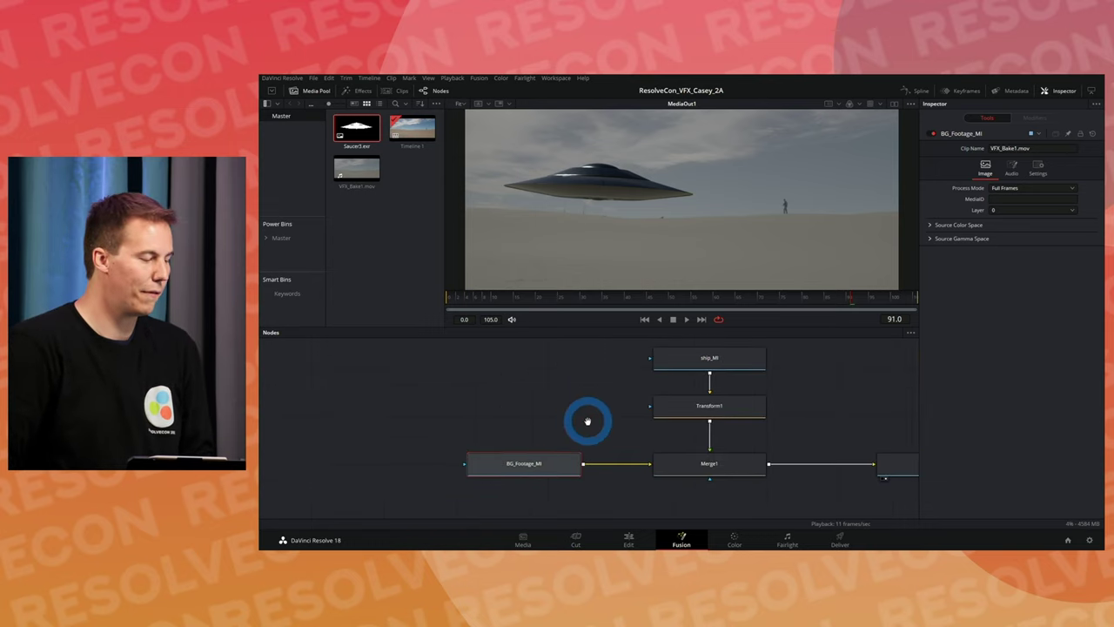
left_click_drag(552, 467, 427, 475)
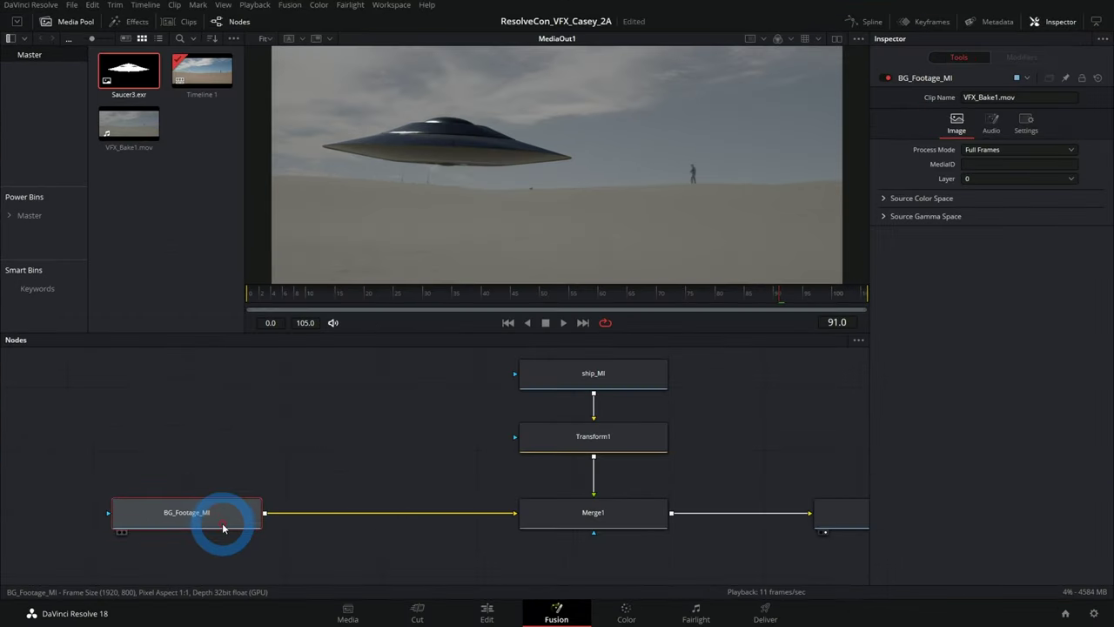
left_click_drag(223, 528, 184, 529)
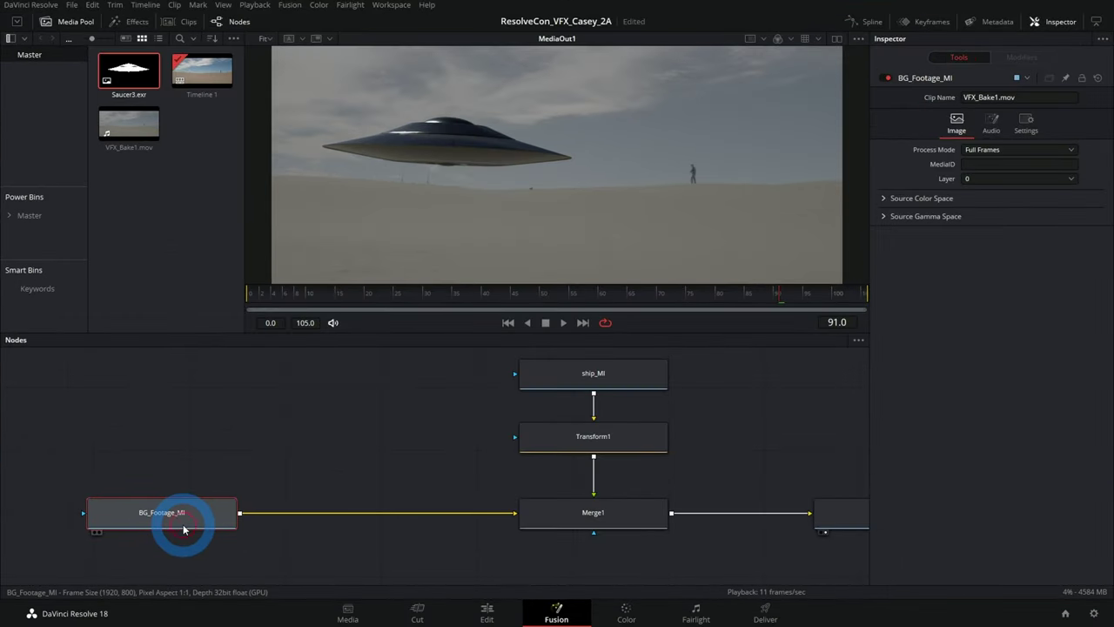
- Insert a Color Space Transform node between BG_Footage_MI and Merge1
key("shift+space")
type("xf")
key("BackSpace")
key("BackSpace")
type("color")
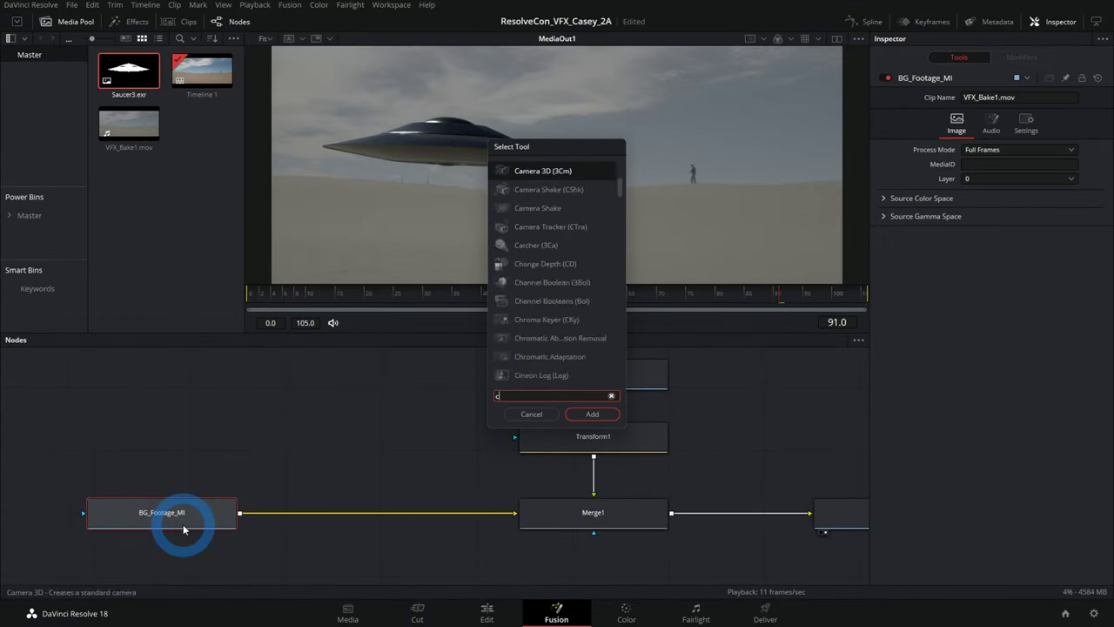
key("Down")
key("Down")
key("Down")
key("Down")
key("Down")
key("Down")
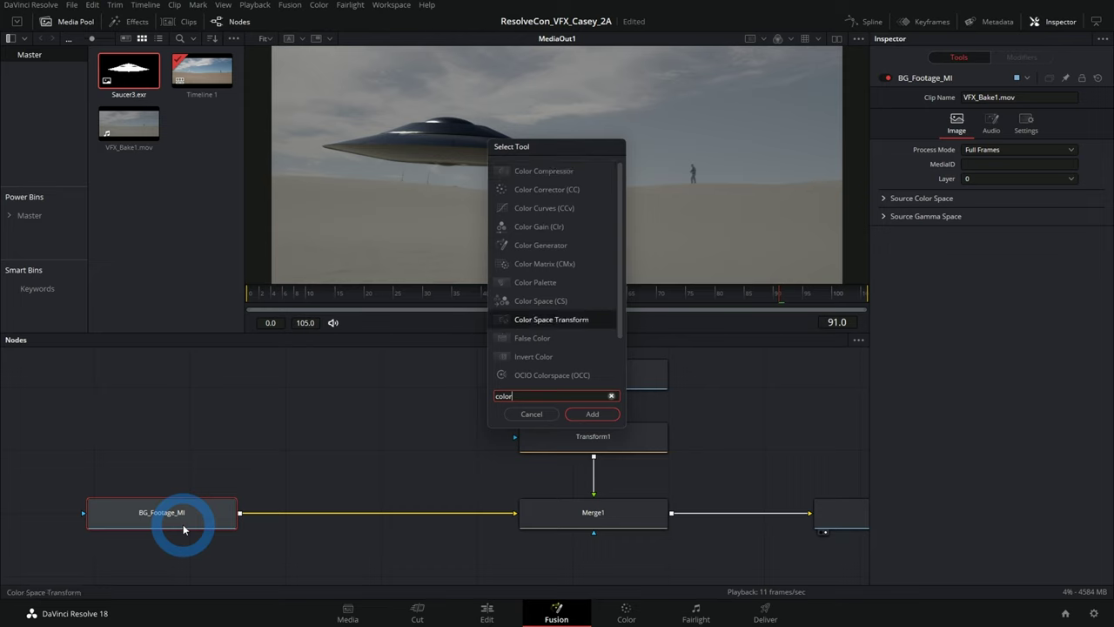
key("Return")
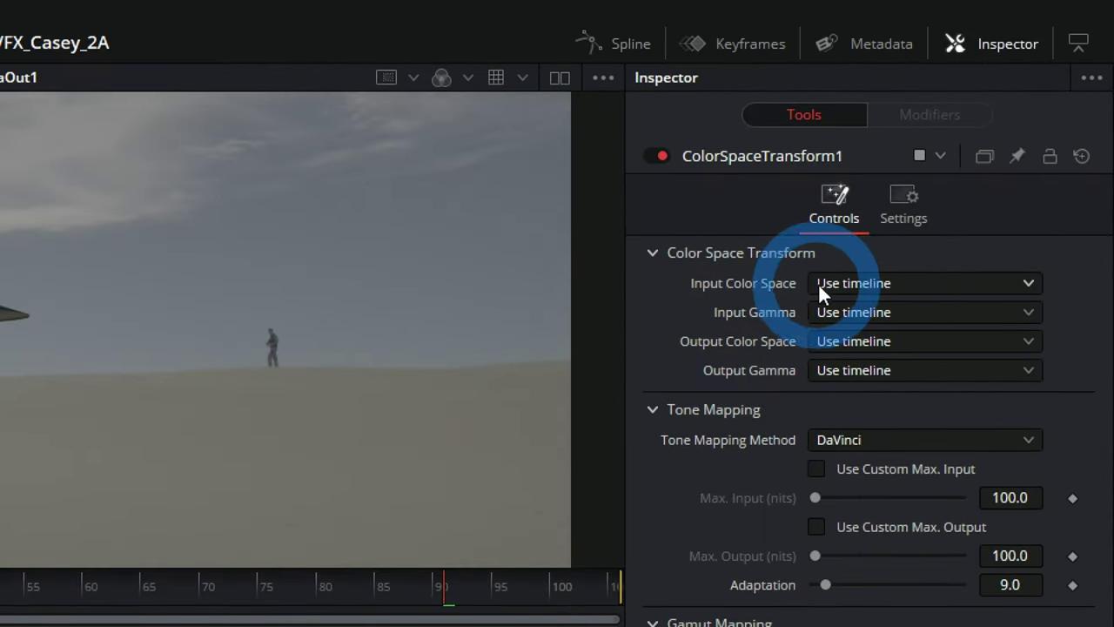
- Set the footage transform's input color space to Blackmagic Design Wide Gamut Gen 4 / 5 and its input gamma to Blackmagic Design Film Gen 5
left_click(890, 282)
scroll(918, 418, "down", 1)
scroll(935, 350, "down", 1)
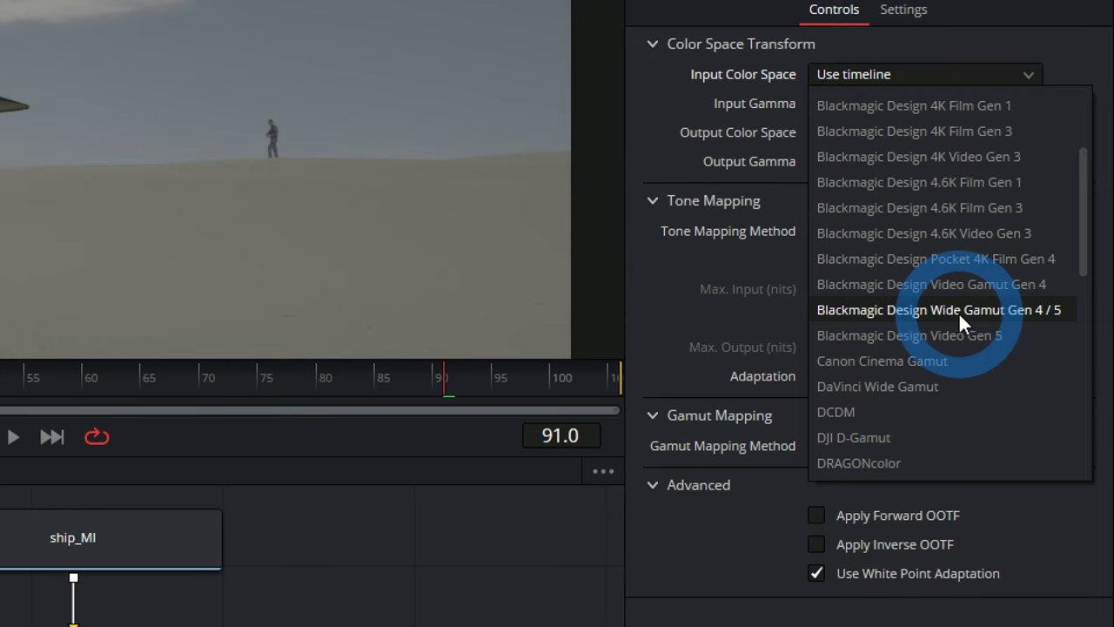
left_click(958, 312)
left_click(917, 104)
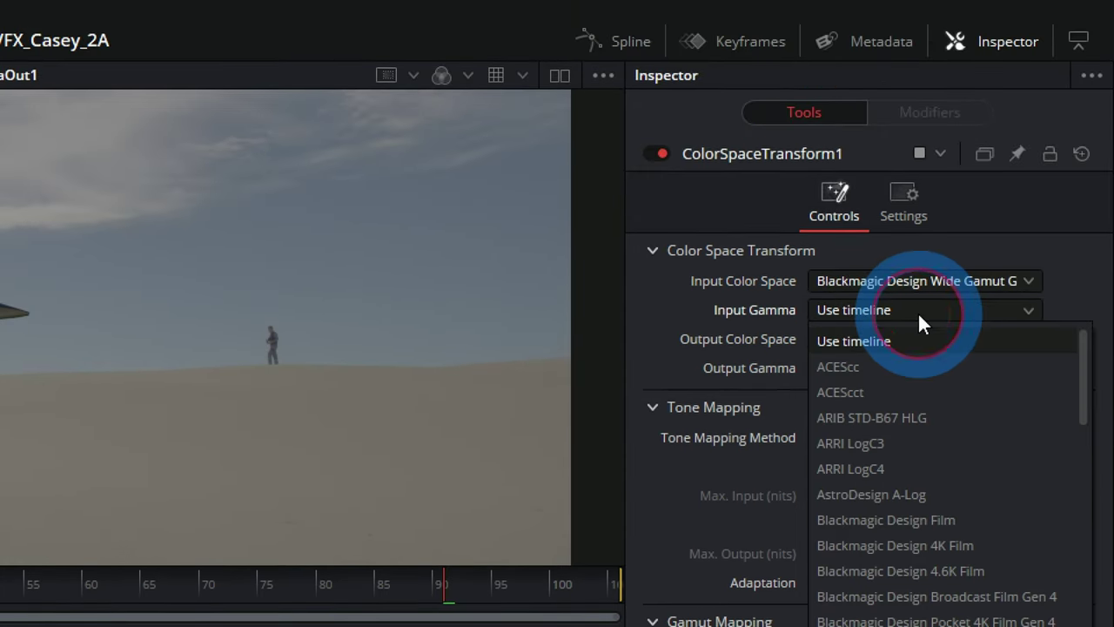
scroll(923, 366, "down", 3)
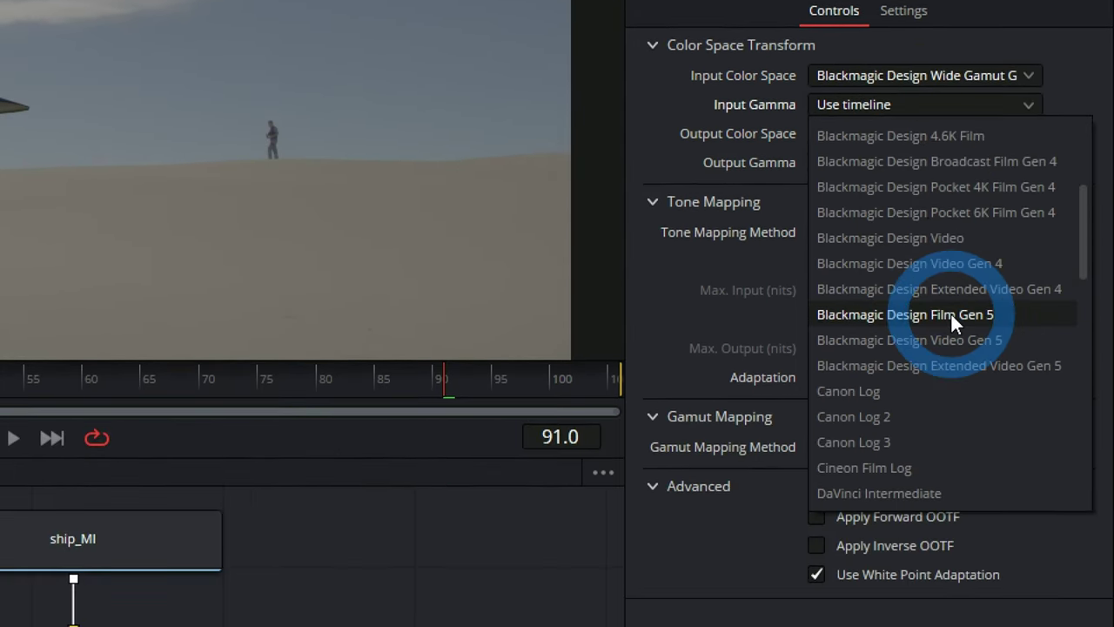
left_click(951, 312)
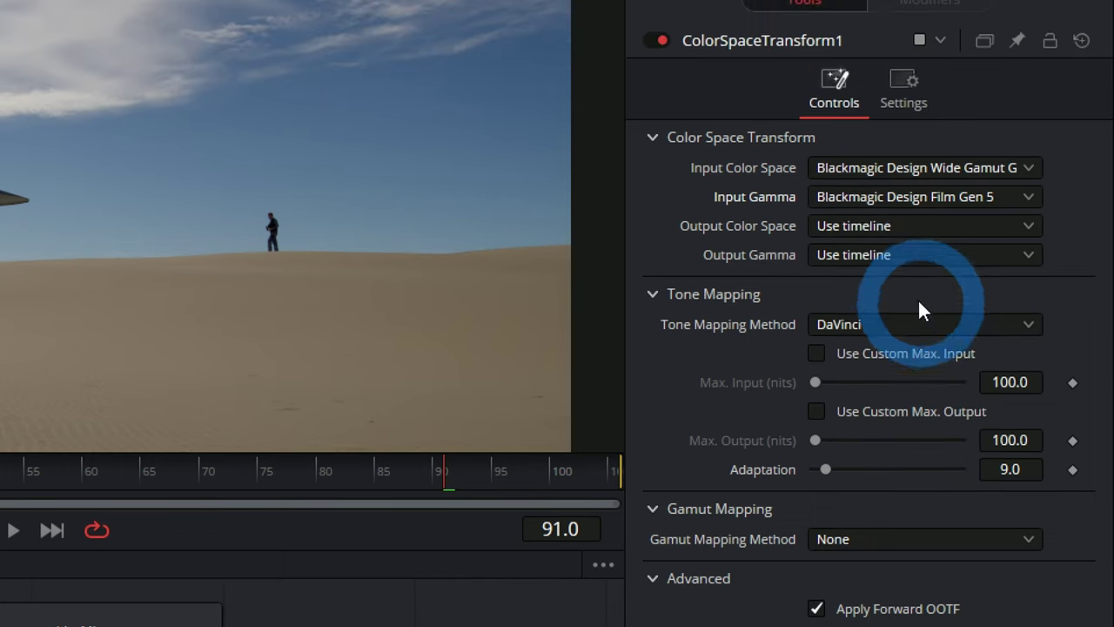
- Set the footage transform's output color space to Blackmagic Design Wide Gamut Gen 4 / 5 and its output gamma to Linear
left_click(902, 227)
scroll(905, 271, "down", 2)
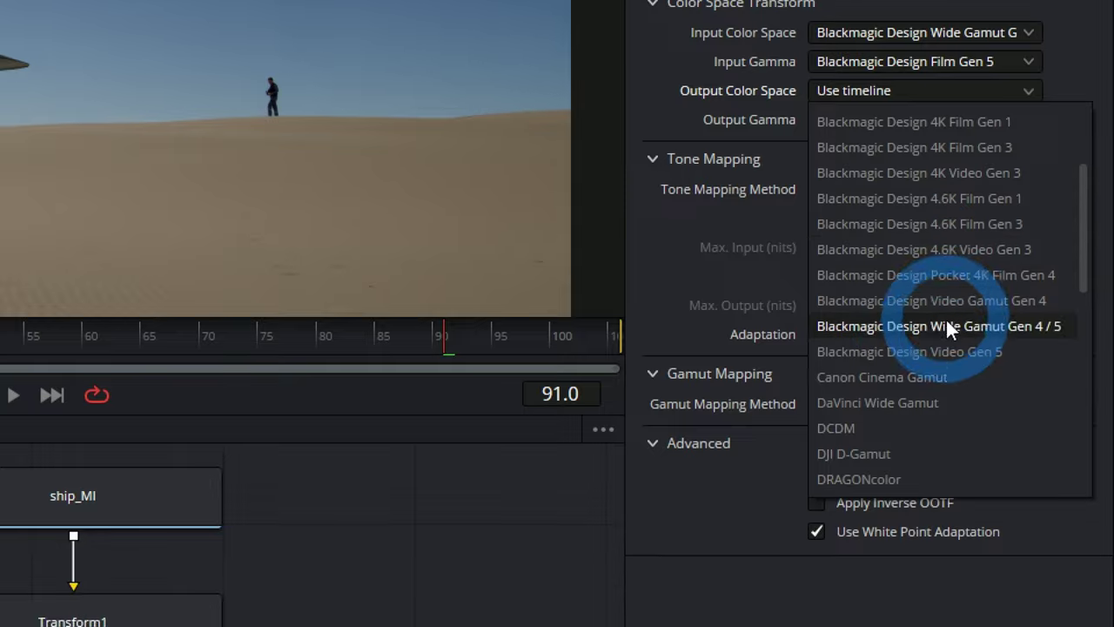
left_click(948, 326)
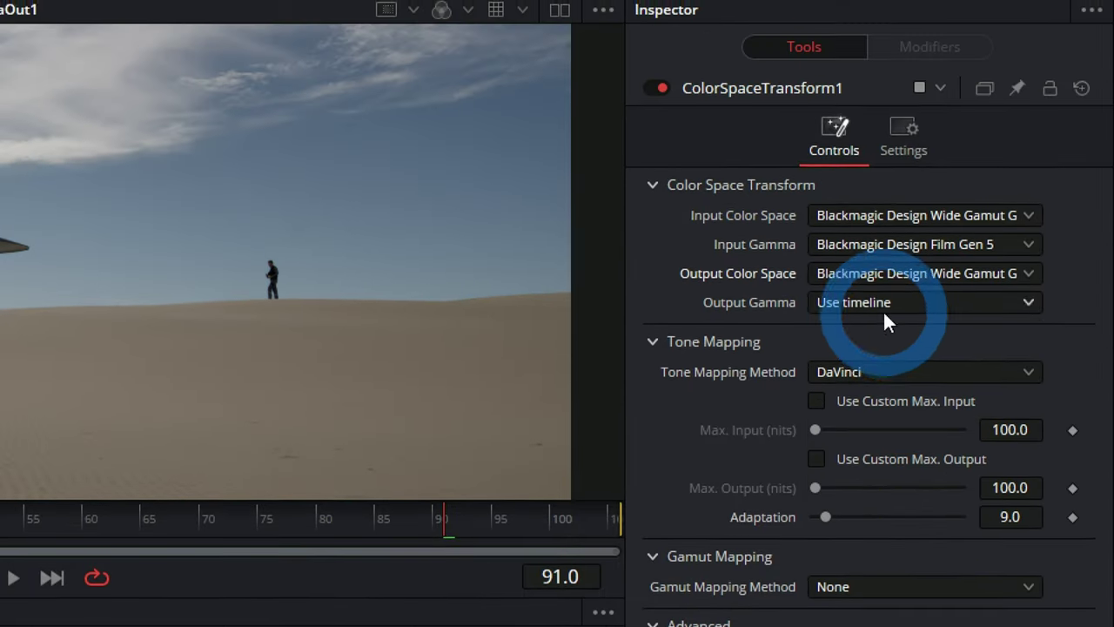
left_click(884, 110)
scroll(902, 209, "down", 3)
scroll(901, 315, "down", 3)
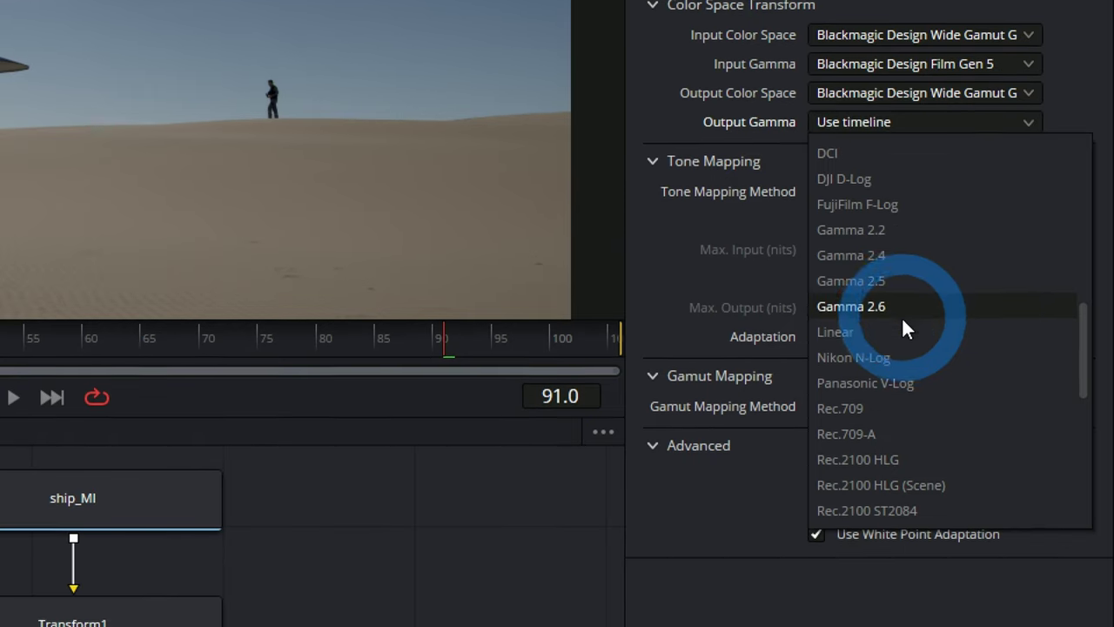
left_click(901, 320)
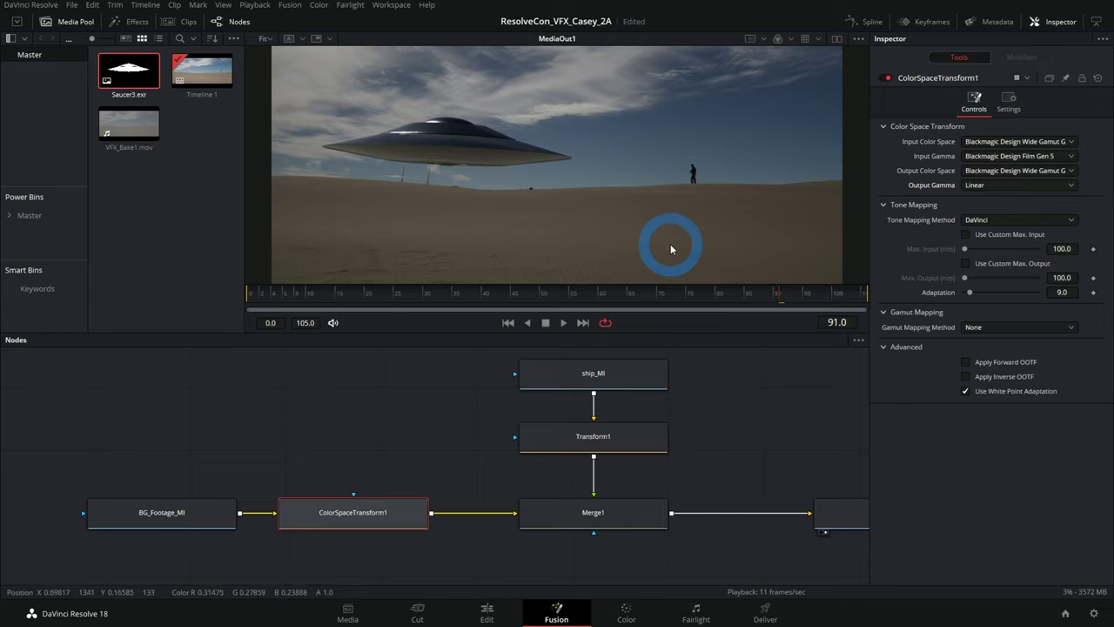
- Move the ship_MI node farther above Transform1 to make room for another node between them
left_click(634, 374)
left_click_drag(610, 439, 580, 389)
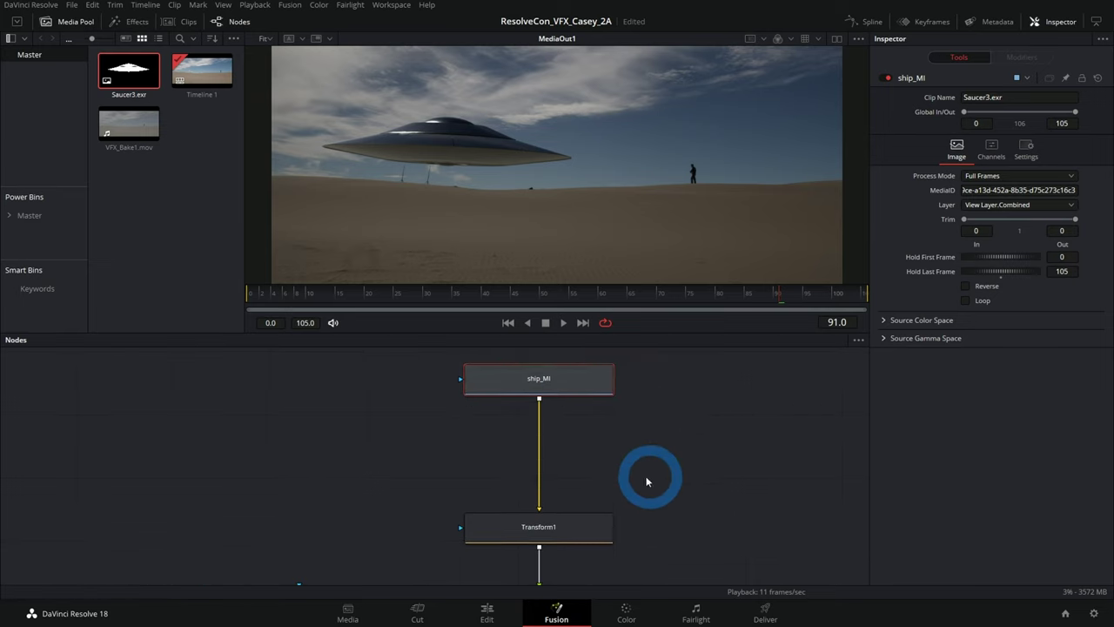
left_click_drag(600, 478, 646, 435)
- Copy the ColorSpaceTransform1 node and paste it between ship_MI and Transform1
left_click(354, 564)
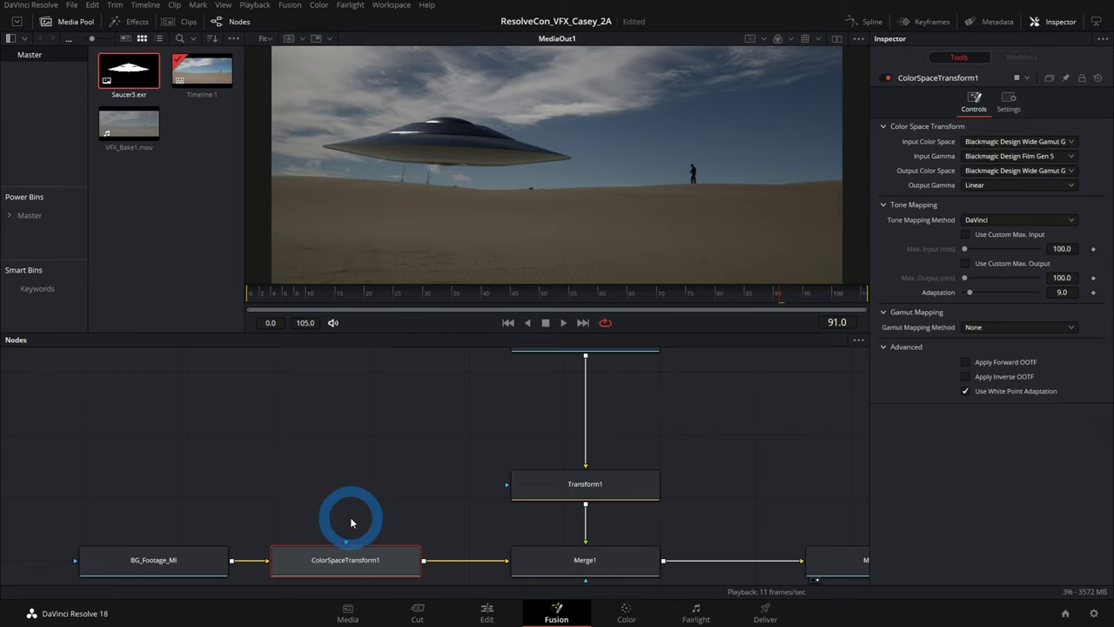
left_click_drag(438, 484, 398, 505)
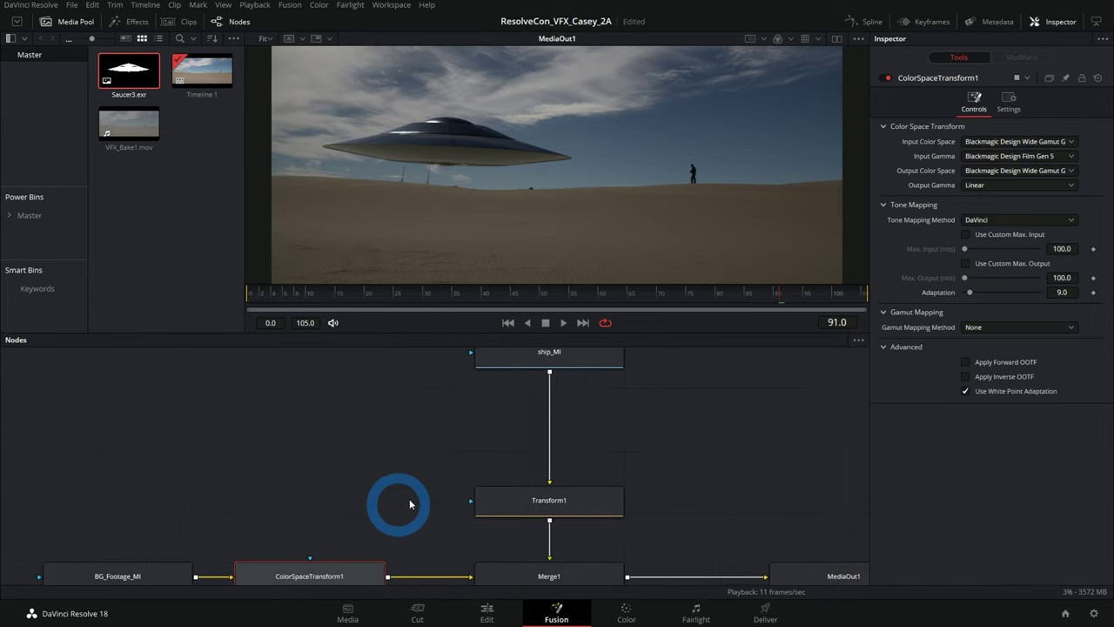
left_click(574, 359)
scroll(530, 443, "up", 1)
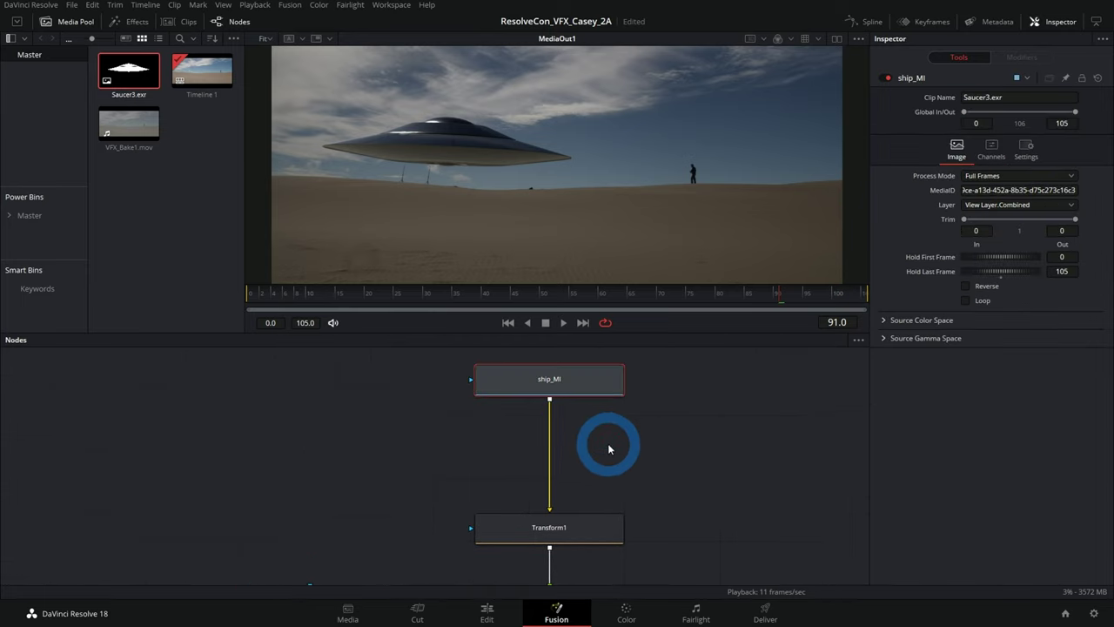
key("ctrl+v")
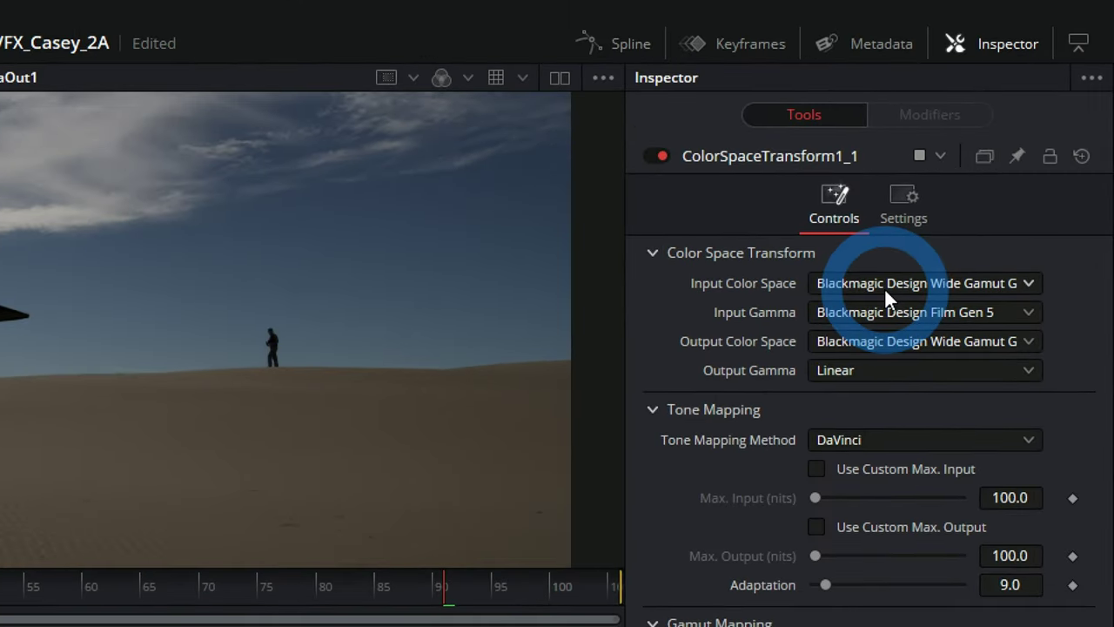
- Set the ship's Color Space Transform to input color space ACES (AP1), input gamma Linear and tone mapping method None
left_click(862, 283)
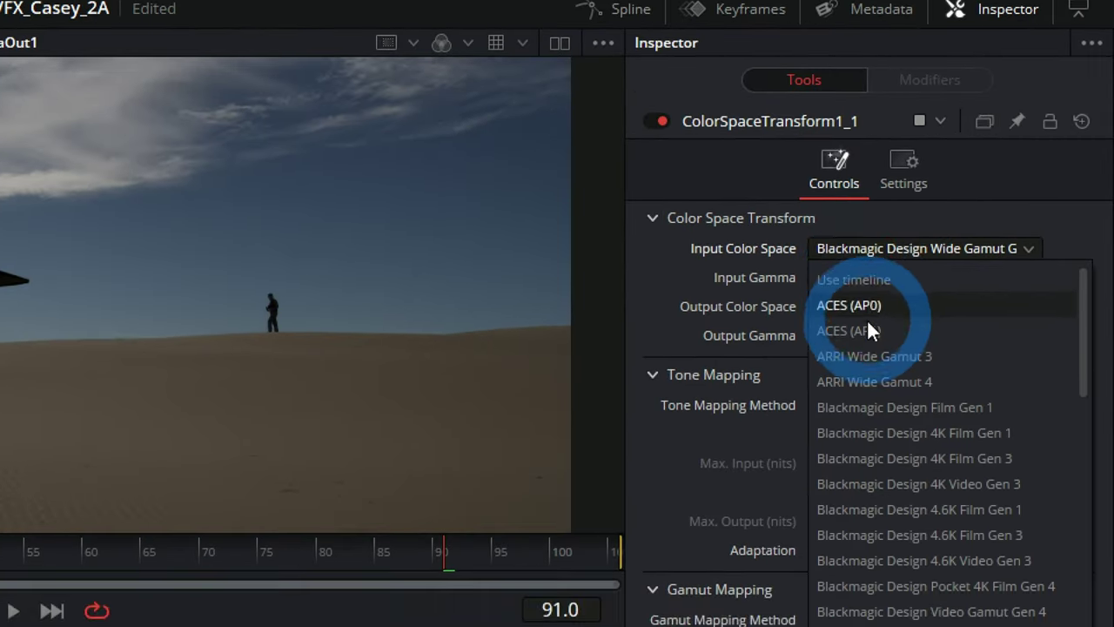
left_click(891, 365)
left_click(861, 259)
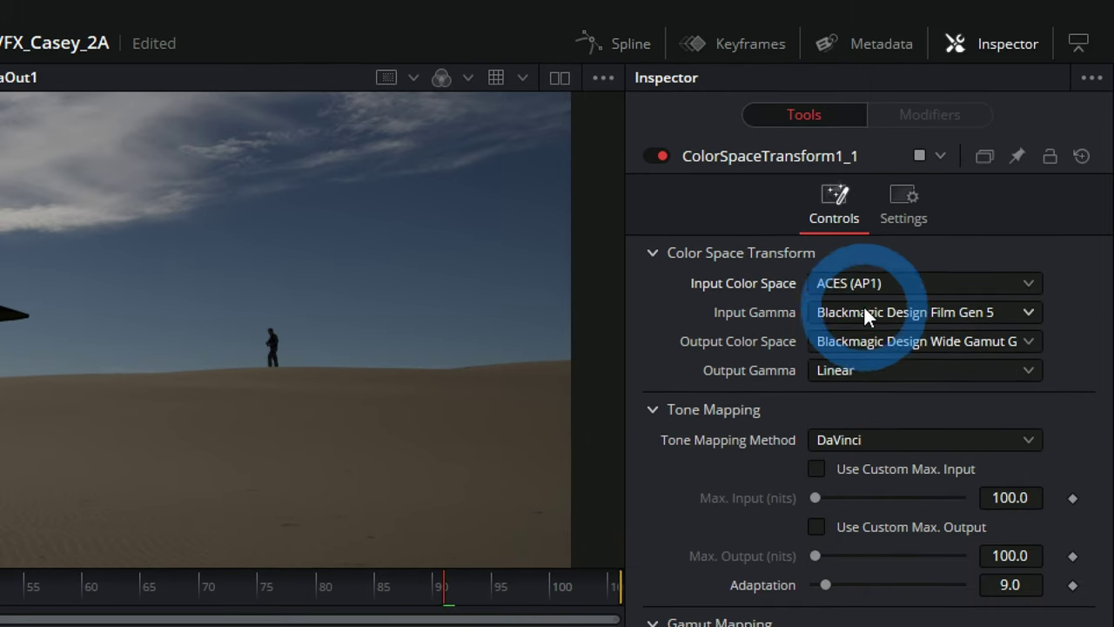
scroll(887, 319, "down", 5)
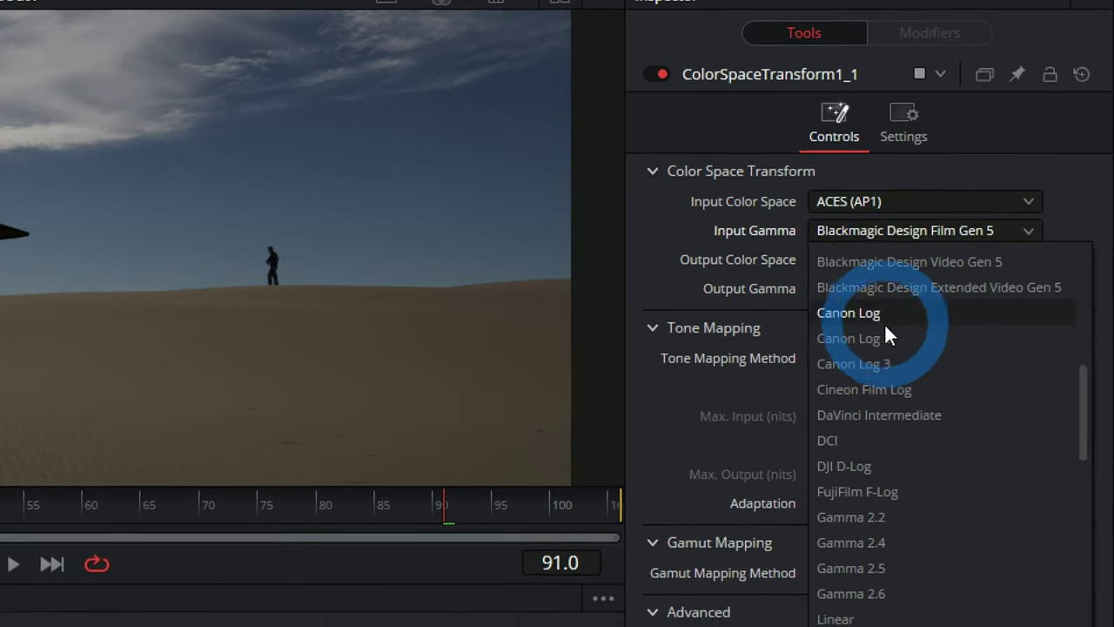
left_click(900, 318)
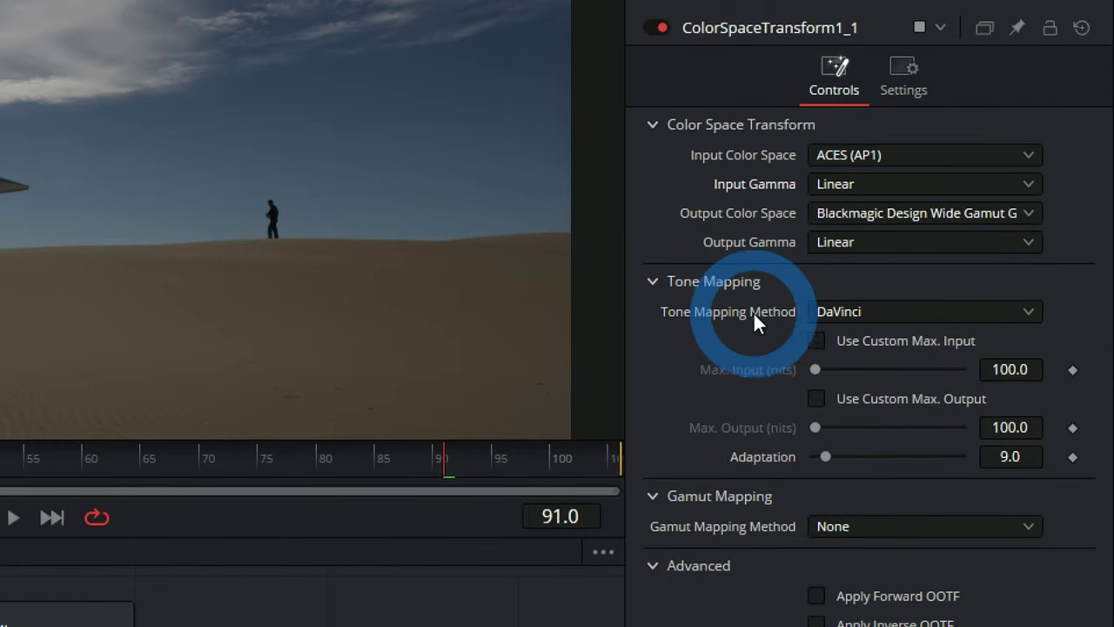
left_click(861, 303)
left_click(868, 316)
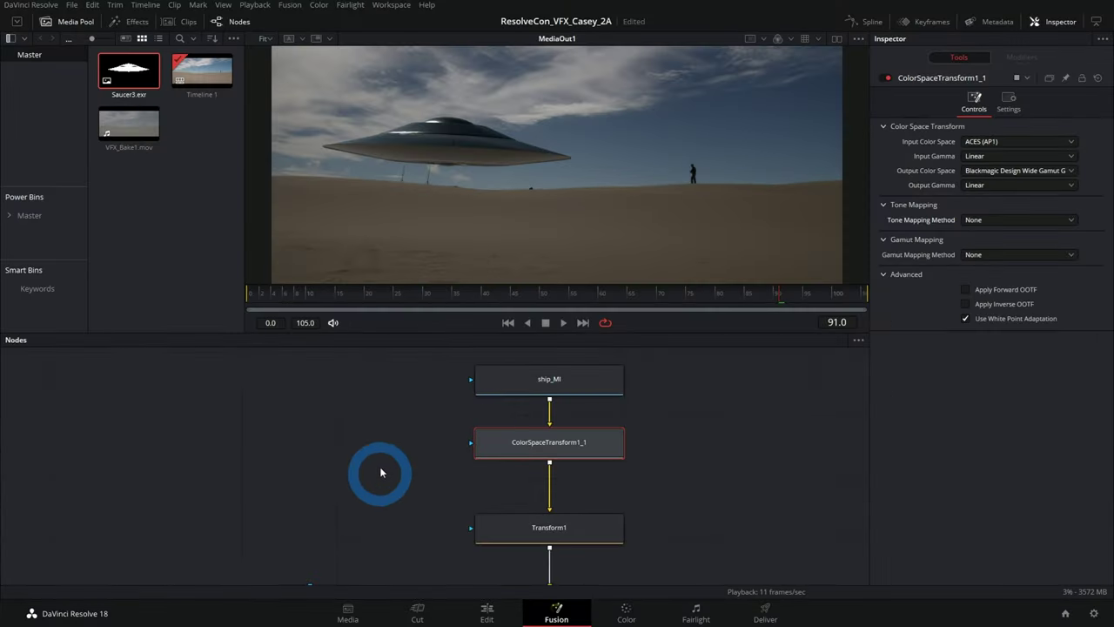
- Set the tone mapping method of the background footage's ColorSpaceTransform1 node to None
scroll(383, 435, "up", 2)
scroll(349, 435, "down", 1)
left_click(315, 494)
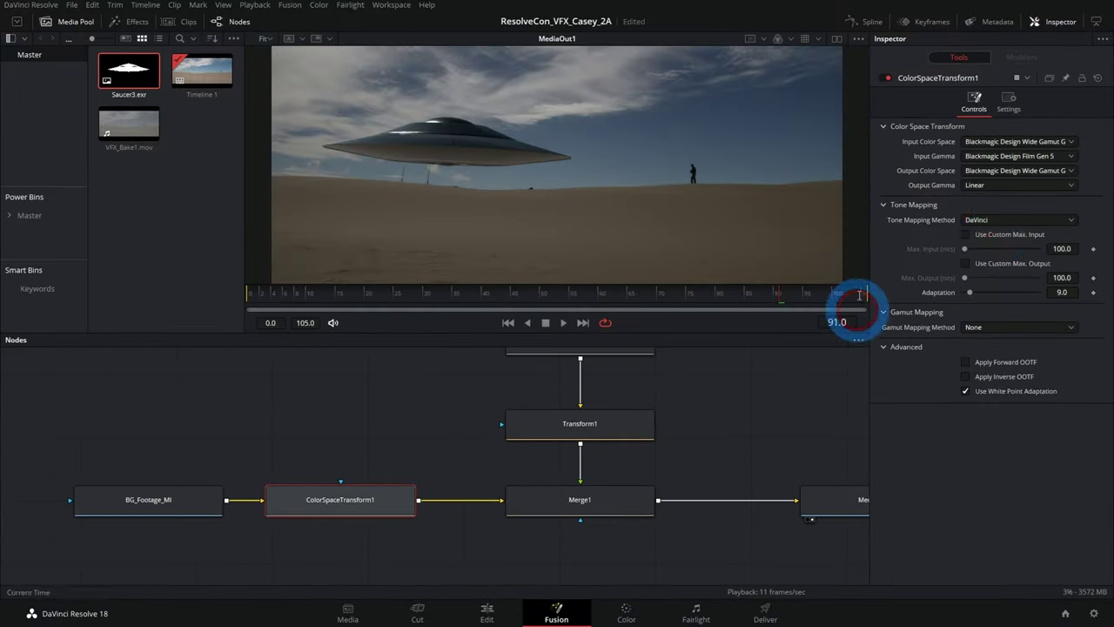
left_click(994, 222)
left_click(994, 235)
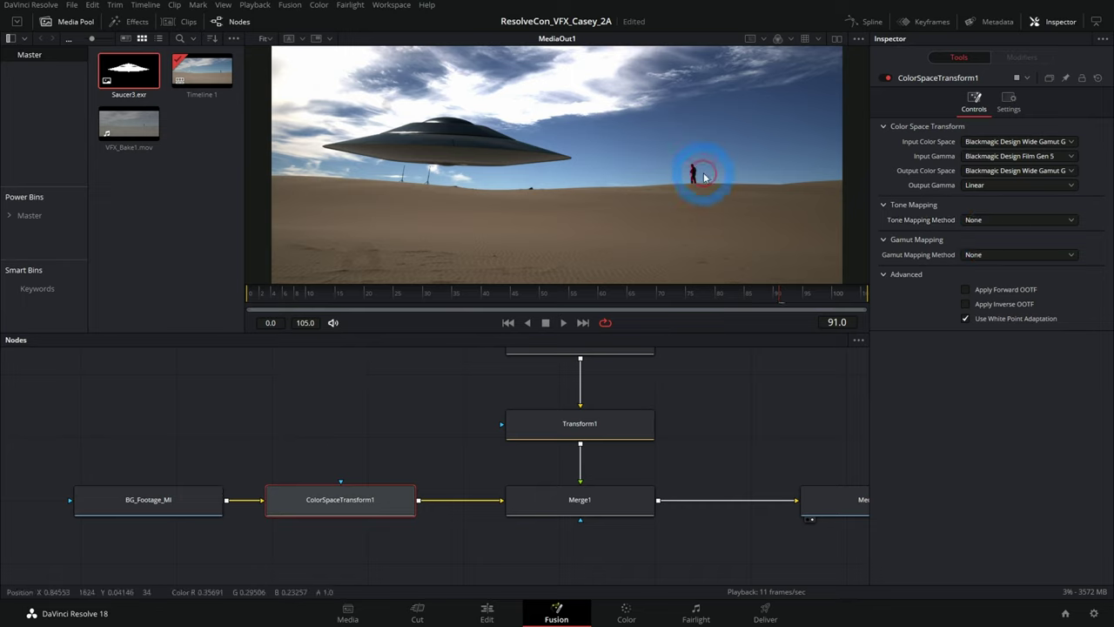
left_click_drag(746, 393, 662, 458)
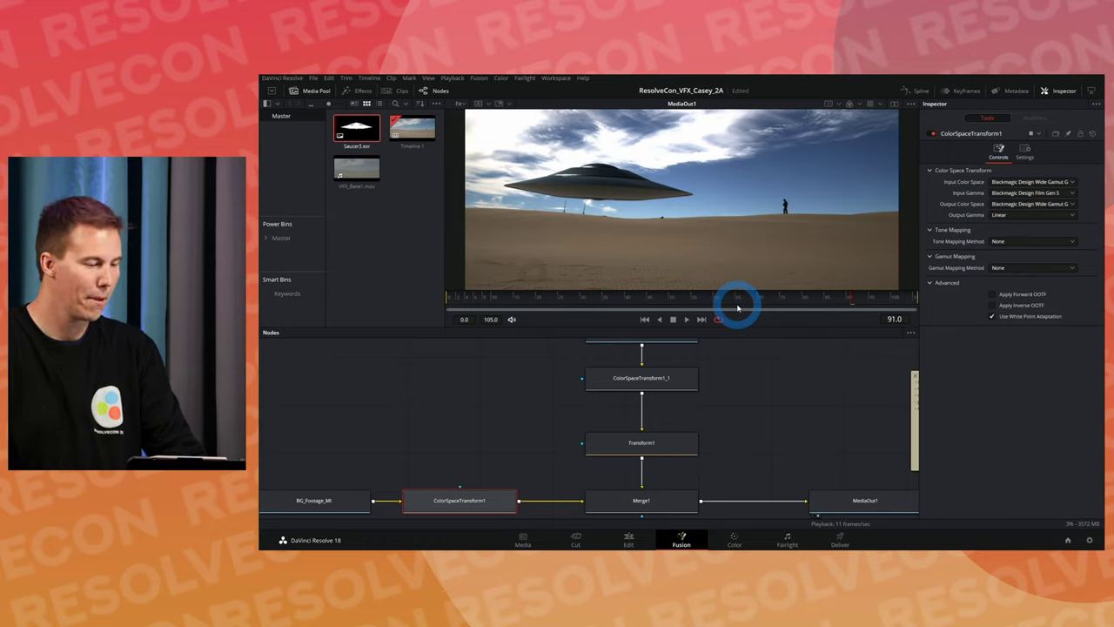
- Paste a copy of the ship's Color Space Transform between Merge1 and MediaOut1, spacing the nodes out to make room
scroll(753, 386, "right", 5)
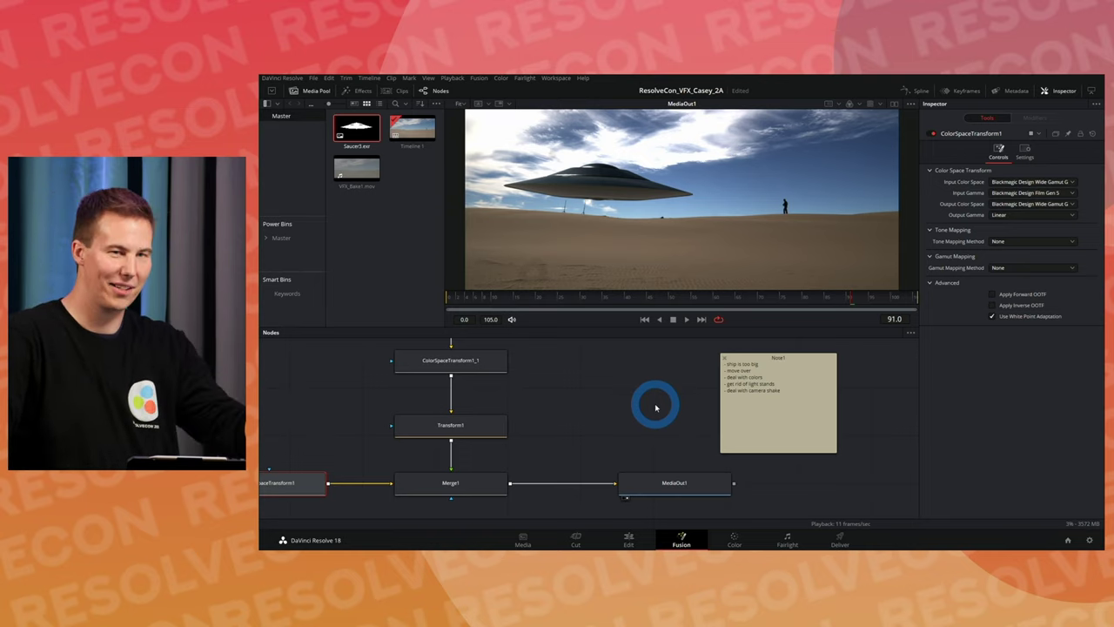
left_click_drag(672, 482, 783, 484)
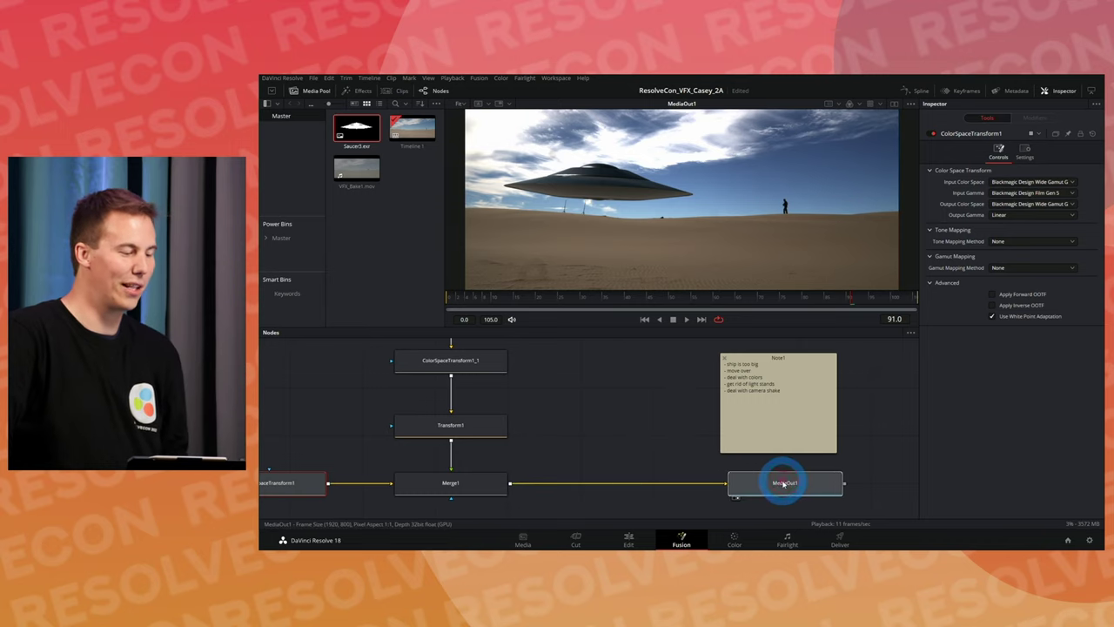
left_click(494, 362)
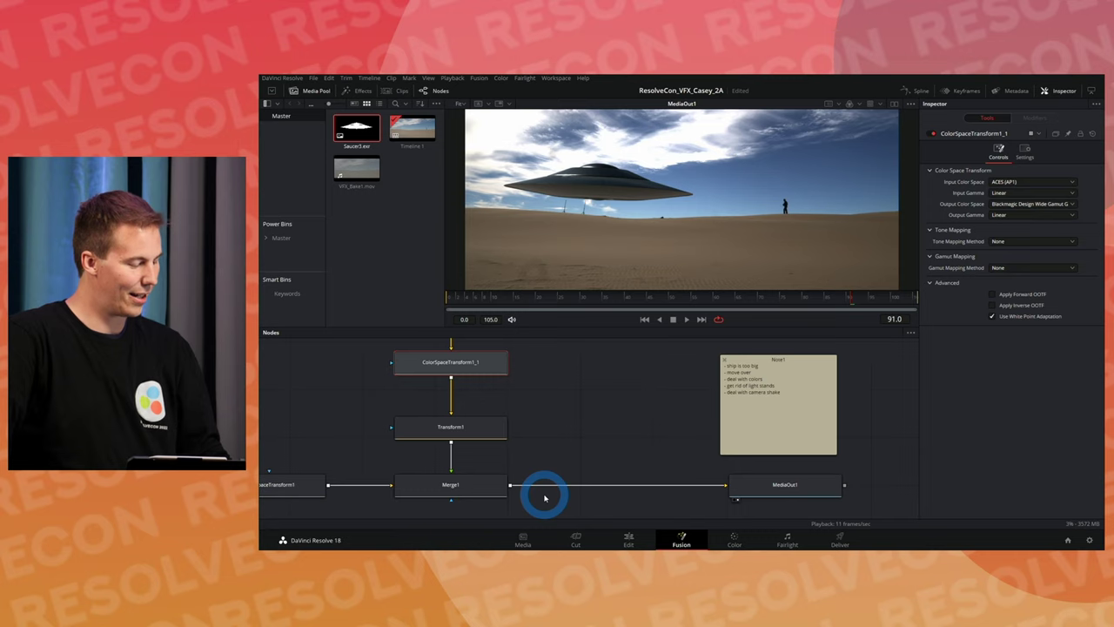
left_click(493, 487)
key("ctrl+v")
left_click_drag(598, 494, 671, 488)
left_click_drag(786, 479, 843, 480)
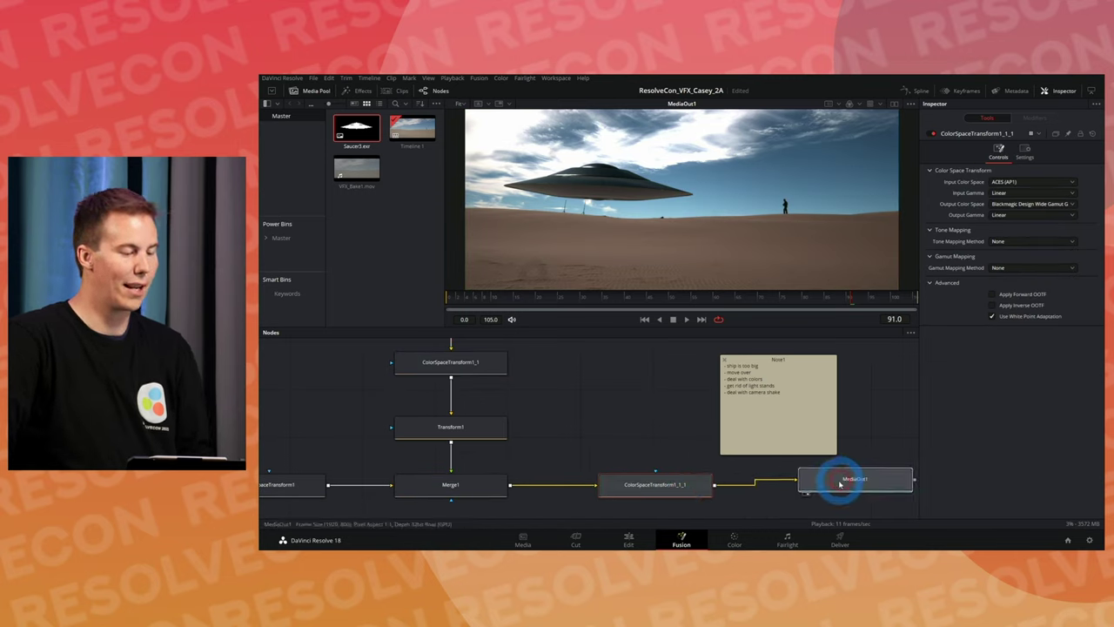
left_click_drag(701, 485, 721, 487)
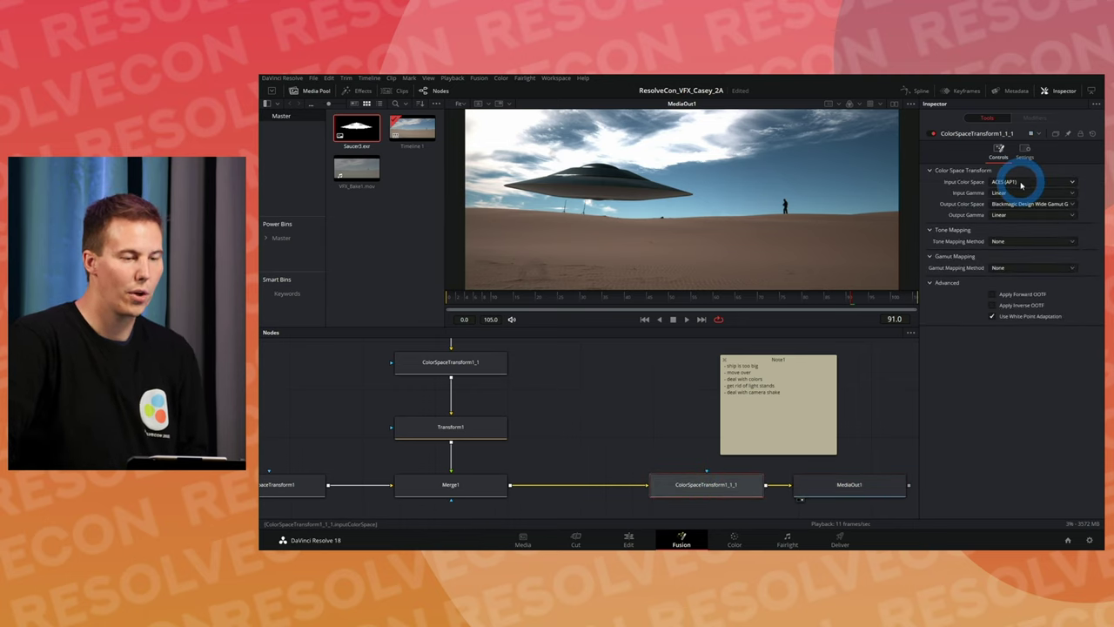
- Set the final Color Space Transform's input color space to Blackmagic Design Wide Gamut Gen 4 / 5 and output gamma to Blackmagic Design Film Gen 5
scroll(522, 435, "left", 5)
left_click(409, 462)
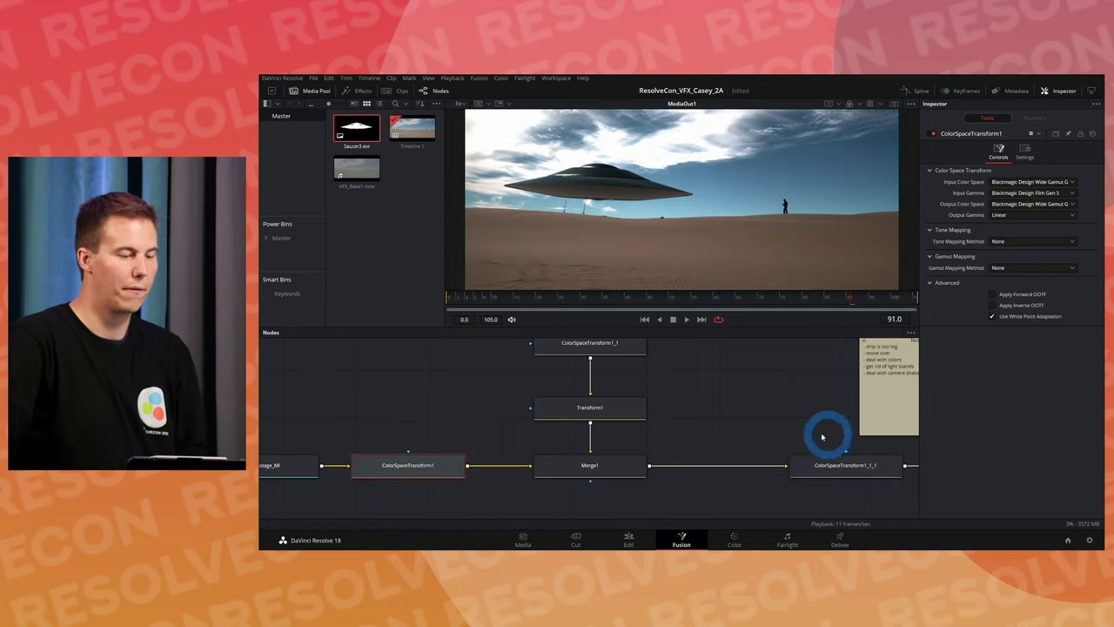
left_click_drag(822, 437, 642, 441)
left_click(648, 470)
left_click(1036, 182)
left_click_drag(1036, 257, 1055, 279)
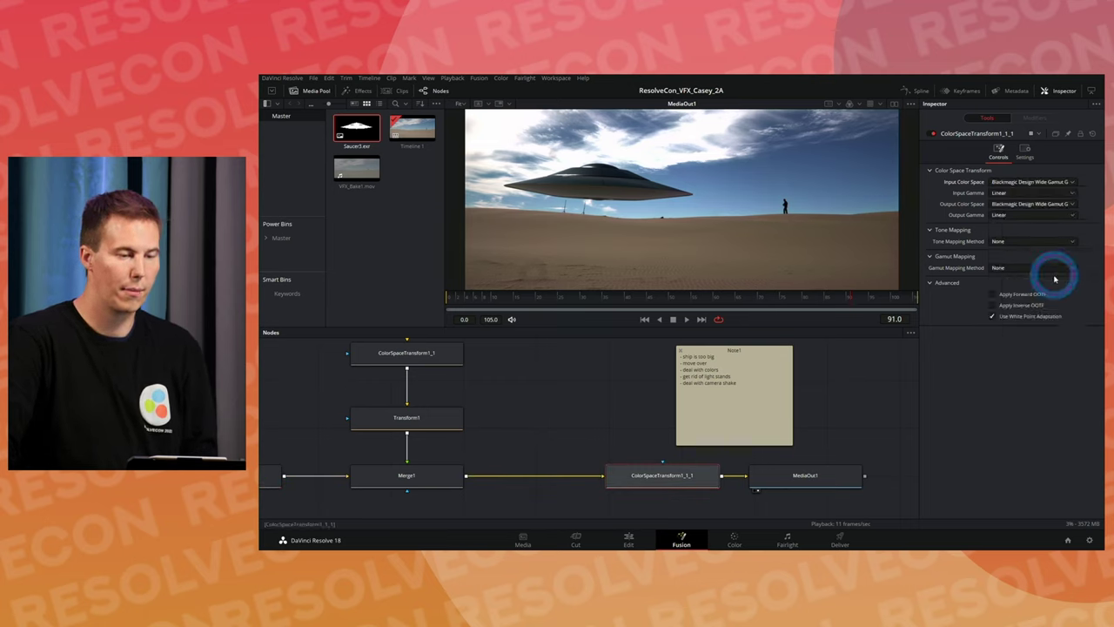
left_click(1023, 214)
left_click_drag(1025, 221, 1036, 269)
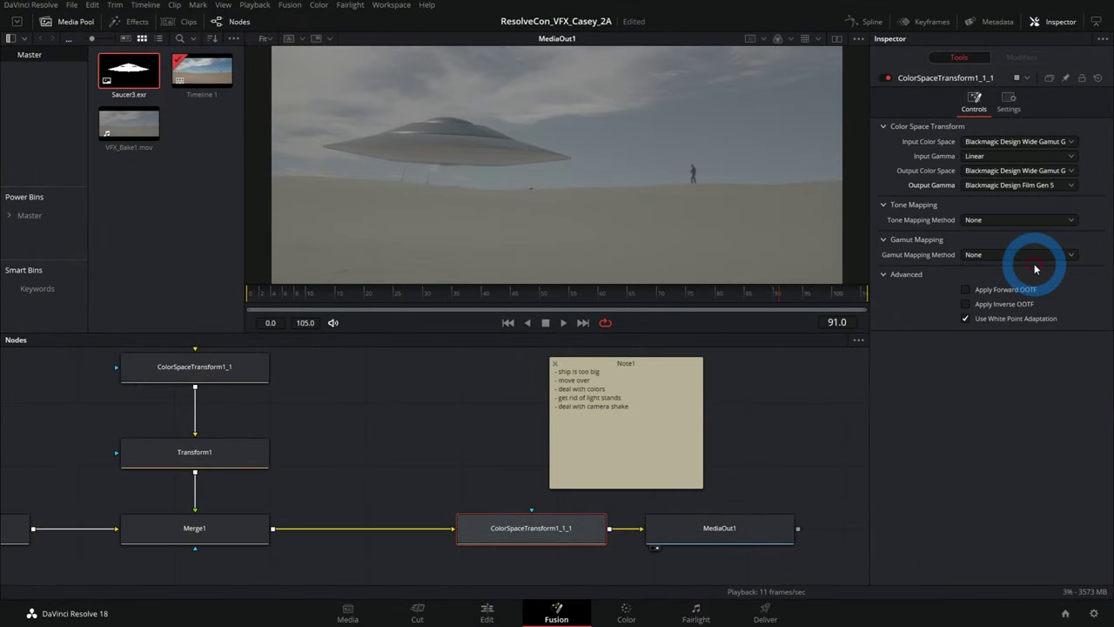
left_click(510, 218)
left_click(739, 397)
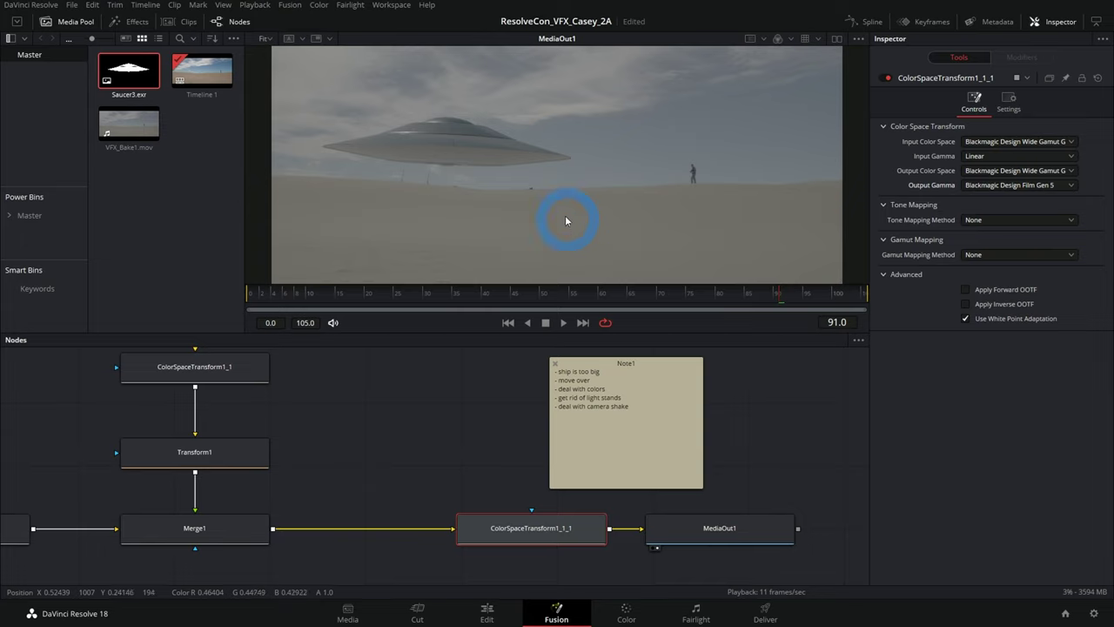
left_click_drag(341, 414, 478, 442)
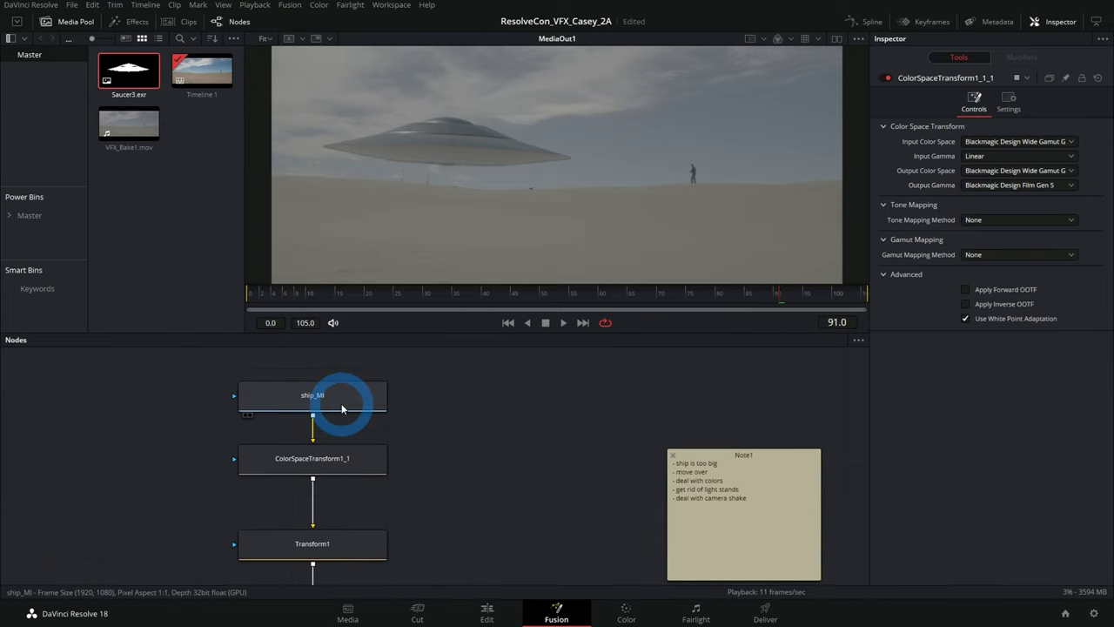
left_click(340, 398)
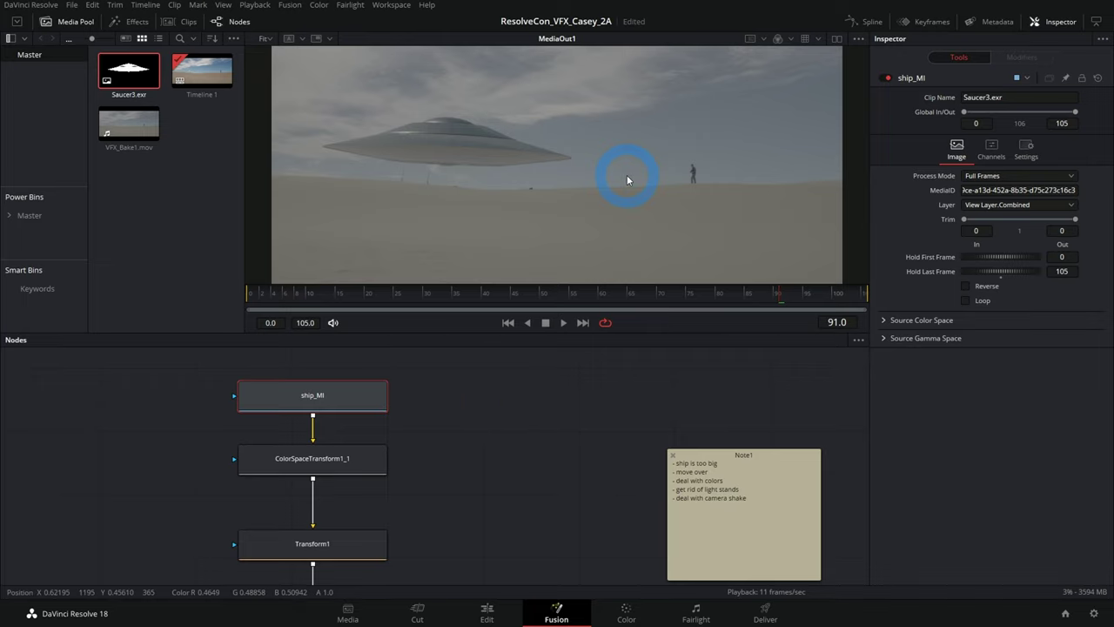
left_click_drag(597, 435, 492, 434)
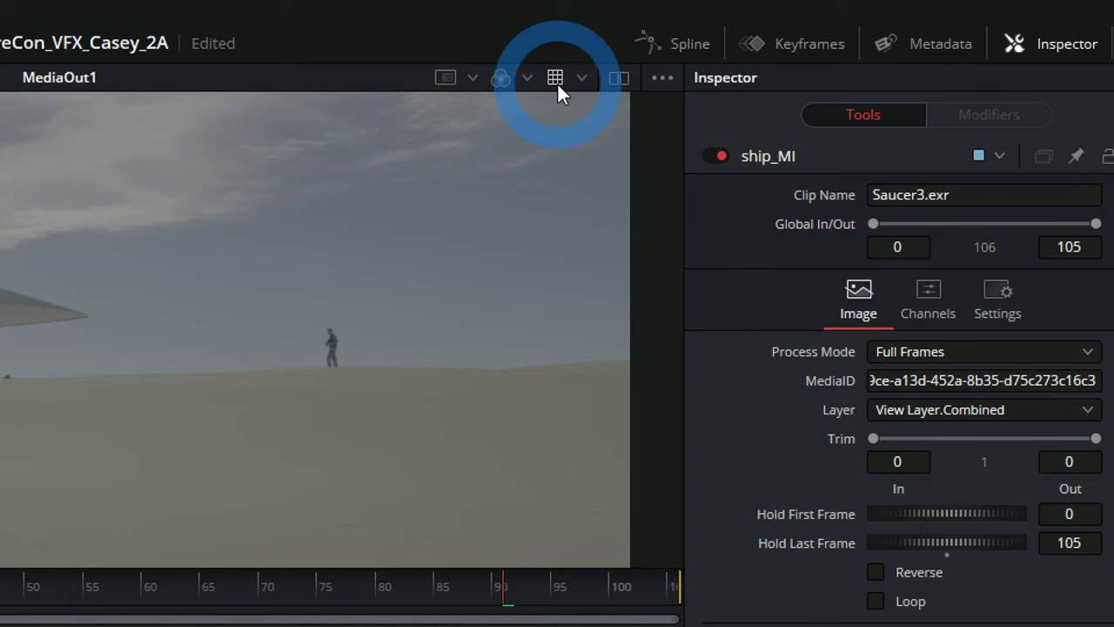
- Apply the Blackmagic Gen 5 Film to Video LUT to the viewer
left_click(558, 77)
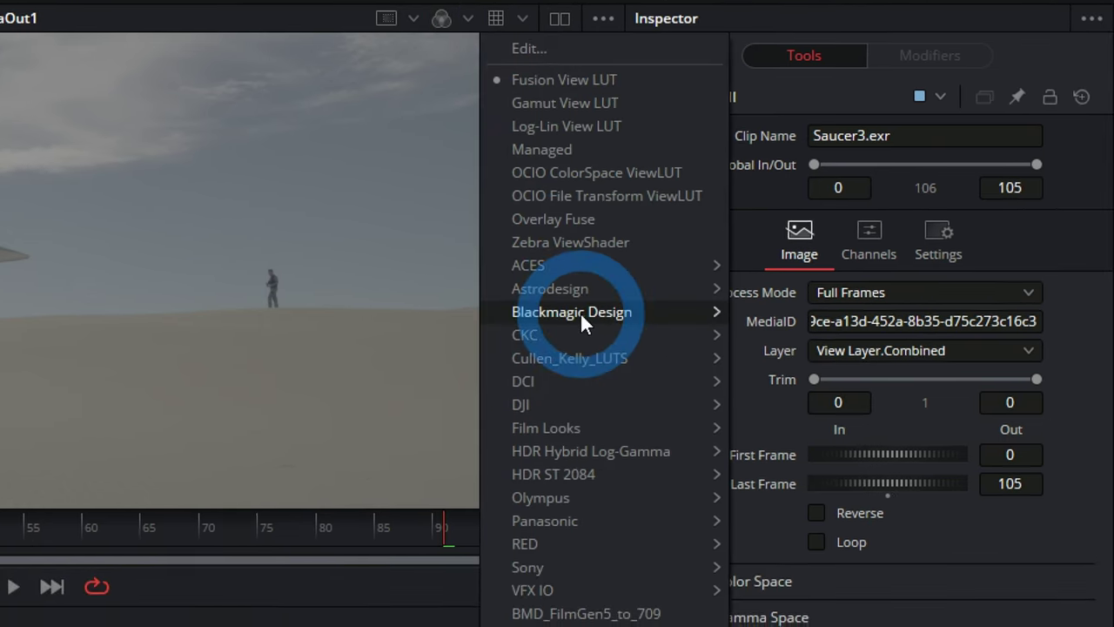
mouse_move(581, 371)
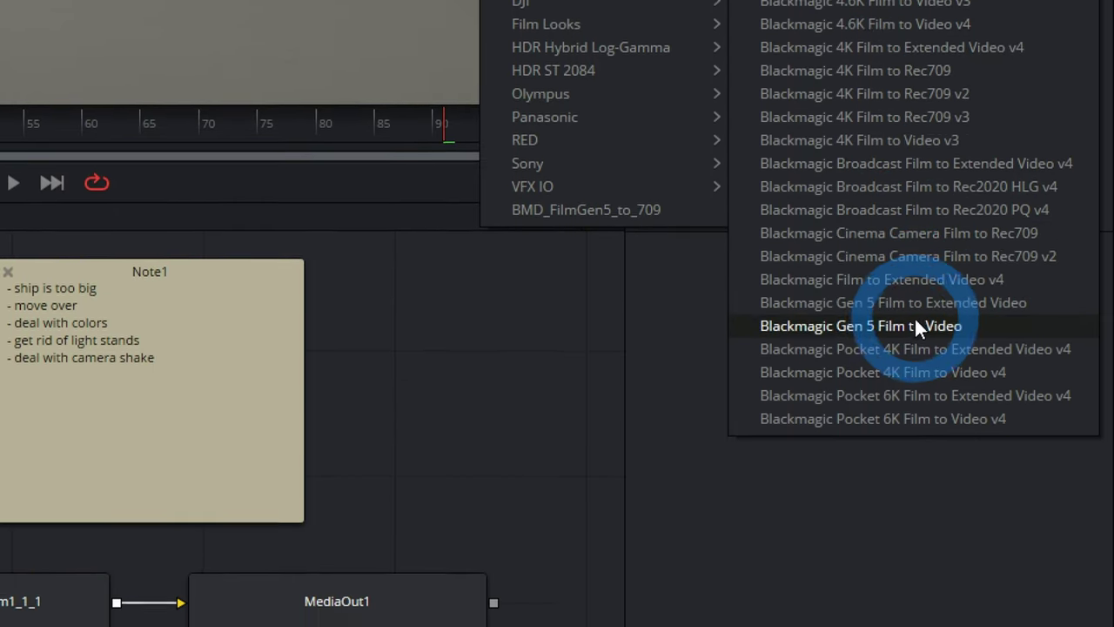
left_click(915, 312)
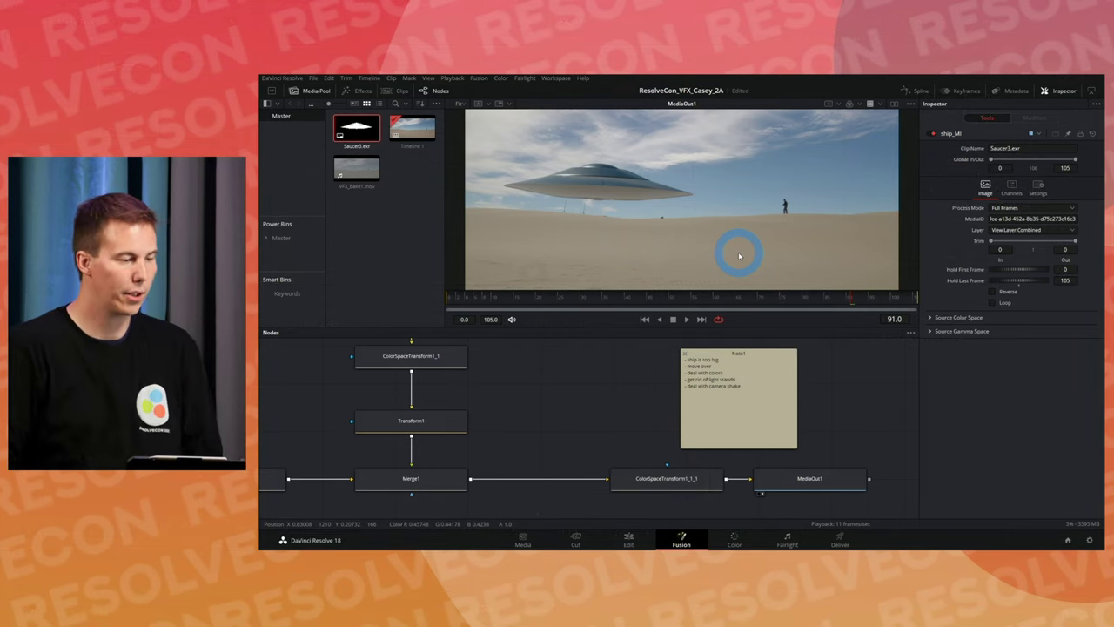
- Delete the finished items "ship is too big", "move over" and "deal with colors" from the to-do note
left_click_drag(564, 410, 678, 413)
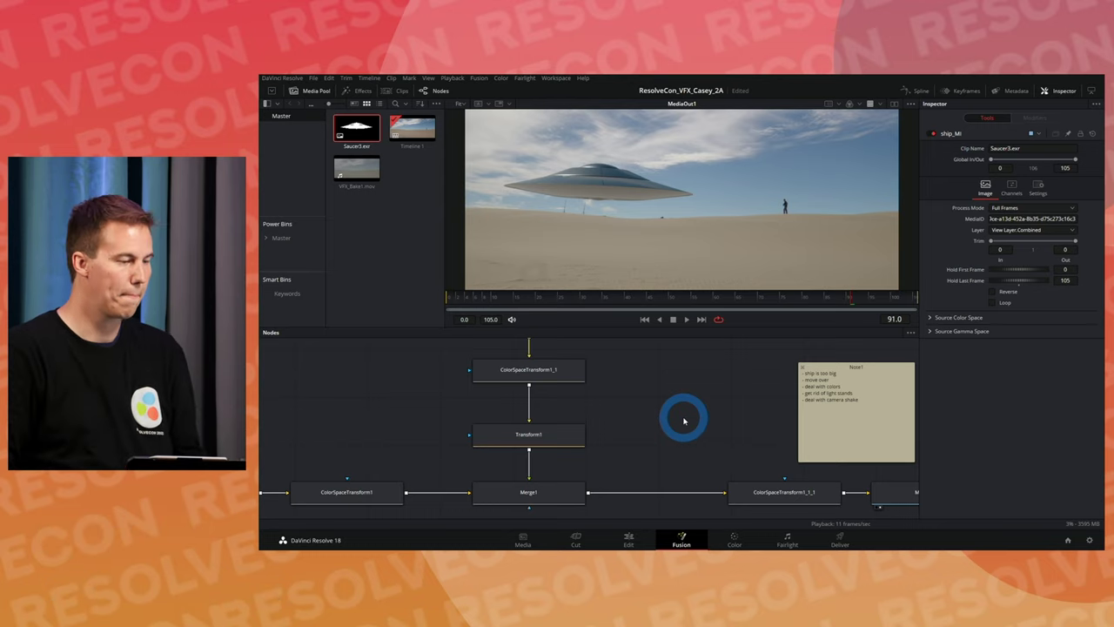
scroll(686, 409, "up", 1)
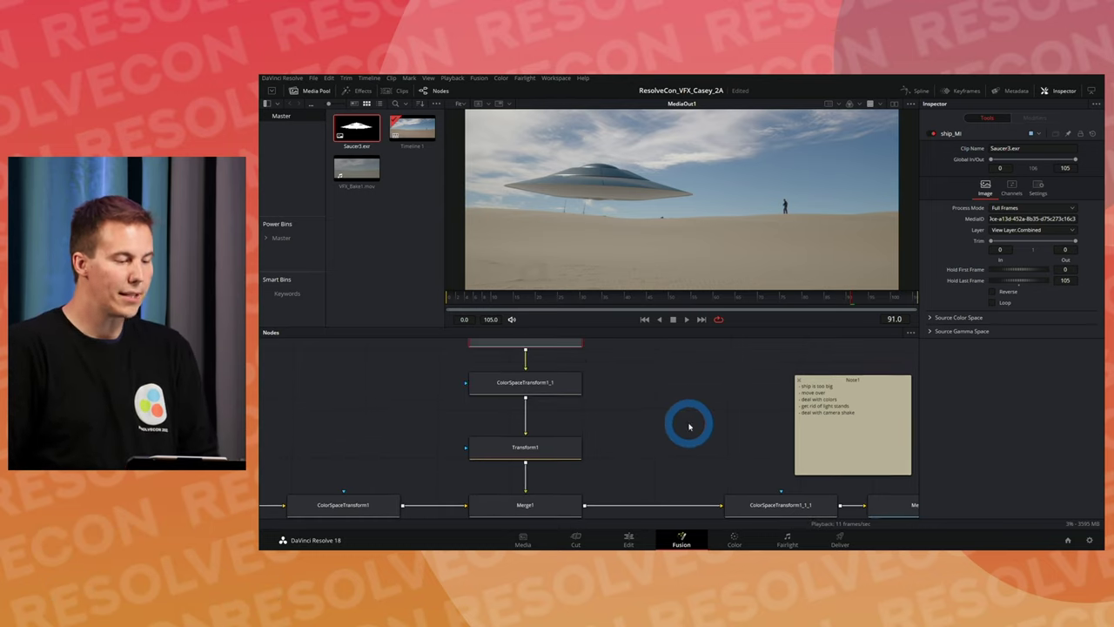
left_click(823, 388)
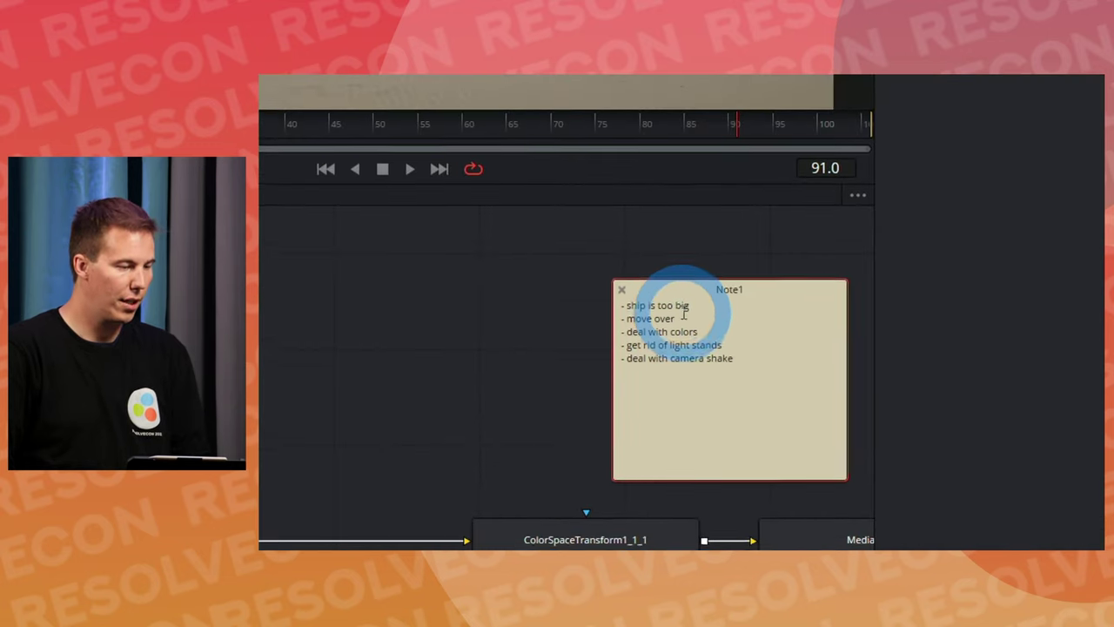
left_click_drag(687, 311, 615, 310)
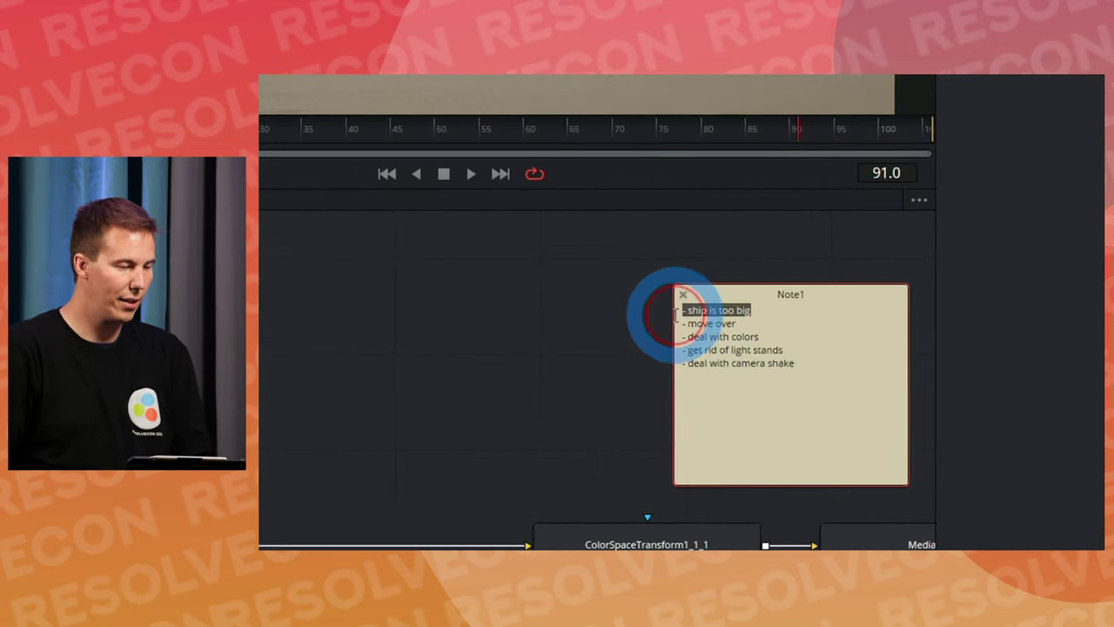
key("BackSpace")
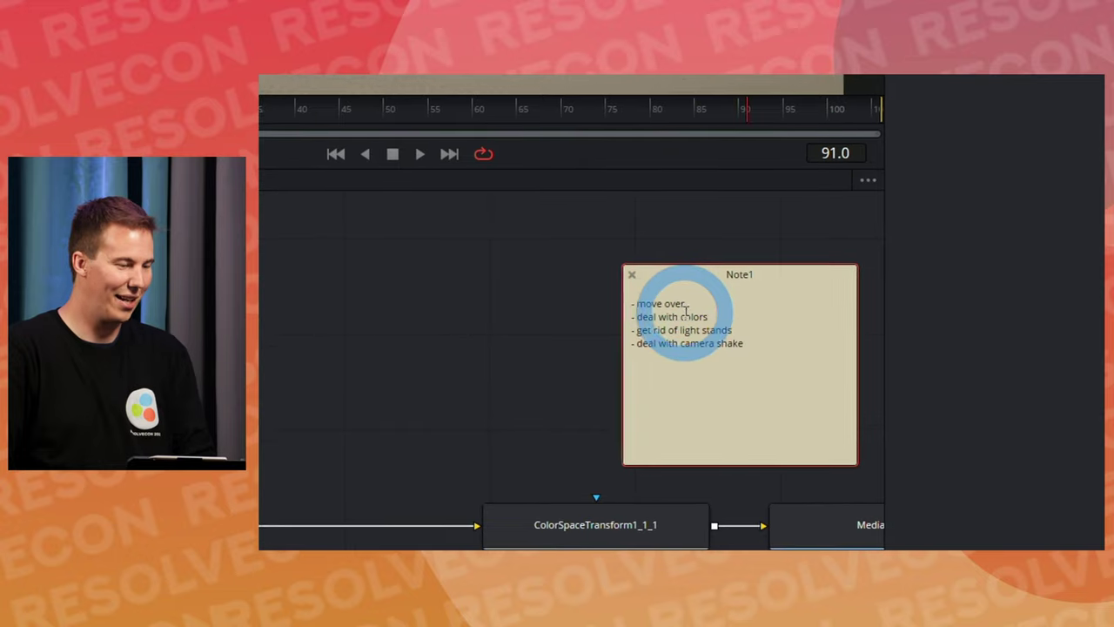
triple_click(686, 311)
key("BackSpace")
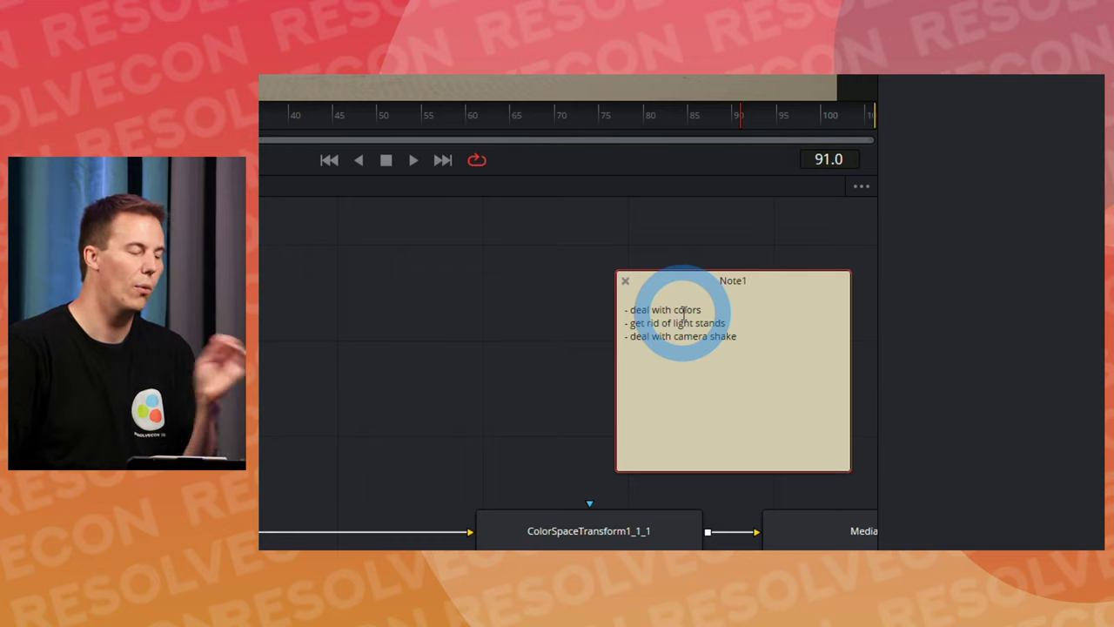
triple_click(684, 292)
key("BackSpace")
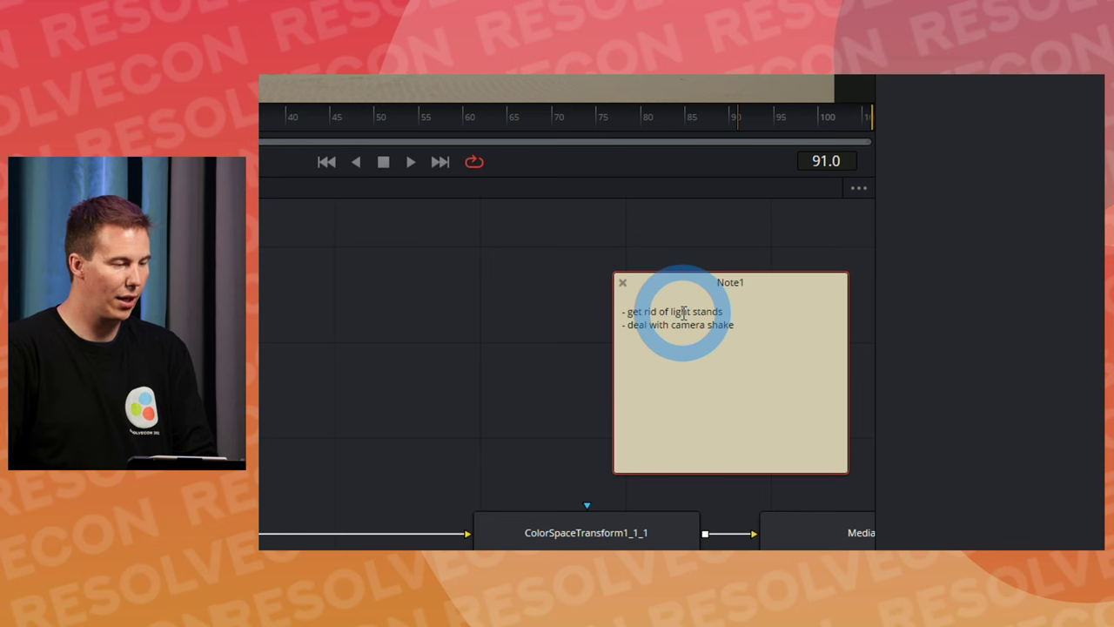
left_click(689, 356)
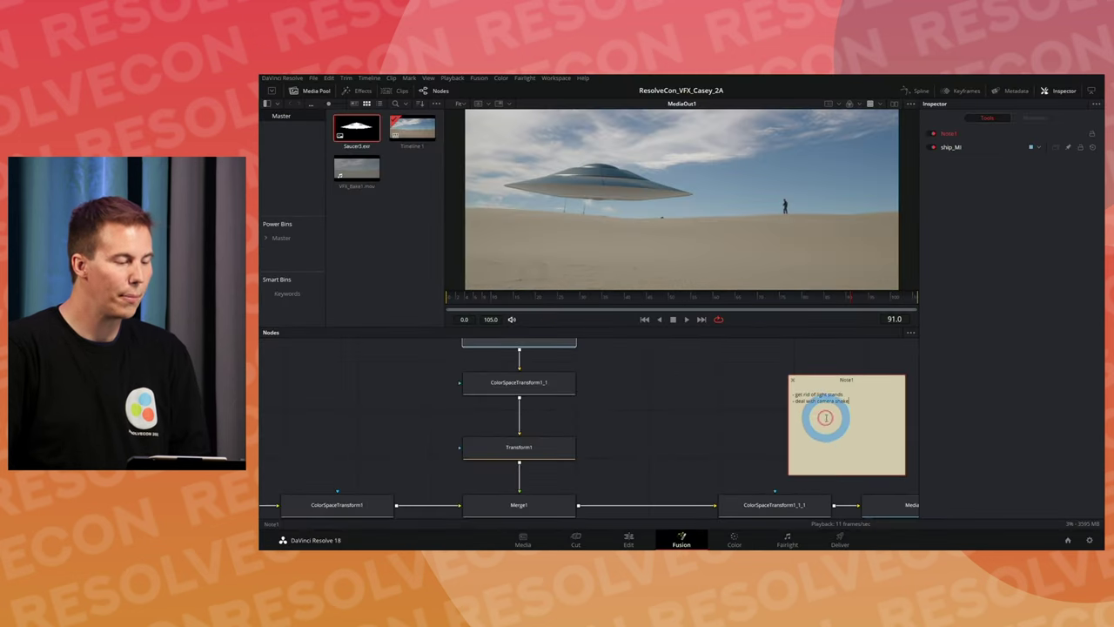
left_click(758, 418)
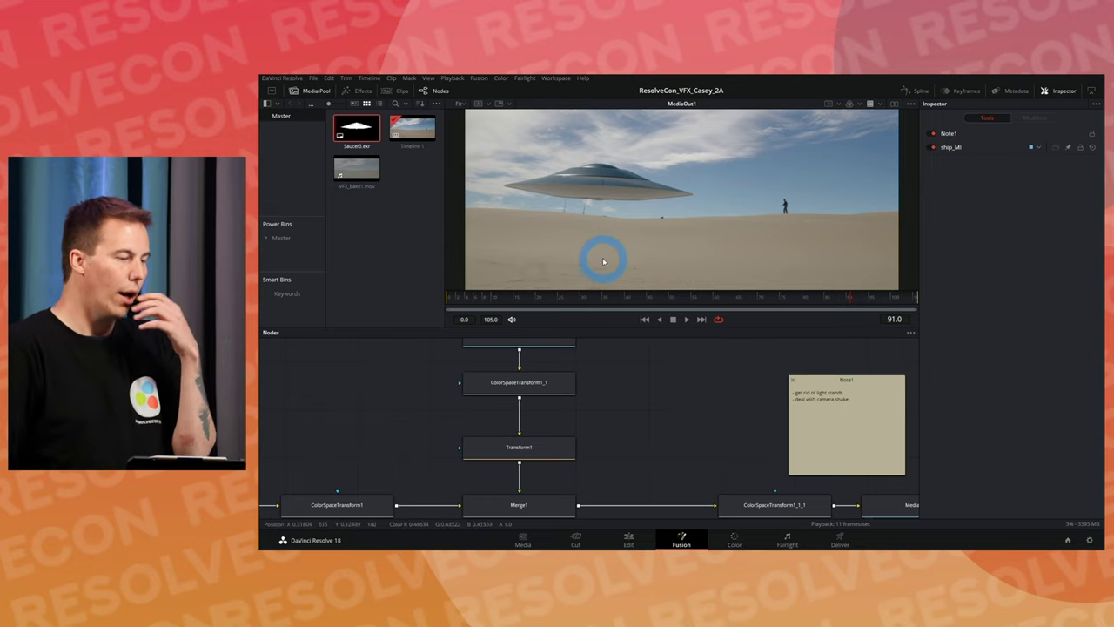
- Examine the light stands beneath the ship up close and play back the composite
scroll(567, 219, "up", 3)
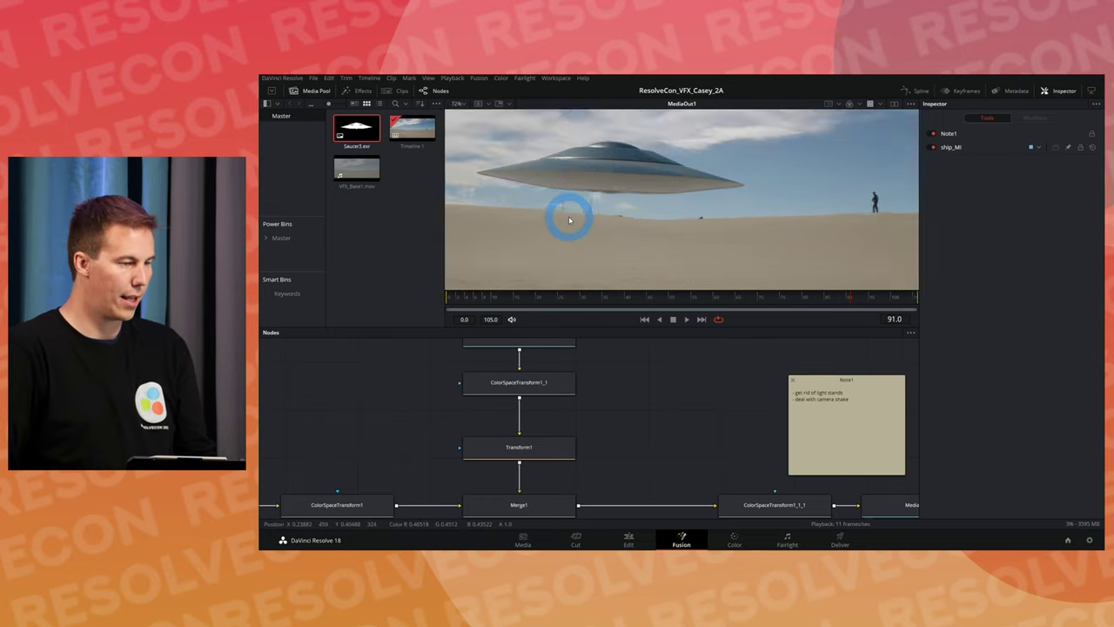
scroll(569, 220, "up", 2)
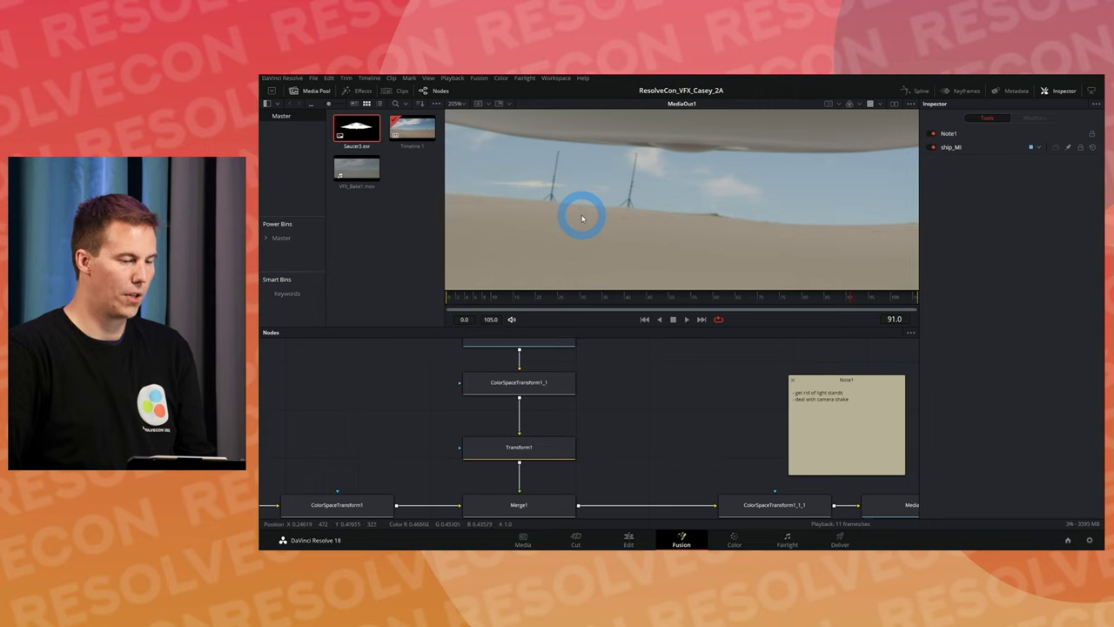
scroll(583, 218, "down", 3)
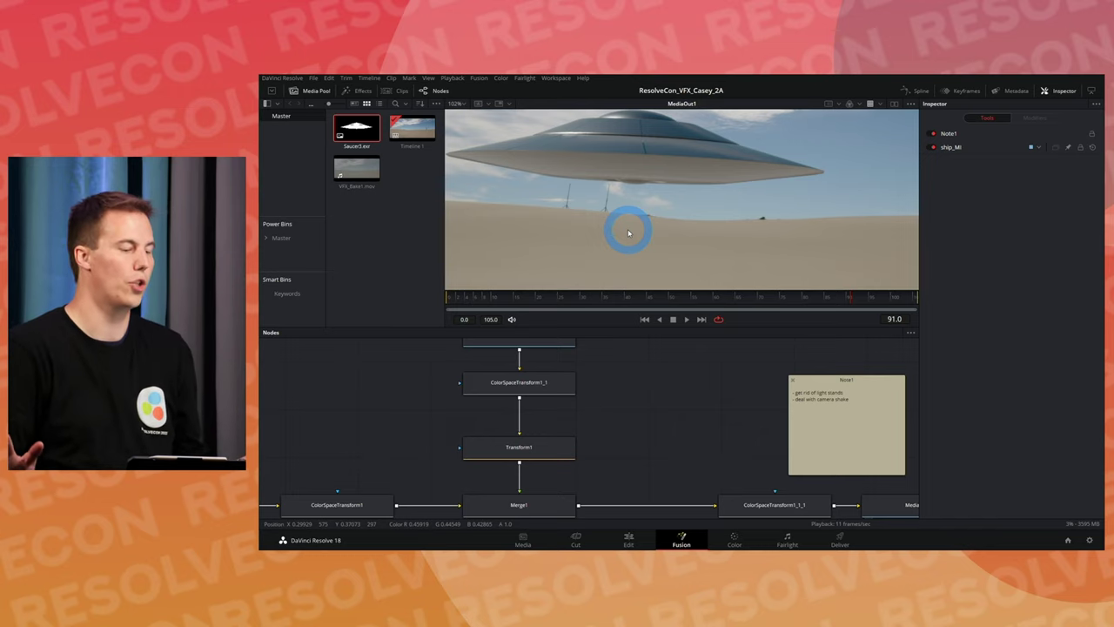
left_click(685, 320)
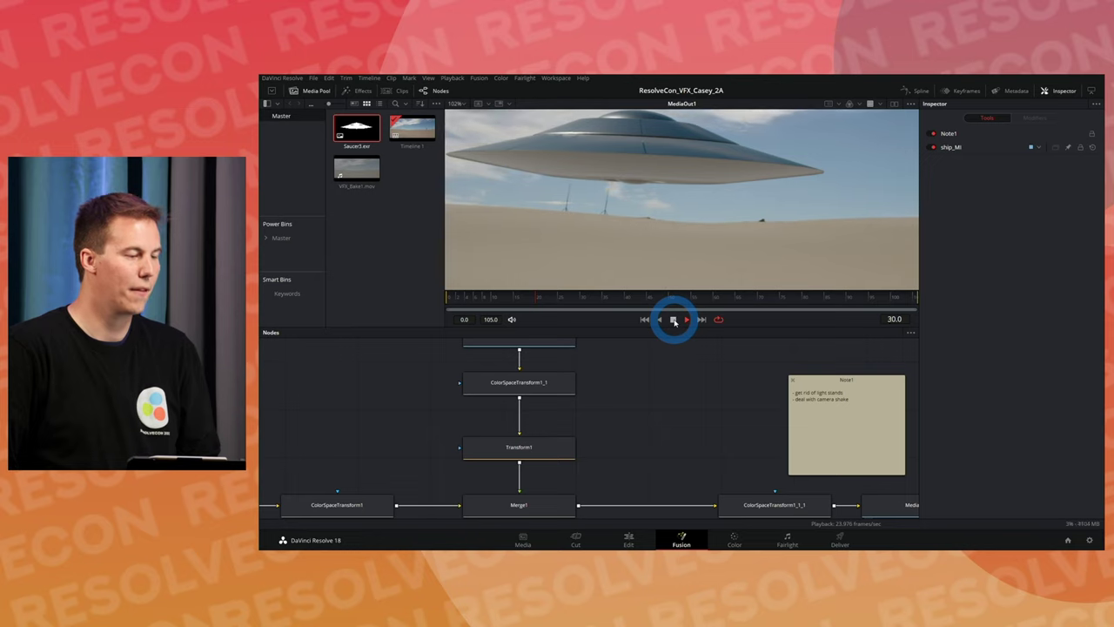
left_click(674, 319)
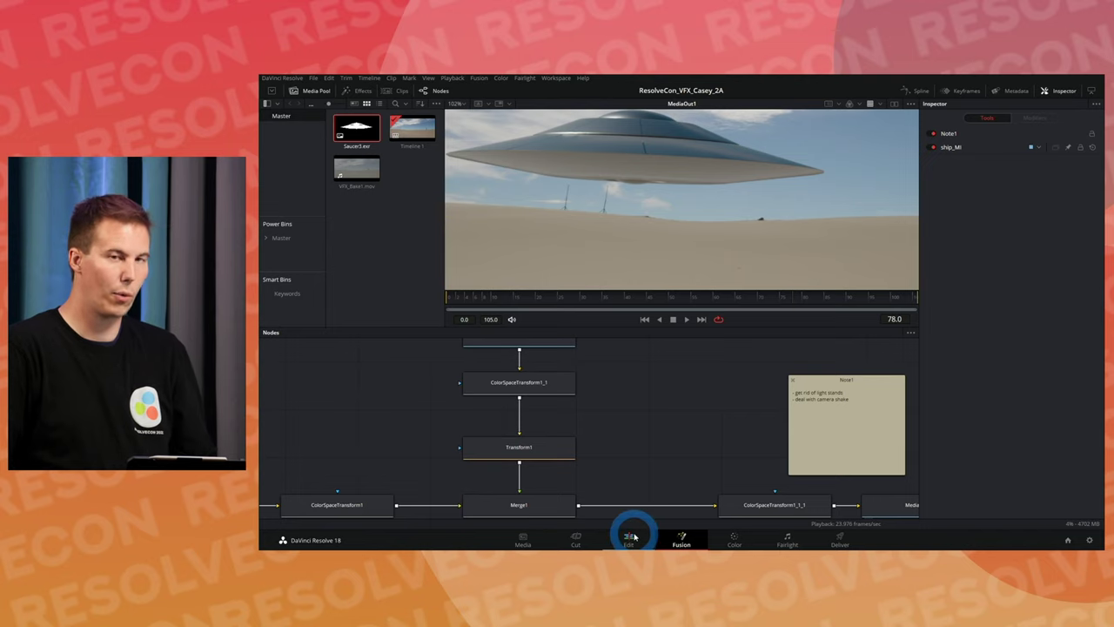
- Go to the Edit page and review the composited clip full screen from 01:00:06:09
left_click(632, 542)
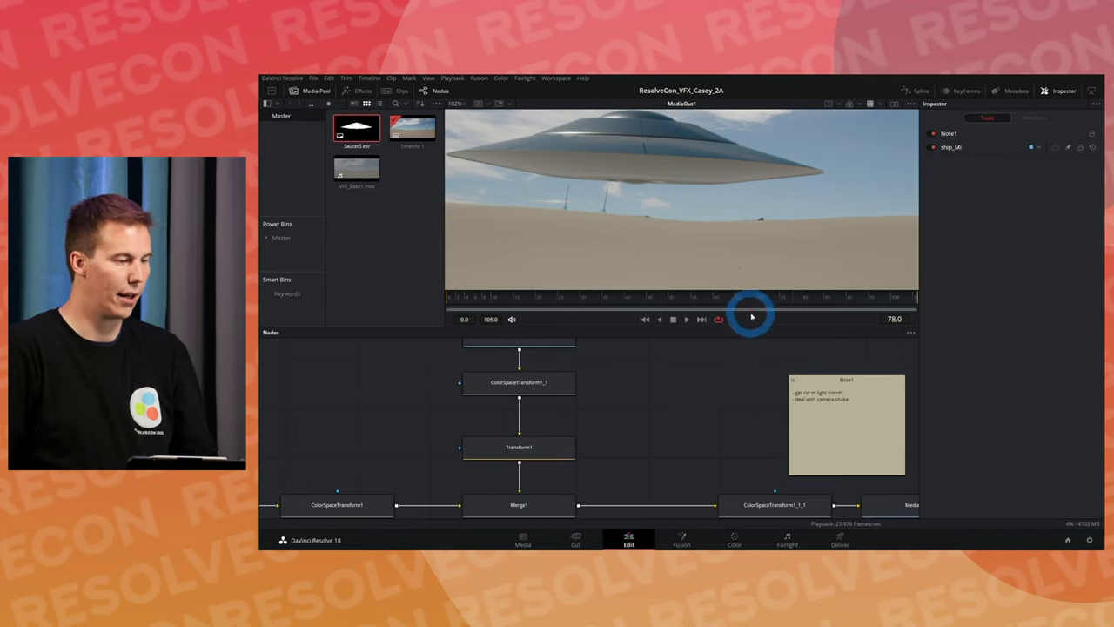
left_click(829, 348)
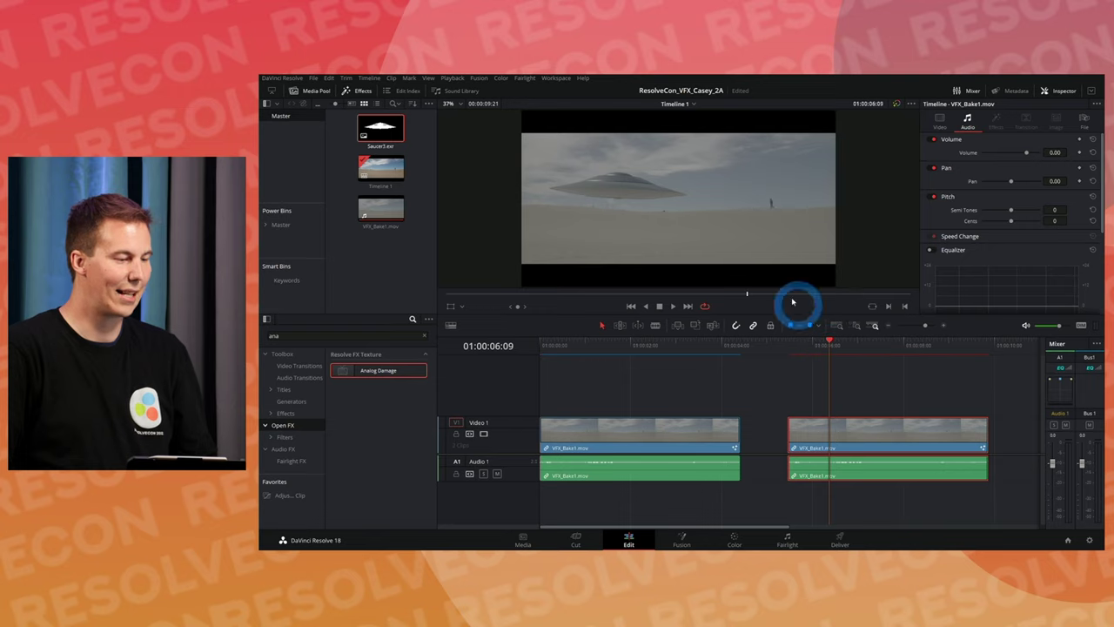
key("p")
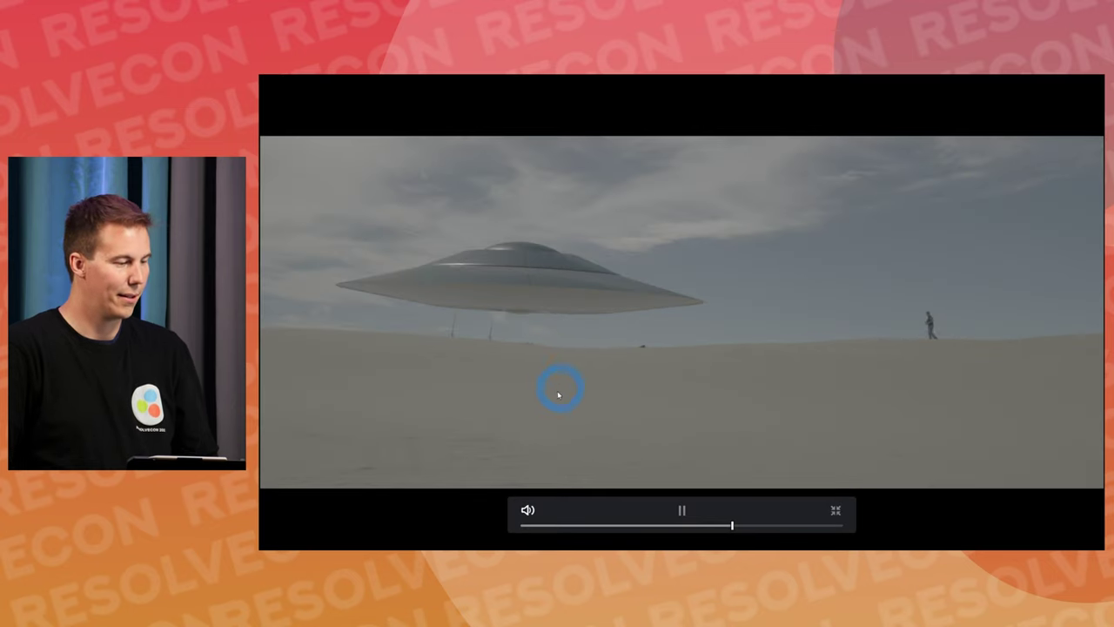
- Return to the Fusion page and move BG_Footage_MI and ColorSpaceTransform1 away from Merge1 to make room between them
key("p")
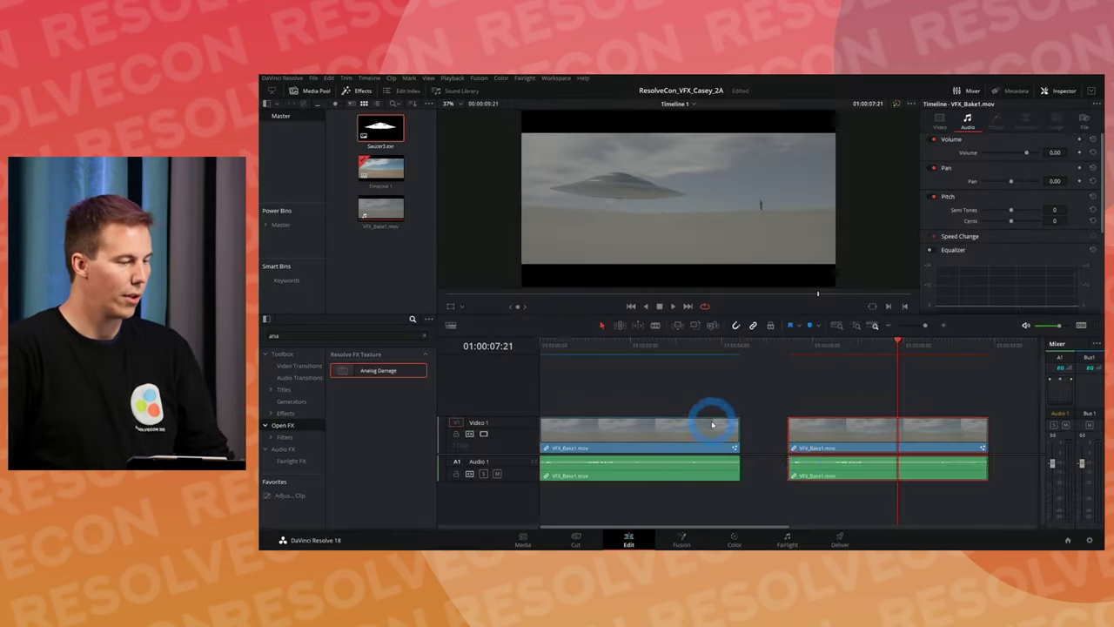
left_click(682, 539)
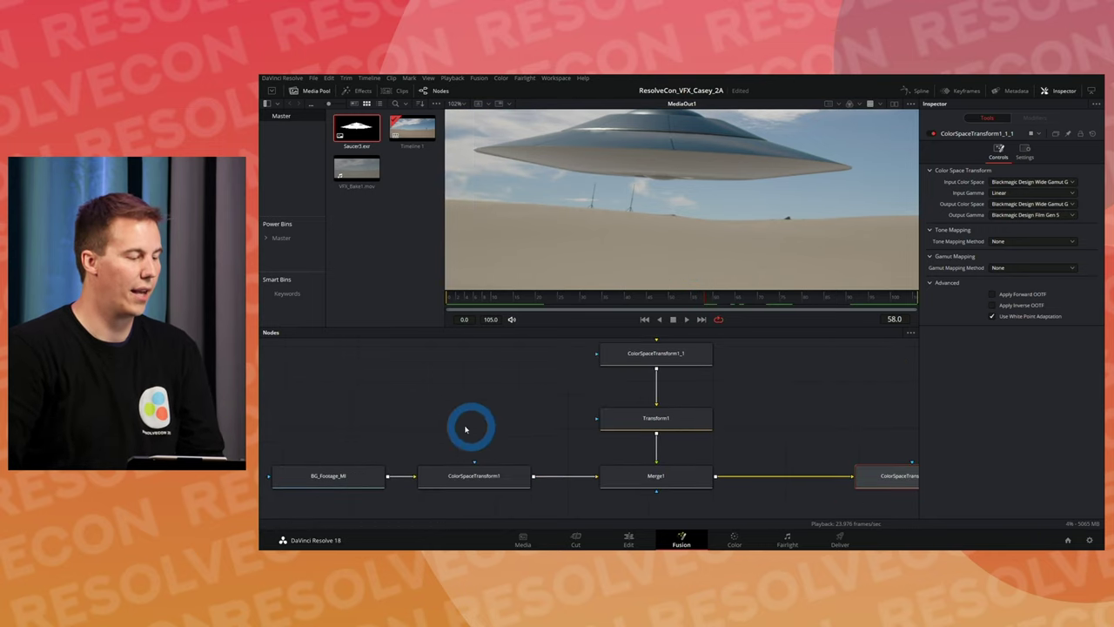
left_click_drag(466, 429, 595, 408)
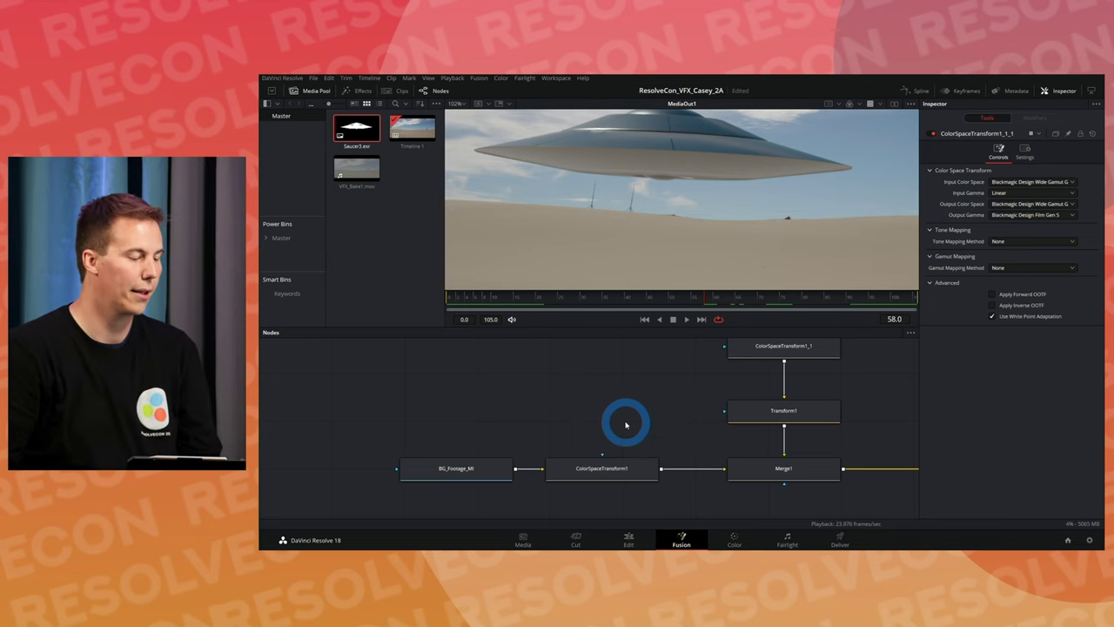
left_click_drag(627, 424, 449, 517)
left_click_drag(634, 471, 406, 471)
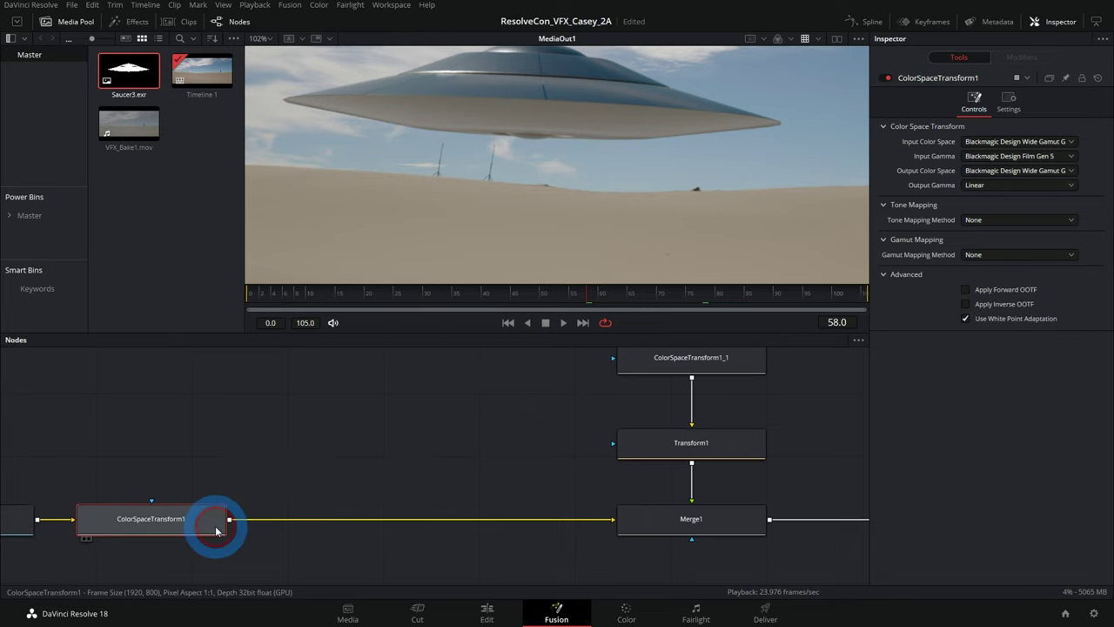
- Insert a Planar Tracker node between ColorSpaceTransform1 and Merge1
key("shift+space")
type("color")
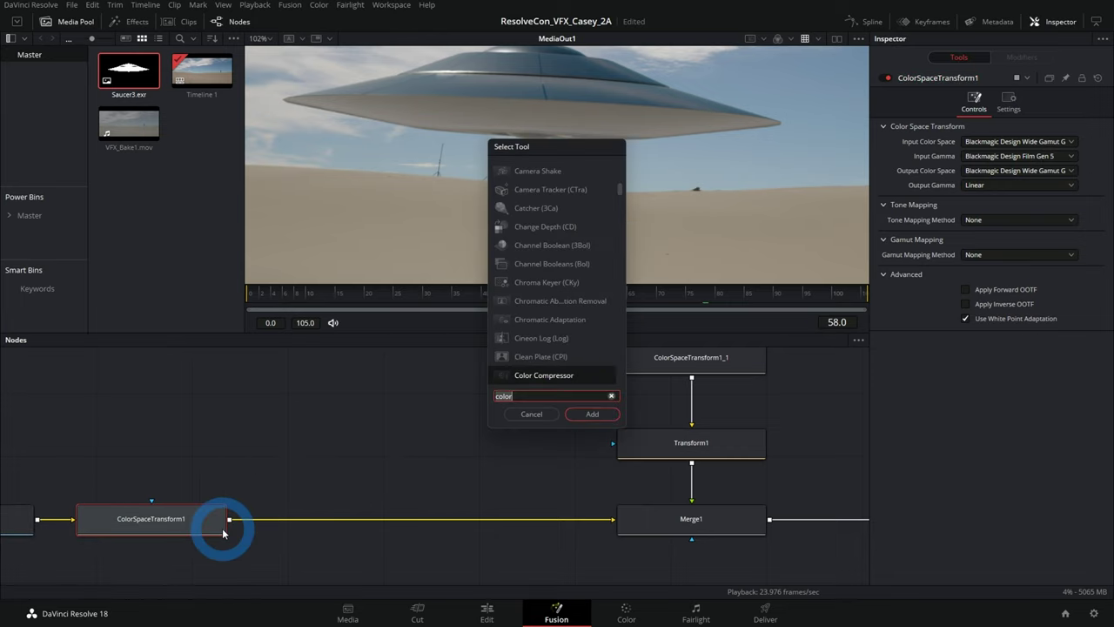
key("BackSpace")
key("BackSpace")
key("BackSpace")
key("BackSpace")
key("BackSpace")
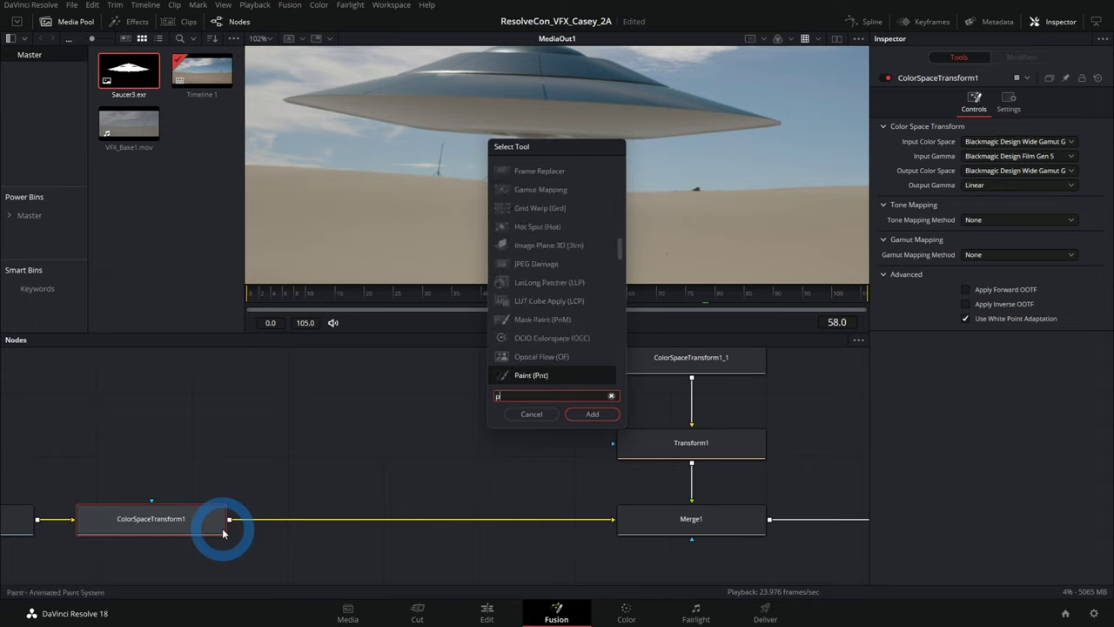
type("plan")
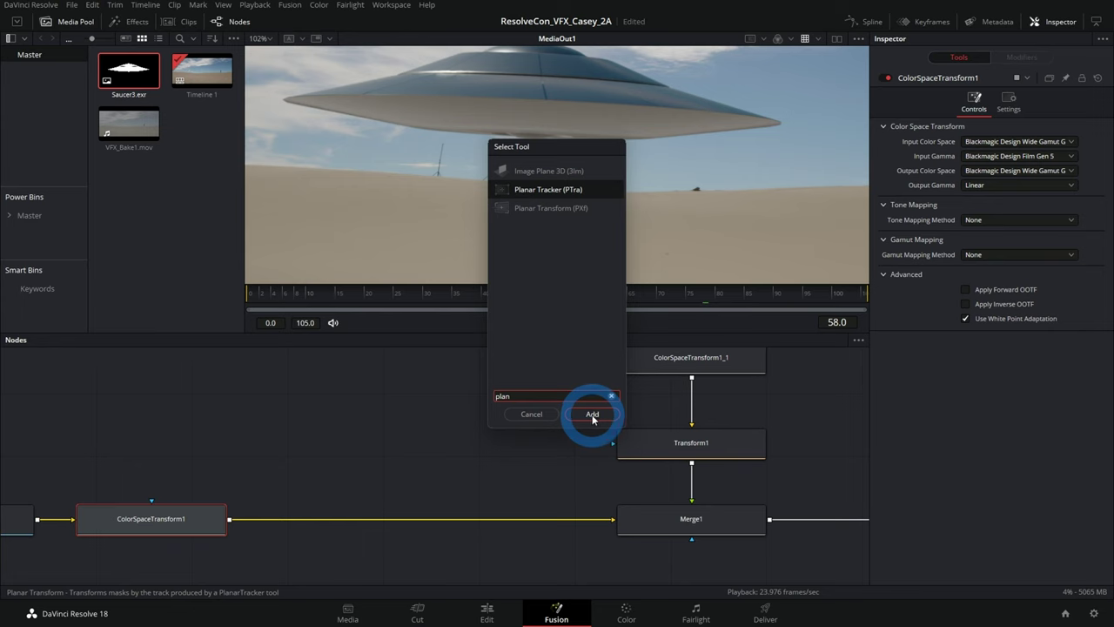
left_click(592, 411)
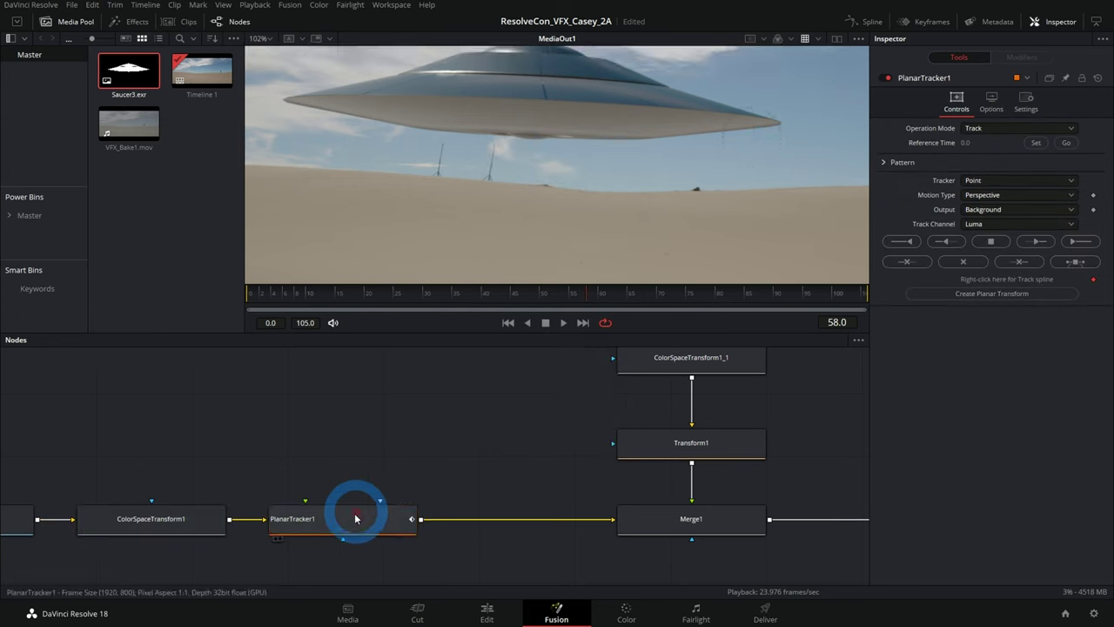
- Show PlanarTracker1 in the viewer and turn off the viewer LUT
mouse_move(346, 531)
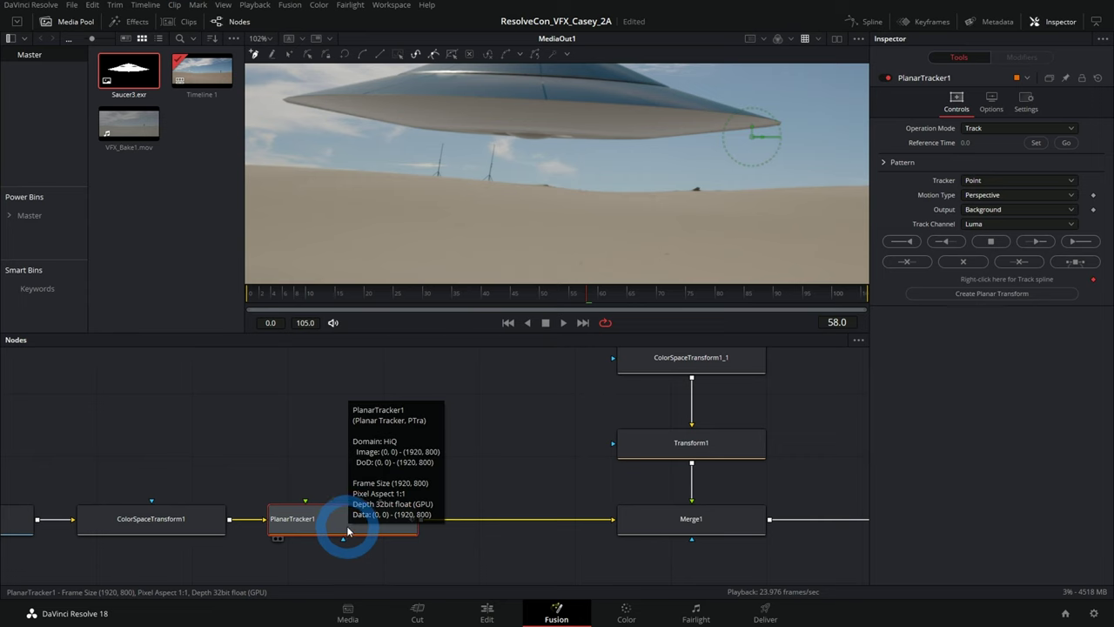
key("1")
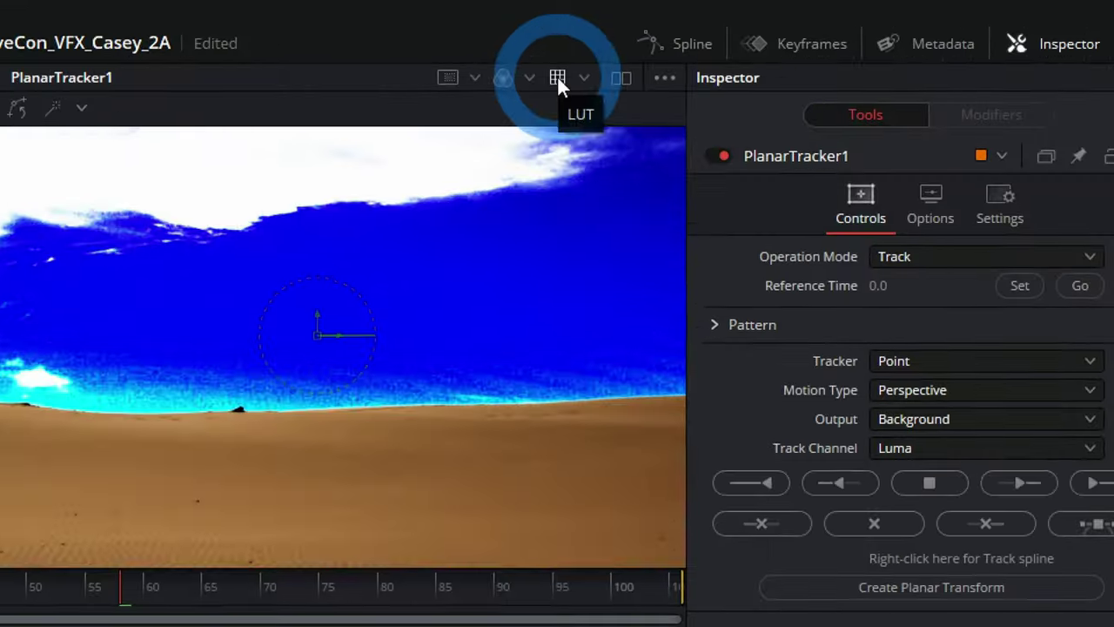
left_click(805, 40)
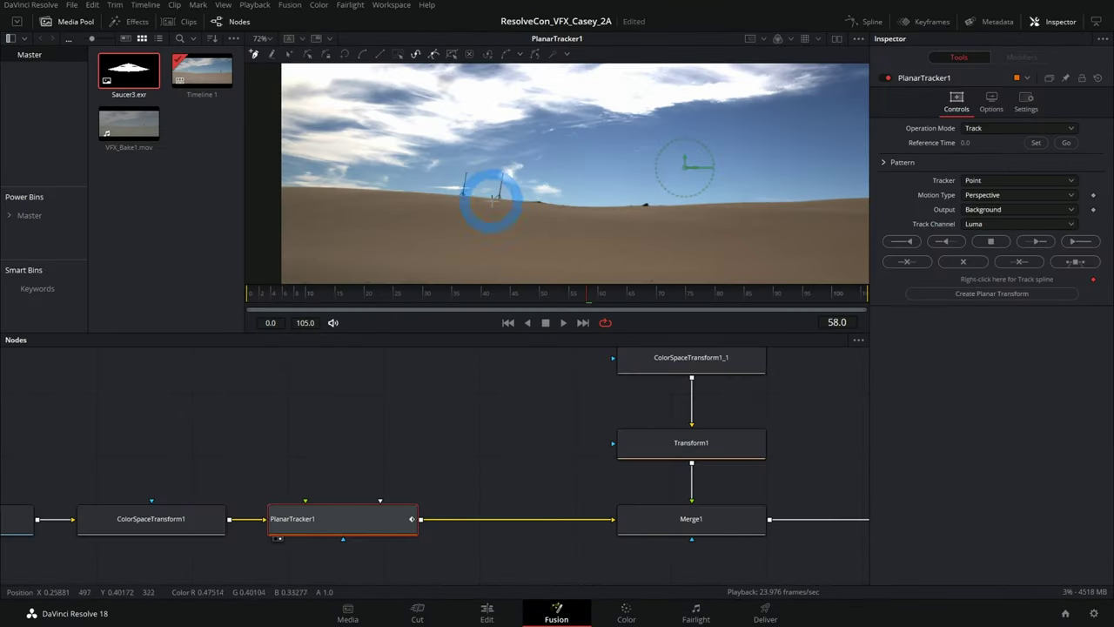
- Draw a closed five-point tracking pattern around the light stands and the dune horizon up to the dark object
scroll(516, 192, "up", 2)
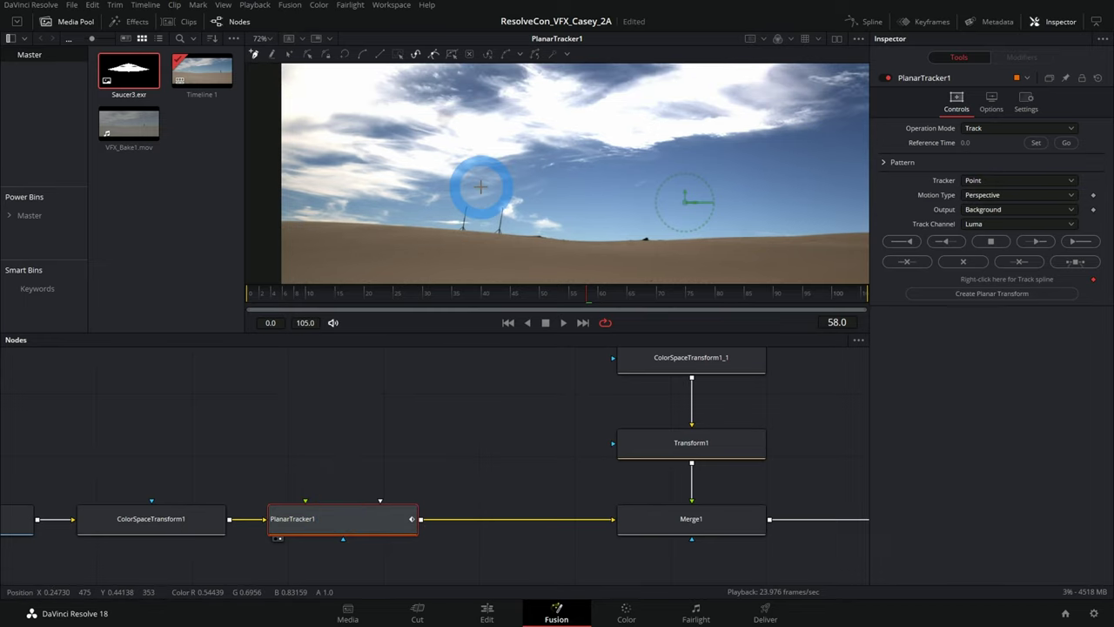
left_click_drag(533, 201, 482, 154)
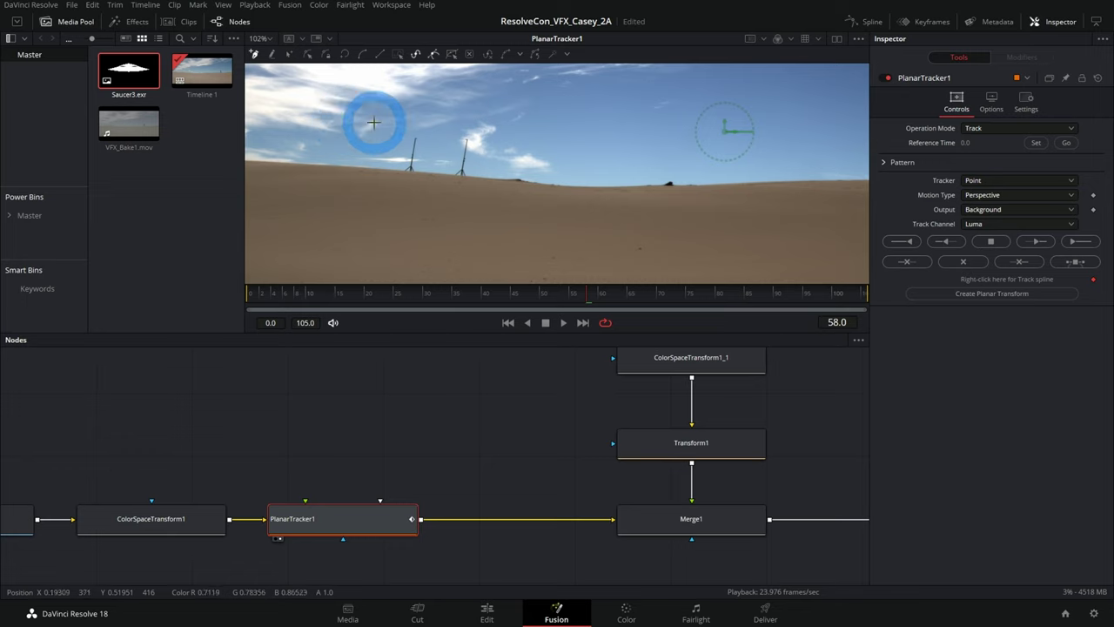
left_click_drag(381, 118, 366, 191)
left_click(665, 212)
left_click(711, 197)
left_click(707, 131)
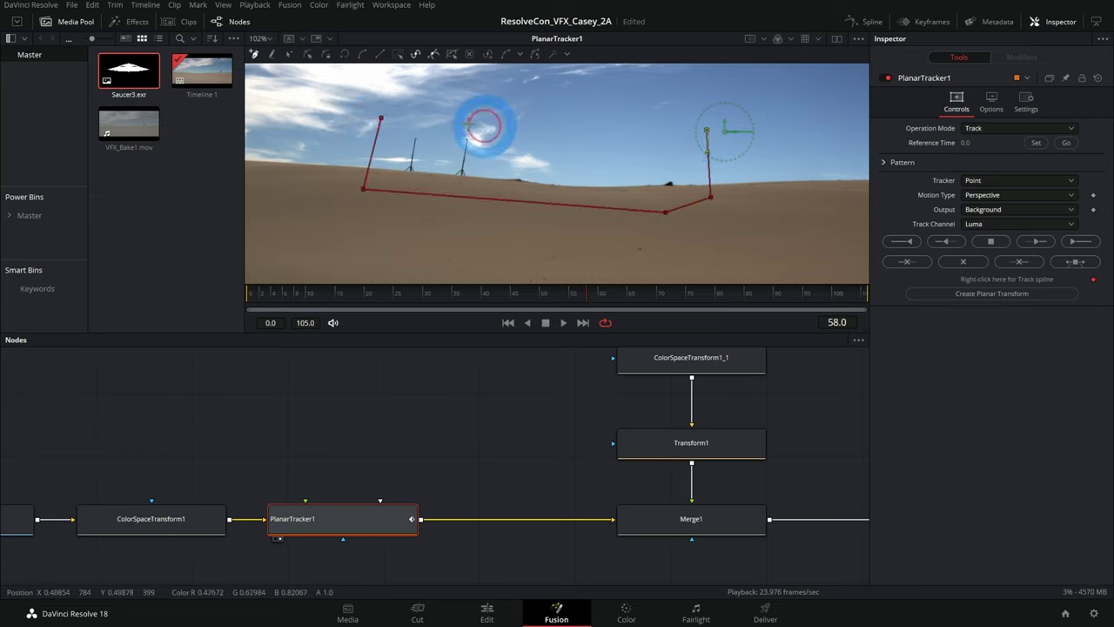
left_click(381, 117)
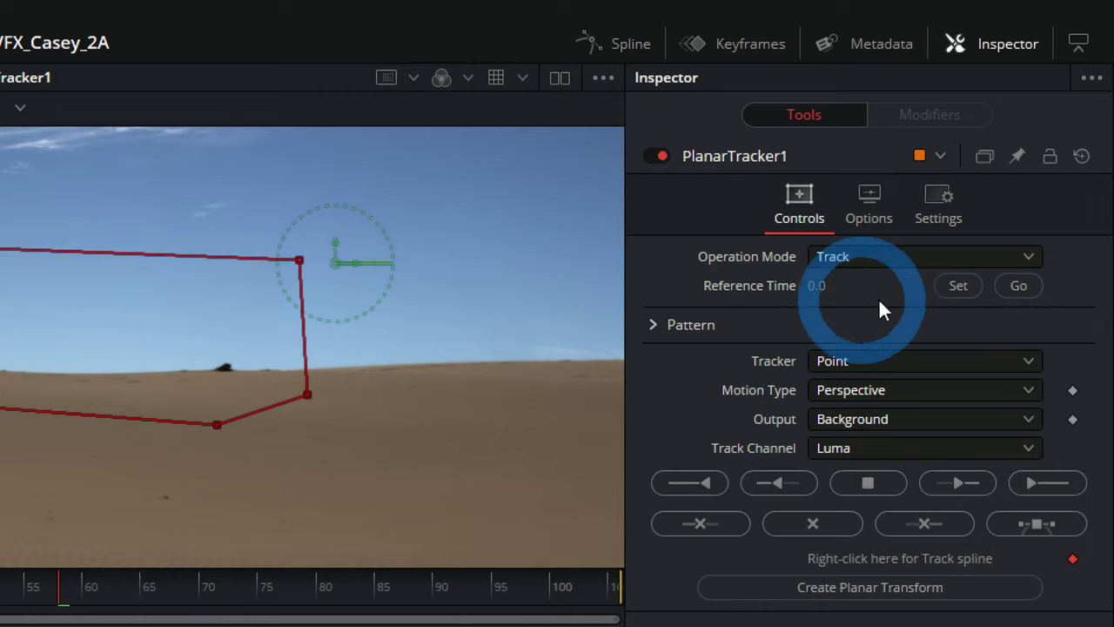
- Set the planar tracker's reference time to frame 58 and its motion type to Translation, Rotation
left_click(957, 286)
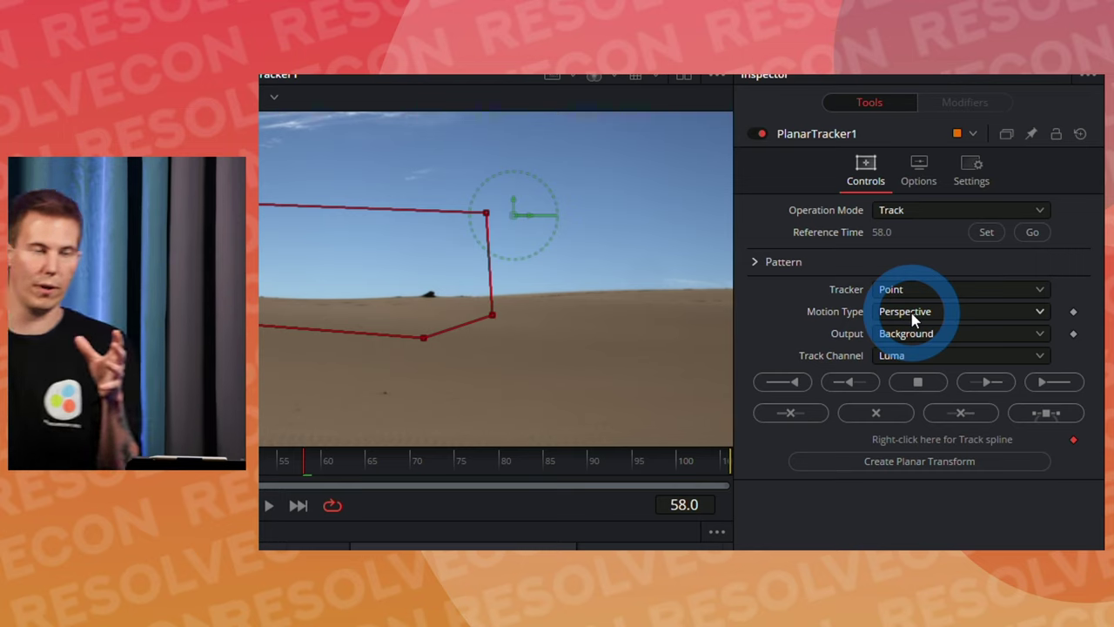
left_click(914, 320)
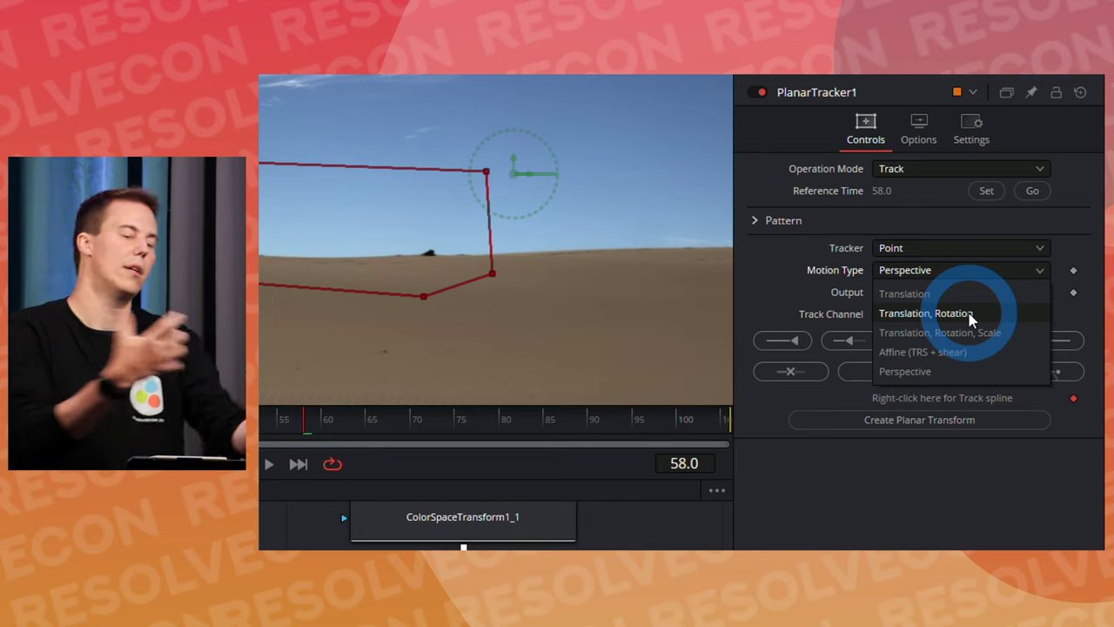
left_click(971, 315)
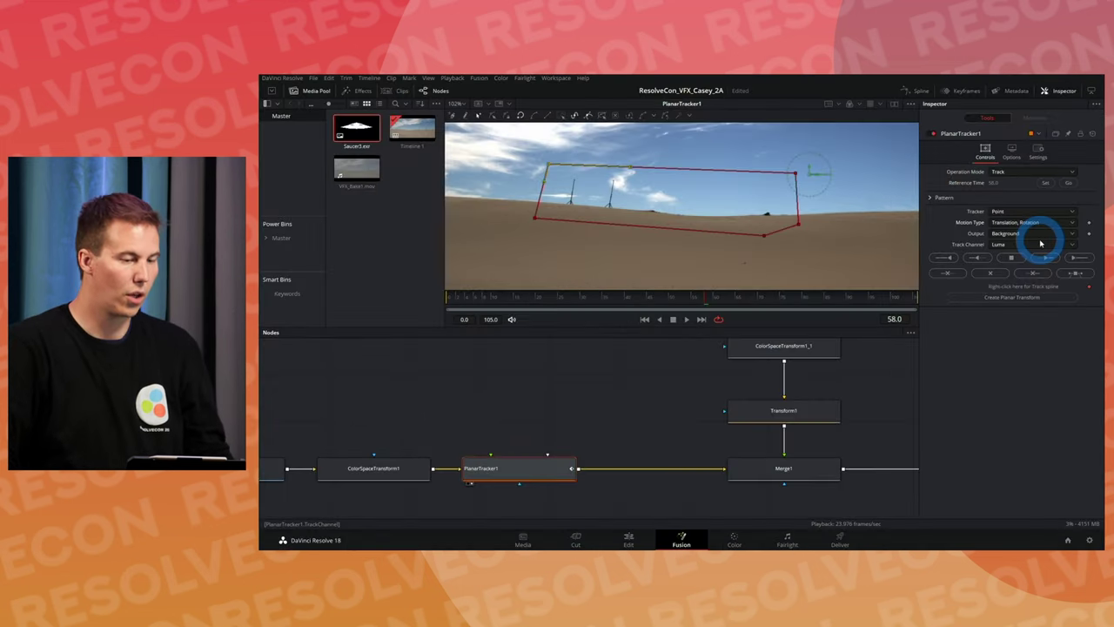
- Track the pattern to the end of the clip, return to the reference frame, track to the start, and scrub through the result
left_click(1077, 259)
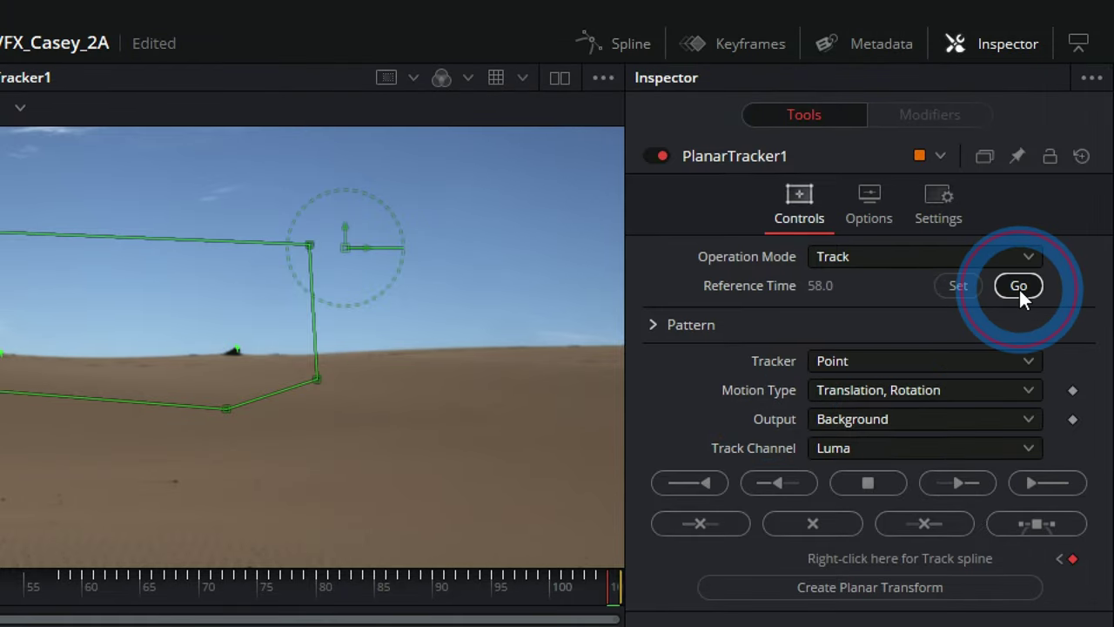
left_click(1018, 287)
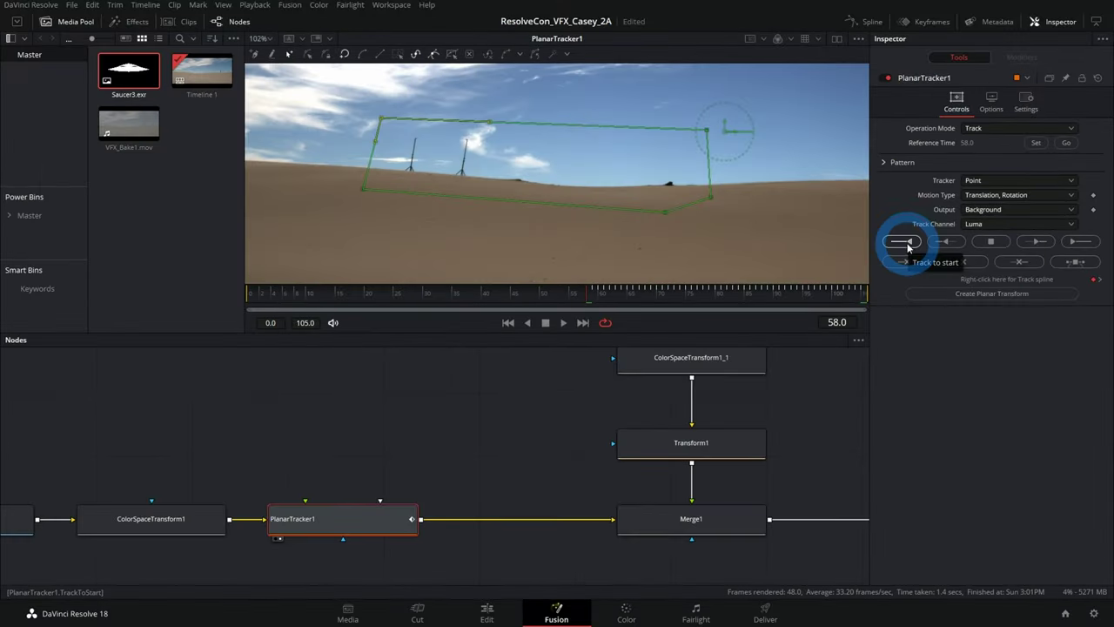
left_click(852, 316)
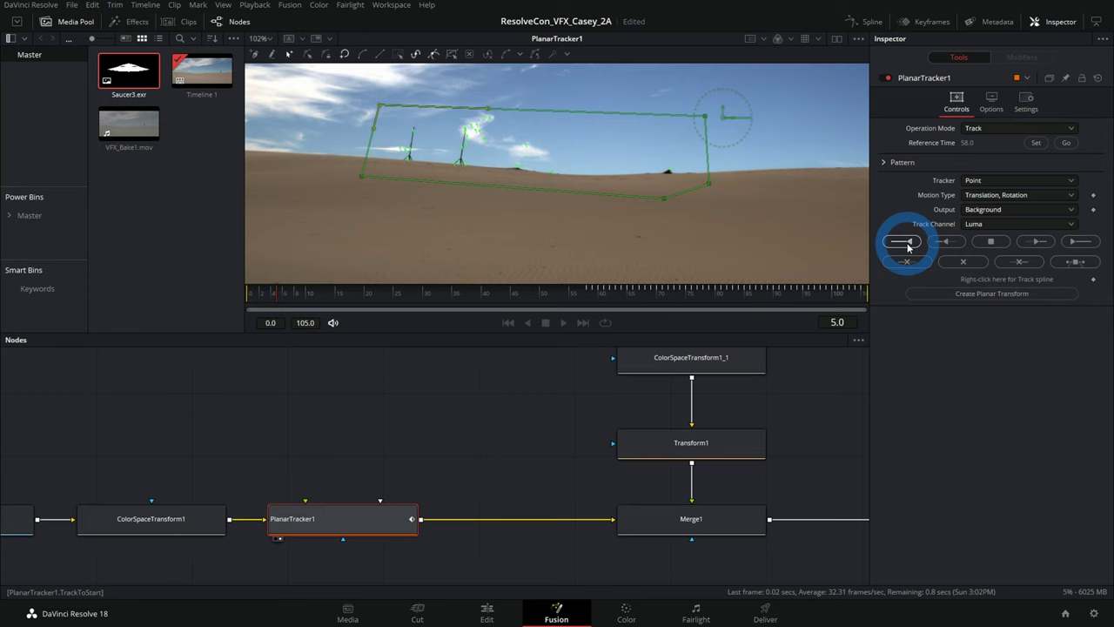
left_click_drag(278, 301, 489, 304)
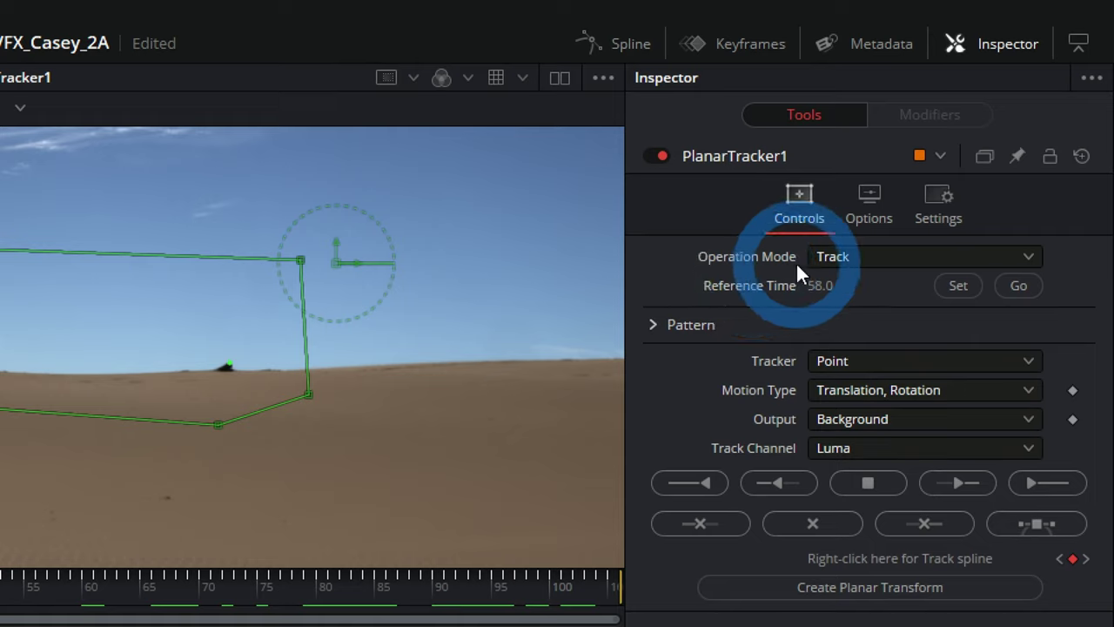
- Check the track around the light stands by playing it back in Steady mode, and return the operation mode to Track
left_click(865, 254)
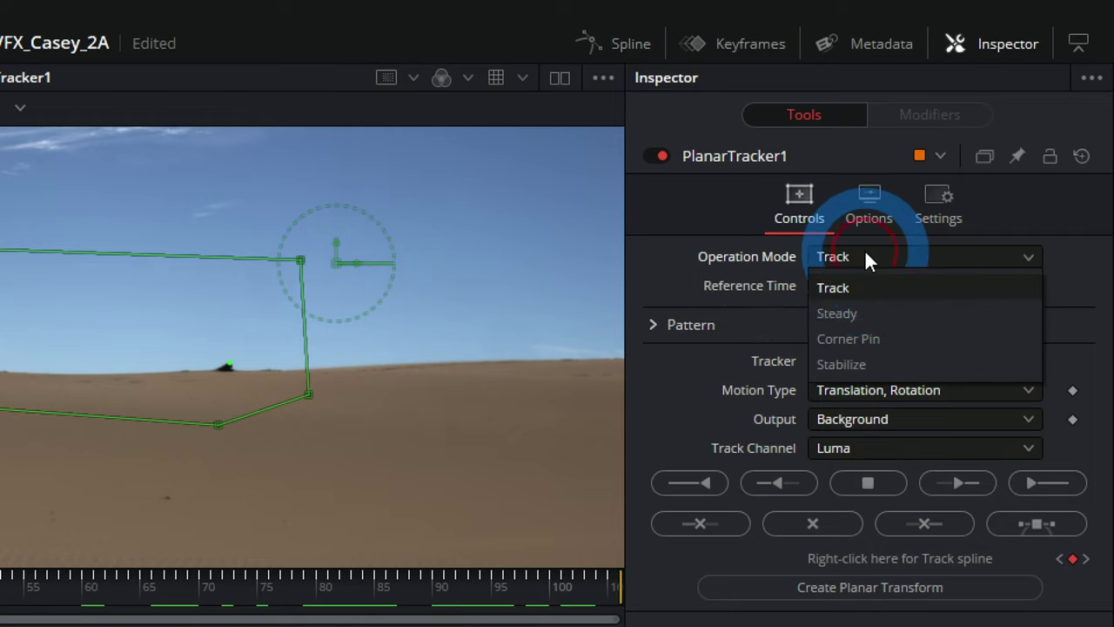
left_click(867, 313)
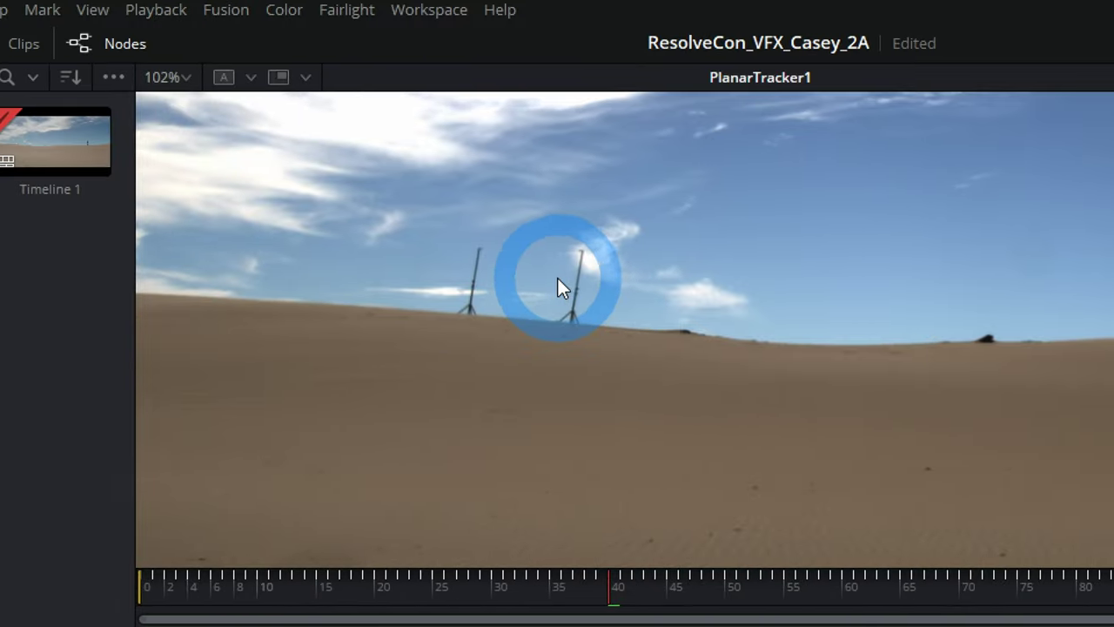
scroll(552, 291, "up", 3)
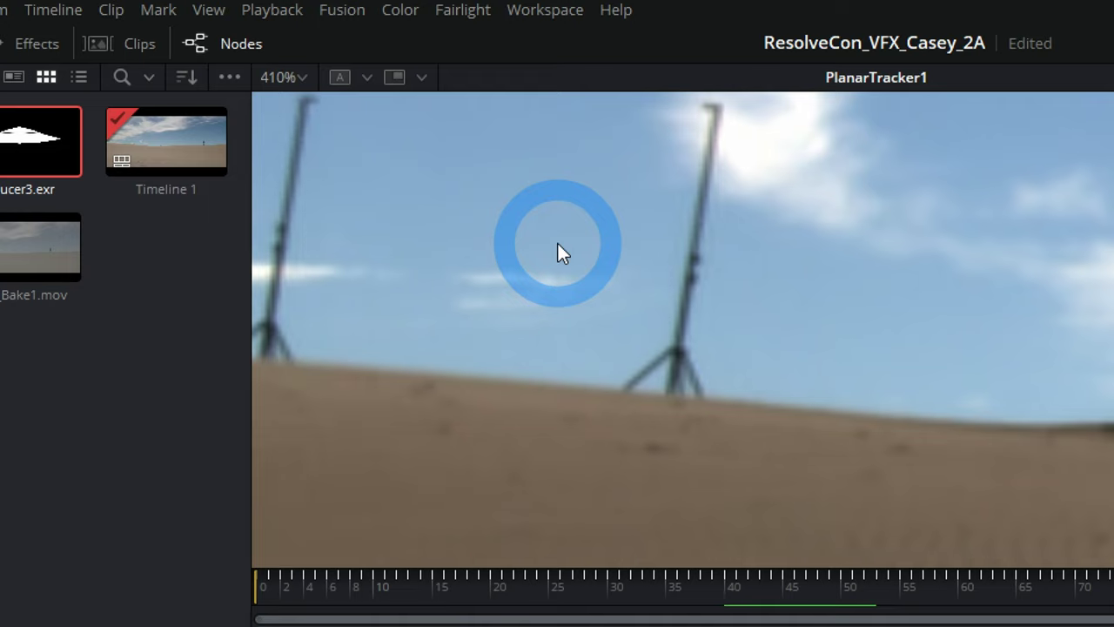
key("space")
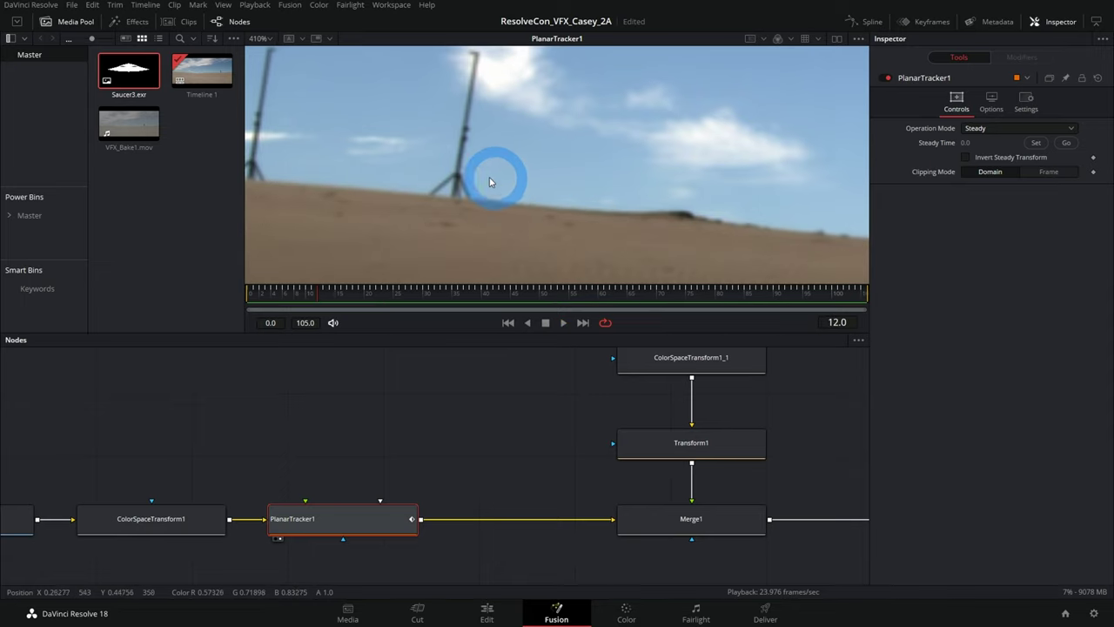
scroll(509, 182, "down", 4)
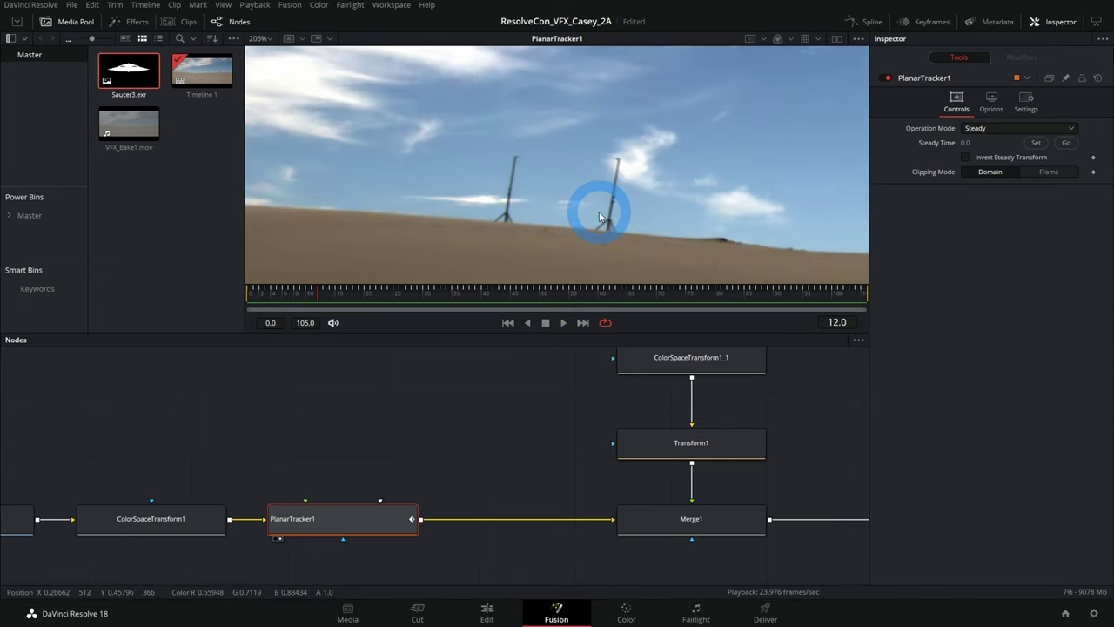
scroll(598, 217, "down", 2)
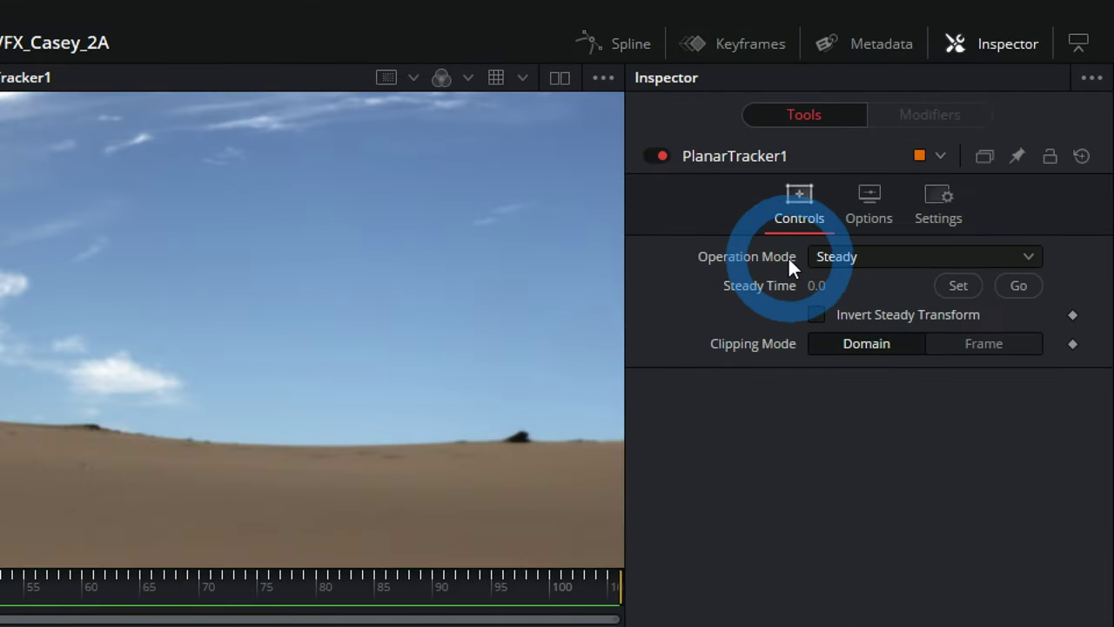
left_click(868, 258)
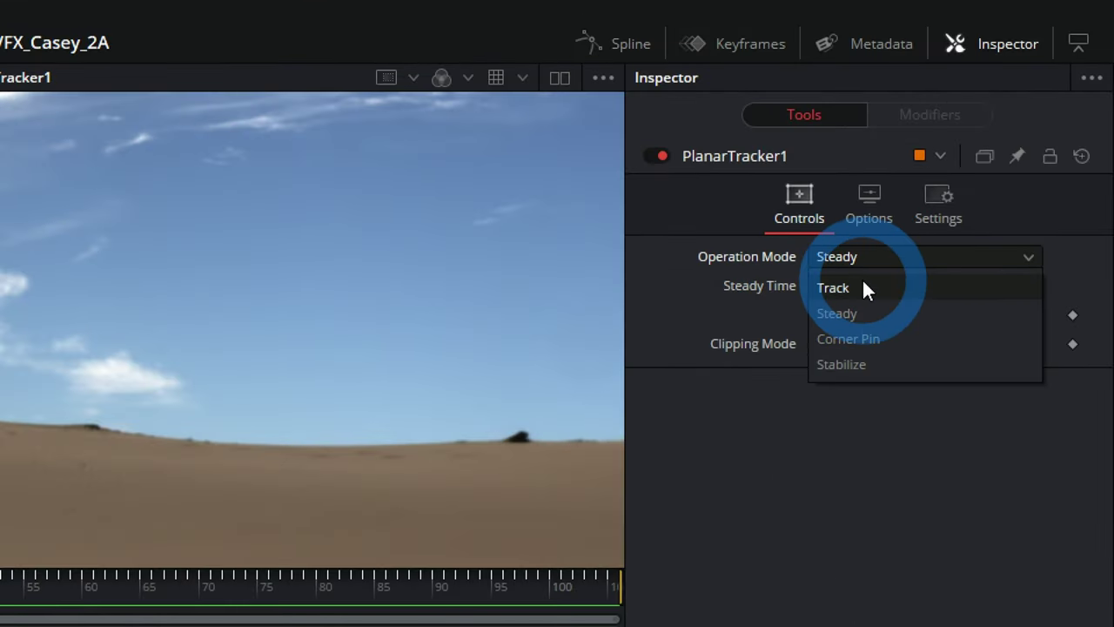
left_click(861, 278)
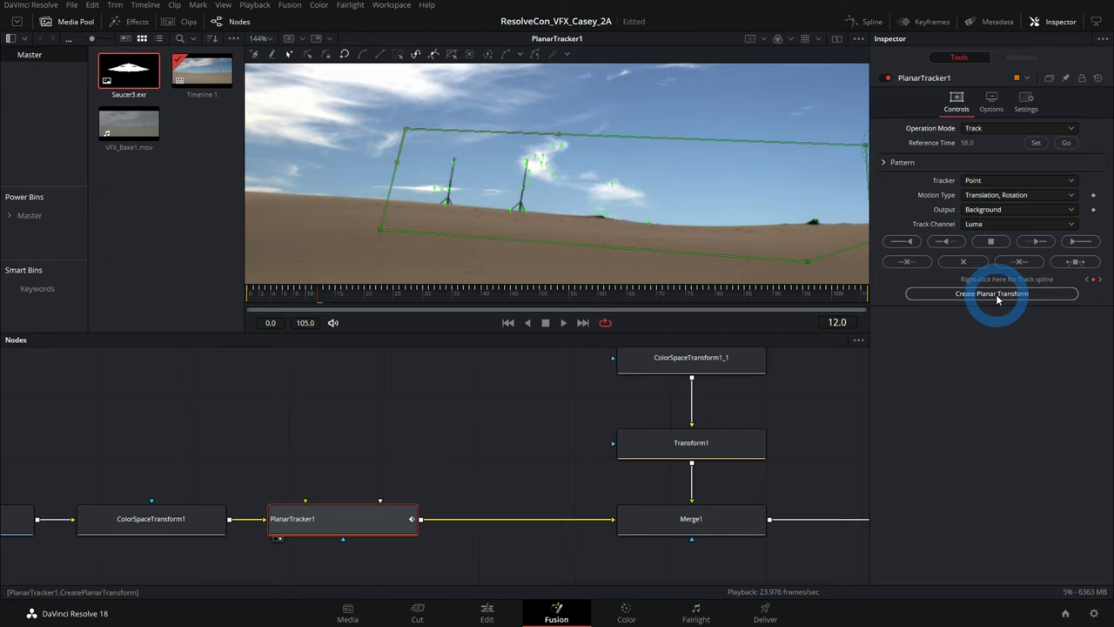
- Create a Planar Transform node from the track, place it above the tracker, and rename it TRACK_PXF
left_click(998, 296)
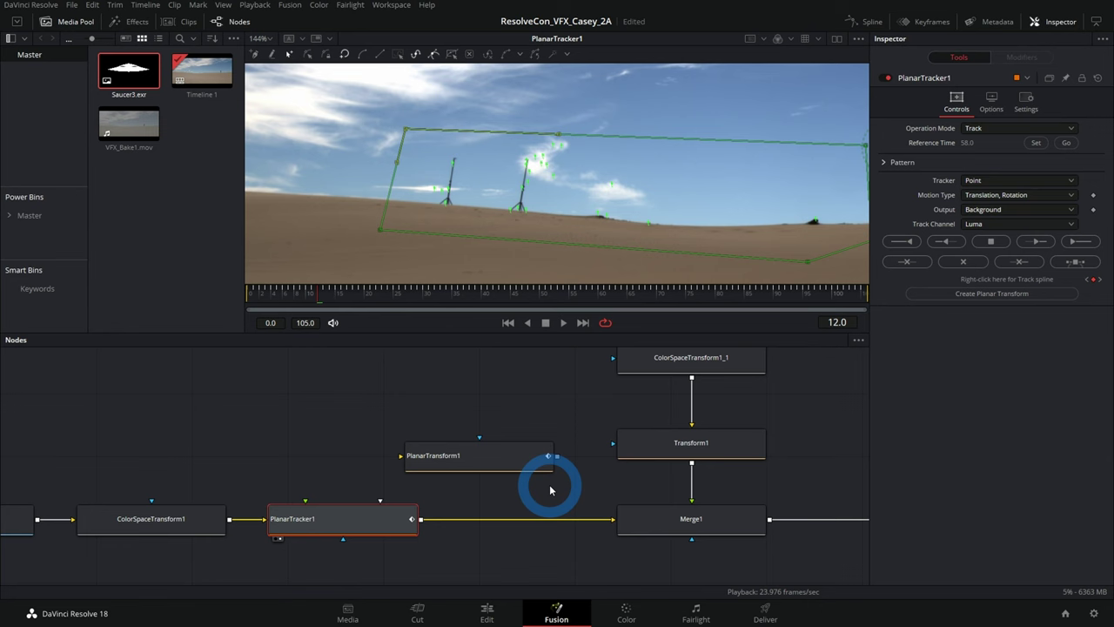
left_click_drag(493, 454, 470, 439)
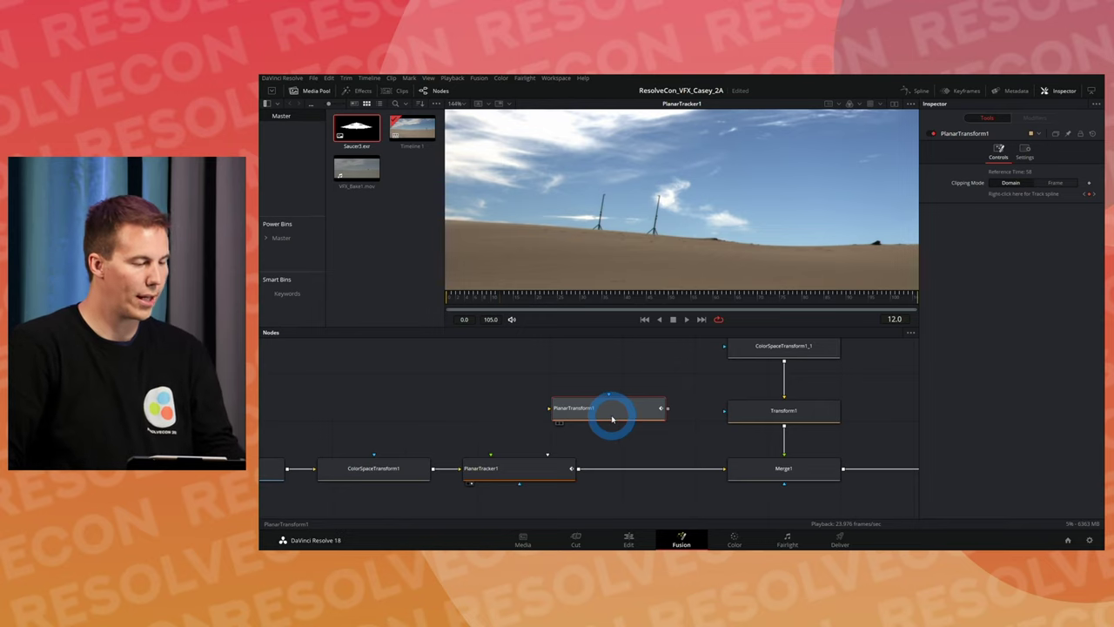
key("F2")
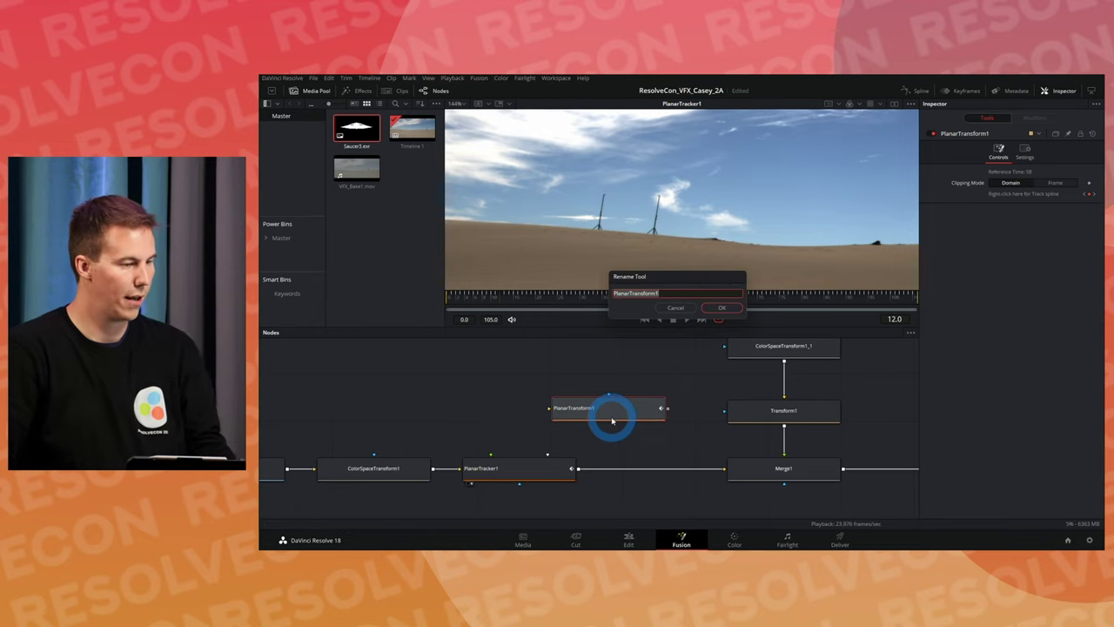
type("TRACK_PXF")
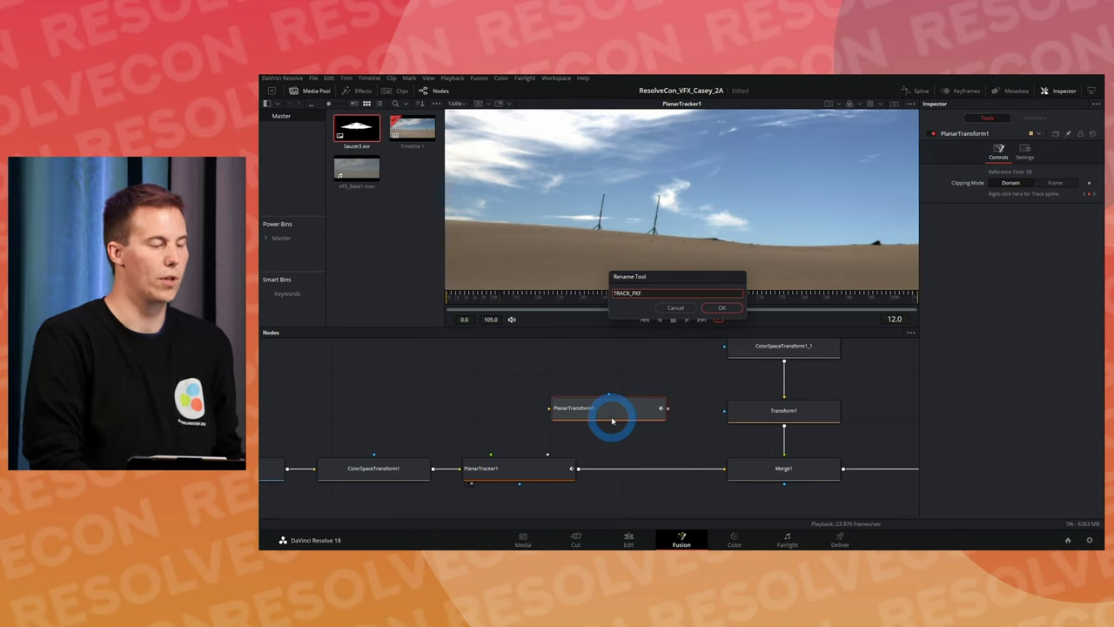
key("Return")
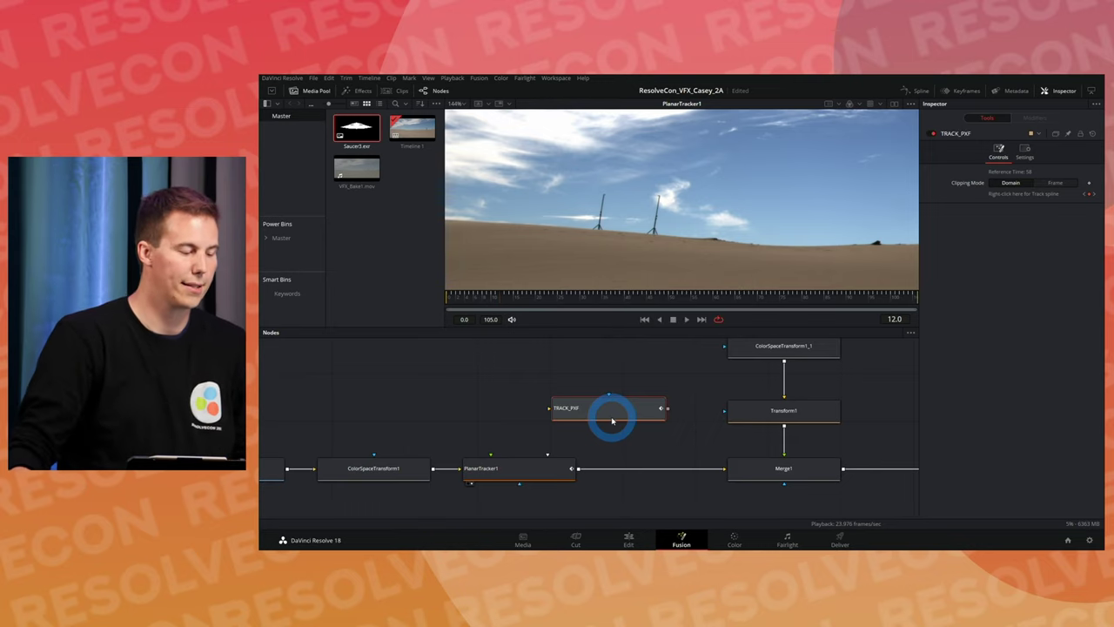
- Delete the PlanarTracker1 node from the background footage branch, keeping the TRACK_PXF node
left_click(537, 471)
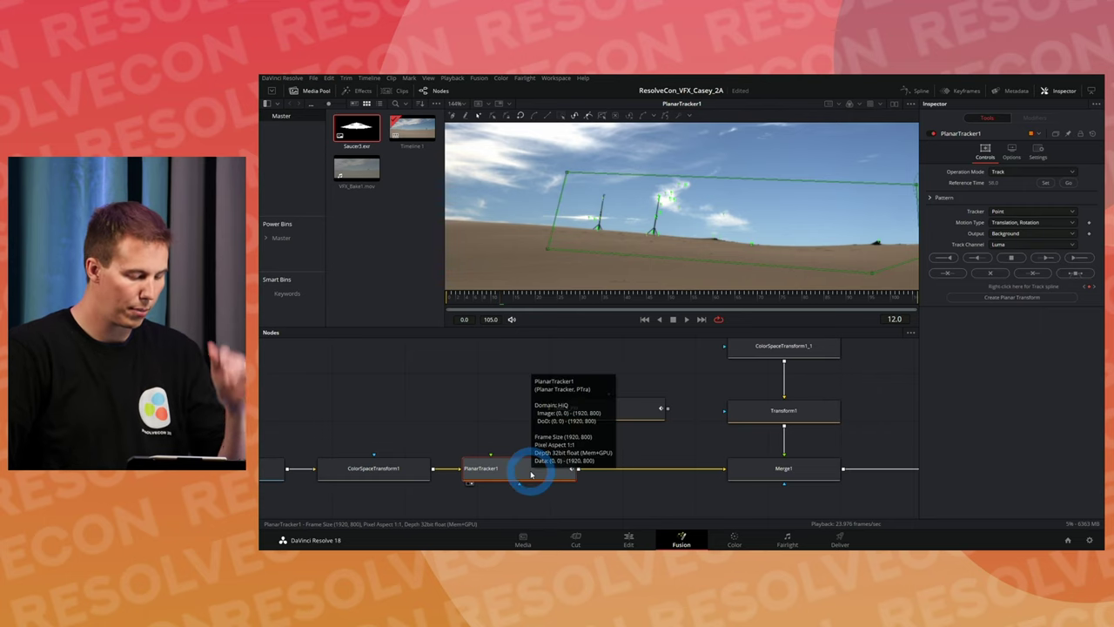
key("Delete")
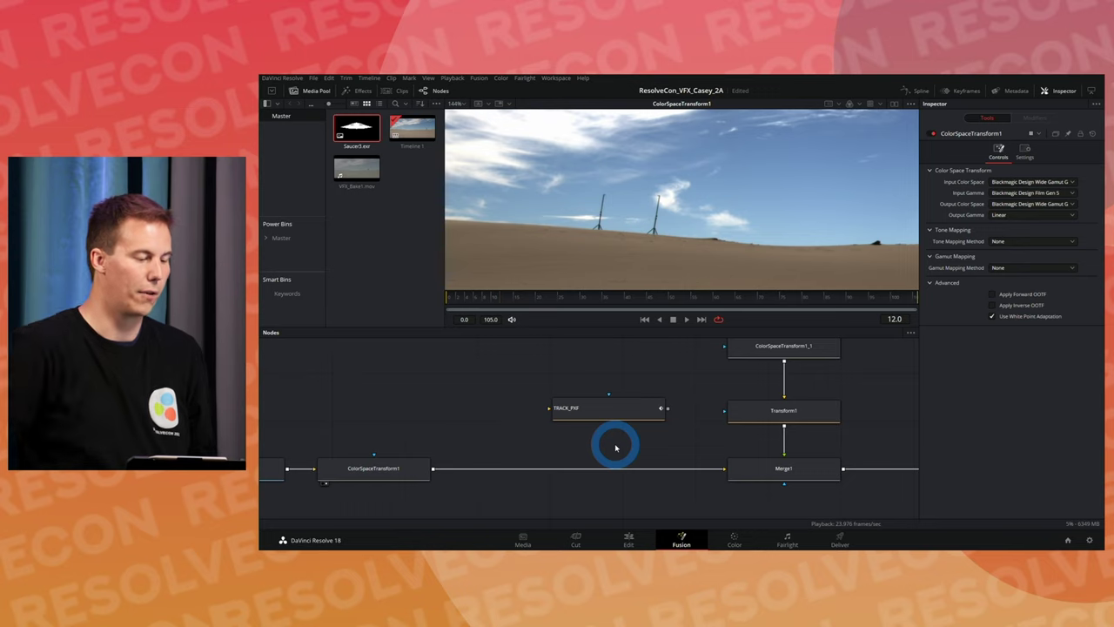
scroll(659, 416, "down", 3)
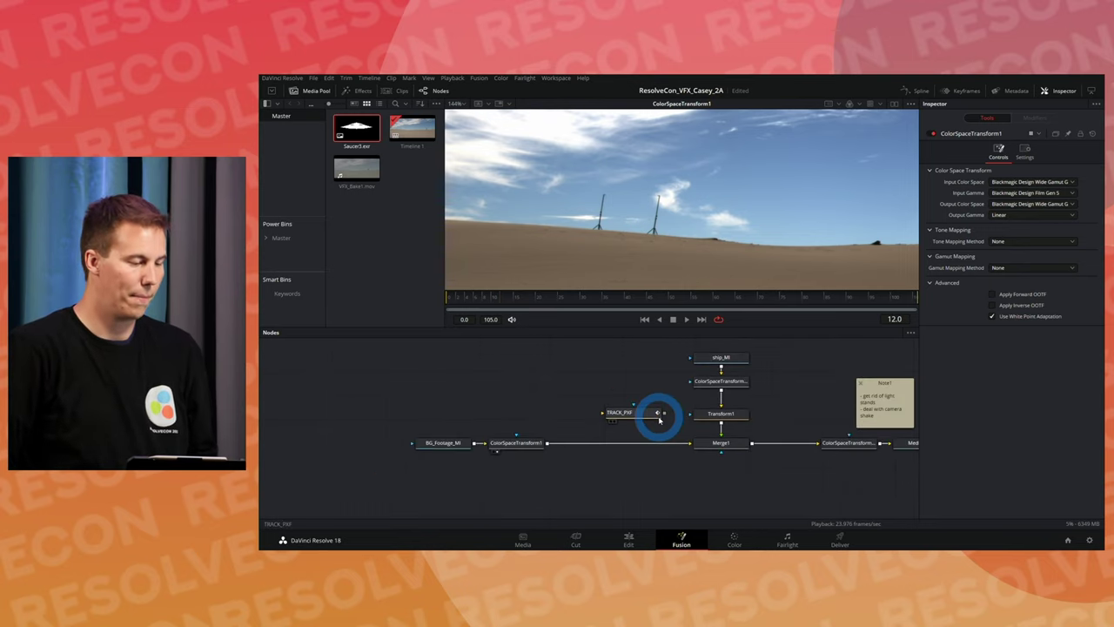
left_click_drag(659, 388, 552, 386)
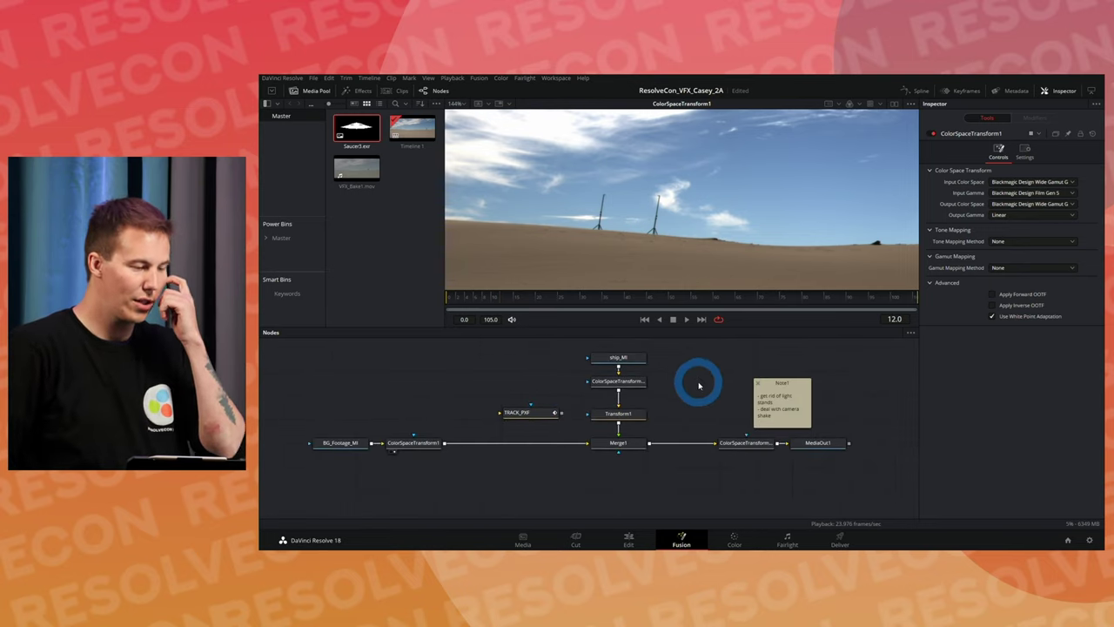
- Move ship_MI and its ColorSpaceTransform up away from Transform1, and place TRACK_PXF beside the gap in the branch
left_click_drag(677, 421, 592, 350)
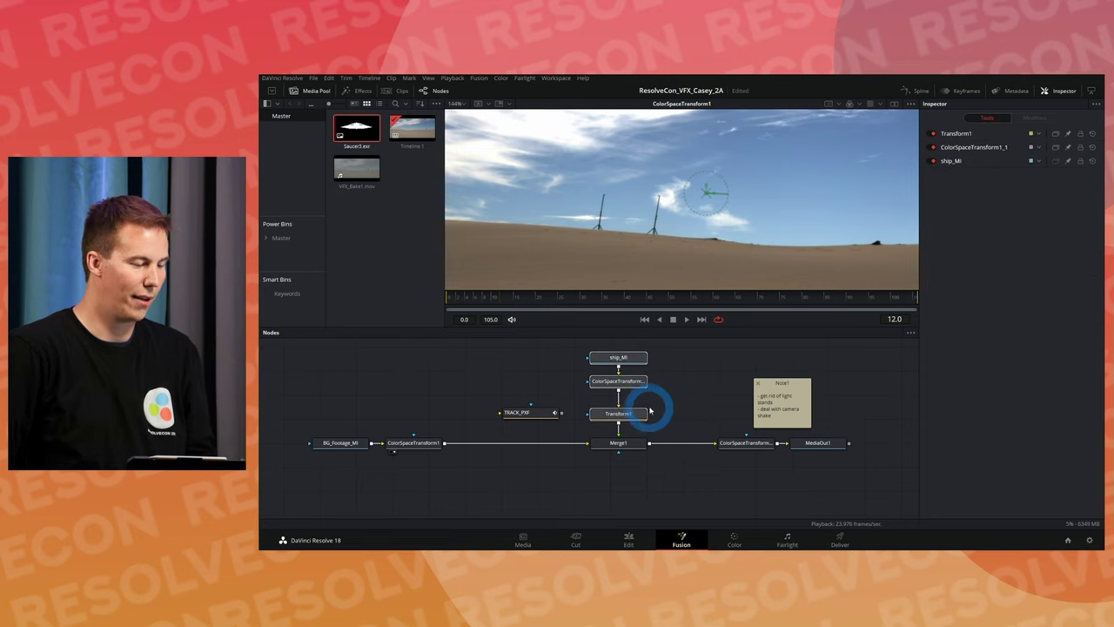
left_click_drag(639, 380, 632, 348)
left_click(675, 383)
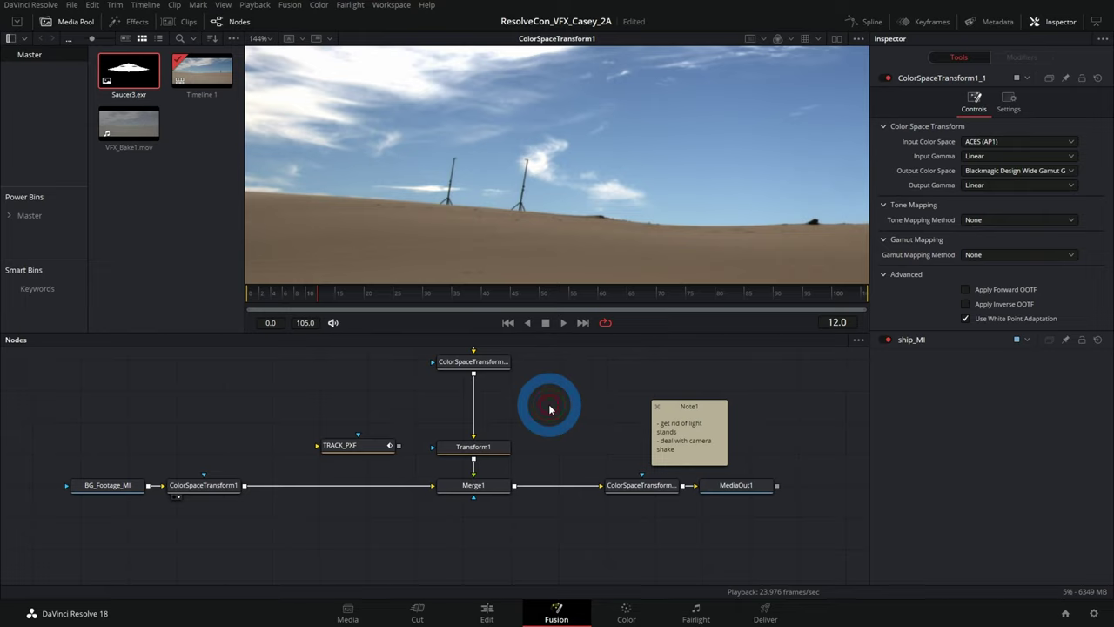
left_click_drag(366, 444, 399, 403)
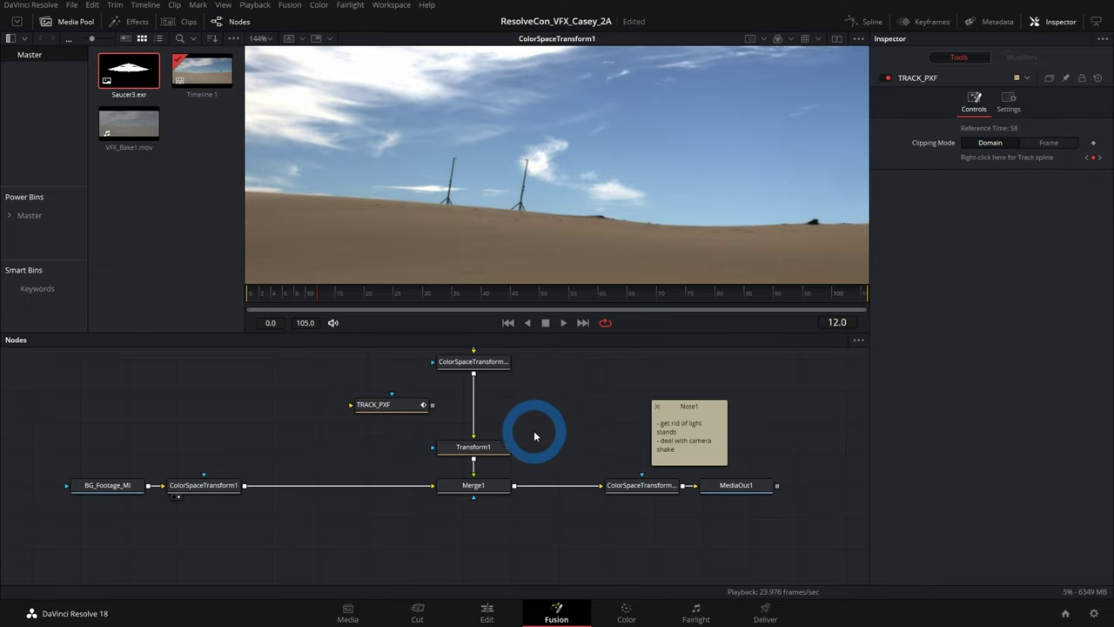
- Show MediaOut1 in the viewer with the viewing LUT enabled and the whole frame in view
left_click(729, 491)
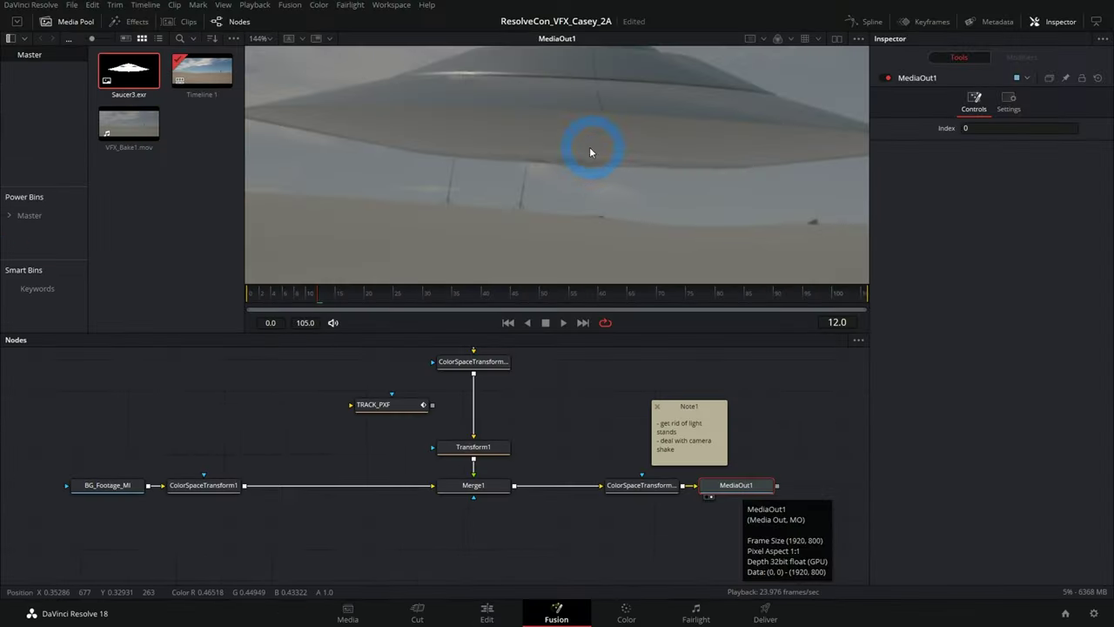
left_click(804, 38)
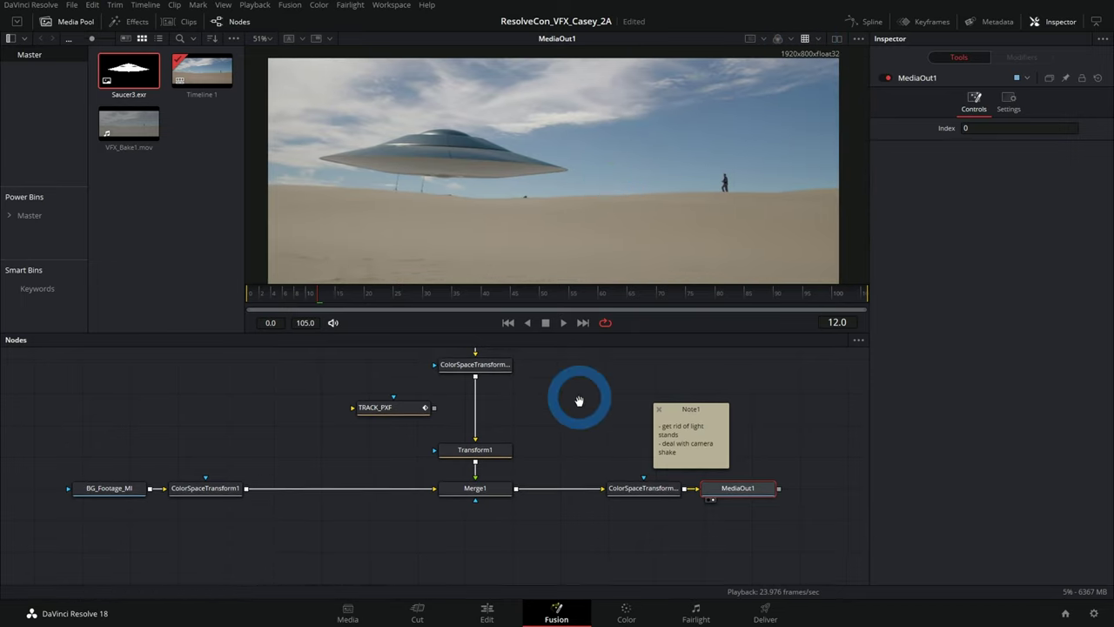
scroll(540, 409, "up", 3)
- Move Transform1 up below the ship's ColorSpaceTransform and insert TRACK_PXF between Transform1 and Merge1
left_click_drag(470, 439, 518, 560)
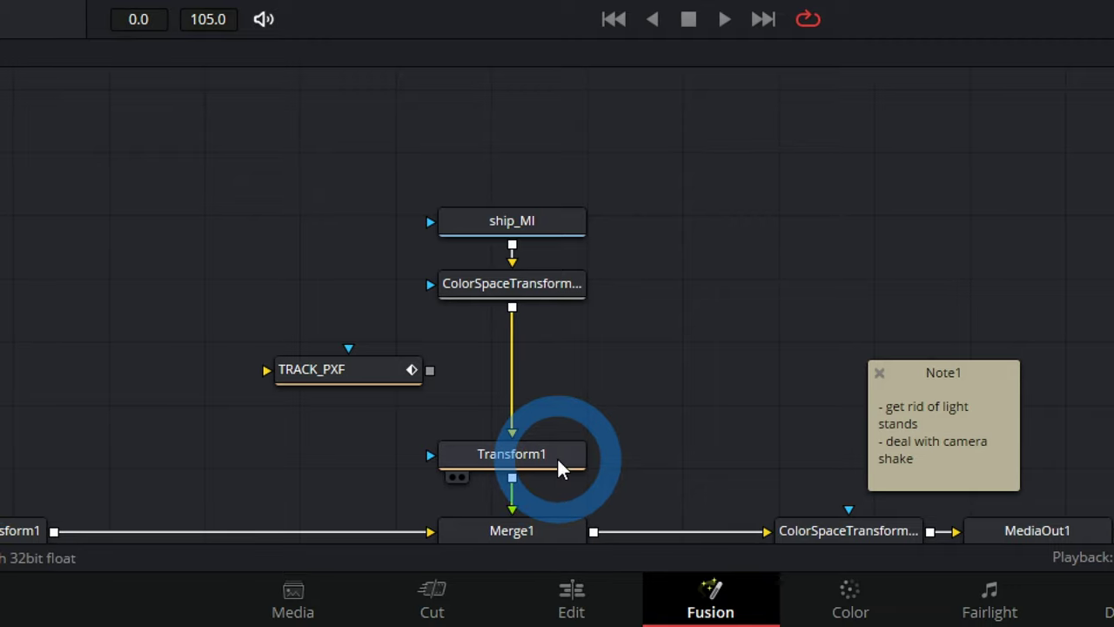
left_click_drag(559, 461, 558, 361)
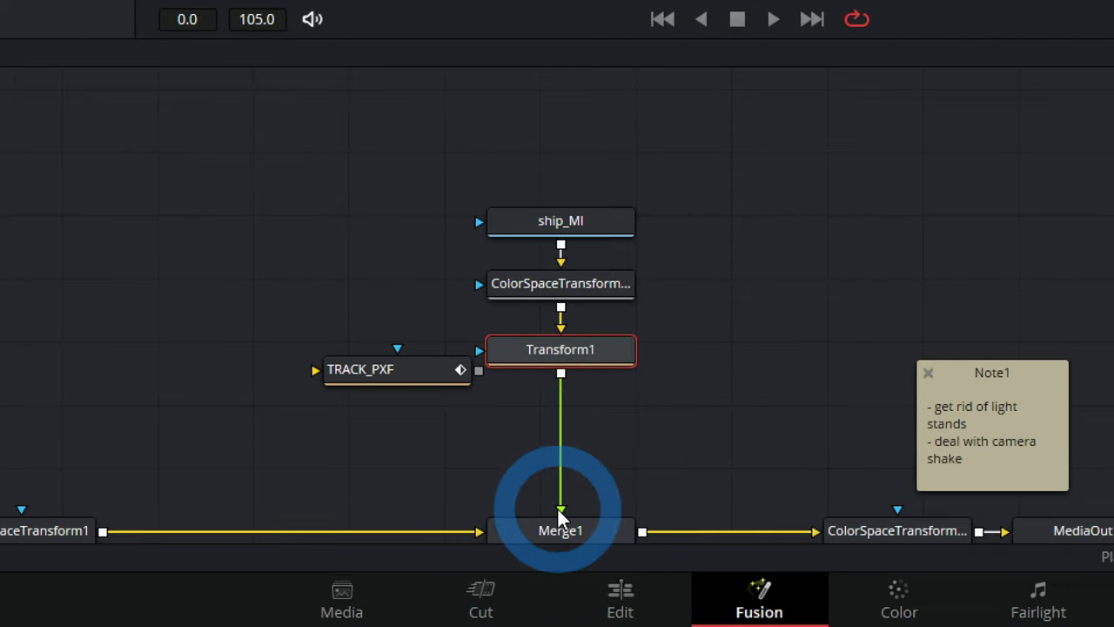
left_click_drag(418, 377, 437, 440)
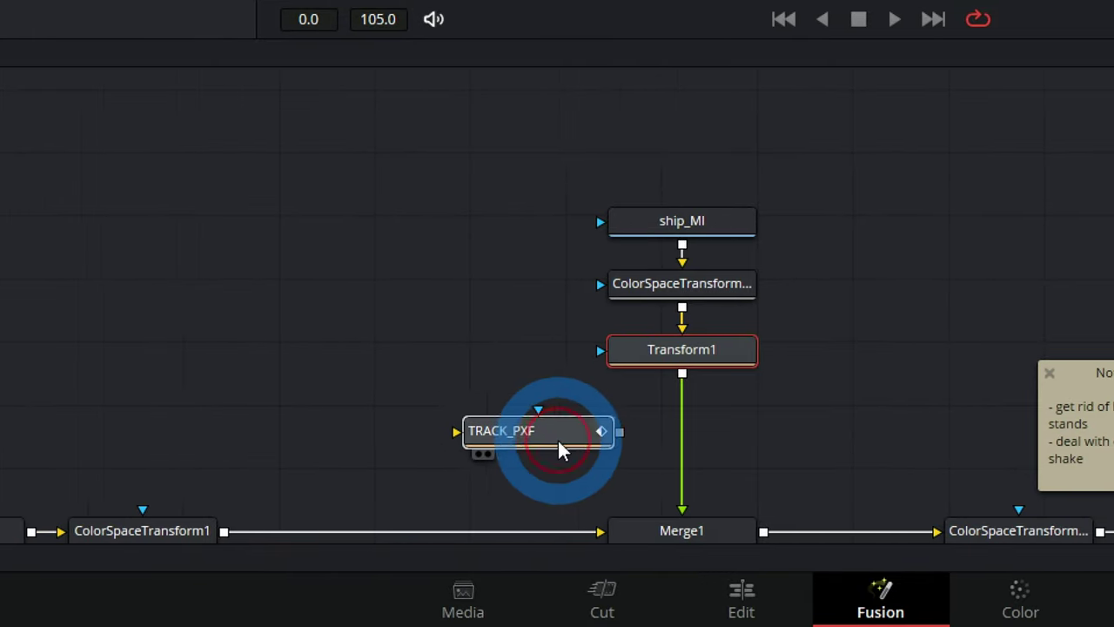
mouse_move(560, 449)
left_mouse_down()
mouse_move(619, 444)
mouse_move(622, 460)
mouse_move(566, 461)
mouse_move(567, 474)
mouse_move(609, 473)
mouse_move(565, 462)
mouse_move(546, 481)
mouse_move(558, 474)
mouse_move(562, 485)
mouse_move(608, 471)
mouse_move(492, 461)
mouse_move(559, 462)
left_mouse_up()
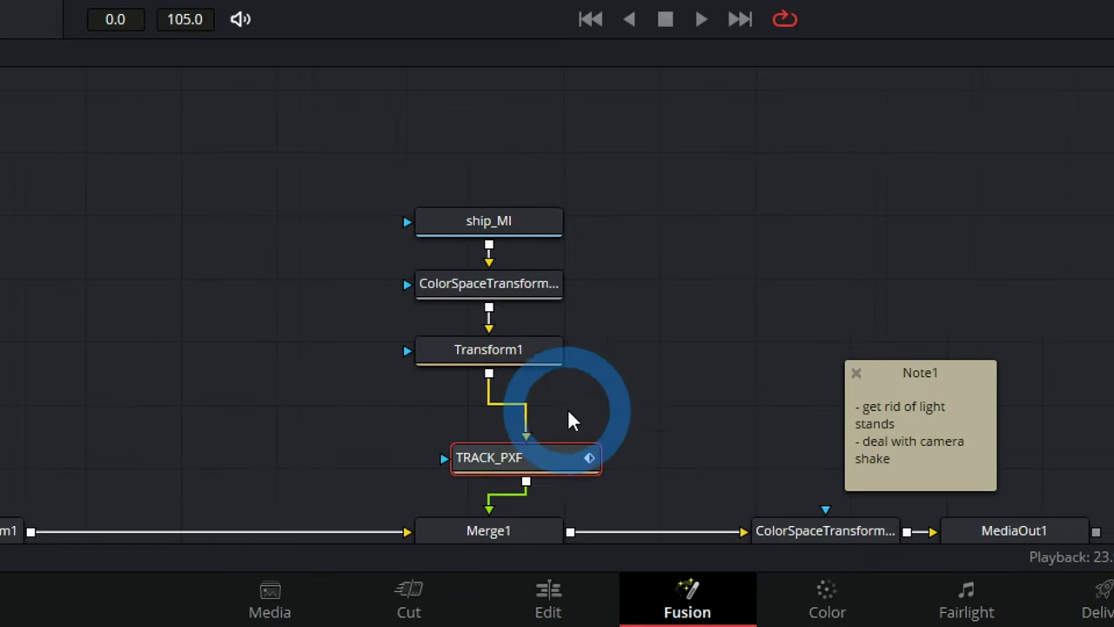
right_click(689, 333)
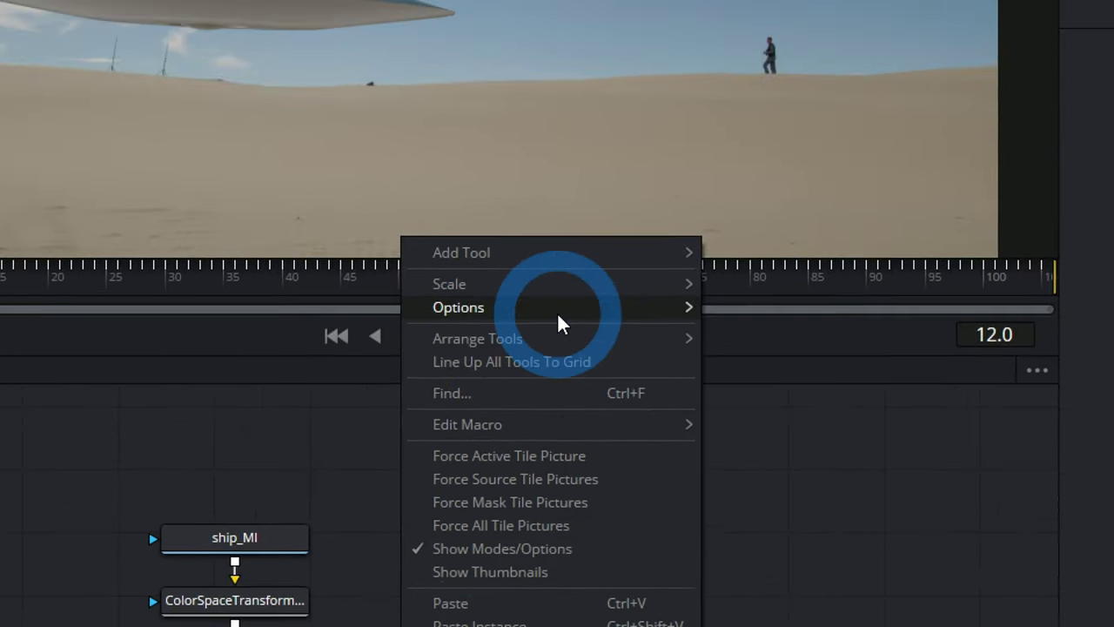
mouse_move(714, 0)
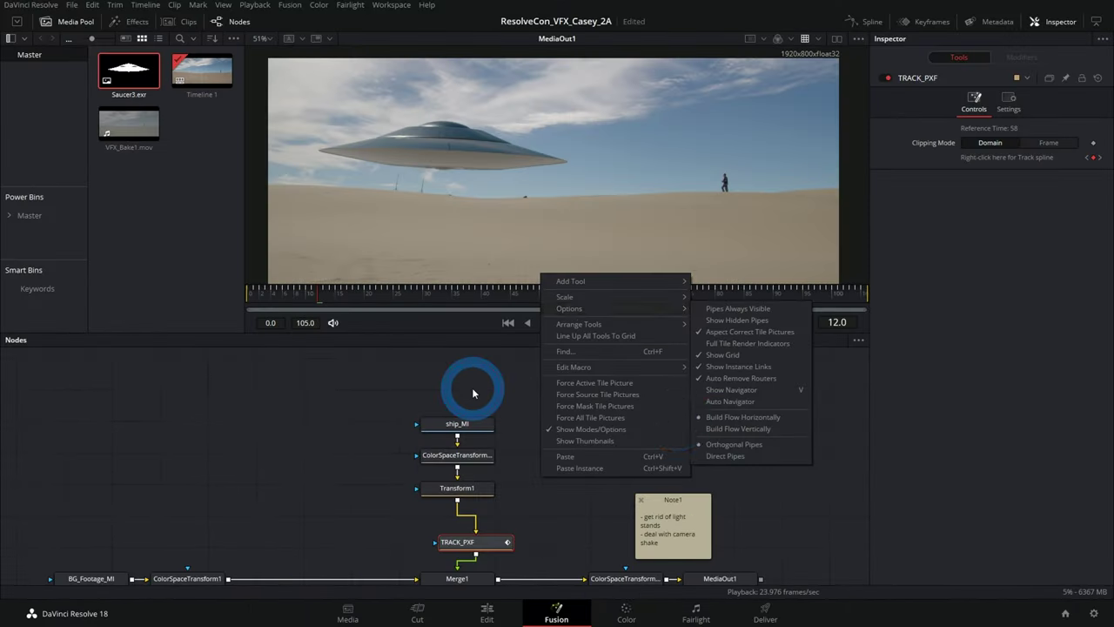
left_click(473, 394)
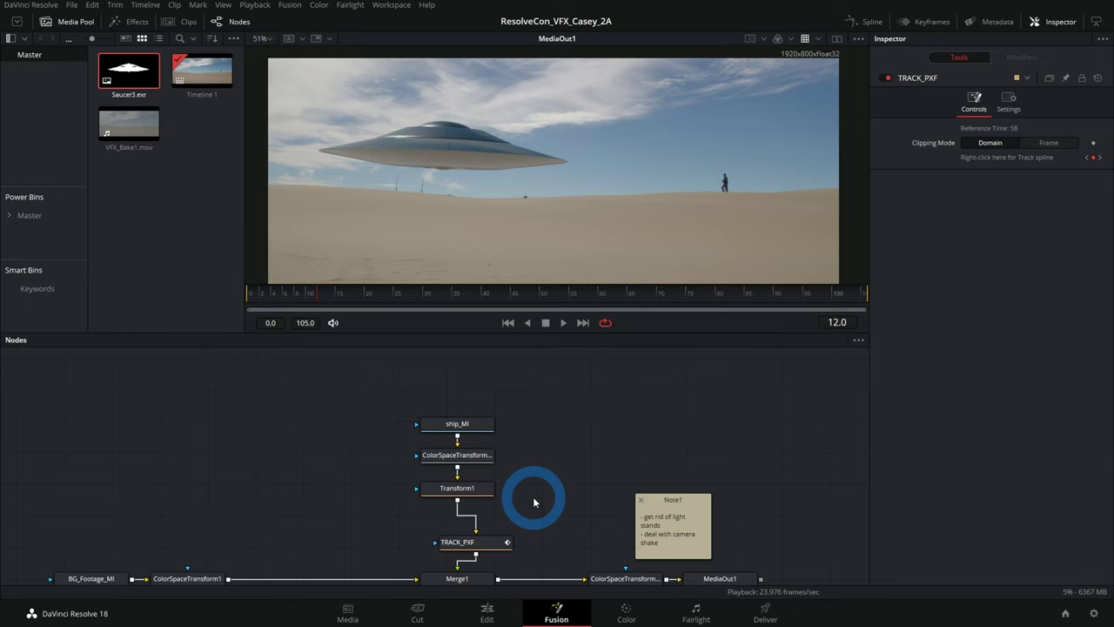
- Line up TRACK_PXF directly between Transform1 and Merge1, and play back the composite
left_click_drag(493, 543, 476, 546)
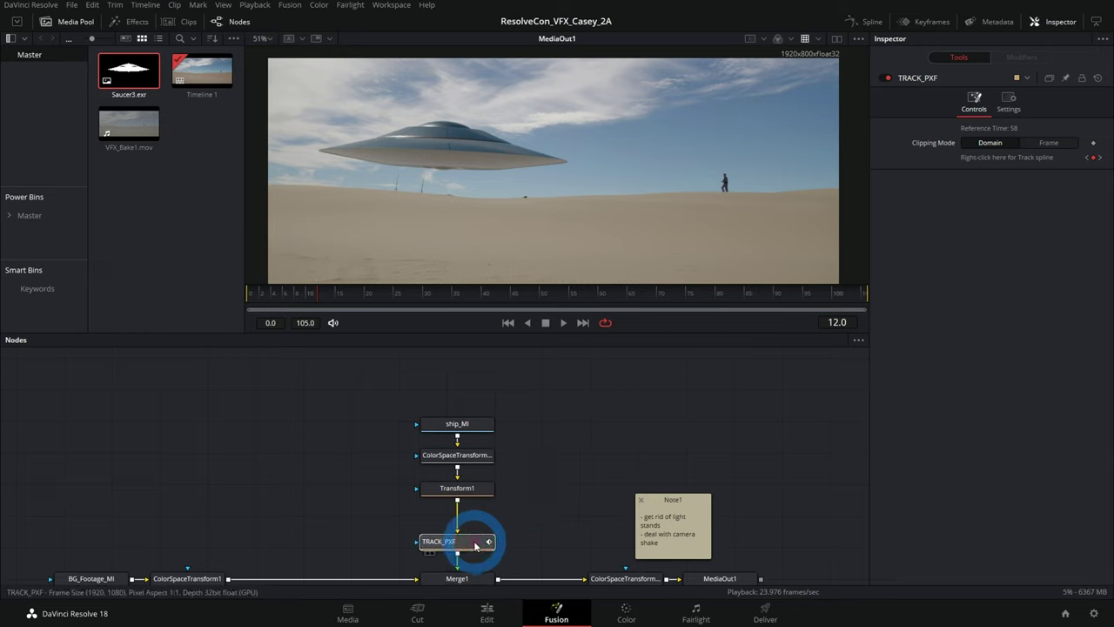
left_click(555, 243)
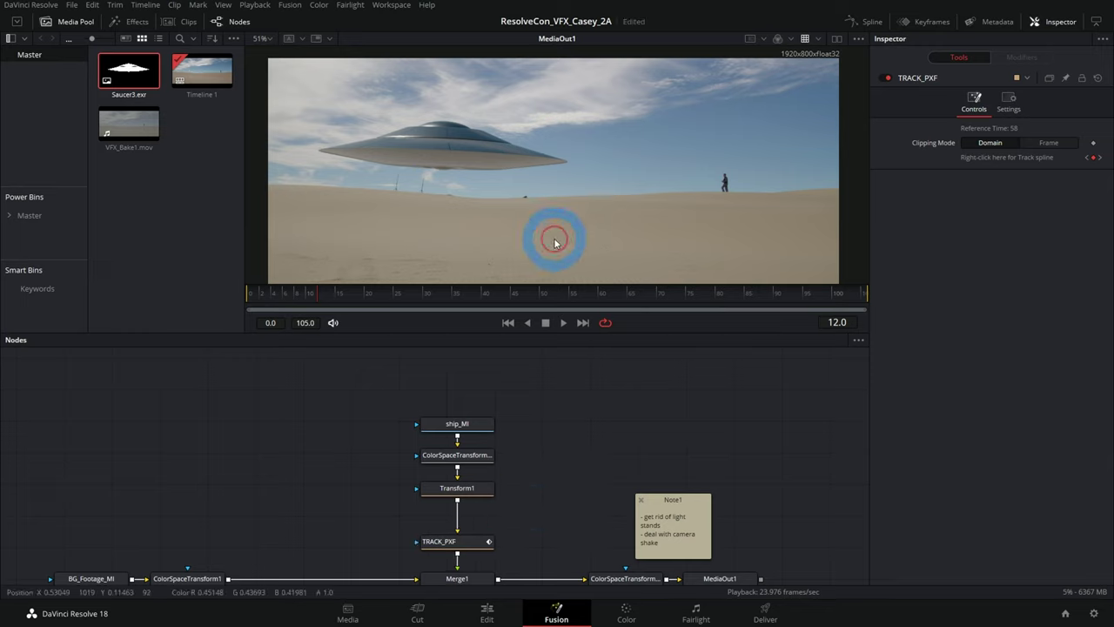
left_click(565, 322)
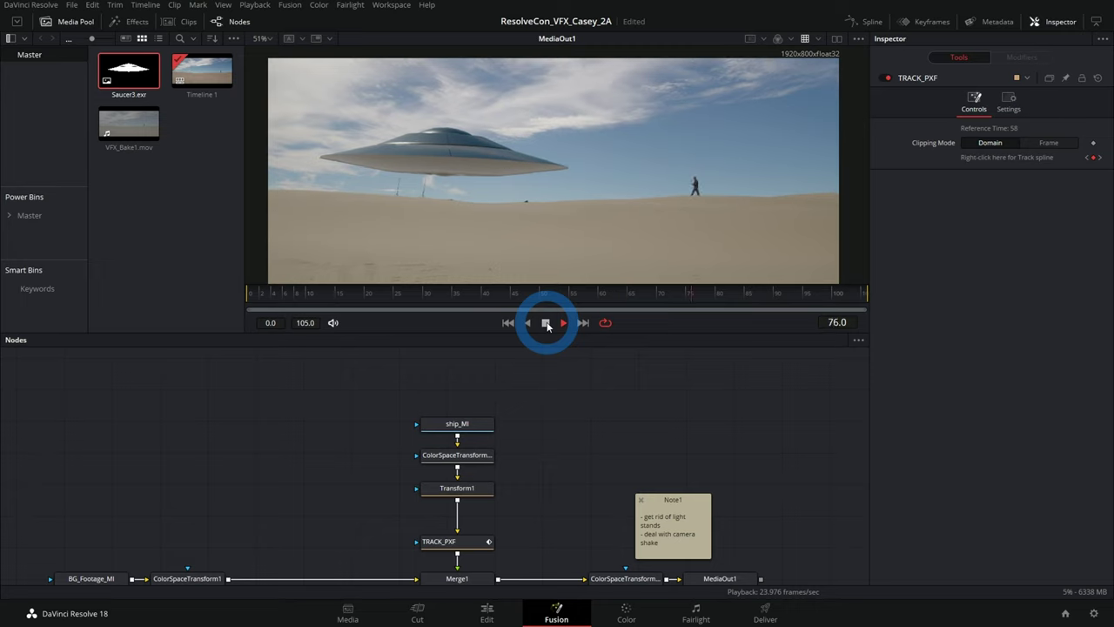
left_click(546, 324)
- Scrub and play the composite, with a close-up on the light stands, to check how the saucer follows the camera shake
mouse_move(557, 291)
left_mouse_down()
mouse_move(418, 291)
mouse_move(574, 295)
left_mouse_up()
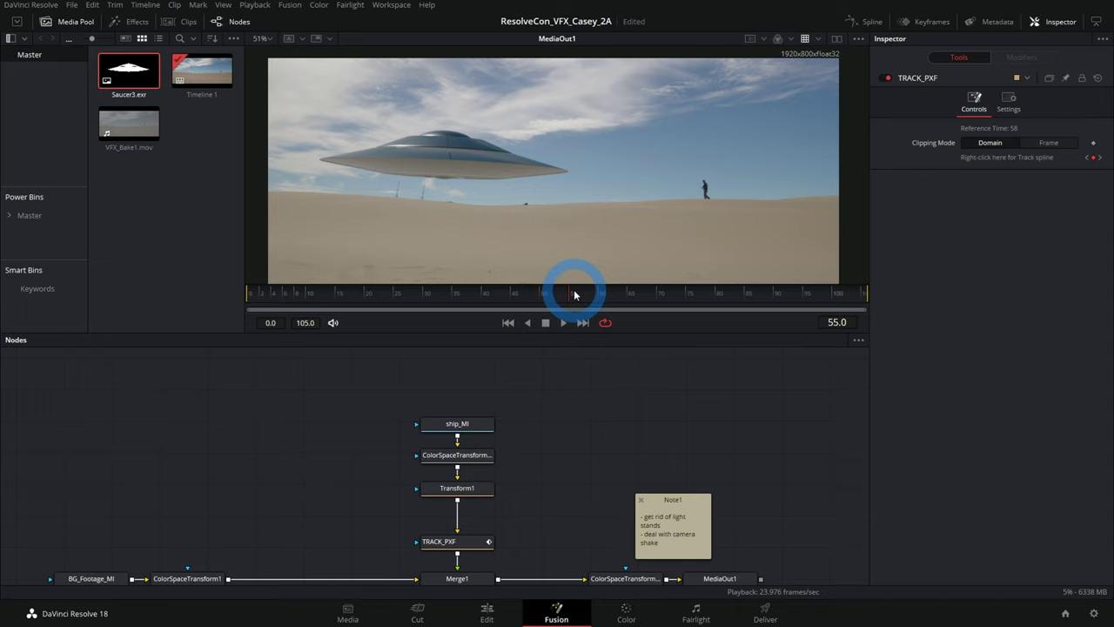
left_click(619, 252)
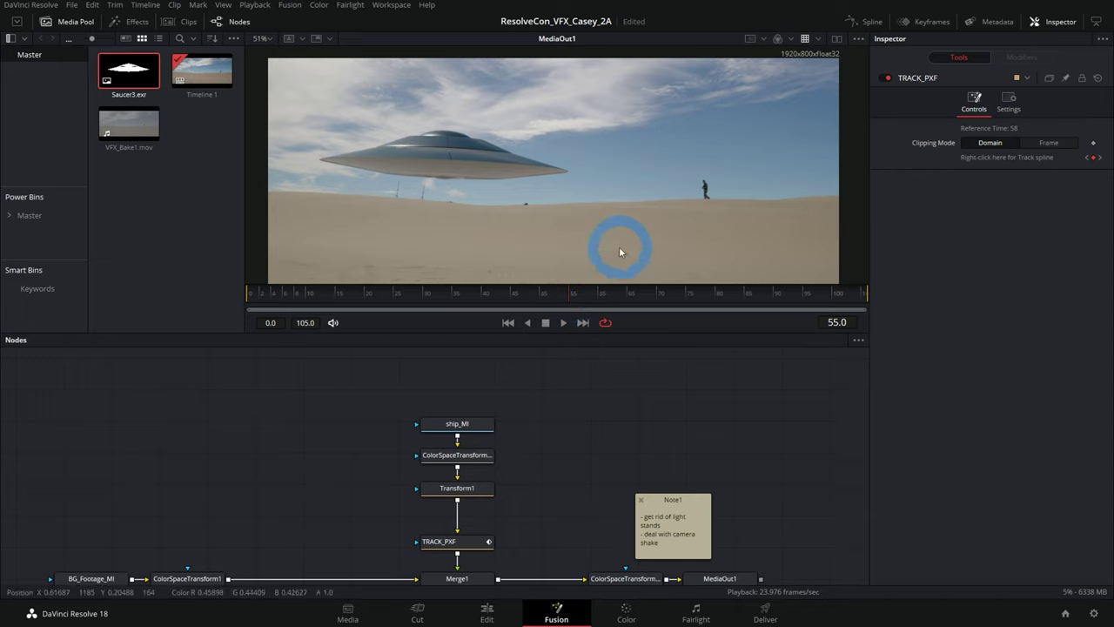
left_click(638, 272)
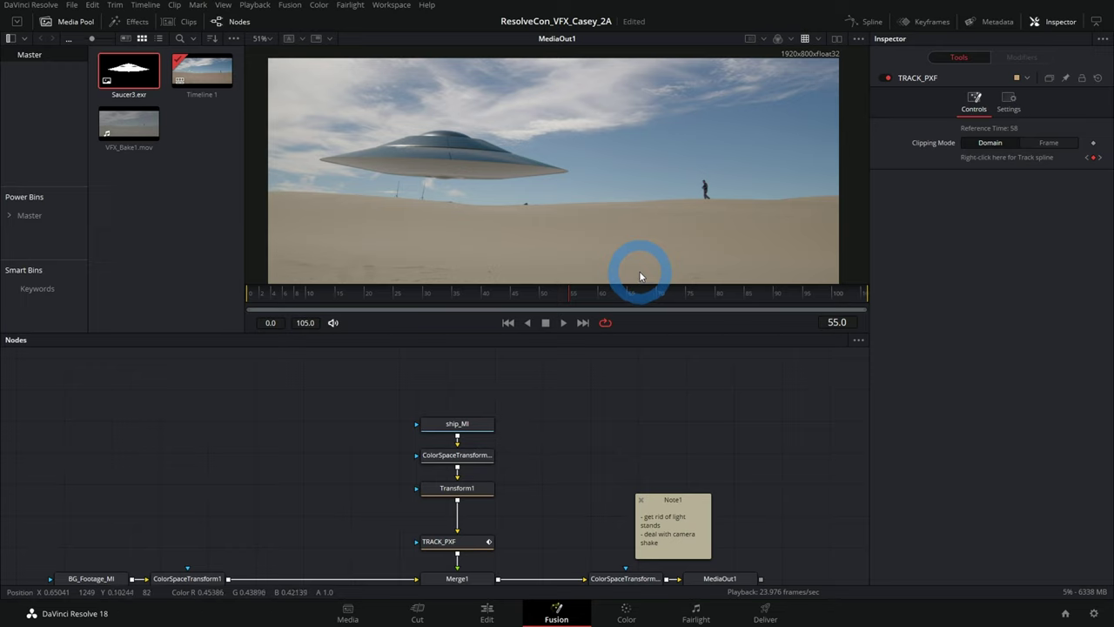
left_click_drag(478, 293, 630, 293)
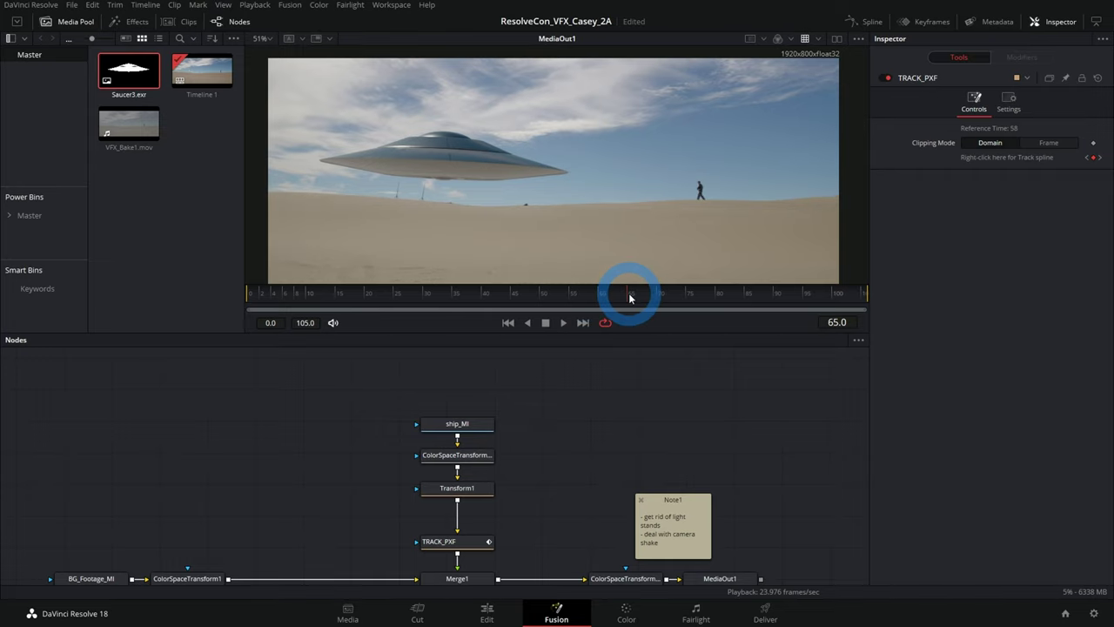
left_click(398, 199)
scroll(397, 194, "up", 5)
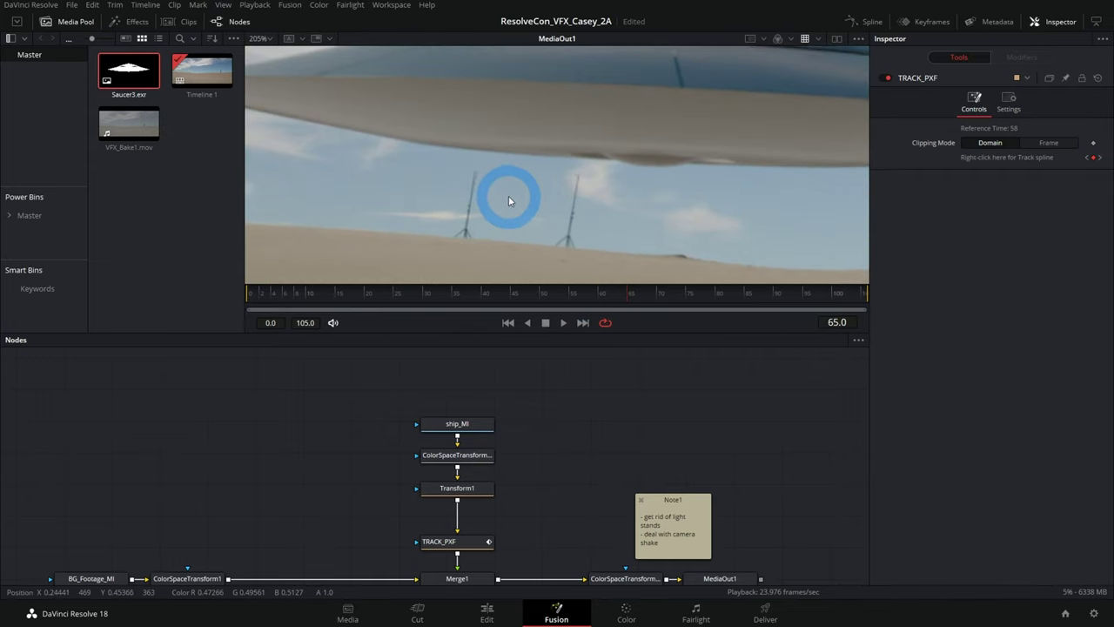
left_click(564, 322)
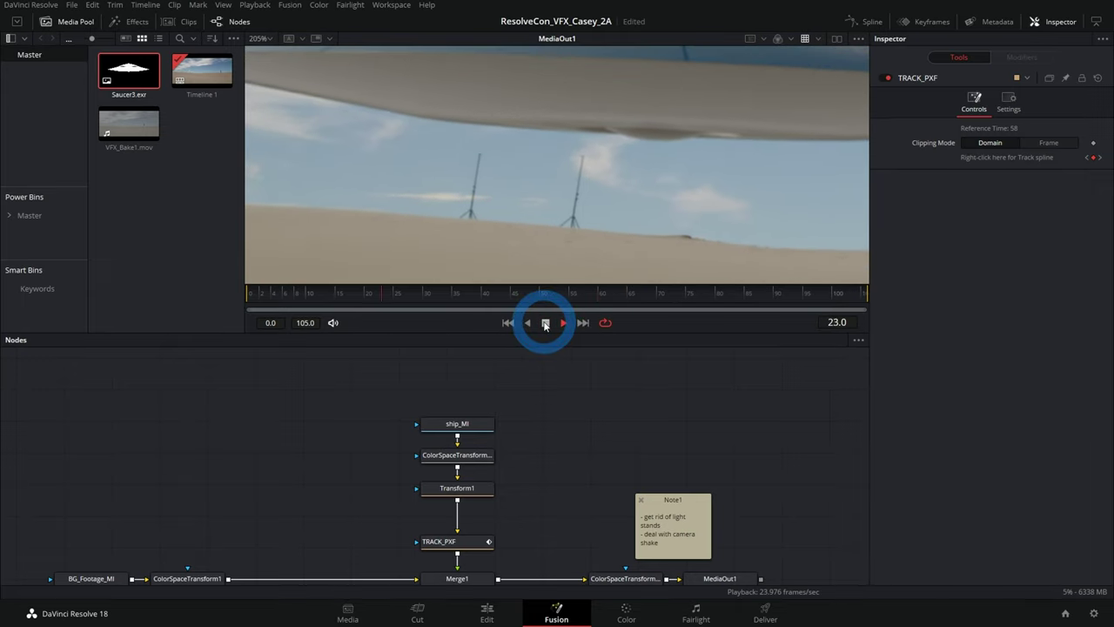
left_click(426, 296)
left_click_drag(427, 296, 604, 292)
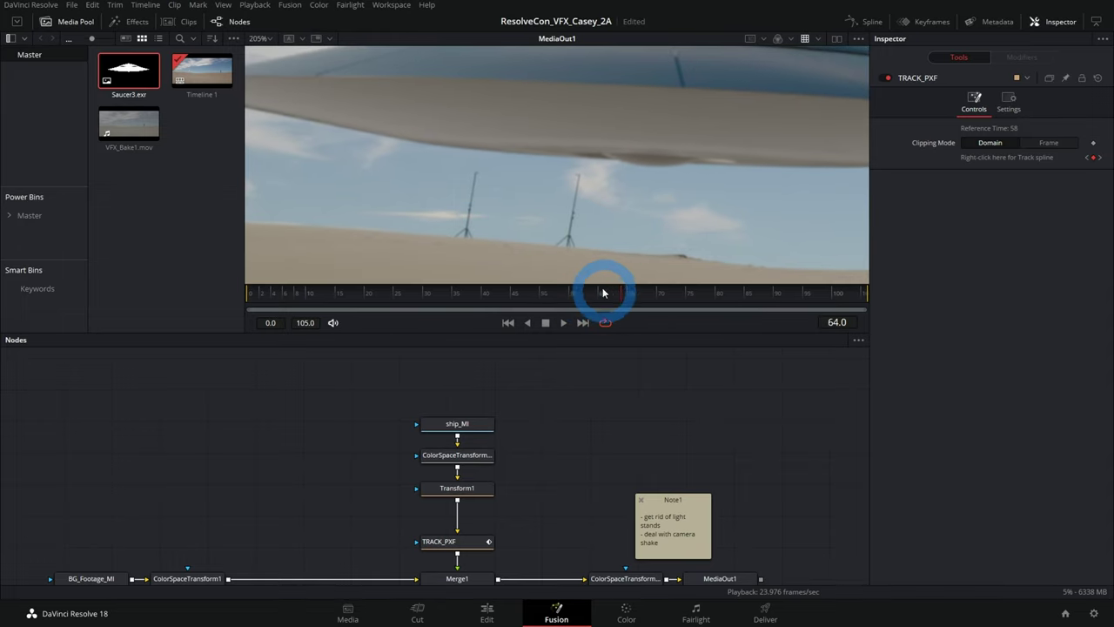
scroll(608, 211, "down", 5)
scroll(608, 211, "right", 5)
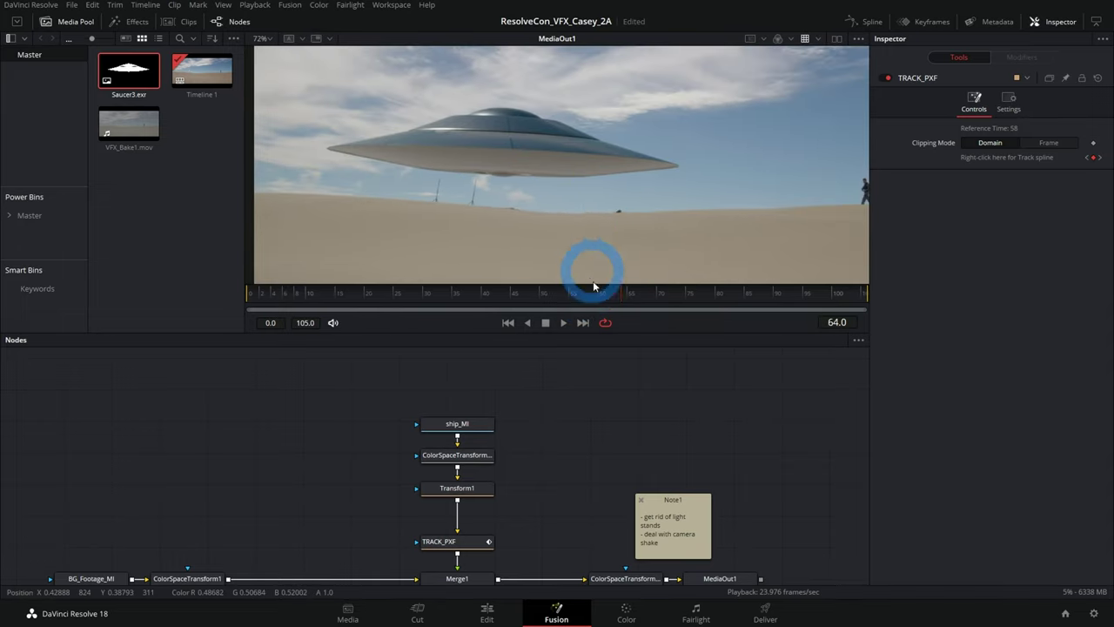
scroll(606, 236, "down", 2)
scroll(598, 206, "down", 2)
scroll(598, 205, "right", 2)
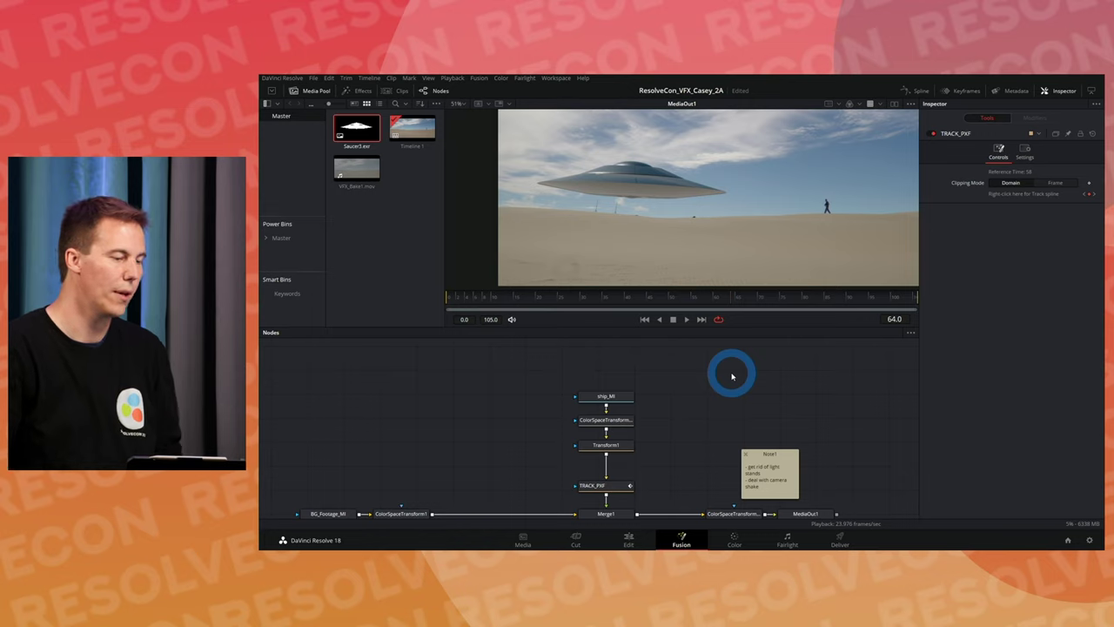
- Move ship_MI and its ColorSpaceTransform up together to make room for another node above Transform1
left_click(723, 364)
left_click(694, 402)
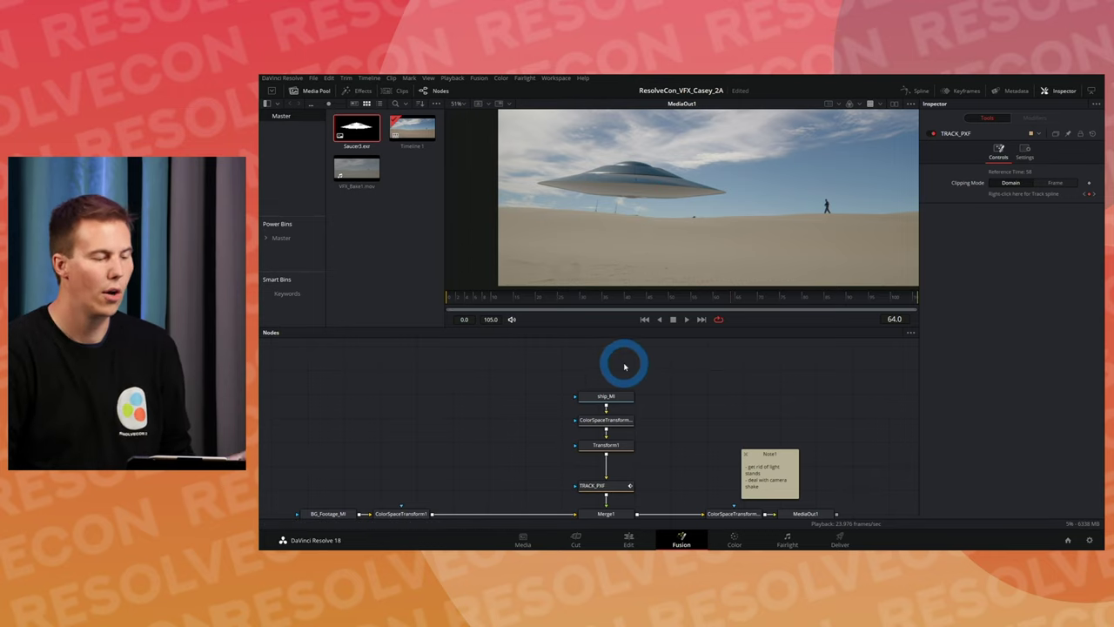
left_click_drag(673, 462, 622, 427)
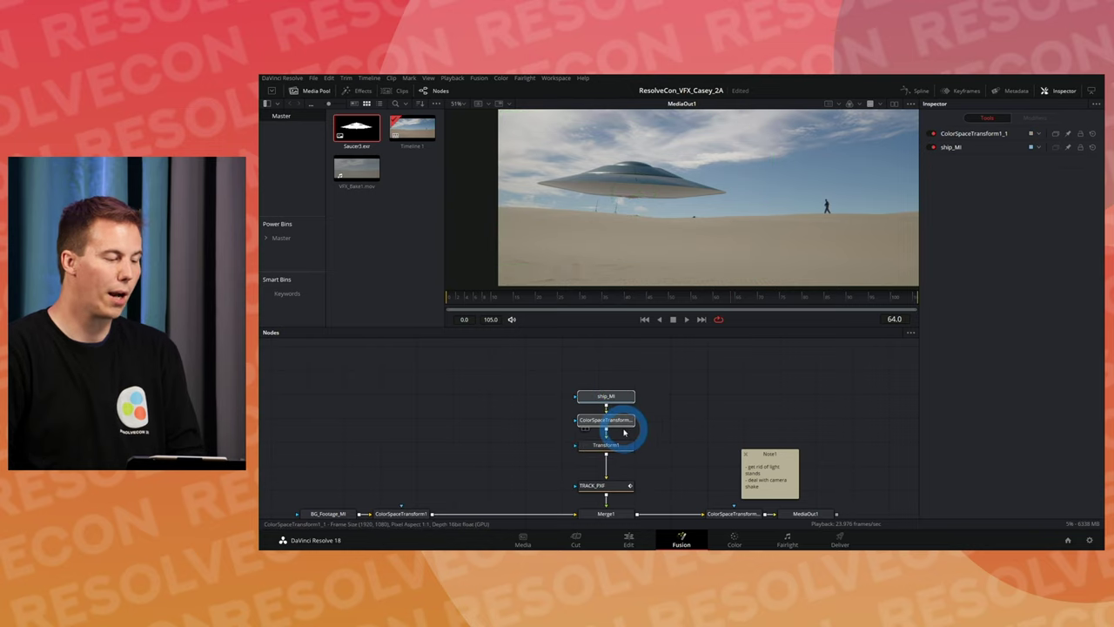
left_click_drag(621, 419, 628, 392)
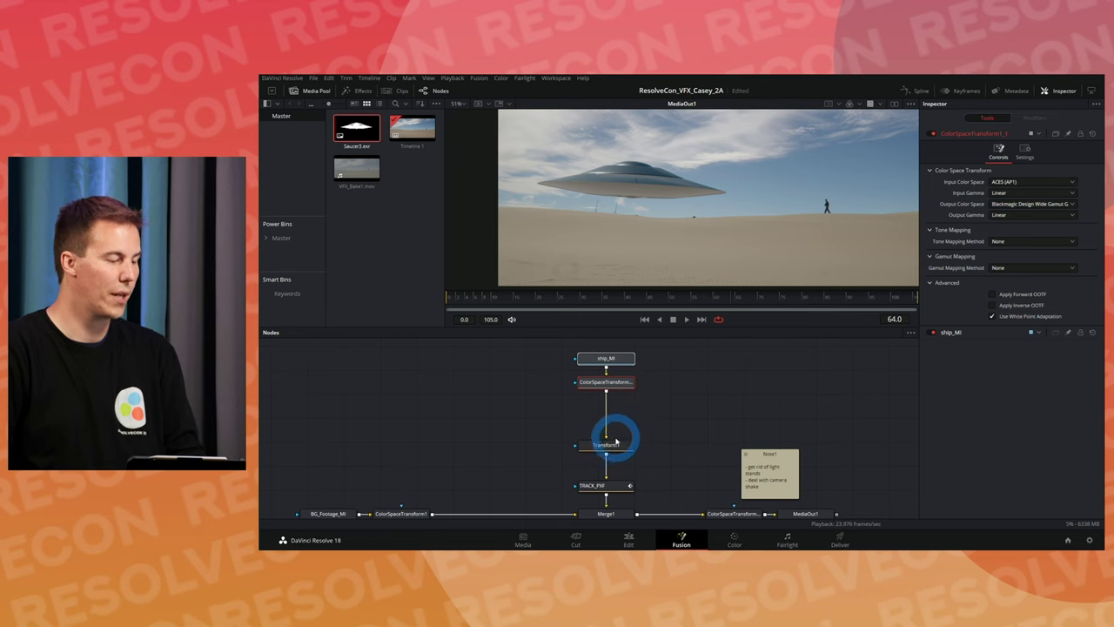
- Insert a Crop node between the ship's ColorSpaceTransform and Transform1, and play back the composite
left_click(615, 401)
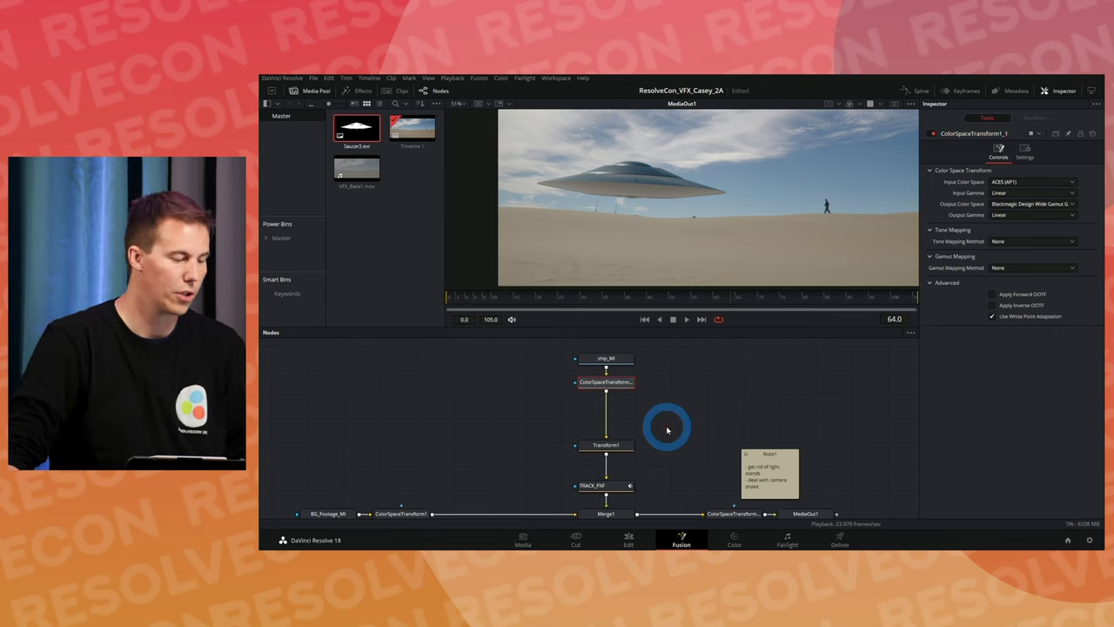
key("shift+space")
type("crop")
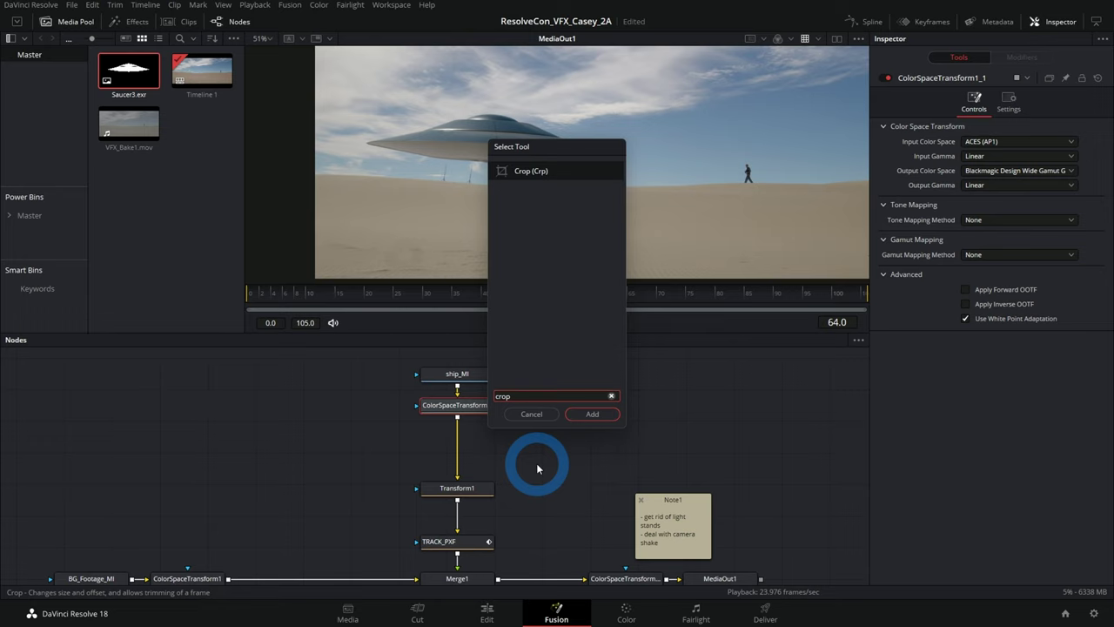
key("Return")
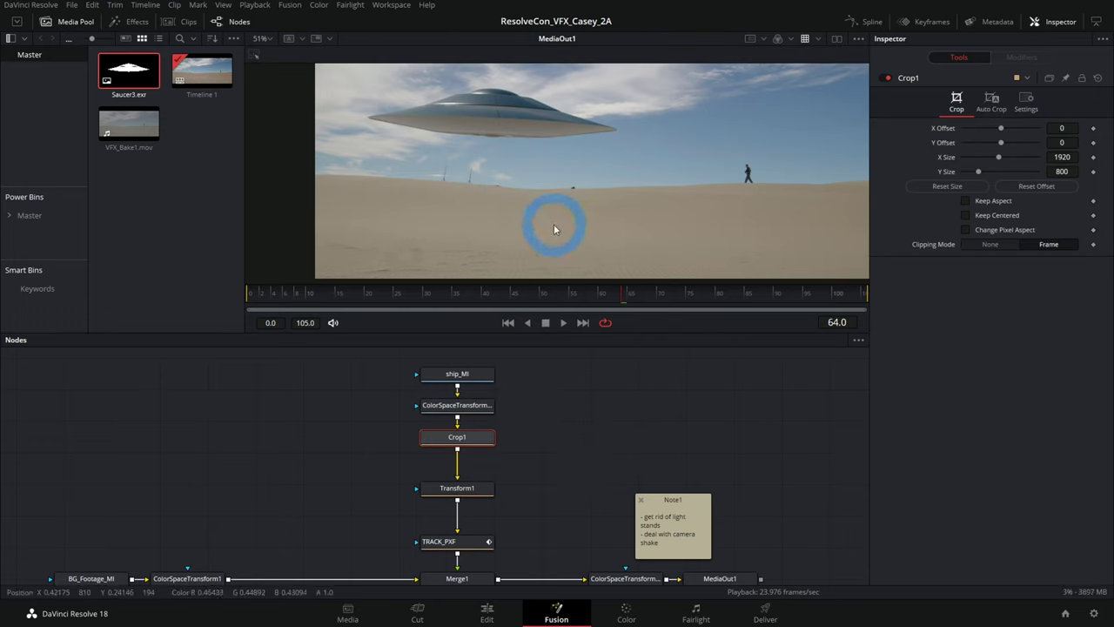
left_click(563, 323)
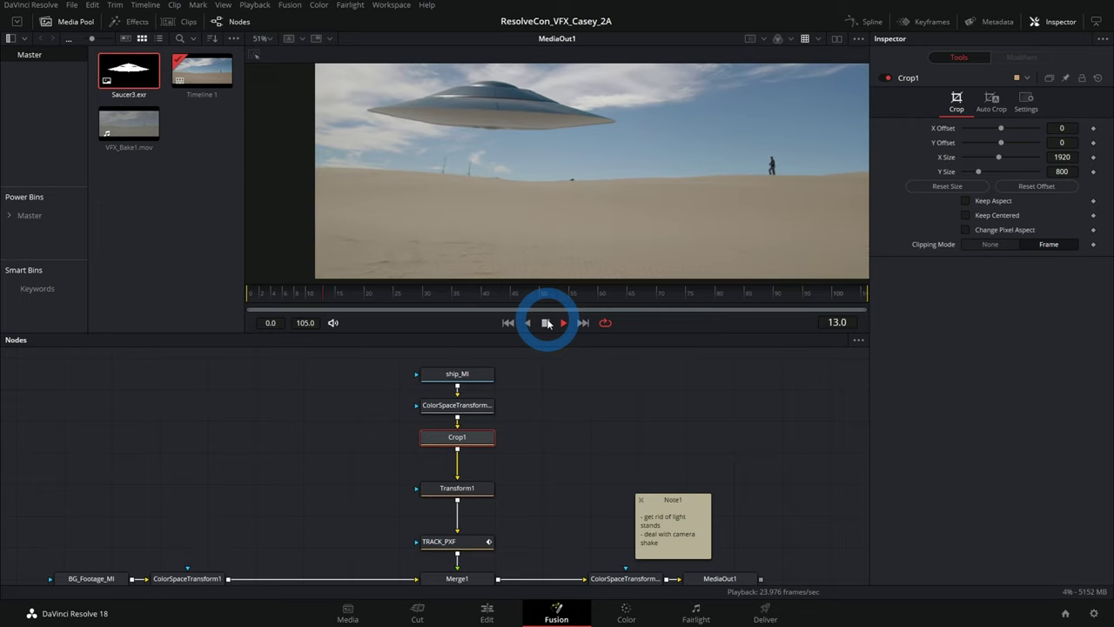
- Stop playback and compare the saucer image at the ship's ColorSpaceTransform and at Crop1 to examine how the frame is cropped
left_click(546, 322)
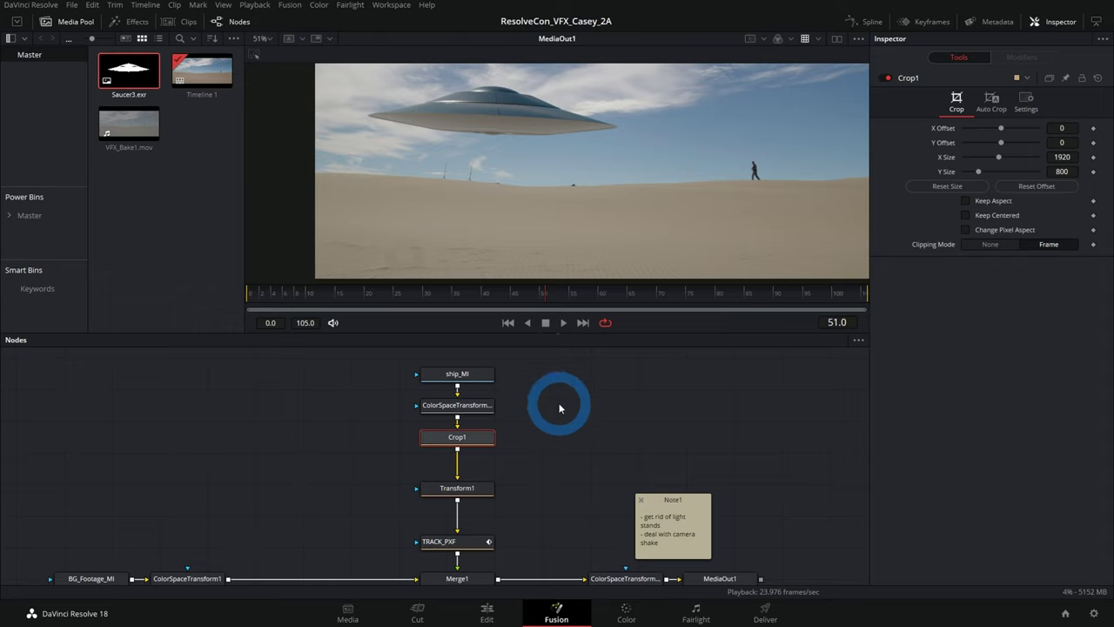
left_click(484, 441)
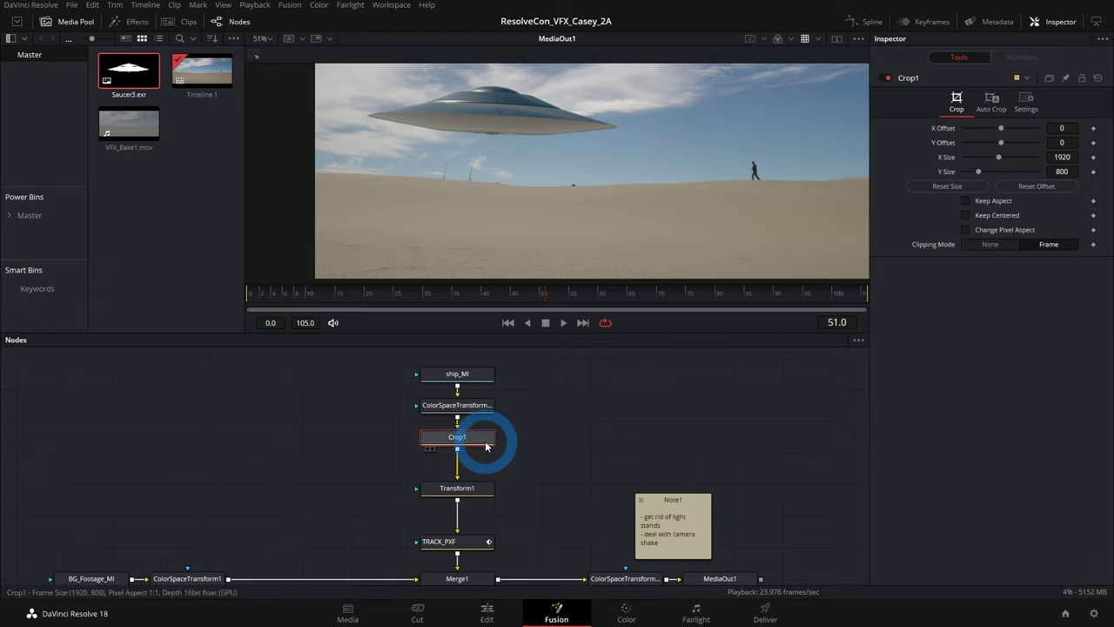
key("1")
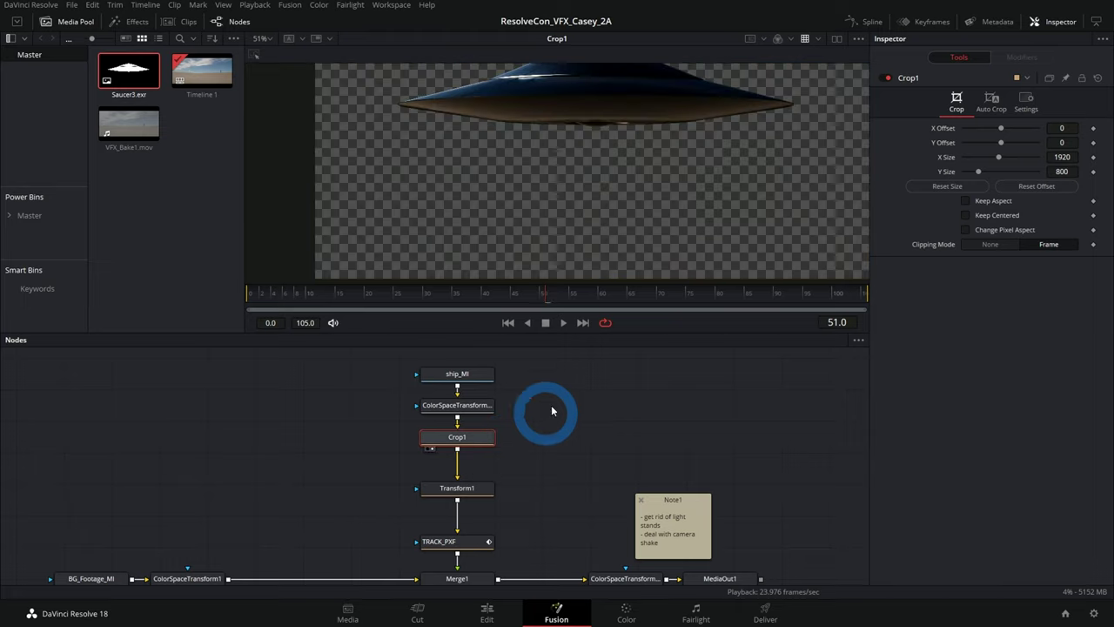
left_click(483, 414)
key("1")
scroll(626, 179, "down", 2)
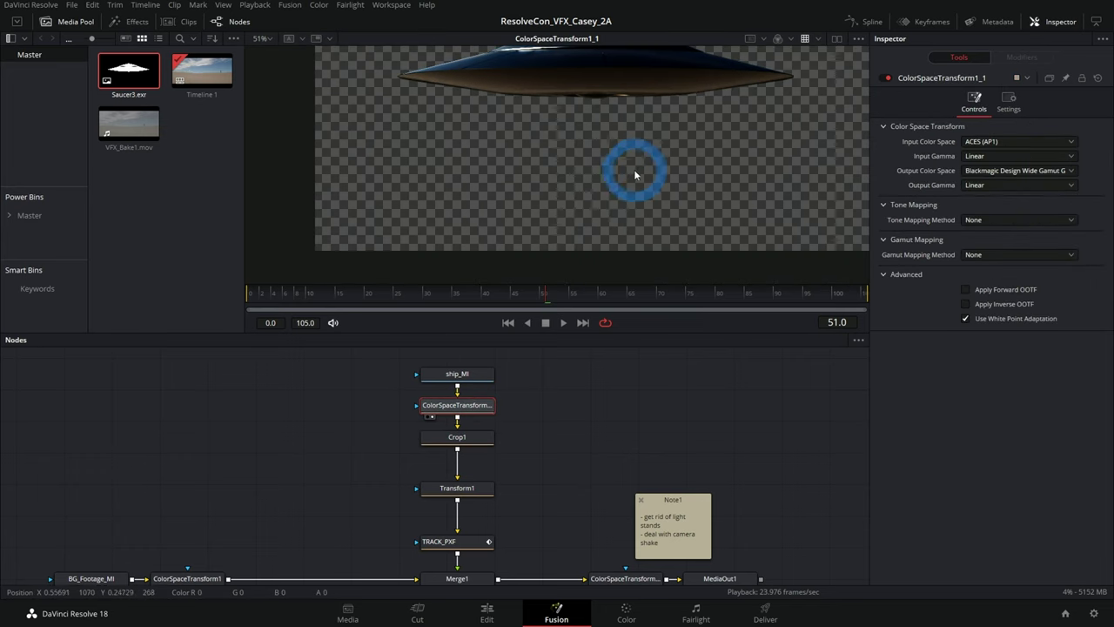
scroll(635, 140, "down", 3)
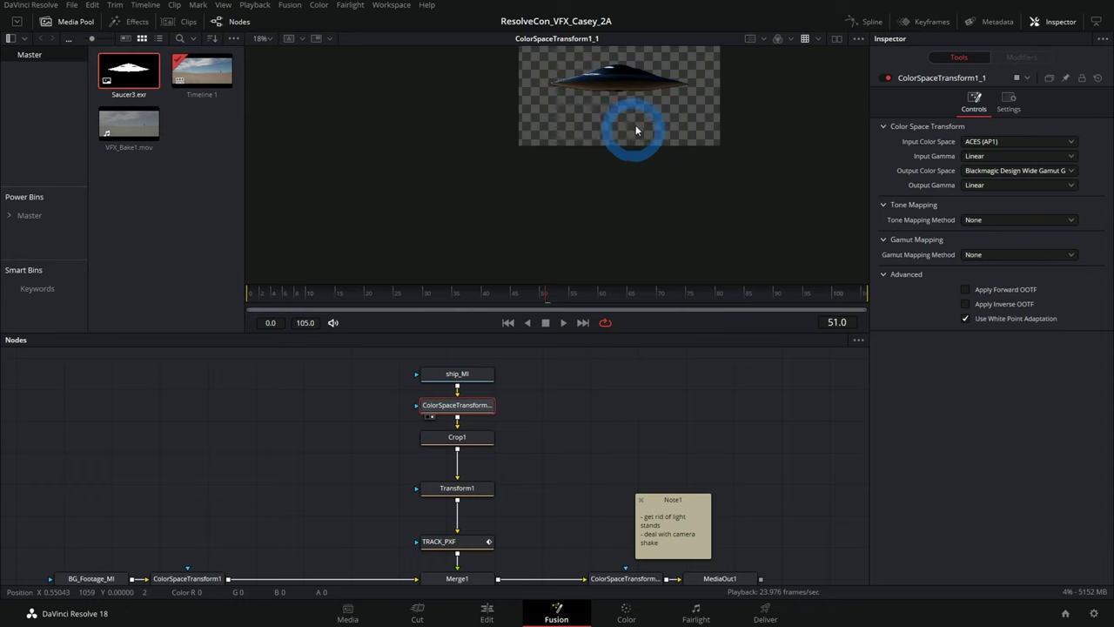
left_click_drag(602, 163, 705, 222)
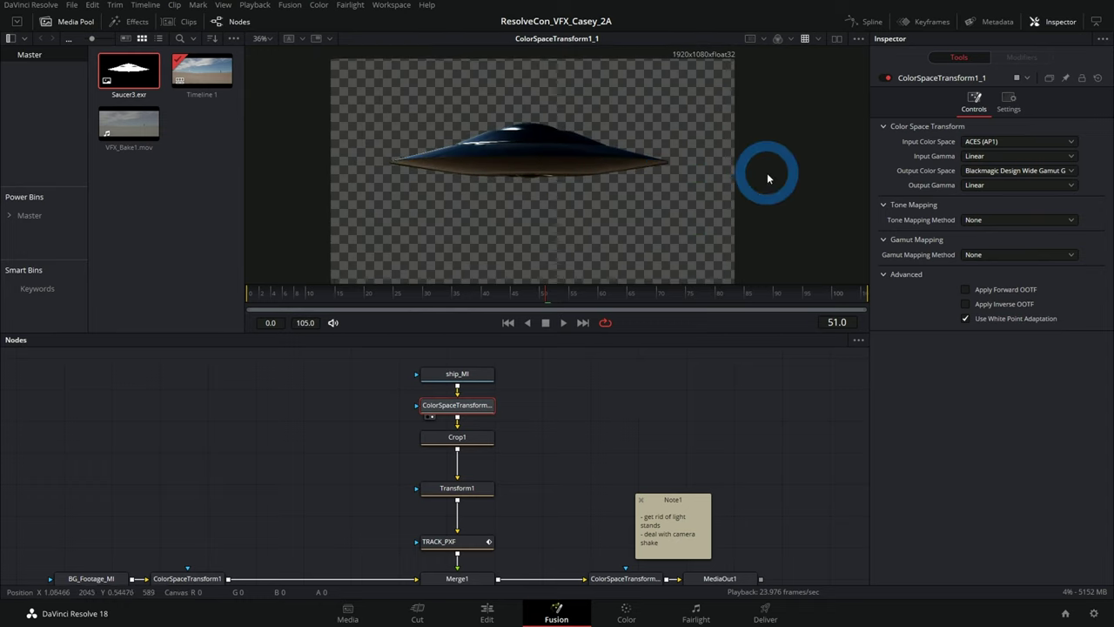
left_click(473, 443)
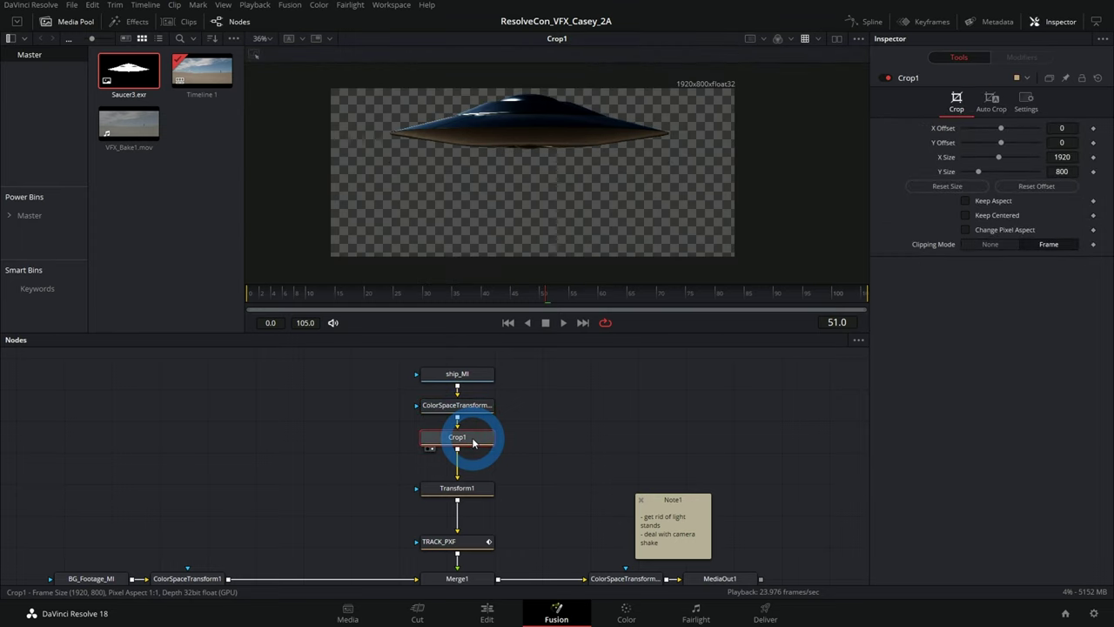
left_click(393, 112)
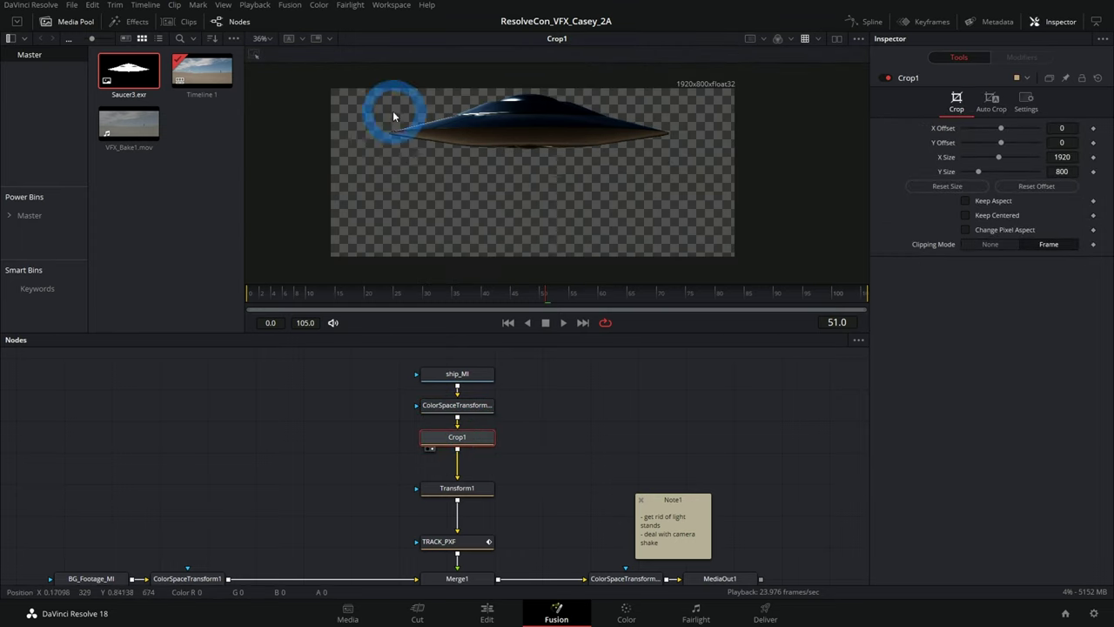
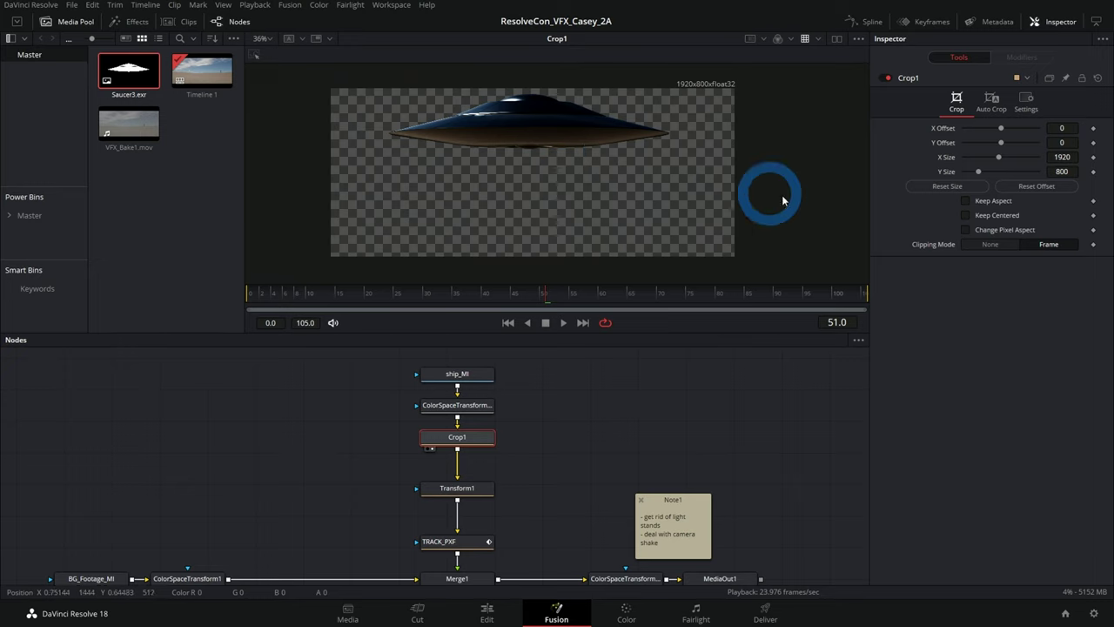
- Set Crop1's X Offset to -20 and Y Offset to 210, and view the saucer up close in the MediaOut1 composite
left_click_drag(1001, 129, 1009, 143)
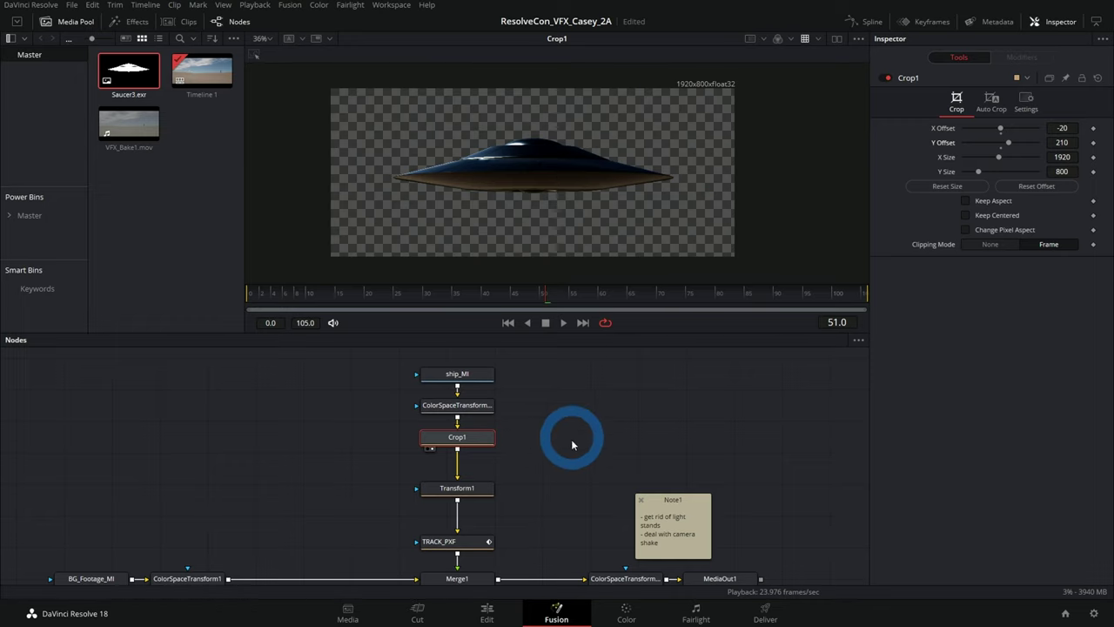
left_click_drag(568, 474, 539, 436)
left_click(689, 541)
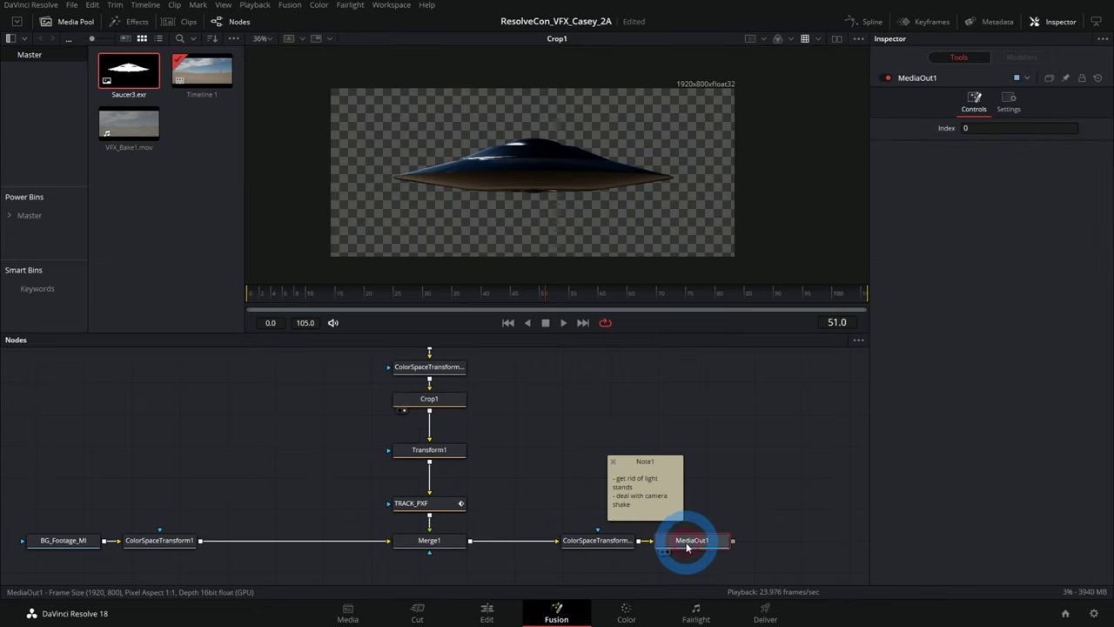
key("1")
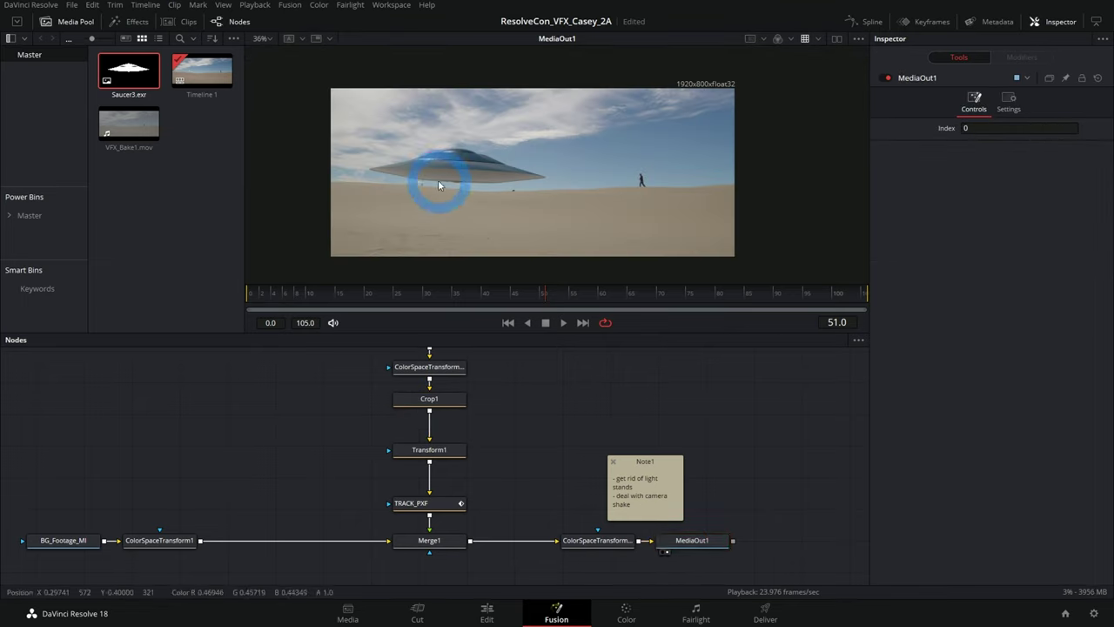
scroll(436, 177, "up", 2)
scroll(436, 177, "up", 1)
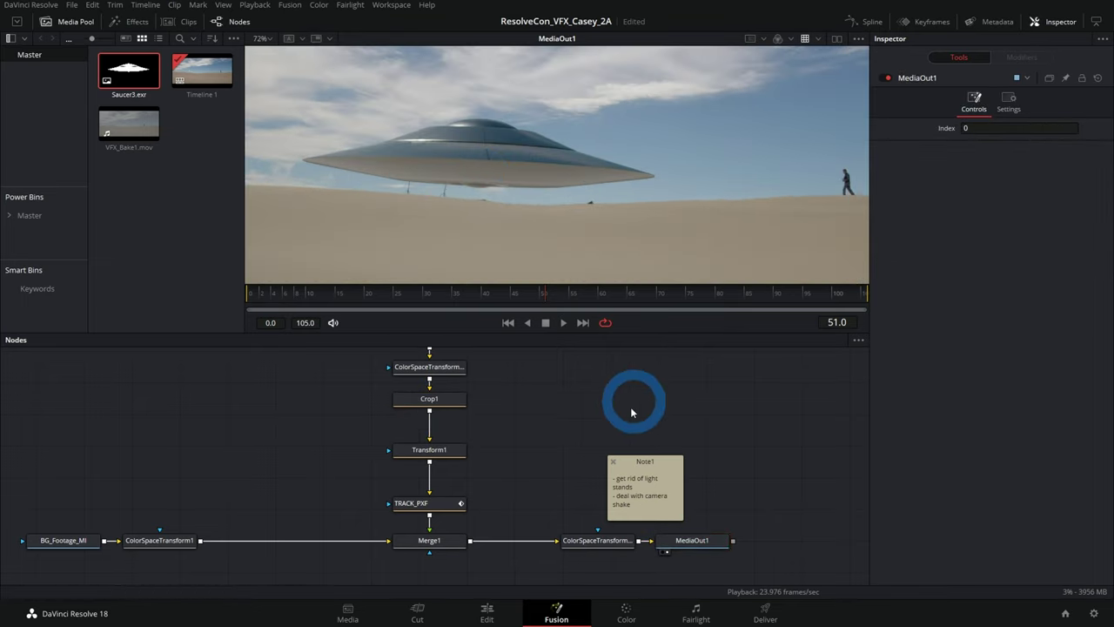
- Shrink the saucer with Transform1 to a size of about 0.51 and reposition its center at about X 0.298, Y 0.516
left_click(455, 458)
left_click_drag(472, 169, 450, 157)
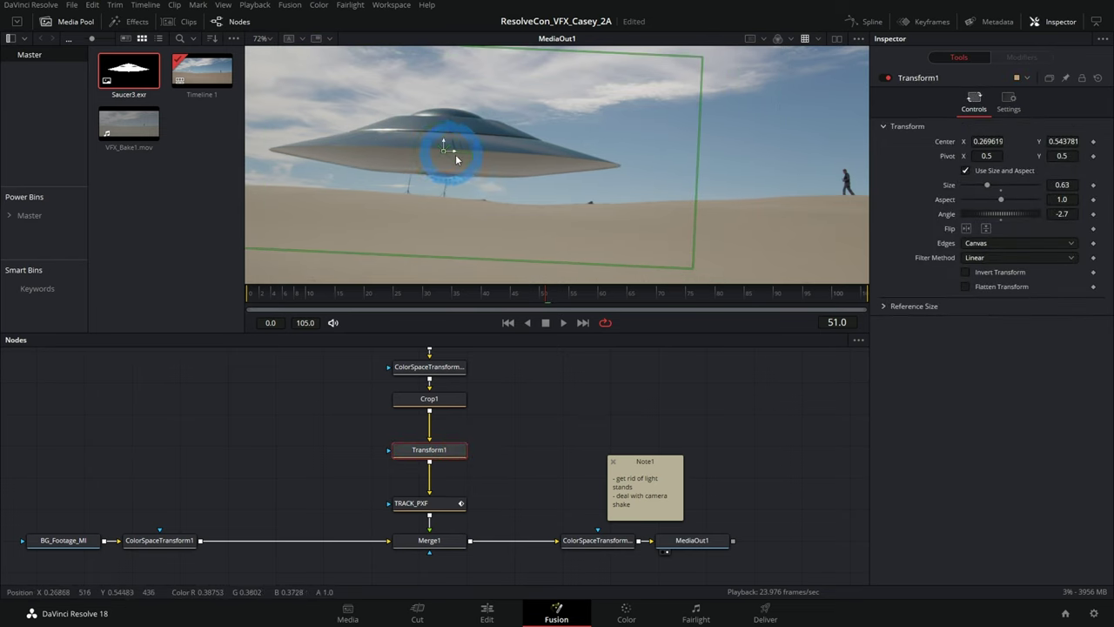
left_click_drag(696, 82, 554, 116)
left_click_drag(444, 148, 465, 159)
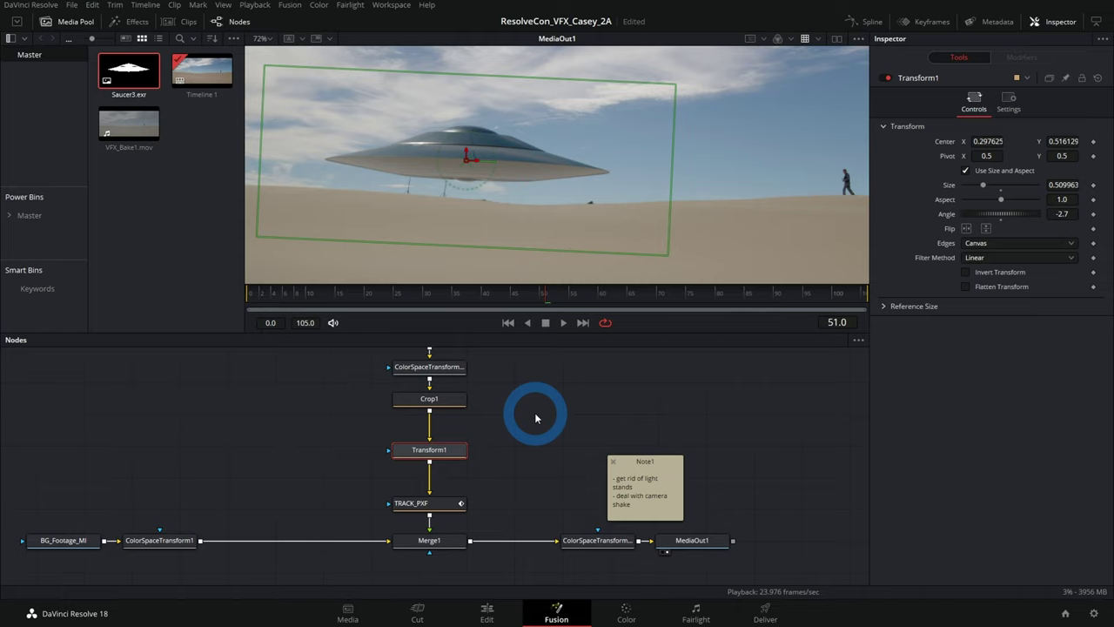
- View the ship branch node by node from ship_MI through its ColorSpaceTransform to Crop1 to examine each node's effect
scroll(567, 459, "up", 2)
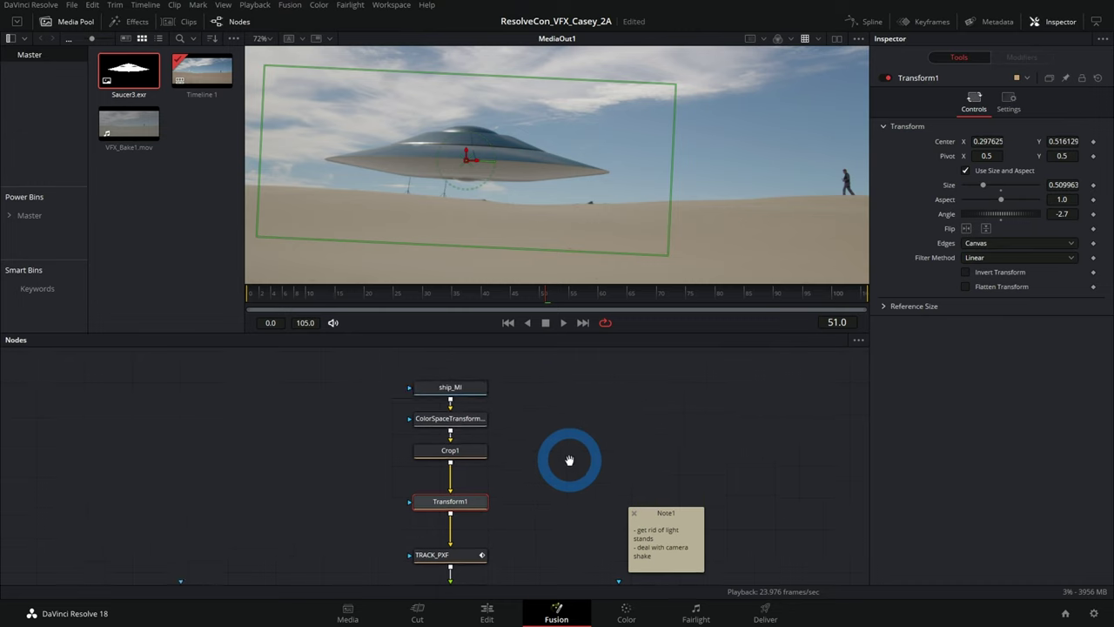
left_click(468, 393)
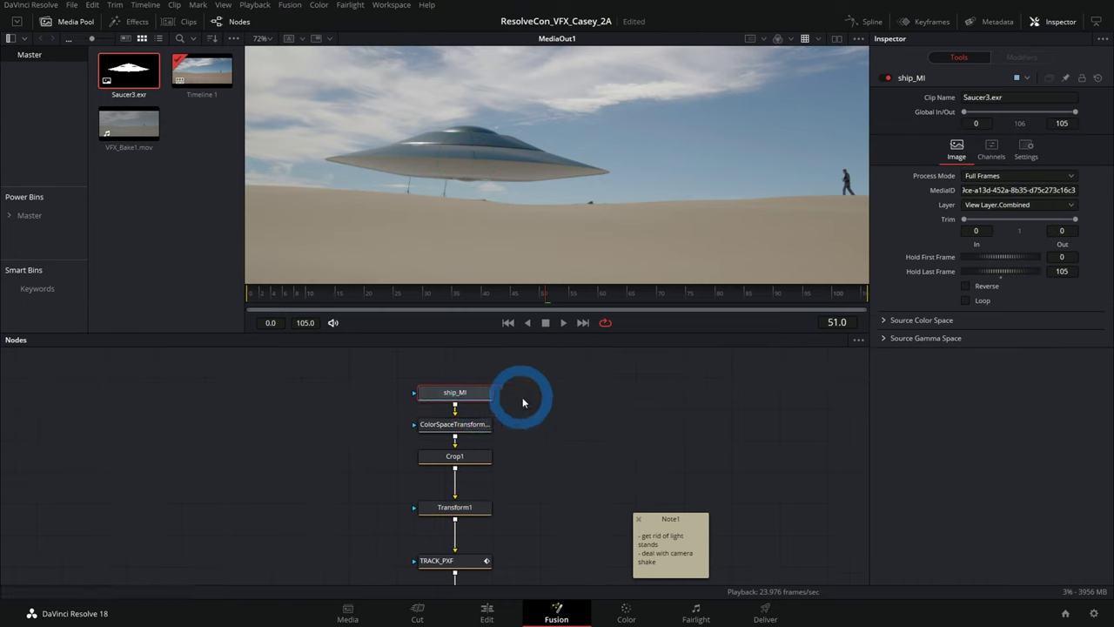
key("1")
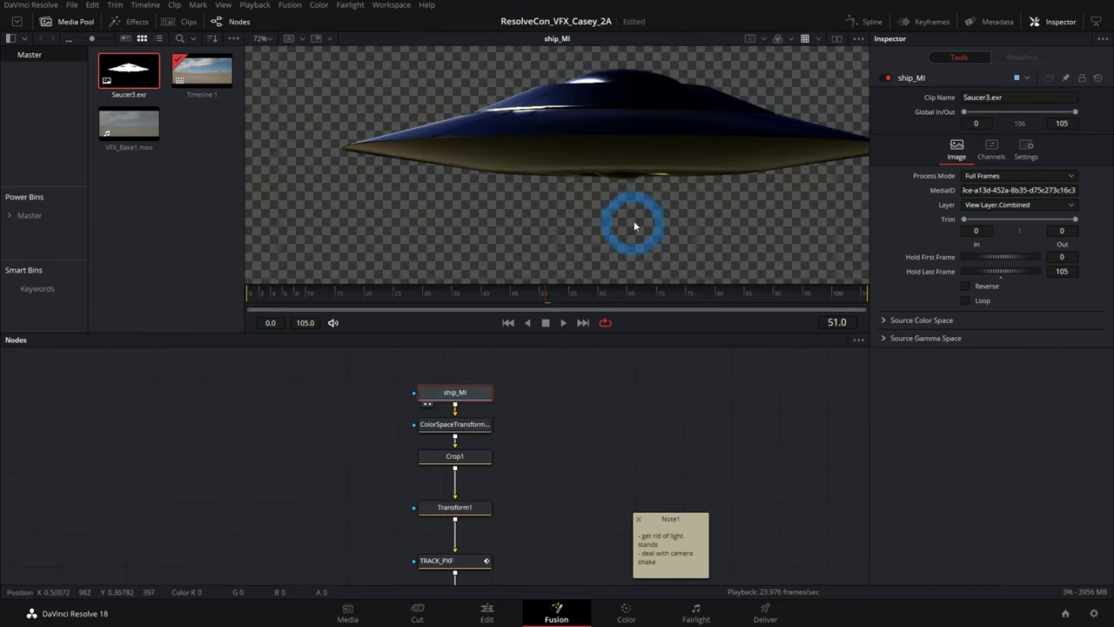
scroll(639, 225, "down", 2)
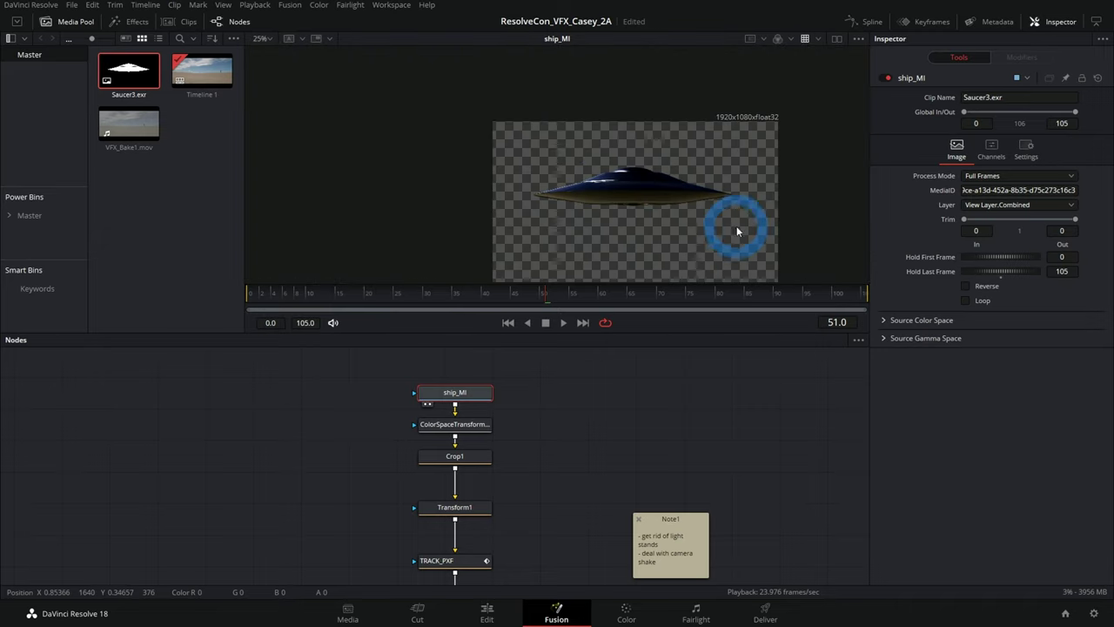
left_click(487, 424)
key("1")
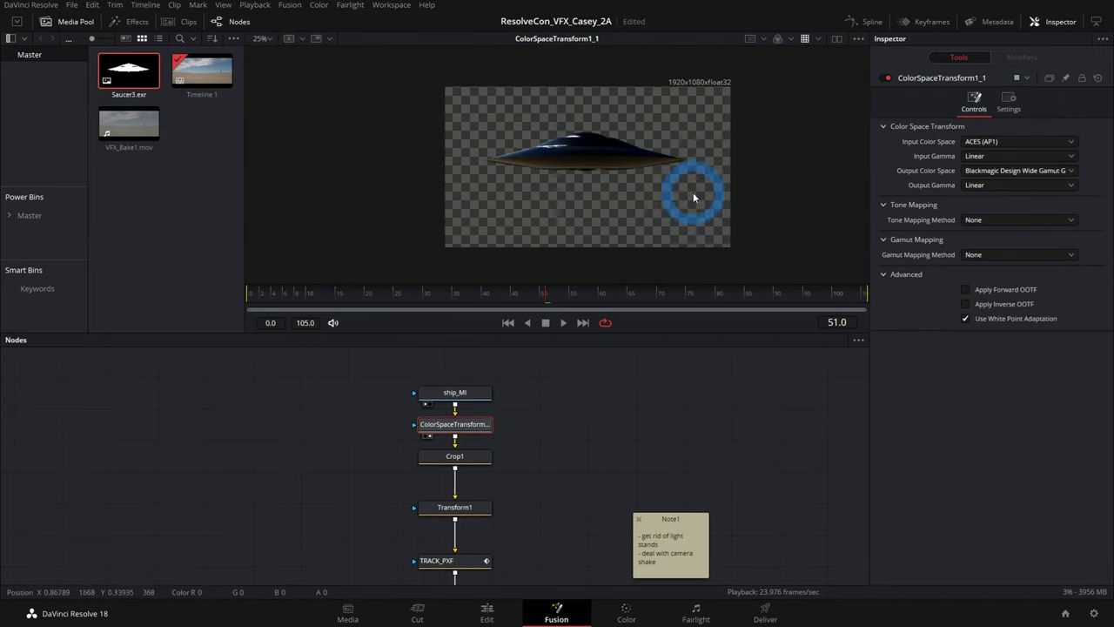
key("1")
key("1")
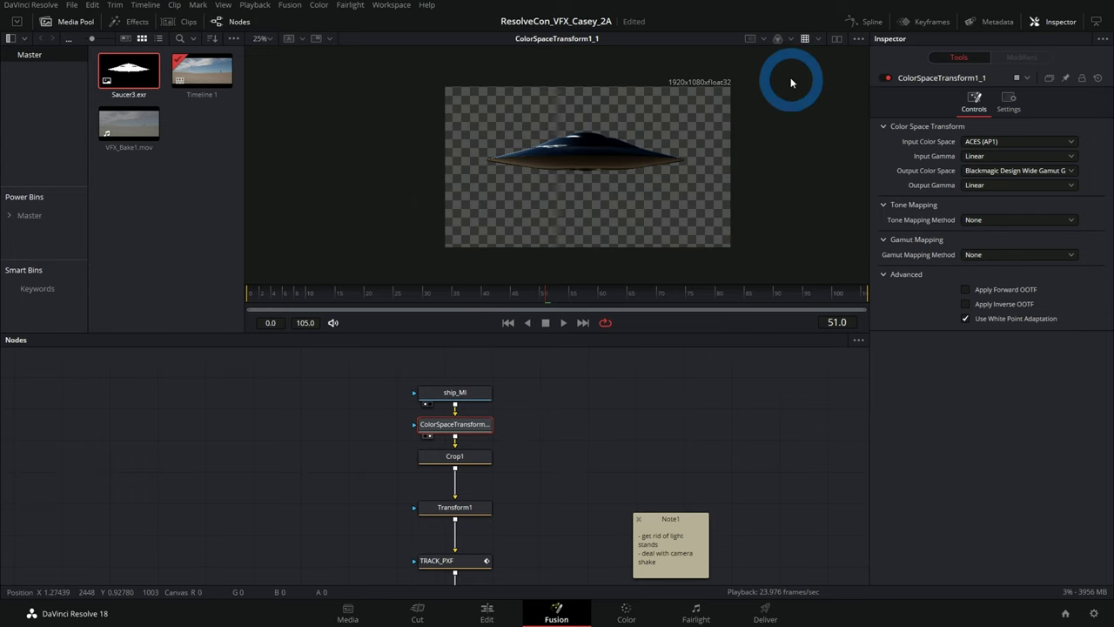
left_click(461, 455)
key("1")
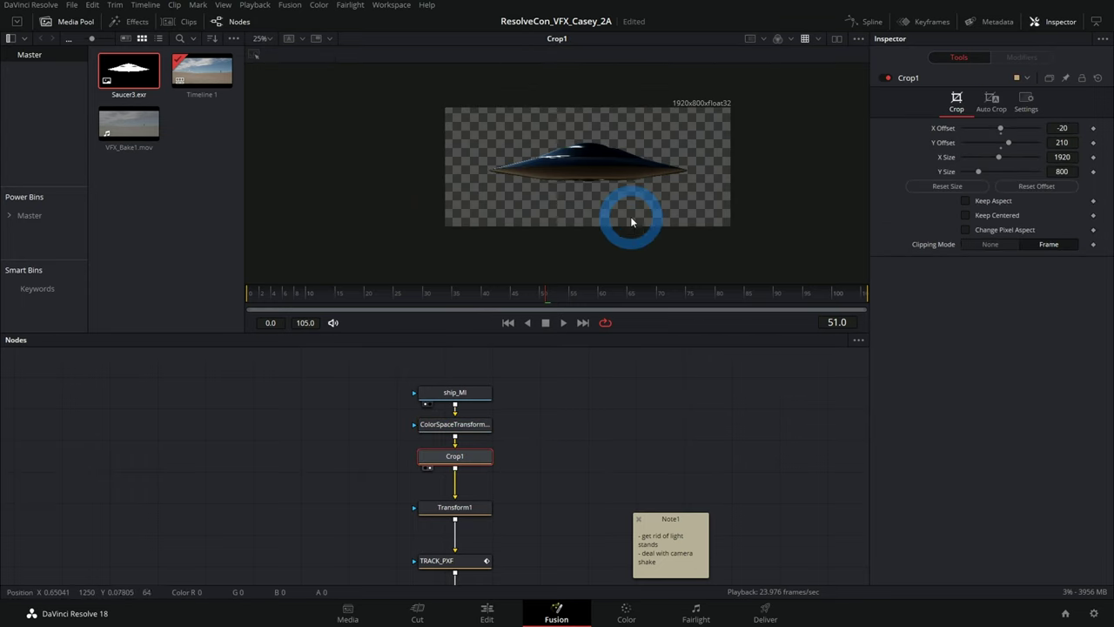
- View Transform1, TRACK_PXF, Merge1 and MediaOut1 in turn to examine how the saucer is placed, tracked and composited
left_click(470, 508)
key("1")
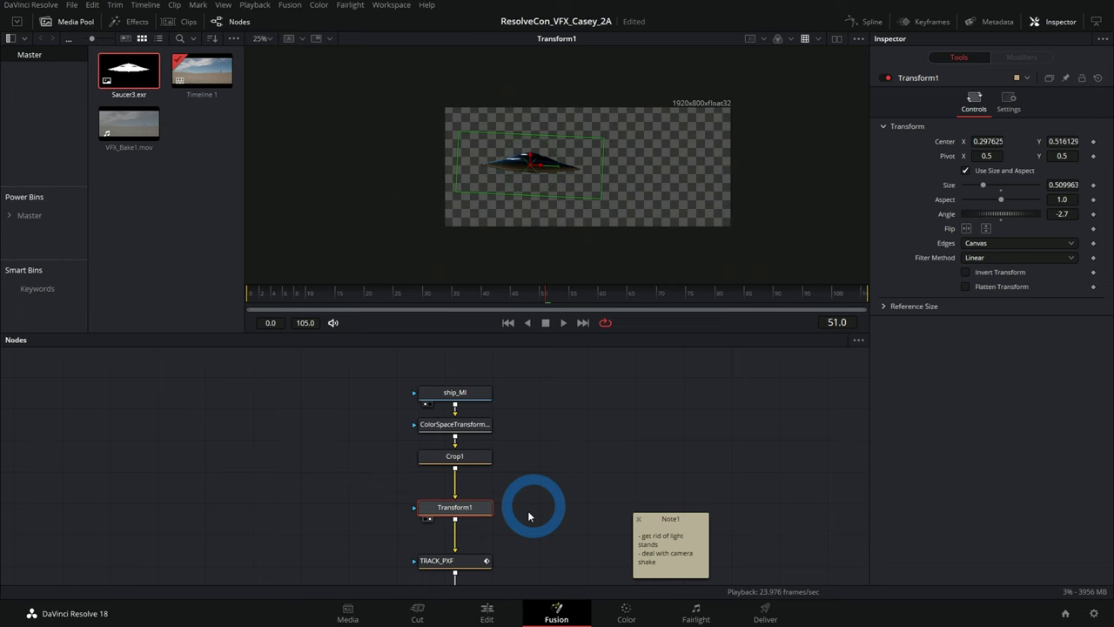
left_click(473, 560)
key("1")
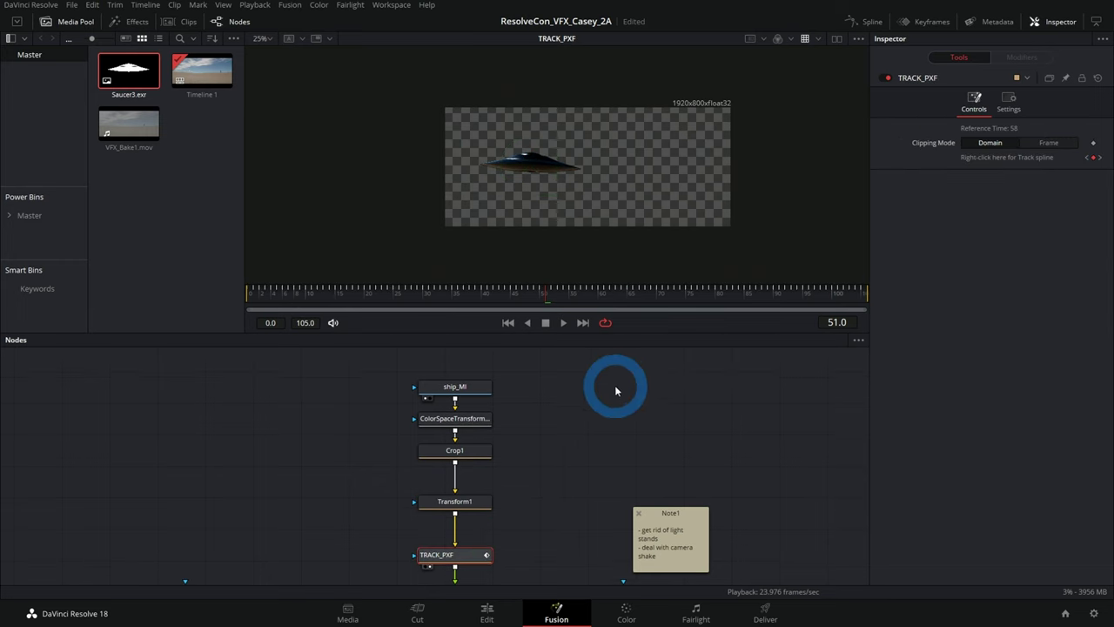
scroll(589, 416, "down", 2)
left_click(463, 544)
key("1")
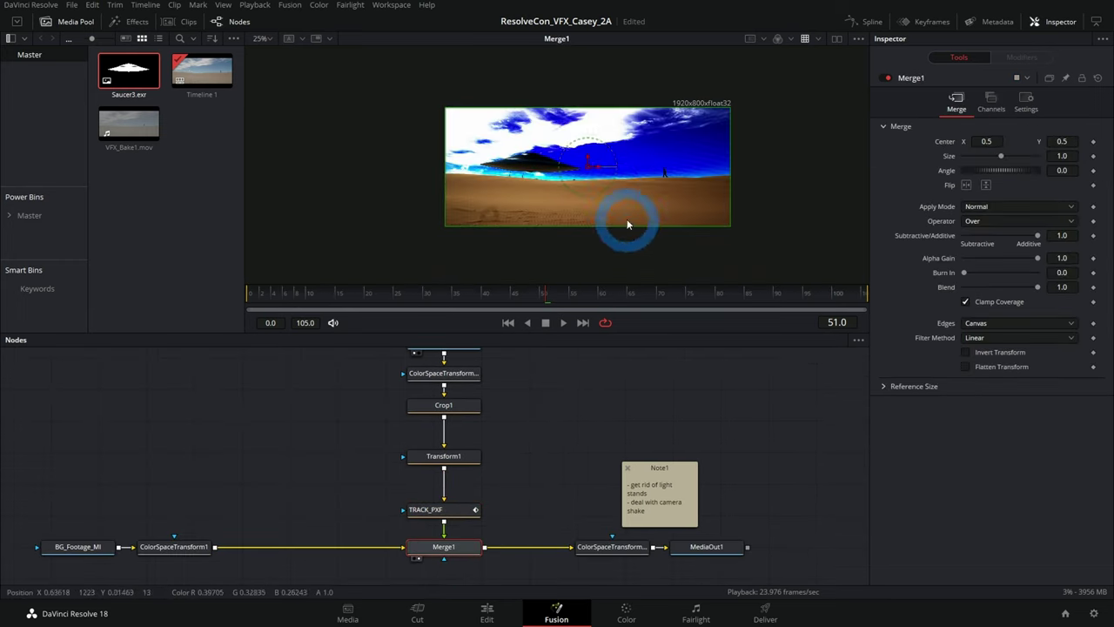
left_click_drag(703, 547, 604, 209)
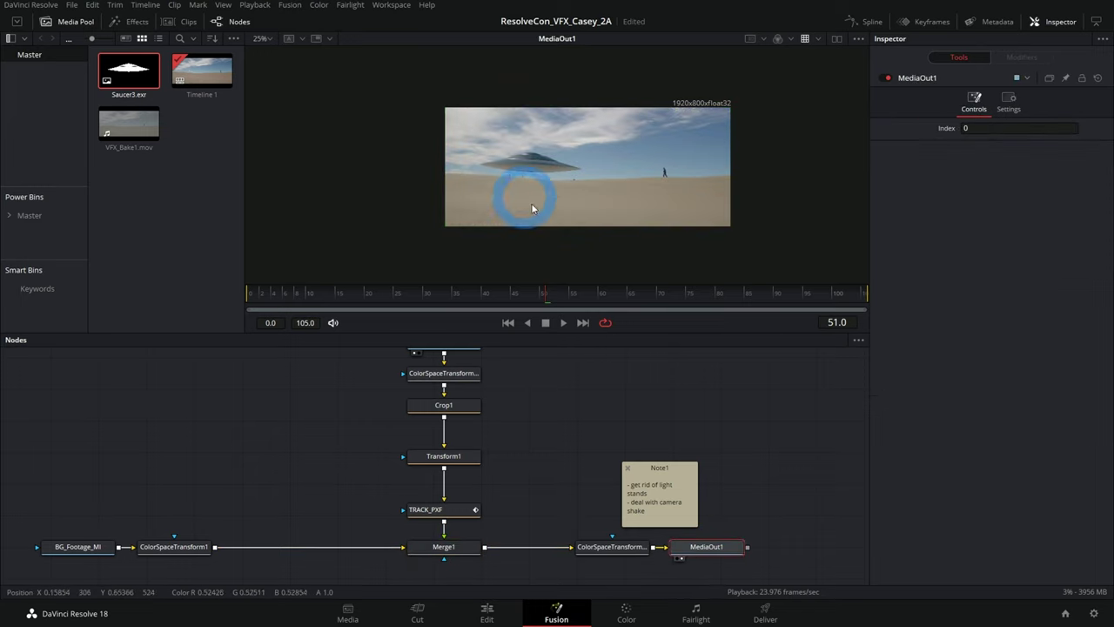
scroll(596, 180, "up", 3)
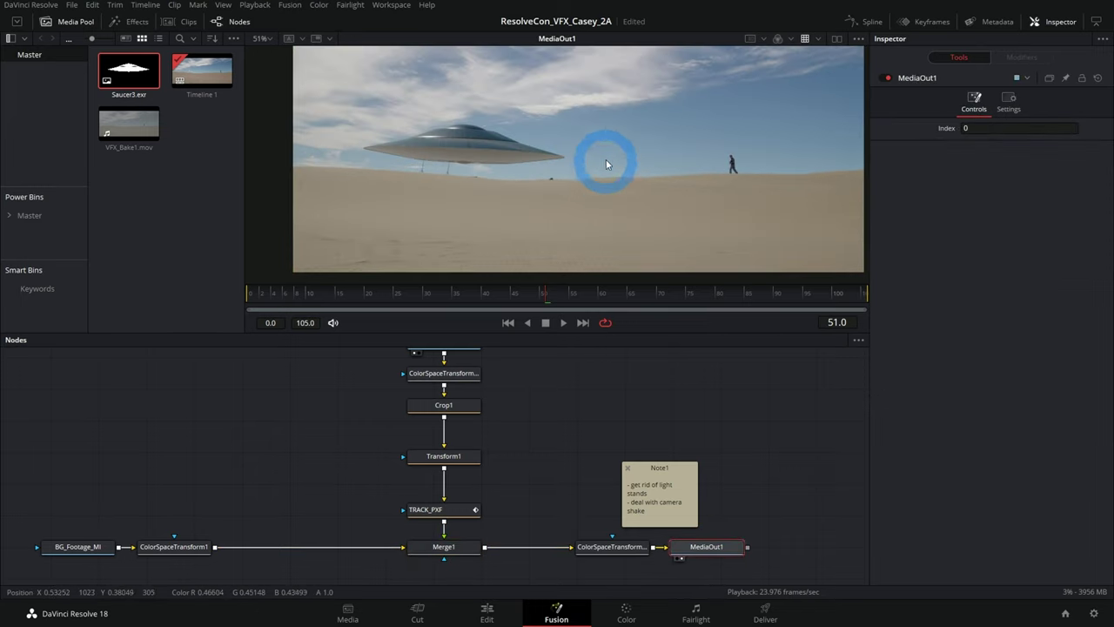
scroll(609, 161, "down", 2)
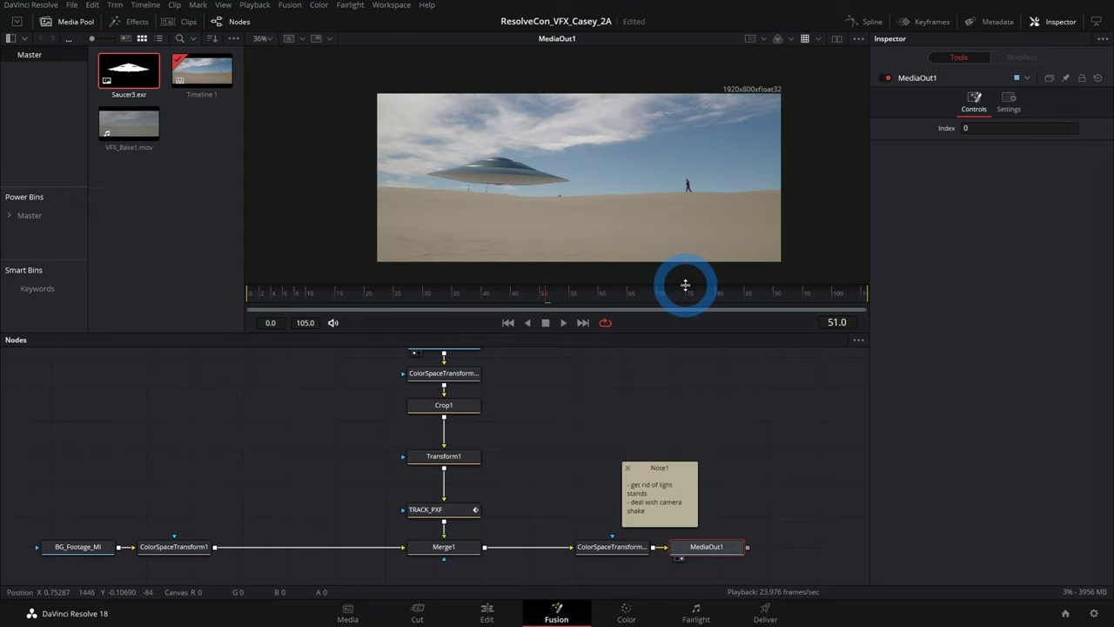
- Delete the "deal with camera shake" line from Note1, leaving only "get rid of light stands"
left_click(649, 510)
left_click_drag(633, 511, 628, 505)
key("BackSpace")
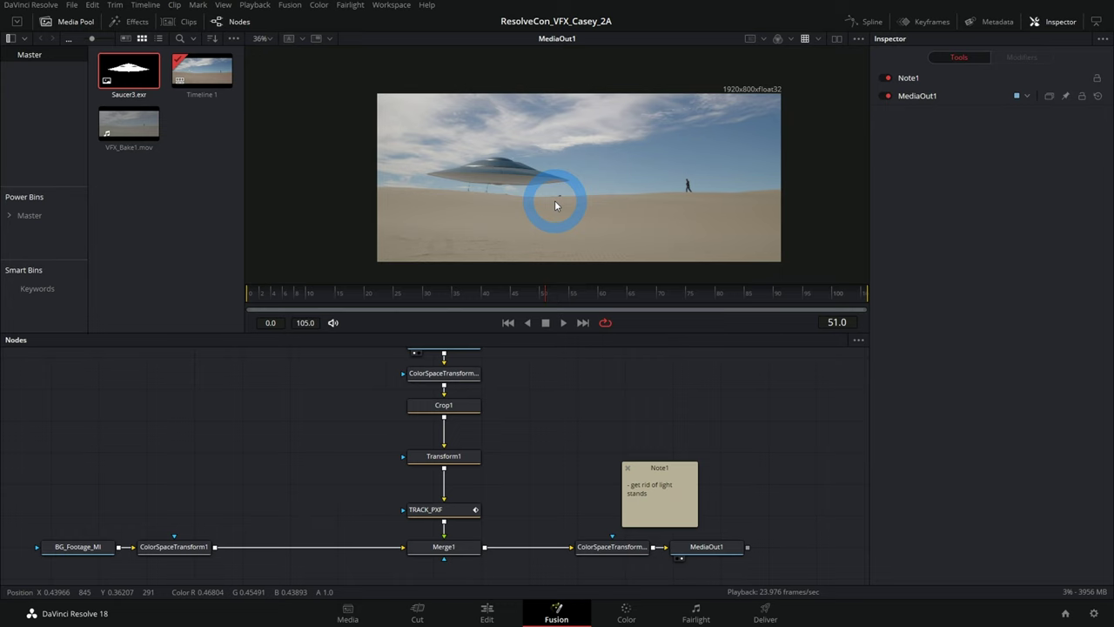
- Add an unconnected Time Speed node in the empty area above the background footage's ColorSpaceTransform1 and select it
left_click_drag(229, 473, 267, 460)
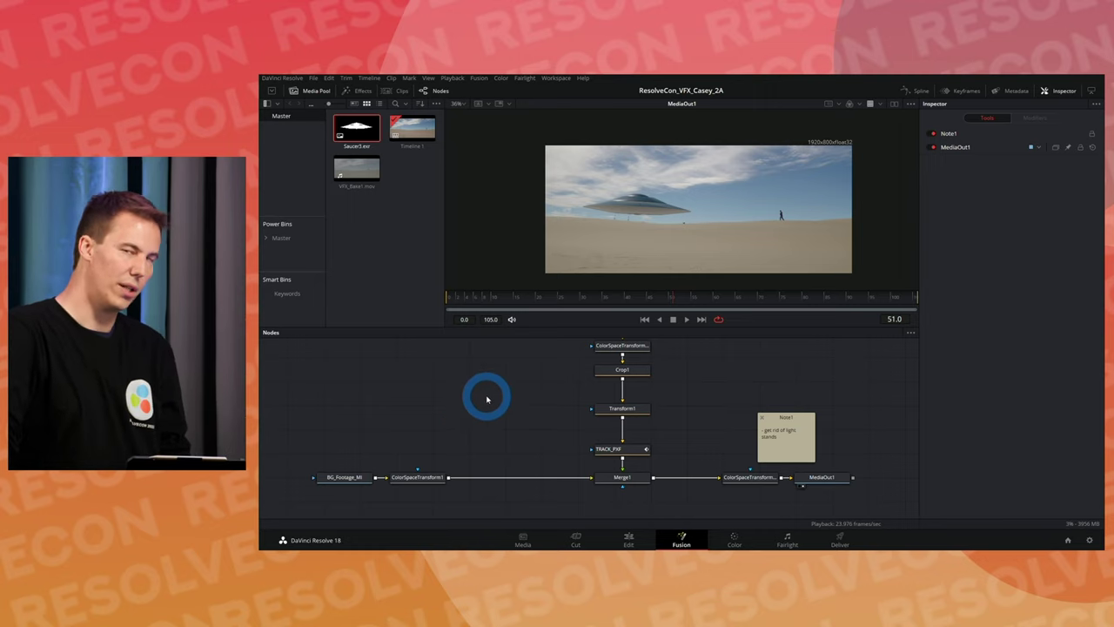
left_click(490, 414)
left_click(493, 409)
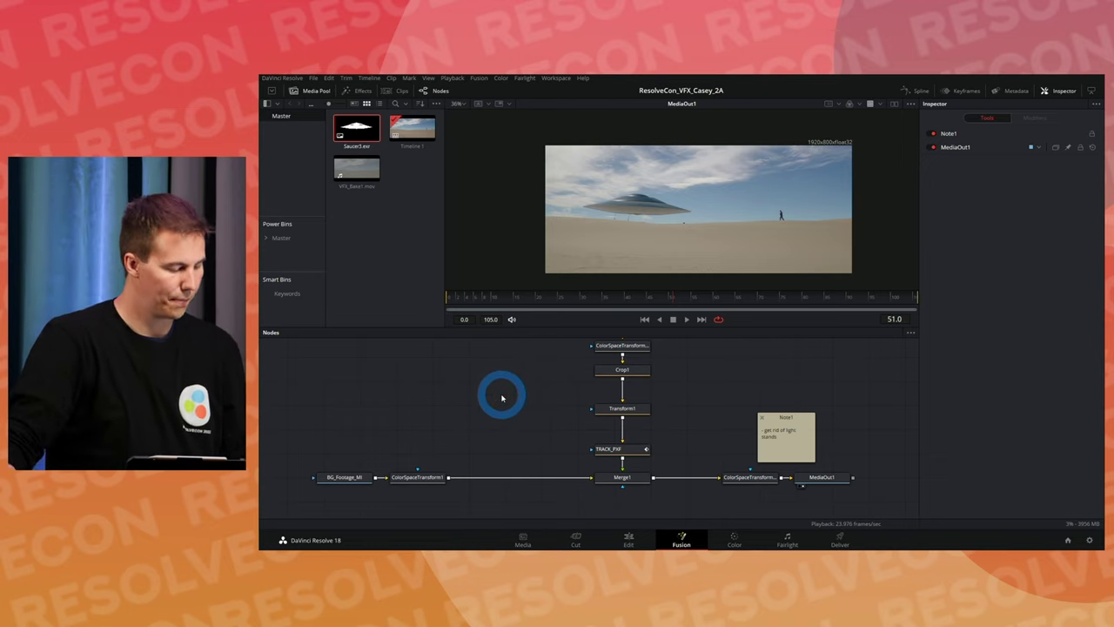
key("shift+space")
type("crop")
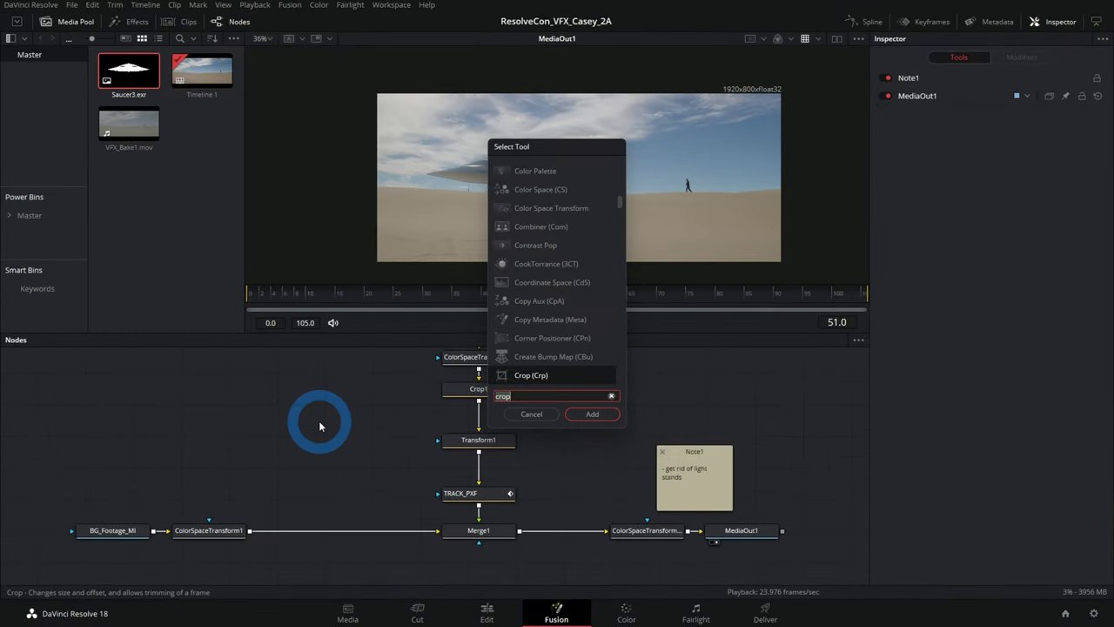
key("BackSpace")
key("BackSpace")
key("BackSpace")
key("BackSpace")
type("time")
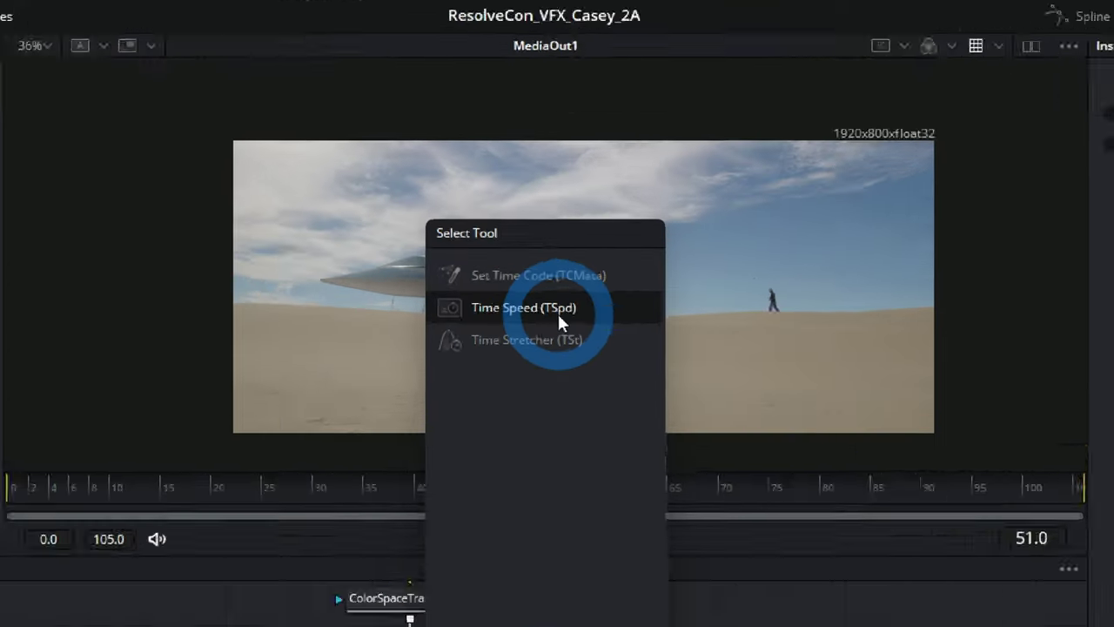
left_click(558, 318)
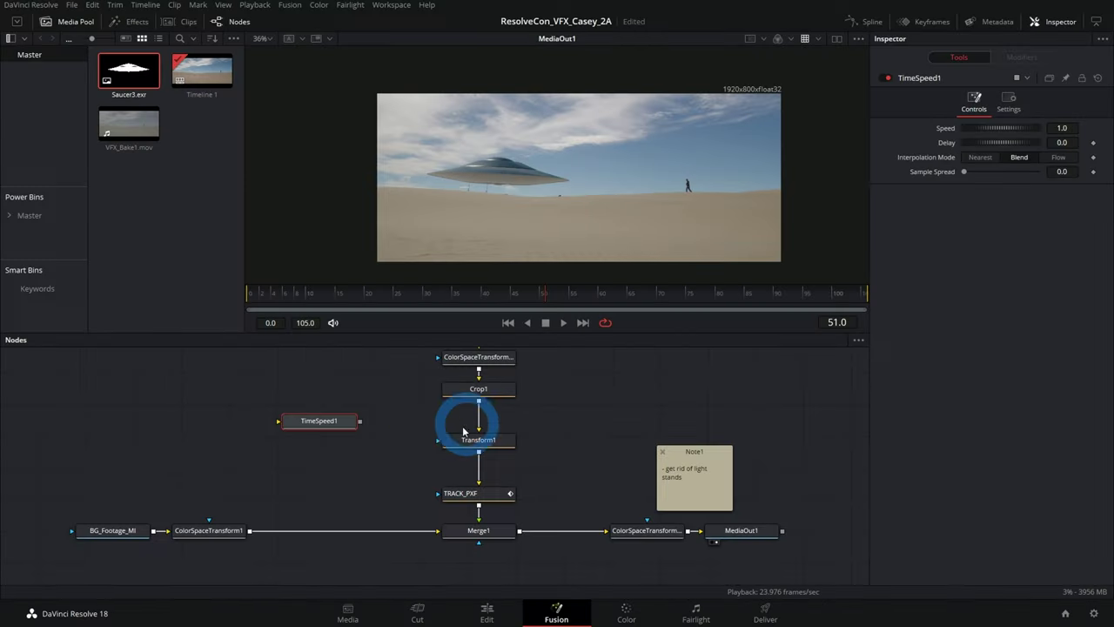
left_click(315, 425)
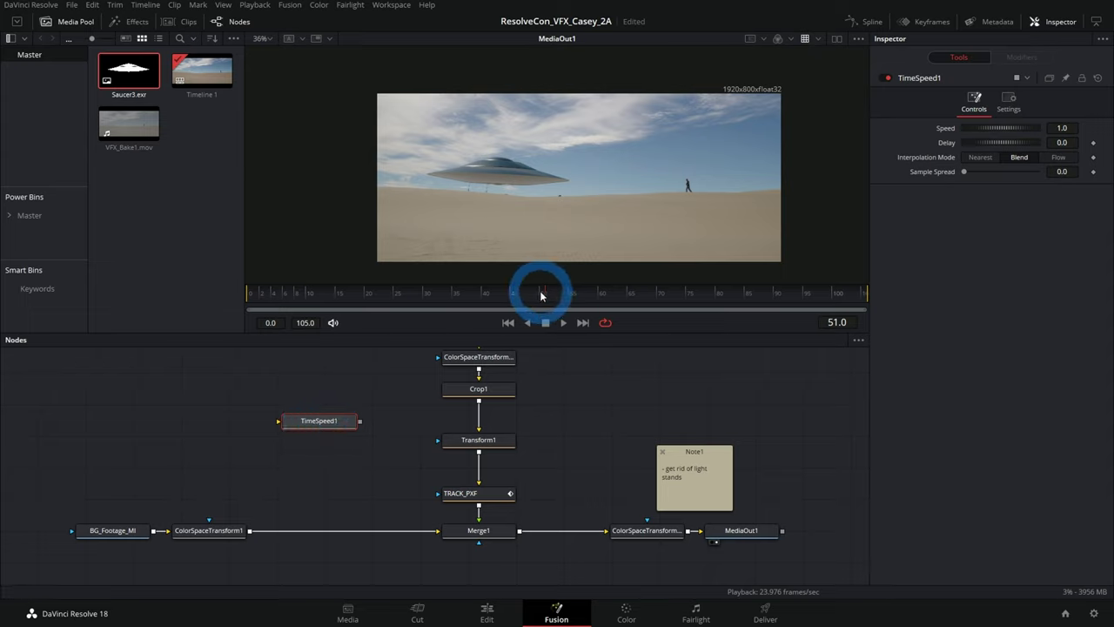
- Select TRACK_PXF to check its reference time and move the playhead to frame 58
left_click(577, 298)
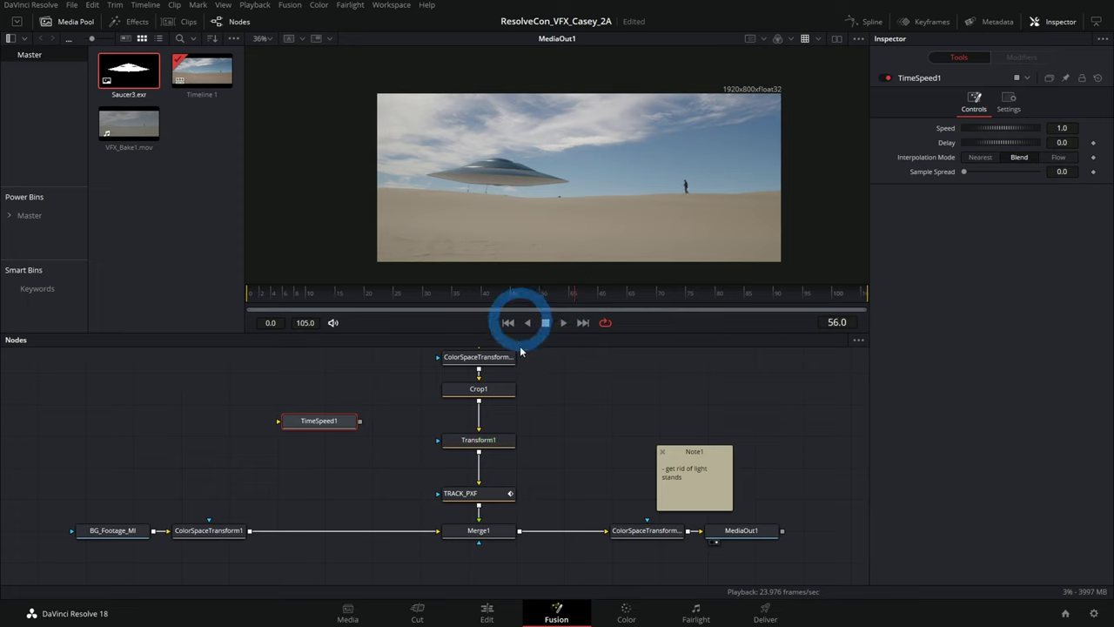
left_click(478, 502)
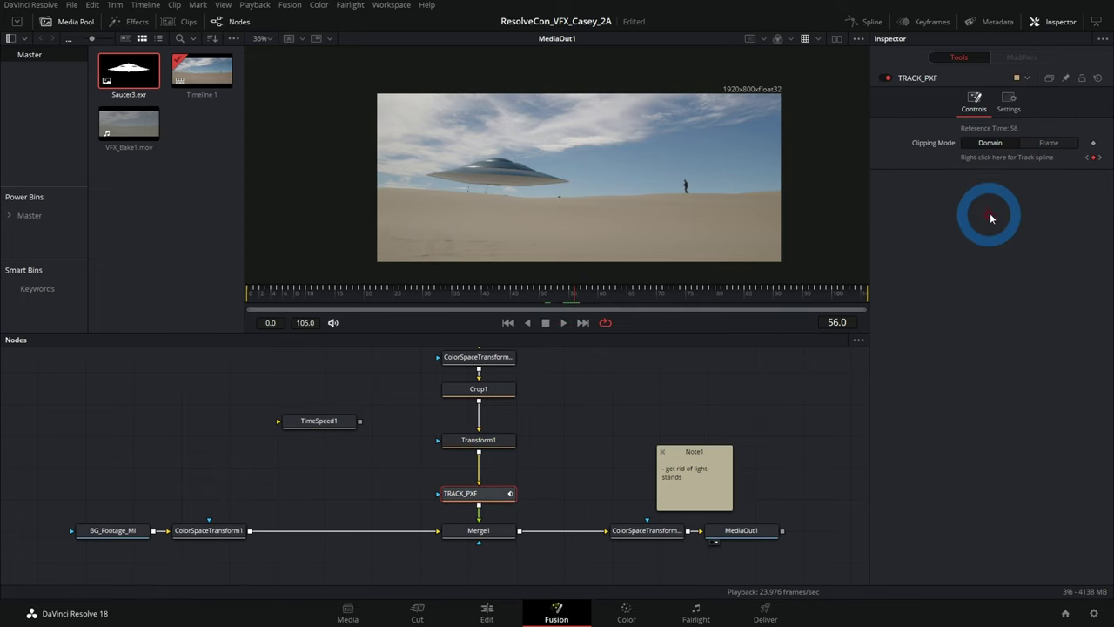
left_click_drag(567, 283, 588, 299)
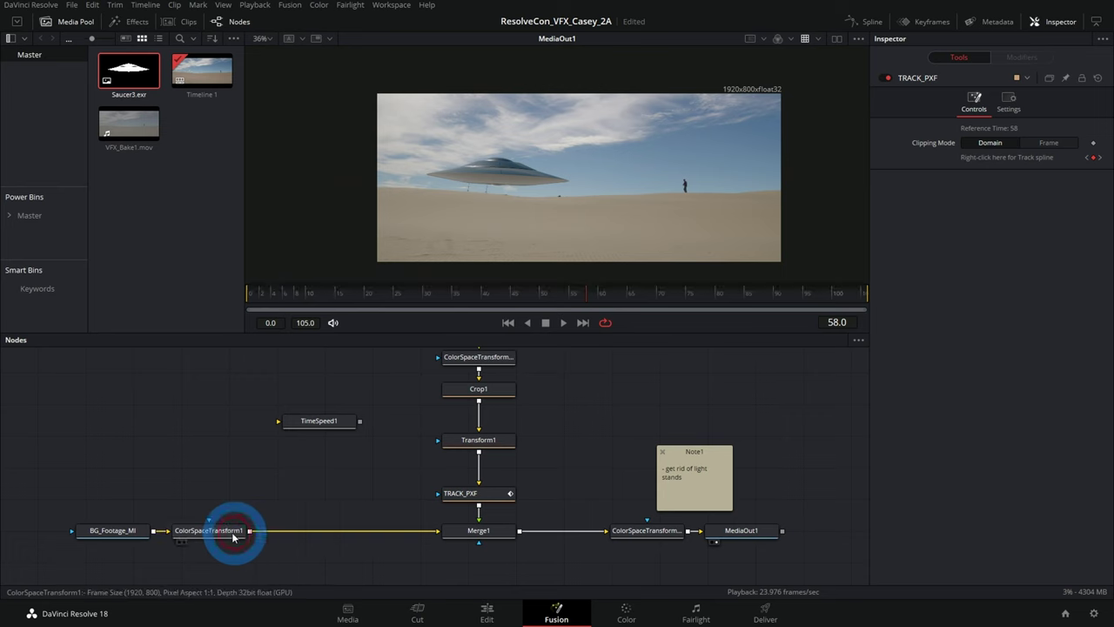
- Disable Merge1 to hide the saucer and examine the light stands on the dune horizon
left_click(489, 529)
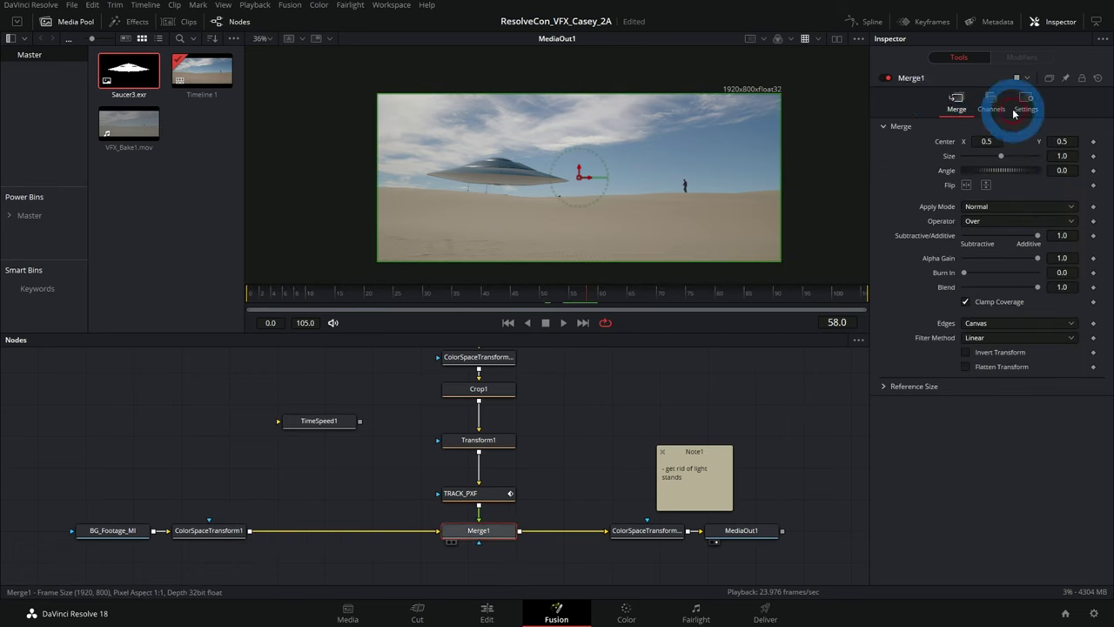
left_click(890, 79)
scroll(431, 192, "up", 5)
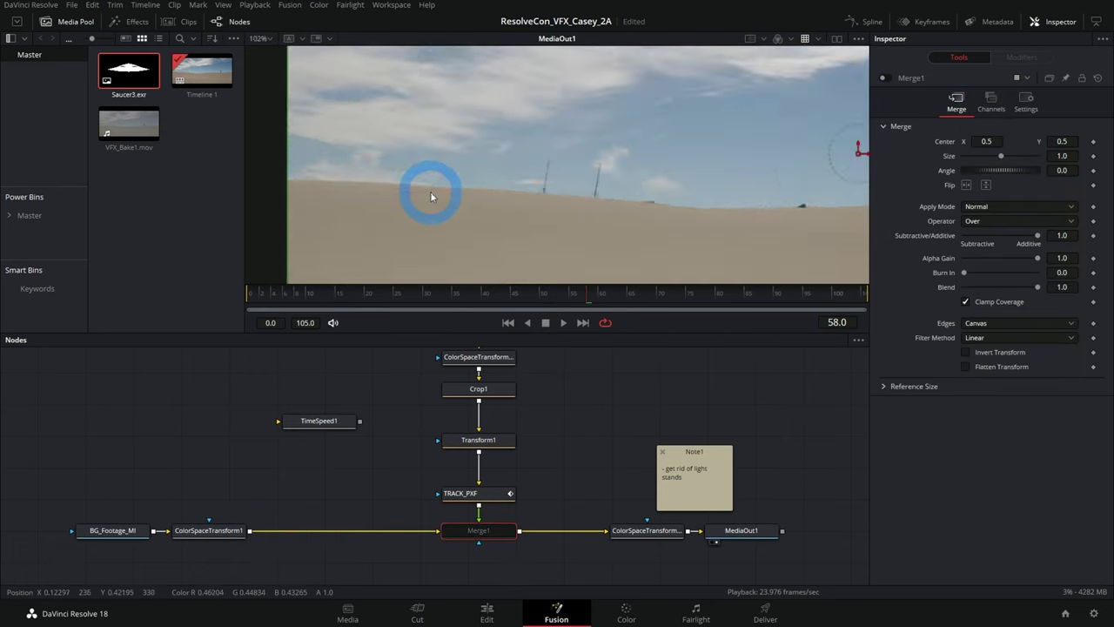
left_click_drag(669, 188, 472, 181)
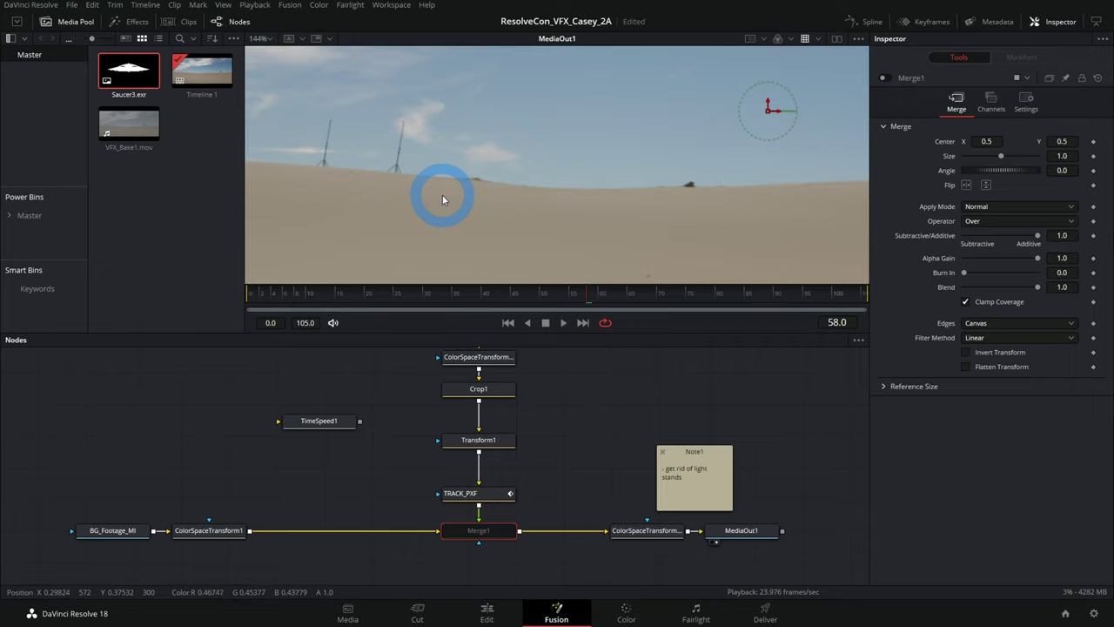
- Set TimeSpeed1's speed to 0 and its delay to 58 to freeze the reference frame
left_click(324, 422)
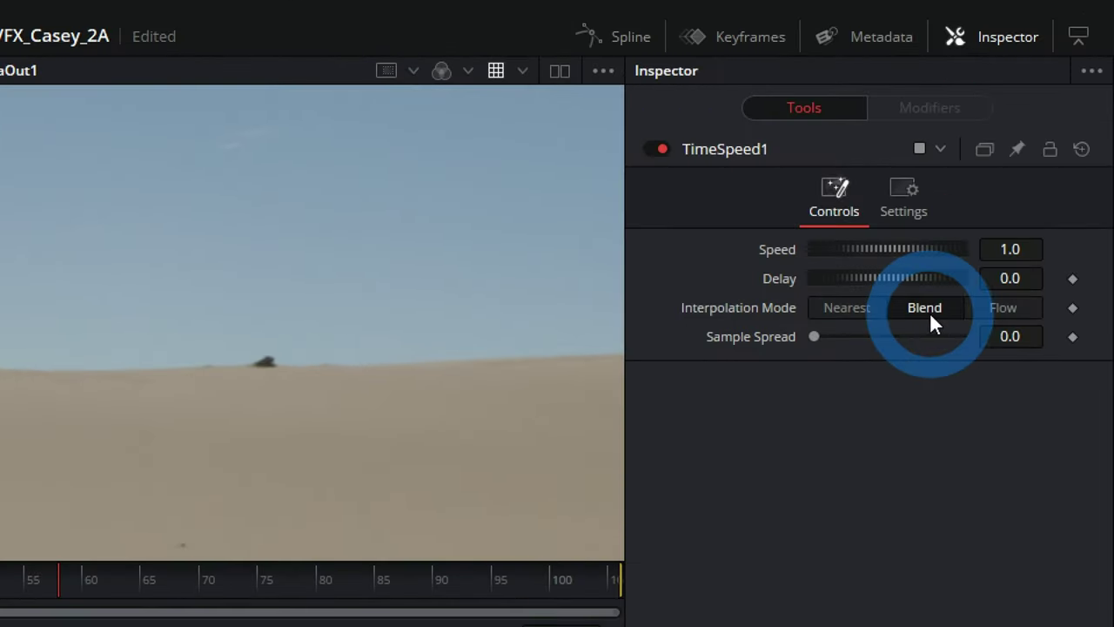
left_click(1067, 128)
type("0")
key("Tab")
type("58")
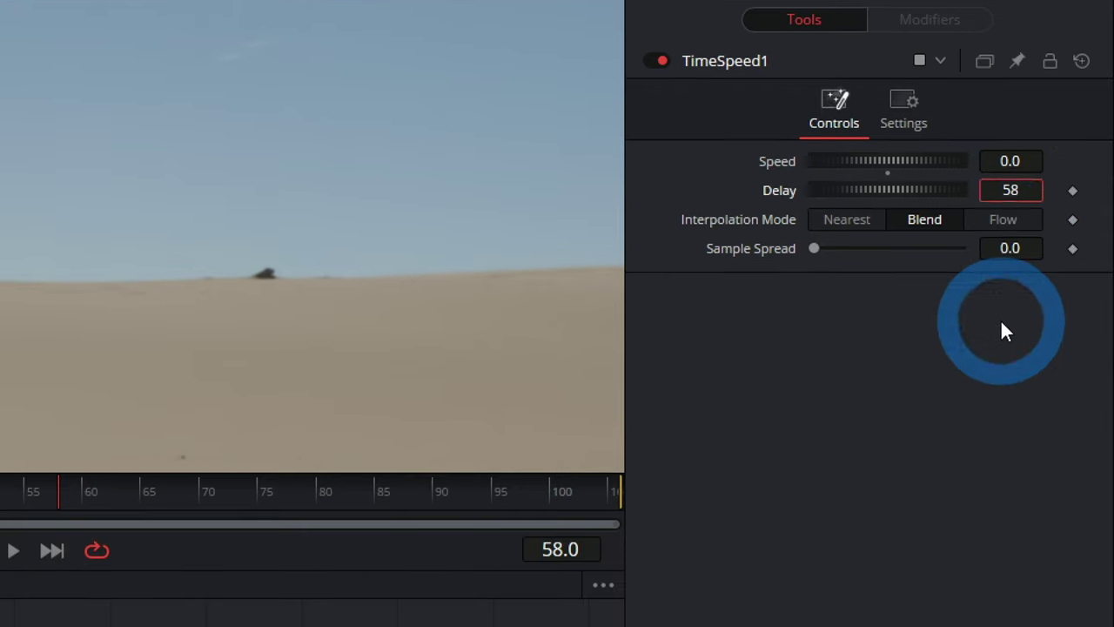
left_click(1004, 422)
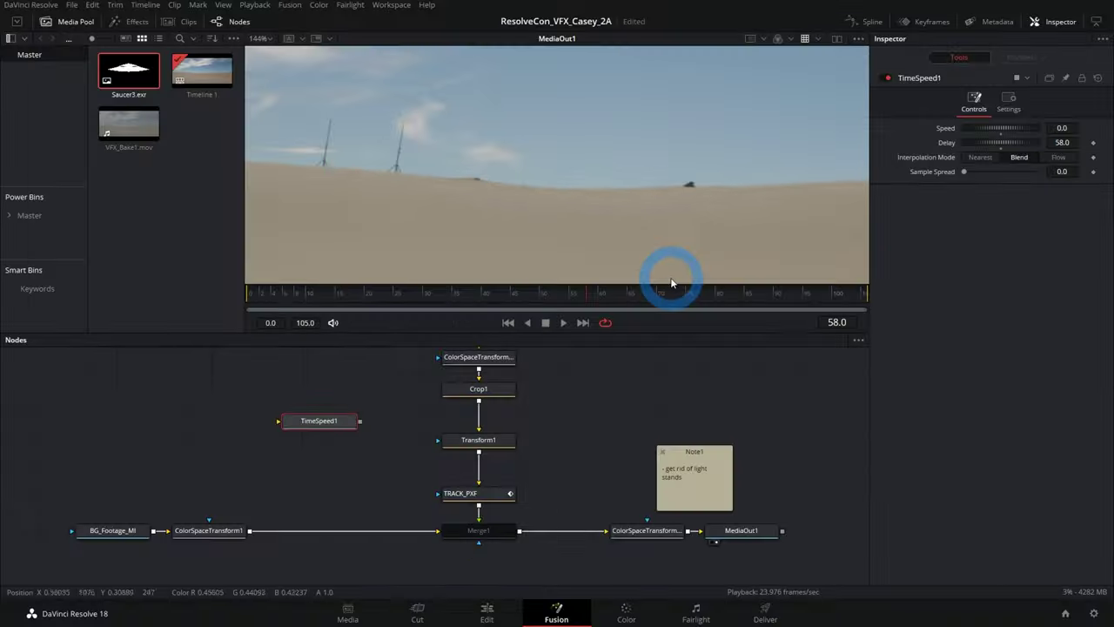
- Move the playhead to frame 85 and feed ColorSpaceTransform1's output into TimeSpeed1
left_click_drag(671, 283, 747, 292)
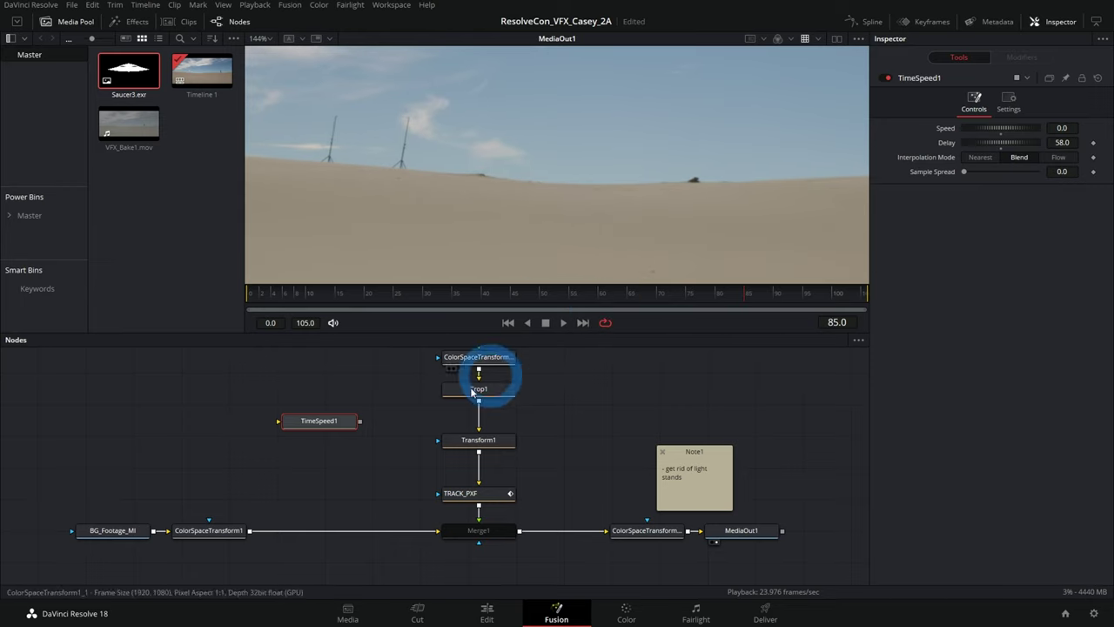
left_click(311, 510)
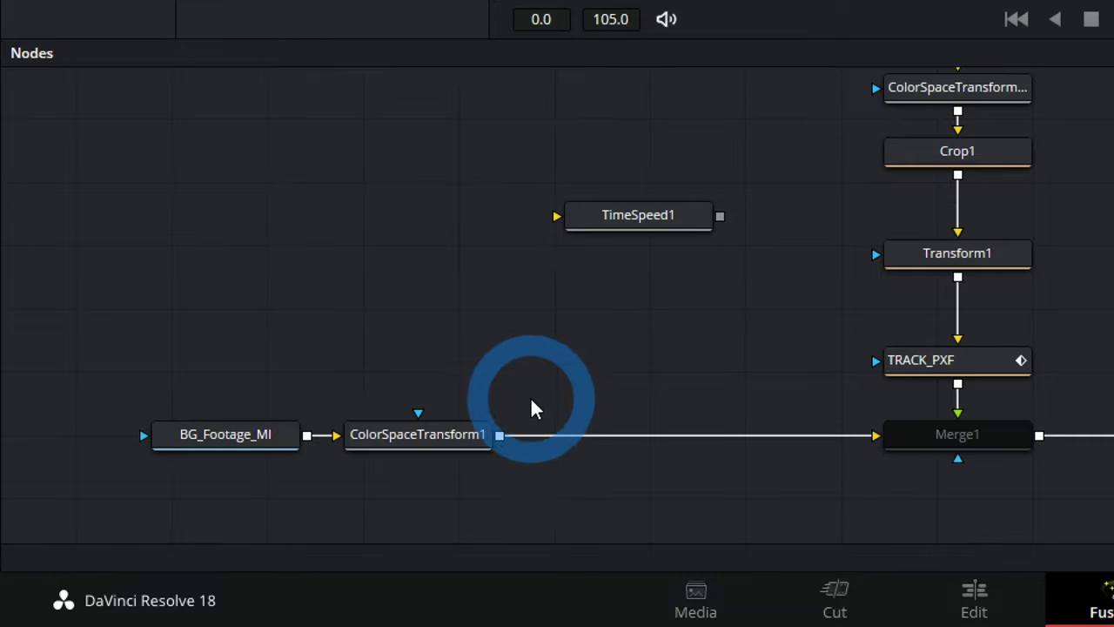
left_click_drag(499, 433, 541, 234)
mouse_move(543, 311)
left_mouse_down()
mouse_move(555, 296)
mouse_move(554, 314)
left_mouse_up()
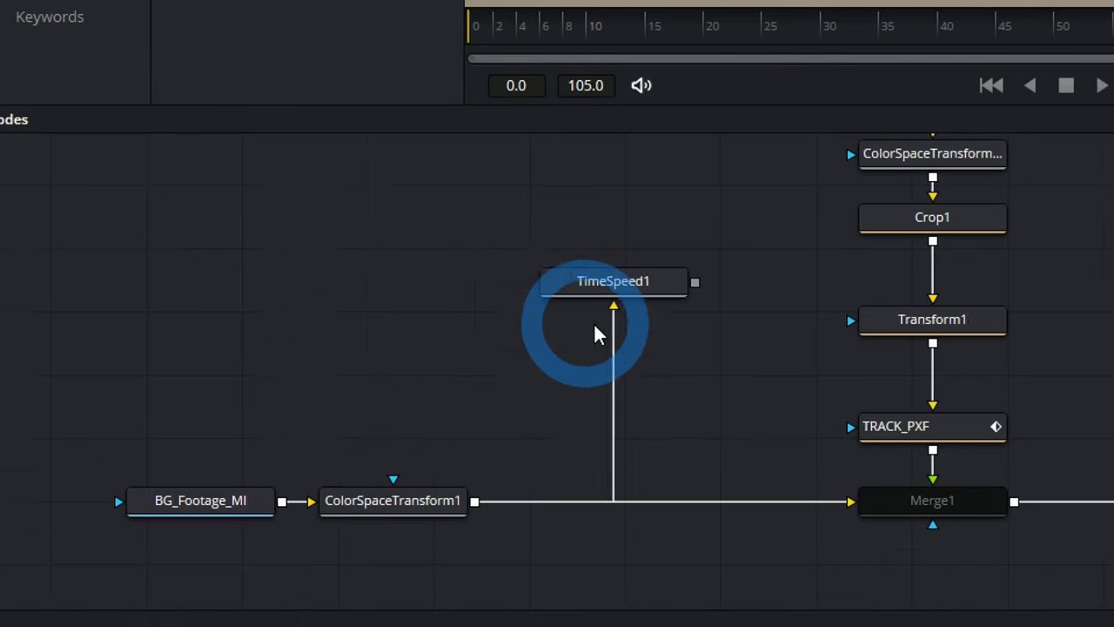
- View TimeSpeed1 with the viewer LUT turned off and play the clip to check the frozen frame
left_click(561, 320)
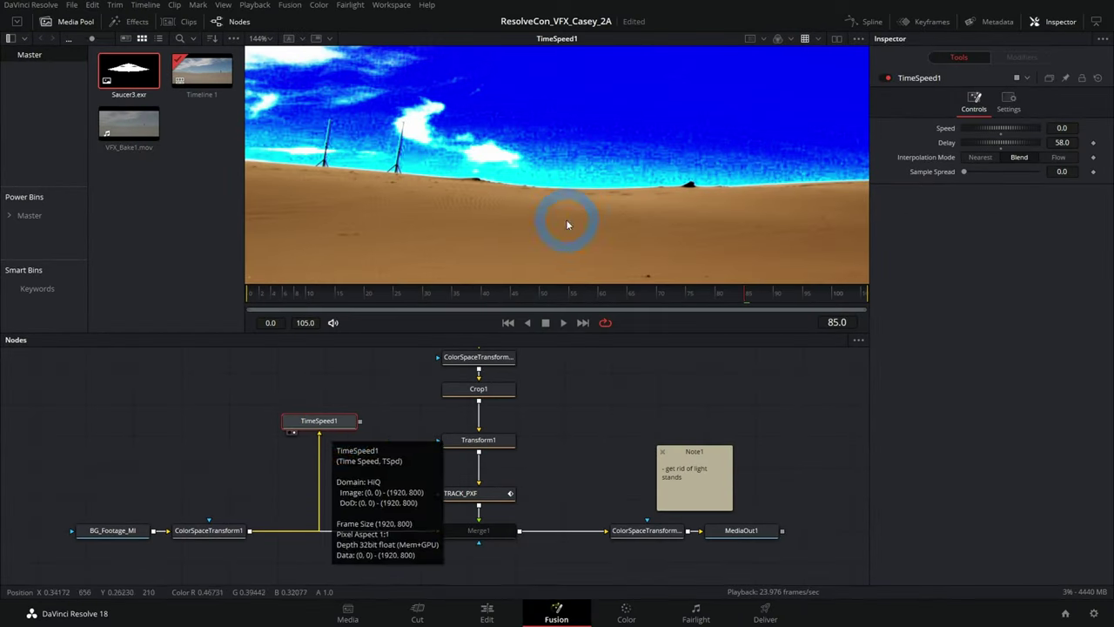
left_click(805, 38)
left_click_drag(421, 178, 544, 193)
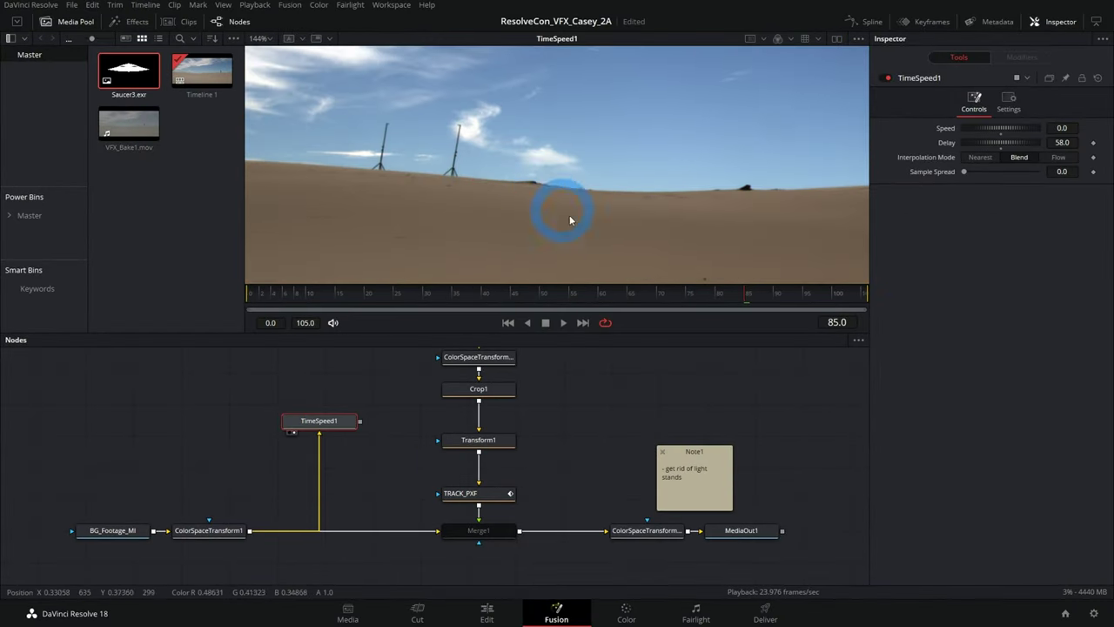
left_click_drag(587, 312, 568, 178)
left_click(564, 322)
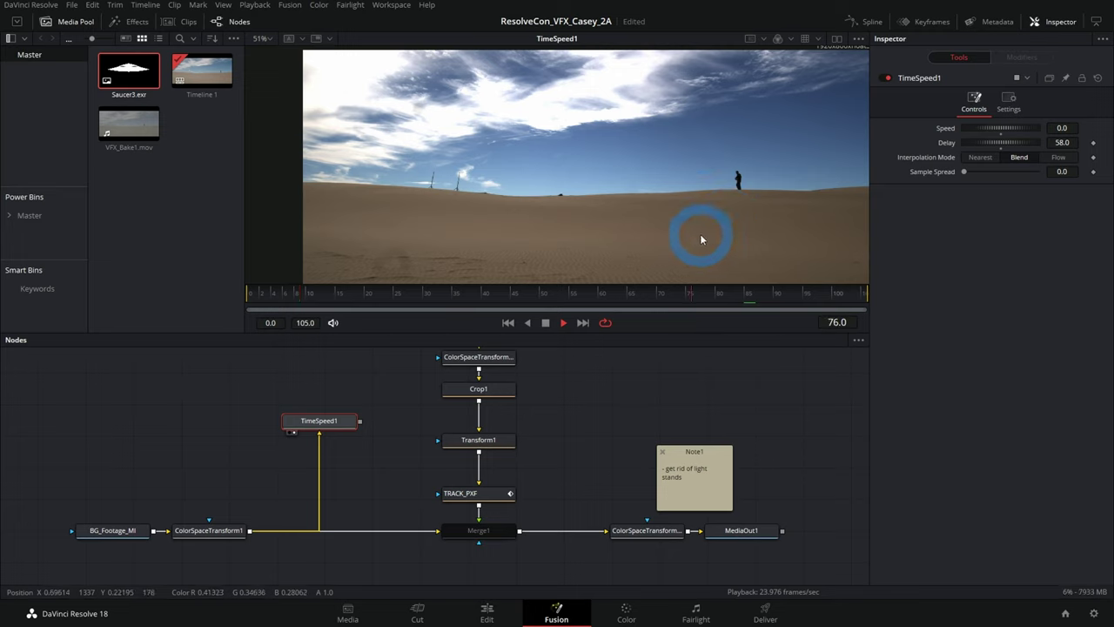
left_click(544, 322)
- Shift TimeSpeed1 slightly in the node graph and add a Paint node directly after it
left_click_drag(342, 427, 318, 430)
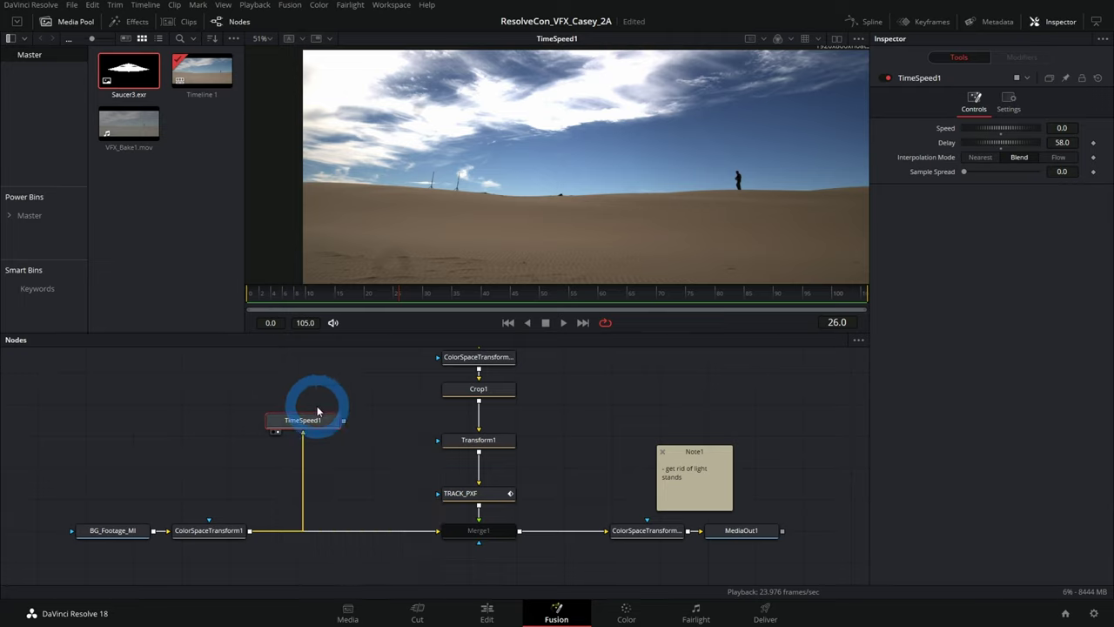
left_click(323, 432)
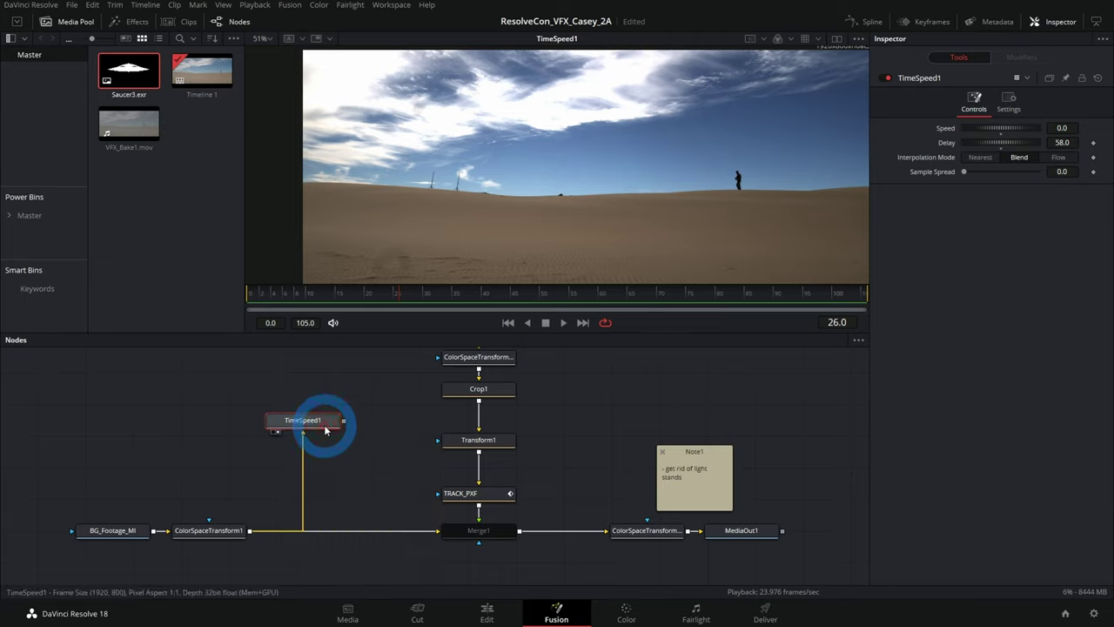
key("shift+space")
type("time")
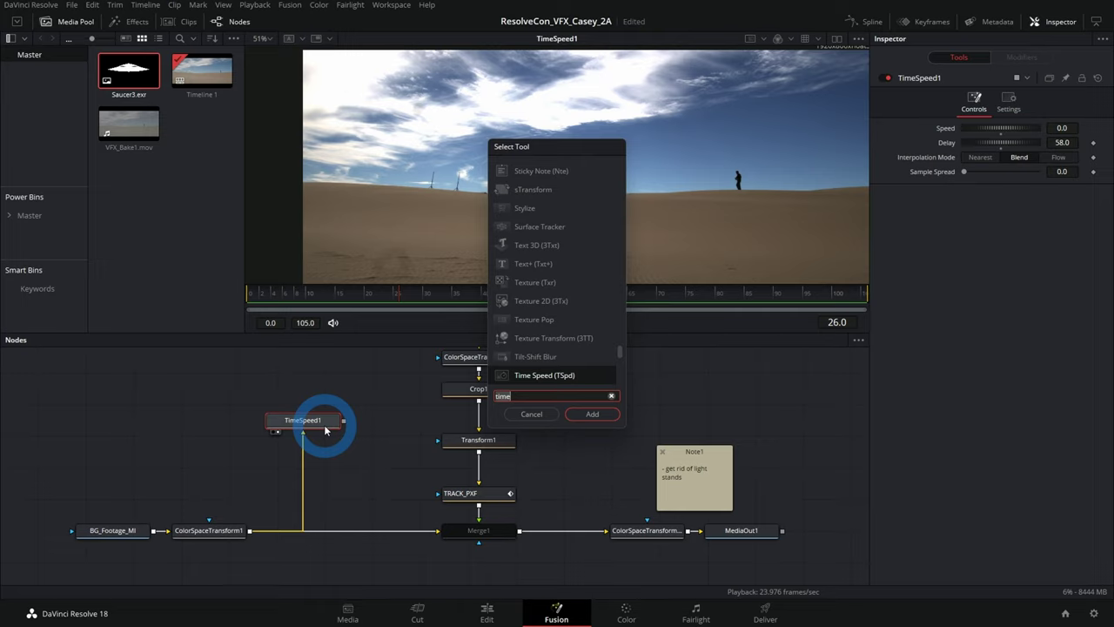
key("BackSpace")
key("BackSpace")
key("BackSpace")
key("BackSpace")
type("pai")
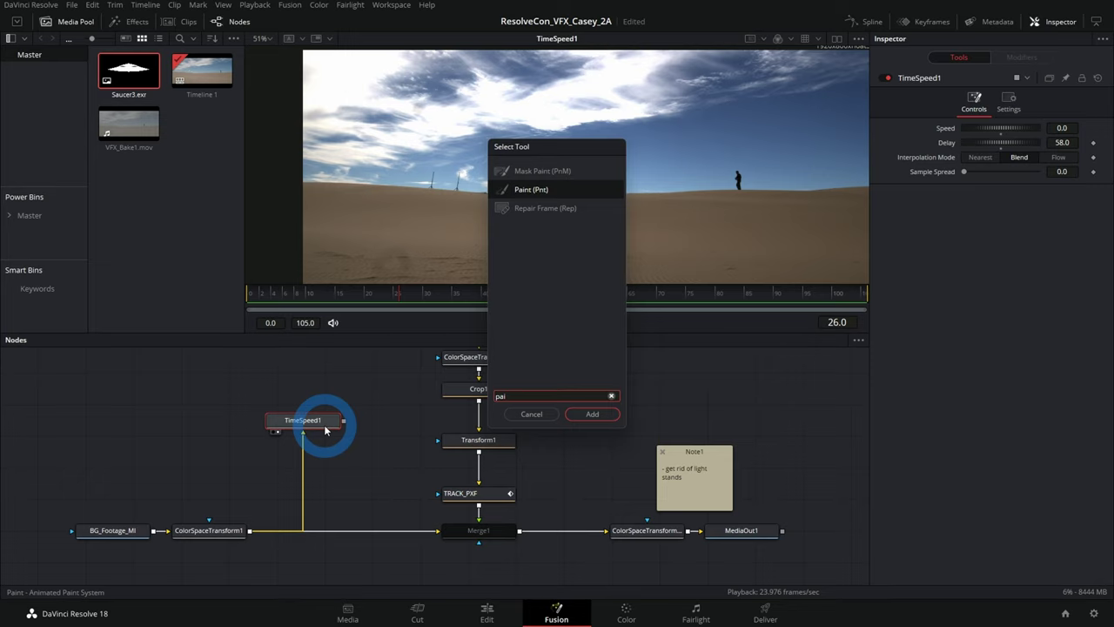
key("Tab")
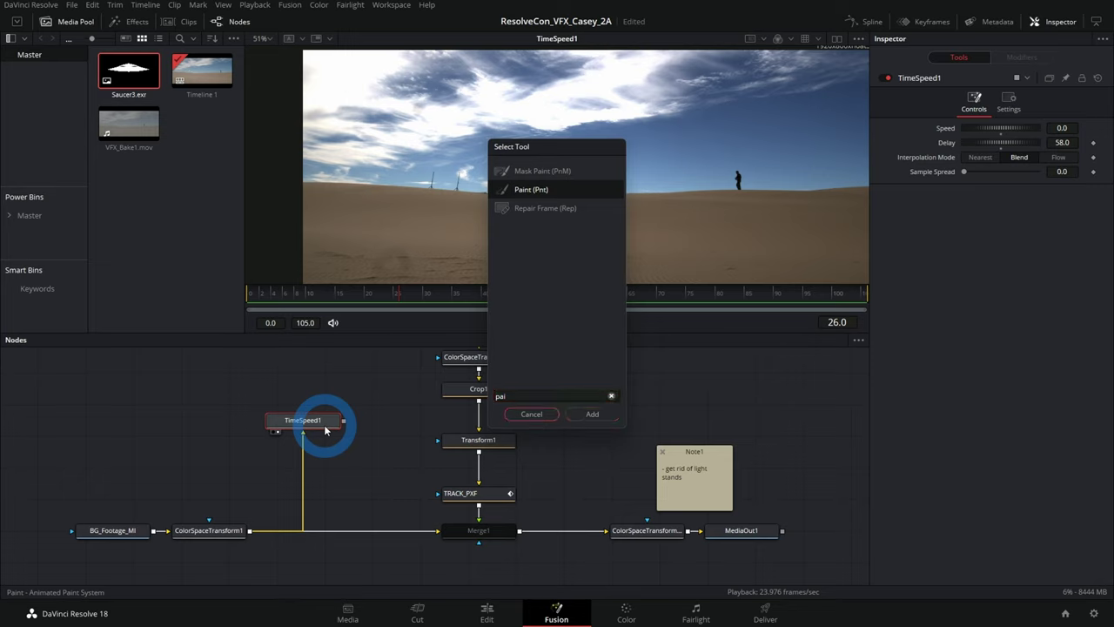
left_click(596, 190)
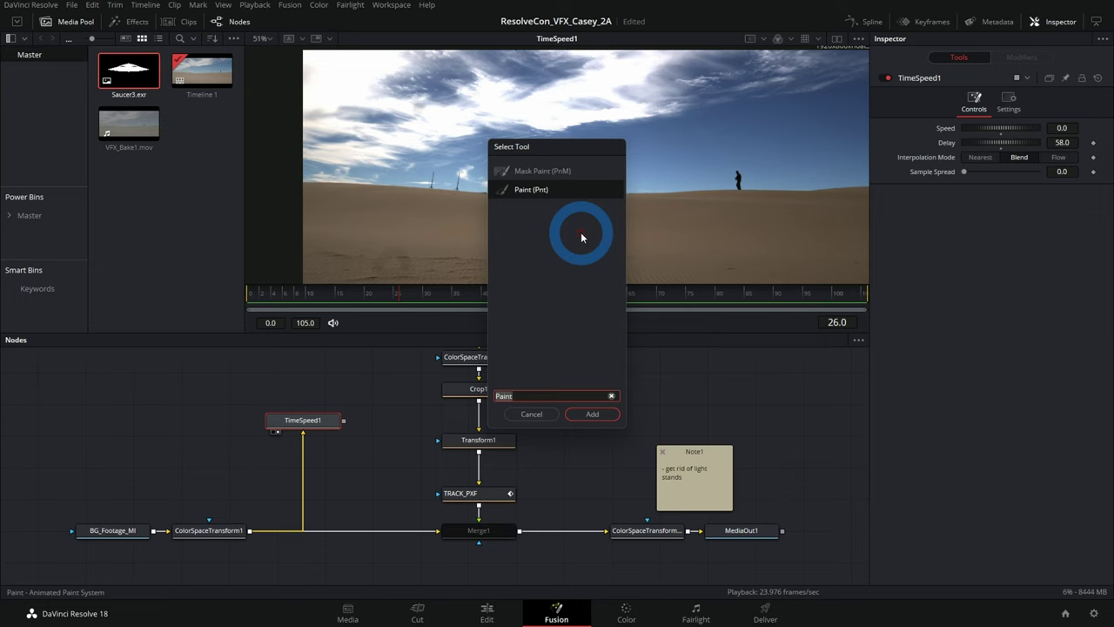
key("Return")
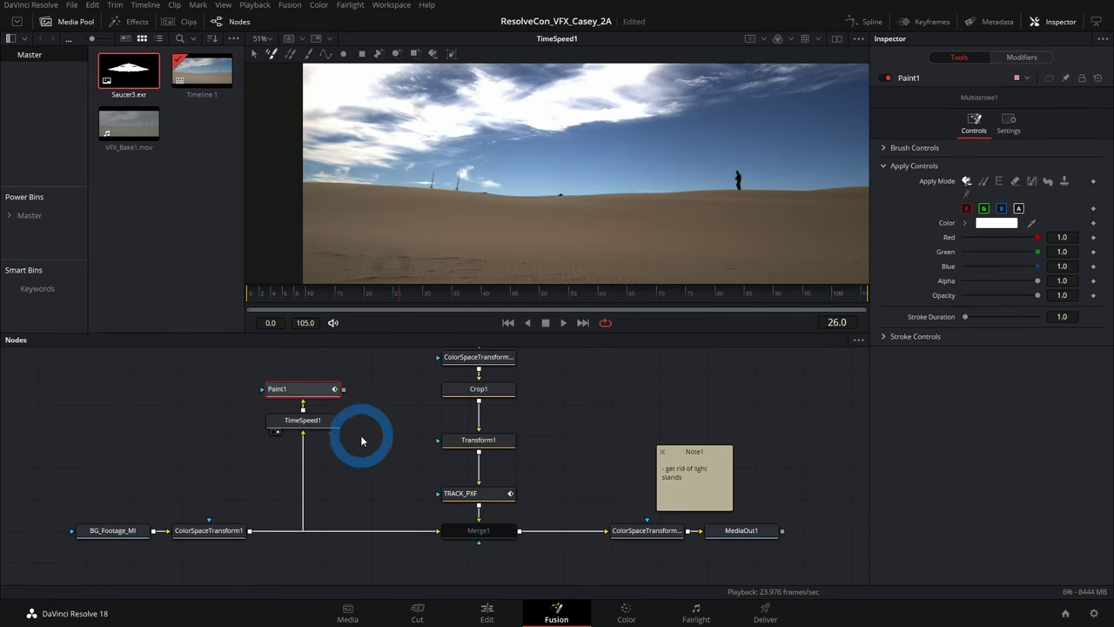
- Rearrange the freeze-frame branch so TimeSpeed1 sits directly above Paint1
left_click_drag(319, 393, 371, 389)
mouse_move(329, 424)
left_mouse_down()
mouse_move(288, 428)
mouse_move(285, 393)
left_mouse_up()
left_click_drag(361, 388, 335, 440)
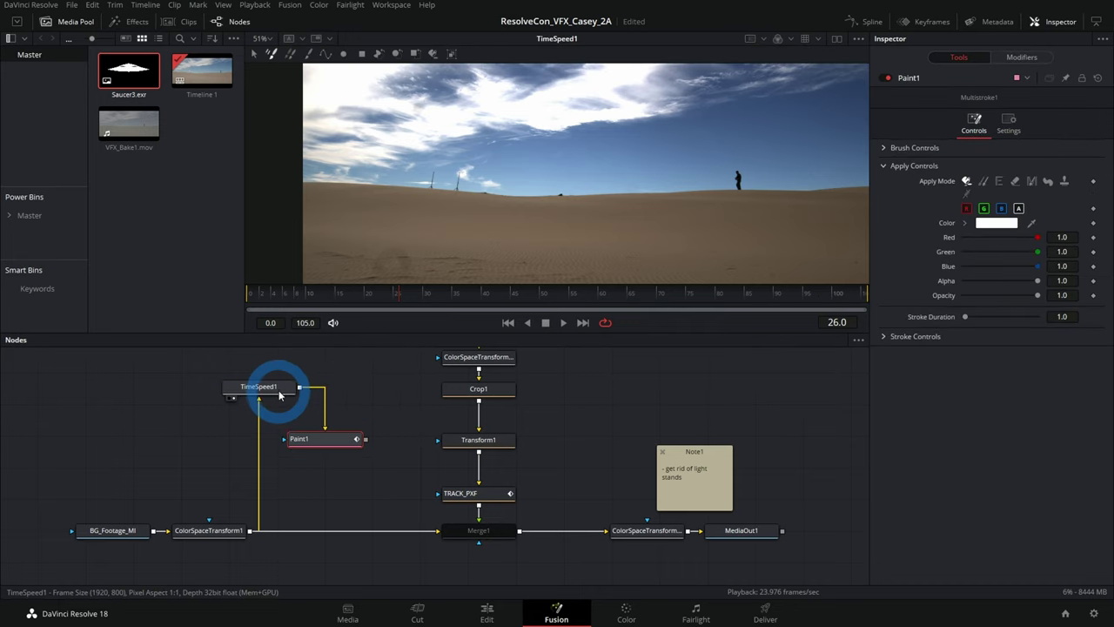
left_click_drag(277, 386, 340, 375)
left_click_drag(340, 445, 345, 426)
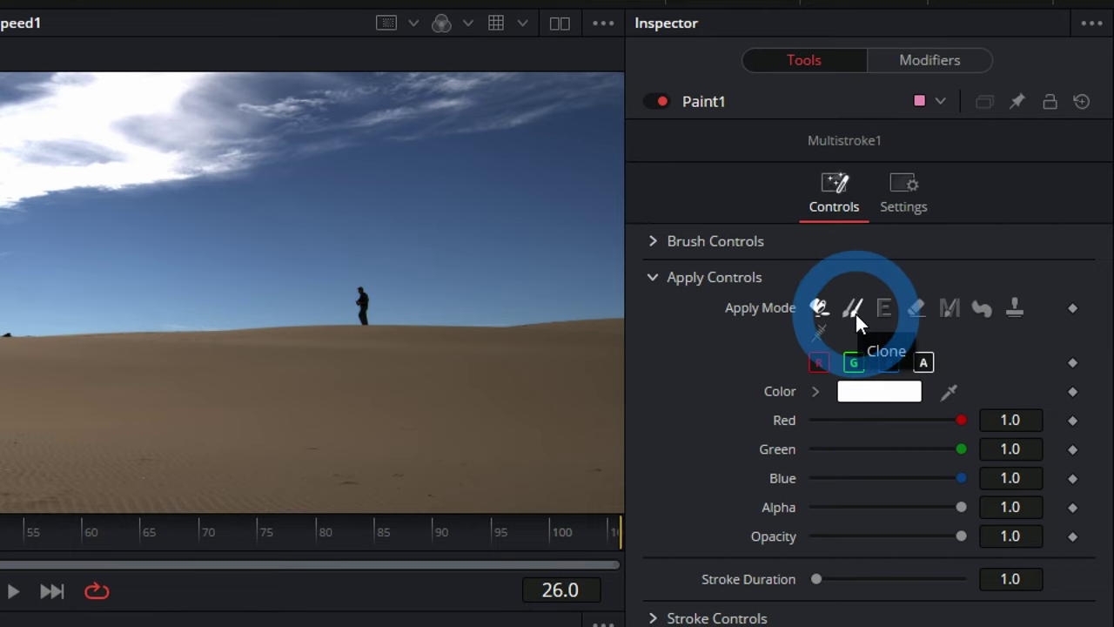
- Set Paint1's apply mode to Clone and choose the Stroke tool for painting around the light stands
left_click(855, 314)
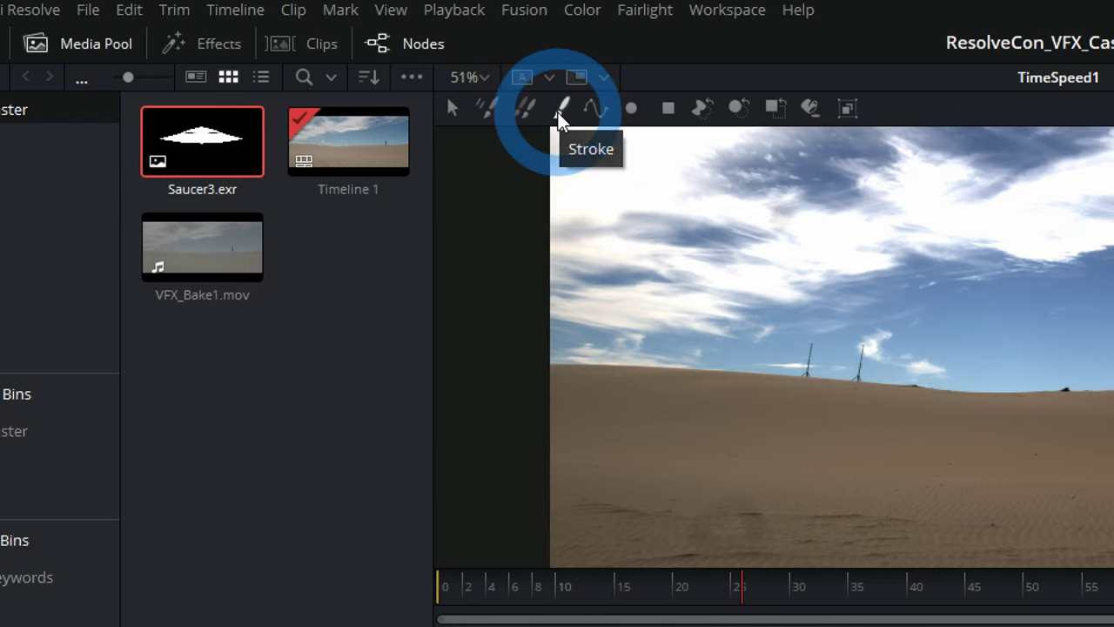
left_click(558, 112)
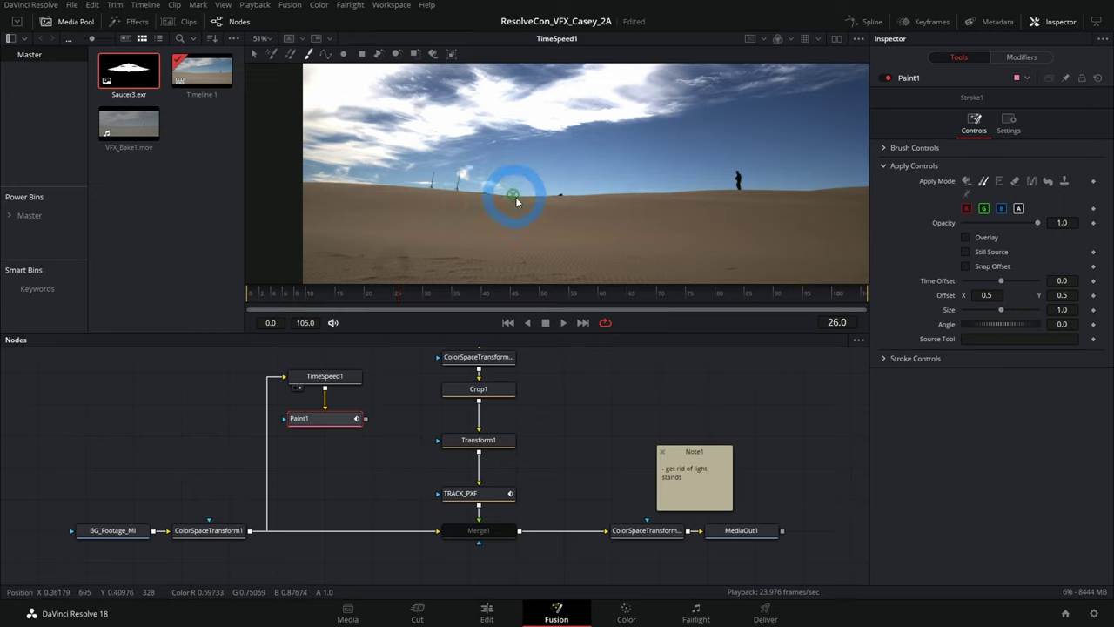
scroll(455, 199, "up", 8)
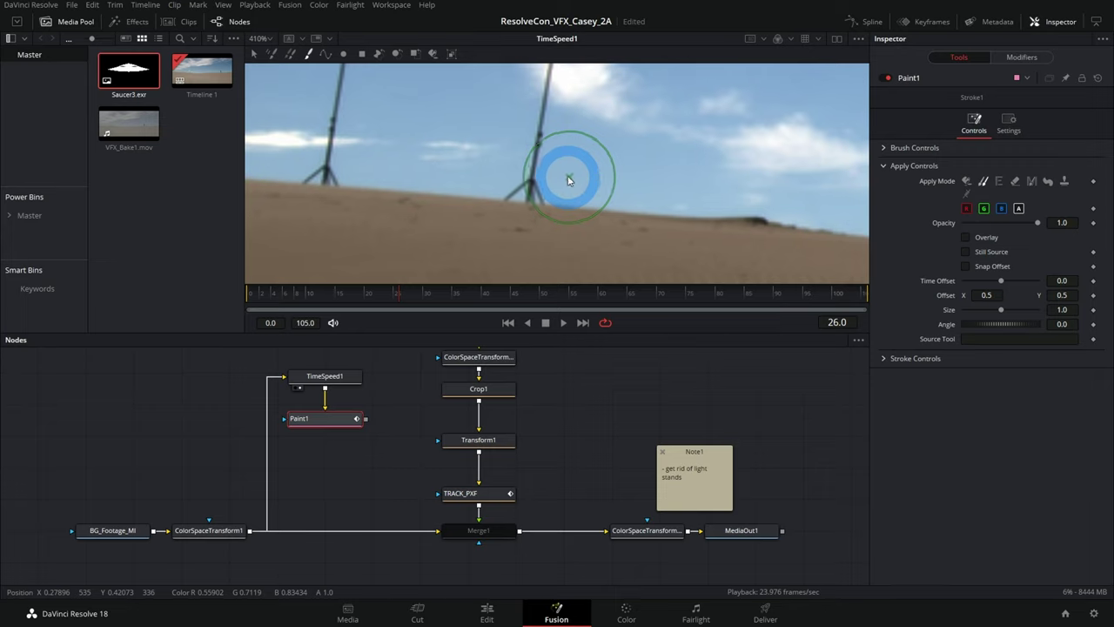
scroll(574, 213, "up", 3)
scroll(574, 212, "up", 2)
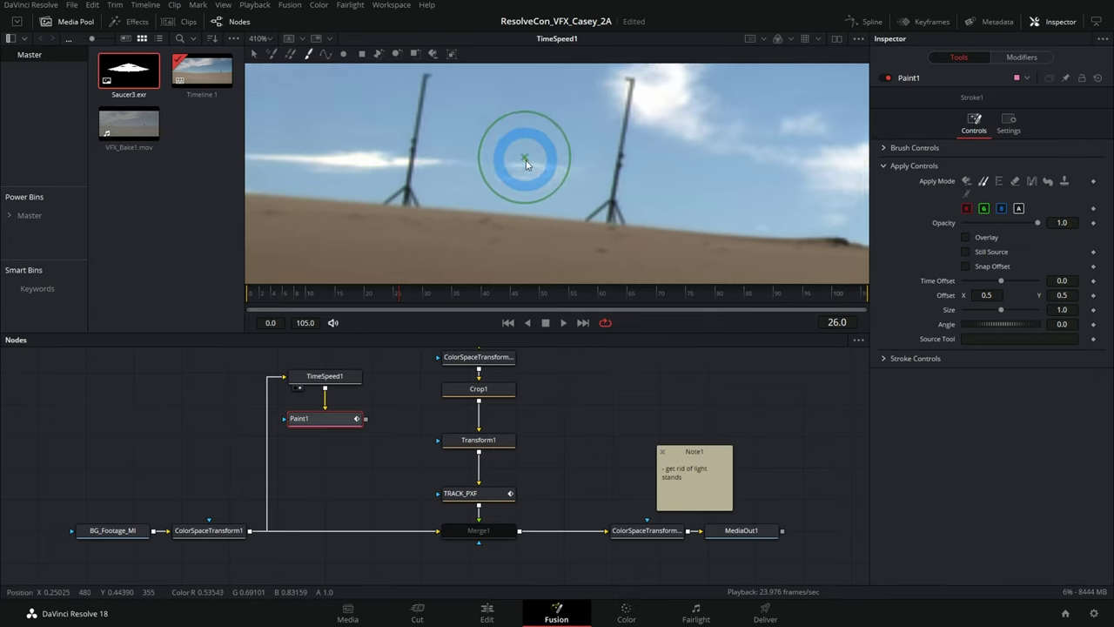
- Enlarge the viewer by shrinking the node area and hiding the Media Pool, keeping both light stands in view
left_click_drag(678, 330, 679, 483)
scroll(566, 235, "up", 2)
left_click(77, 24)
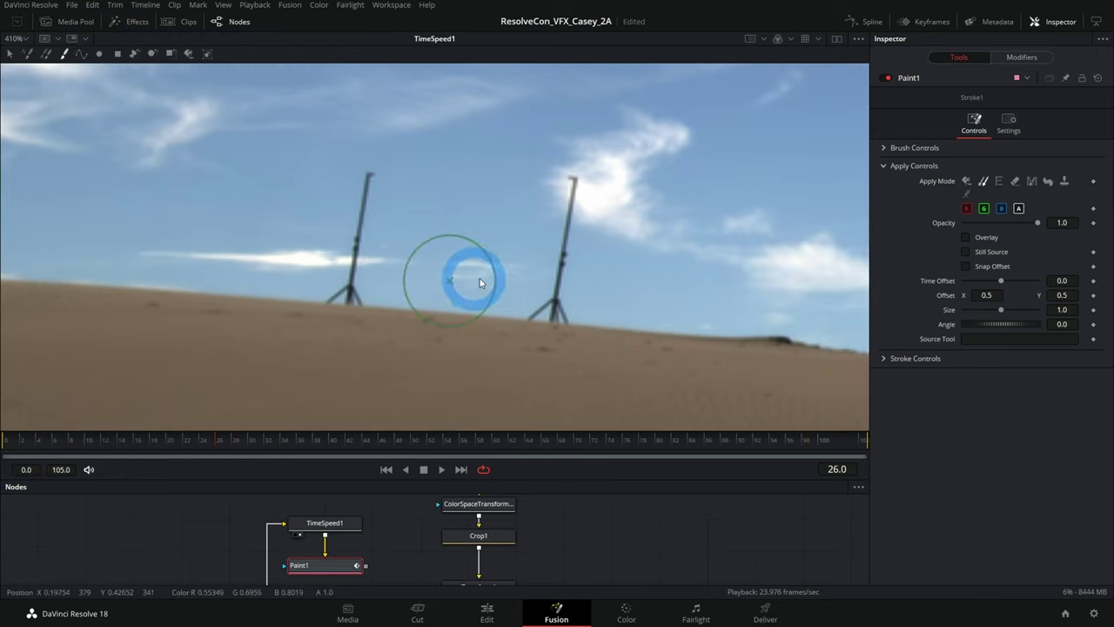
scroll(470, 265, "right", 3)
scroll(565, 261, "up", 1)
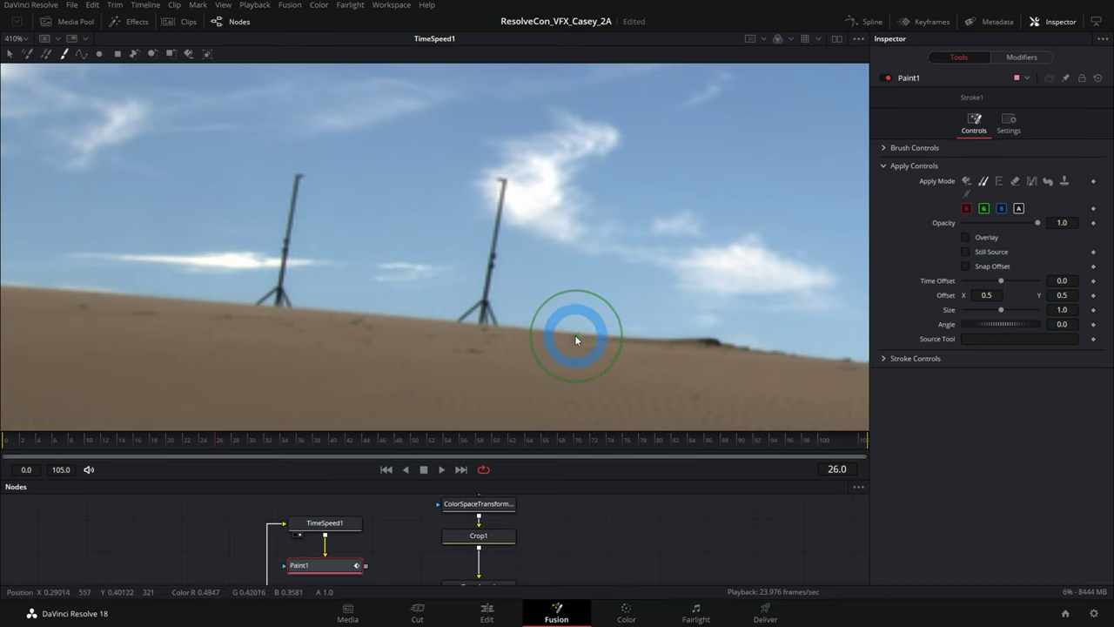
- Try to clone the nearby dune edge over the right-hand light stand's base, view Paint1, and reset the node to its defaults
mouse_move(572, 333)
left_mouse_down("alt")
mouse_move(572, 343)
mouse_move(526, 334)
left_mouse_up("alt")
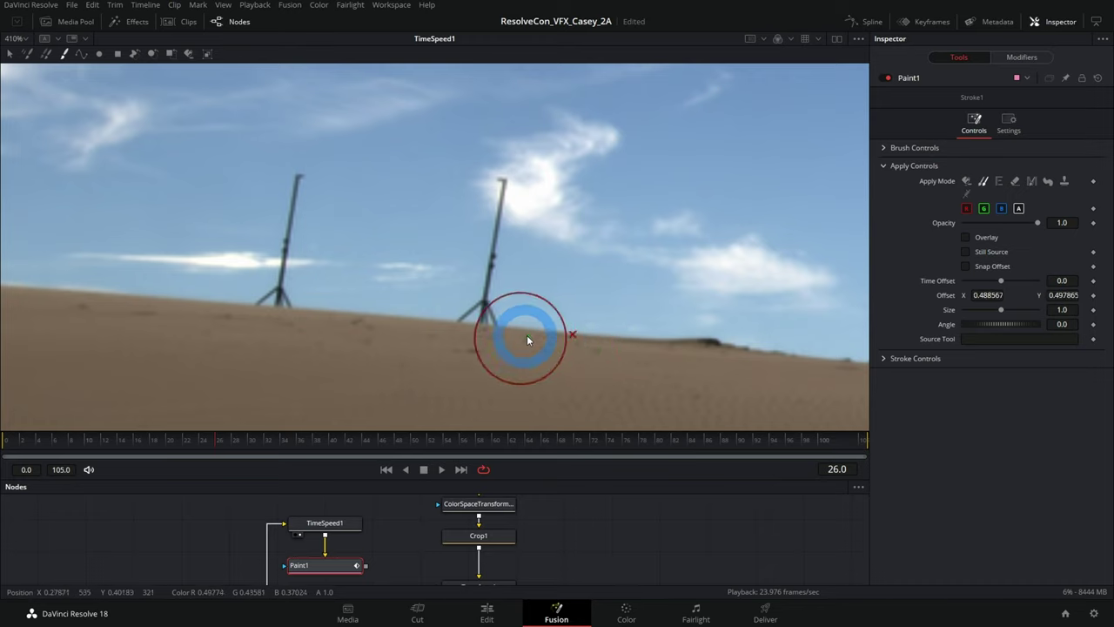
left_click(490, 300)
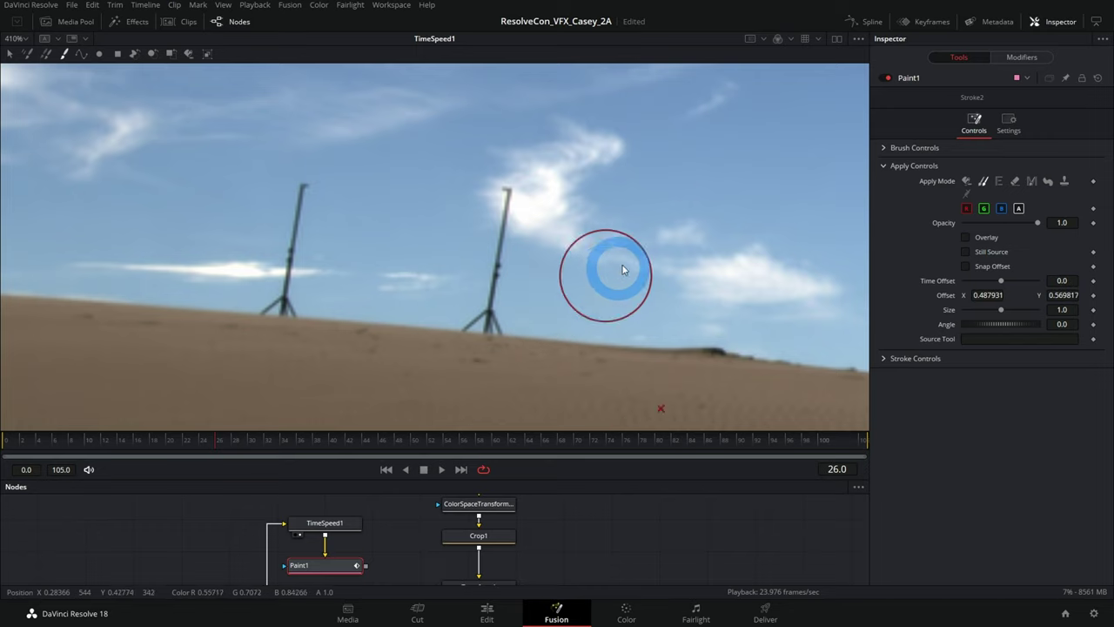
scroll(635, 261, "down", 2)
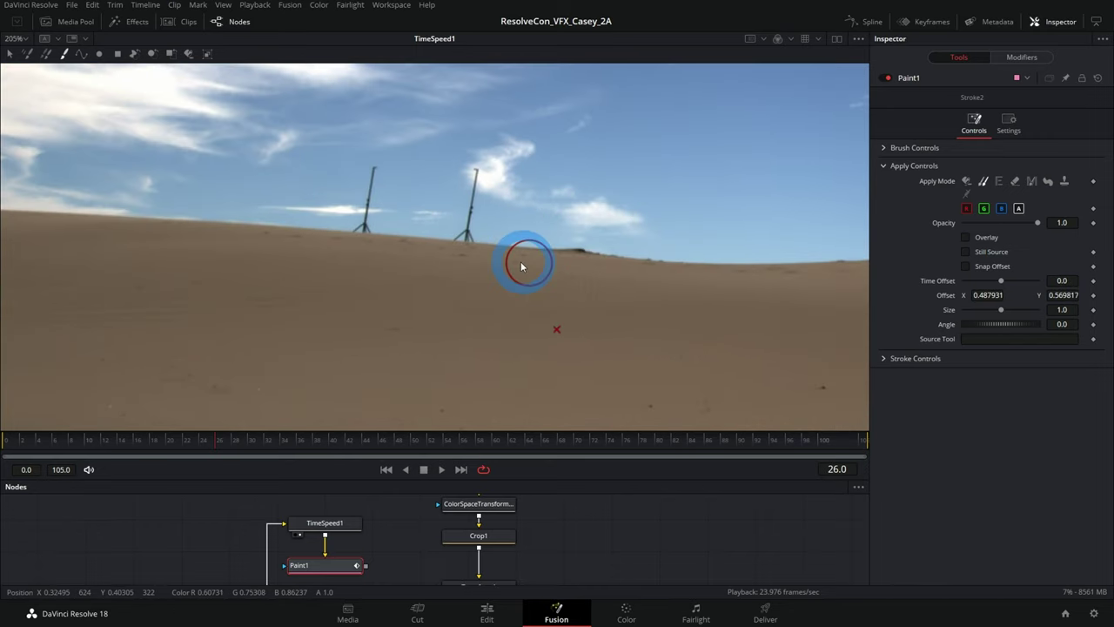
scroll(373, 510, "down", 1)
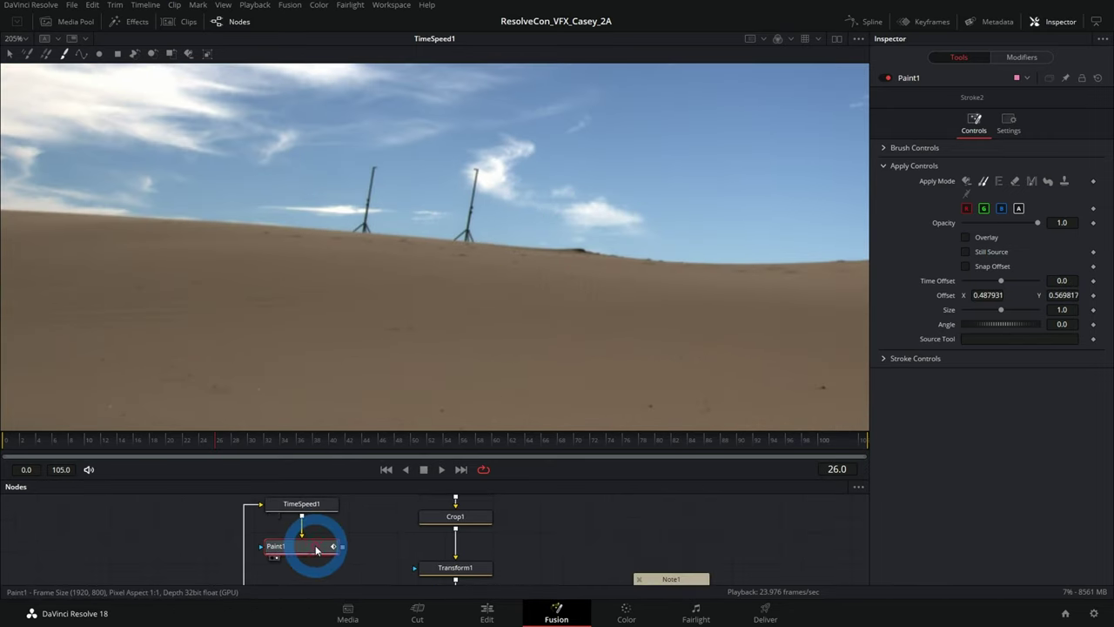
scroll(499, 238, "up", 3)
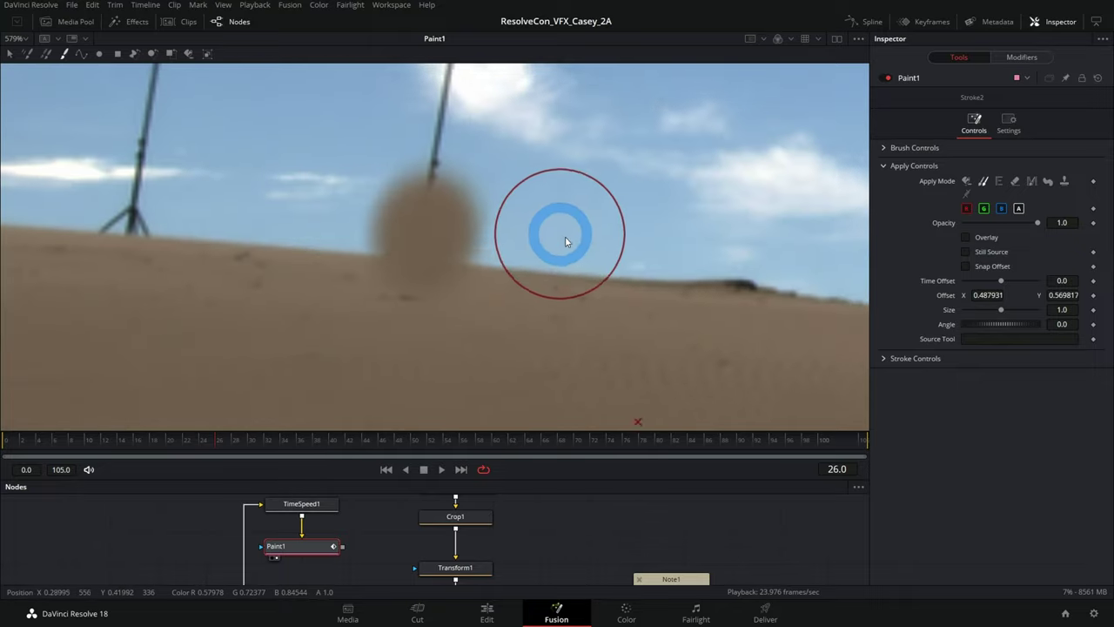
left_click(1098, 78)
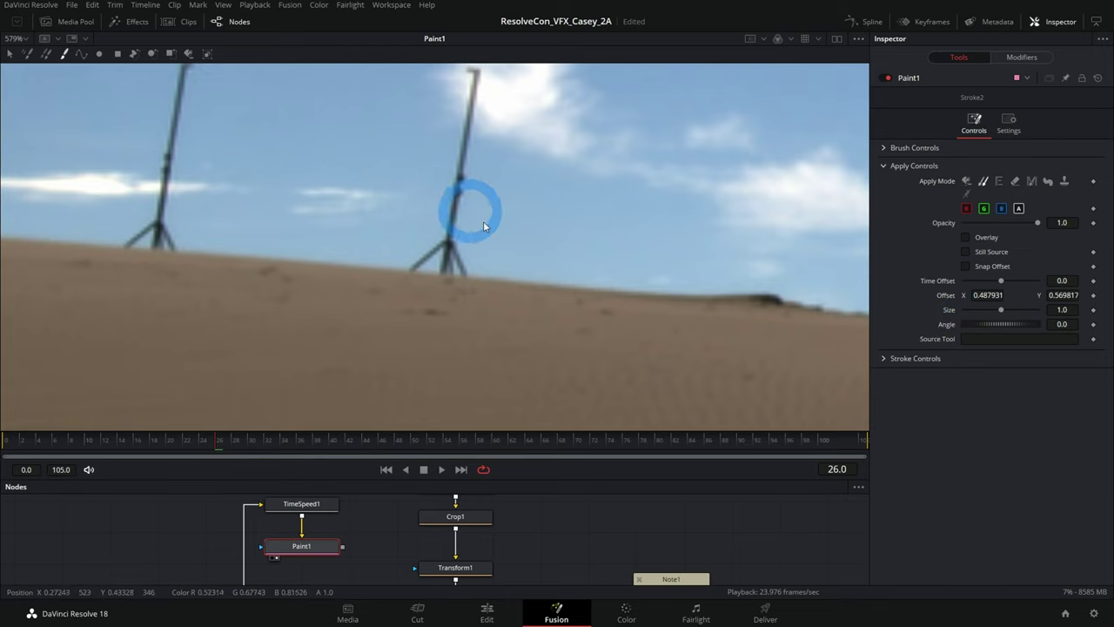
key("Escape")
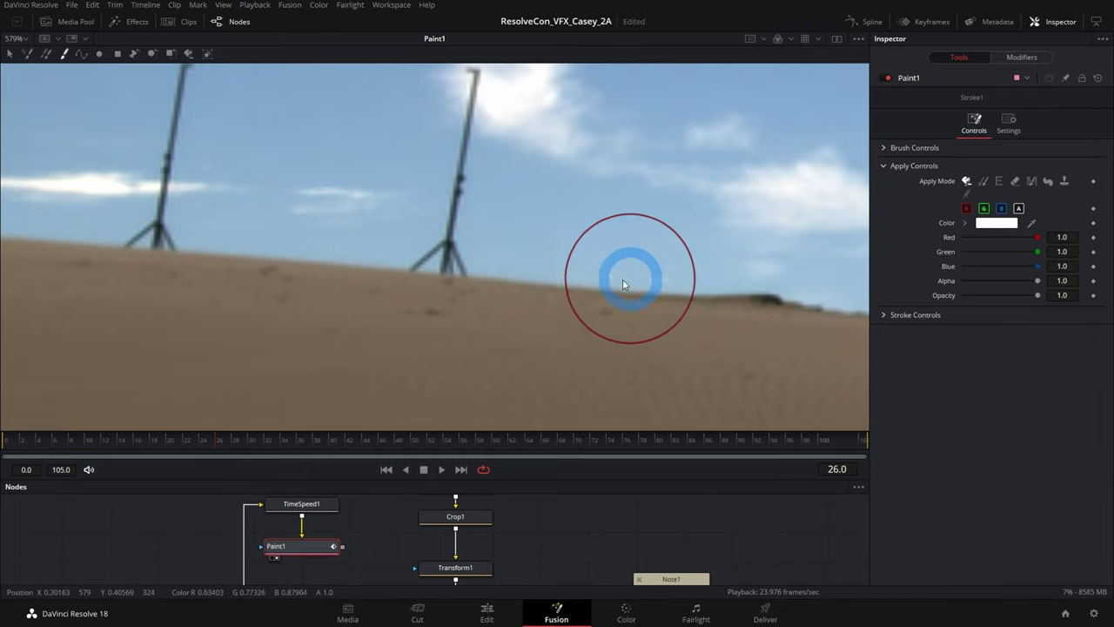
left_click(580, 296, "alt")
scroll(523, 266, "up", 3)
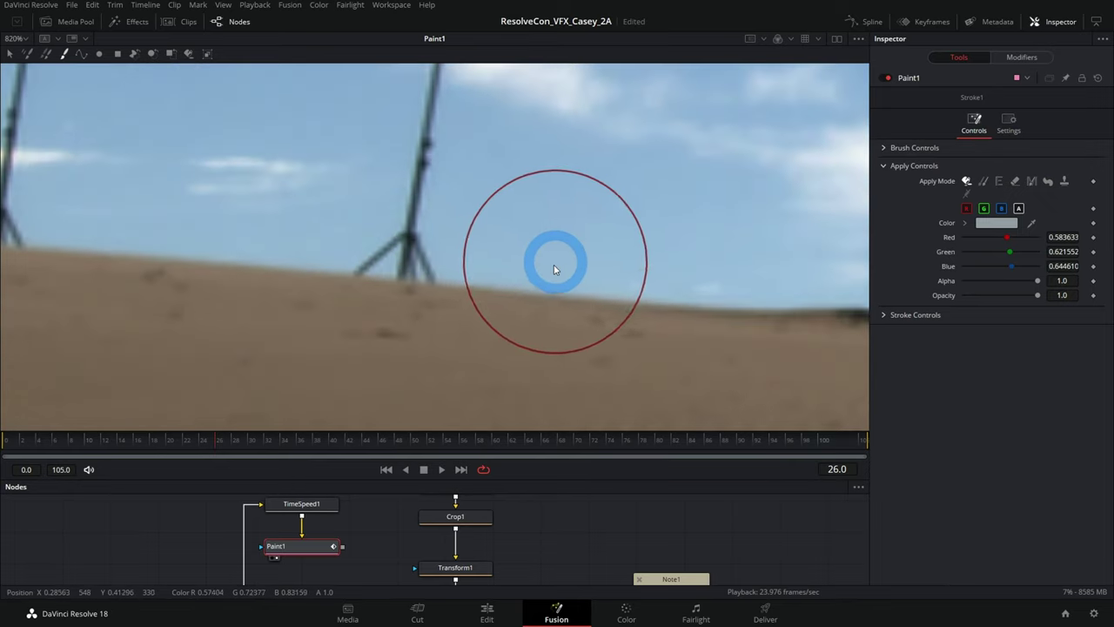
scroll(557, 262, "down", 5)
left_click_drag(367, 476, 374, 243)
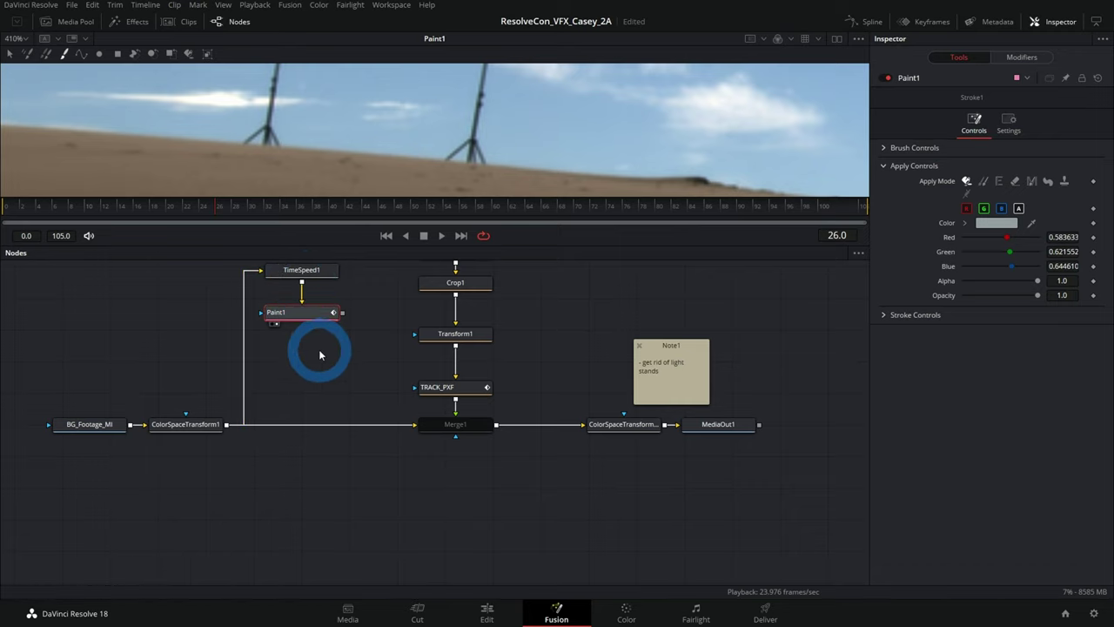
scroll(318, 349, "up", 5)
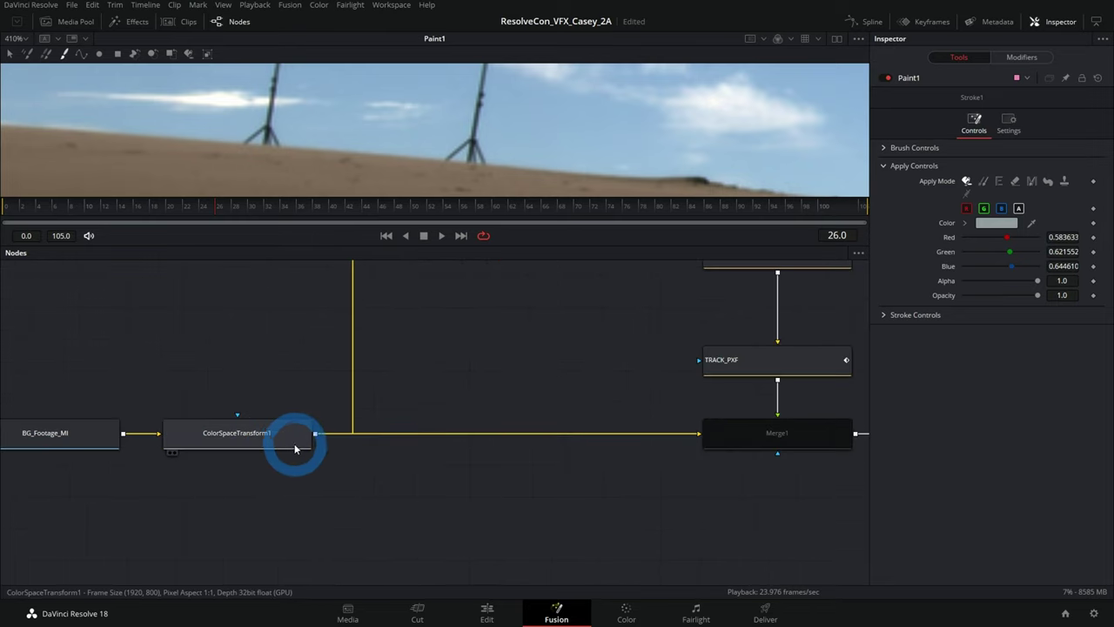
scroll(392, 409, "up", 5)
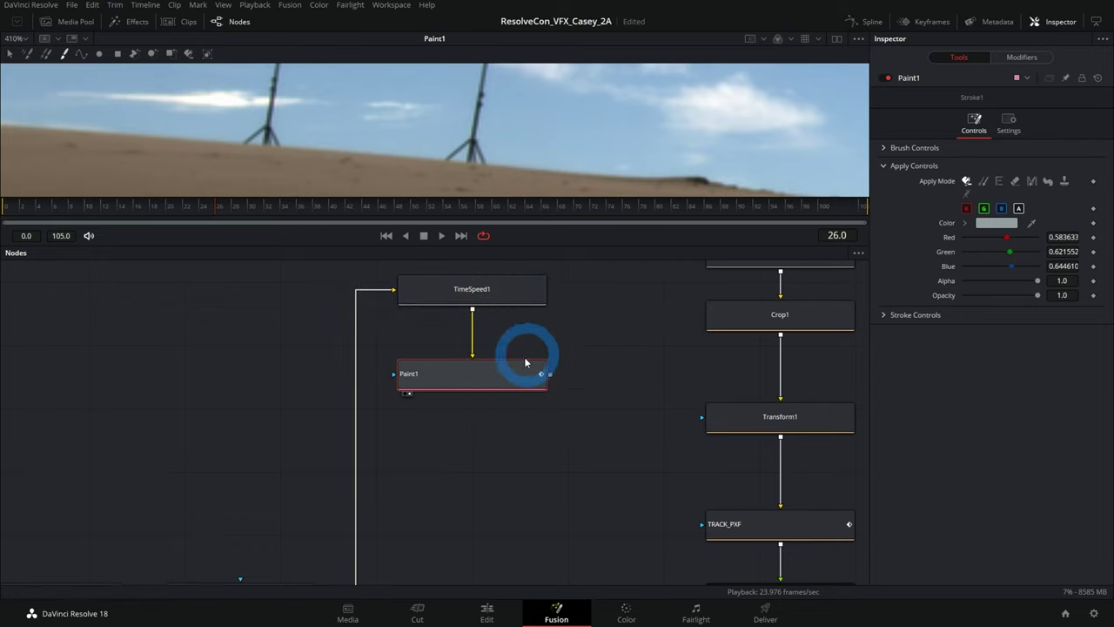
left_click_drag(630, 336, 554, 454)
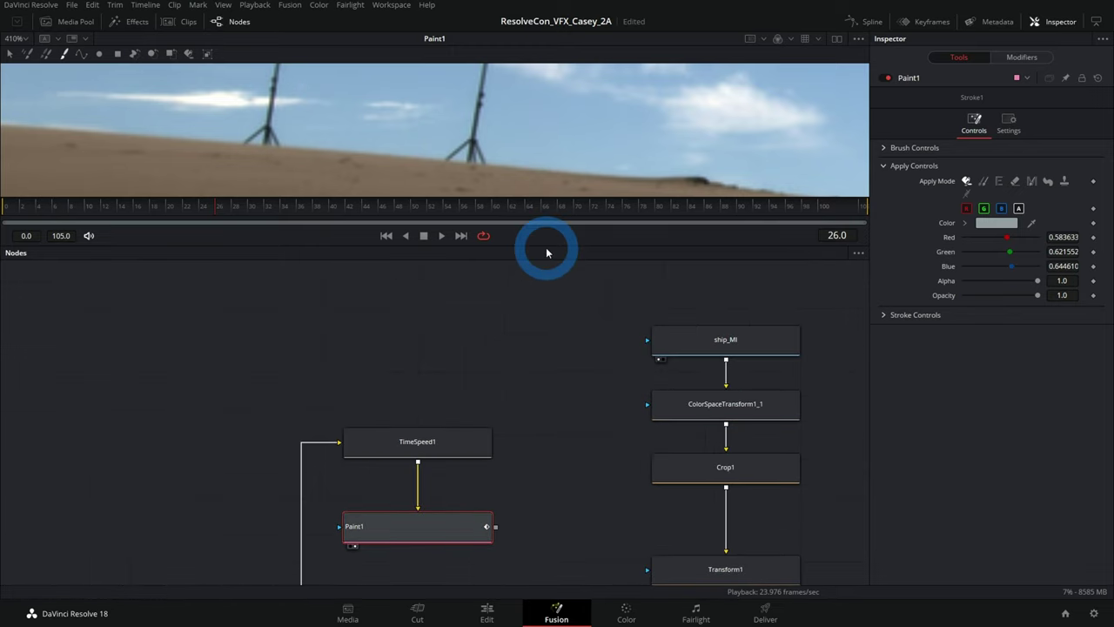
left_click_drag(546, 251, 554, 410)
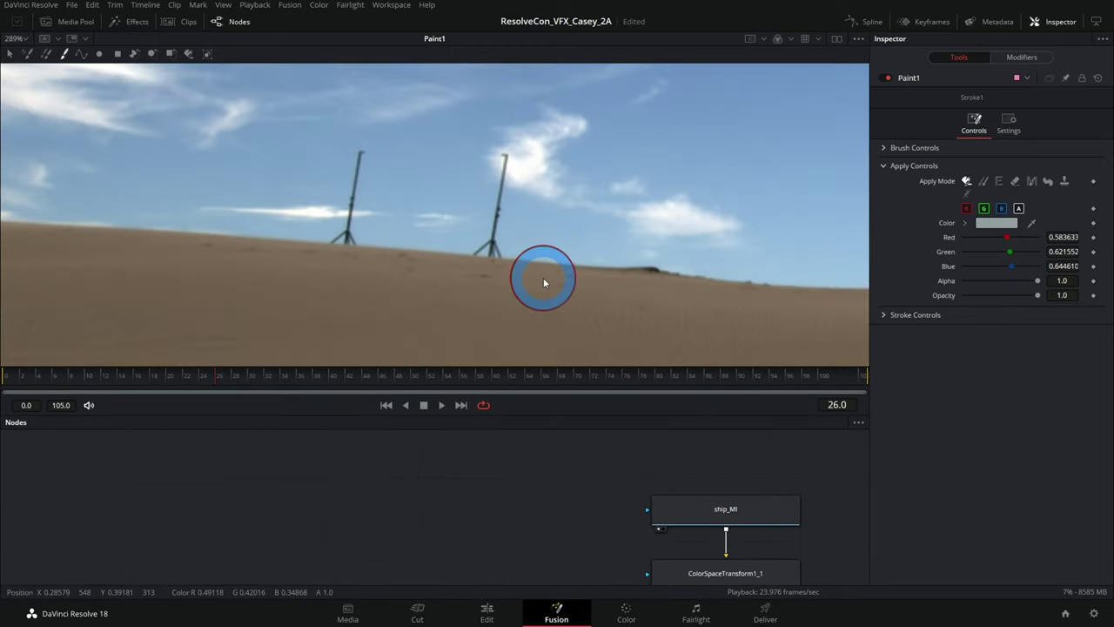
scroll(543, 278, "down", 2)
scroll(557, 281, "right", 2)
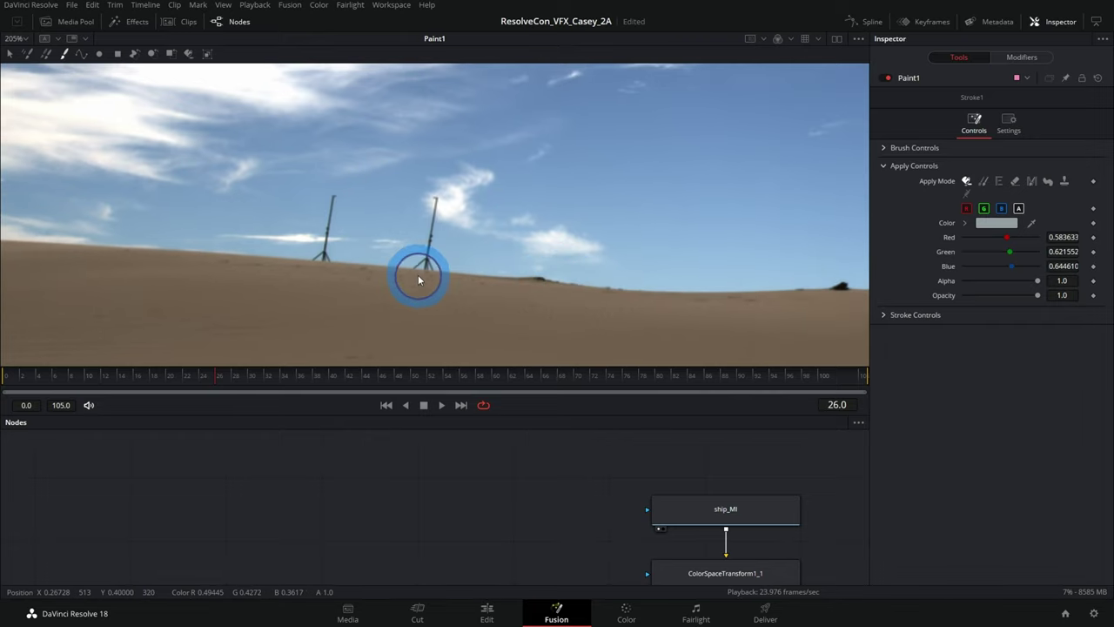
scroll(420, 281, "up", 2)
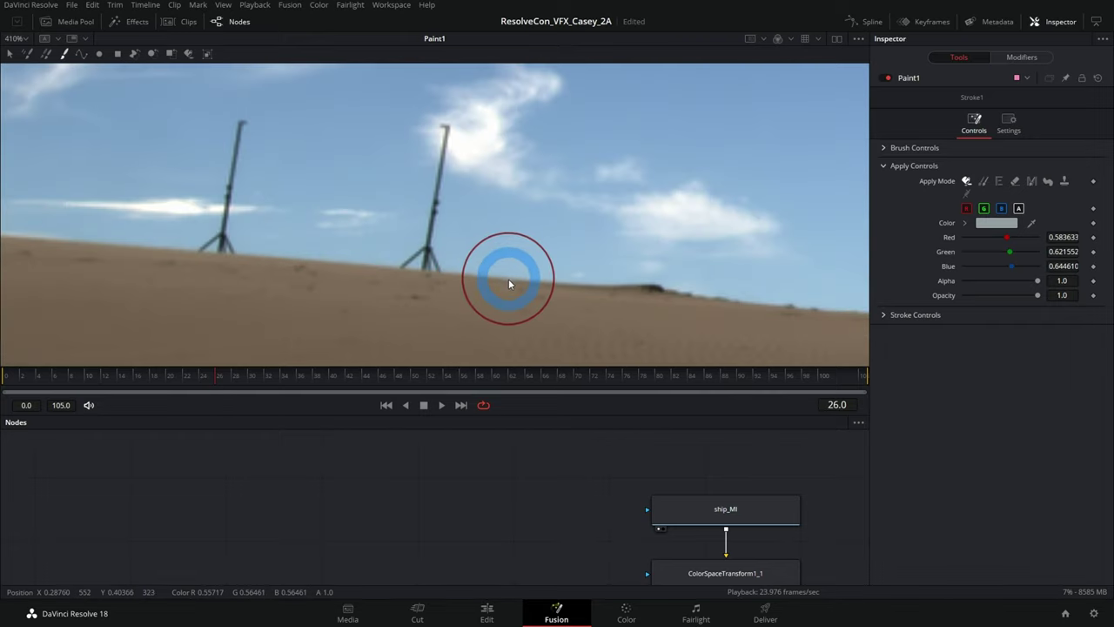
left_click_drag(424, 271, 423, 261)
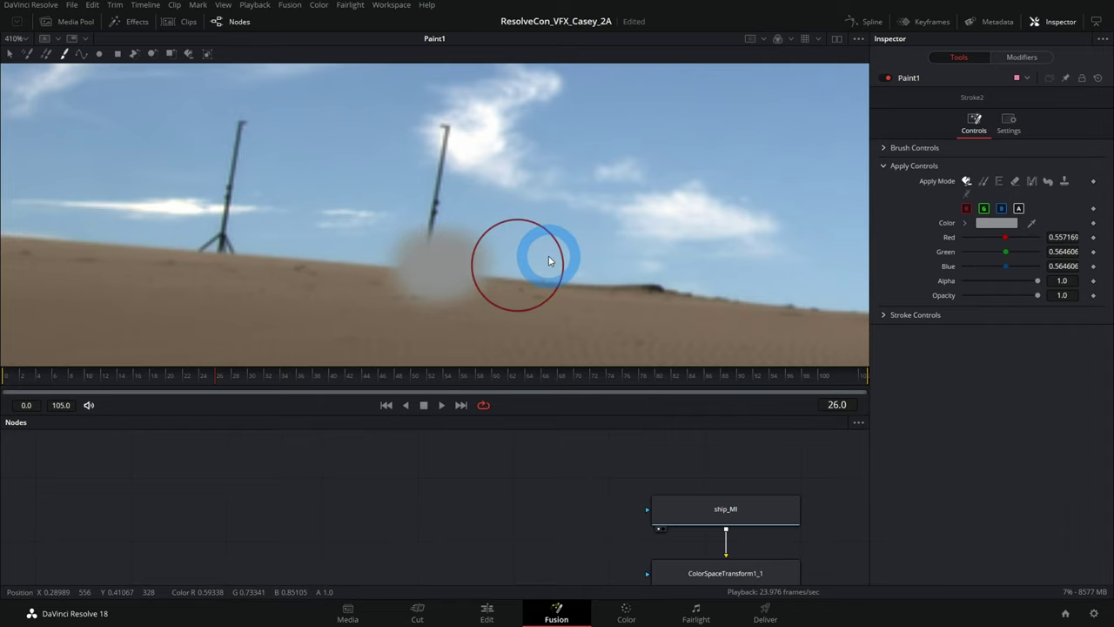
key("ctrl+z")
- Switch the Paint1 stroke's apply mode to Clone and shrink the brush for painting around the light stands
scroll(584, 232, "down", 2)
scroll(579, 239, "down", 1)
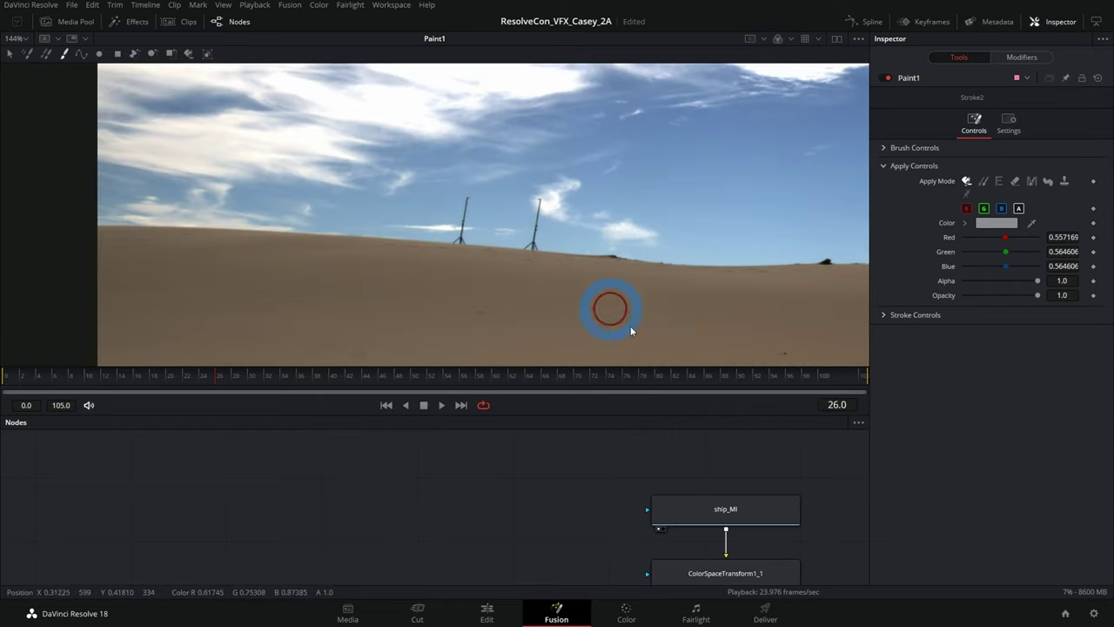
left_click_drag(541, 413, 525, 276)
left_click_drag(552, 450, 437, 439)
scroll(535, 412, "down", 4)
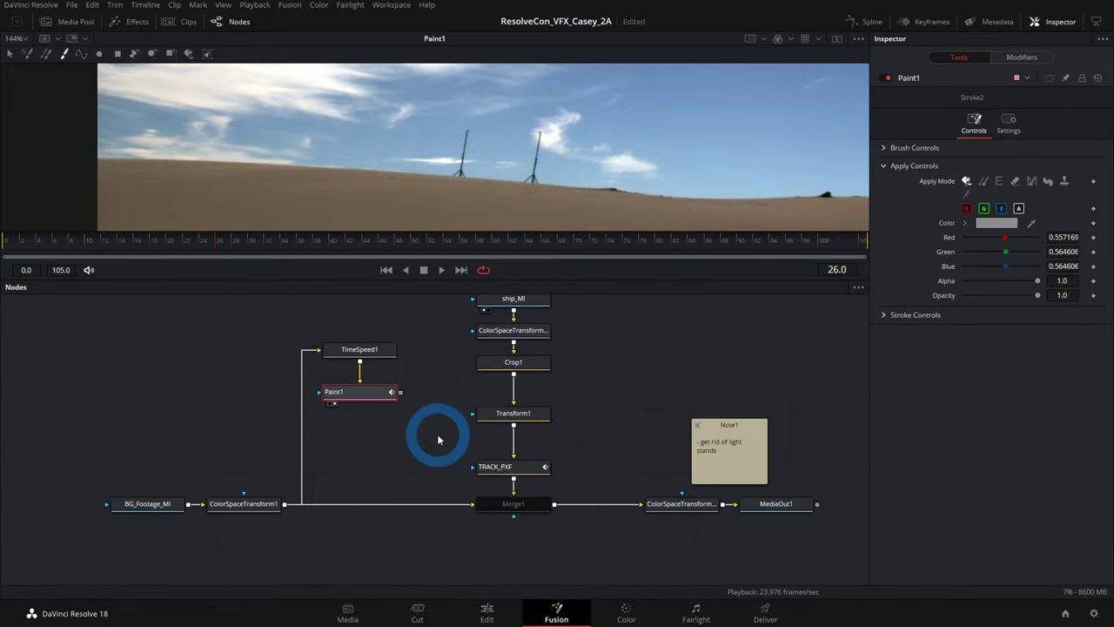
left_click(983, 183)
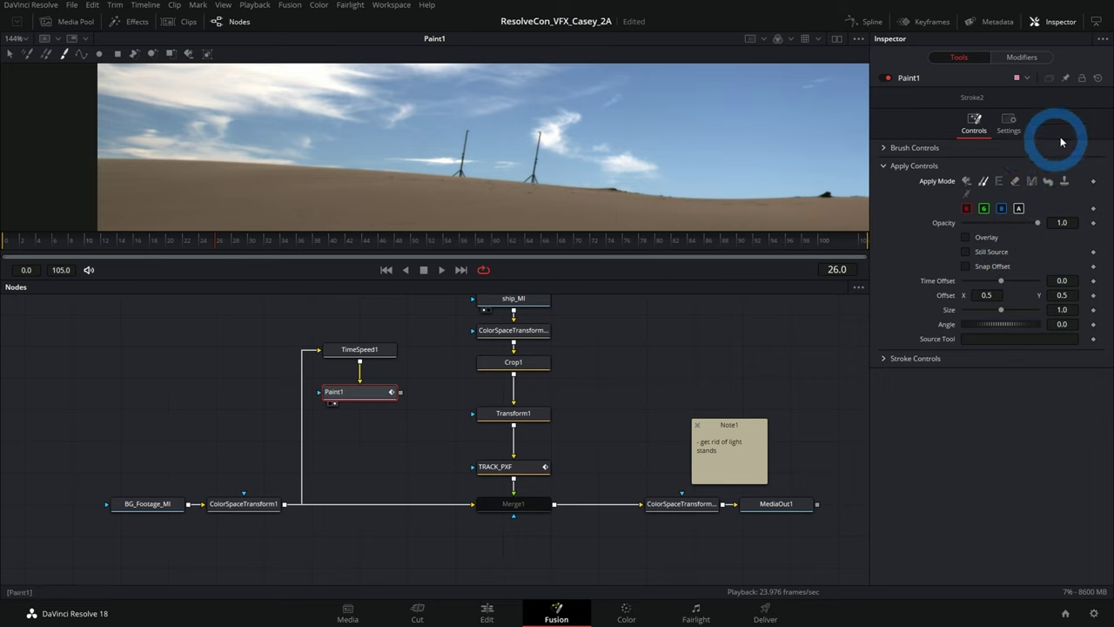
scroll(498, 178, "up", 6)
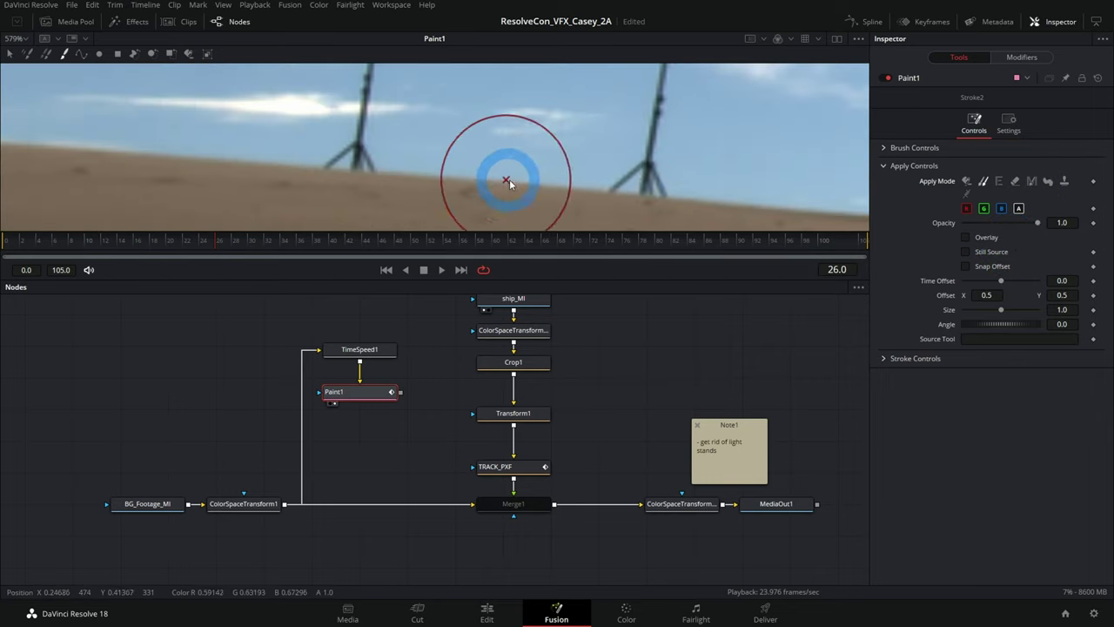
left_click_drag(510, 182, 393, 158)
left_click_drag(519, 282, 551, 534)
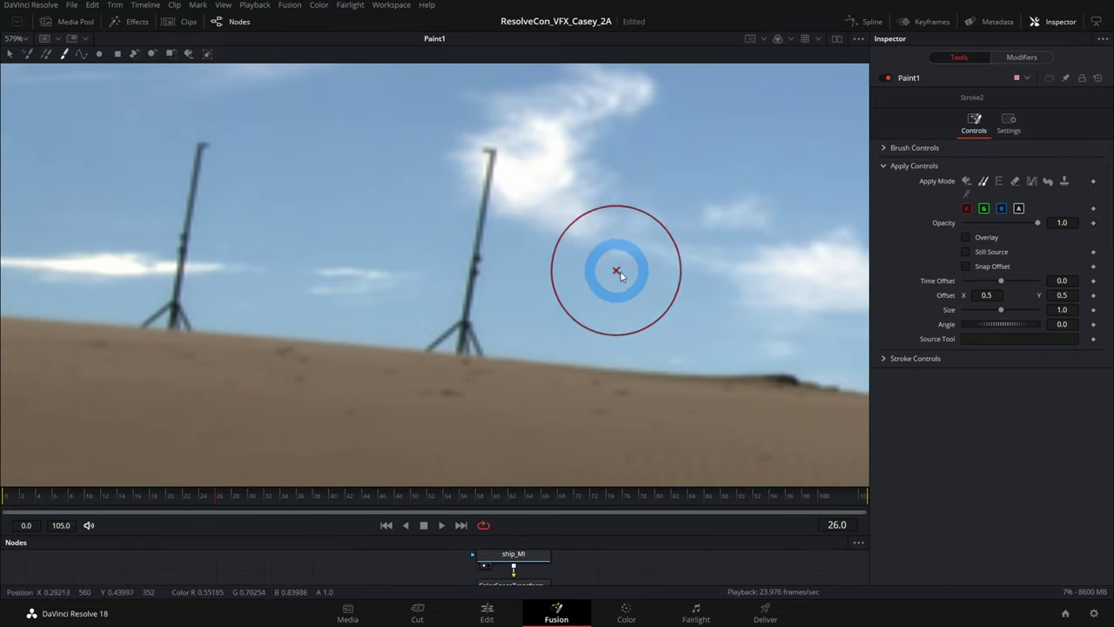
mouse_move(642, 268)
left_mouse_down()
mouse_move(651, 279)
mouse_move(619, 263)
left_mouse_up()
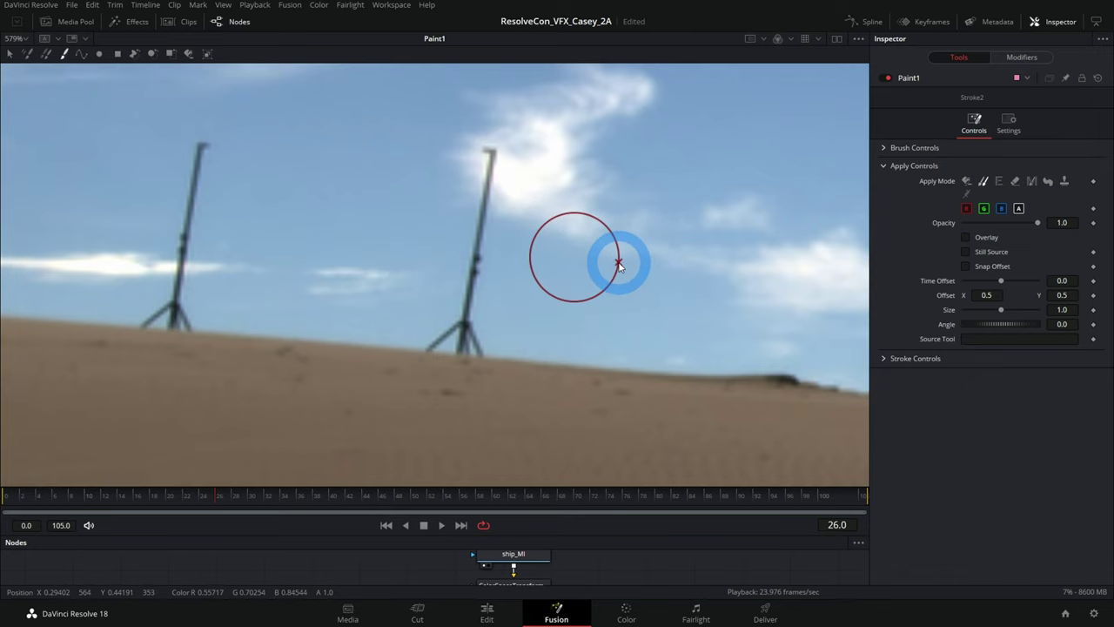
- Clone the neighbouring sky and dune edge over the right light stand's lower part and over the whole left stand
mouse_move(576, 365)
left_mouse_down()
mouse_move(483, 359)
mouse_move(447, 339)
left_mouse_up()
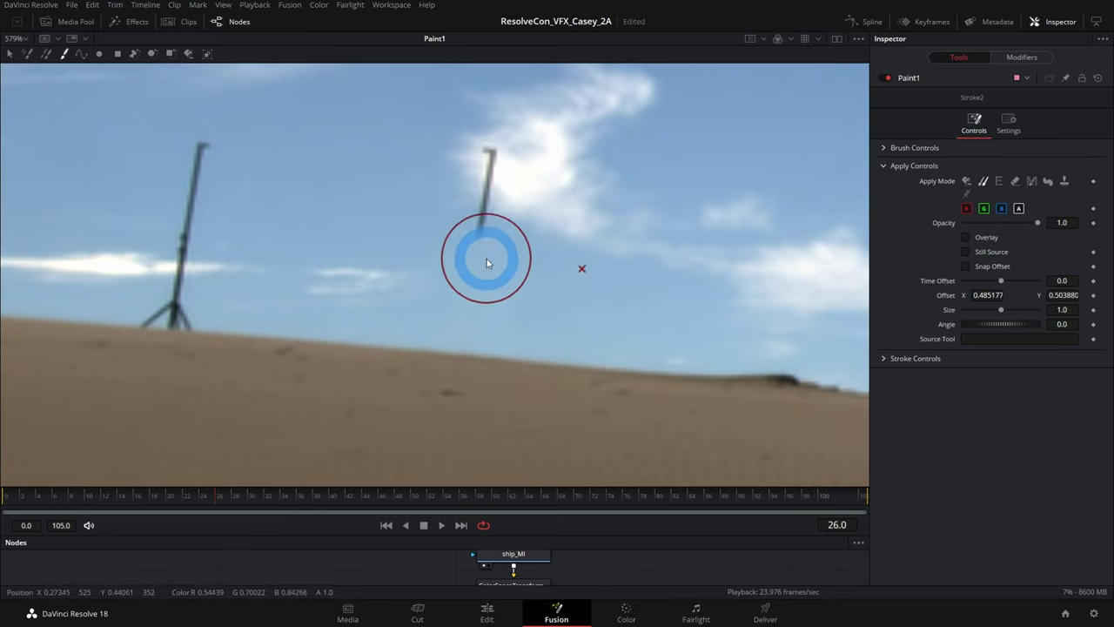
mouse_move(185, 327)
left_mouse_down()
mouse_move(160, 320)
mouse_move(190, 279)
mouse_move(195, 220)
left_mouse_up()
left_click_drag(201, 178, 206, 144)
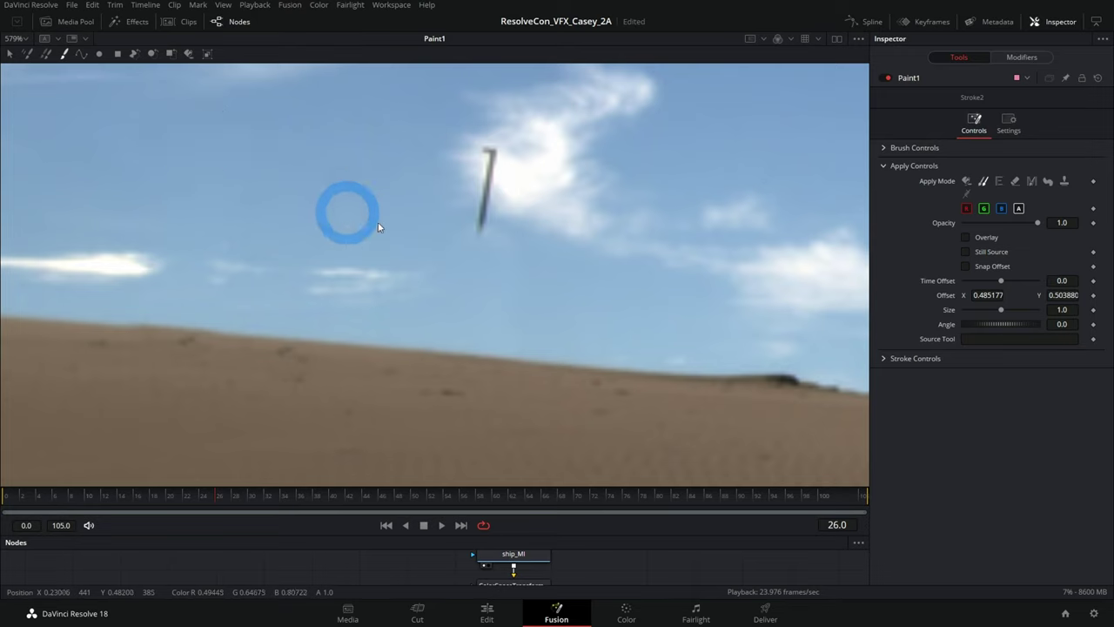
- Clone nearby cloud and sky over the remaining top of the right light stand and touch up the sand below the horizon
left_click(539, 175, "alt")
left_click_drag(487, 174, 493, 183)
mouse_move(563, 224)
left_mouse_down()
mouse_move(580, 226)
mouse_move(483, 207)
mouse_move(486, 226)
left_mouse_up()
left_click(534, 290)
left_click(525, 282)
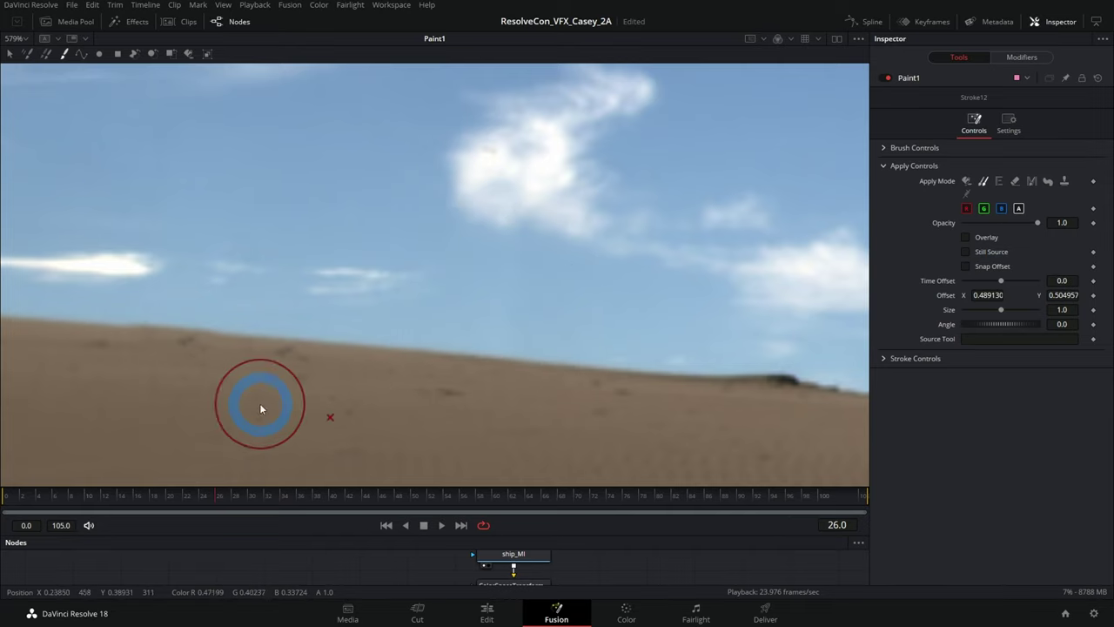
left_click_drag(289, 369, 285, 386)
- Inspect the whole cleaned plate and scrub through several frames to check the removal of the light stands
scroll(342, 409, "down", 4)
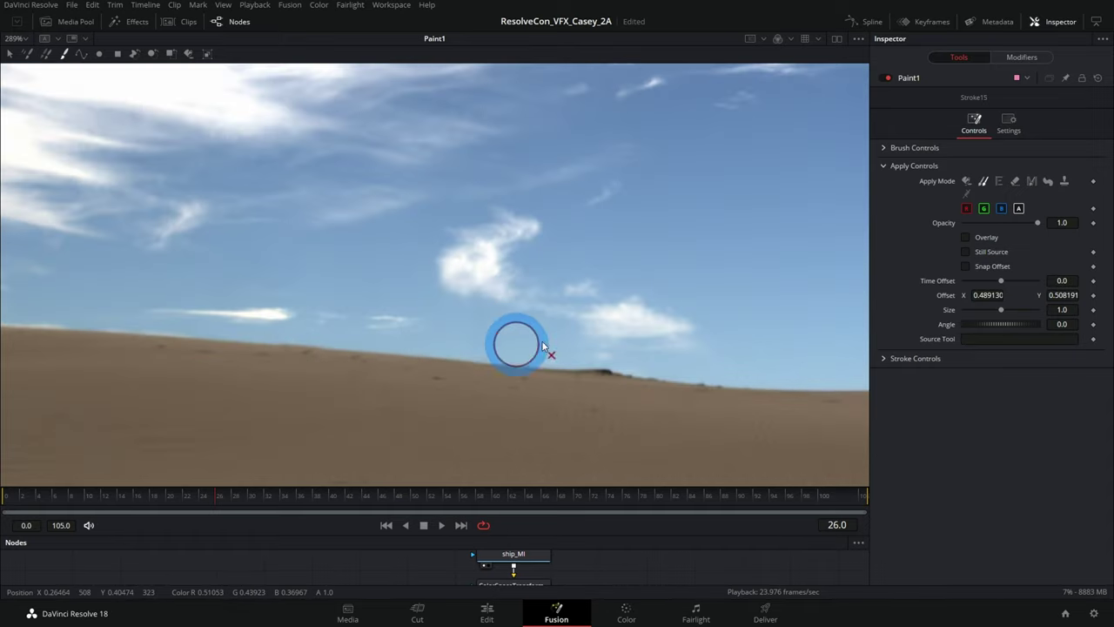
scroll(542, 284, "down", 2)
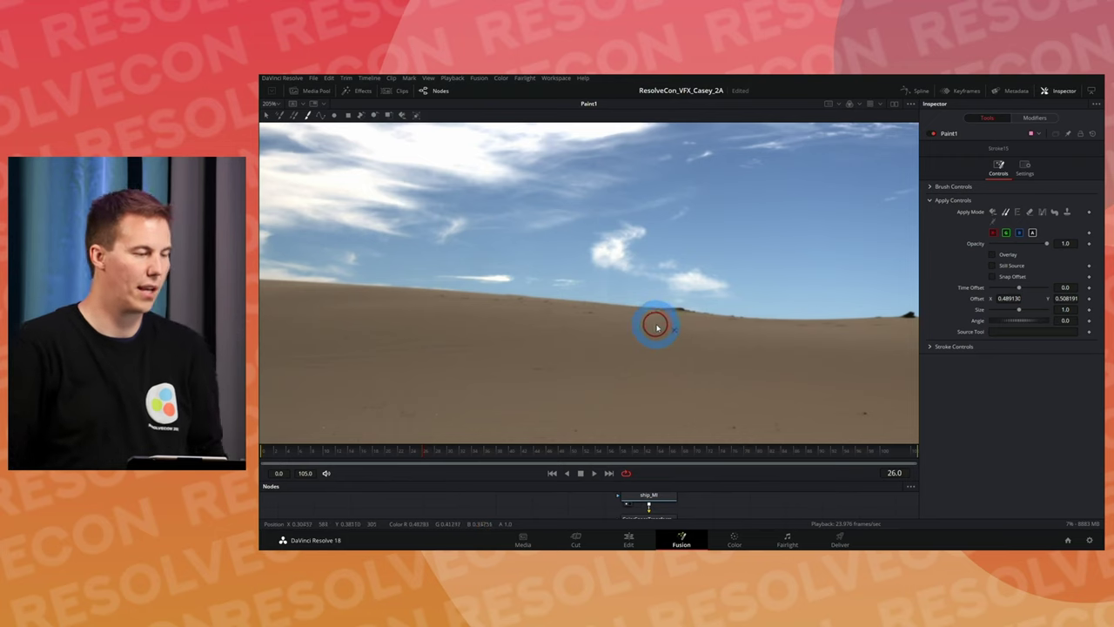
scroll(557, 344, "down", 2)
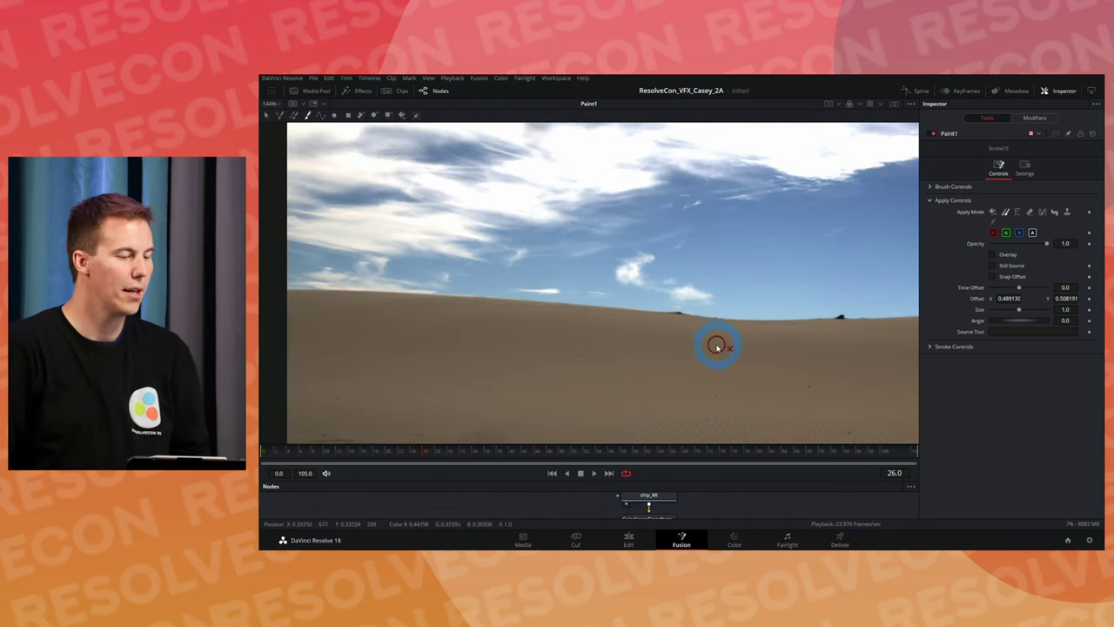
left_click_drag(716, 346, 637, 321)
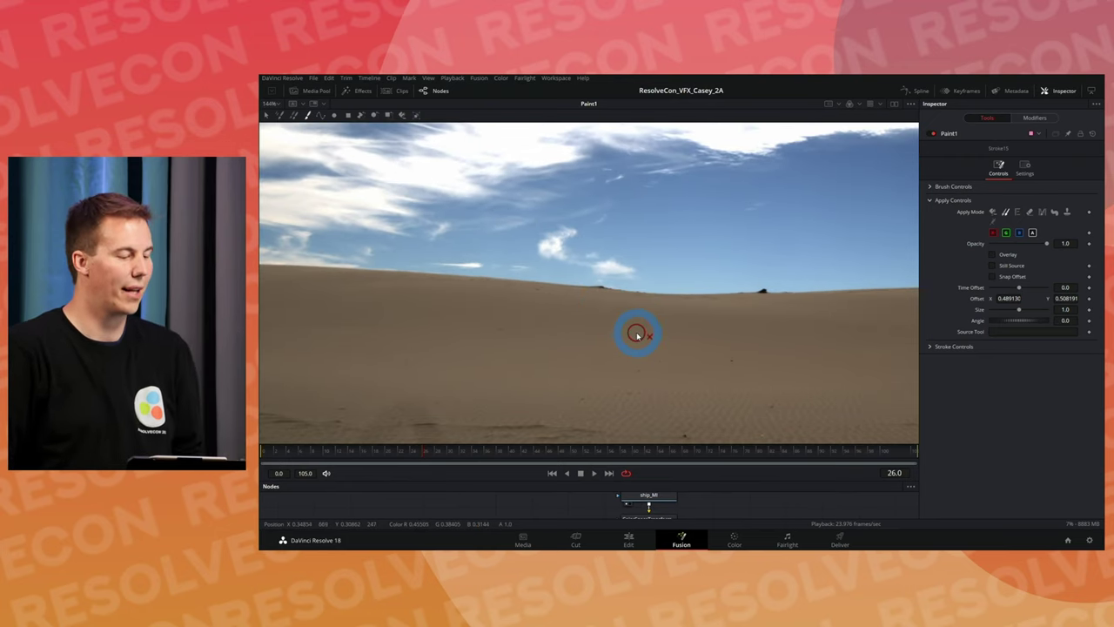
scroll(636, 334, "down", 2)
scroll(637, 351, "down", 2)
left_click_drag(707, 349, 614, 301)
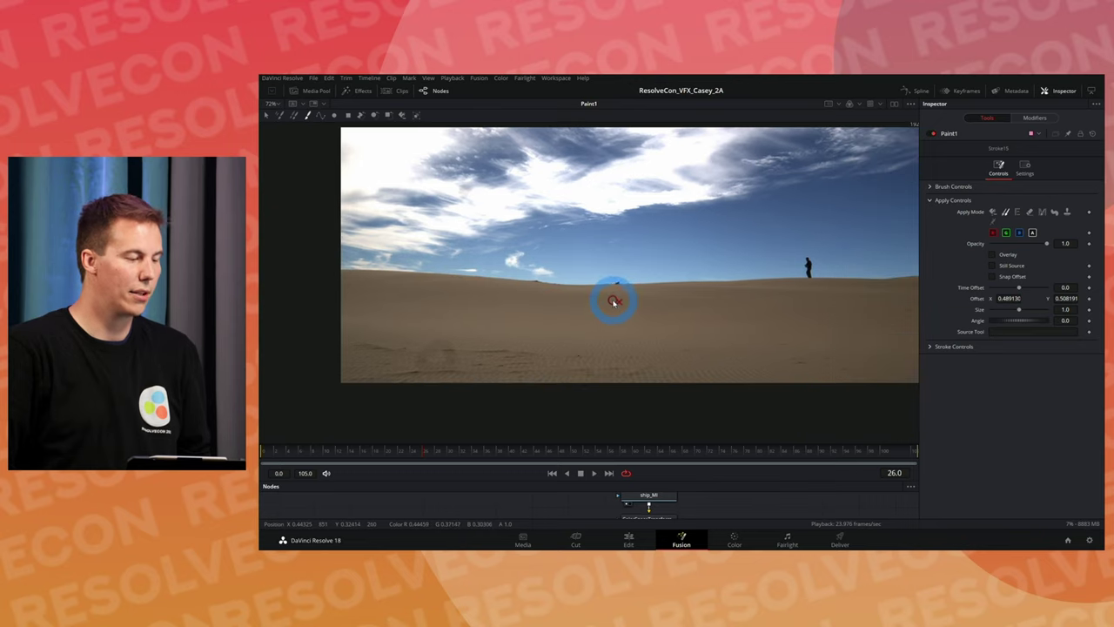
left_click_drag(561, 452, 828, 461)
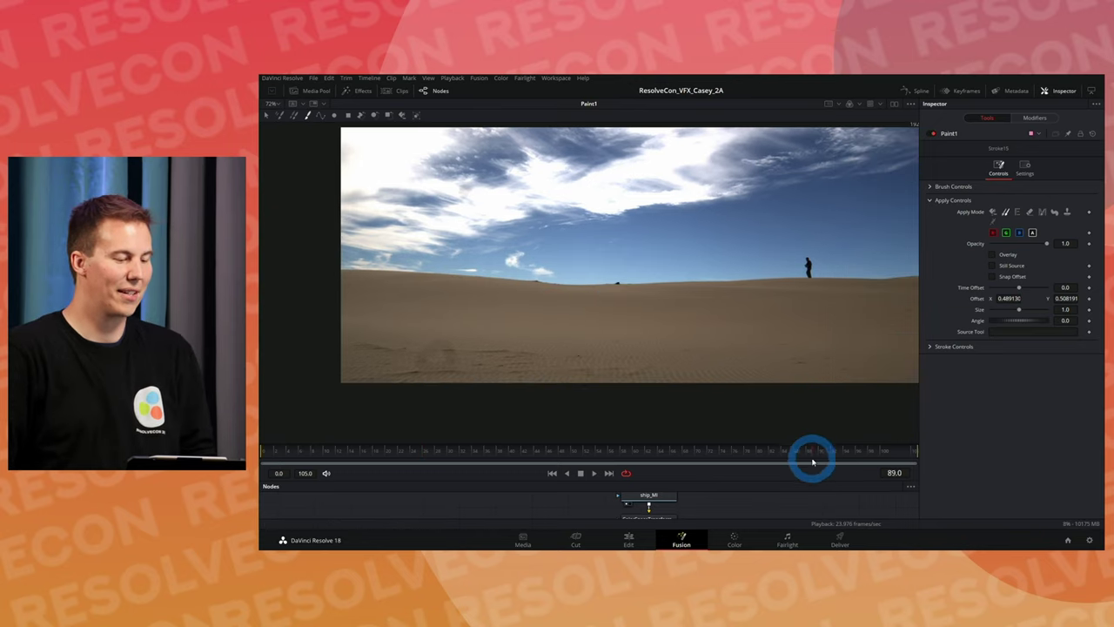
left_click_drag(587, 446, 617, 452)
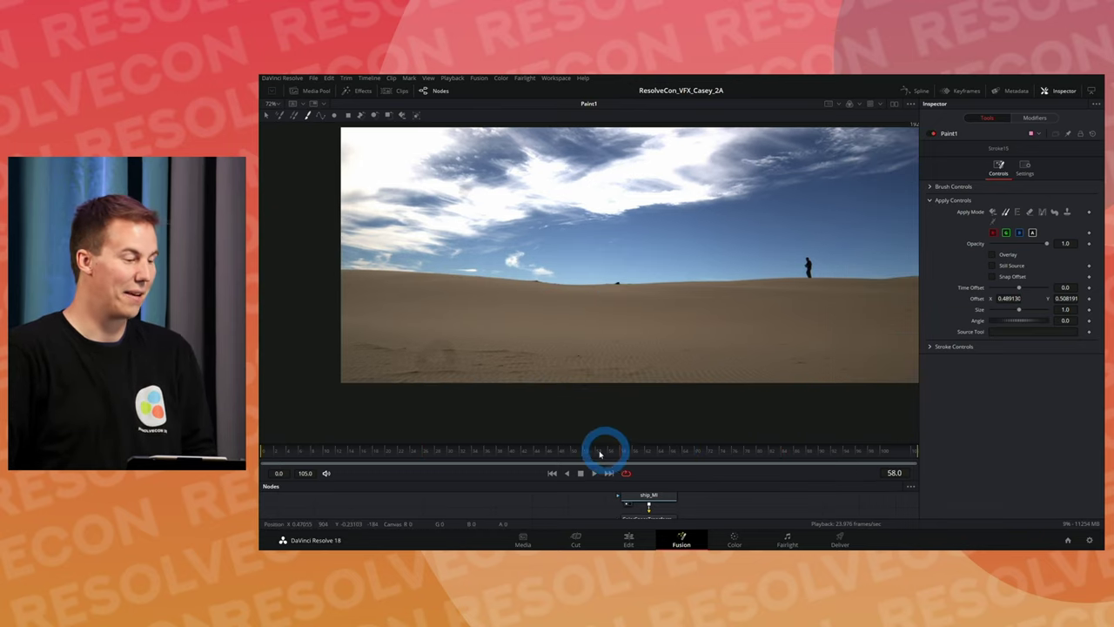
left_click(526, 298)
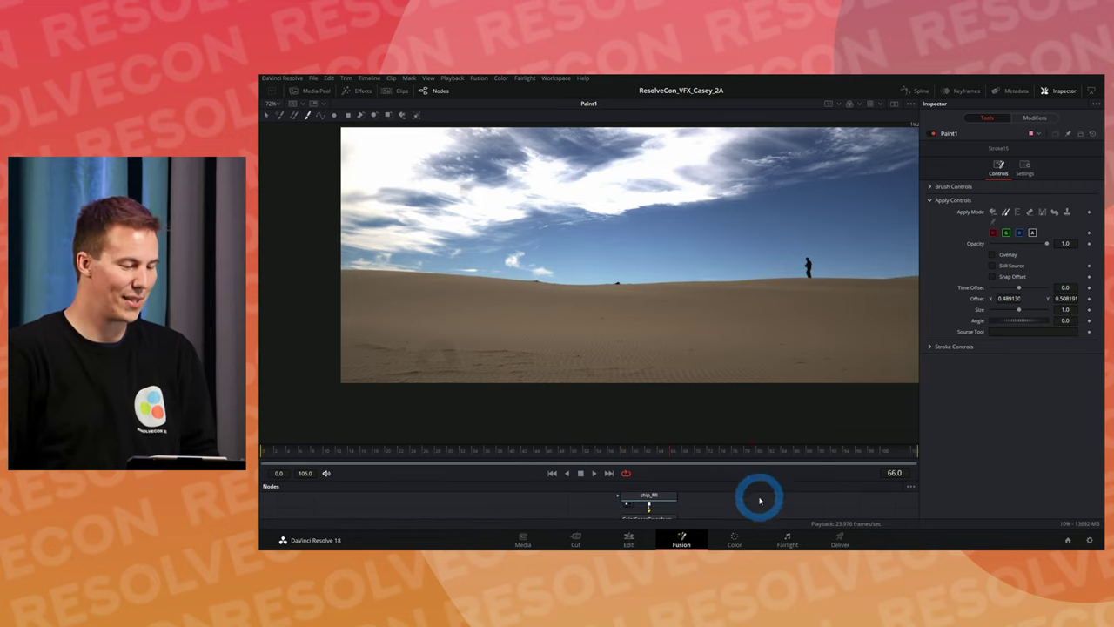
- Merge the Paint1 output over the ColorSpaceTransform1 output with a new Merge node ahead of Merge1
left_click_drag(764, 482, 714, 306)
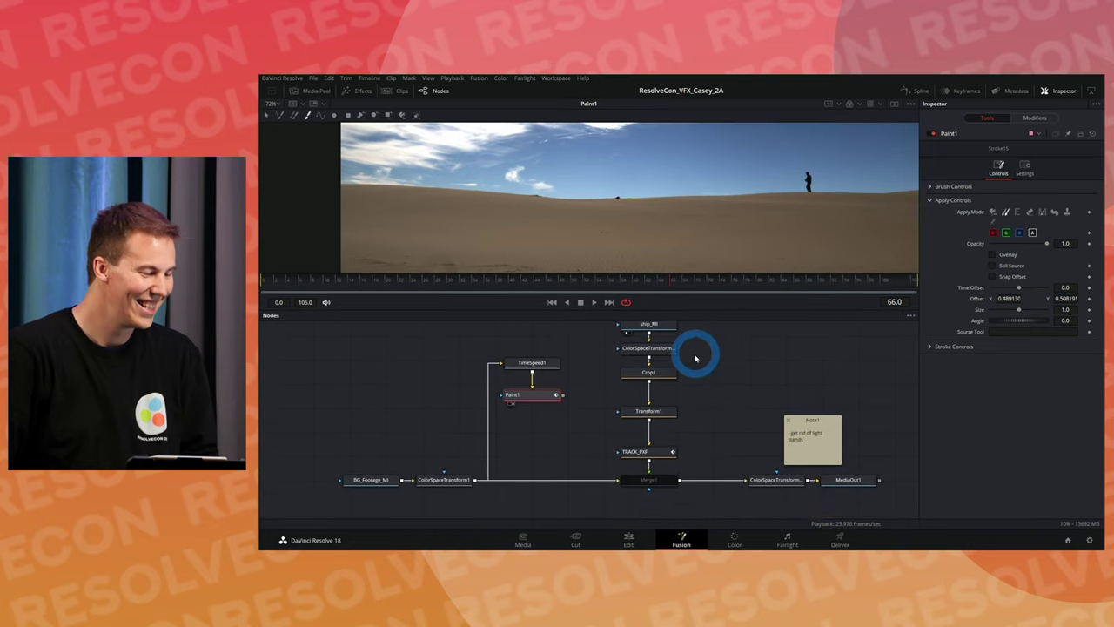
scroll(591, 423, "up", 2)
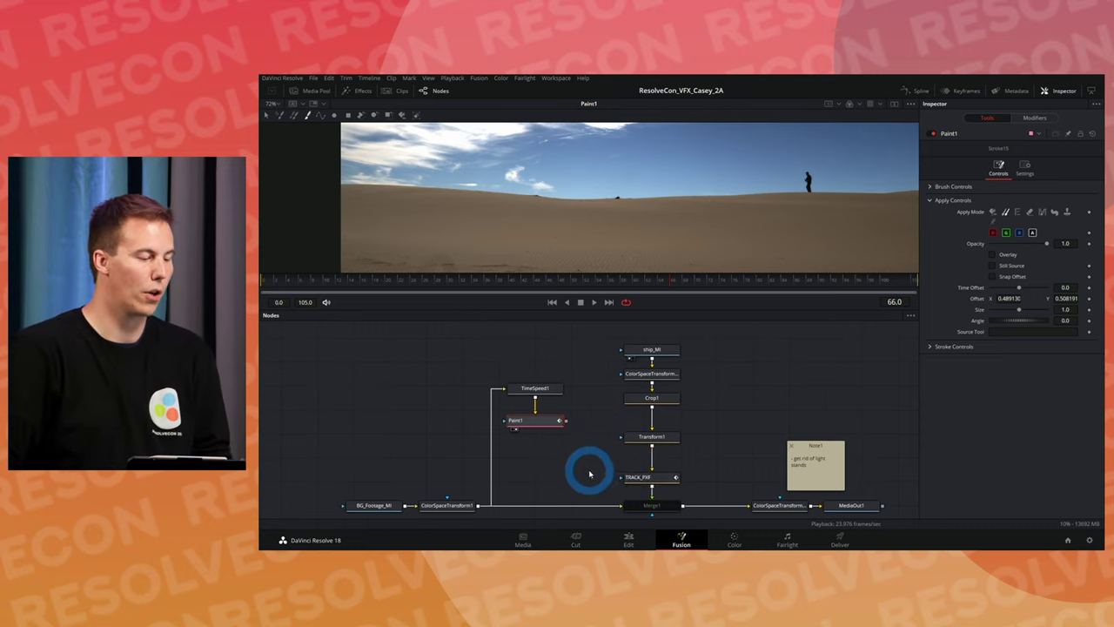
scroll(602, 418, "down", 2)
mouse_move(585, 397)
left_mouse_down()
mouse_move(602, 369)
mouse_move(625, 425)
mouse_move(509, 488)
mouse_move(501, 480)
left_mouse_up()
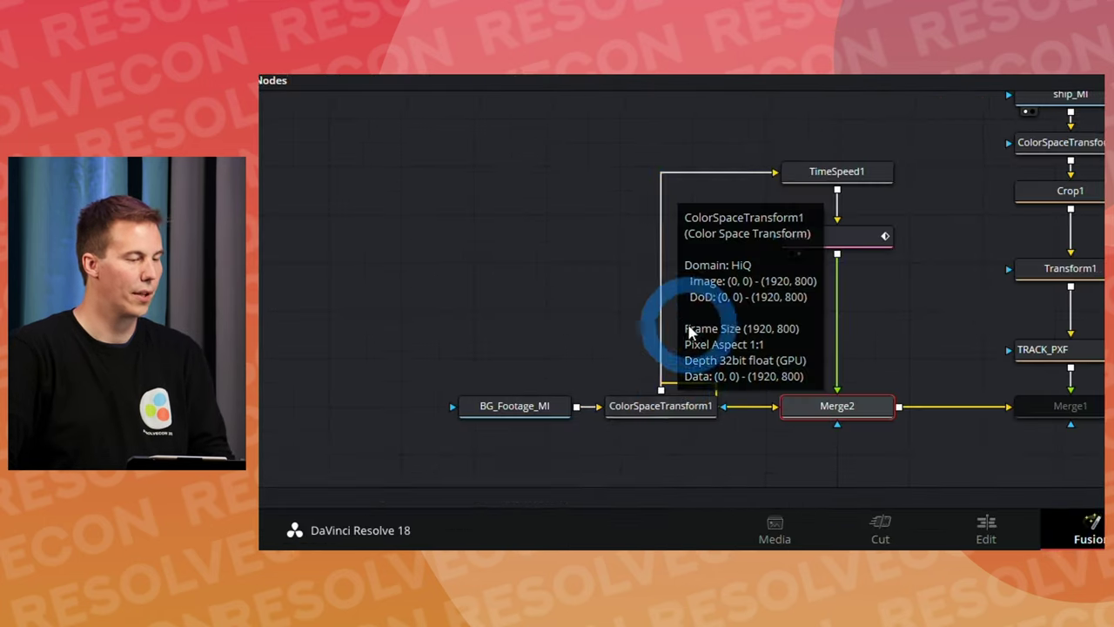
left_click(517, 365)
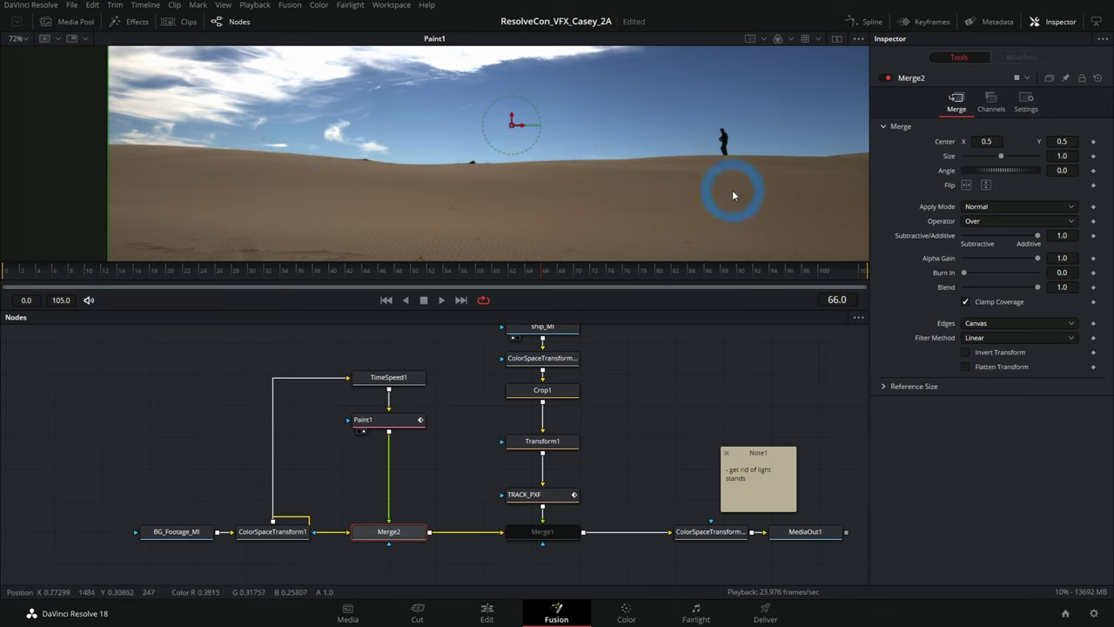
left_click(459, 473)
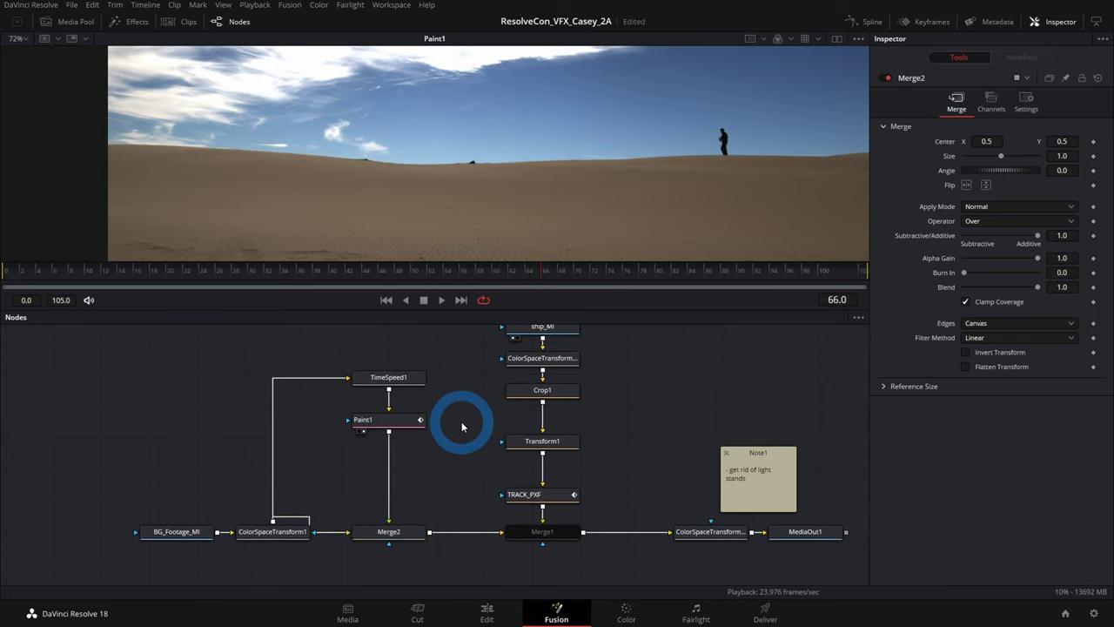
- Add a Polygon mask node to Merge2
left_click(399, 532)
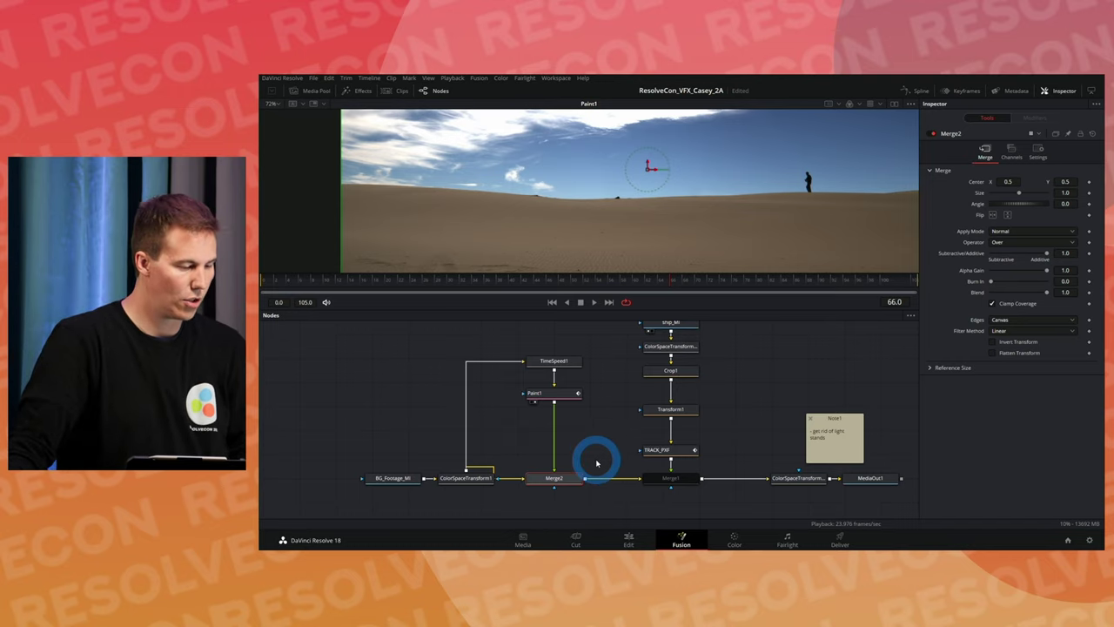
key("shift+space")
type("Paint")
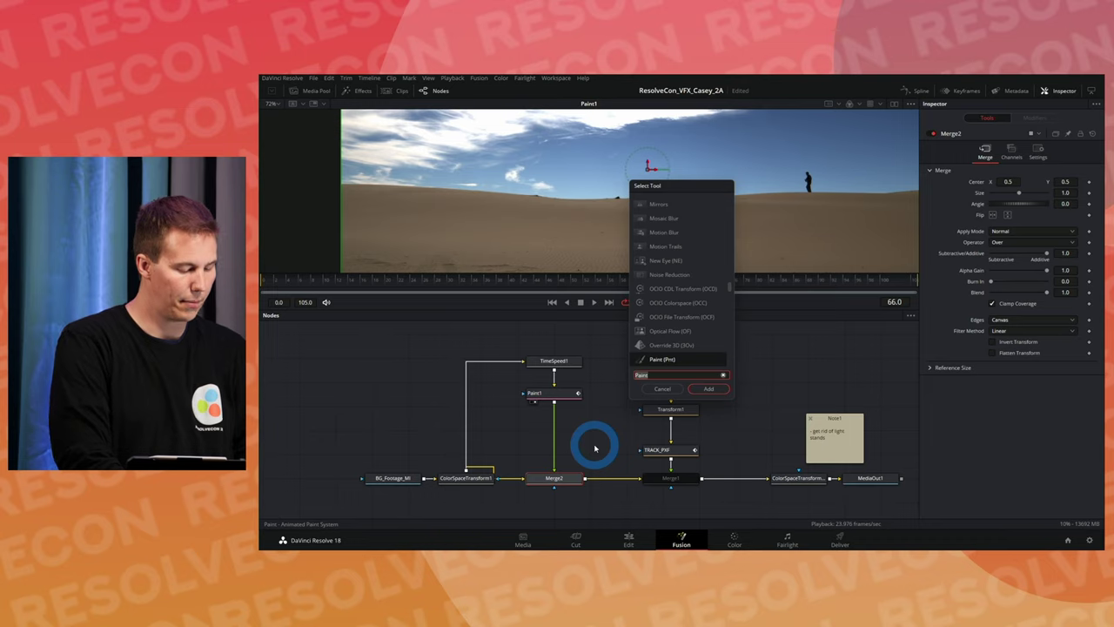
type("pol")
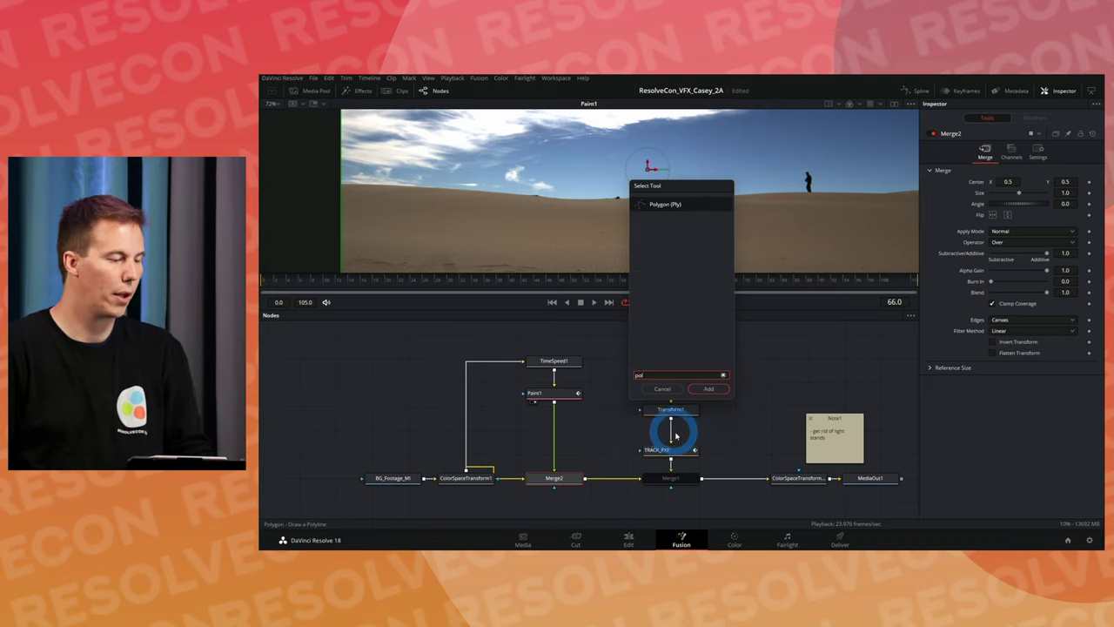
left_click(709, 389)
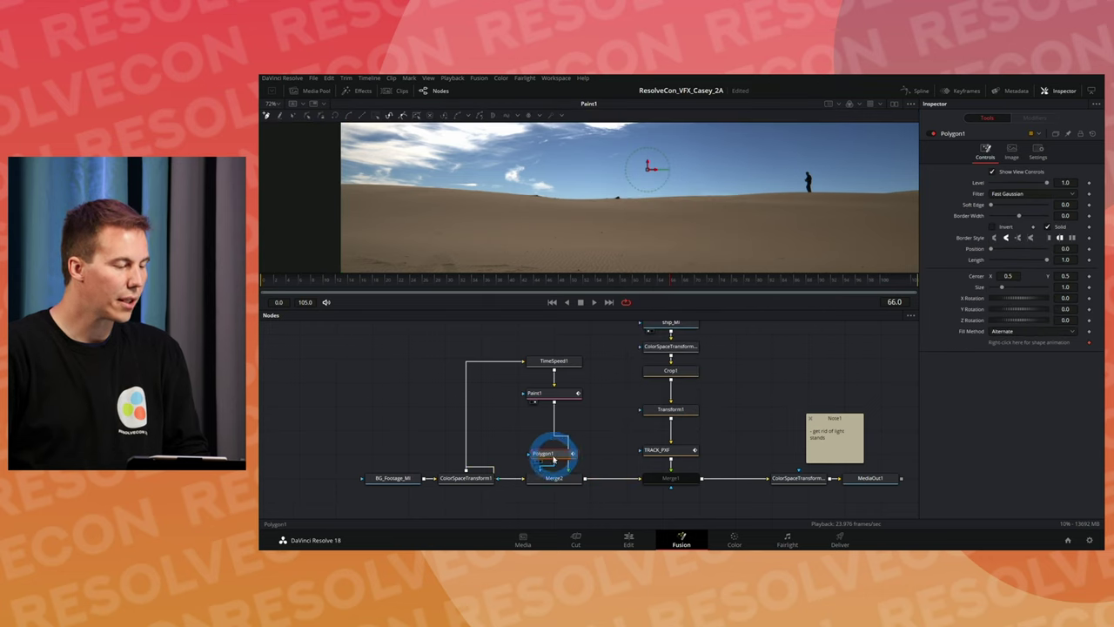
- Move the Polygon1 mask node directly below Merge2 in the node graph and select Merge2
scroll(597, 462, "up", 4)
left_click_drag(597, 363, 600, 472)
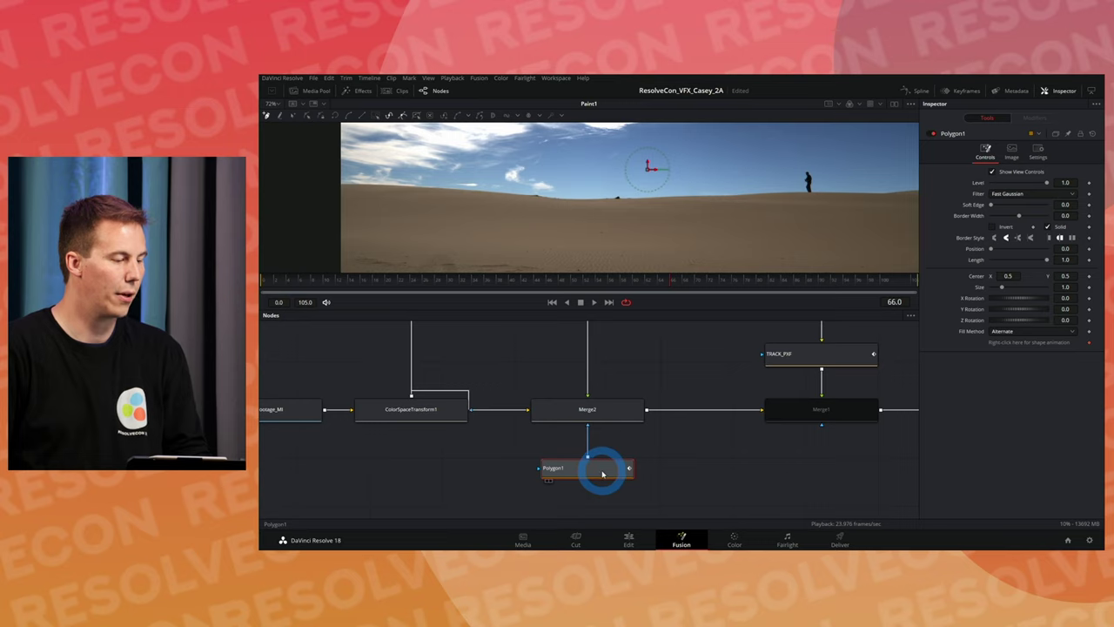
left_click(598, 406)
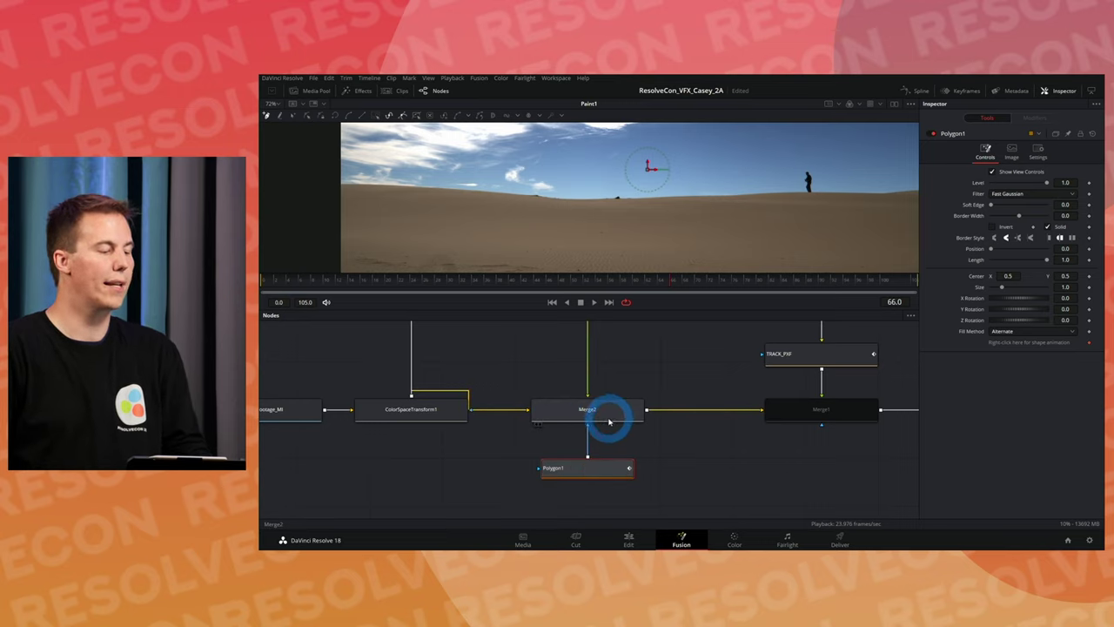
left_click(609, 423)
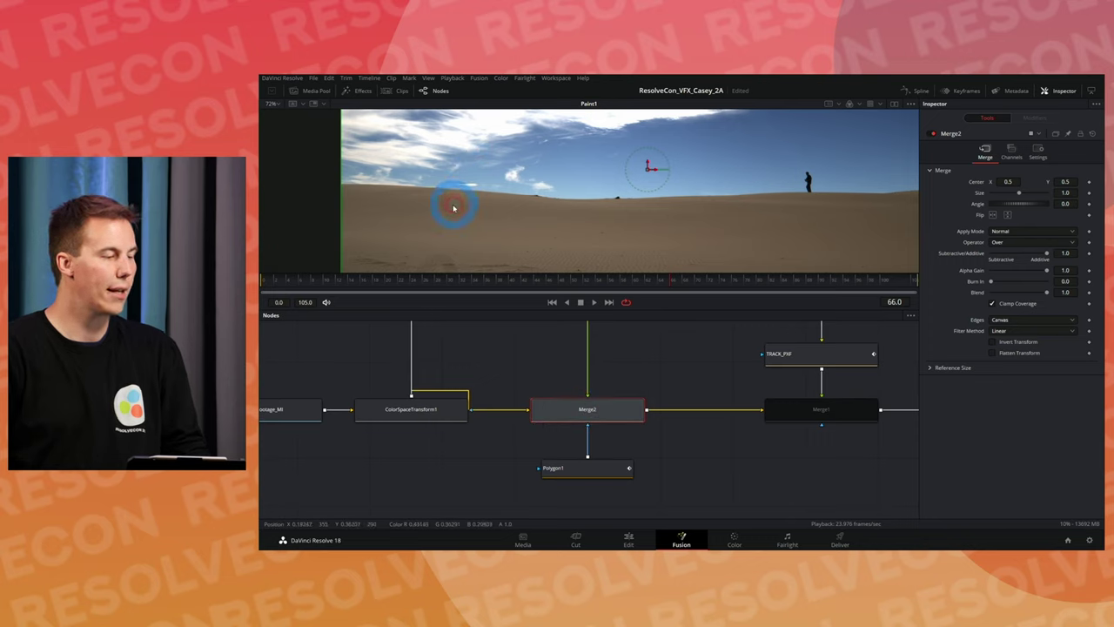
- Draw a closed four-point mask with Polygon1 across the sky and sand around the cleaned light-stand area
left_click(585, 467)
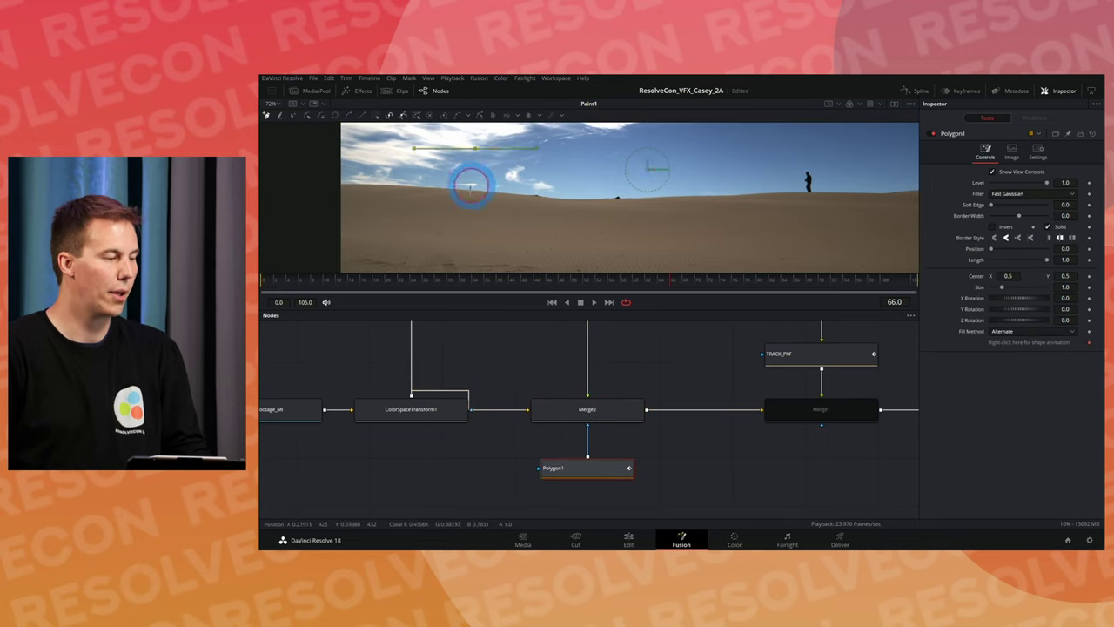
left_click(655, 136)
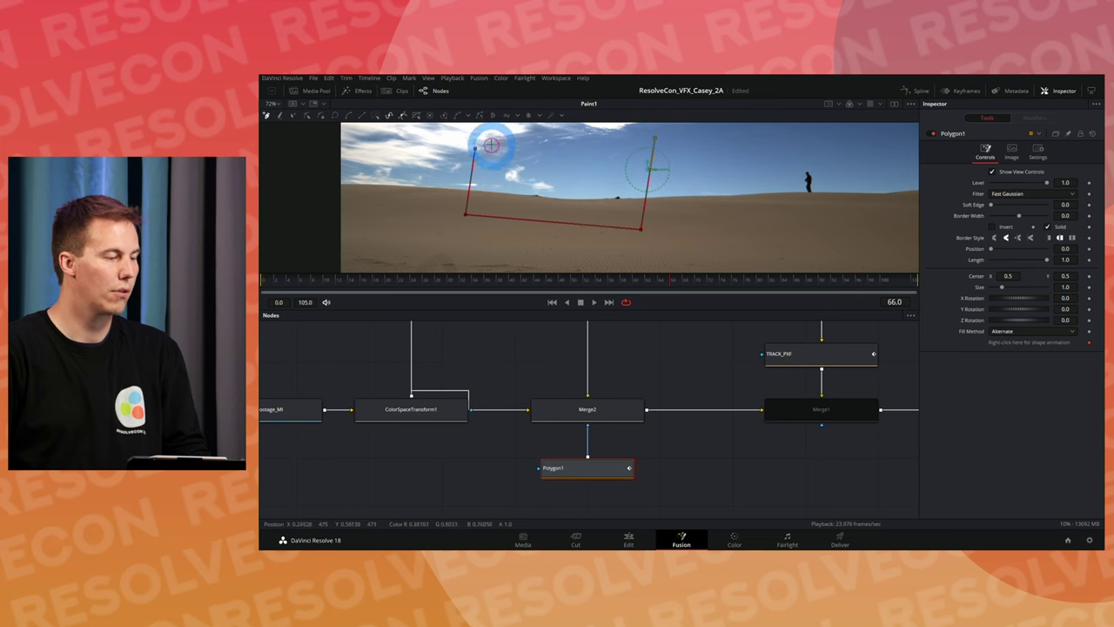
left_click(474, 149)
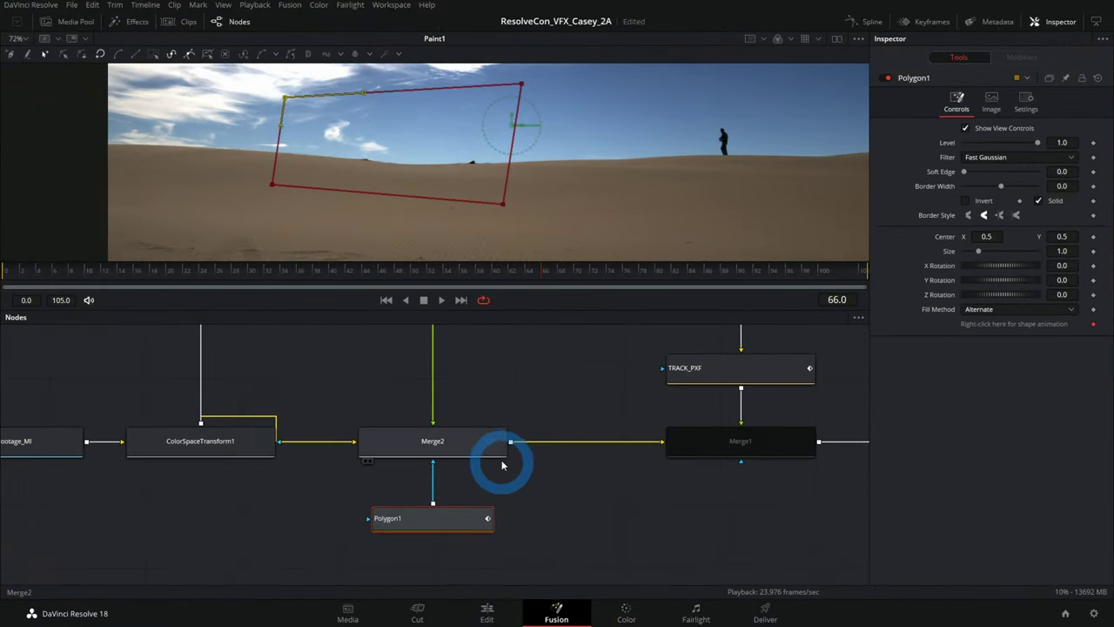
- Display Merge2 in the viewer and go to frame 58
left_click(621, 418)
key("1")
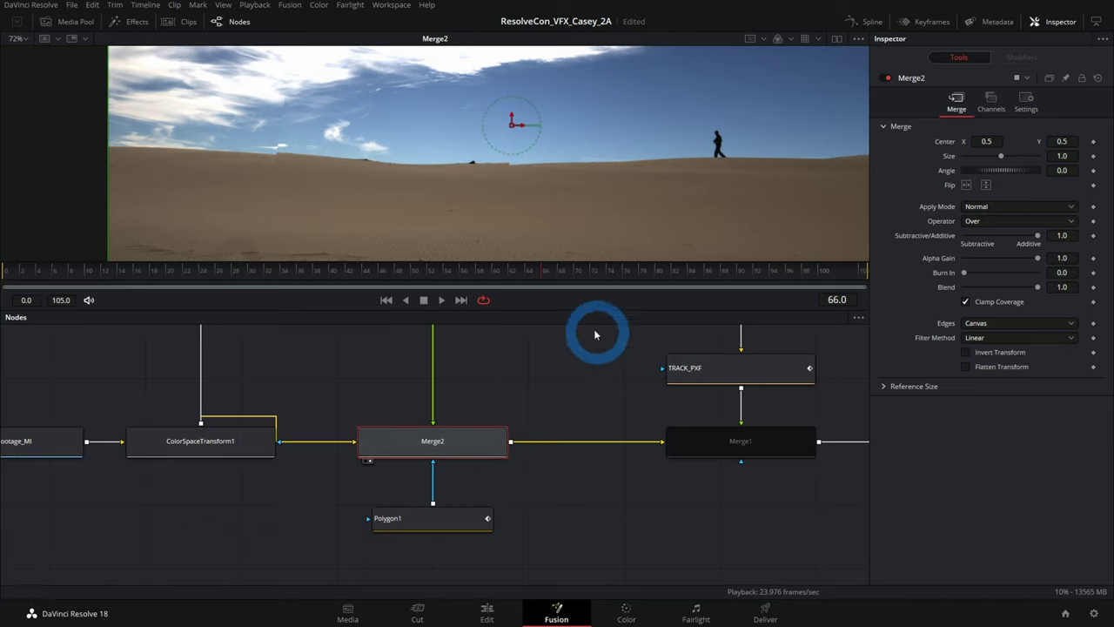
left_click(478, 270)
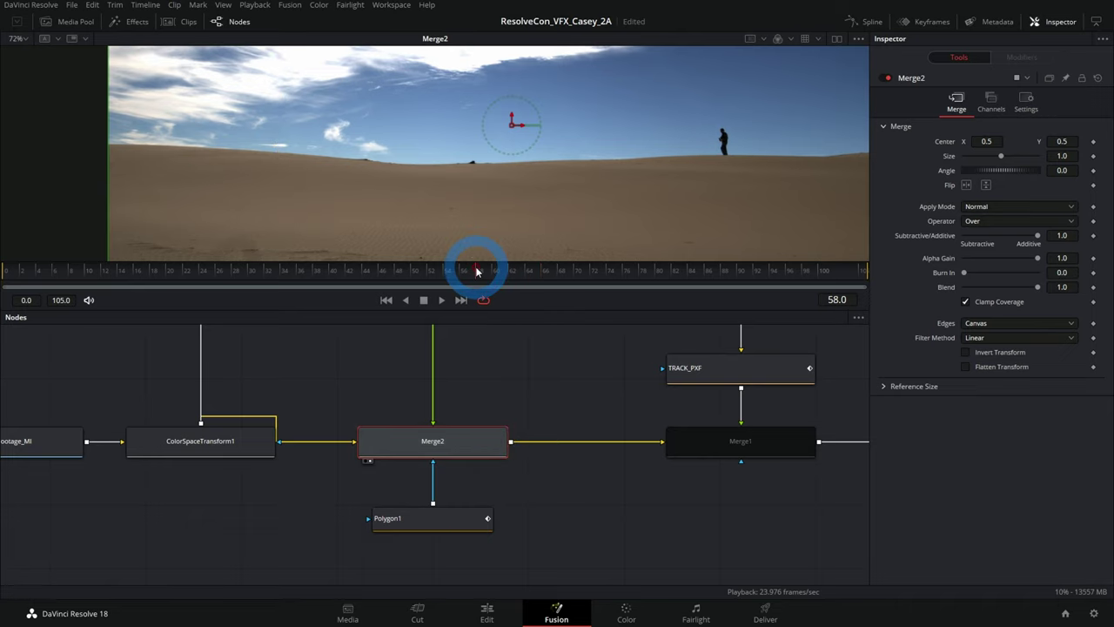
- Reshape the Polygon1 mask at frame 58 by moving its four points in tightly around the cleaned light-stand patch
left_click(442, 517)
mouse_move(301, 111)
left_mouse_down()
mouse_move(405, 168)
mouse_move(276, 117)
left_mouse_up()
left_click_drag(272, 187, 240, 176)
left_click_drag(521, 88, 391, 108)
left_click_drag(278, 118, 259, 112)
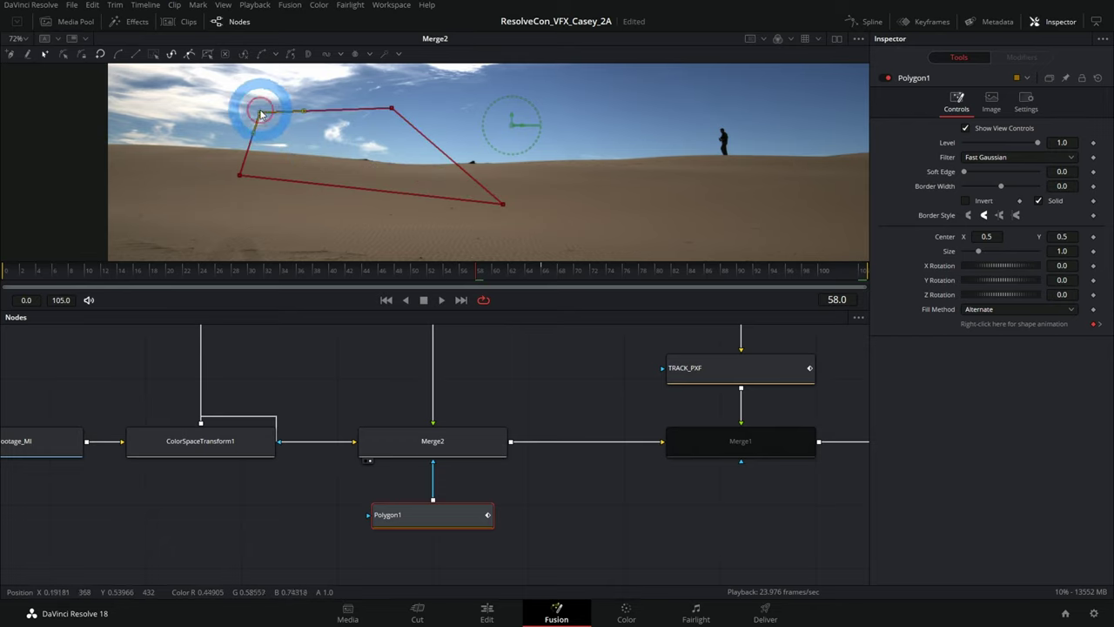
left_click_drag(503, 204, 387, 183)
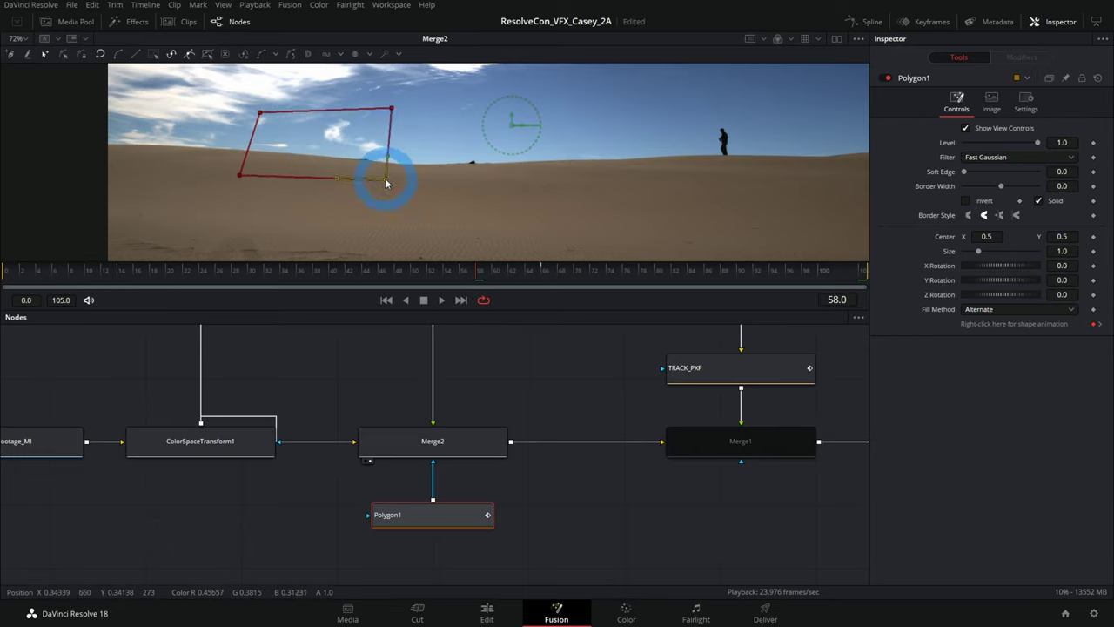
- Toggle Merge2 off and on repeatedly to compare the original footage with the masked clean patch
left_click(490, 442)
left_click(884, 78)
left_click(887, 79)
left_click(887, 79)
left_click(888, 80)
left_click(887, 79)
left_click(888, 79)
left_click(887, 79)
left_click(888, 79)
- Set the soft edge of Polygon1 to 0.011 and move its node farther below Merge2
left_click(447, 517)
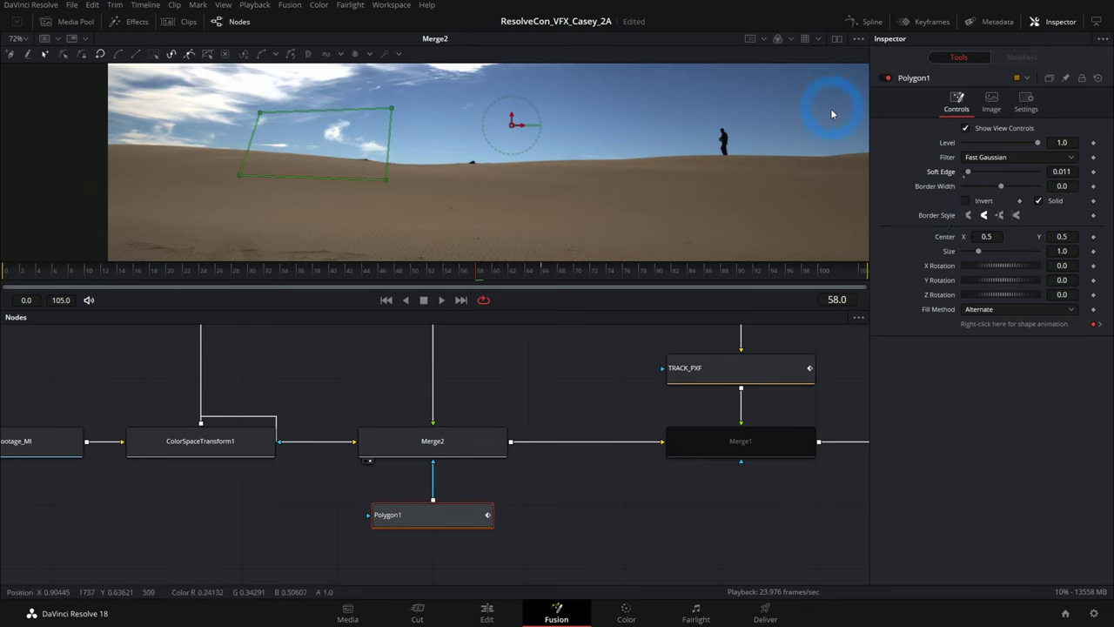
left_click_drag(476, 201, 574, 239)
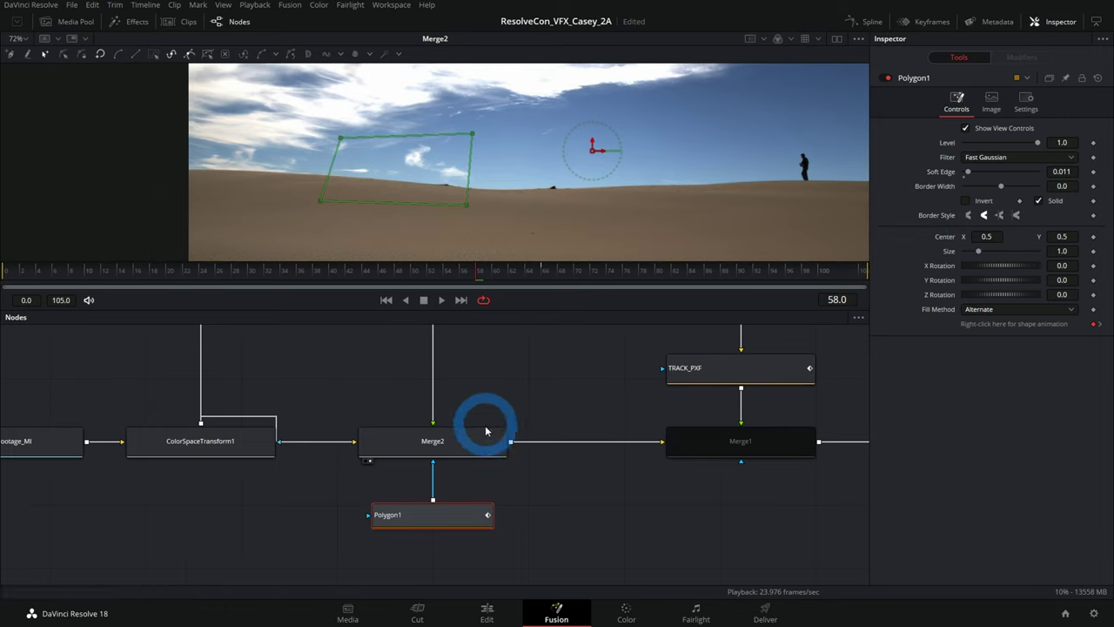
left_click(473, 456)
left_click_drag(462, 519, 471, 549)
left_click(563, 363)
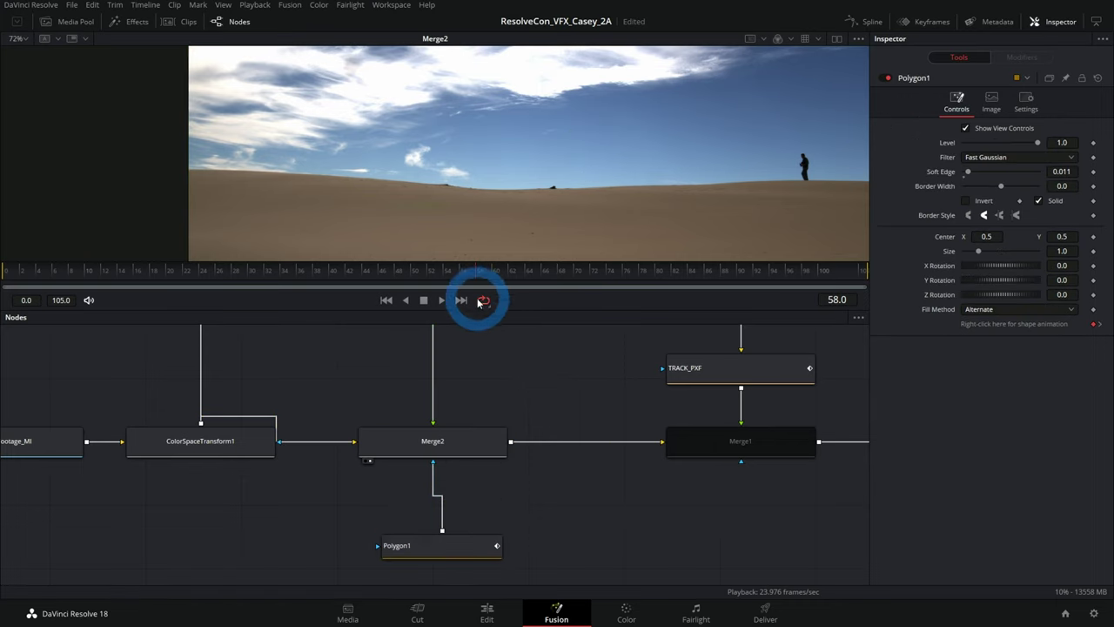
- Scrub to frame 89 to inspect how the patch lines up with the horizon up close, and return to frame 58
left_click_drag(485, 276, 728, 269)
left_click(385, 216)
scroll(350, 182, "up", 6)
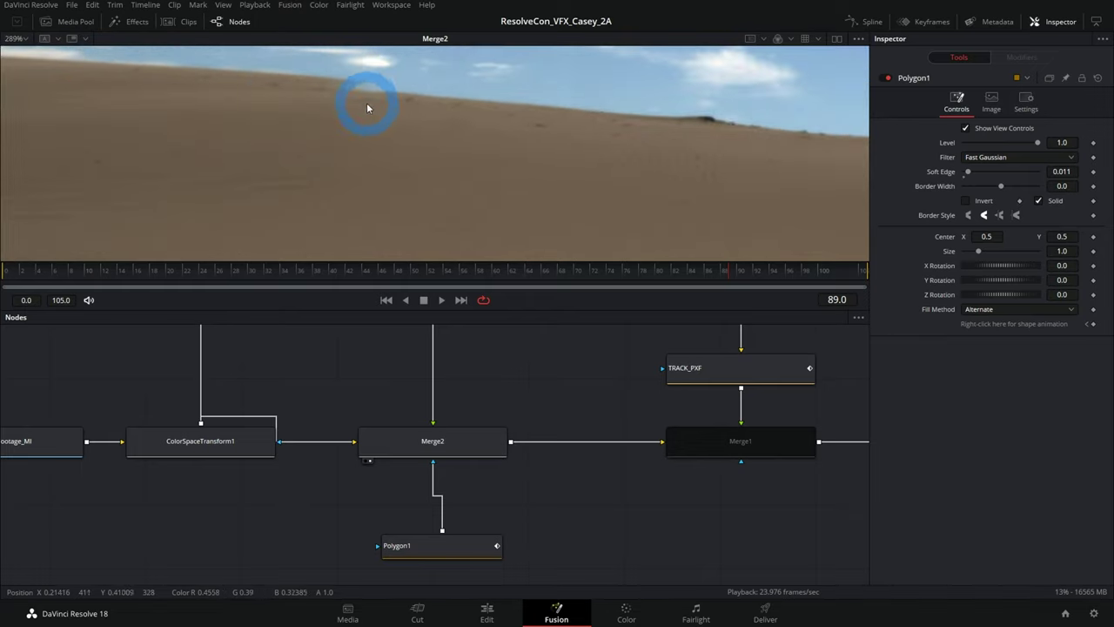
scroll(457, 122, "down", 5)
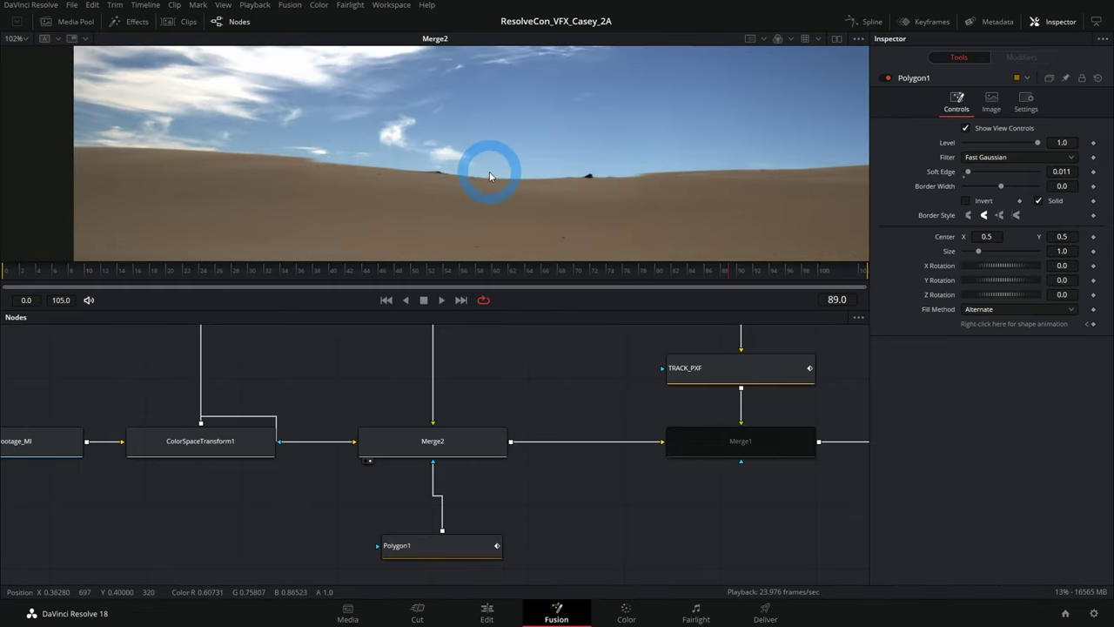
left_click_drag(486, 275, 469, 277)
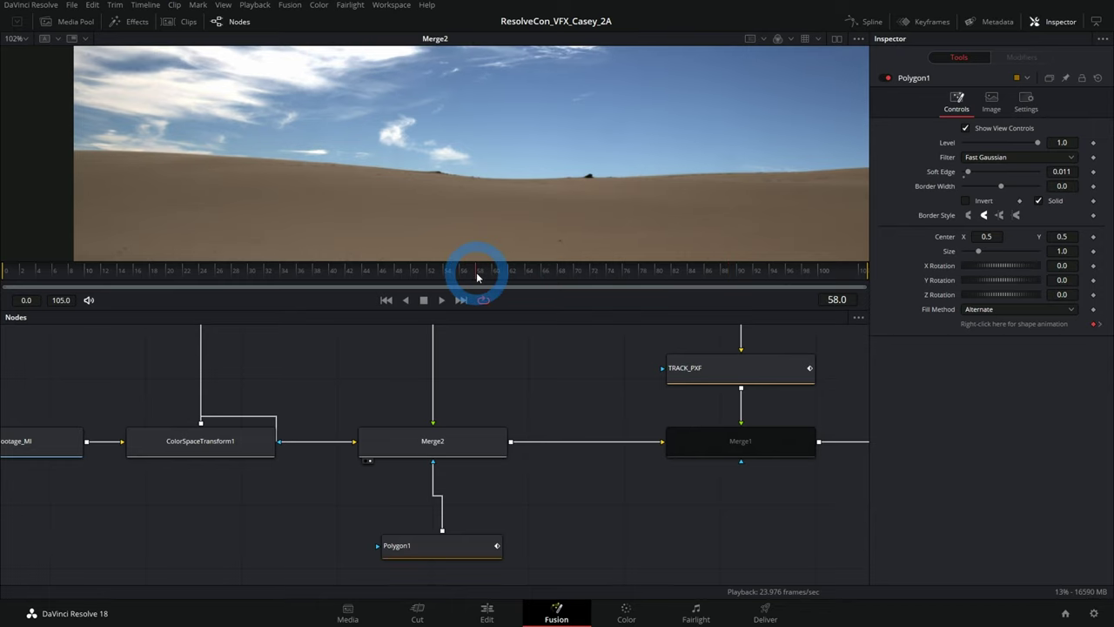
scroll(455, 199, "down", 2)
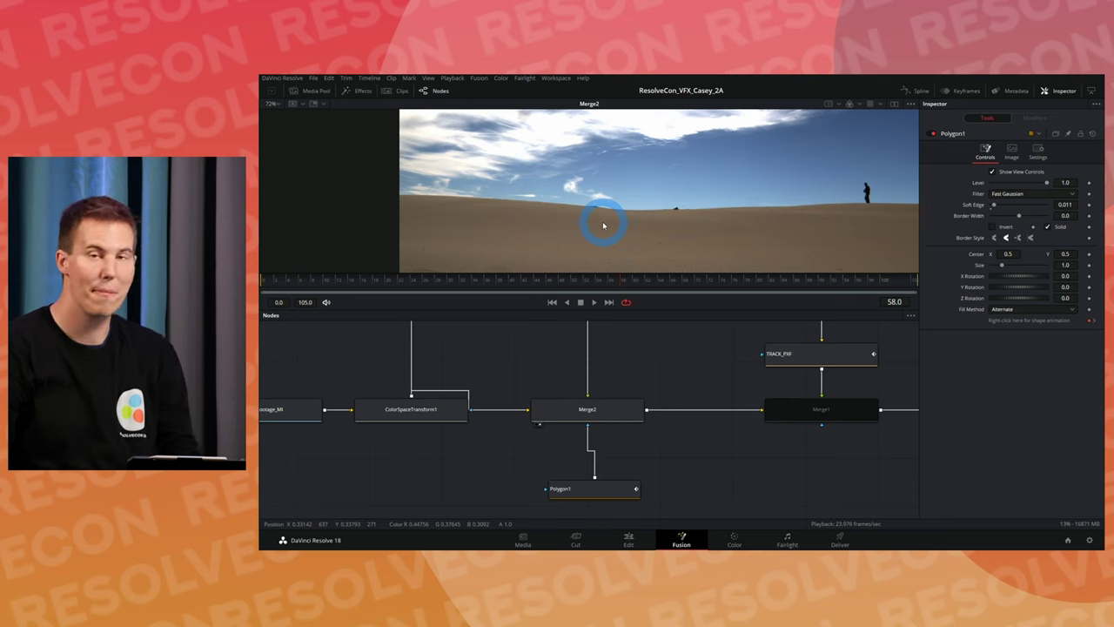
- Copy the TRACK_PXF planar transform node and insert the copy between Paint1 and Merge2
scroll(703, 363, "up", 2)
scroll(703, 363, "right", 2)
left_click(774, 391)
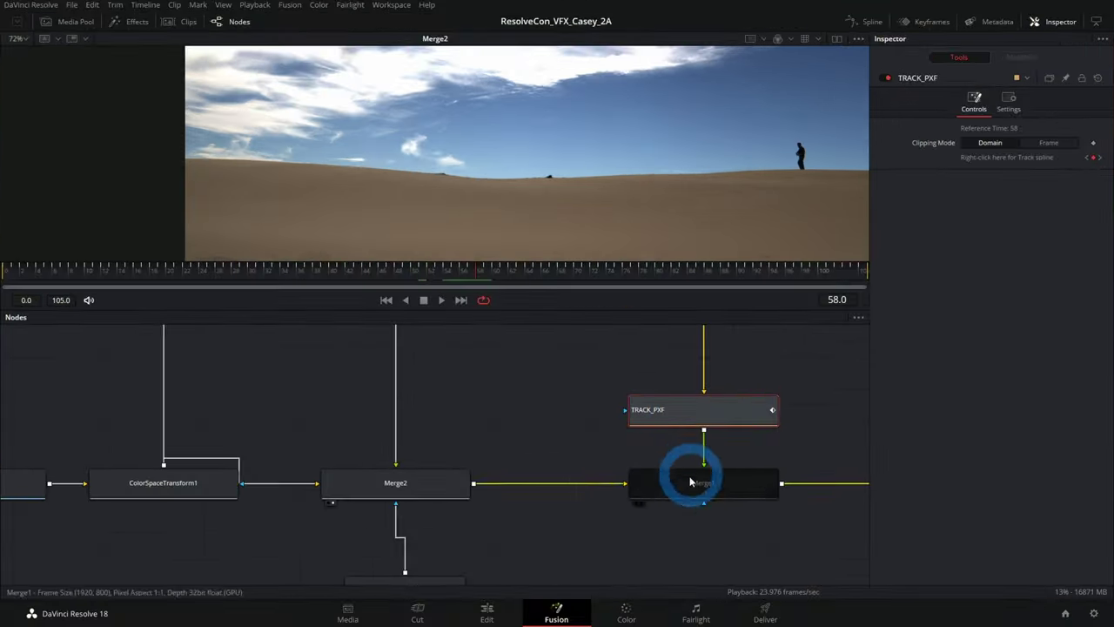
left_click(497, 391)
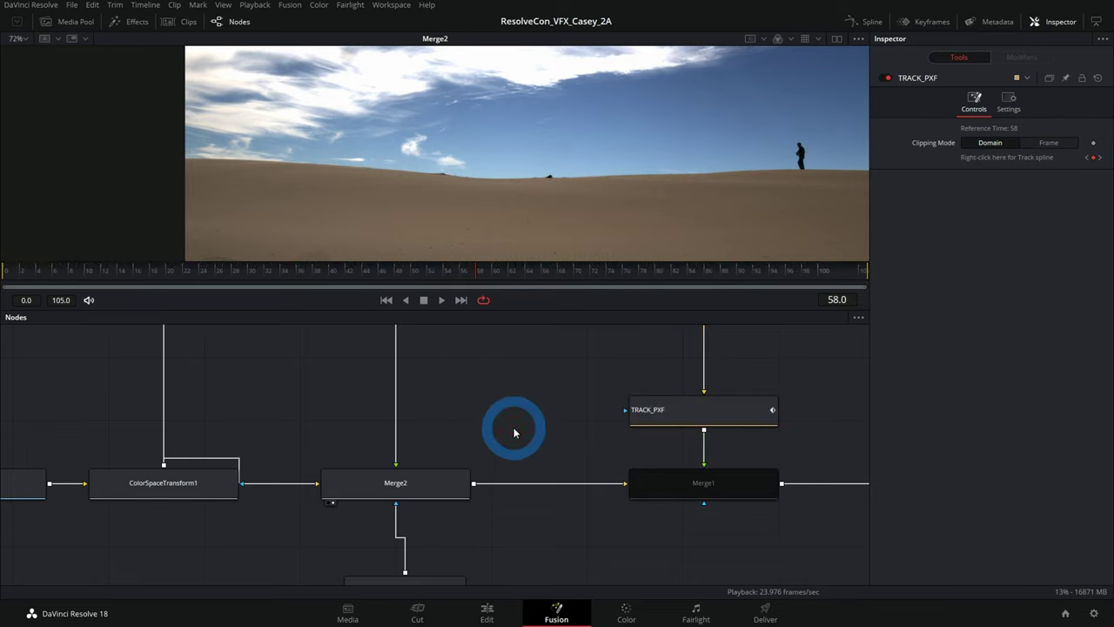
key("ctrl+v")
left_click_drag(514, 396, 420, 445)
mouse_move(440, 380)
left_mouse_down()
mouse_move(510, 490)
mouse_move(500, 488)
mouse_move(516, 537)
mouse_move(502, 532)
left_mouse_up()
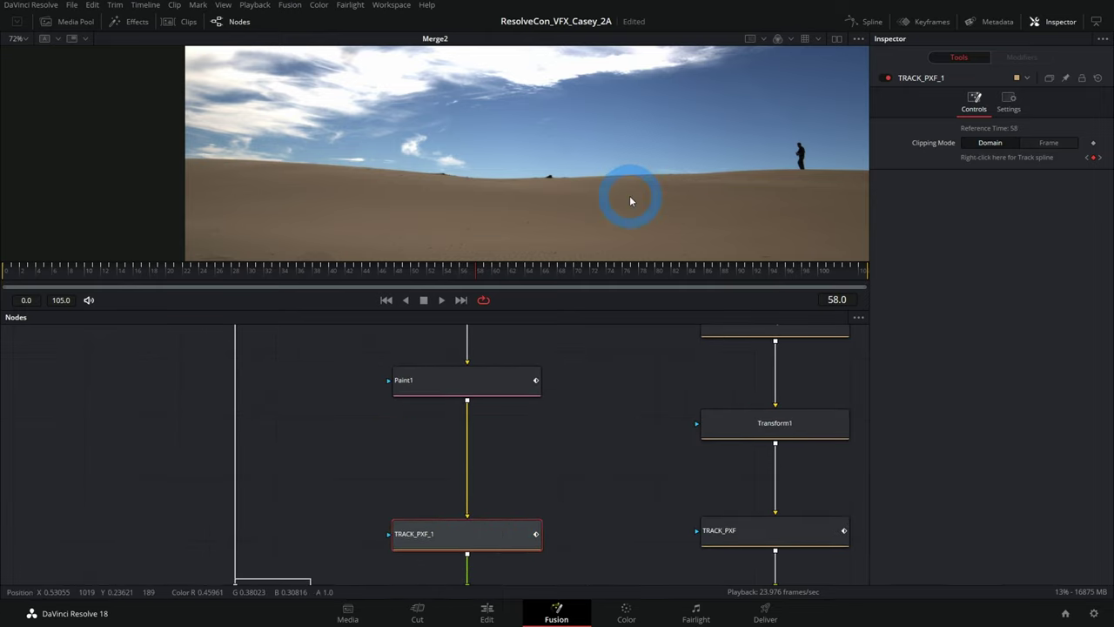
scroll(629, 195, "down", 2)
left_click_drag(616, 454, 564, 407)
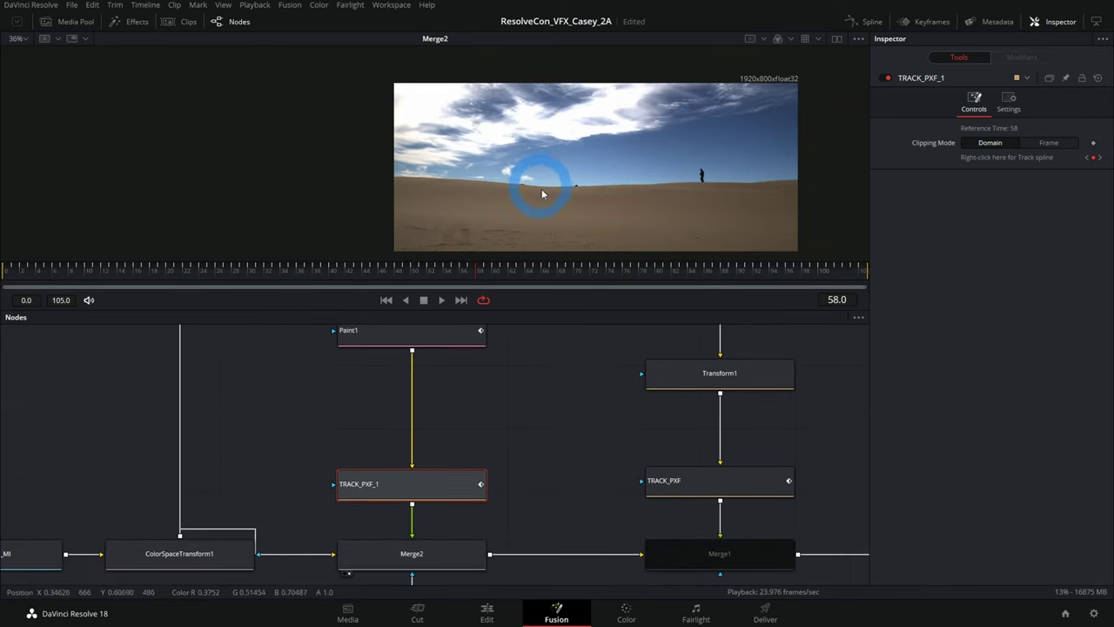
left_click(547, 422)
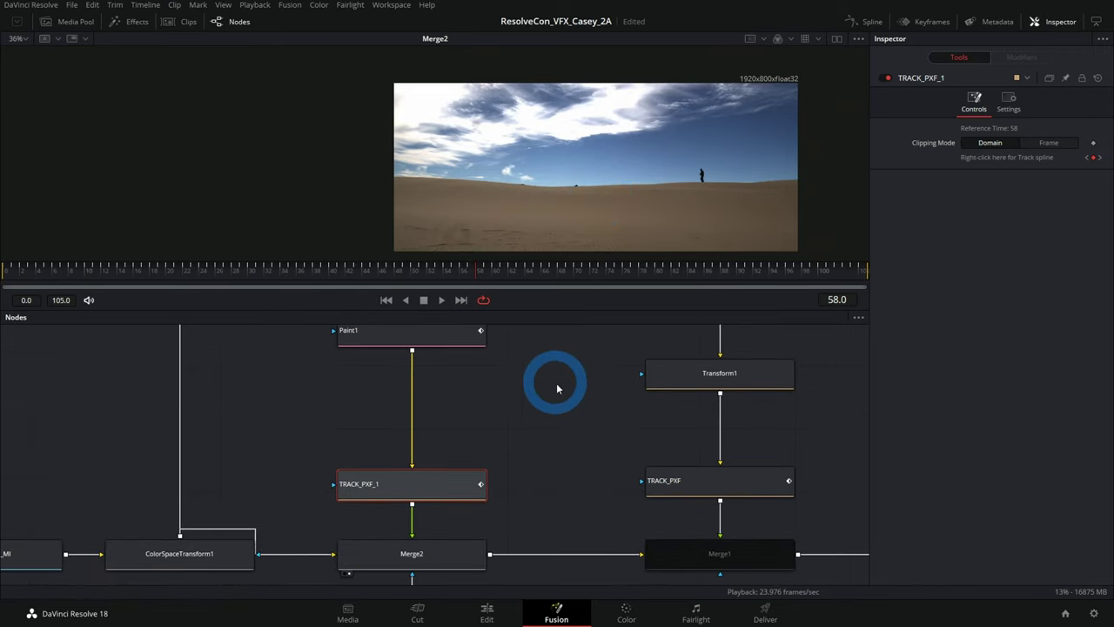
- Insert another copy of the planar transform between the Polygon1 mask and Merge2
scroll(539, 463, "down", 4)
left_click(426, 557)
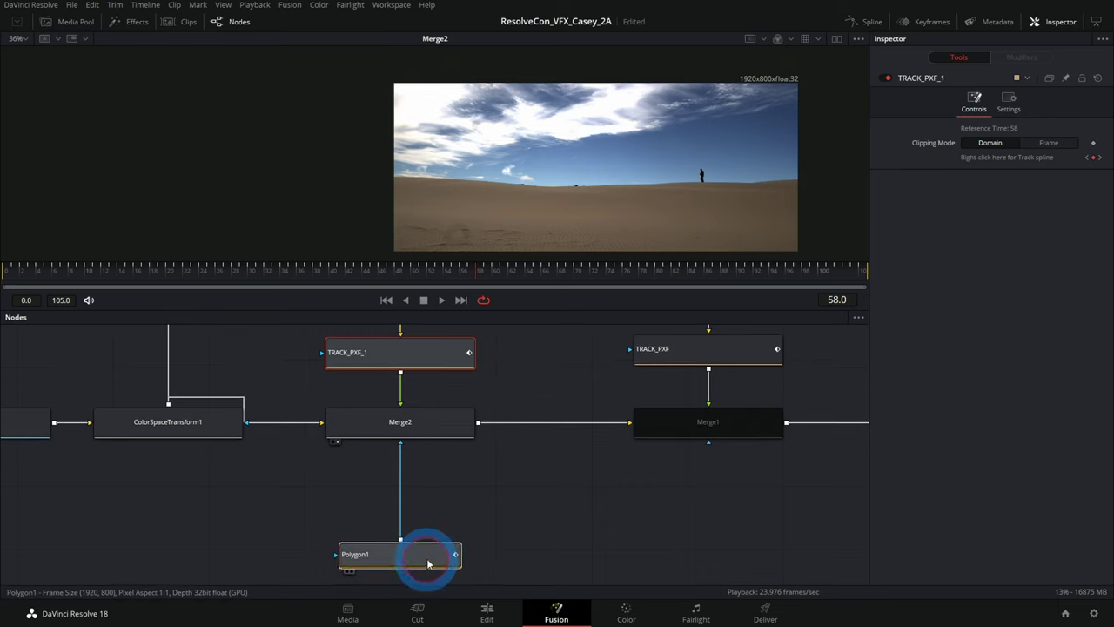
key("ctrl+v")
mouse_move(429, 498)
left_mouse_down()
mouse_move(539, 505)
mouse_move(517, 496)
mouse_move(434, 502)
left_mouse_up()
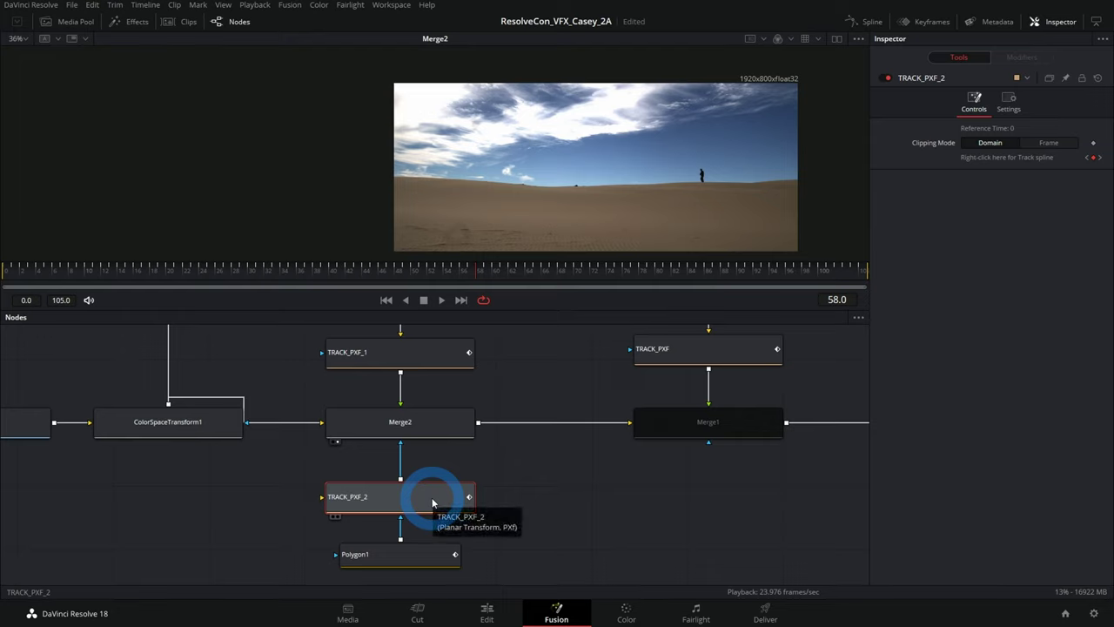
- Compare the reference times of TRACK_PXF, TRACK_PXF_1 and TRACK_PXF_2
left_click(659, 349)
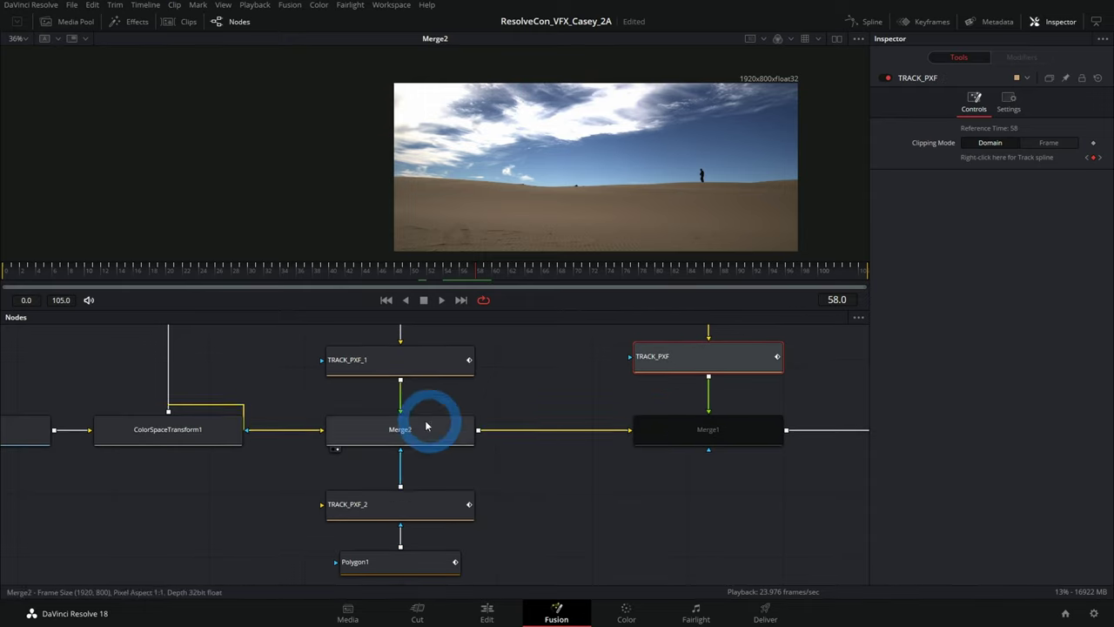
left_click(427, 373)
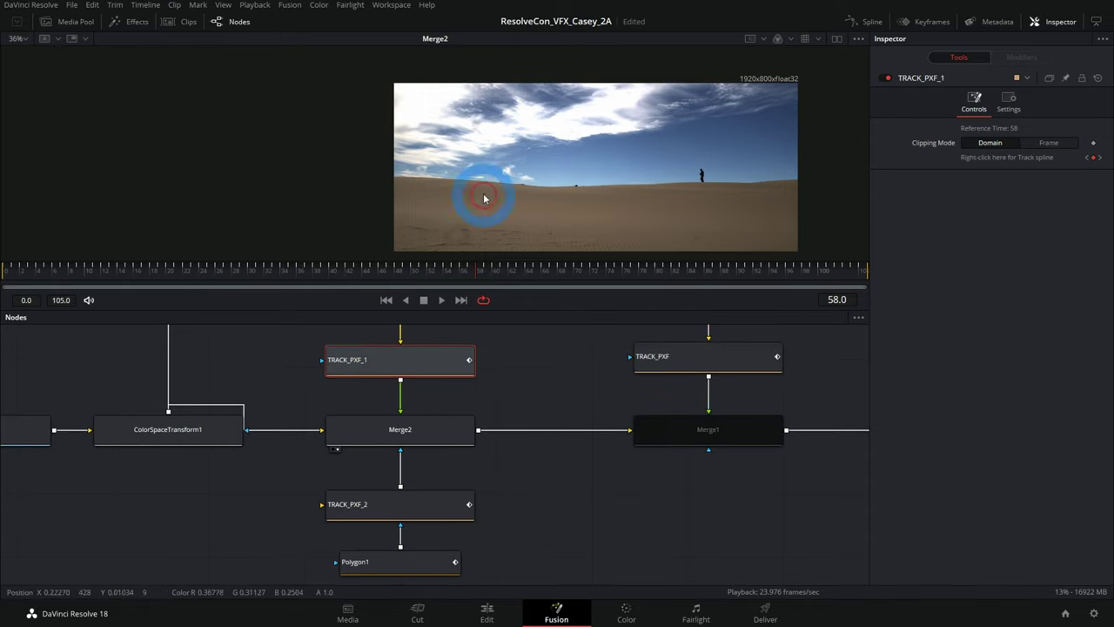
left_click(438, 513)
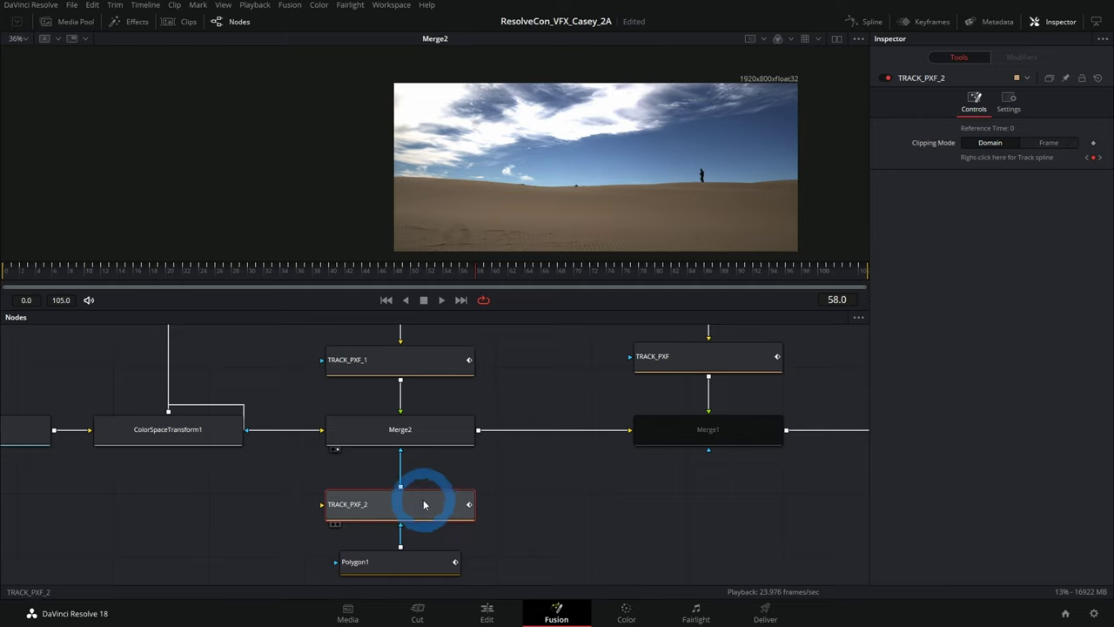
- Re-enable the Merge1 node and display MediaOut1 in the viewer
scroll(577, 475, "down", 4)
left_click_drag(701, 500, 543, 514)
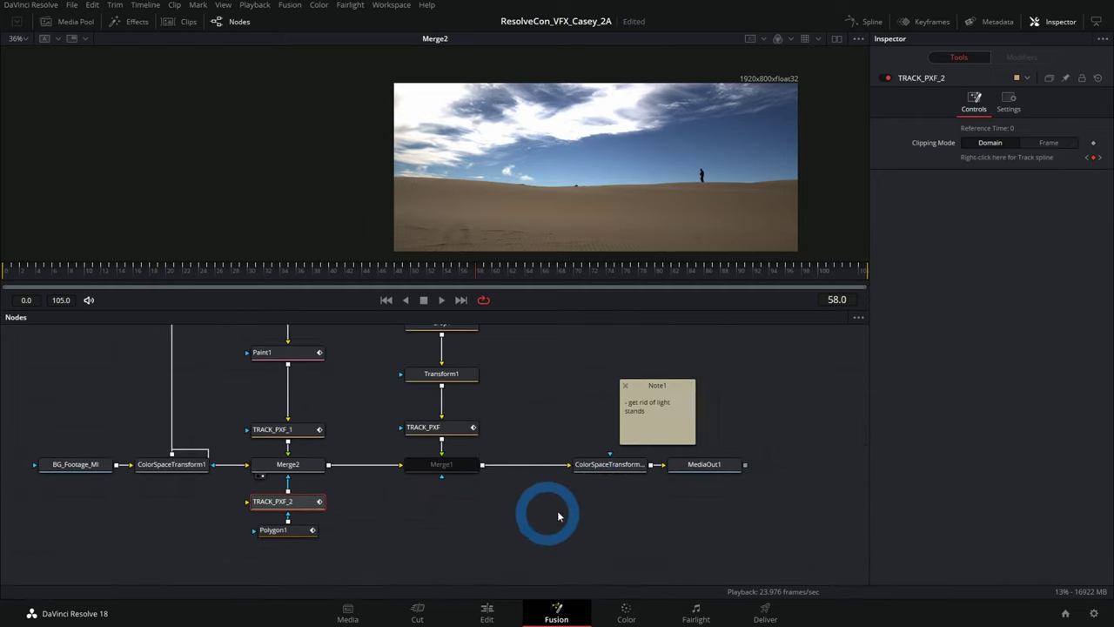
left_click(441, 464)
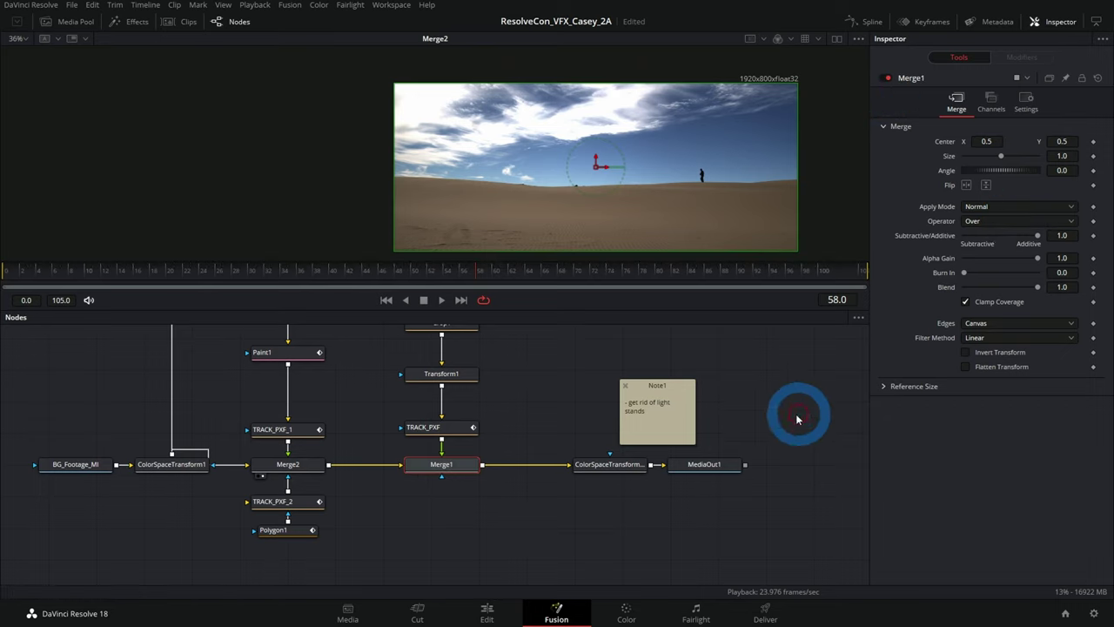
left_click(710, 466)
key("1")
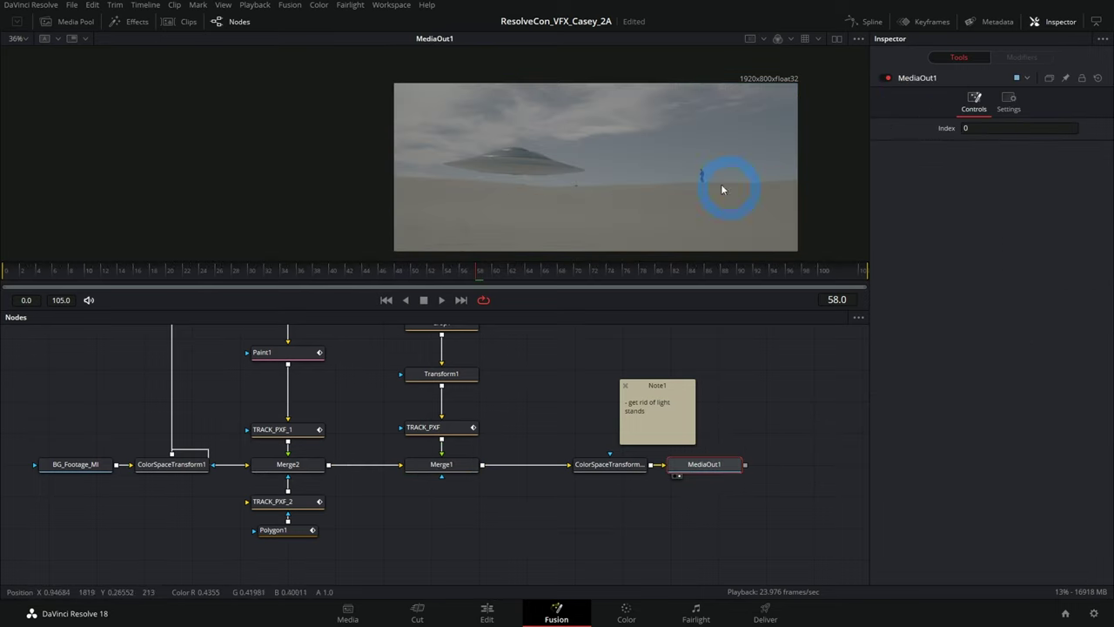
left_click_drag(688, 177, 667, 148)
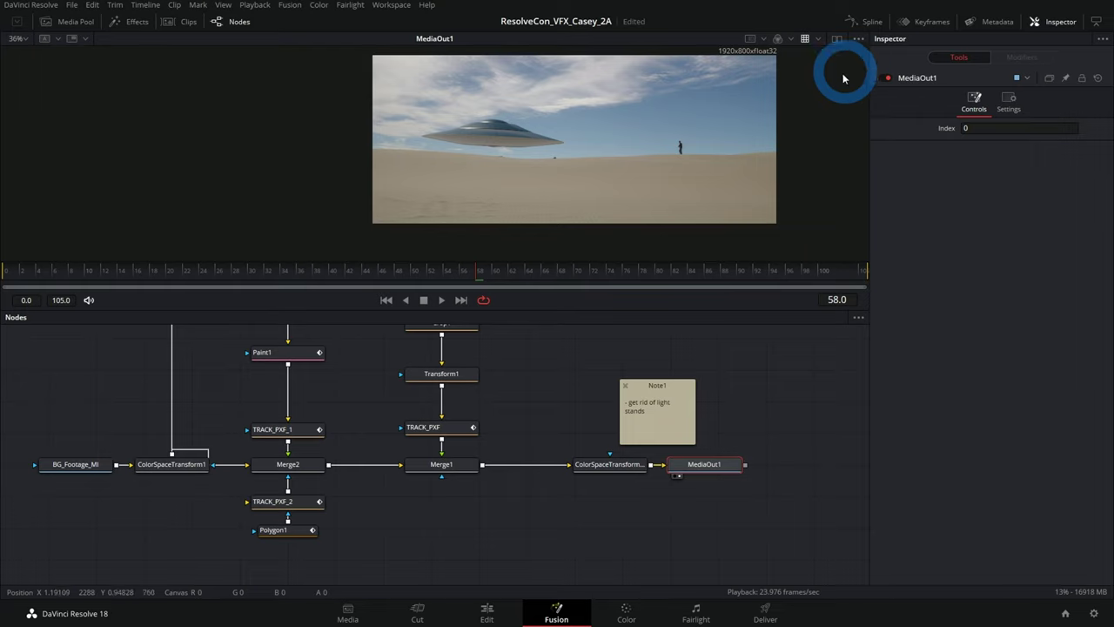
- Scrub back to the early frames and play the final composite to check the tracked patch and UFO
scroll(636, 182, "up", 2)
left_click_drag(635, 170, 463, 185)
left_click_drag(428, 266, 212, 279)
left_click(171, 287)
left_click(441, 299)
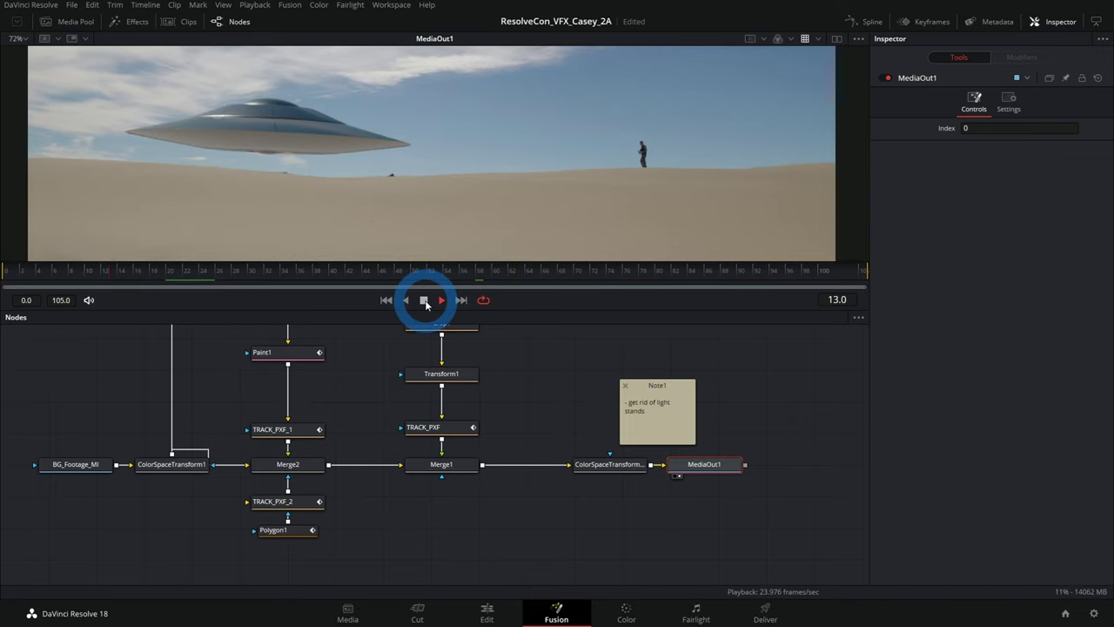
left_click(424, 300)
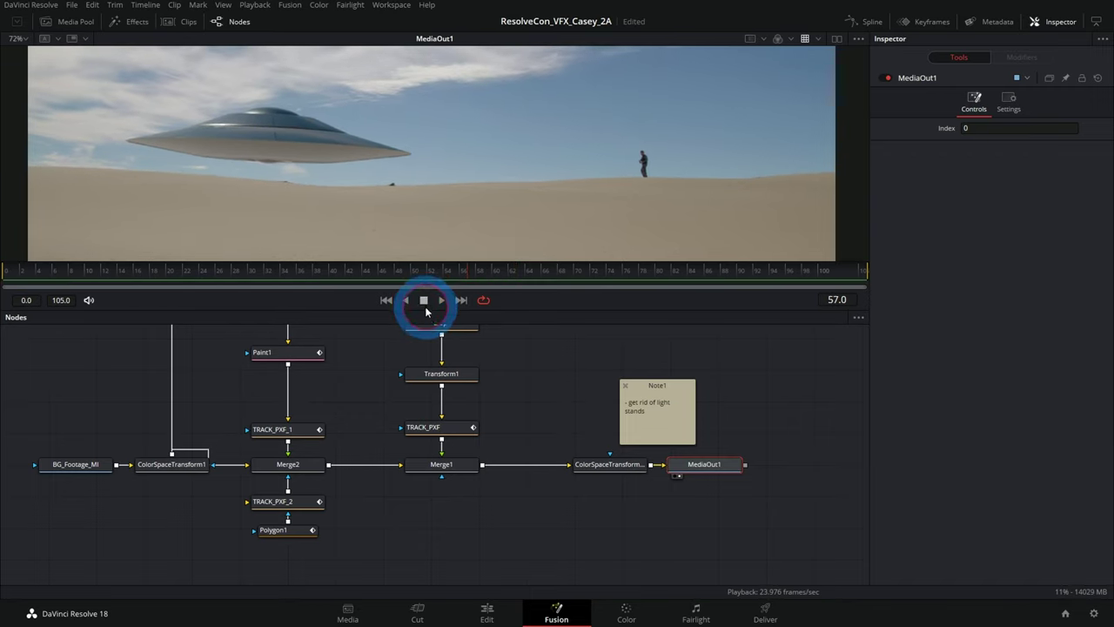
- Clear the finished light-stands task from Note1 and move the note away from the node chain, beyond MediaOut1
left_click(592, 415)
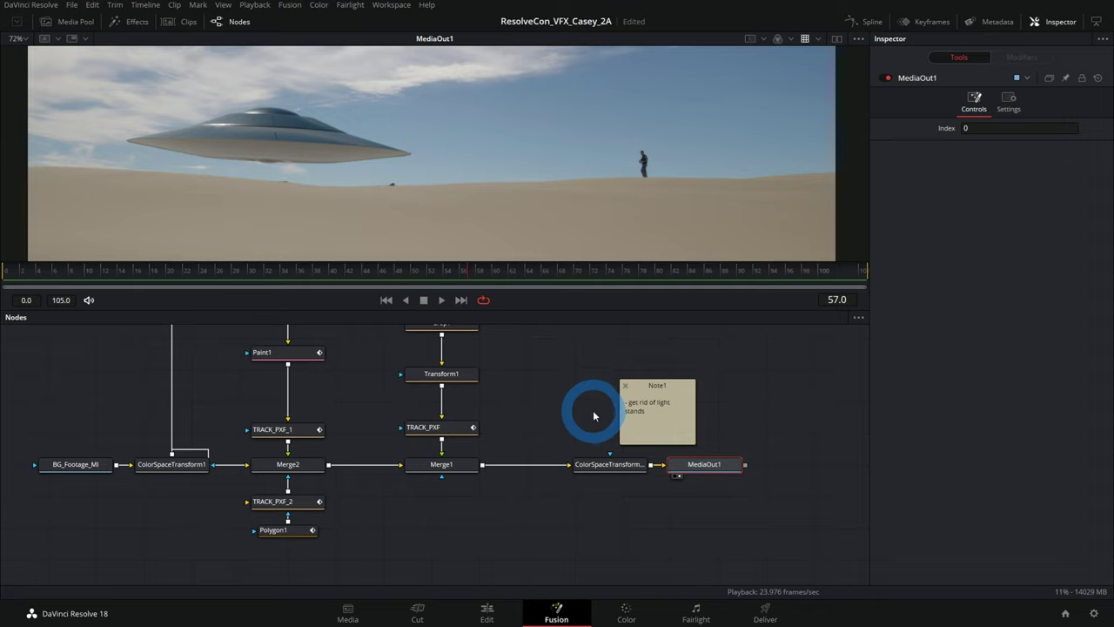
double_click(662, 414)
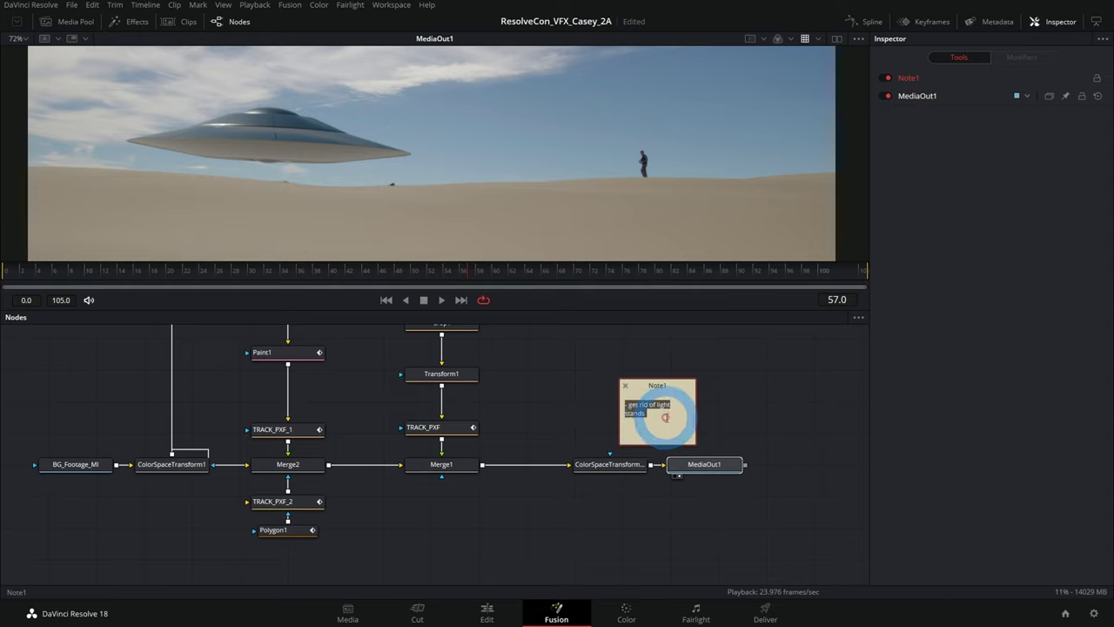
key("BackSpace")
left_click(751, 351)
left_click_drag(653, 391, 826, 381)
scroll(641, 447, "up", 2)
scroll(616, 433, "left", 2)
scroll(616, 436, "down", 3)
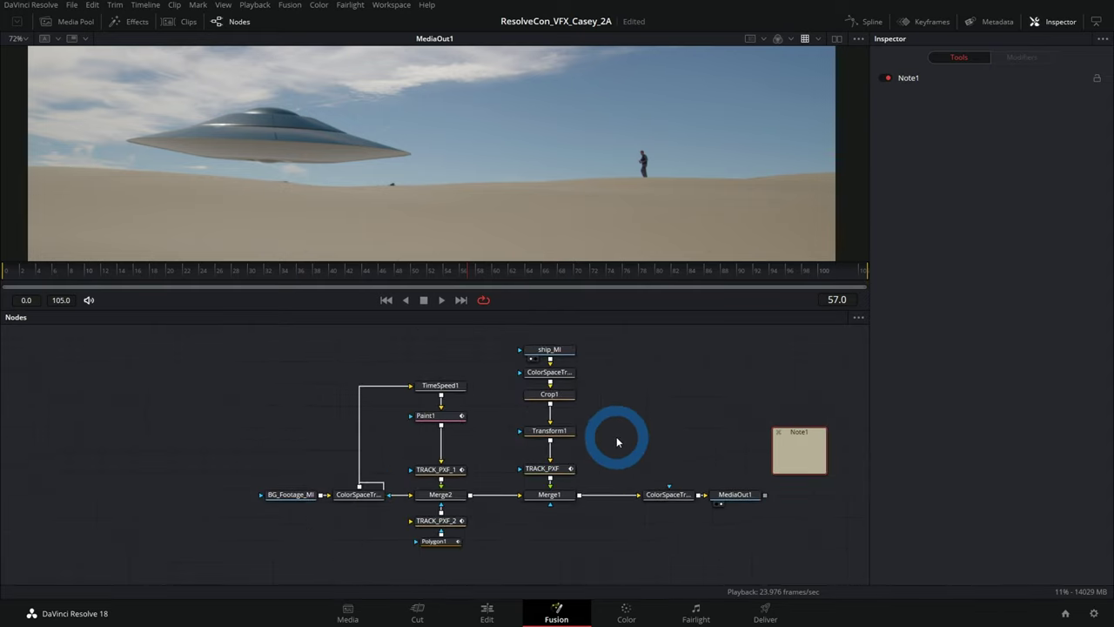
- Add an Underlay behind the UFO branch, from ship_MI down through TRACK_PXF to Merge1
left_click_drag(644, 415, 589, 403)
left_click_drag(523, 549, 455, 559)
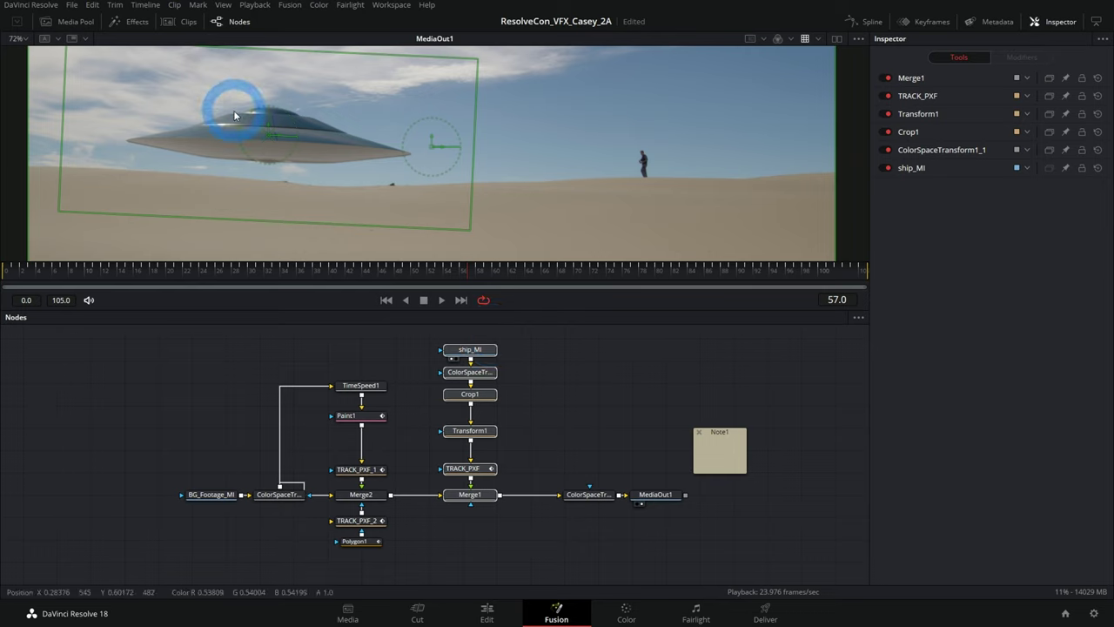
left_click(526, 439)
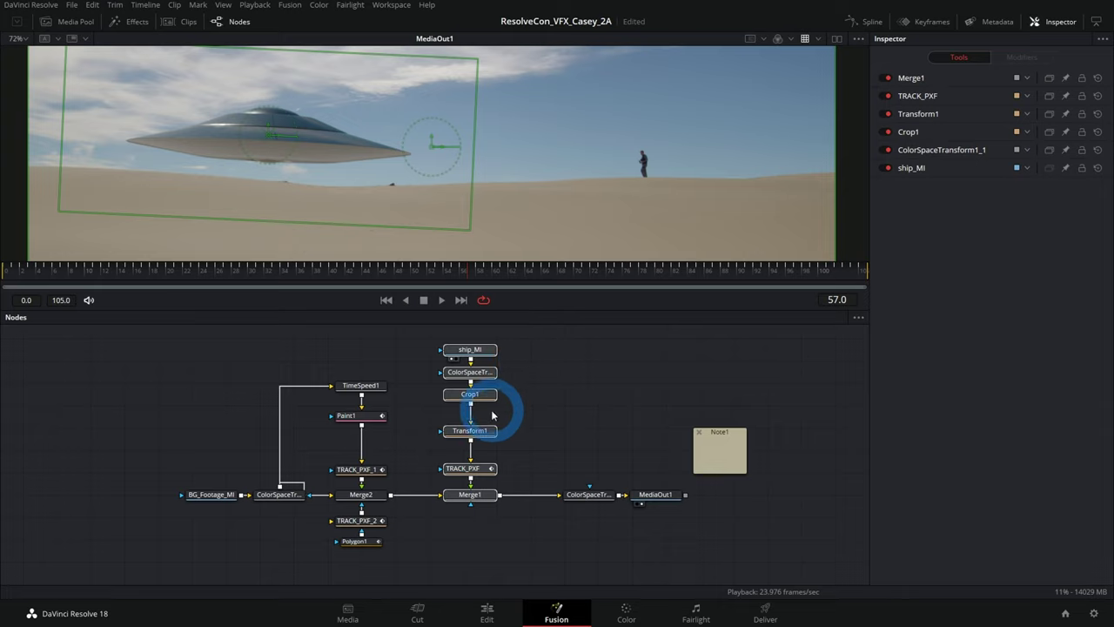
key("shift+space")
type("pol")
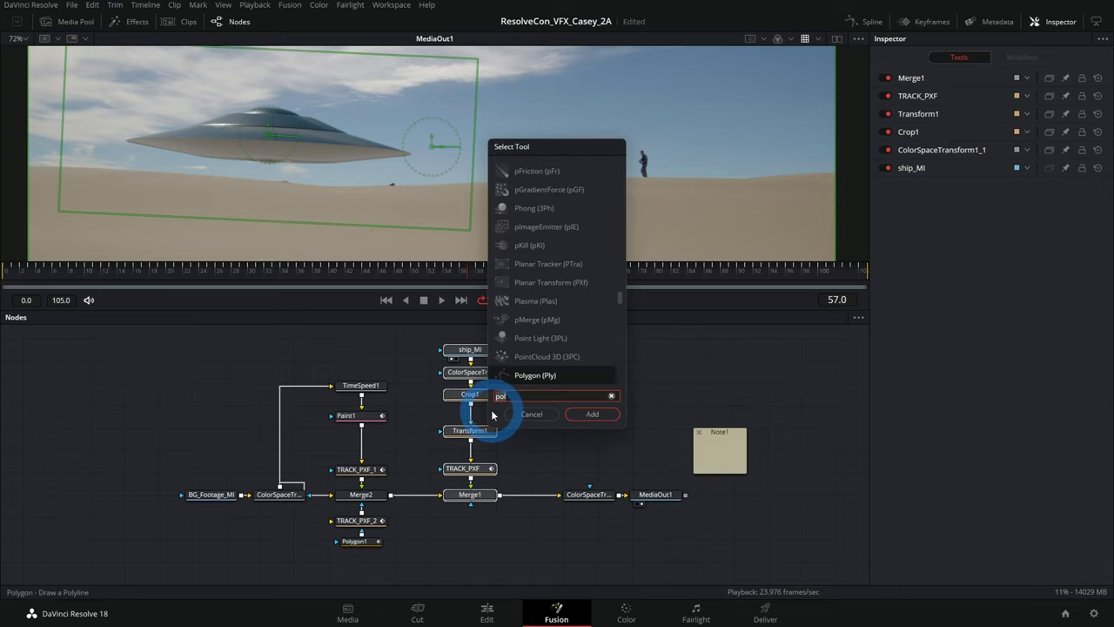
key("BackSpace")
key("BackSpace")
key("BackSpace")
type("und")
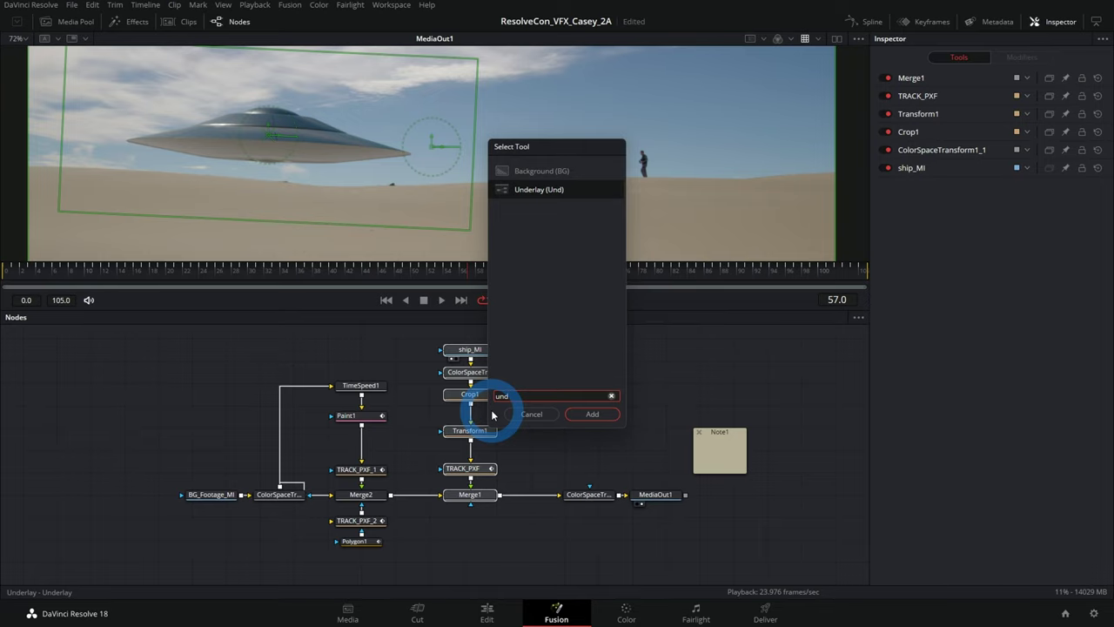
key("Return")
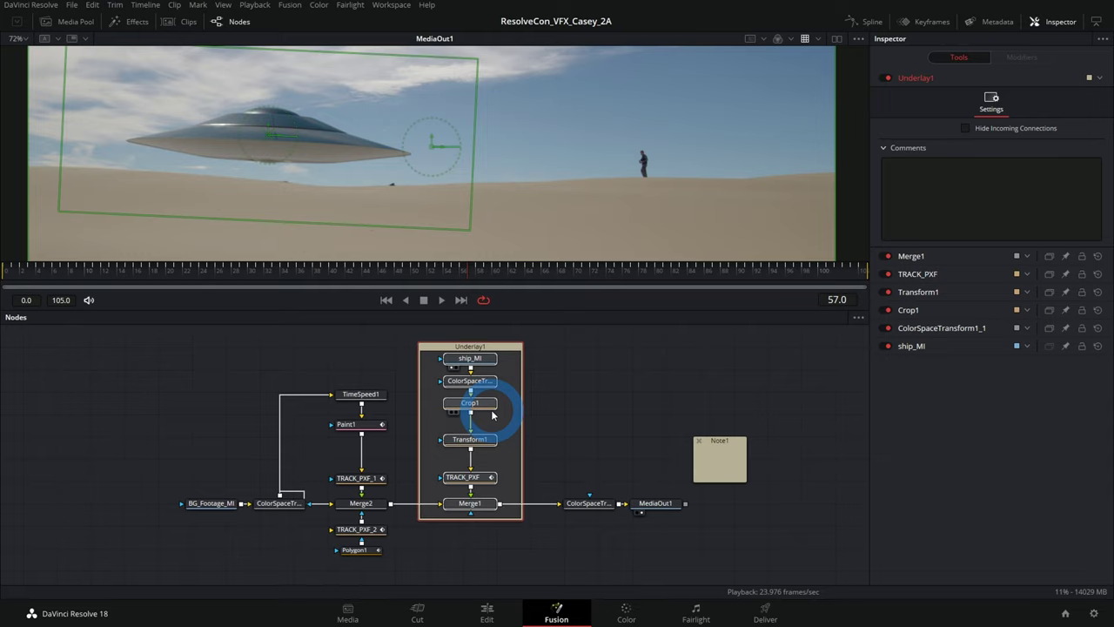
- Select only the underlay behind the UFO nodes and rename it SHIP
left_click(546, 371)
left_click(504, 353)
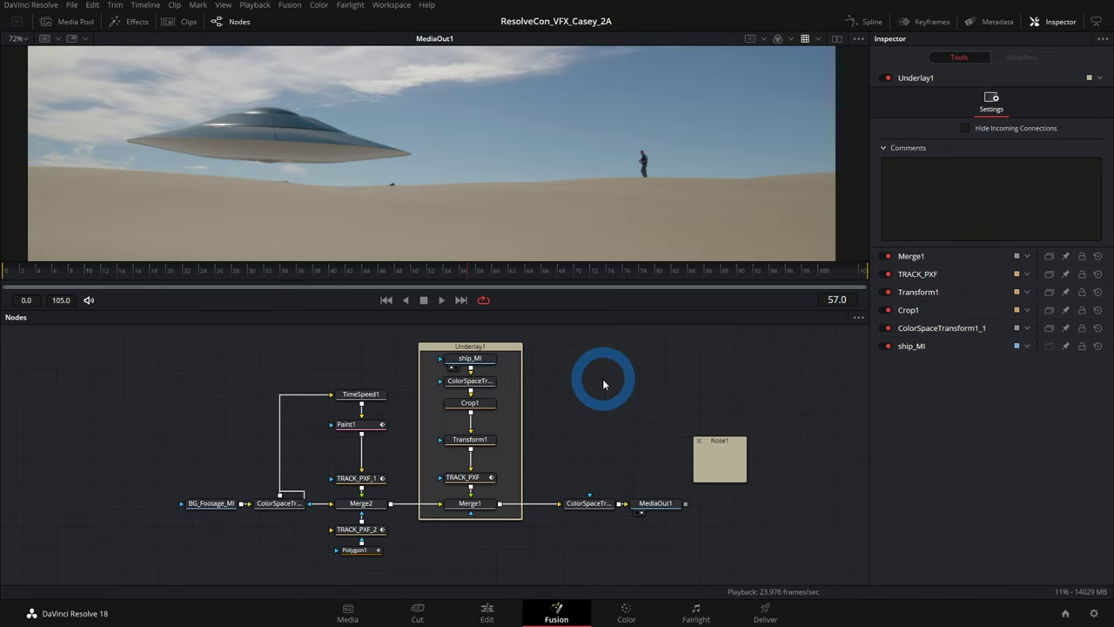
left_click_drag(505, 353, 602, 359)
left_click(518, 353)
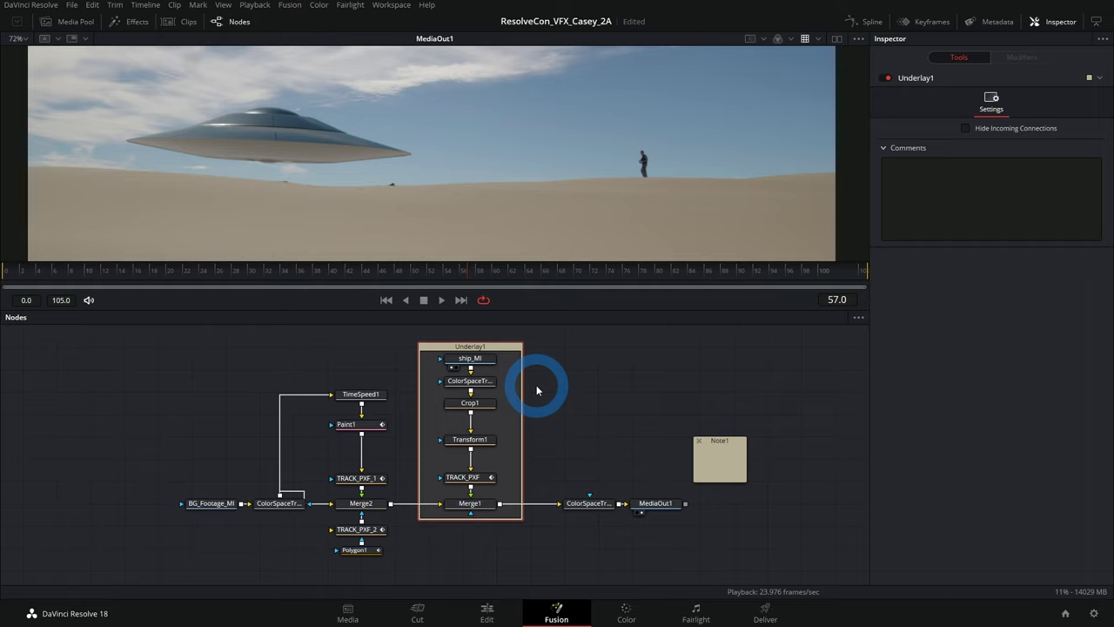
key("F2")
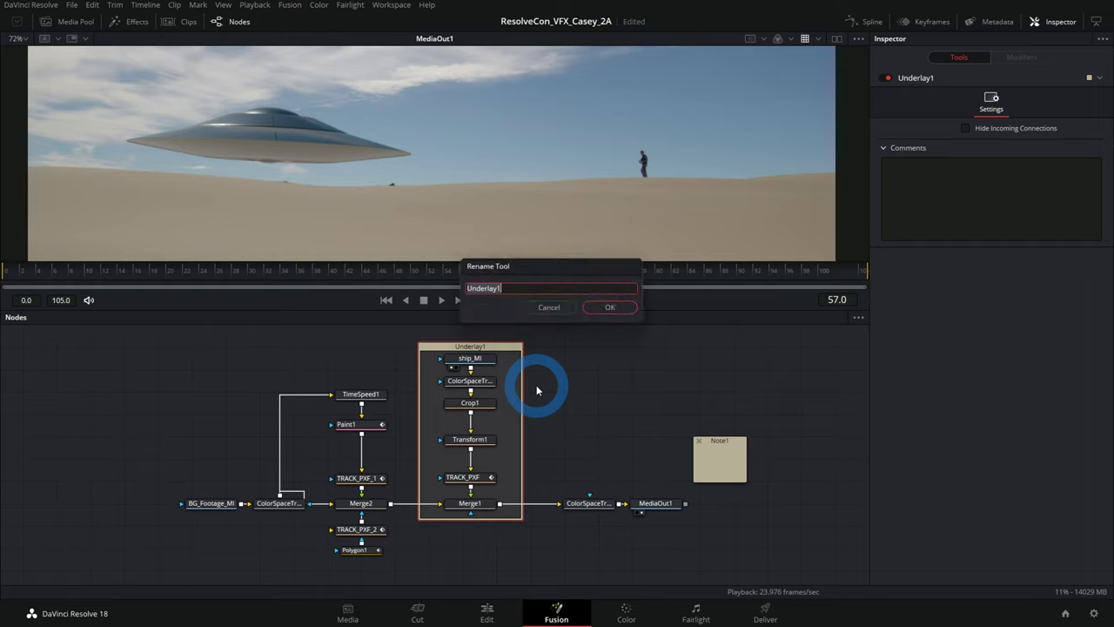
type("SHIP")
key("Return")
- Color the SHIP underlay orange and extend its upper edge above the ship_MI node
right_click(513, 347)
mouse_move(587, 503)
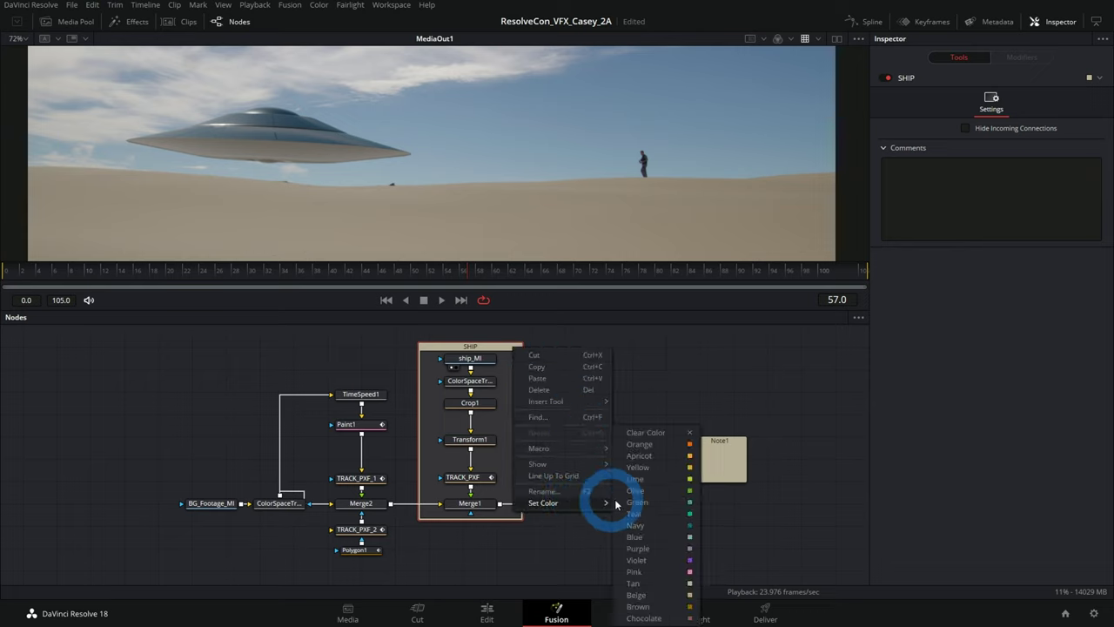
left_click(653, 444)
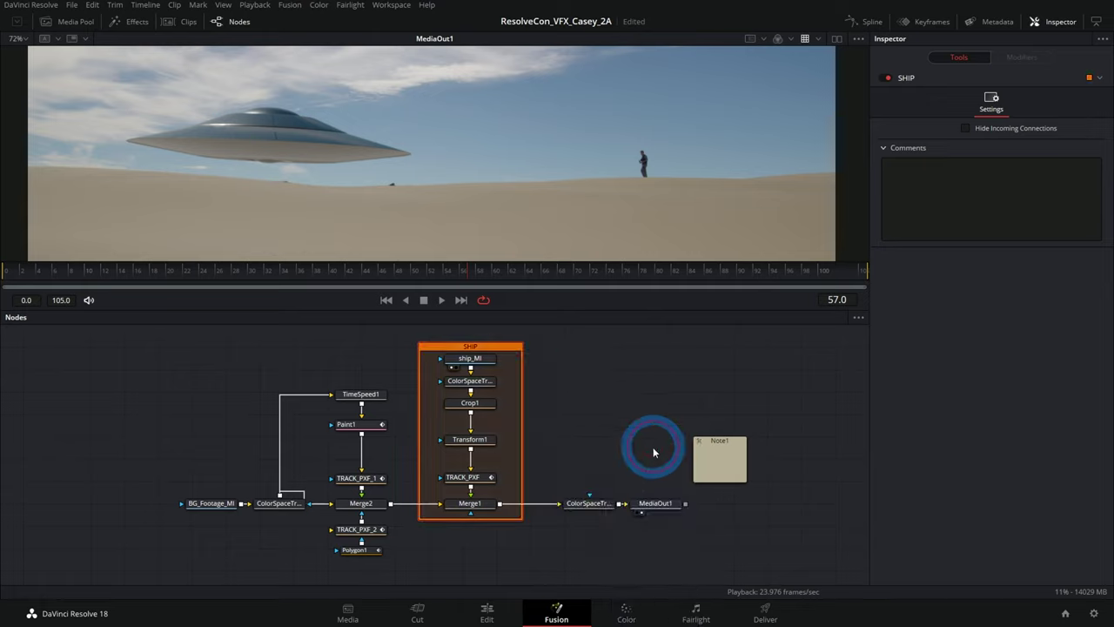
left_click(501, 346)
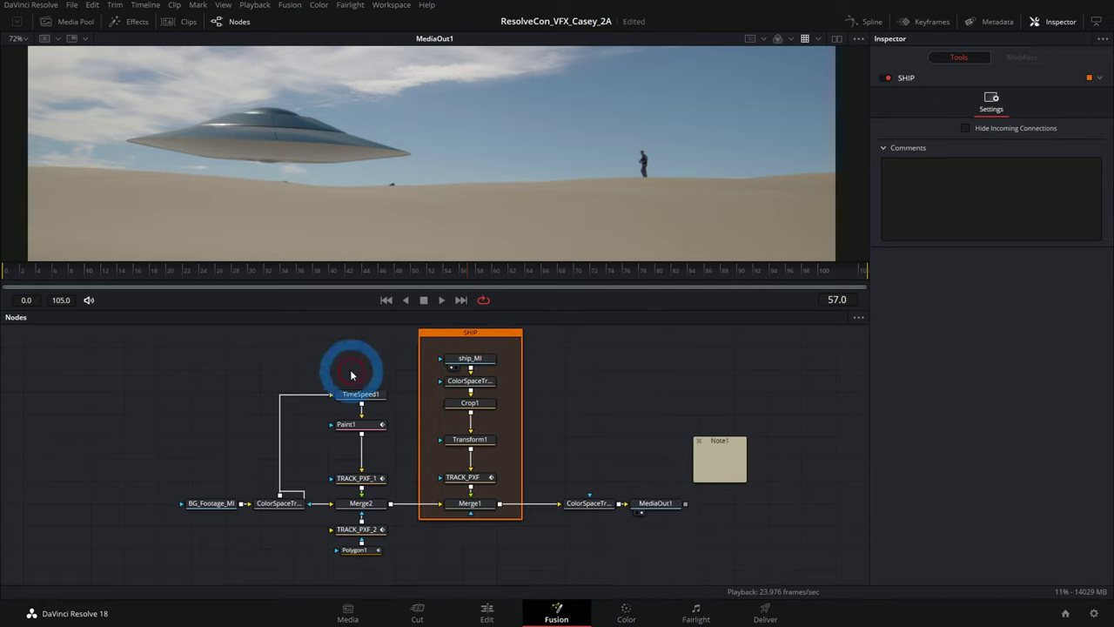
- Spread out the node chain by moving BG_Footage_MI, ColorSpaceTransform1 and the light-stand removal branch farther from the SHIP group
left_click_drag(321, 358, 356, 343)
left_click_drag(255, 487, 84, 487)
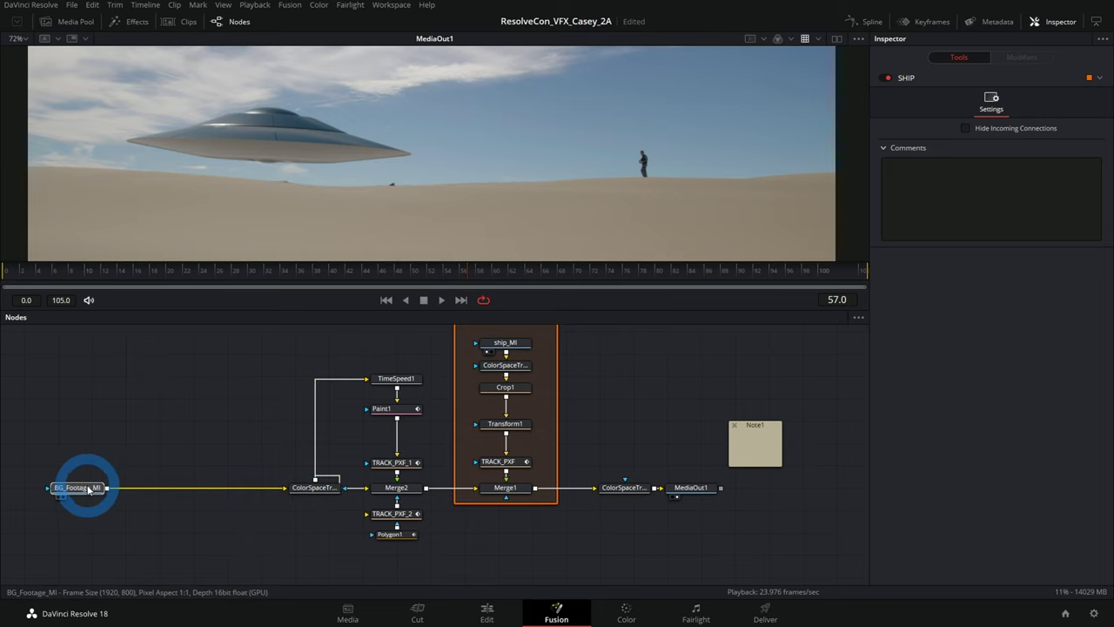
left_click_drag(314, 488, 186, 486)
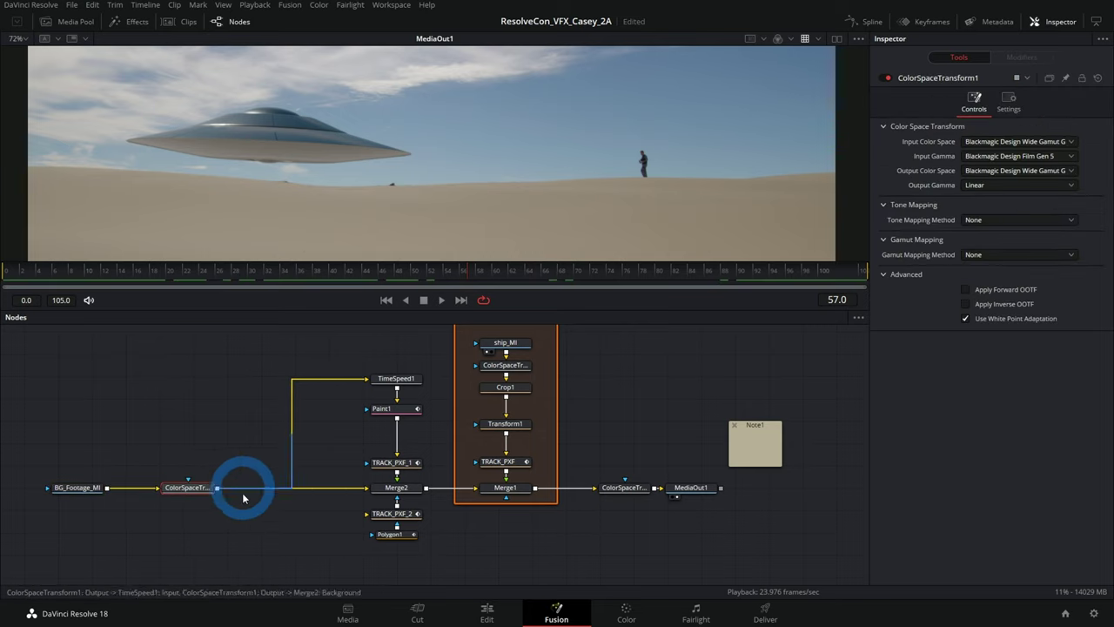
left_click_drag(413, 576, 354, 381)
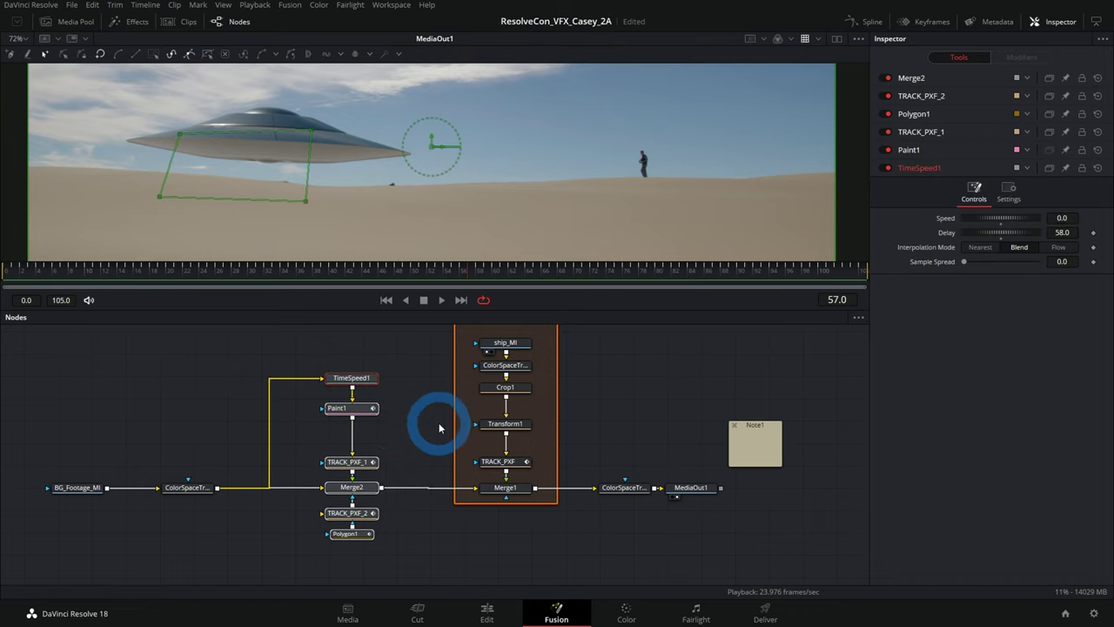
- Add an Underlay behind the light-stand removal branch, from TimeSpeed1 and Paint1 through Merge2 to Polygon1
left_click_drag(407, 361, 323, 572)
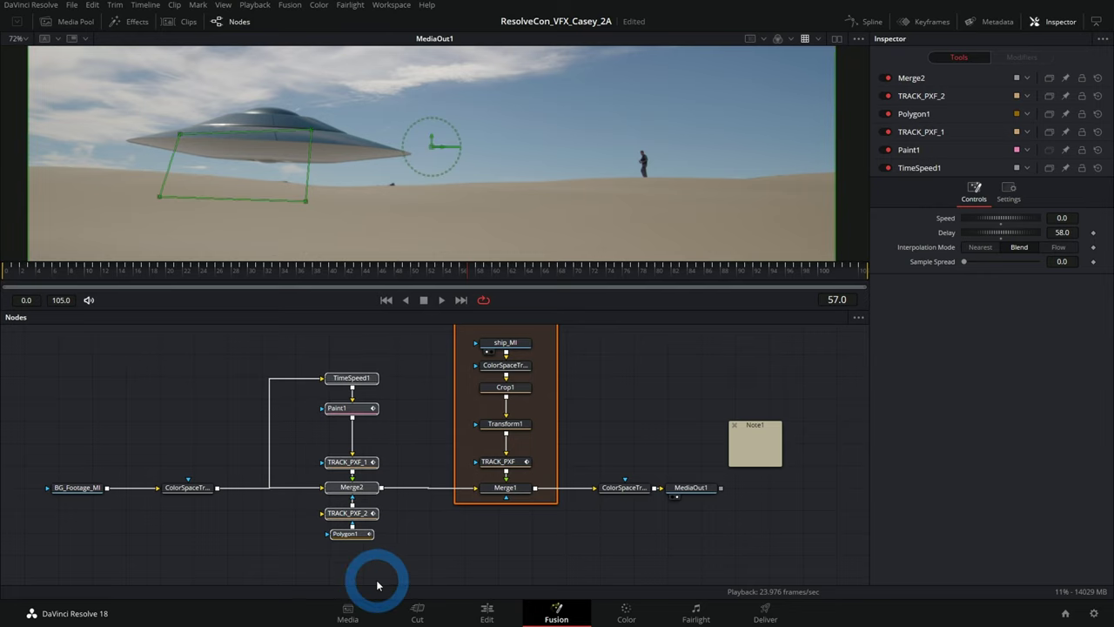
key("shift+space")
type("pai")
key("BackSpace")
key("BackSpace")
key("BackSpace")
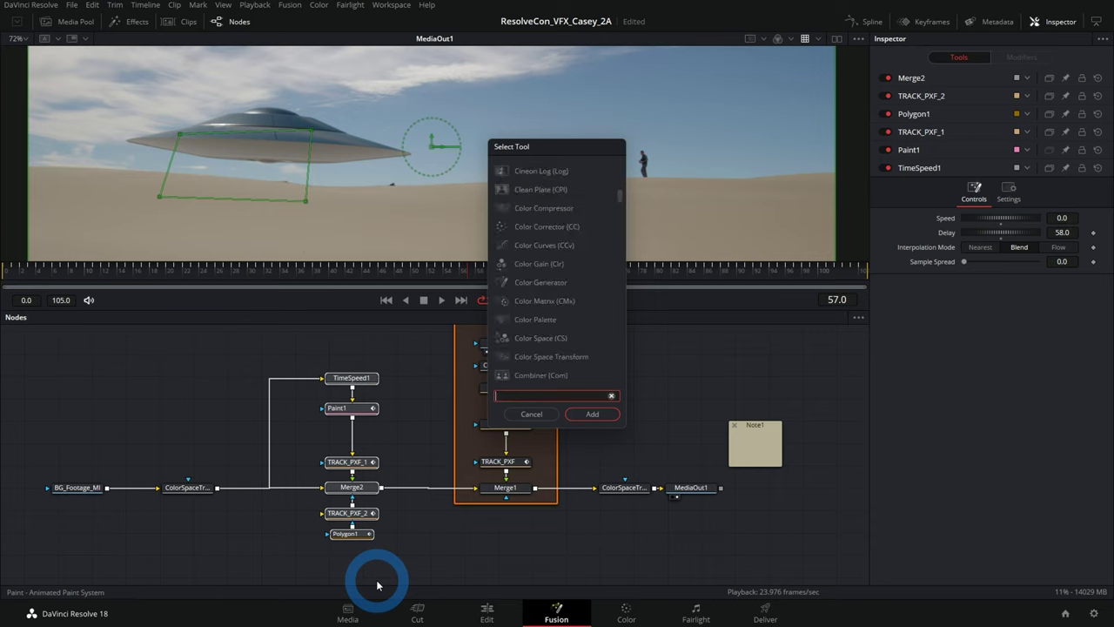
type("und")
key("Return")
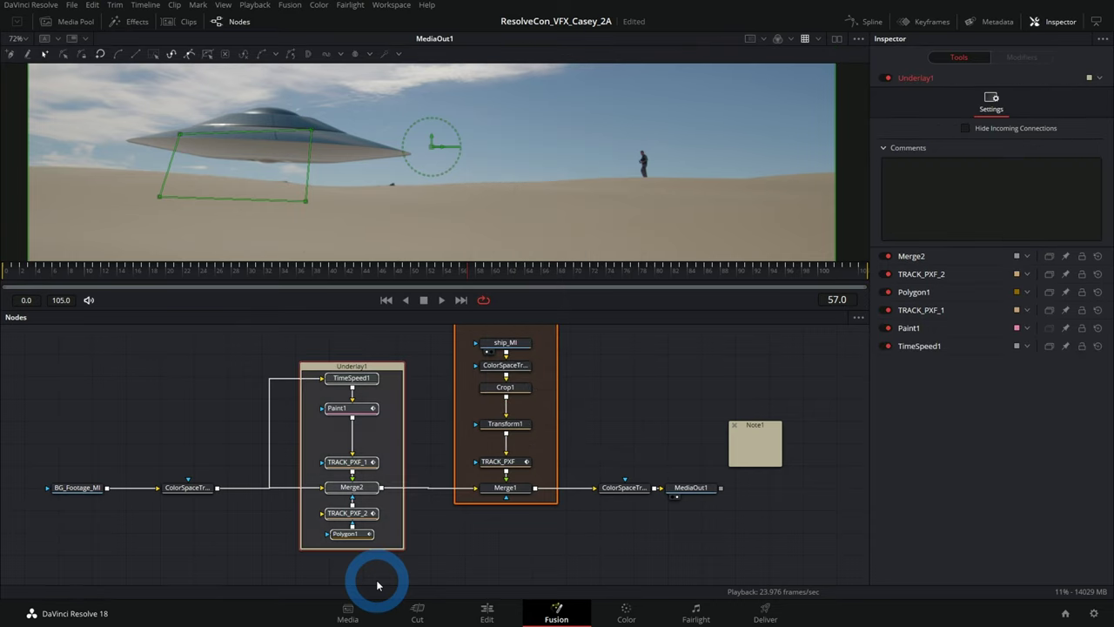
- Select only the underlay behind the light-stand removal nodes and rename it PAINTOUT
left_click(398, 367)
left_click(414, 420)
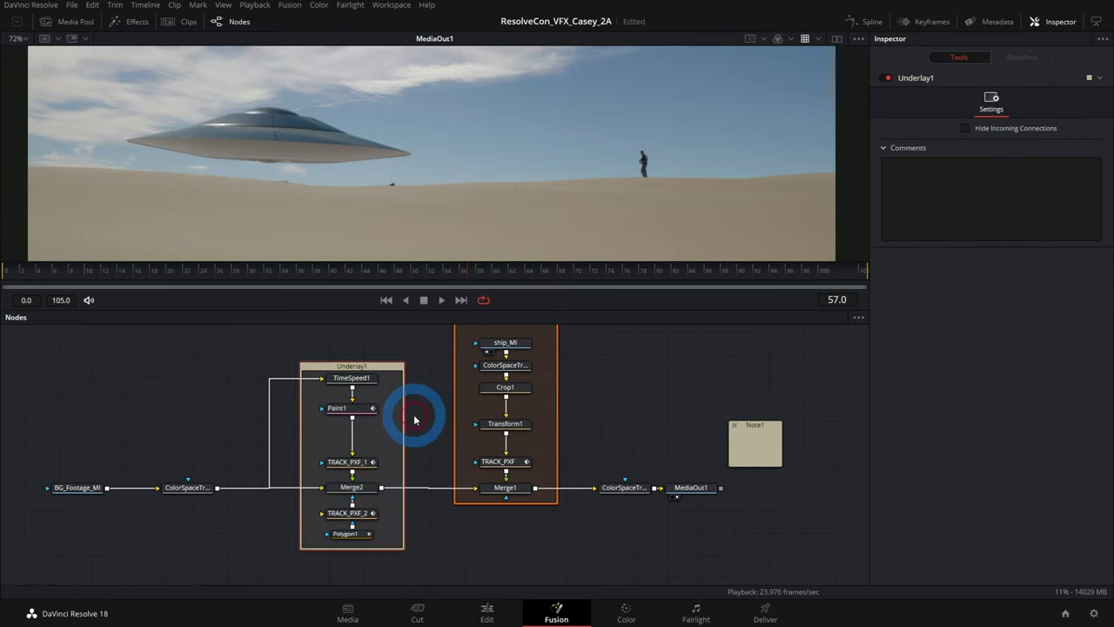
key("F2")
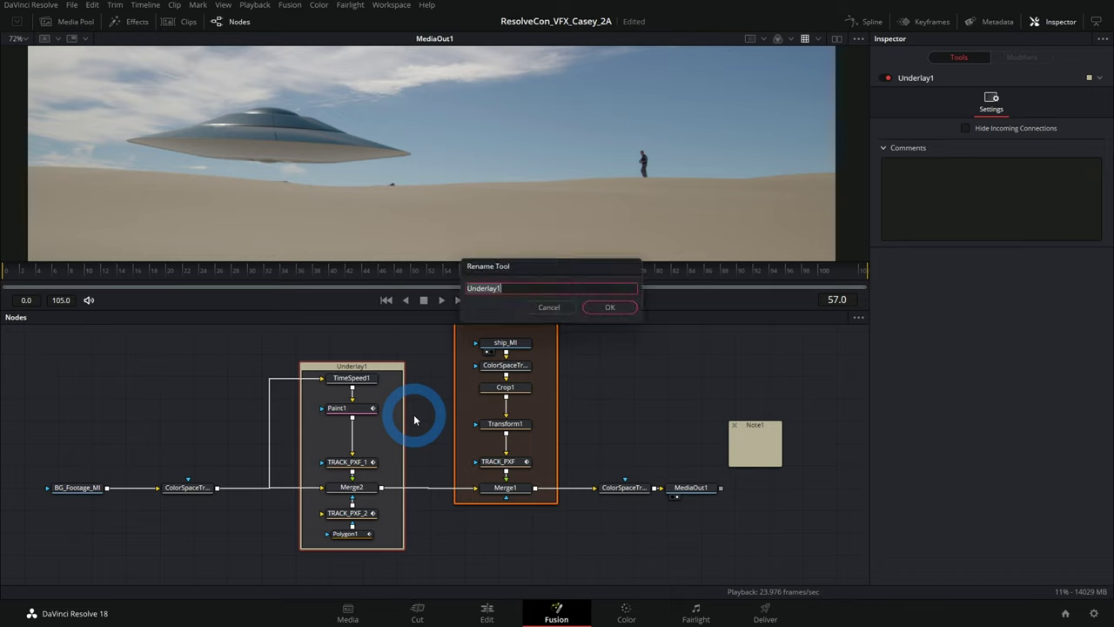
type("PAINT OUT")
key("Return")
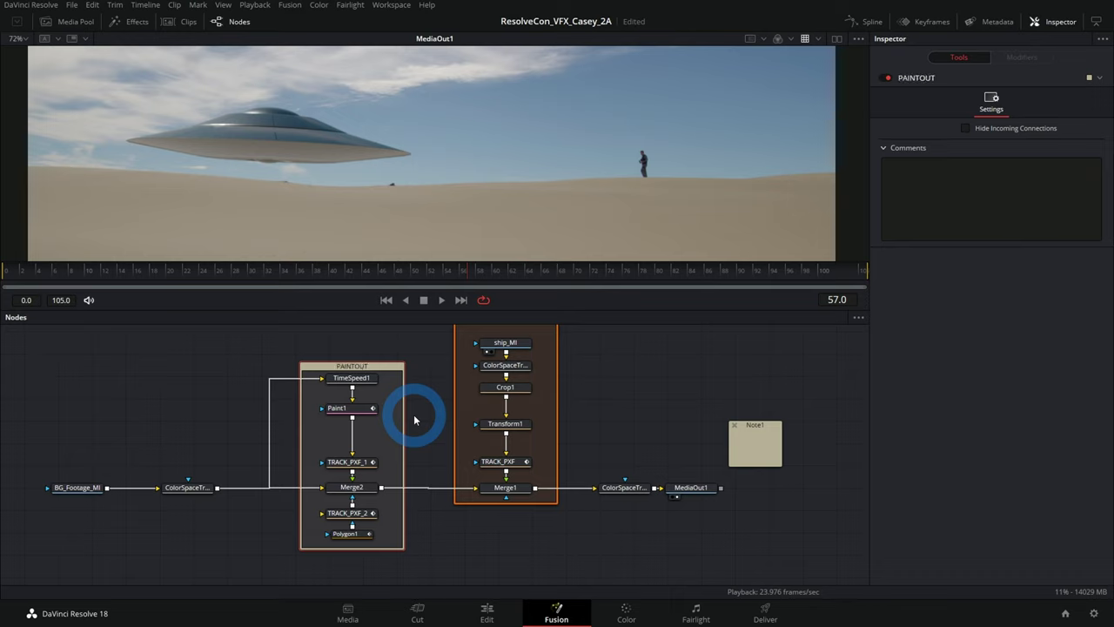
- Color the PAINTOUT underlay violet and extend its upper edge above the TimeSpeed1 node
right_click(403, 367)
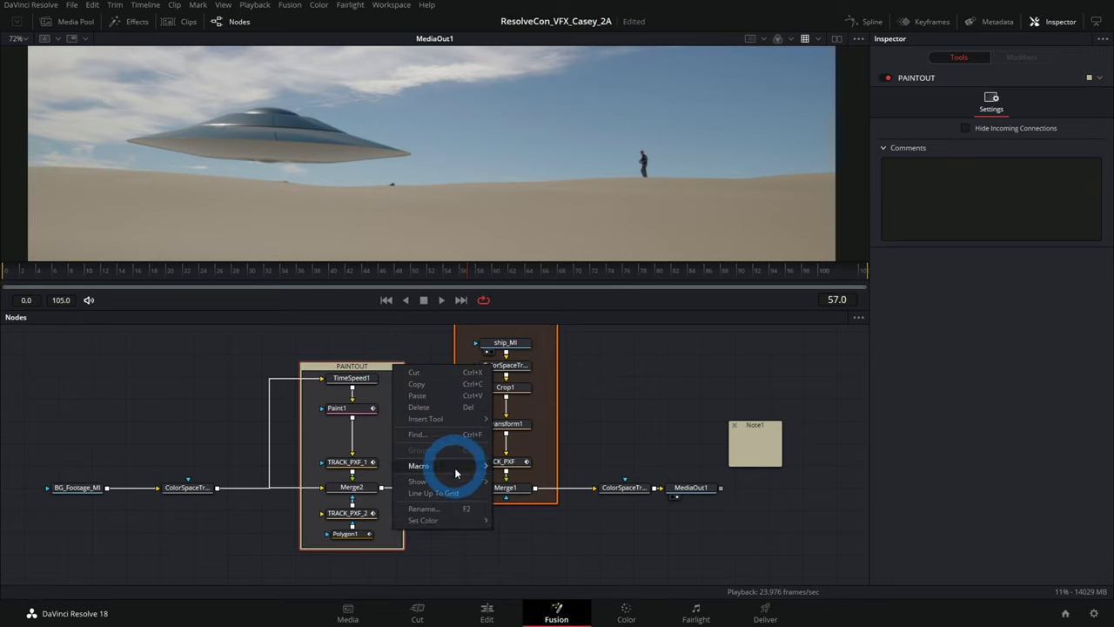
left_click(530, 552)
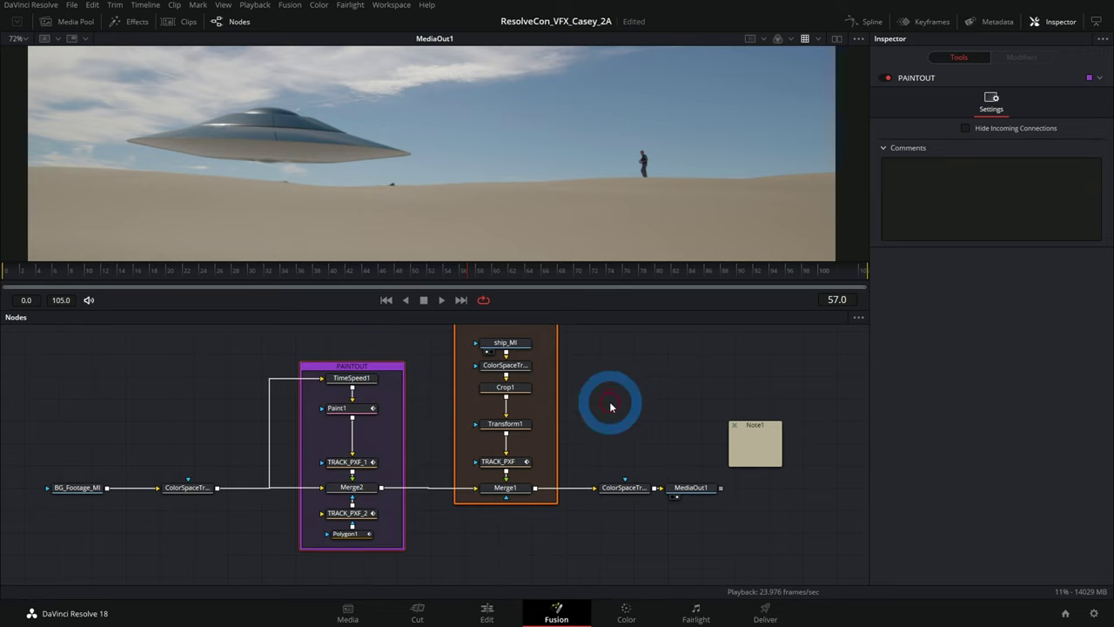
left_click_drag(396, 363, 396, 350)
left_click(631, 384)
left_click_drag(631, 384, 584, 424)
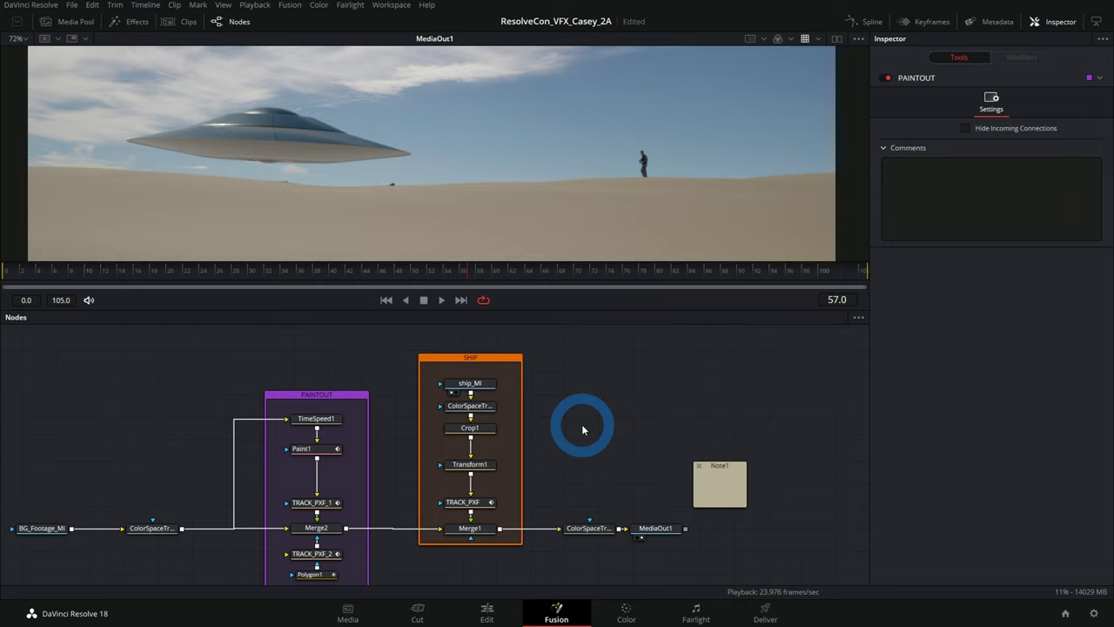
- Enlarge Note1 and list "- problem with colors" and "- 3d nerdiness" in it as the remaining tasks
left_click_drag(745, 462, 819, 390)
left_click(775, 439)
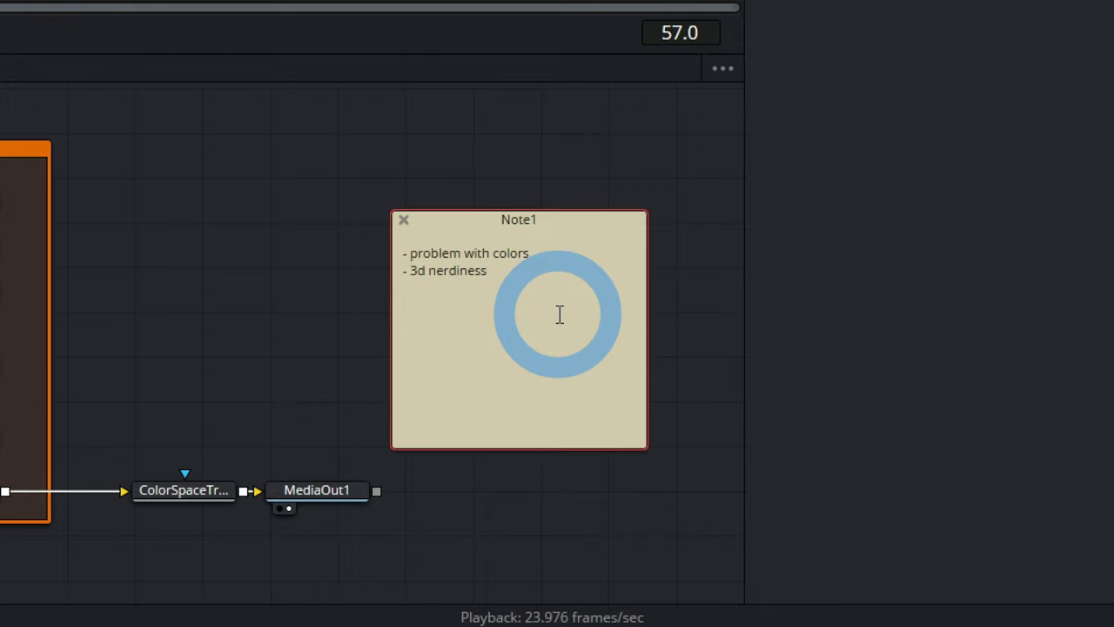
left_click(613, 272)
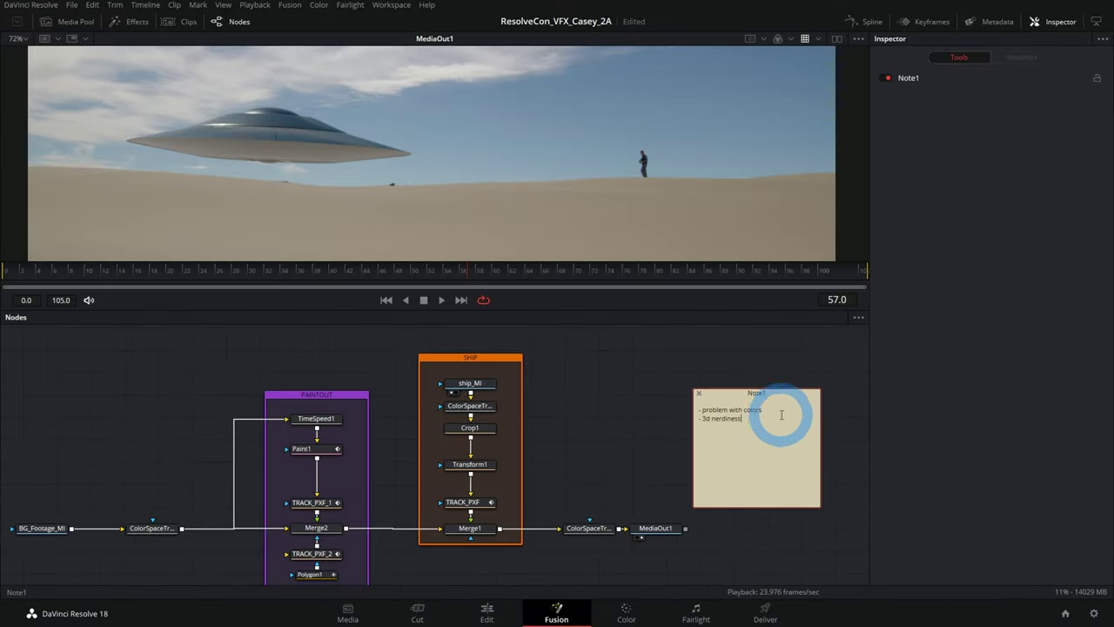
left_click(746, 427)
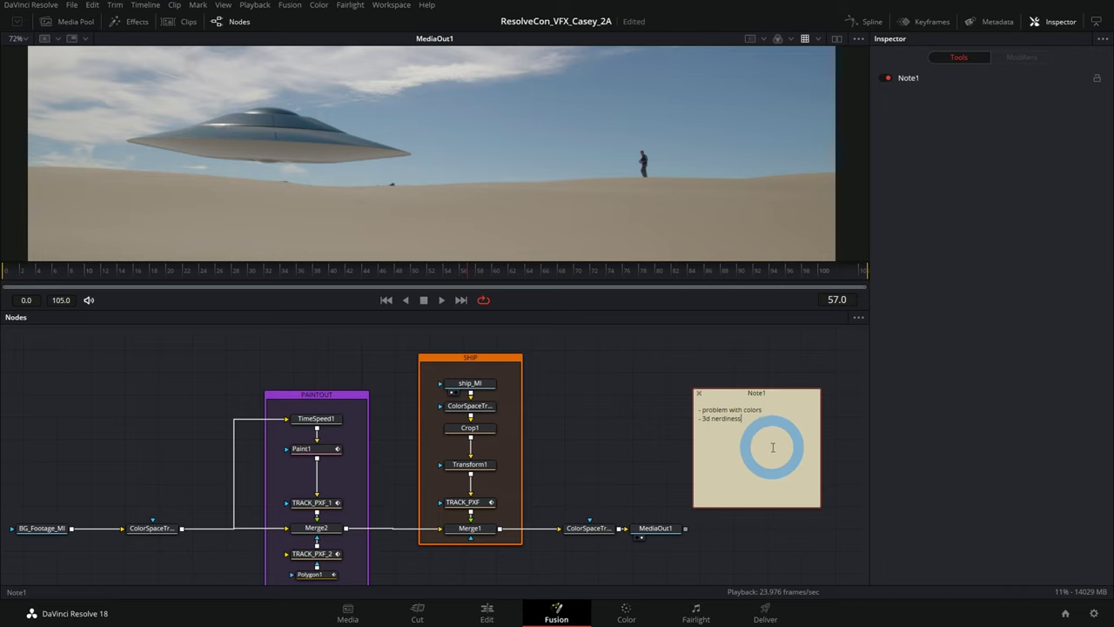
left_click(634, 416)
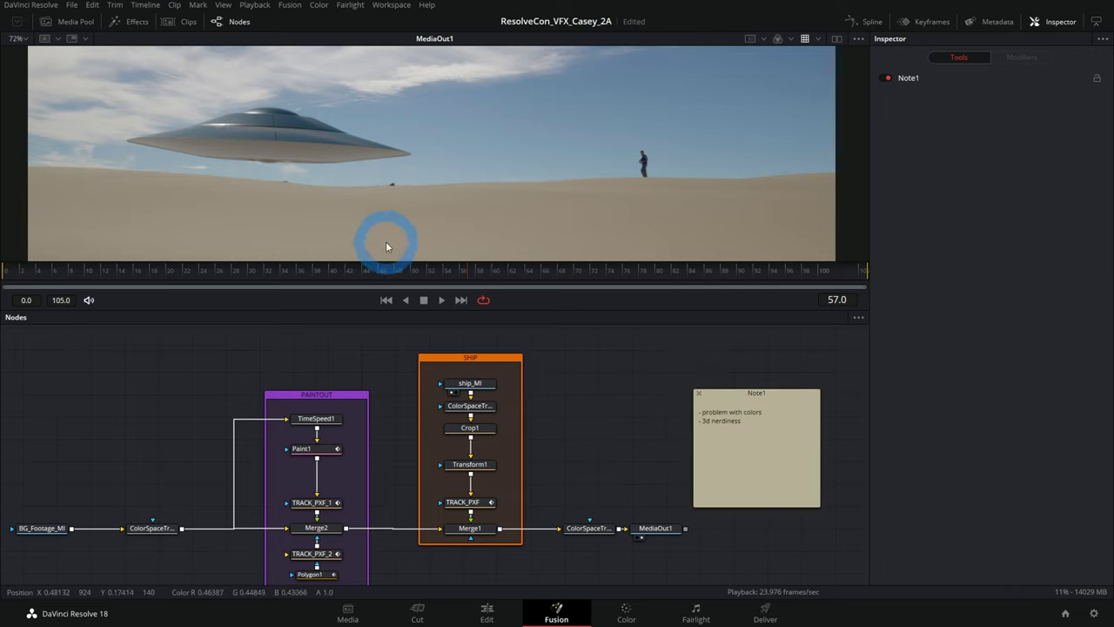
left_click_drag(425, 189, 535, 191)
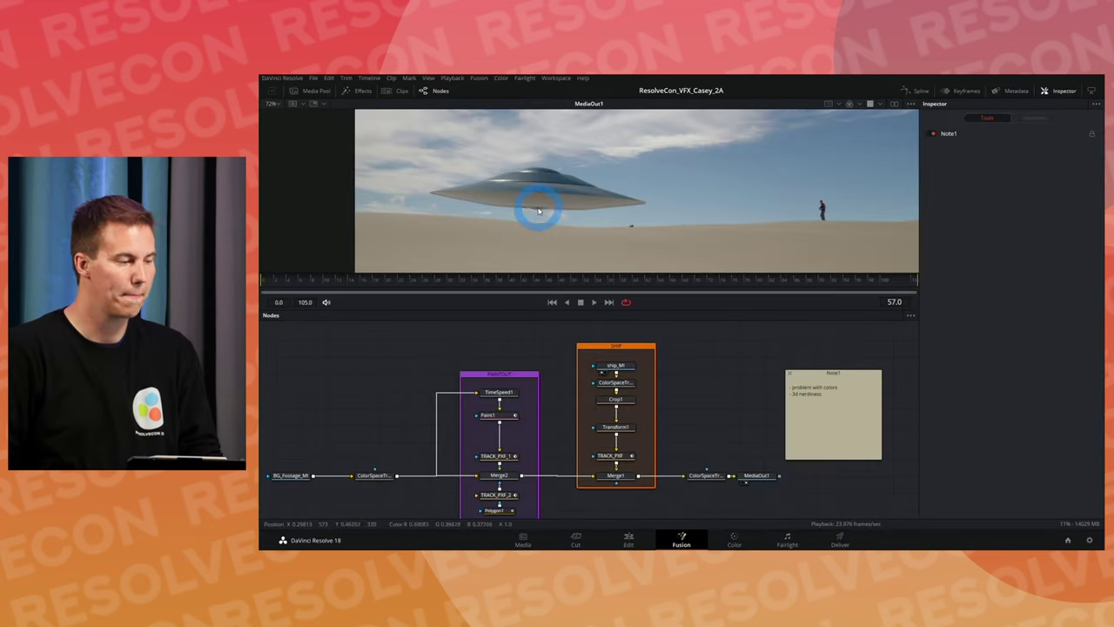
left_click_drag(607, 224, 455, 182)
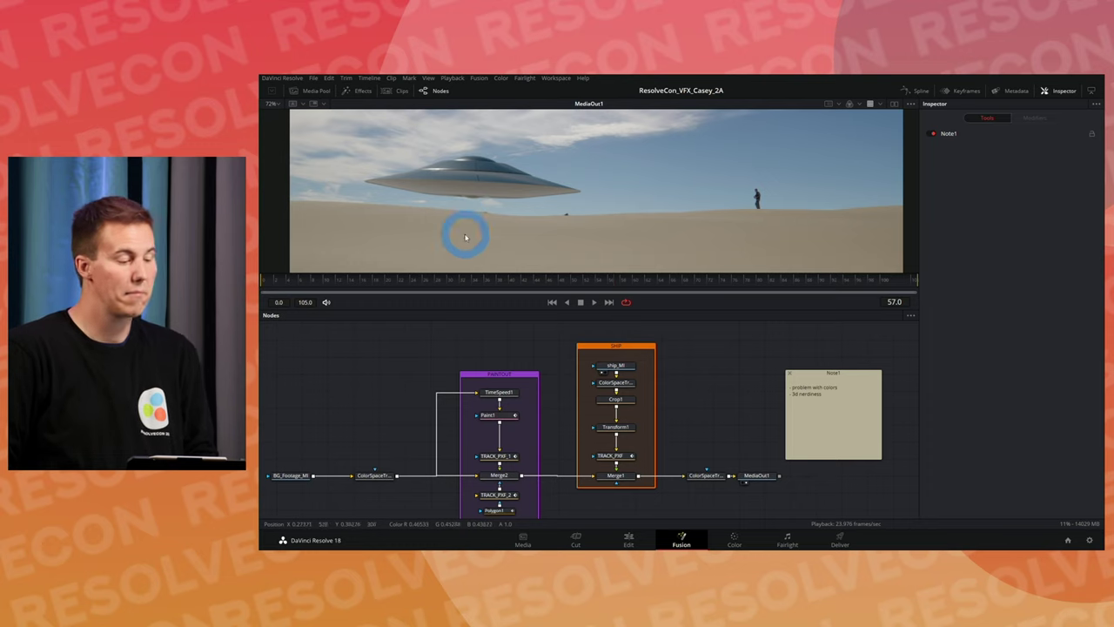
- Extend the SHIP underlay upward and move ship_MI and ColorSpaceTransform1_1 up, leaving a gap above Crop1
scroll(675, 410, "up", 2)
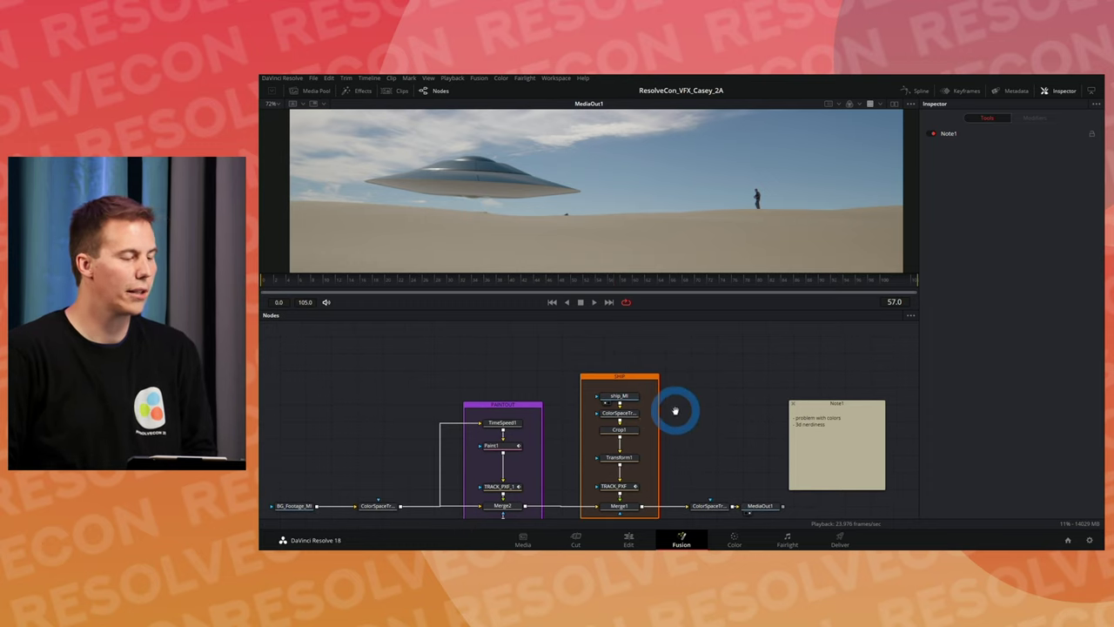
left_click_drag(636, 372, 634, 327)
left_click_drag(637, 398, 634, 350)
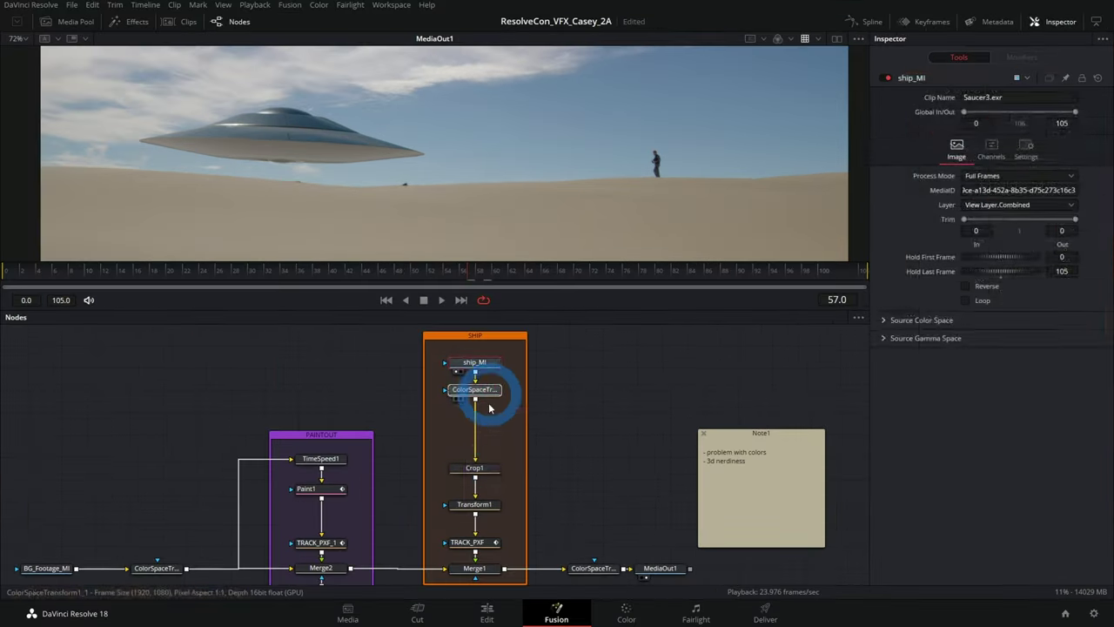
left_click(486, 393)
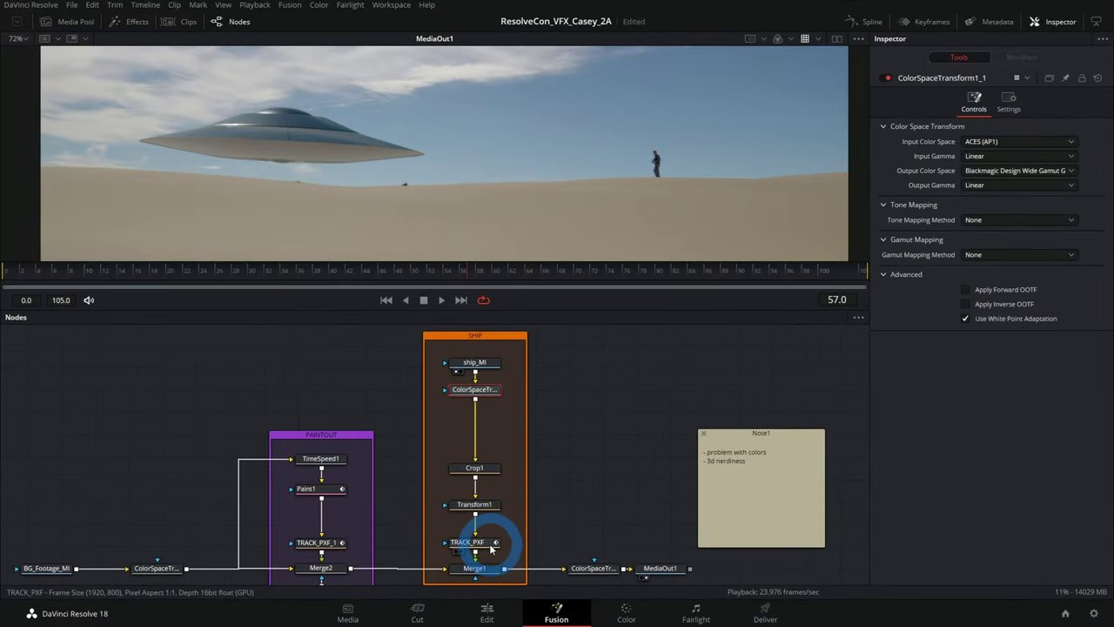
- Move Transform1 and Crop1 down toward TRACK_PXF and add a Color Corrector directly after the ship's ColorSpaceTransform1_1
left_click_drag(474, 505, 474, 520)
left_click_drag(475, 468, 474, 494)
left_click(480, 390)
key("shift+space")
type("und")
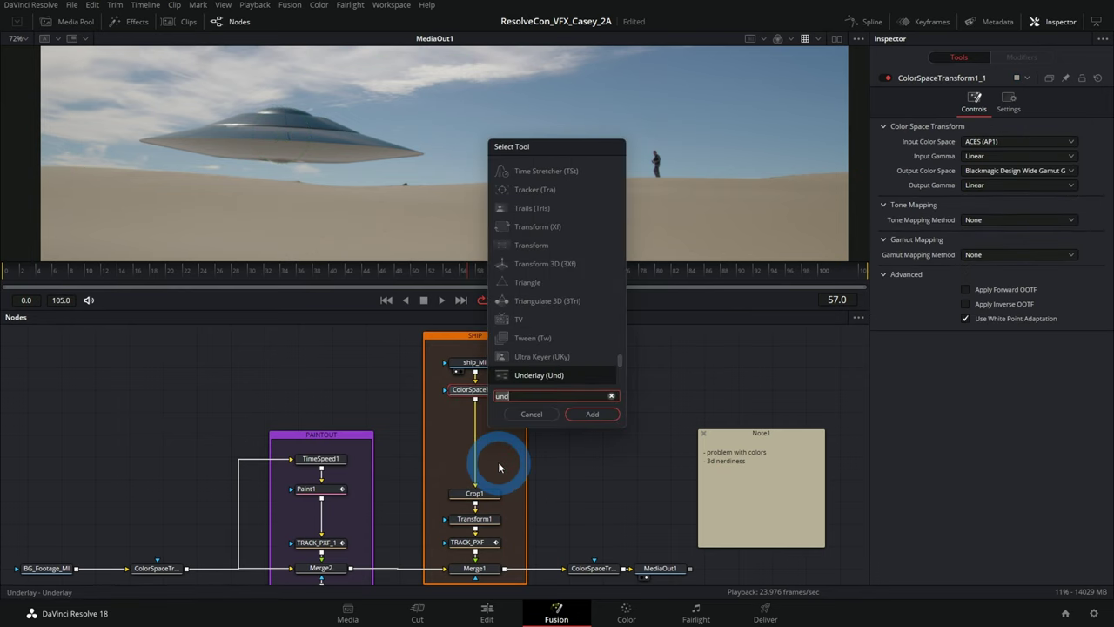
key("BackSpace")
key("BackSpace")
key("BackSpace")
type("color")
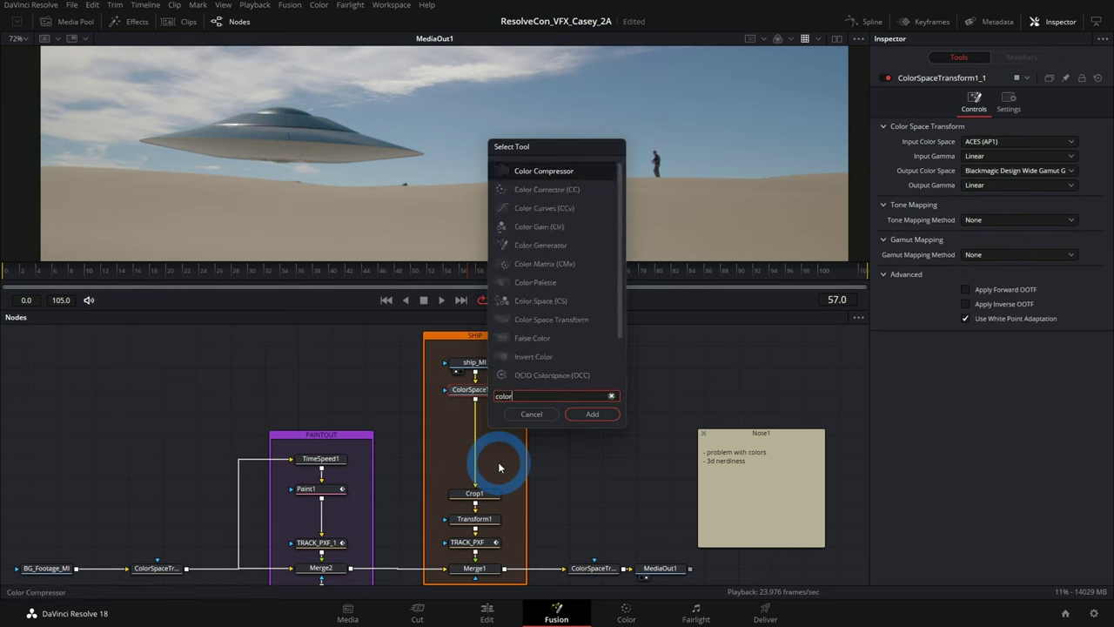
key("Down")
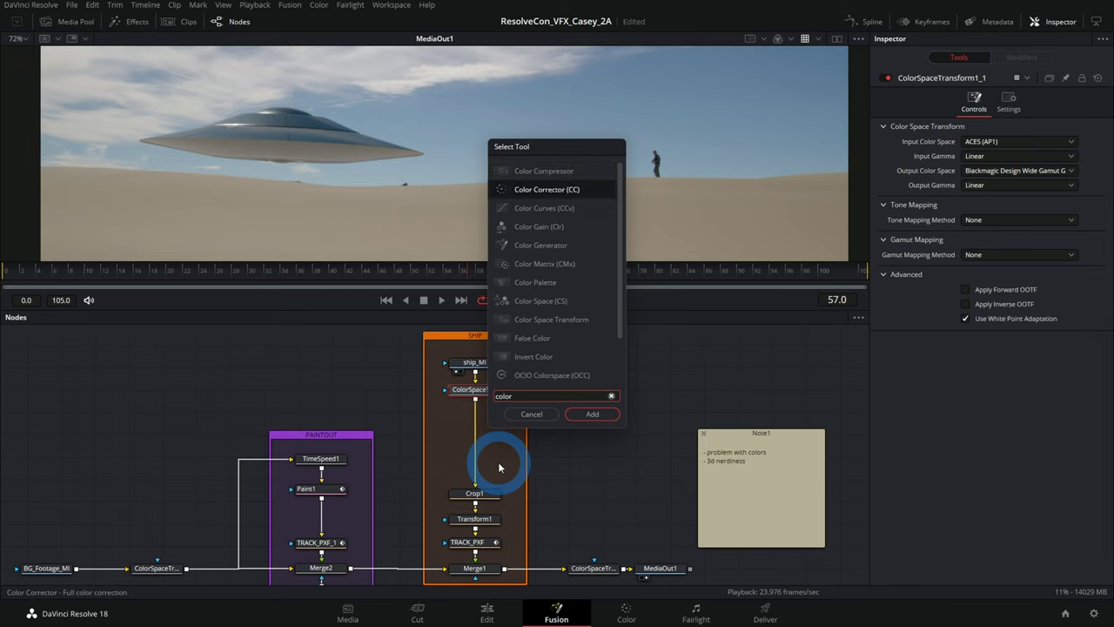
key("Return")
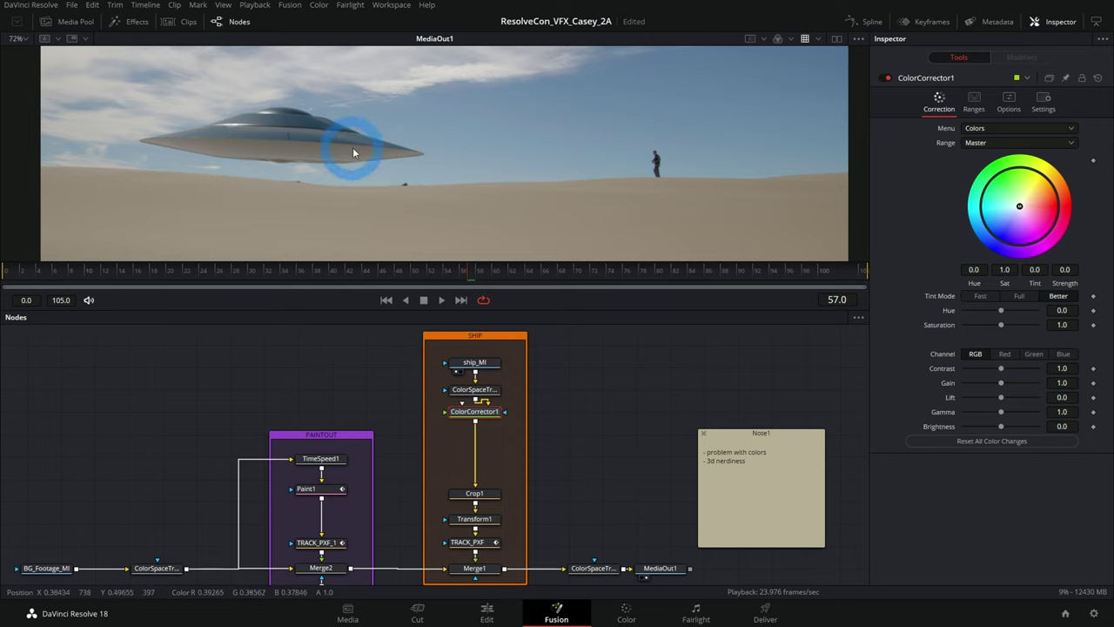
- Try brightening the whole ship with a ColorCorrector1 master gain of 3.48, and reset the gain to its default
left_click_drag(1004, 406, 1007, 400)
double_click(1006, 398)
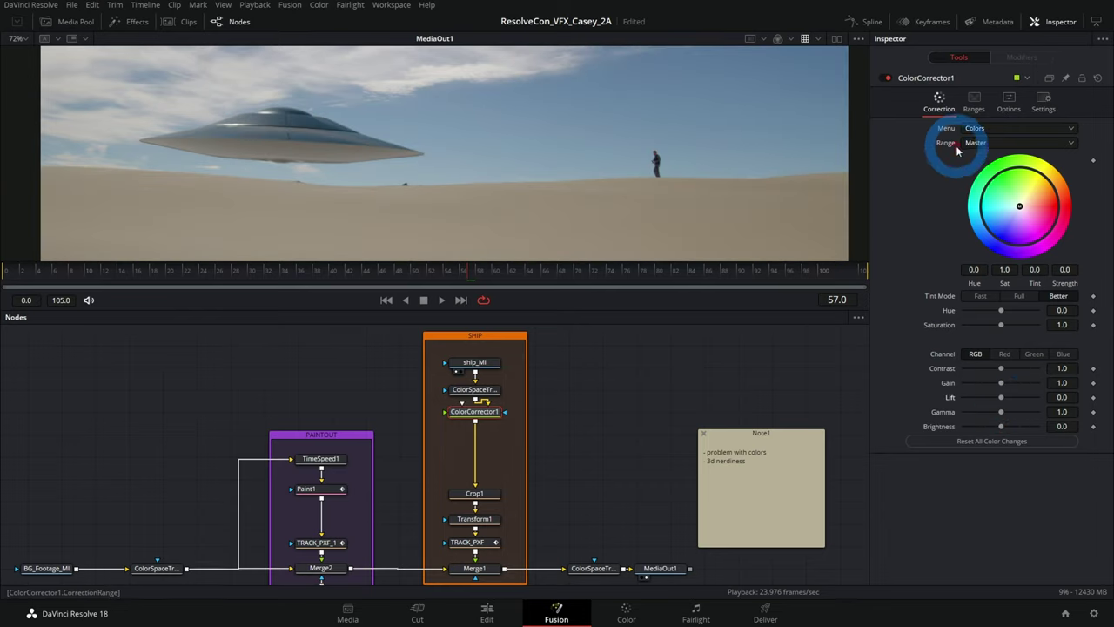
left_click(1009, 100)
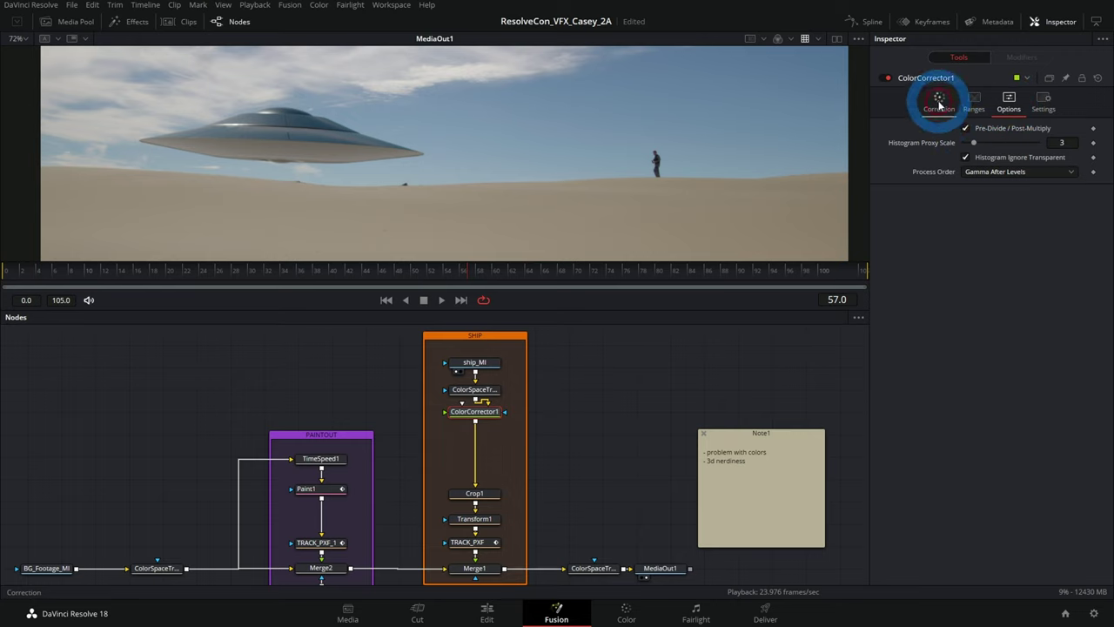
left_click(939, 102)
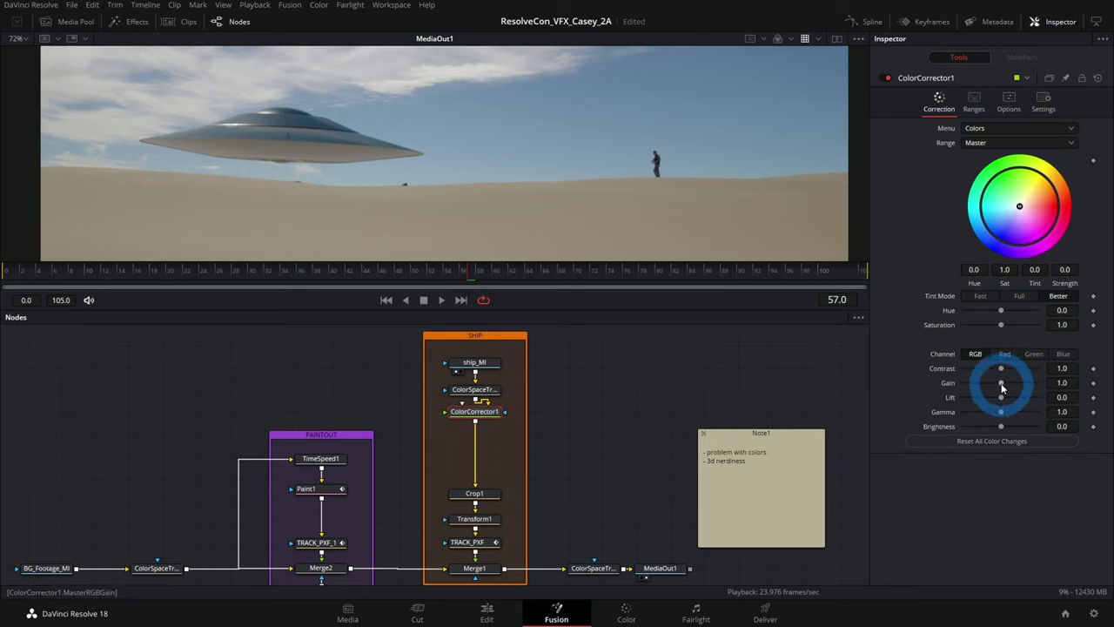
left_click_drag(1000, 382, 1024, 383)
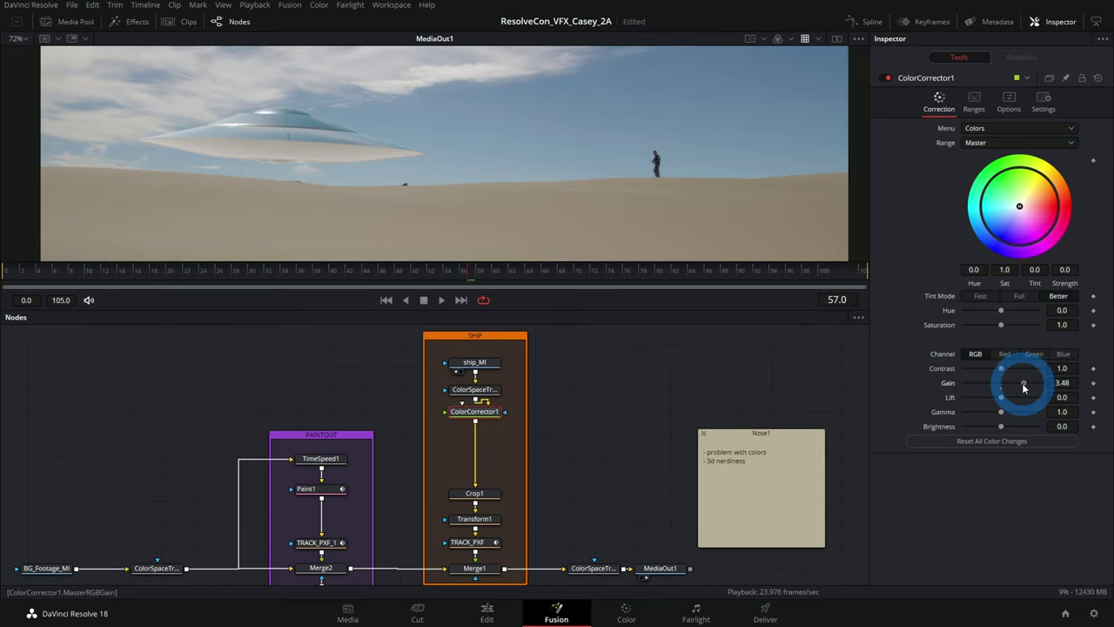
left_click_drag(542, 253, 194, 134)
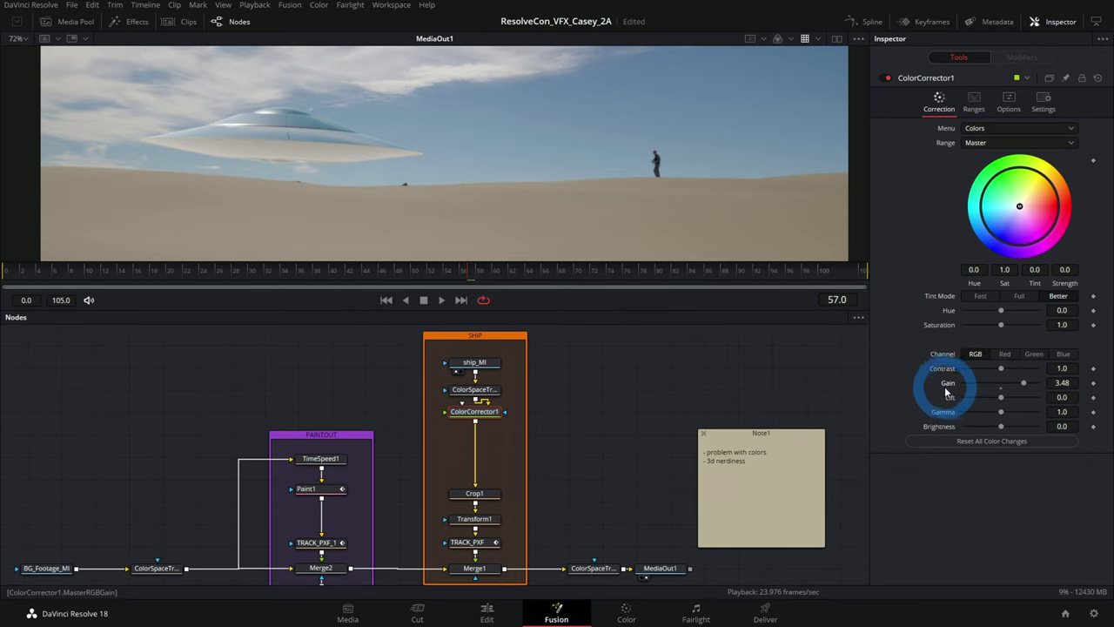
double_click(947, 385)
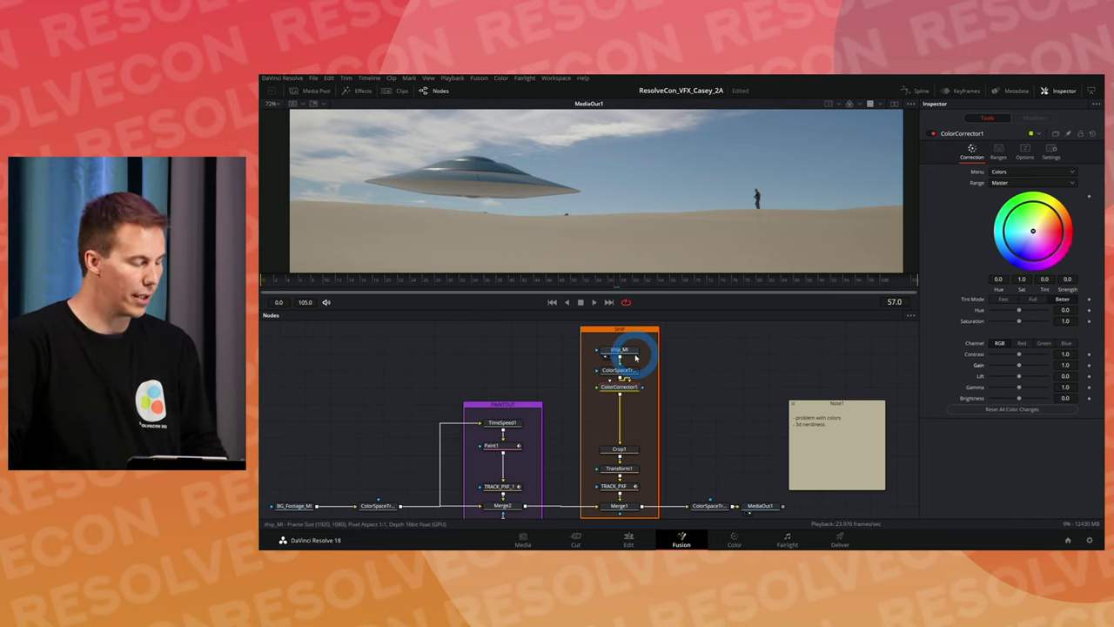
- Duplicate the ship_MI node, place the copy in the empty area beside the SHIP underlay and select it
mouse_move(621, 350)
left_mouse_down()
mouse_move(645, 377)
mouse_move(641, 358)
left_mouse_up()
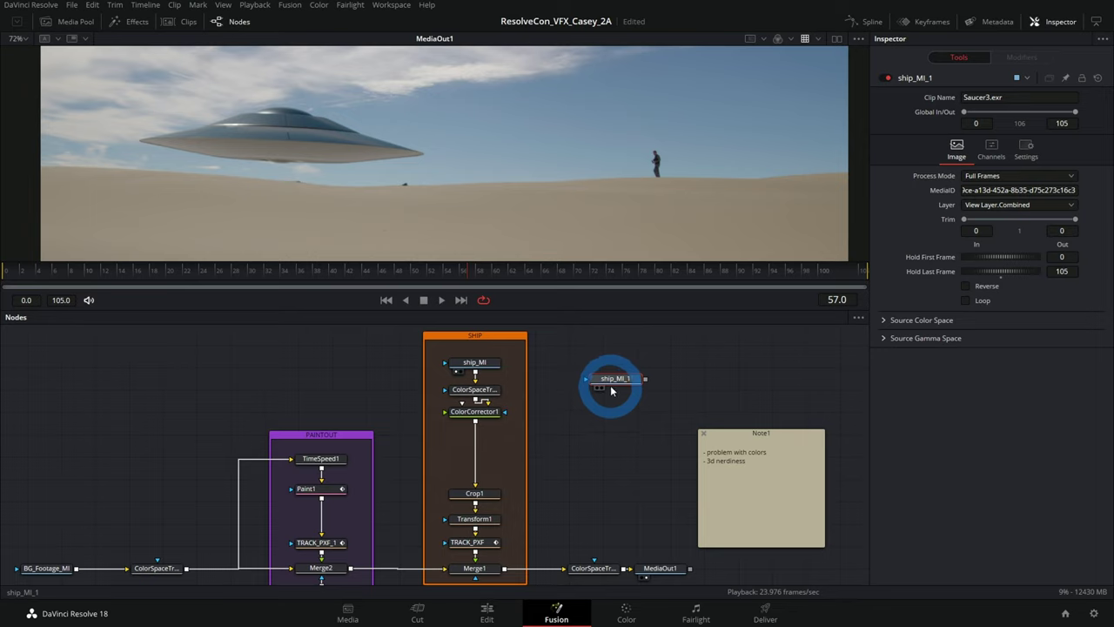
left_click(613, 385)
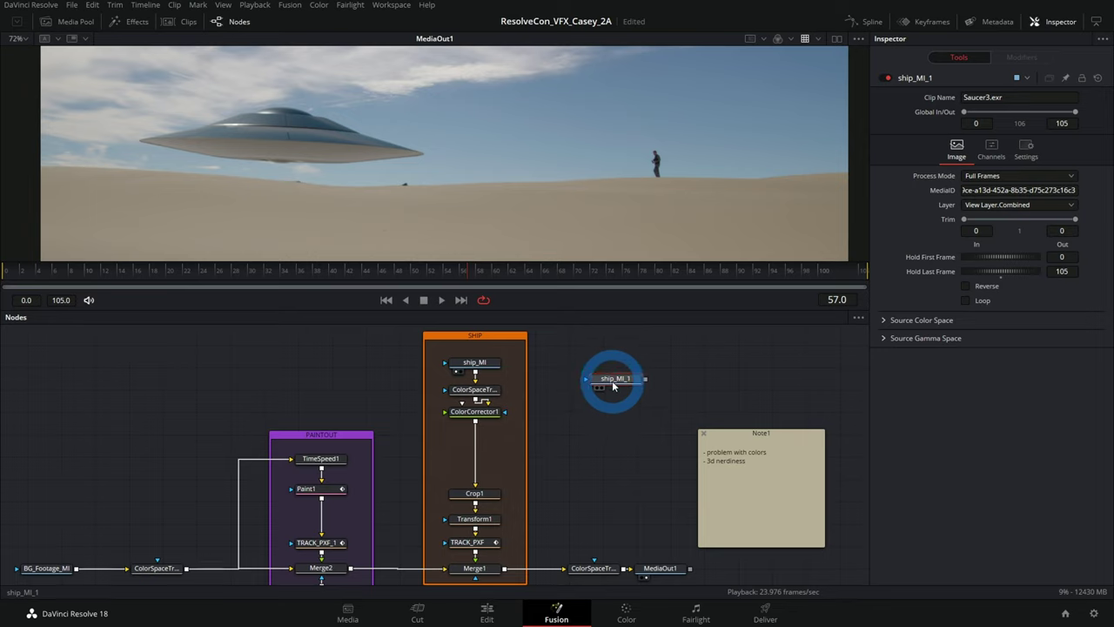
left_click(620, 381)
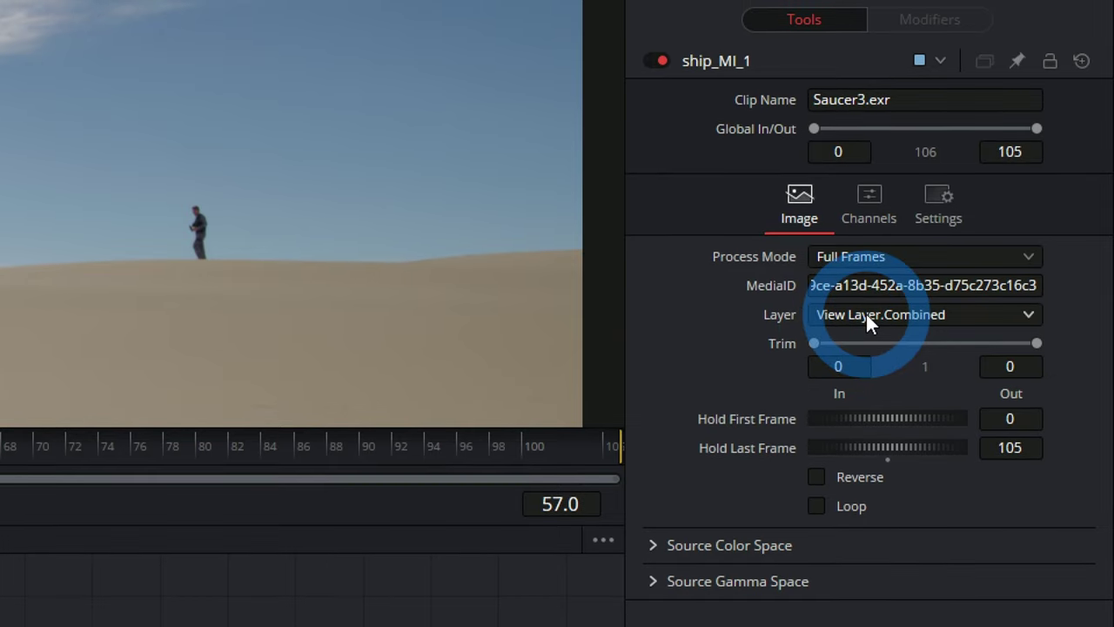
- Look through the render passes available in ship_MI_1 and set its layer to View Layer.Normal.Z
left_click(866, 302)
scroll(869, 356, "down", 2)
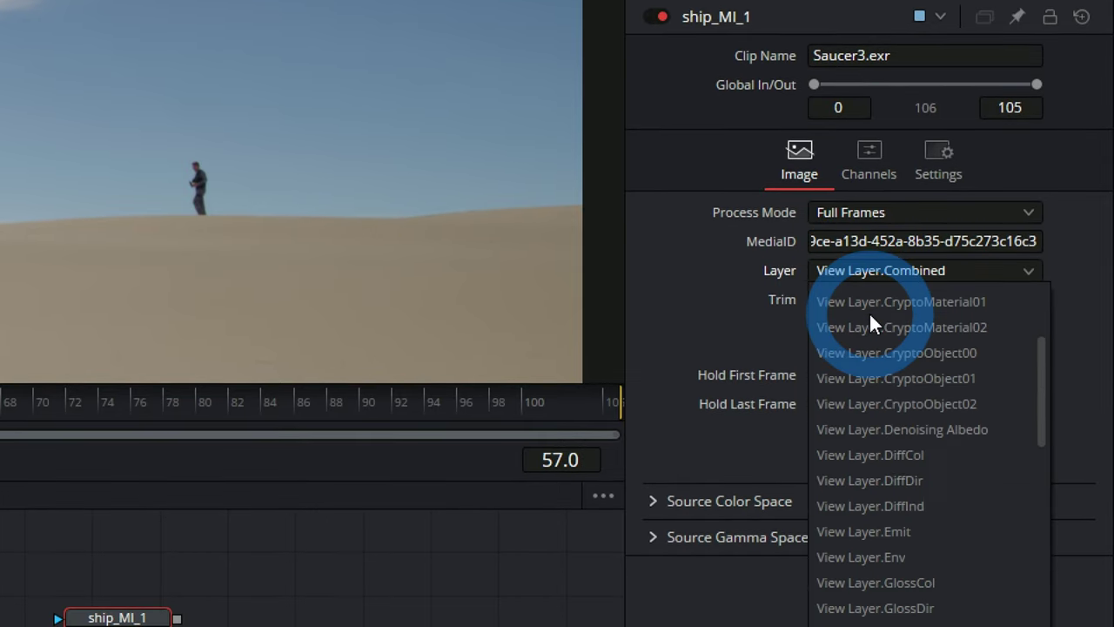
scroll(871, 317, "down", 2)
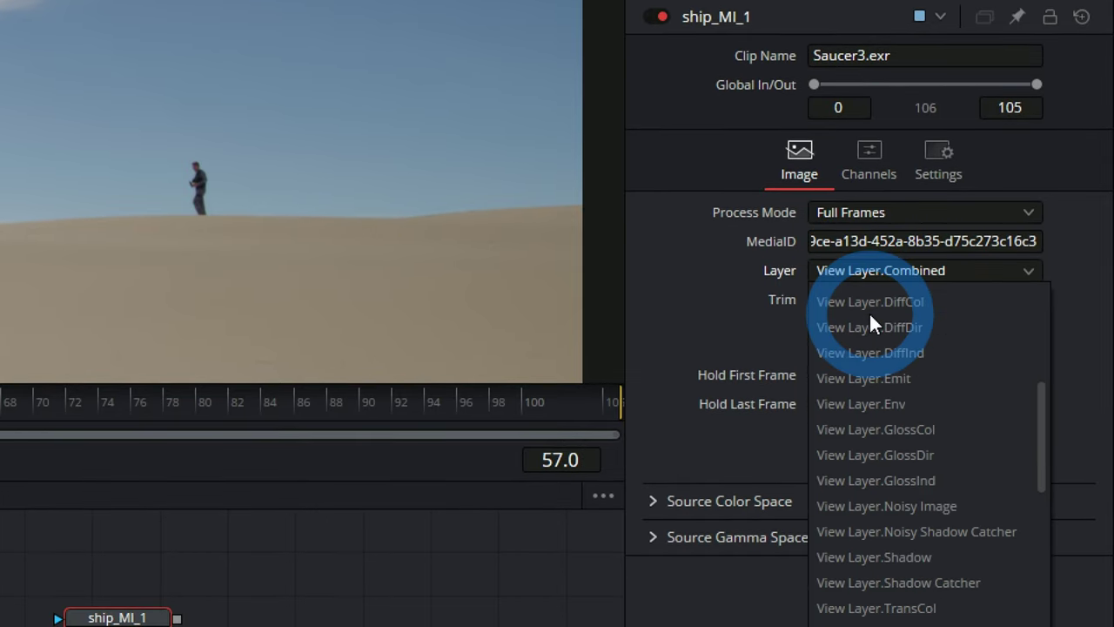
scroll(869, 311, "down", 1)
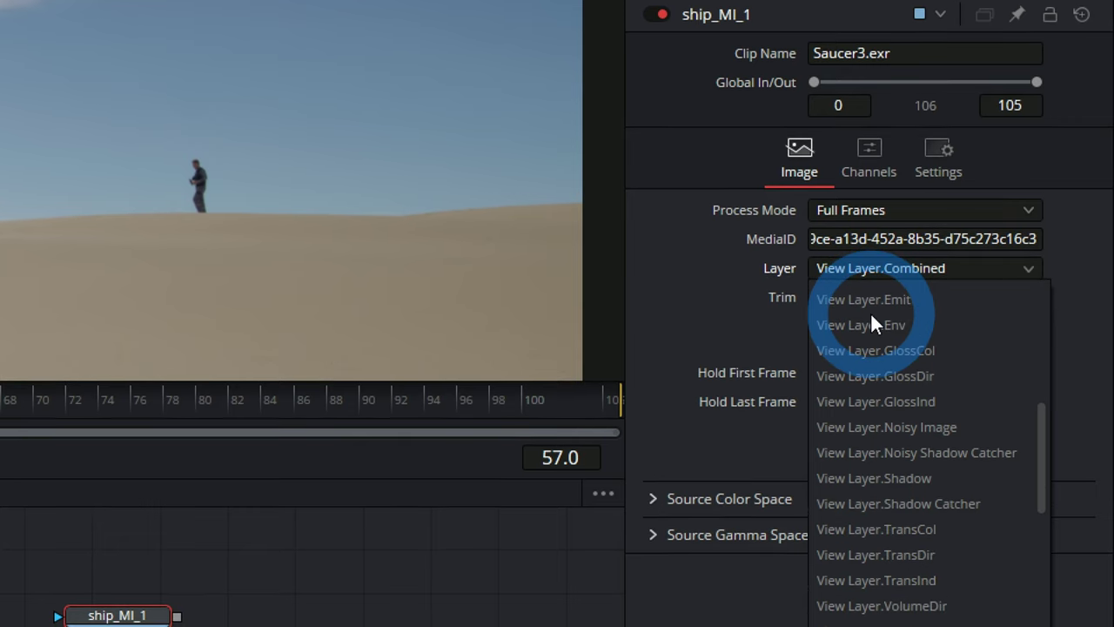
scroll(871, 314, "down", 3)
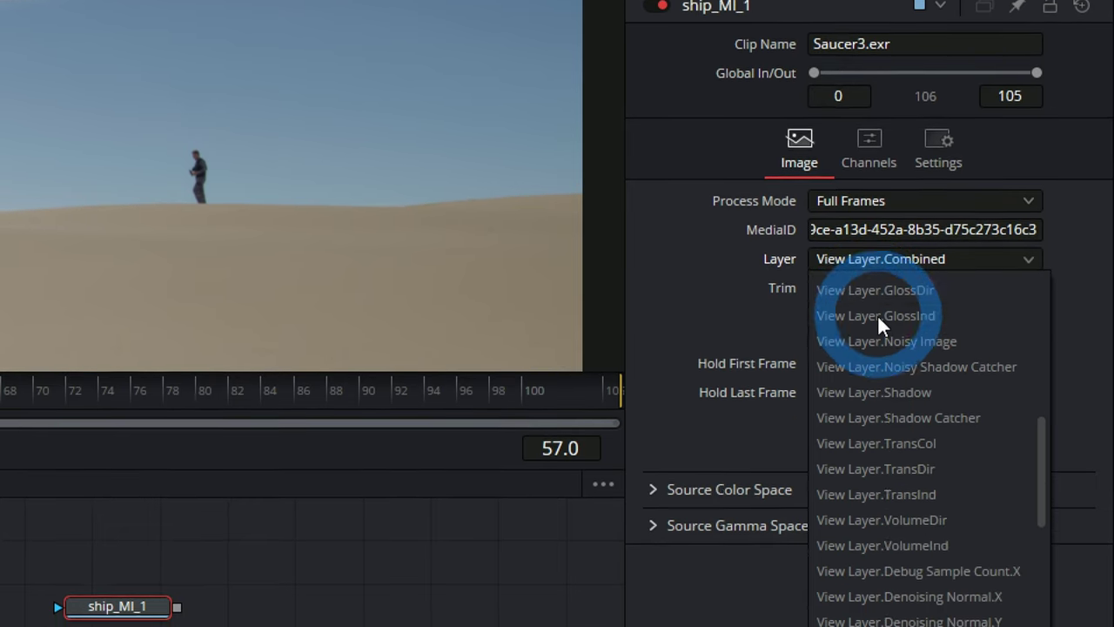
scroll(886, 320, "down", 4)
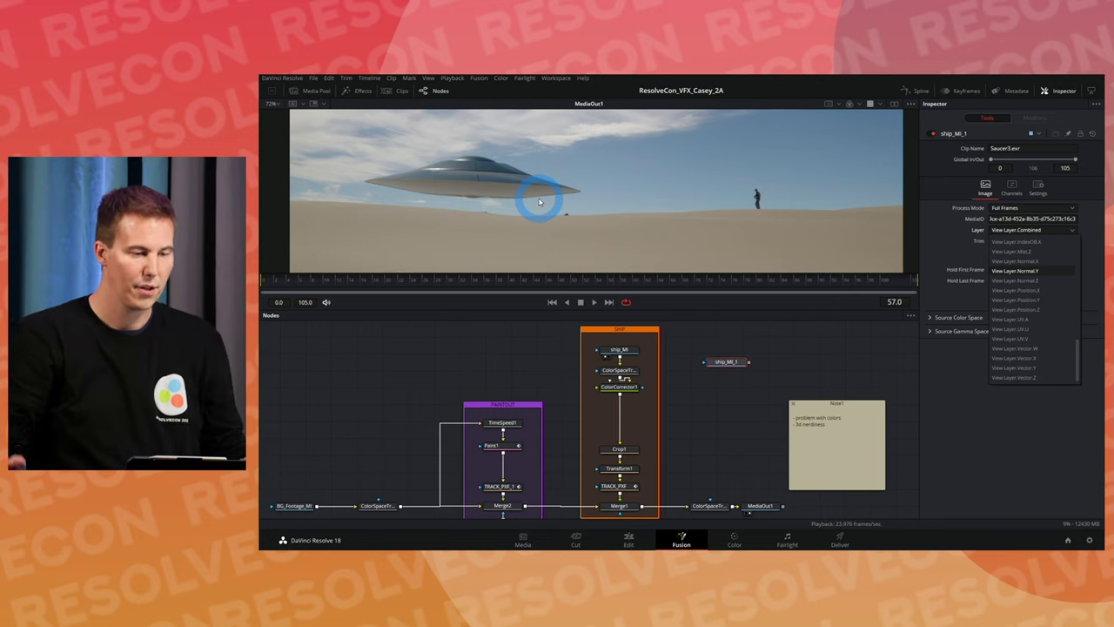
left_click(1020, 281)
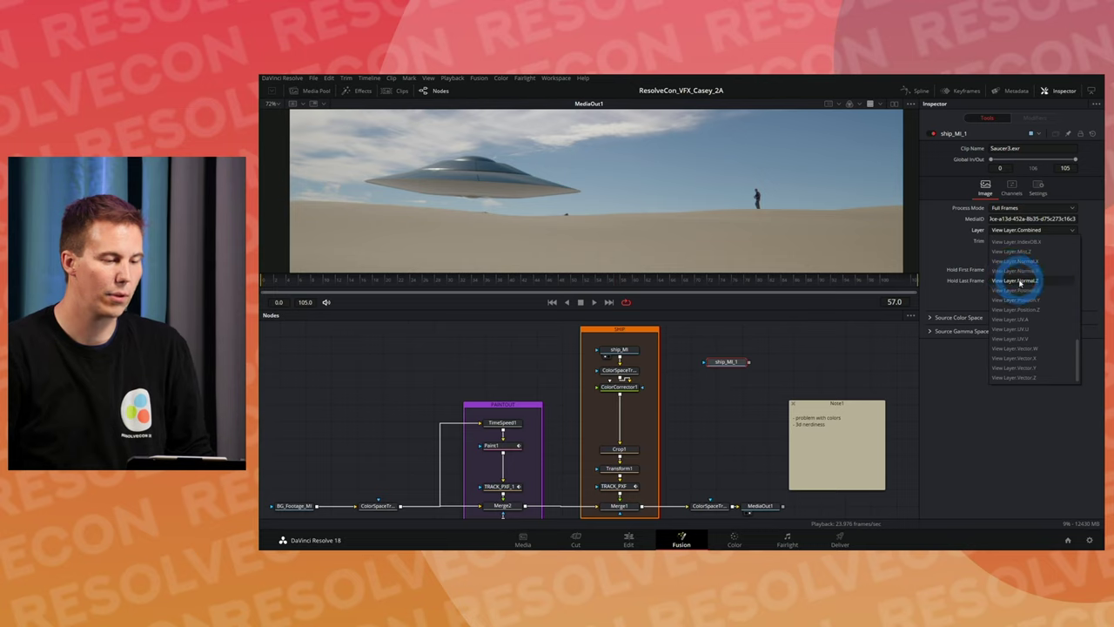
- Show ship_MI_1 in a second viewer beside MediaOut1 and frame the saucer's normal pass in it
left_click(737, 366)
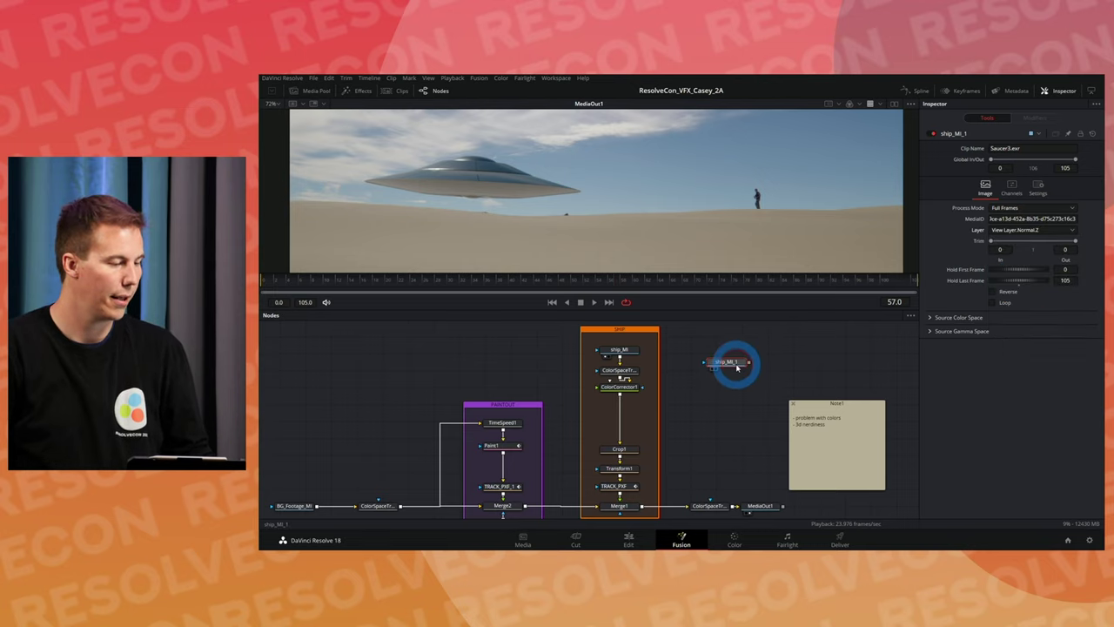
left_click(897, 102)
left_click(572, 194)
left_click(370, 192)
scroll(370, 191, "up", 2)
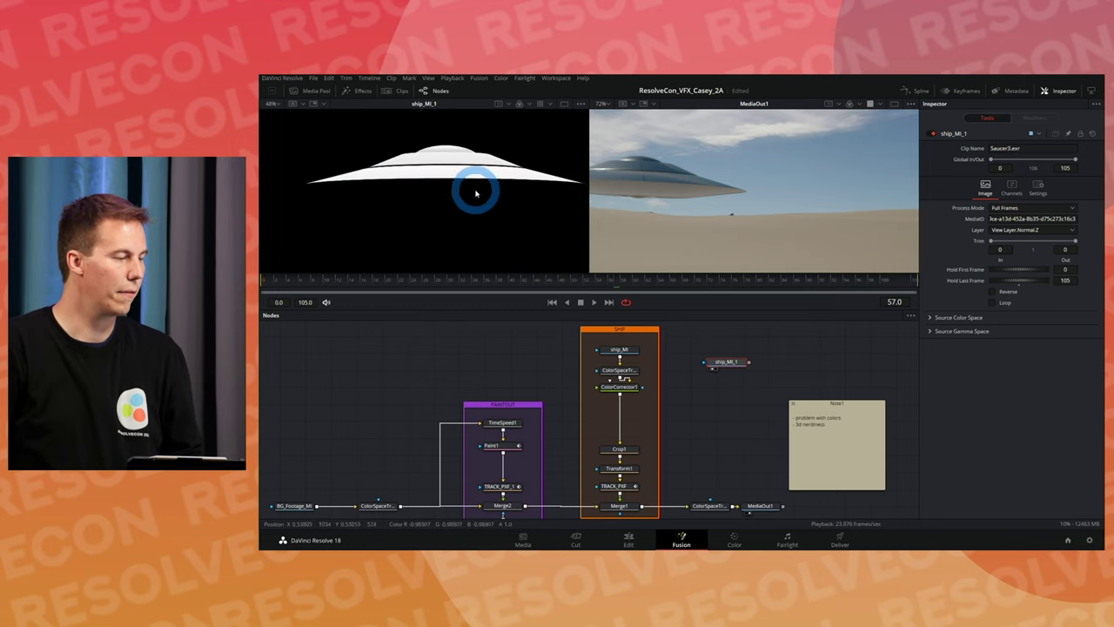
scroll(457, 201, "up", 2)
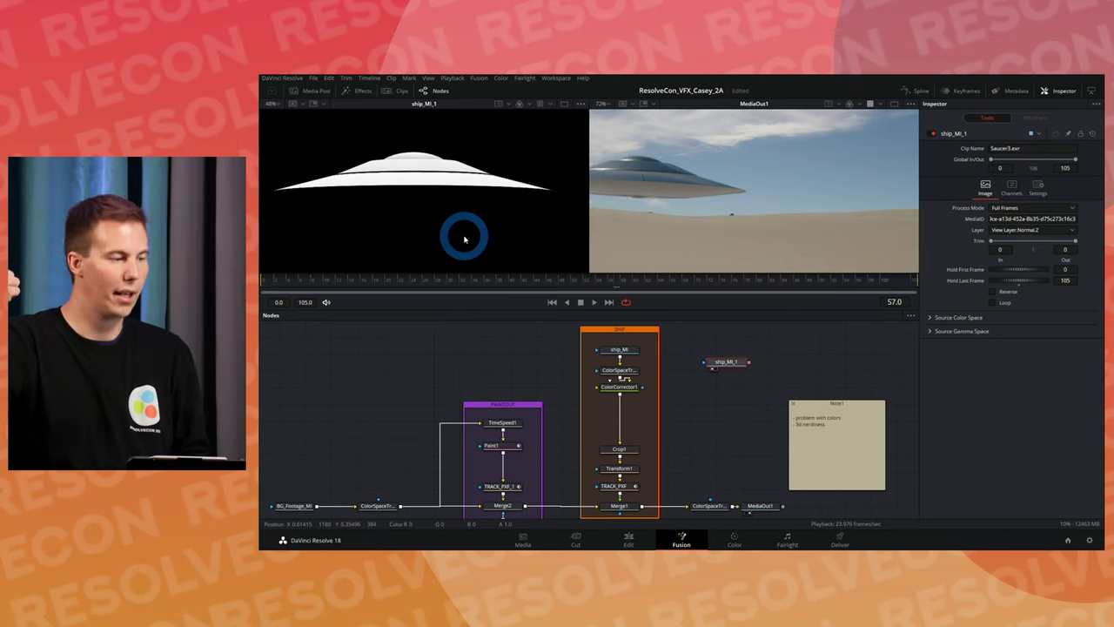
- Compare the Normal.Y and Normal.X layers of ship_MI_1 and switch back to View Layer.Normal.Z
left_click(1032, 229)
left_click(1025, 271)
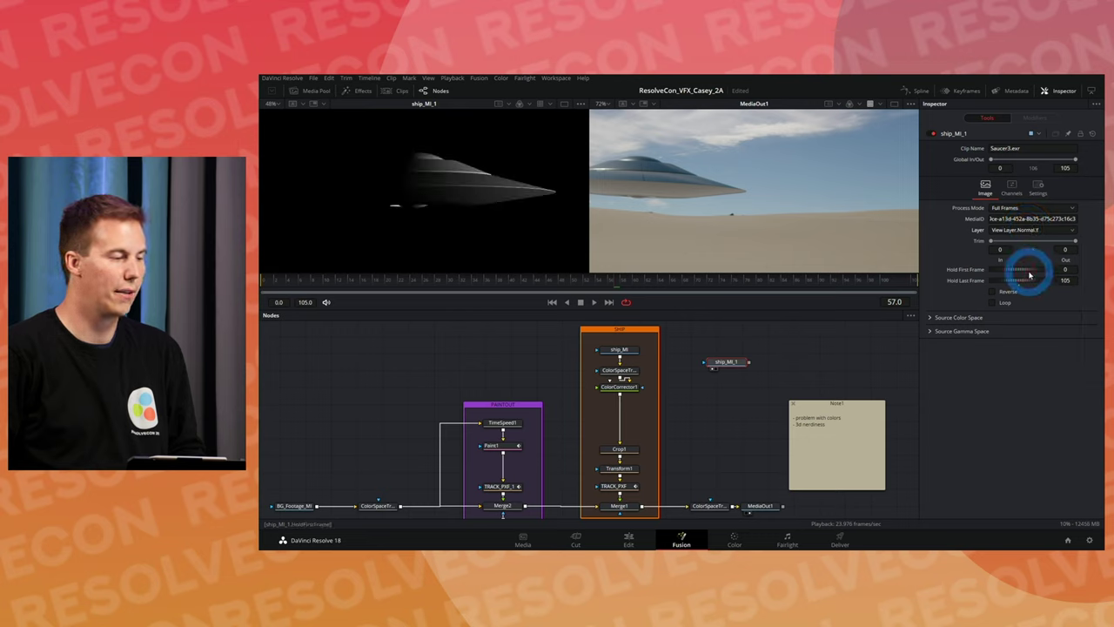
left_click(1036, 229)
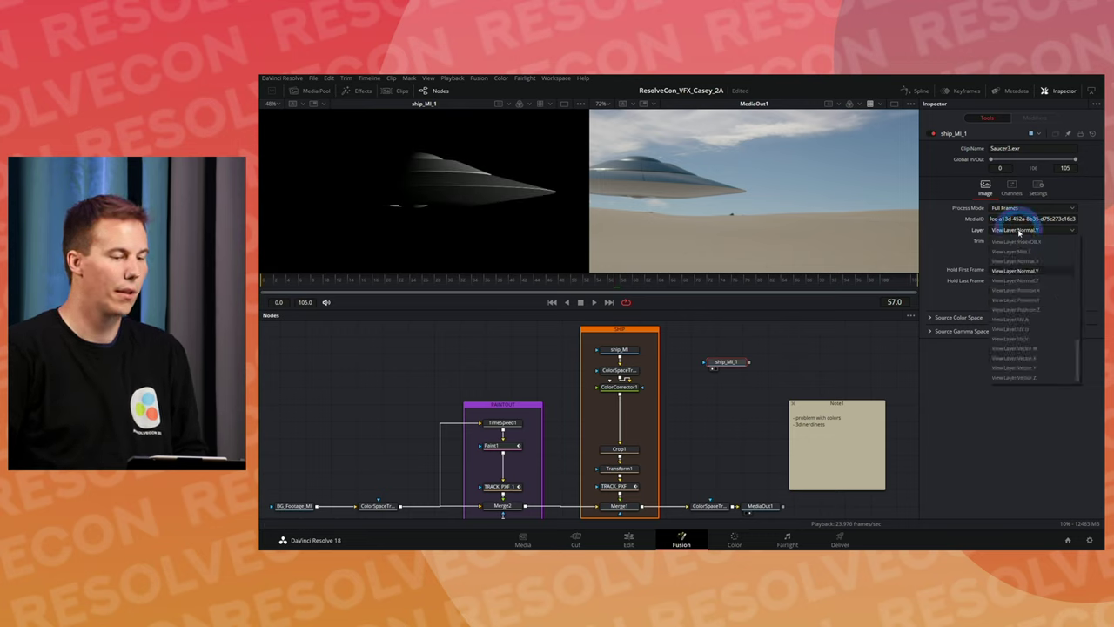
left_click(1020, 260)
left_click(1031, 230)
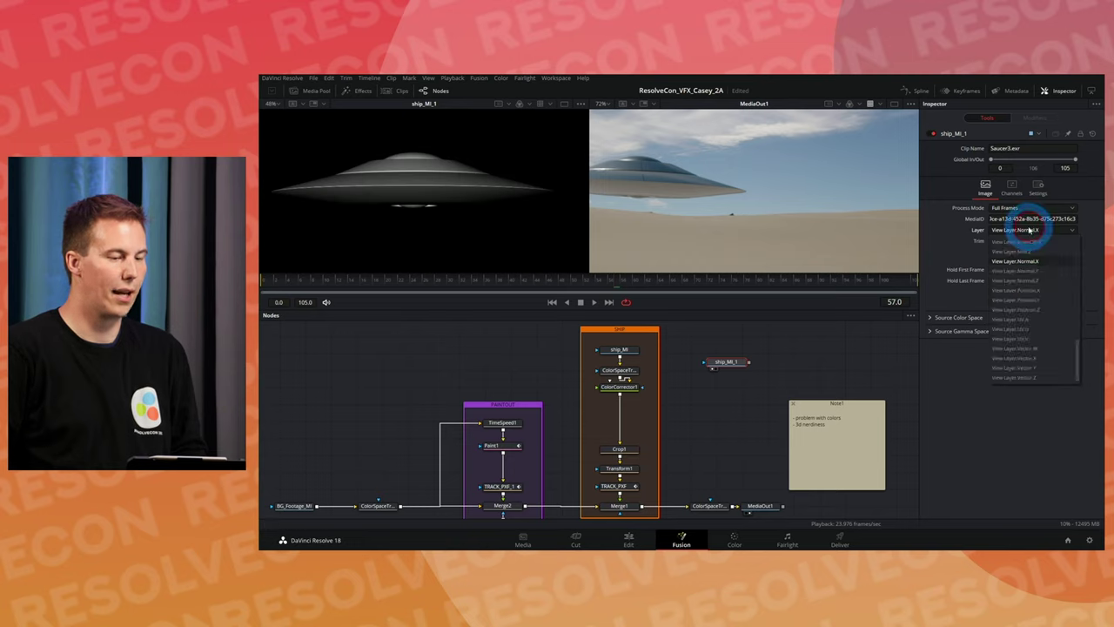
left_click(1023, 266)
left_click(465, 238)
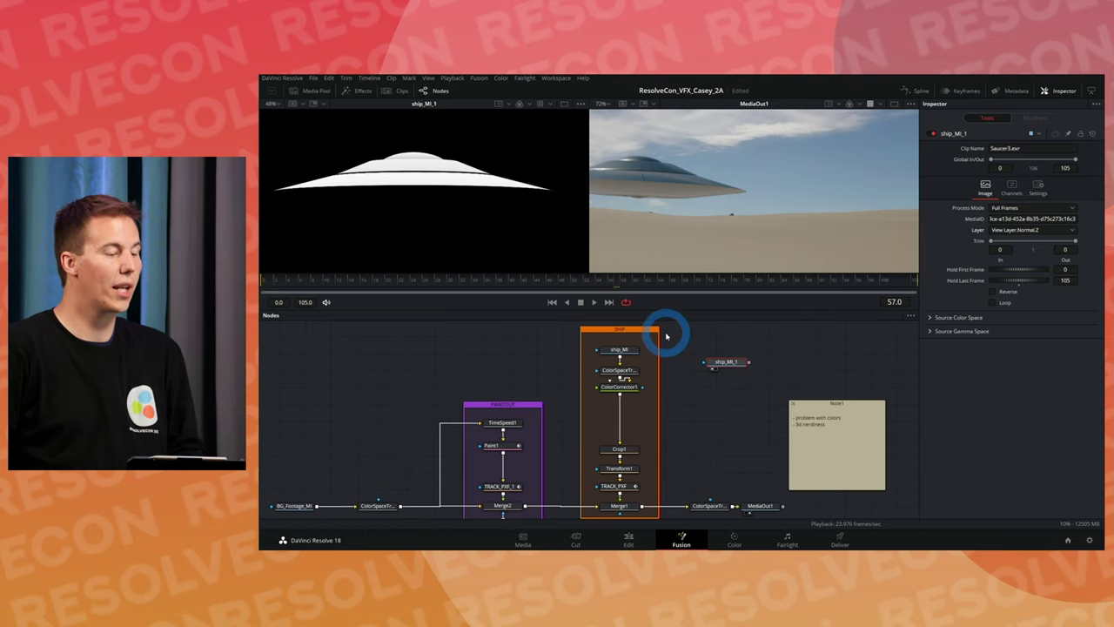
- Widen the MediaOut1 viewer, connect ship_MI_1 to ColorCorrector1's effect mask input and line up both nodes lower down
left_click_drag(589, 207, 510, 199)
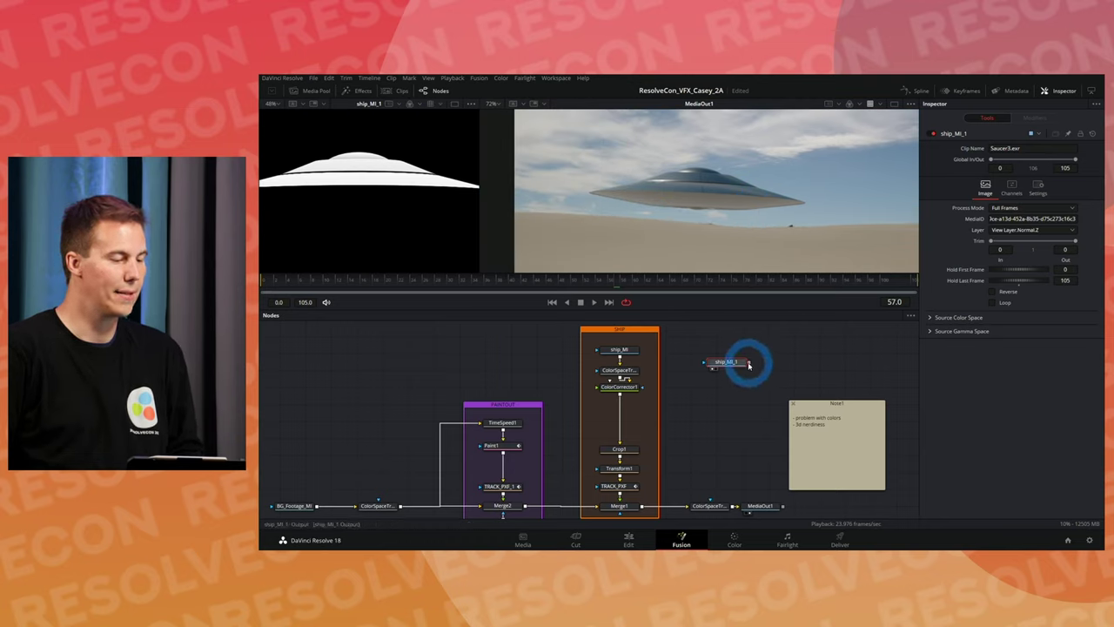
left_click_drag(754, 365, 642, 392)
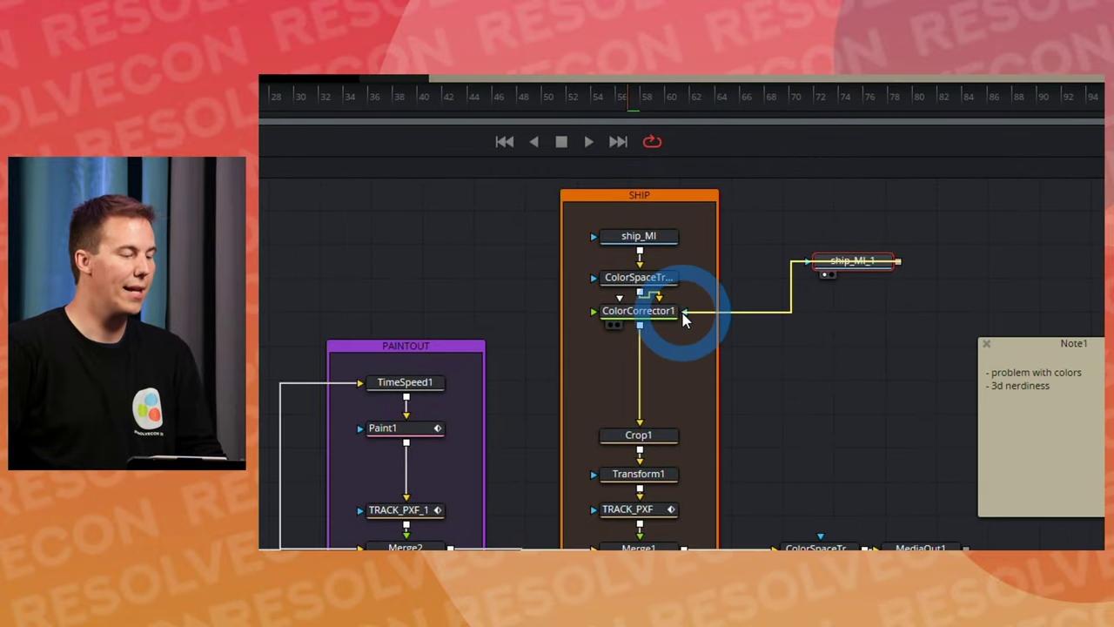
left_click_drag(683, 319, 600, 431)
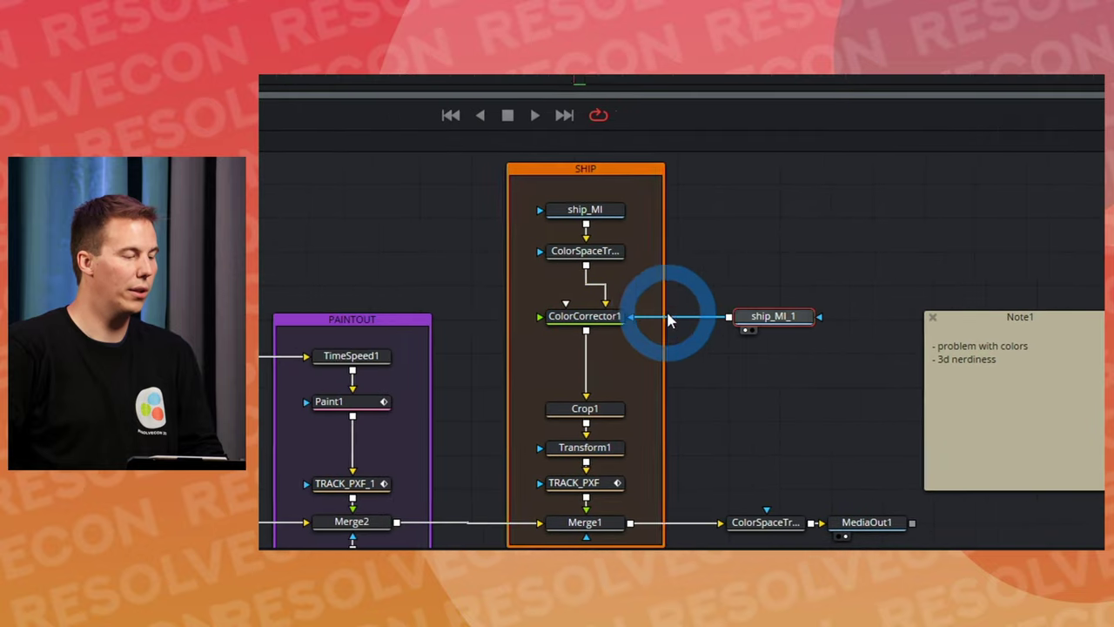
- Set the mask channel of ColorCorrector1 to Luminance
left_click(603, 322)
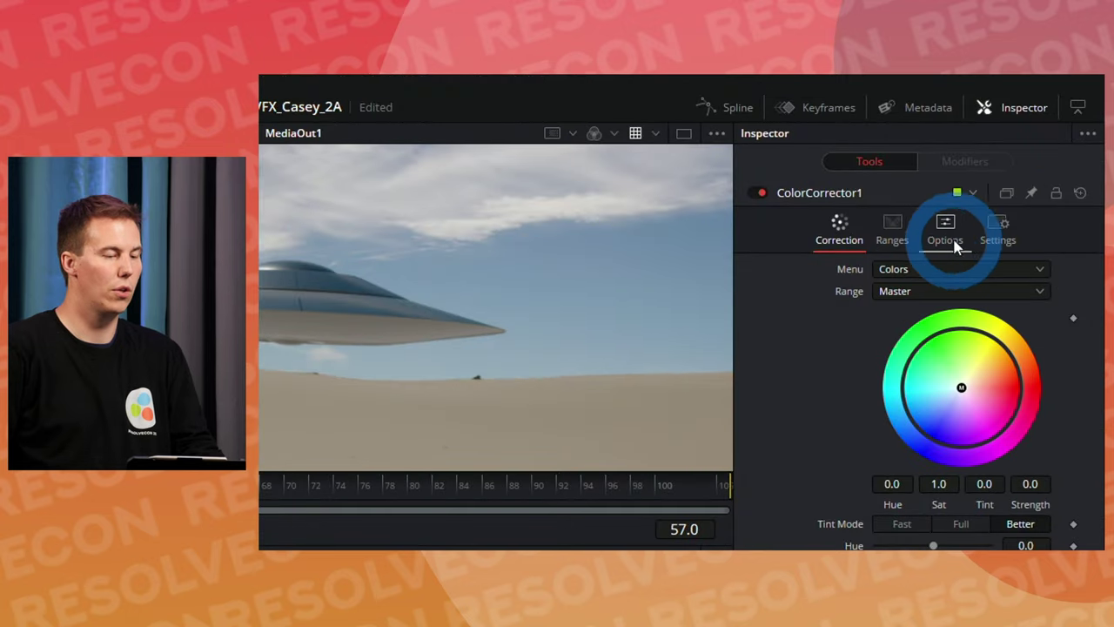
left_click(1004, 231)
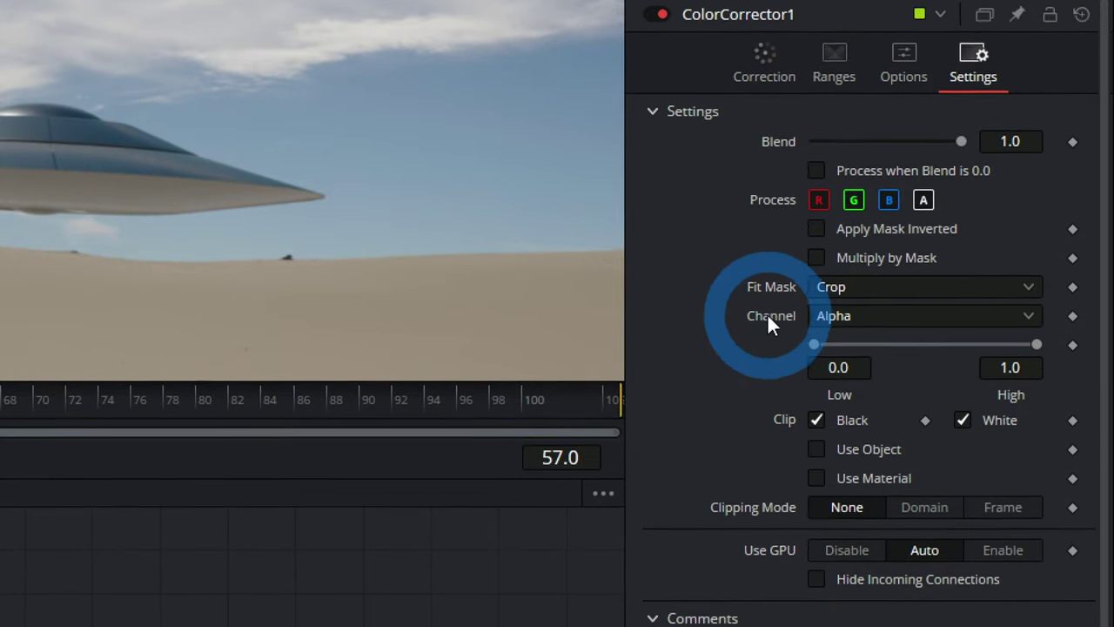
left_click(845, 316)
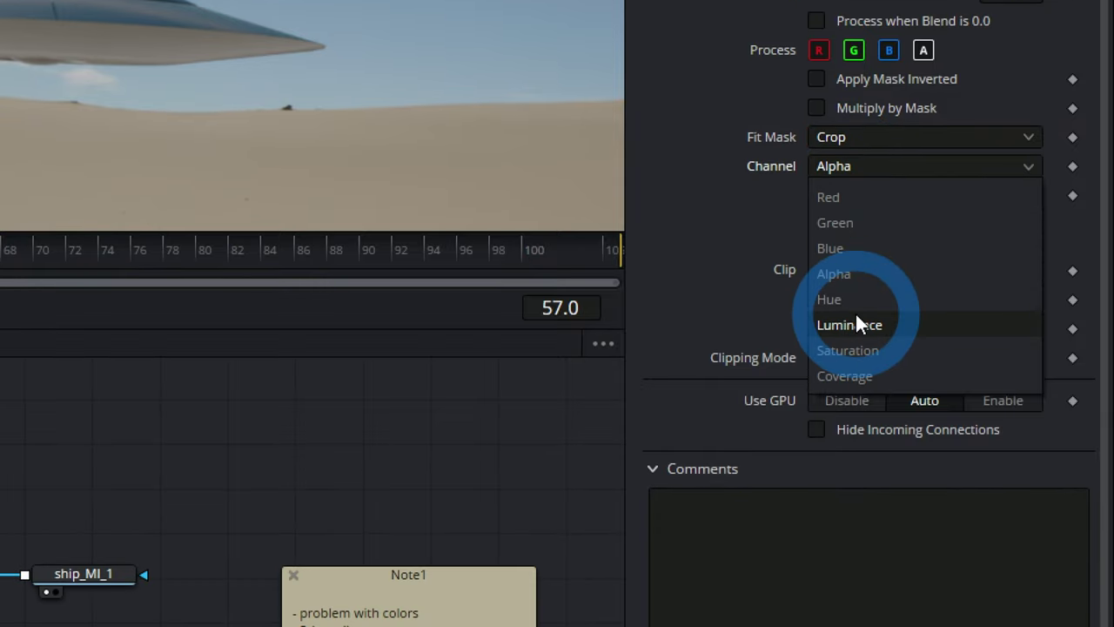
left_click(857, 324)
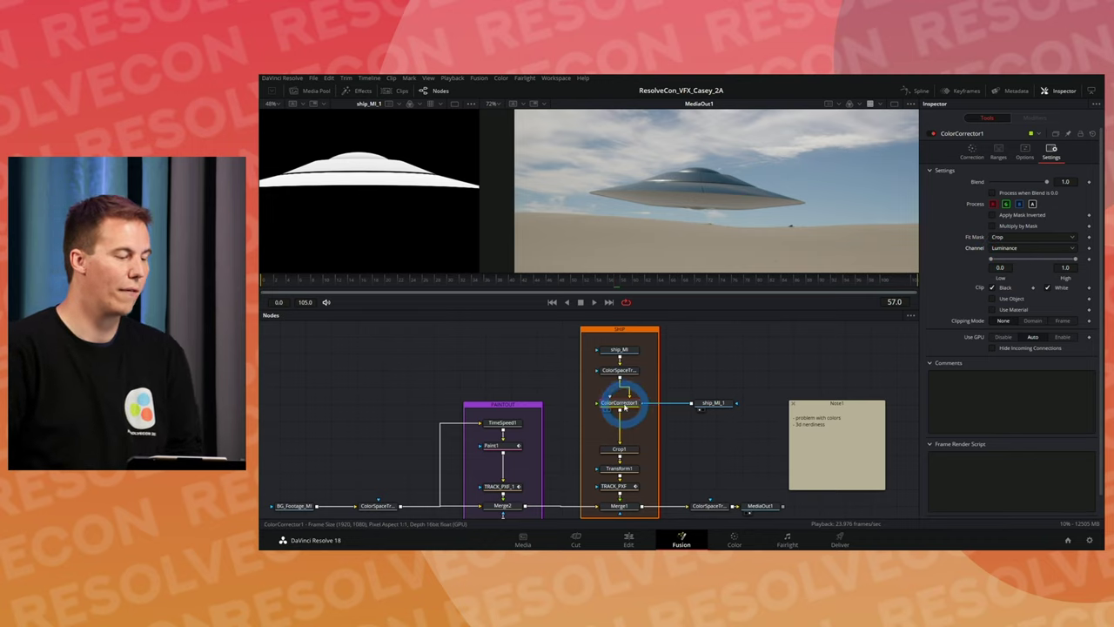
- Tint the masked upper surface of the ship yellow in ColorCorrector1's master range with a strength of 1.0
left_click(972, 152)
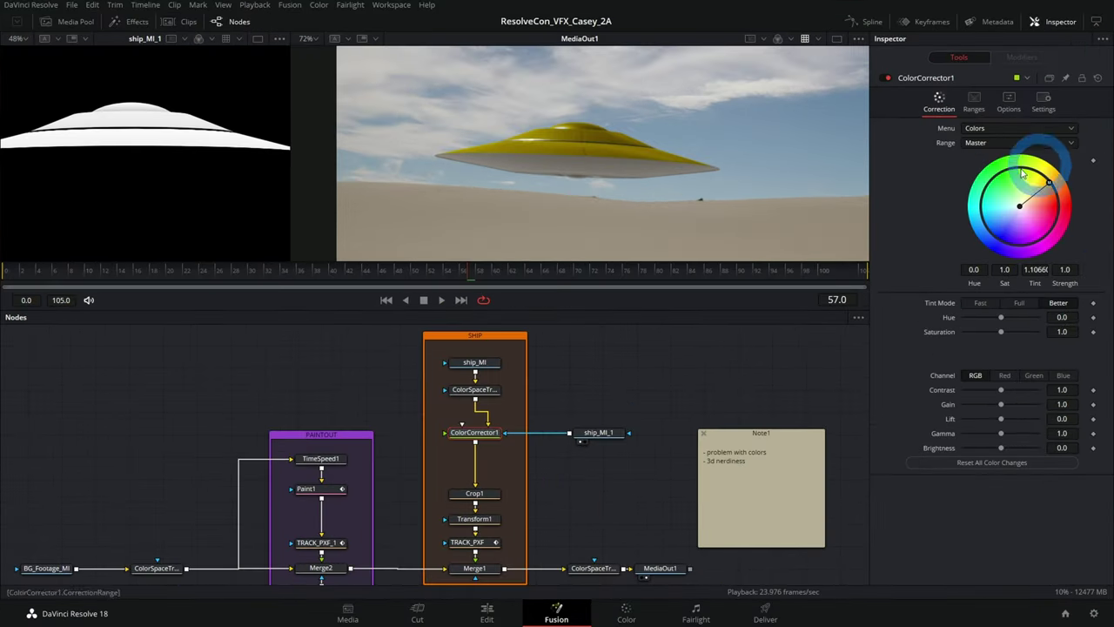
scroll(636, 159, "up", 2)
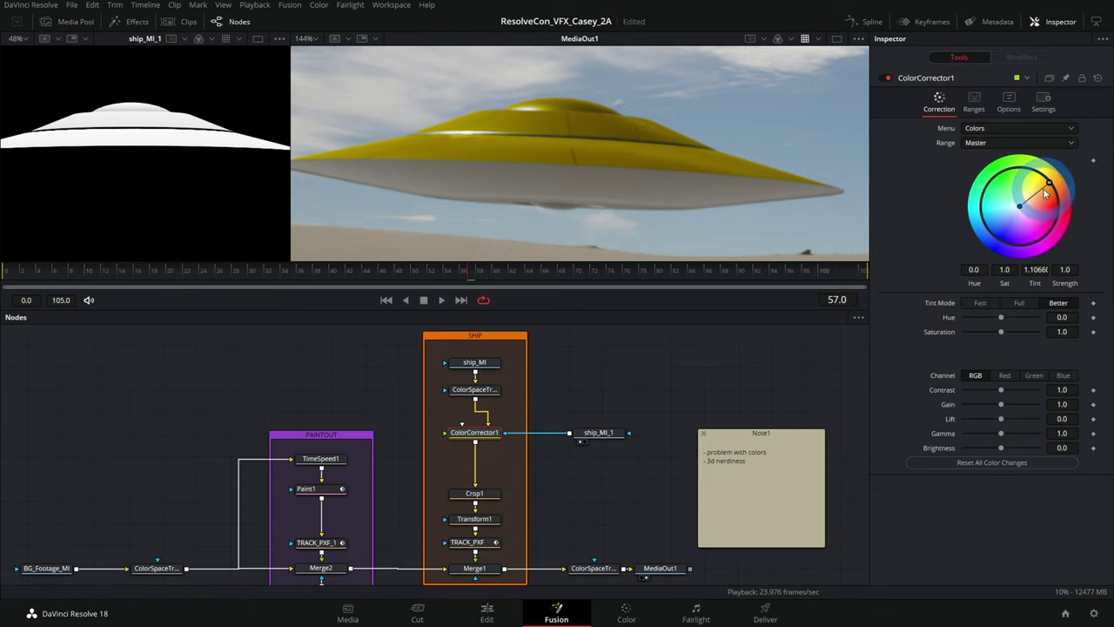
- Reset all of ColorCorrector1's settings to their defaults, clearing the tint on the ship
left_click_drag(1049, 185, 1017, 202)
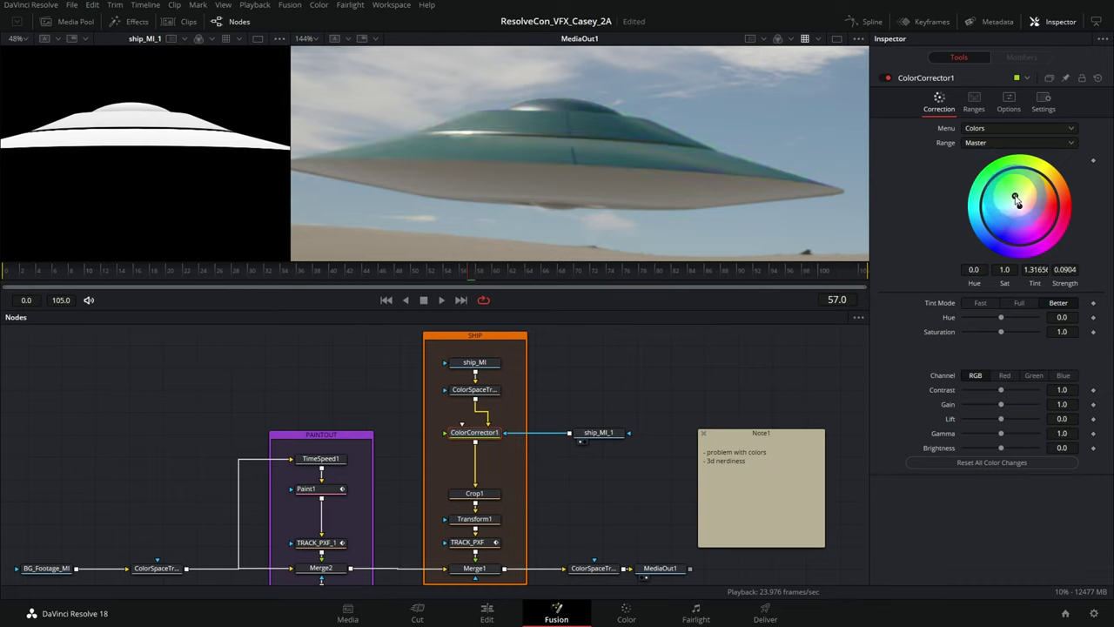
left_click(1097, 78)
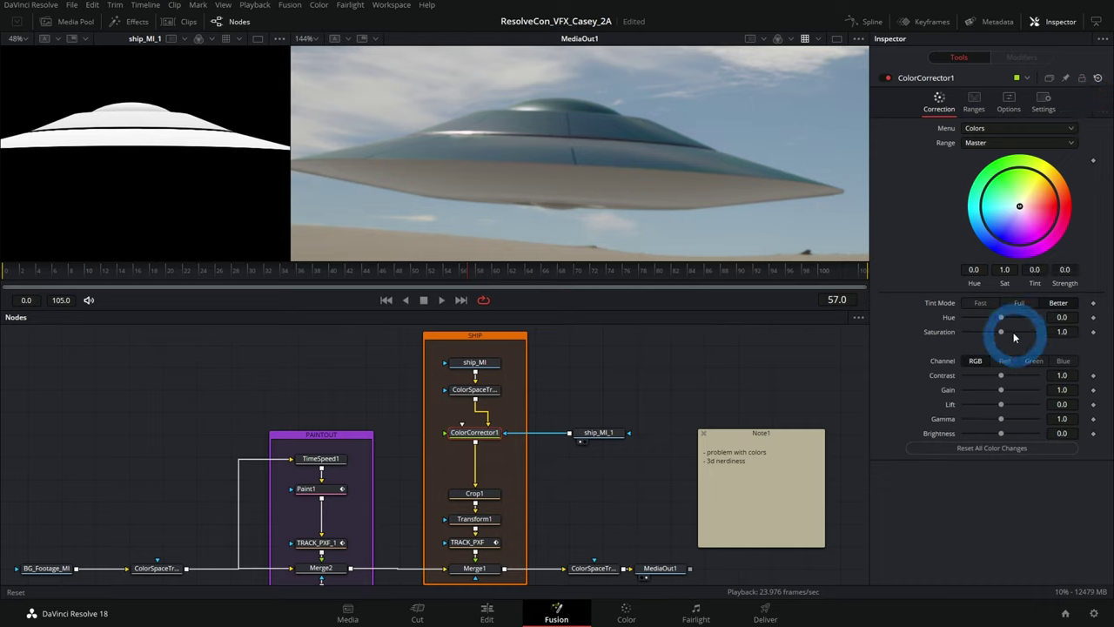
left_click_drag(1002, 418, 980, 398)
double_click(946, 390)
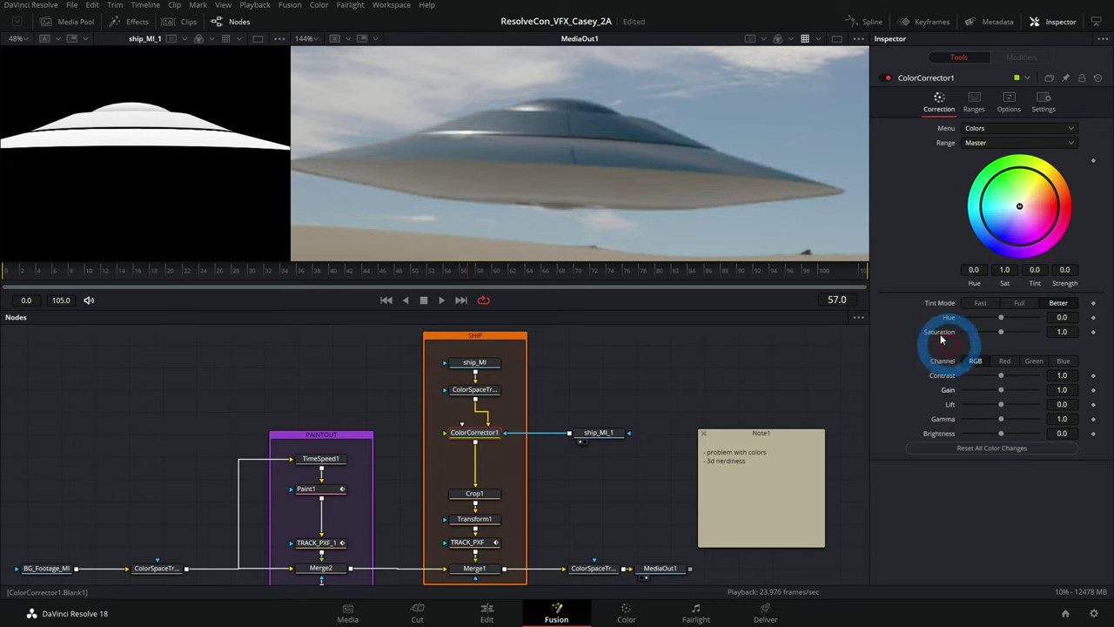
- Set the mask channel of ColorCorrector1 to Luminance and raise its master gain to 1.89
left_click(1043, 105)
left_click(1016, 228)
left_click(1000, 300)
left_click(940, 104)
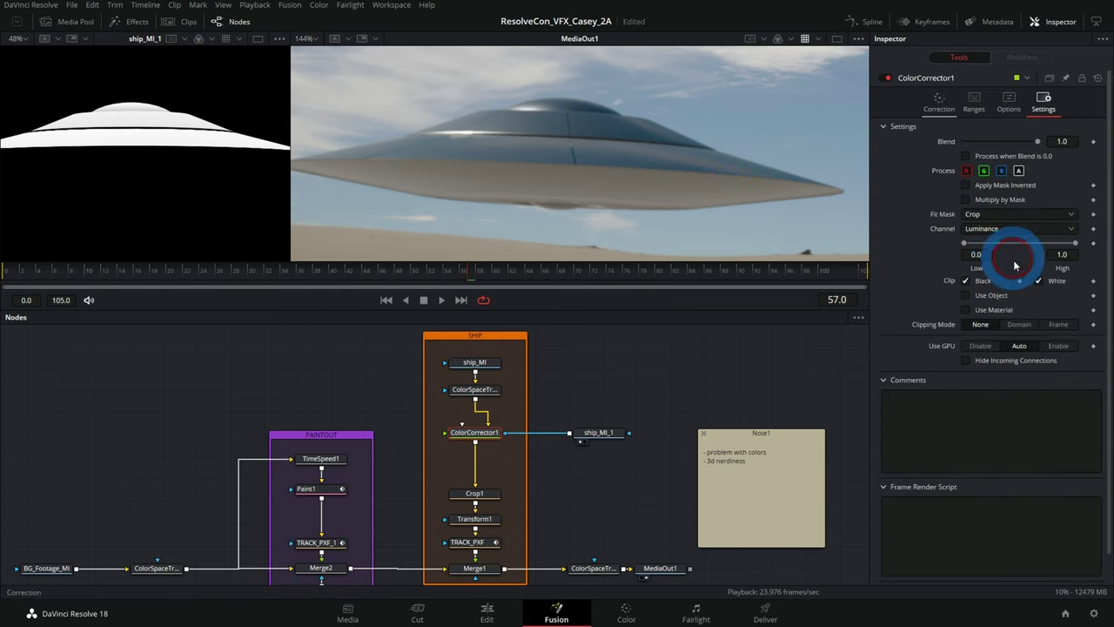
left_click_drag(1001, 390, 1010, 396)
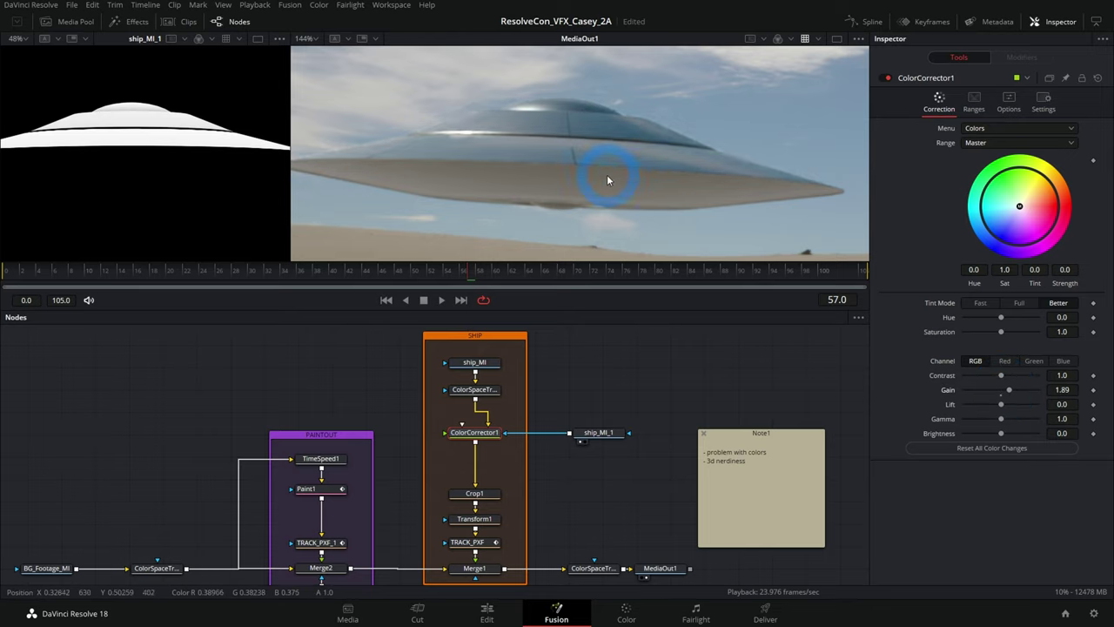
scroll(604, 178, "down", 4)
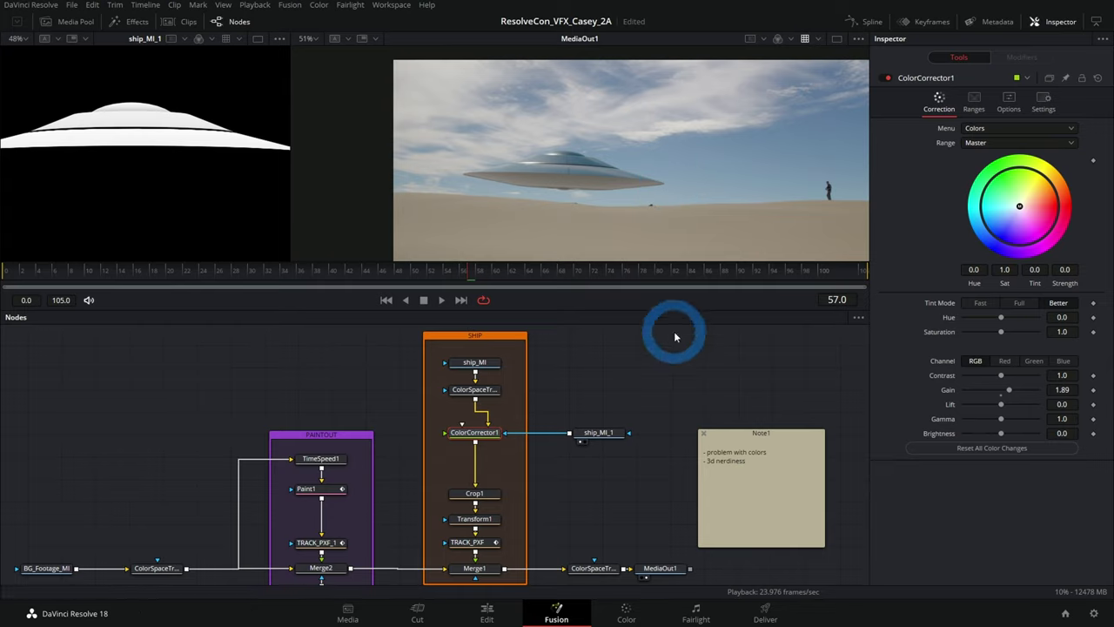
- Delete the "- 3d nerdiness" line from Note1
double_click(727, 467)
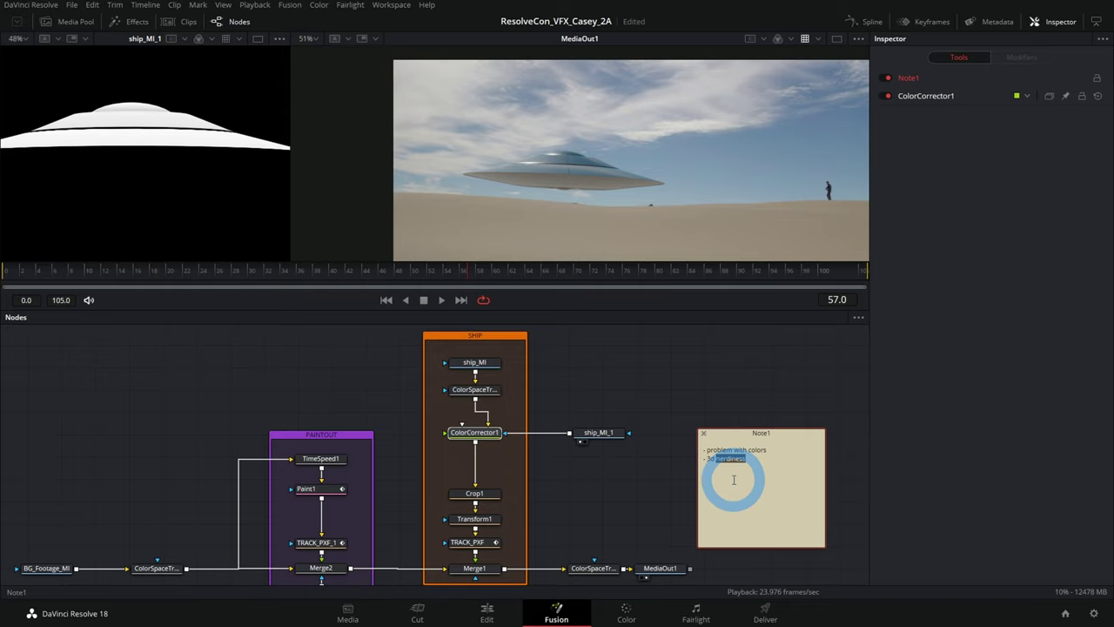
left_click(733, 480)
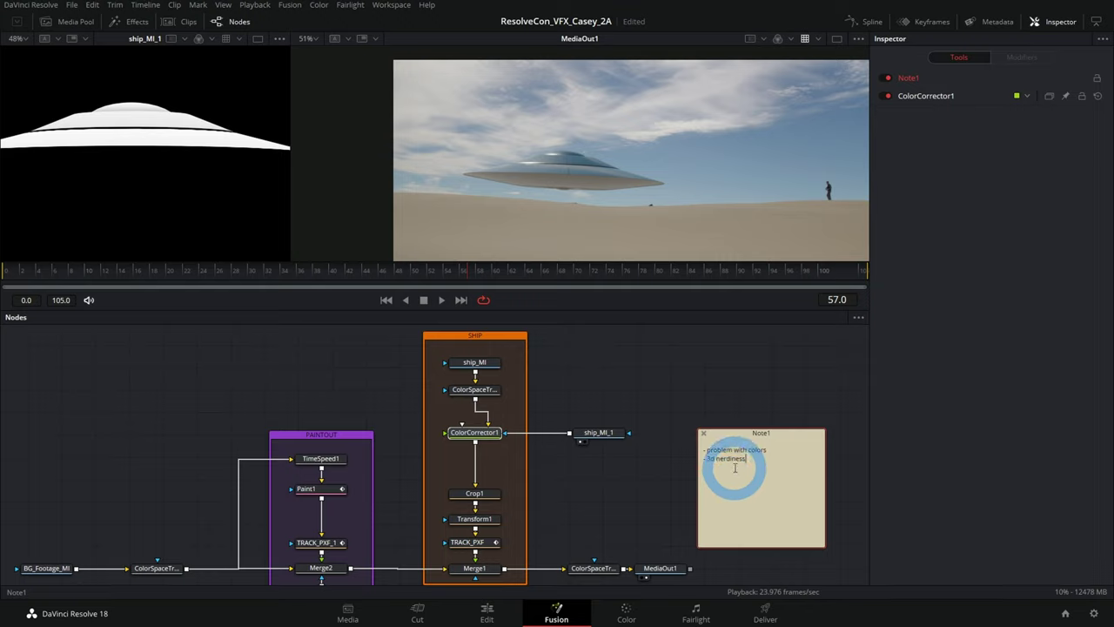
key("BackSpace")
left_click(717, 374)
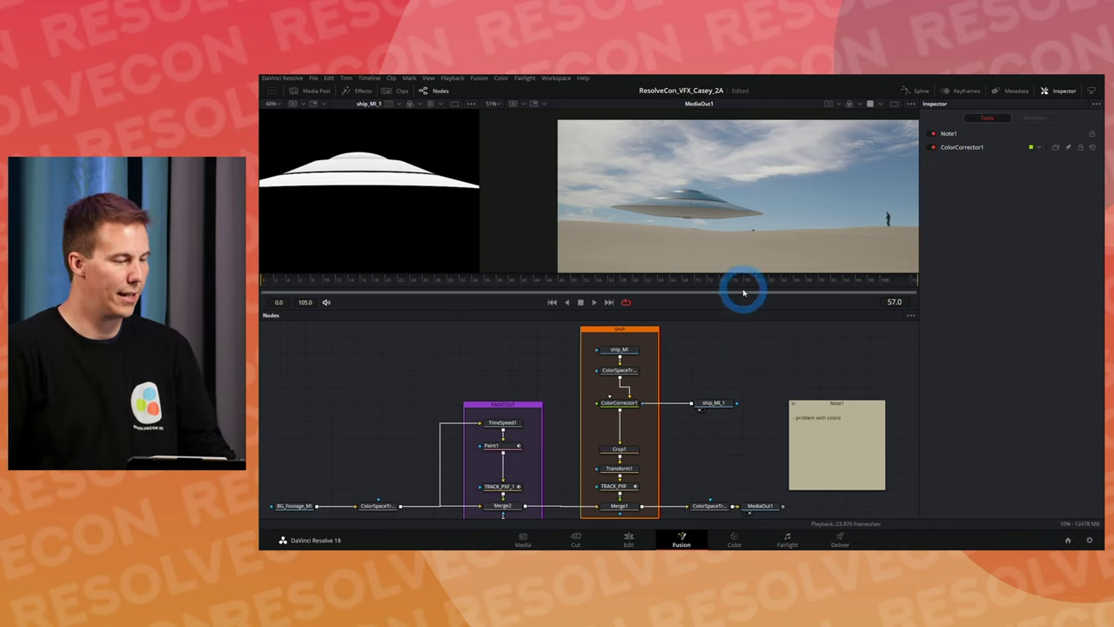
- Compare the original ship_MI render with the output of ColorCorrector1 in the second viewer
scroll(701, 217, "up", 5)
left_click(627, 350)
key("2")
left_click_drag(768, 199, 701, 222)
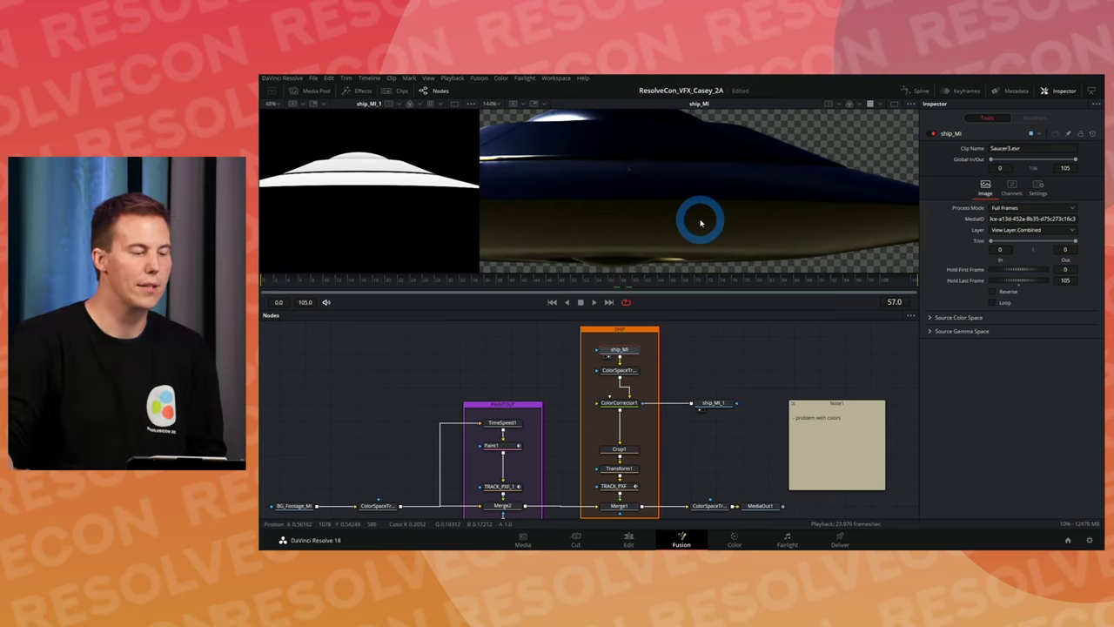
left_click(659, 411)
key("2")
scroll(746, 236, "down", 2)
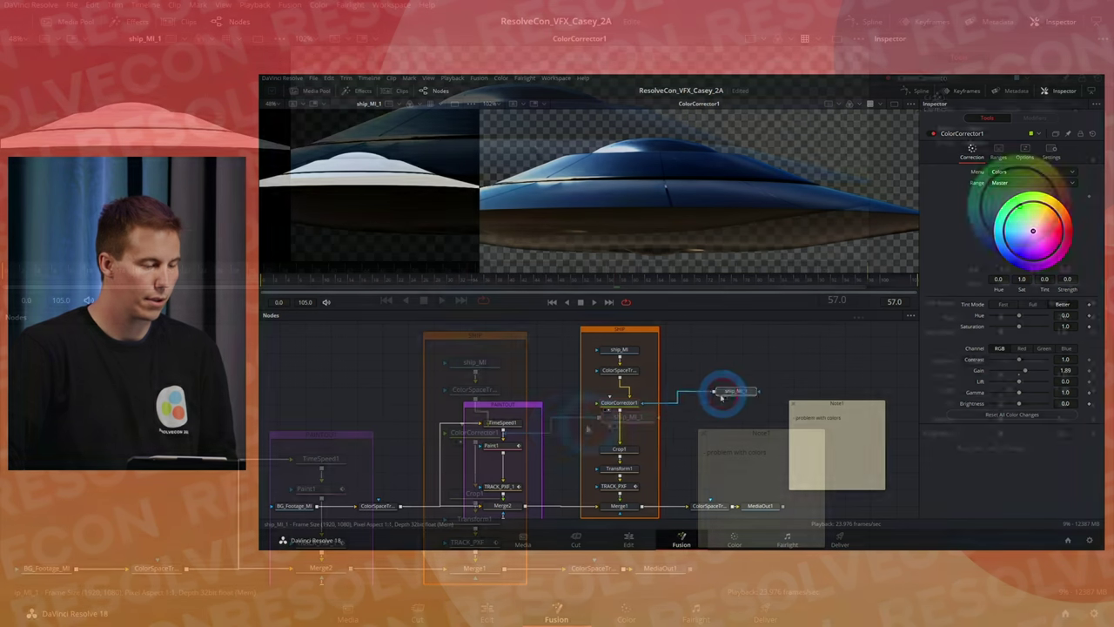
- Disconnect ship_MI_1 from ColorCorrector1's effect mask and lower the master lift to -0.23 while viewing MediaOut1
left_click(694, 404)
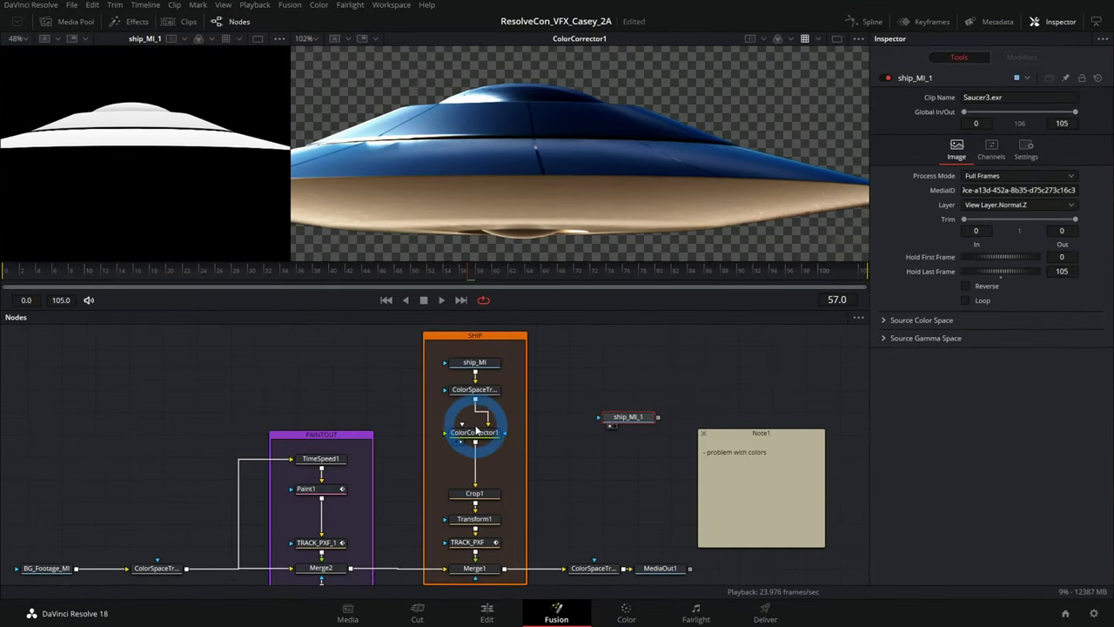
left_click(657, 567)
key("2")
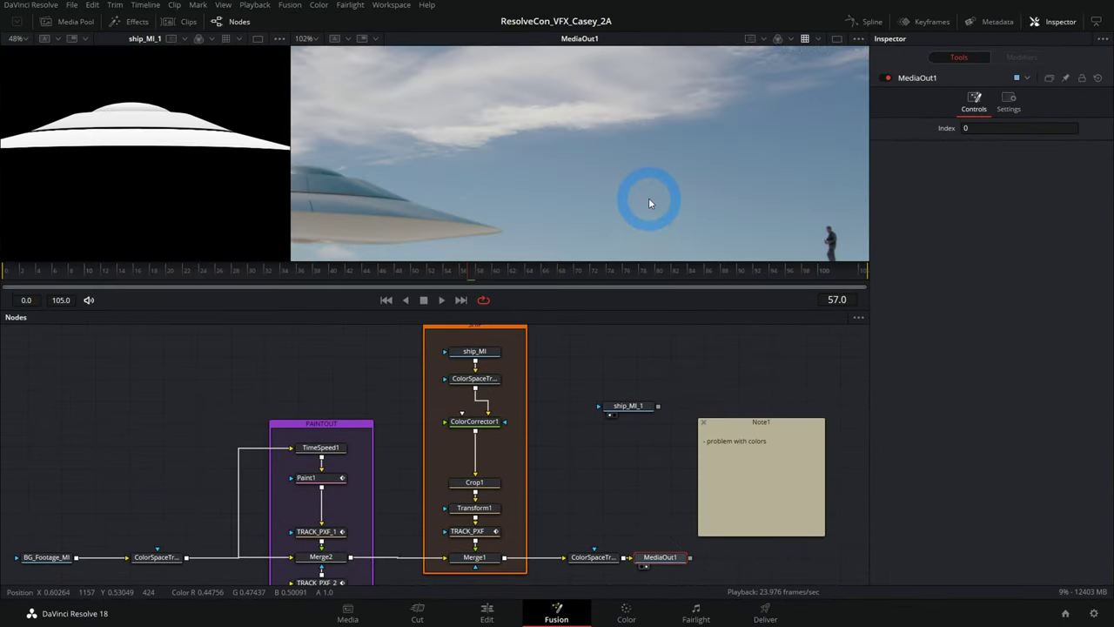
scroll(648, 203, "down", 2)
left_click(475, 421)
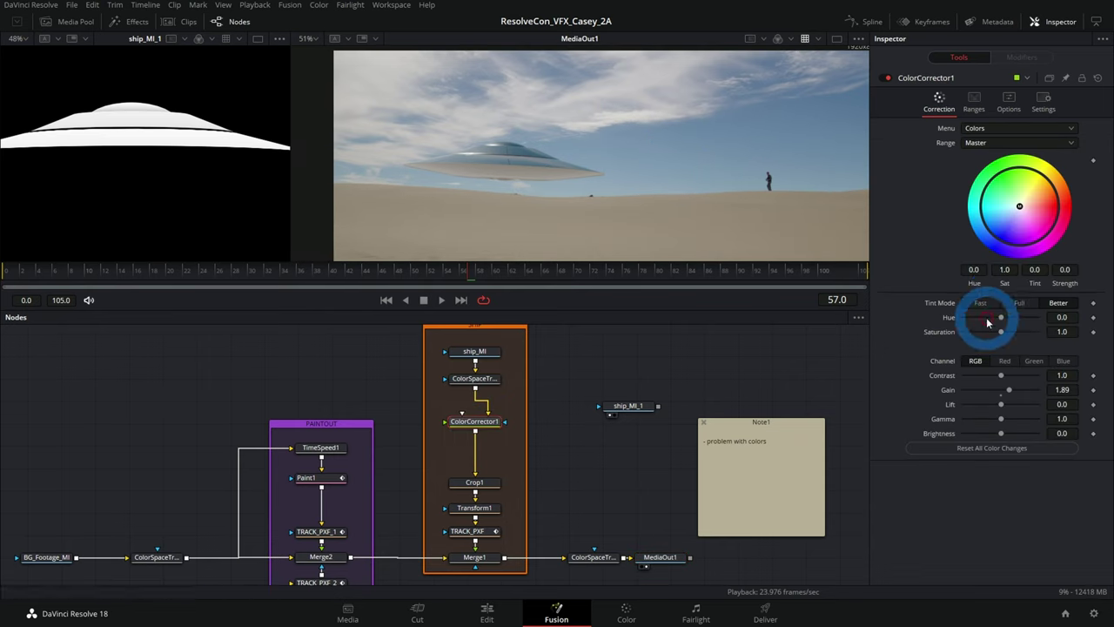
mouse_move(1001, 404)
left_mouse_down()
mouse_move(1009, 408)
mouse_move(985, 409)
mouse_move(1008, 407)
mouse_move(992, 415)
left_mouse_up()
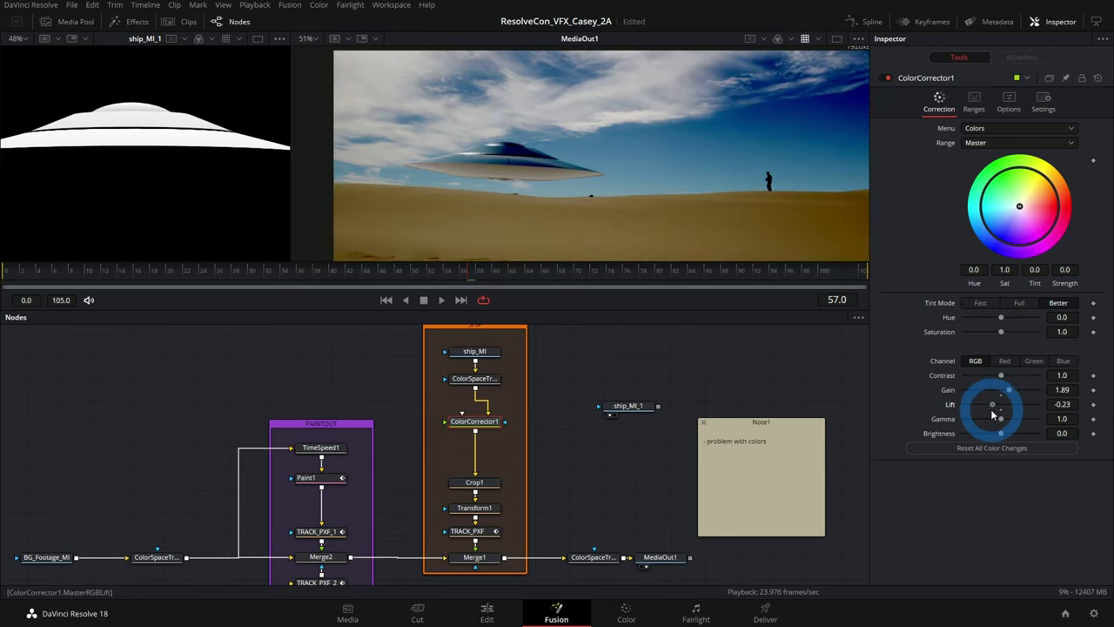
- Show ship_MI in both viewers
left_click(474, 351)
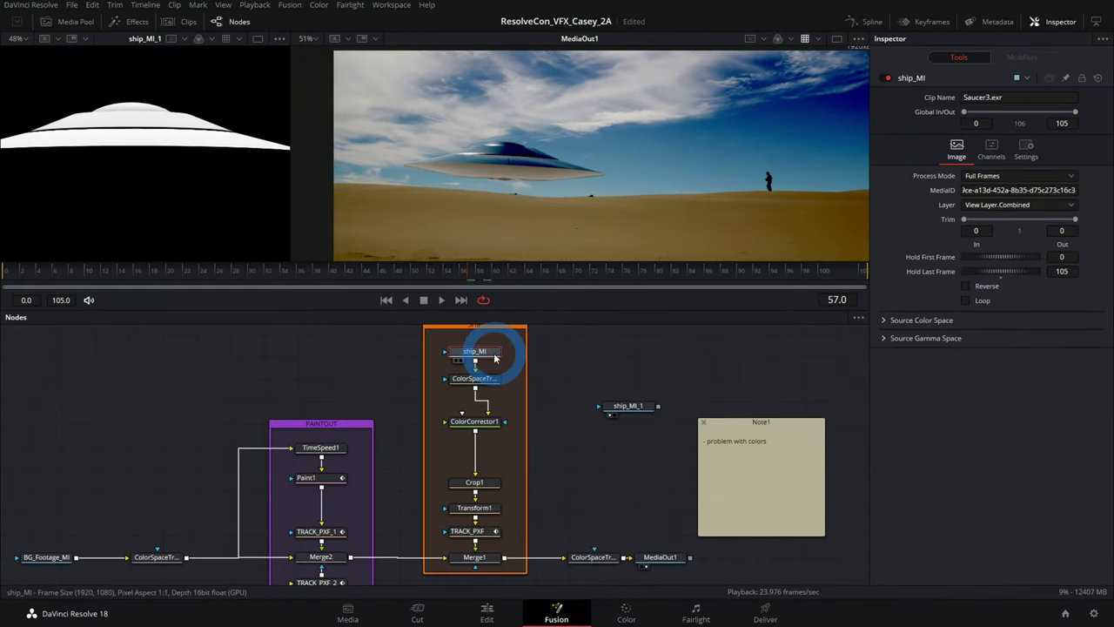
key("1")
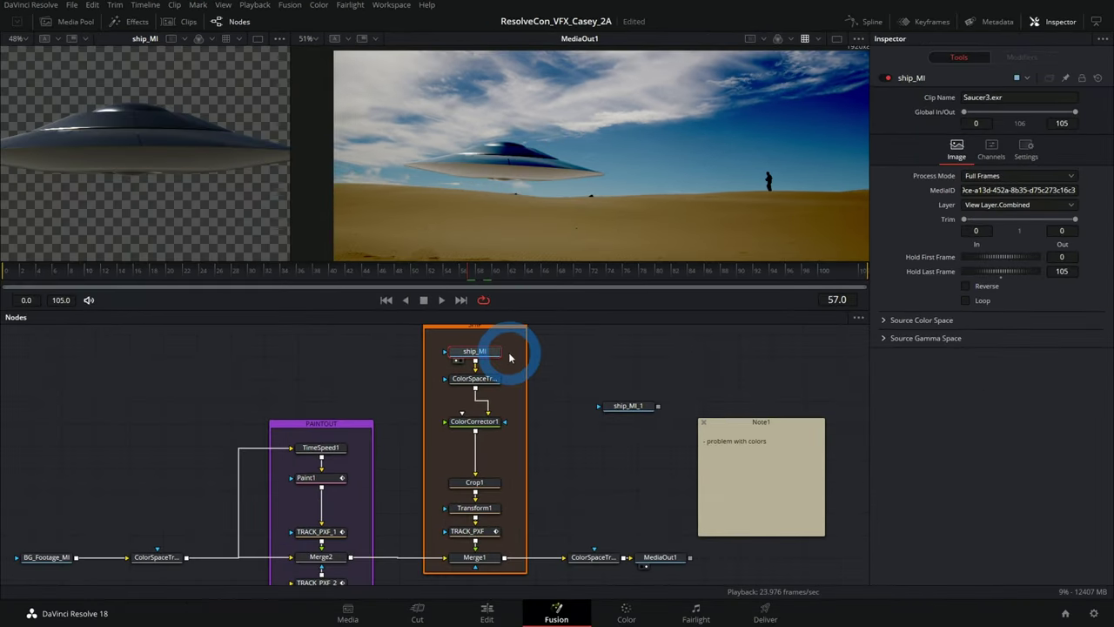
key("2")
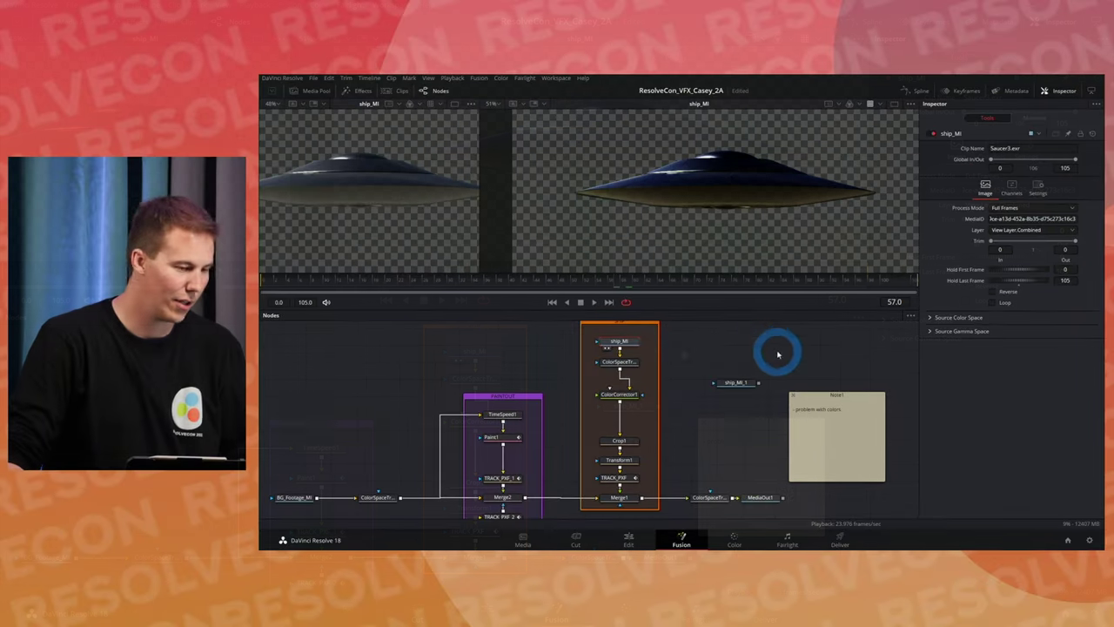
- Switch to the Windows image viewer and look through the painted caterpillar, cutout and brush stroke reference pictures
key("alt+Tab")
key("alt+Tab")
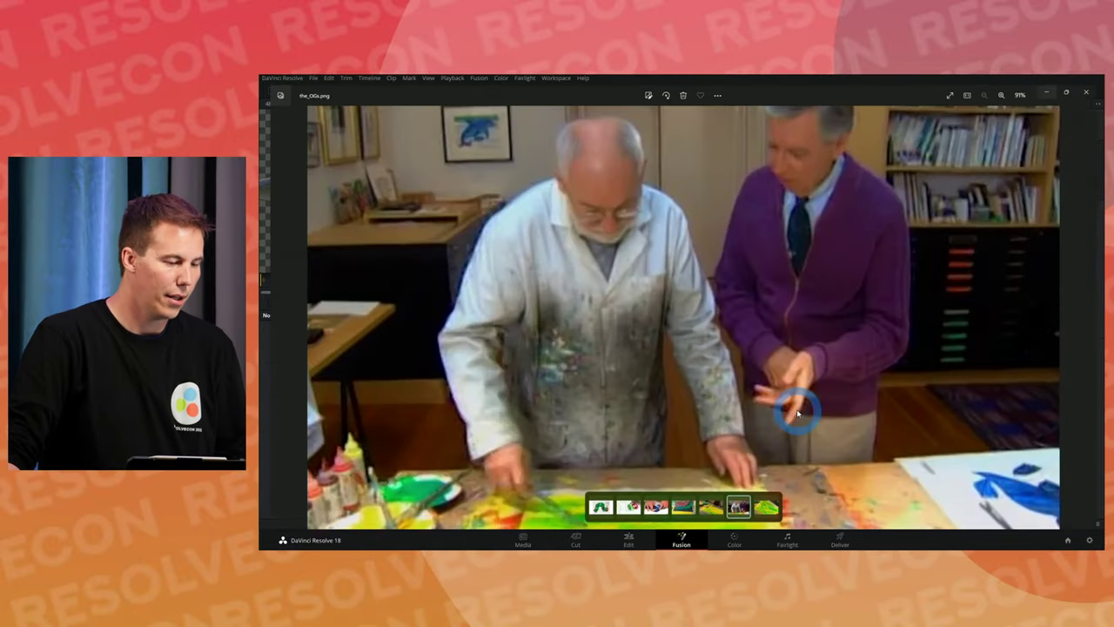
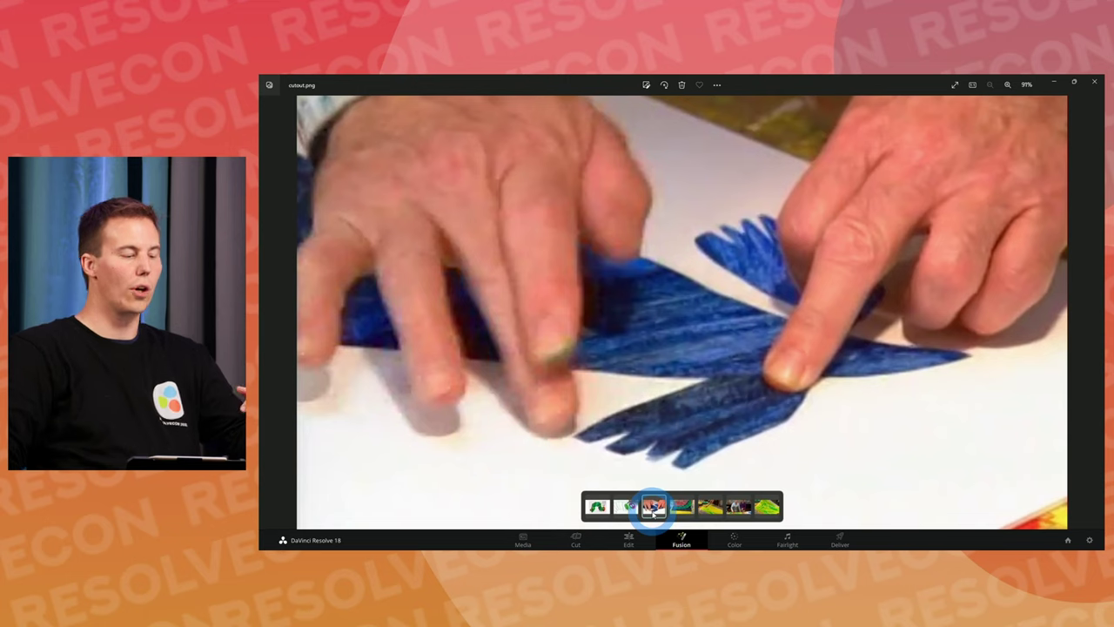
left_click(626, 509)
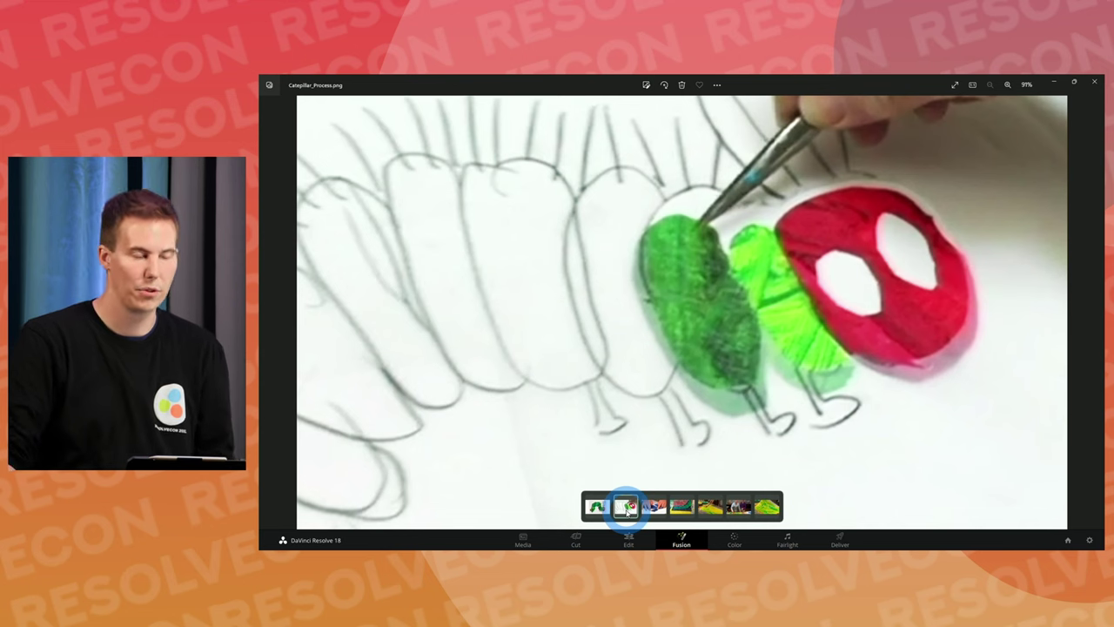
left_click(597, 506)
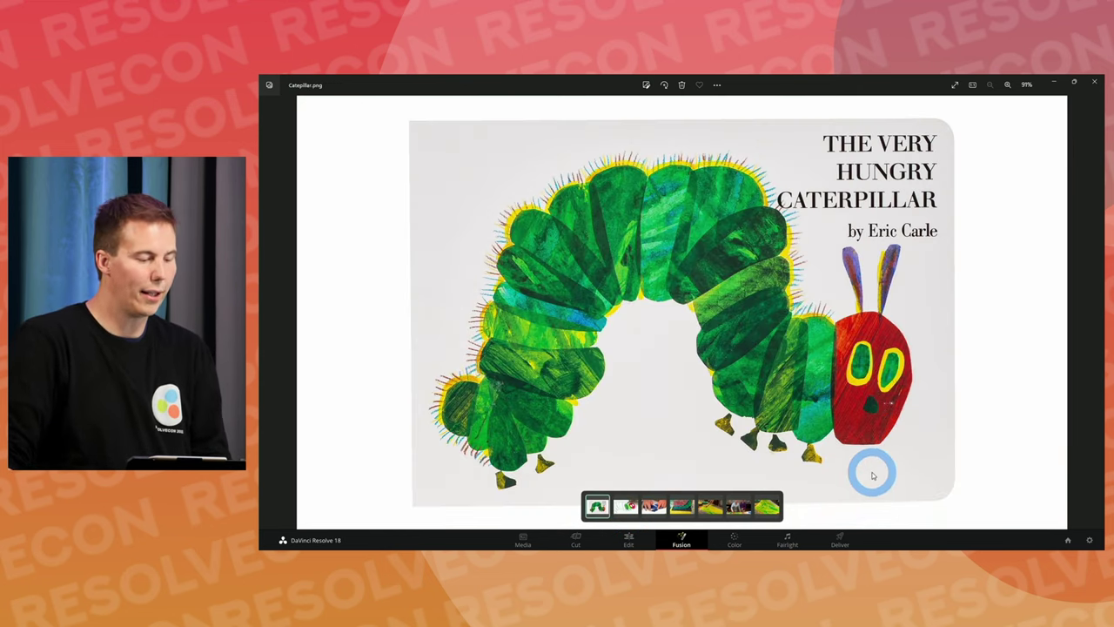
left_click(706, 513)
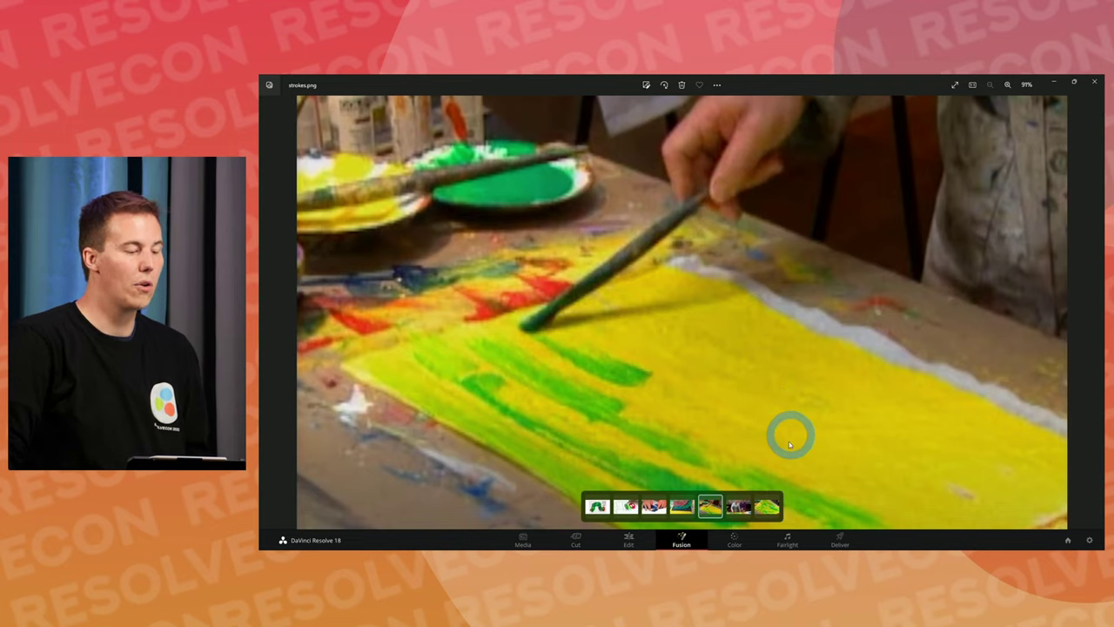
left_click(654, 507)
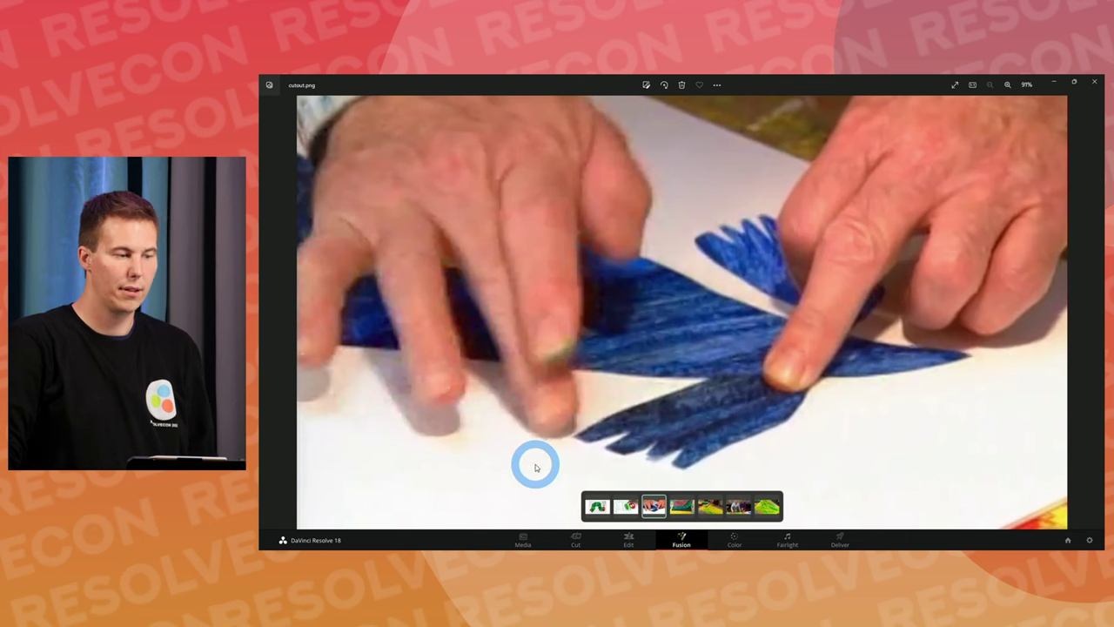
left_click(598, 506)
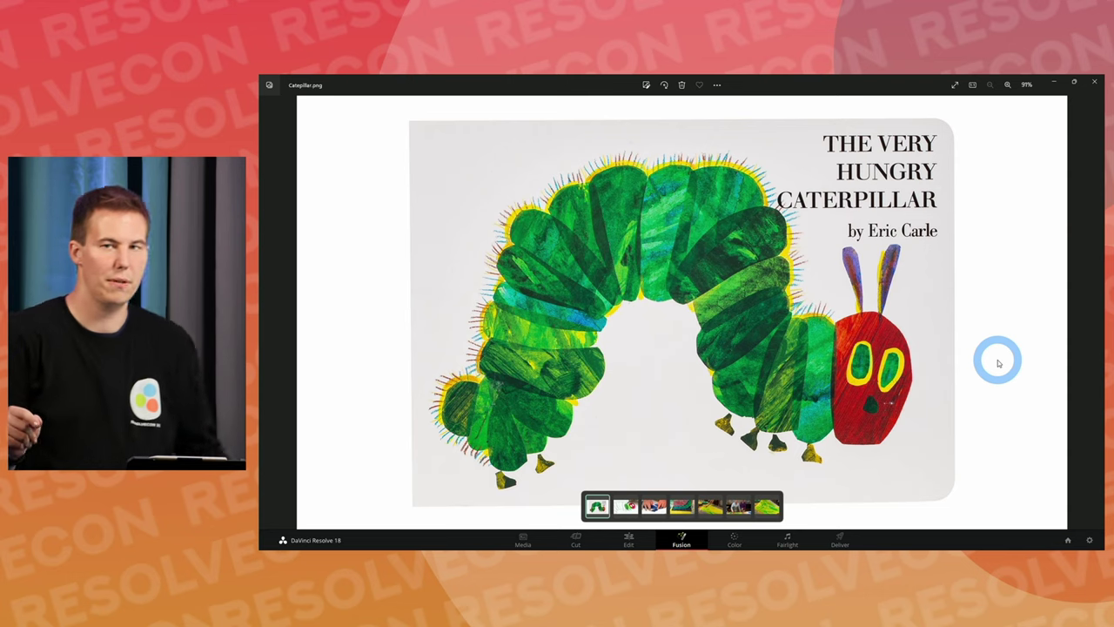
left_click(626, 506)
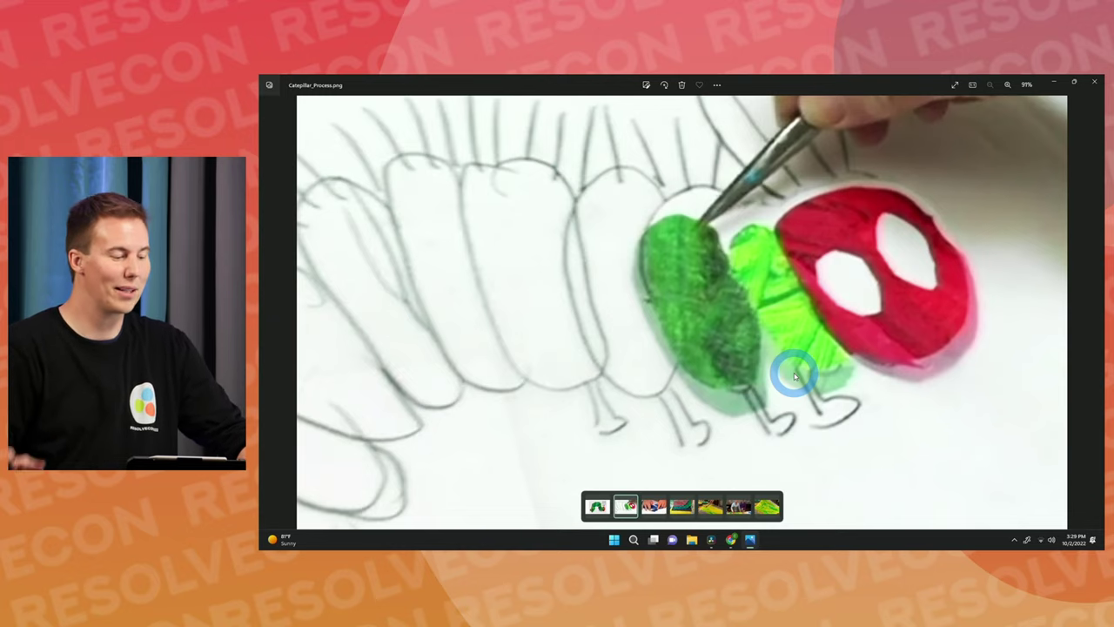
left_click(710, 506)
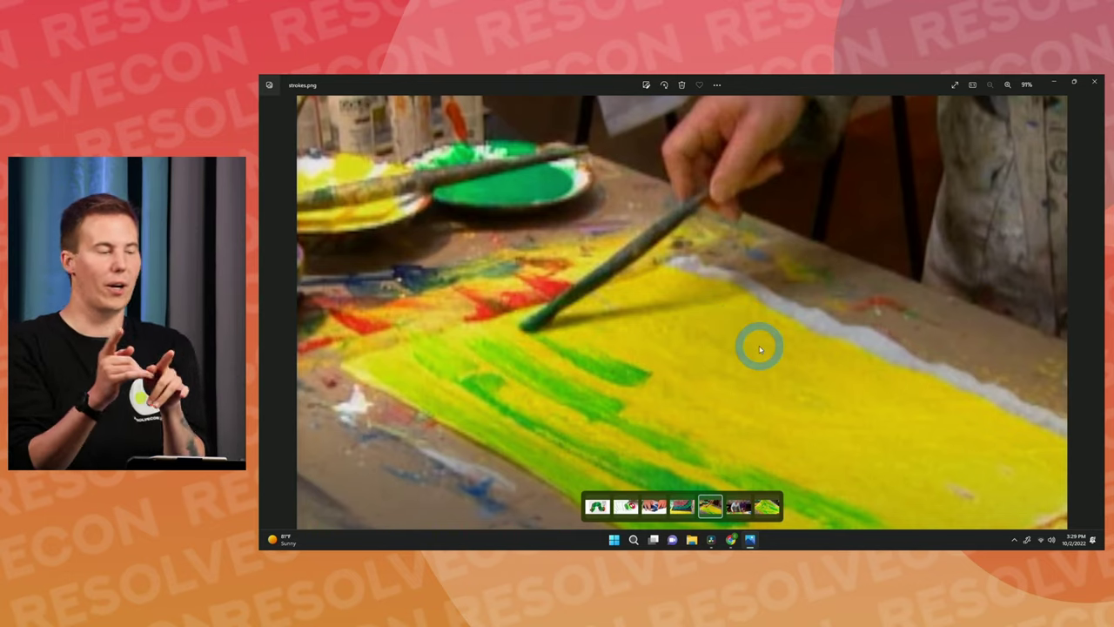
- Switch back to DaVinci Resolve and examine the ship's pointed edge up close in ship_MI and in MediaOut1
key("alt+Tab")
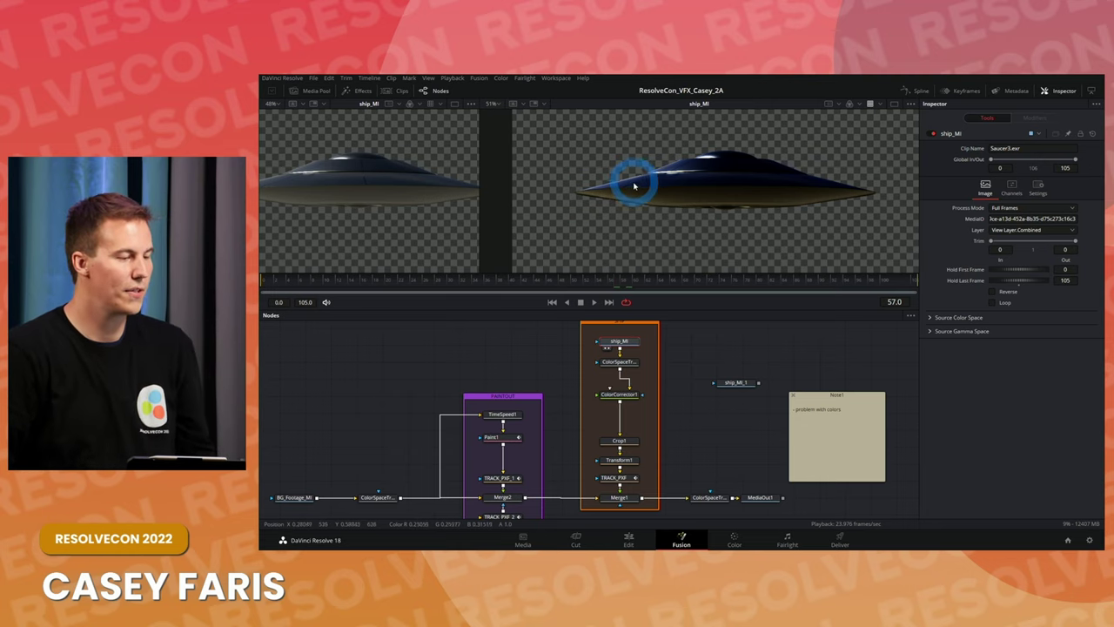
scroll(629, 184, "up", 5)
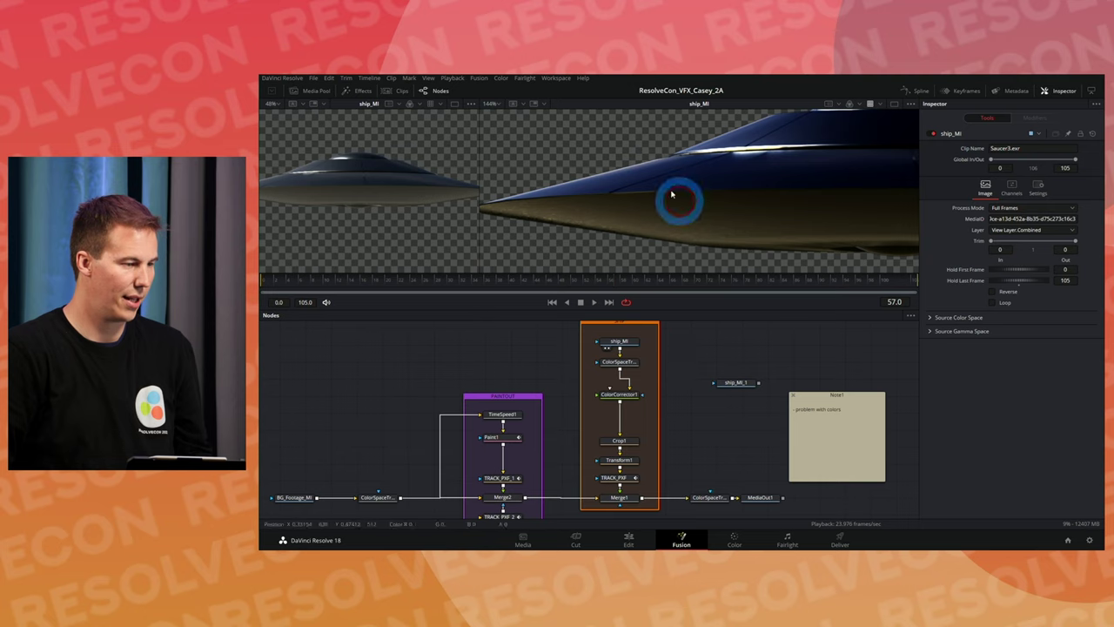
scroll(547, 186, "up", 4)
scroll(731, 209, "up", 4)
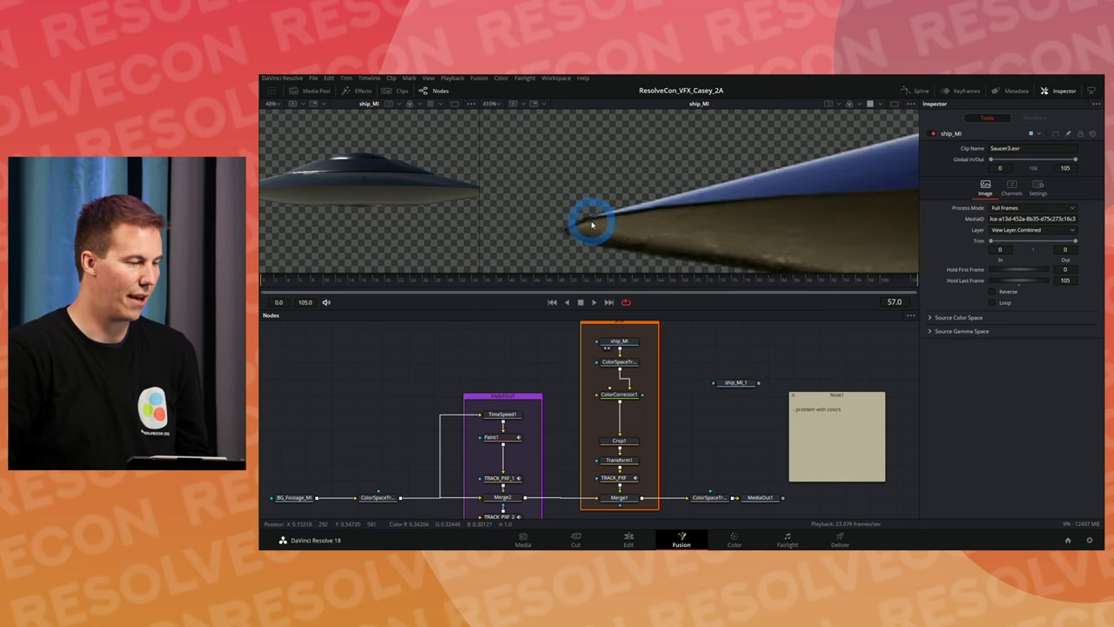
left_click(757, 498)
key("2")
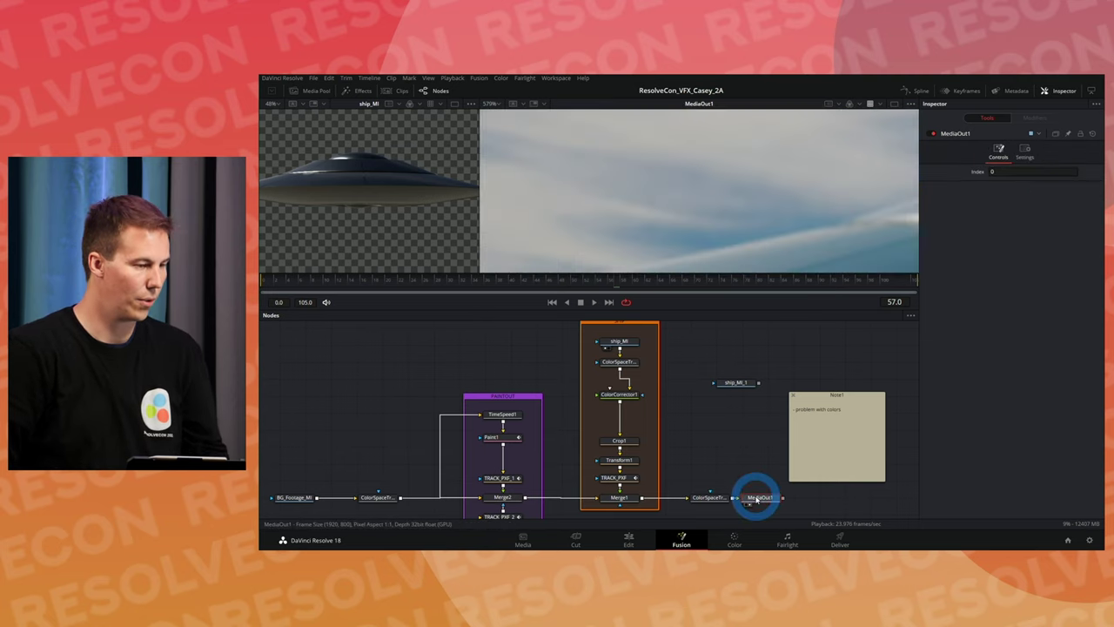
scroll(629, 187, "down", 7)
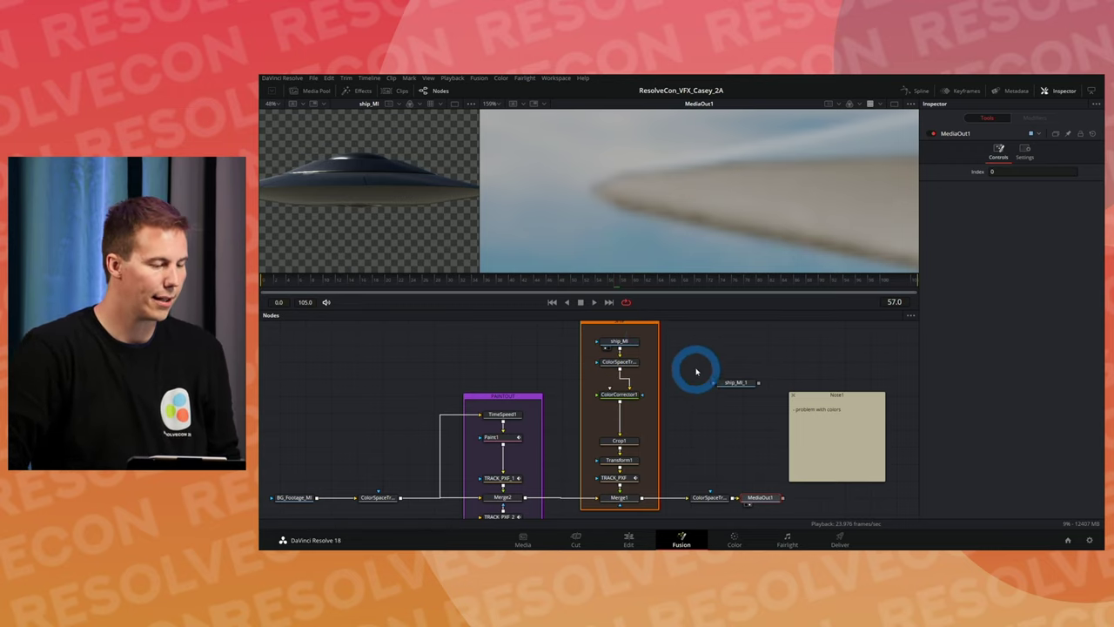
scroll(687, 377, "up", 2)
- Insert an Alpha Divide node directly after ship_MI, ahead of the color space transform
left_click(621, 357)
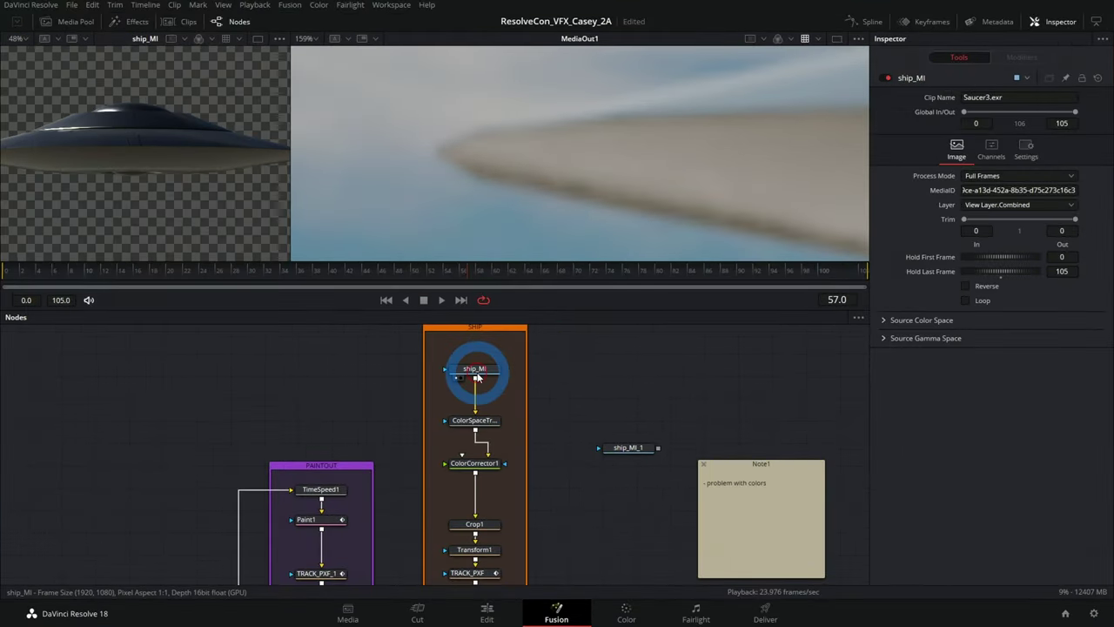
left_click(587, 223)
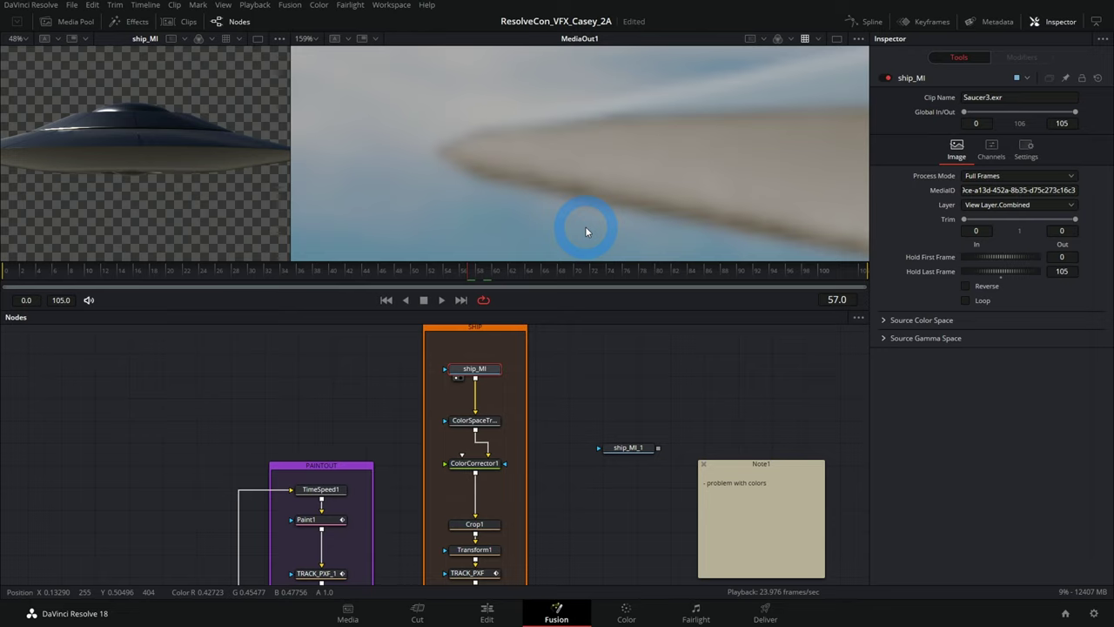
key("shift+space")
type("color")
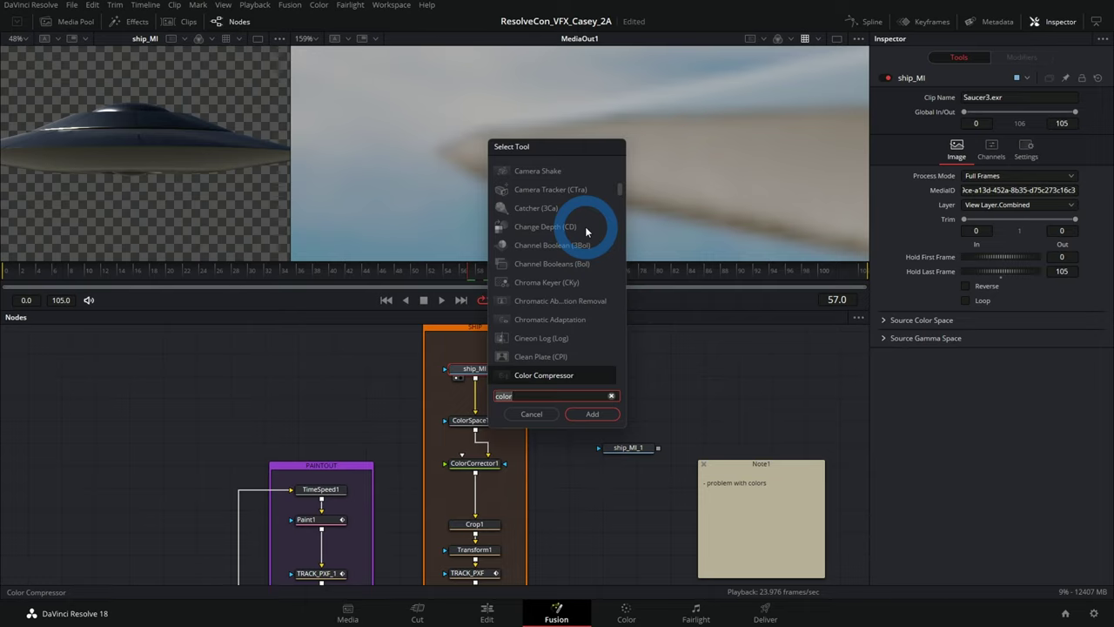
key("BackSpace")
key("BackSpace")
key("BackSpace")
key("BackSpace")
key("BackSpace")
type("divi")
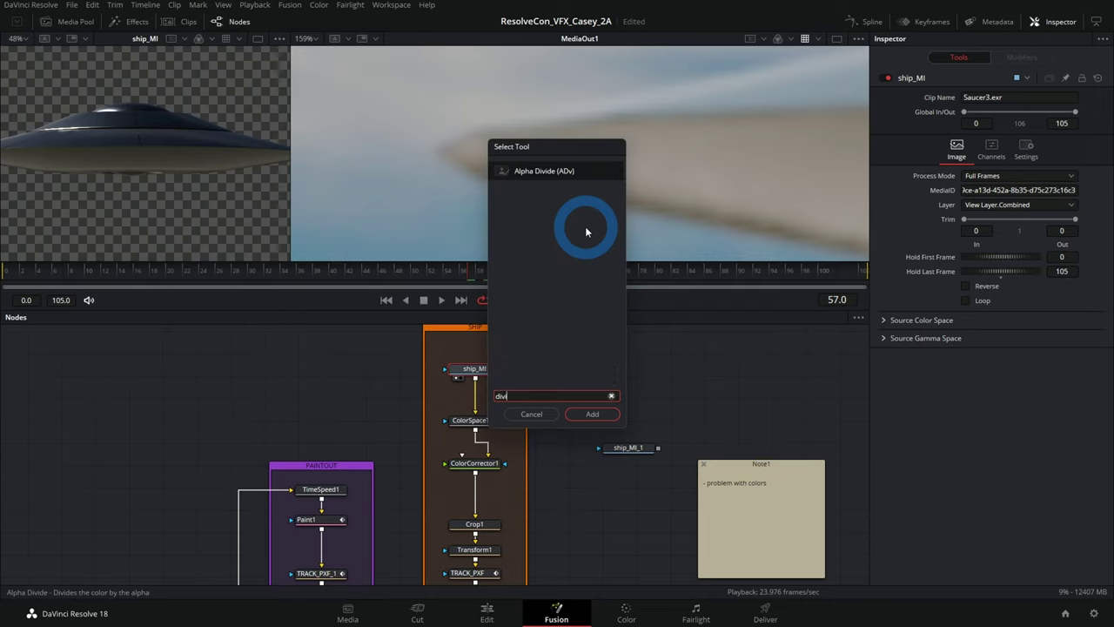
key("Return")
- Examine the ship's edges up close and its full shape in the MediaOut1 composite
left_click(625, 55)
left_click(621, 119)
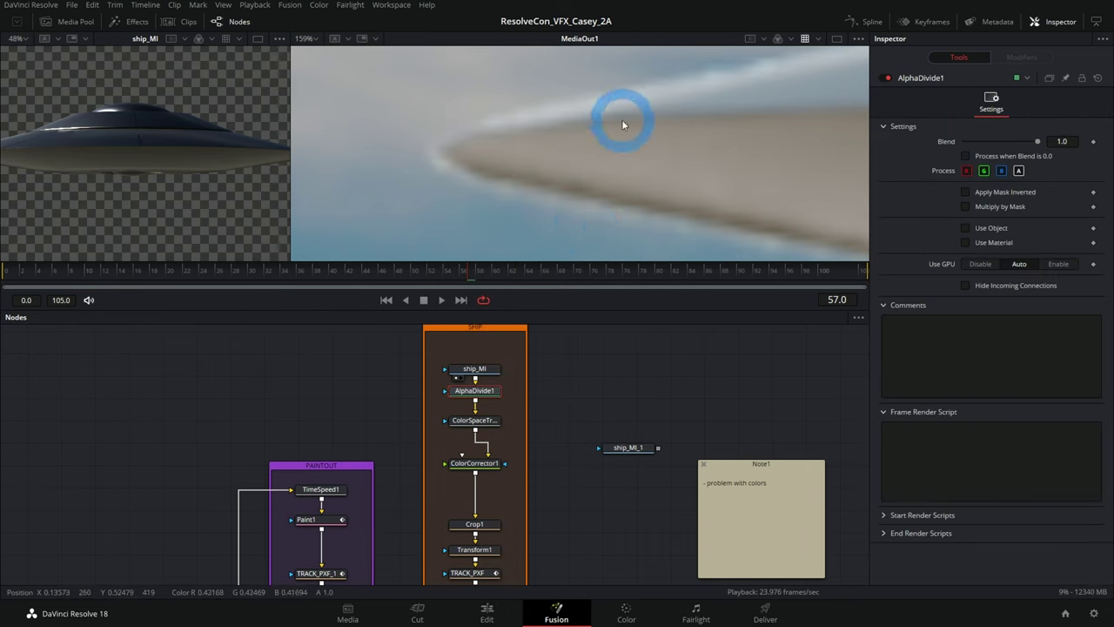
scroll(679, 148, "up", 5)
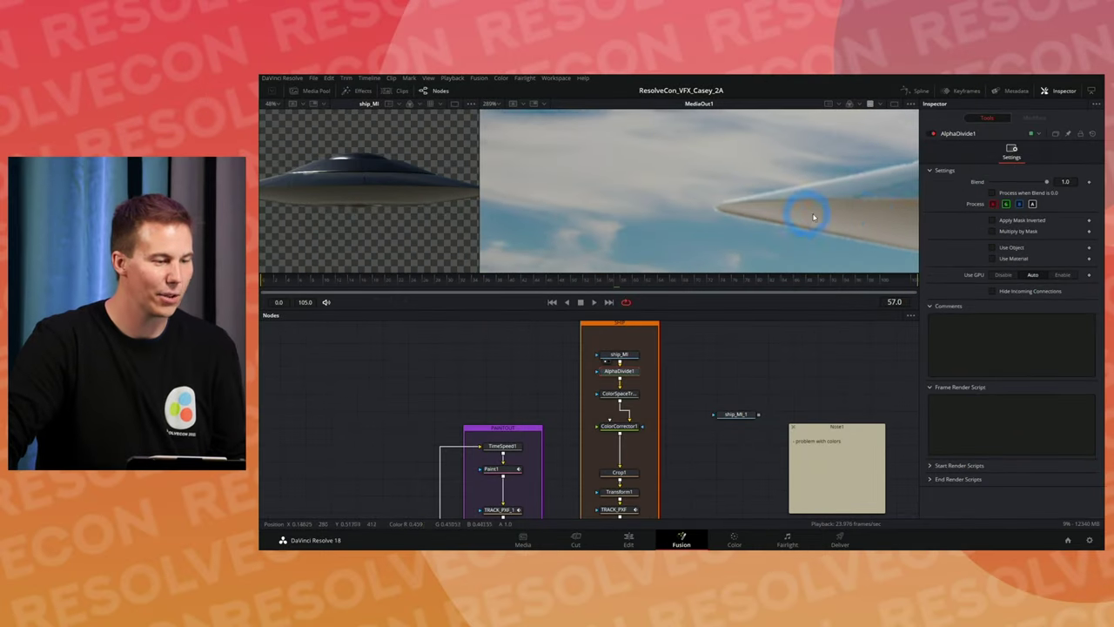
scroll(667, 189, "up", 5)
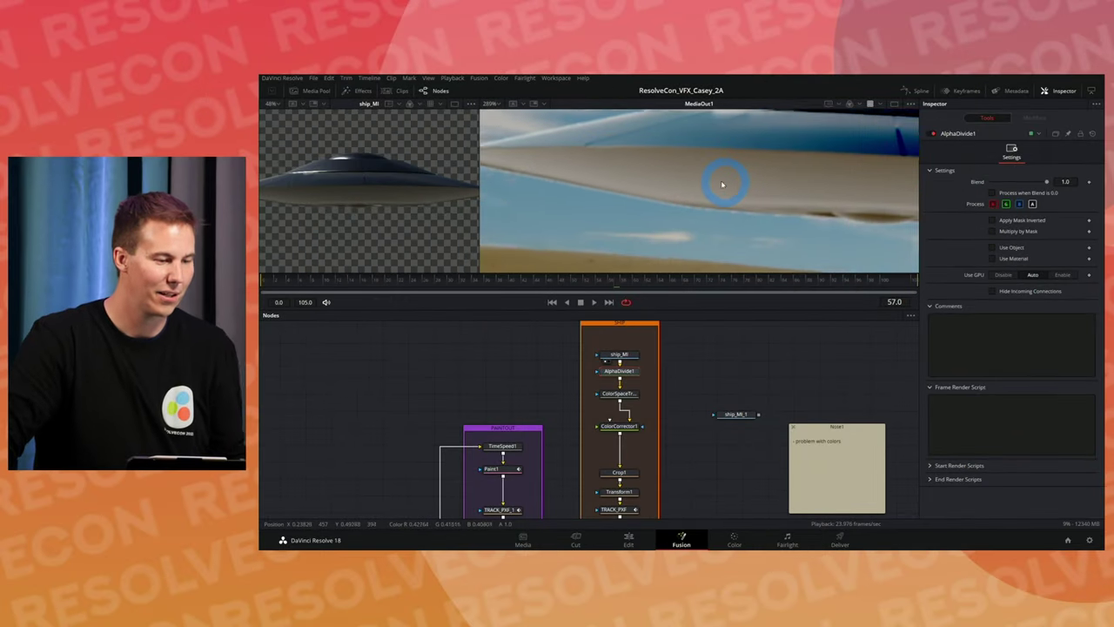
left_click_drag(797, 206, 741, 255)
left_click_drag(794, 388, 678, 332)
left_click(651, 474)
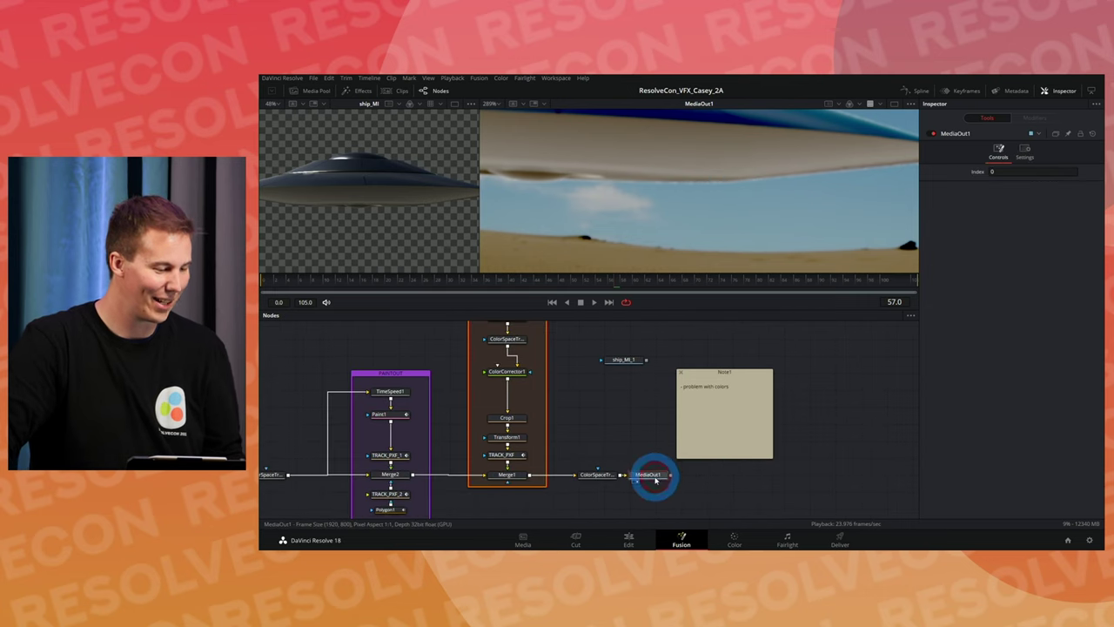
scroll(805, 173, "down", 8)
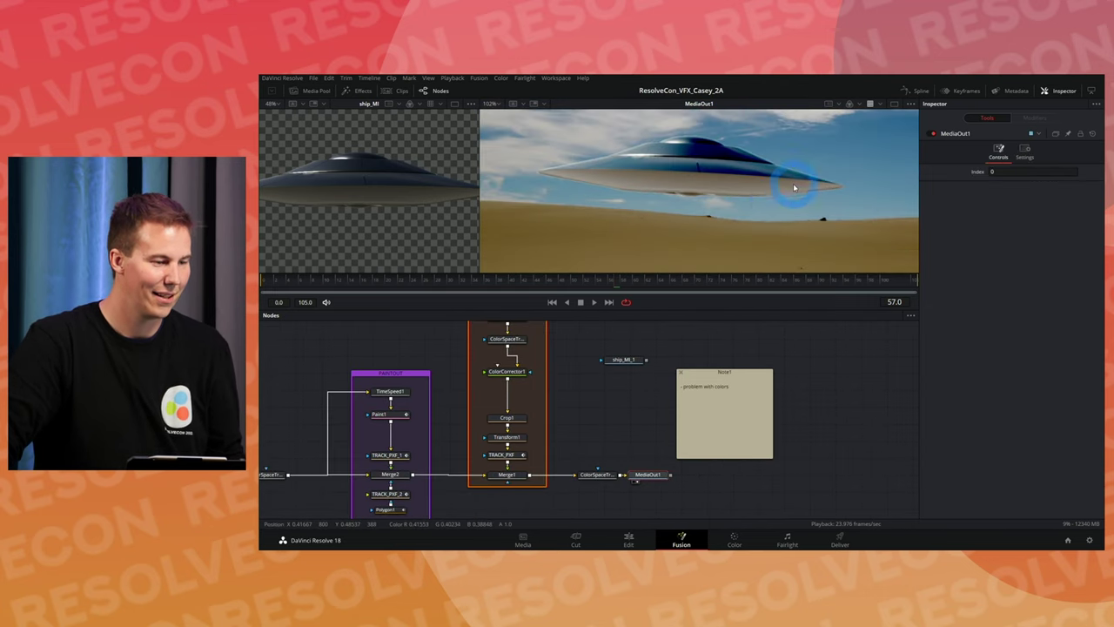
left_click(652, 474)
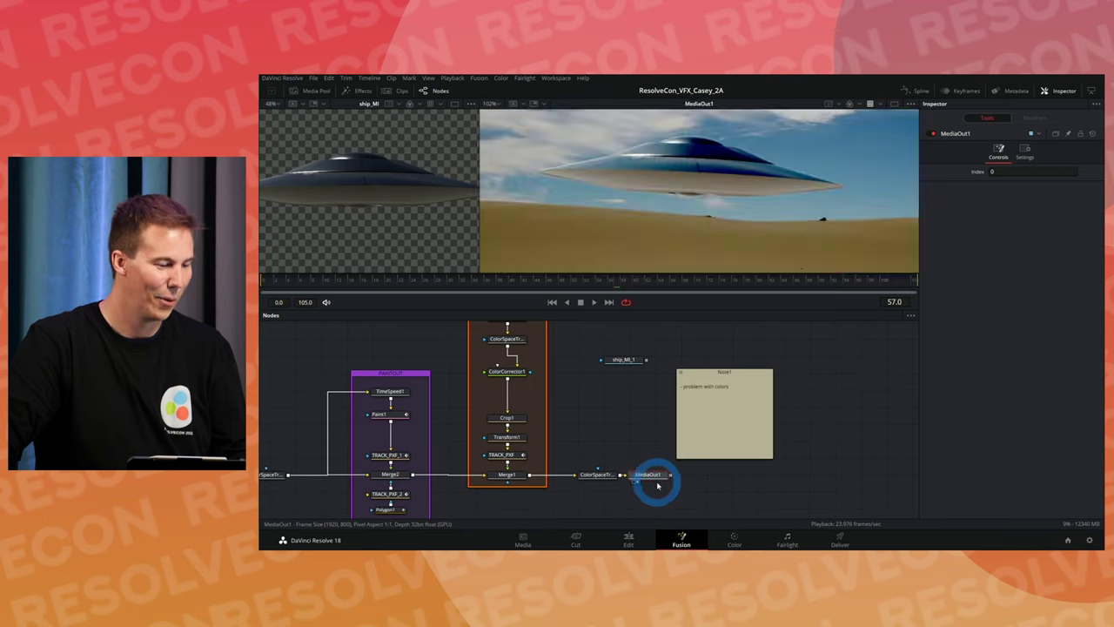
left_click(668, 417)
scroll(667, 417, "up", 3)
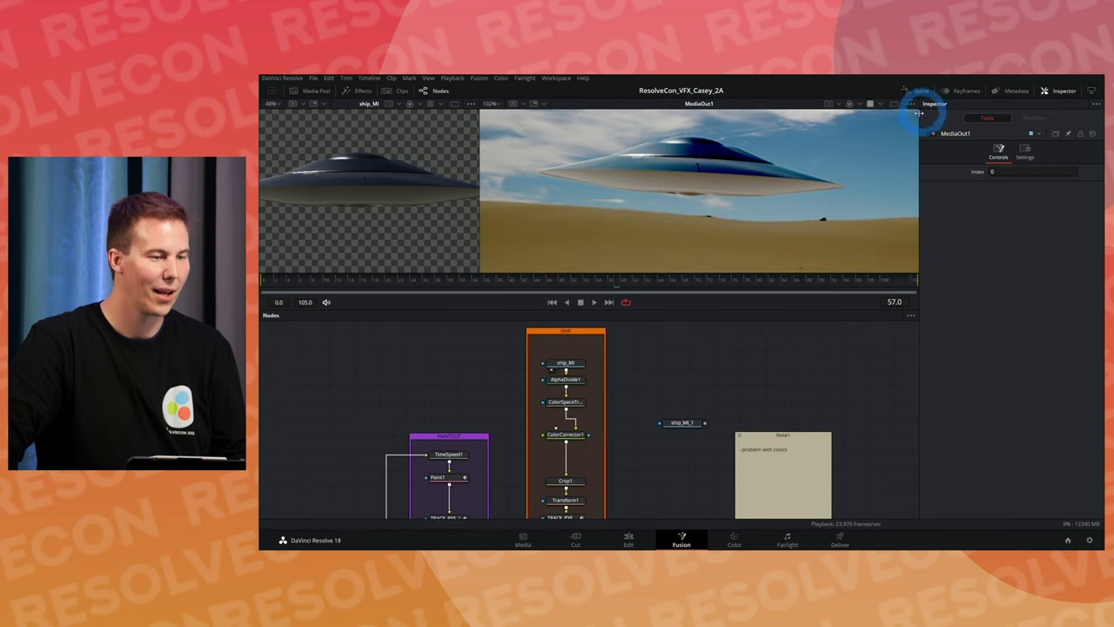
left_click(869, 106)
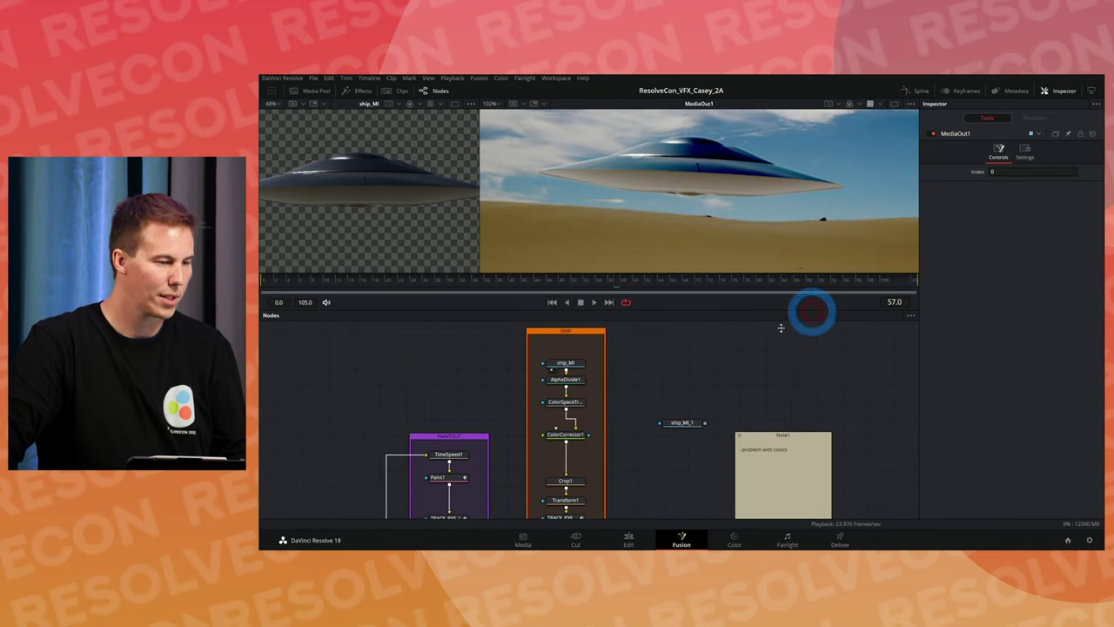
scroll(634, 386, "down", 2)
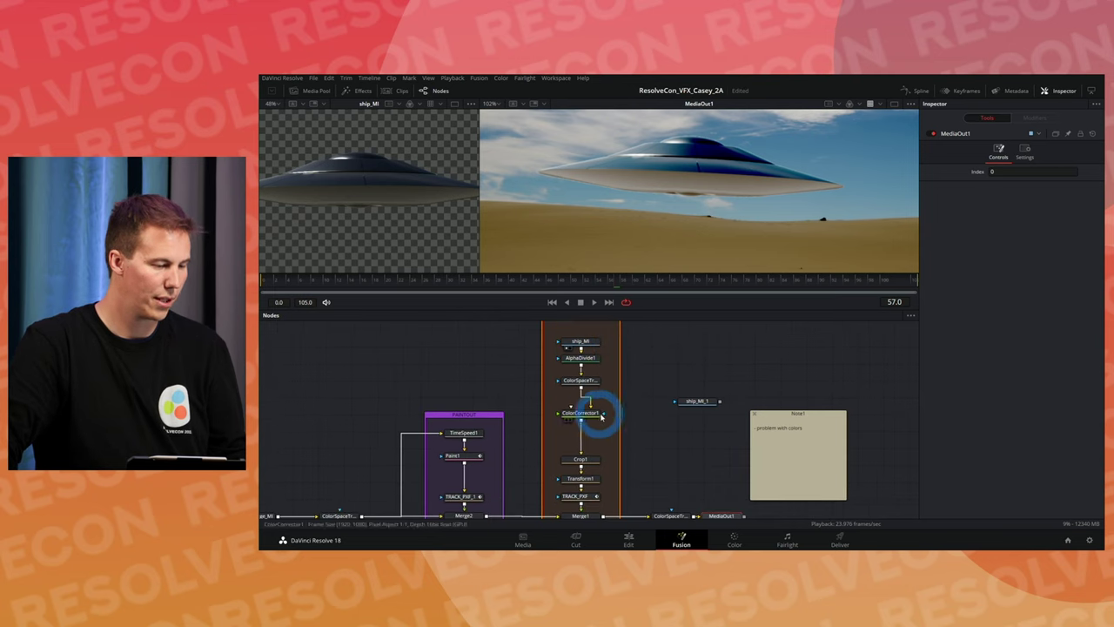
- Toggle AlphaDivide1's pass-through and inspect the ship's underside and pointed edge up close in MediaOut1
left_click(585, 379)
left_click(589, 360)
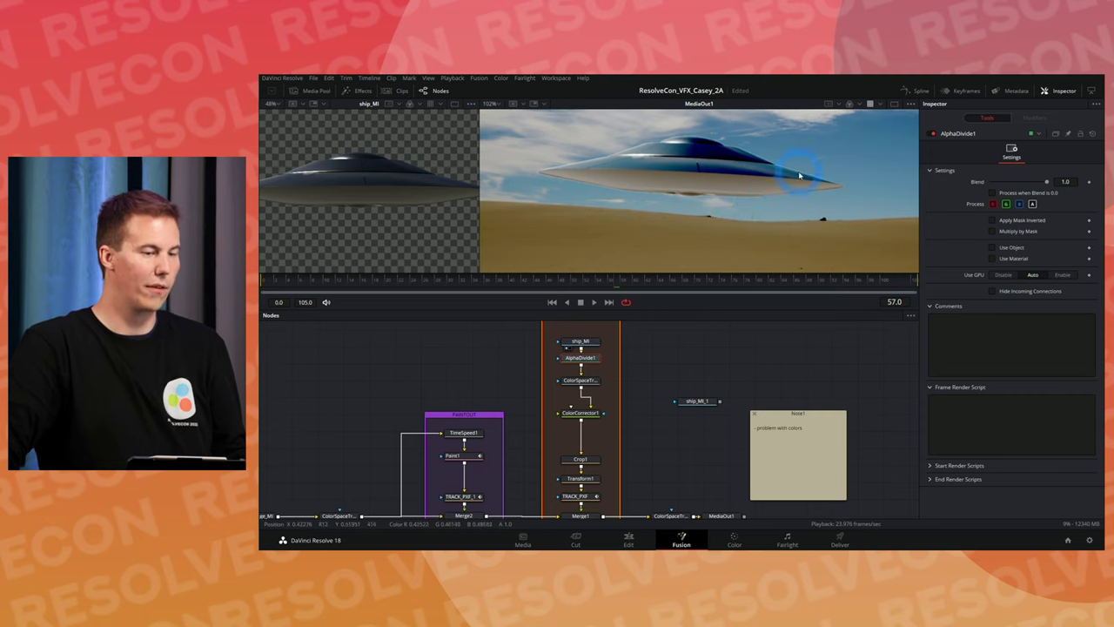
key("ctrl+p")
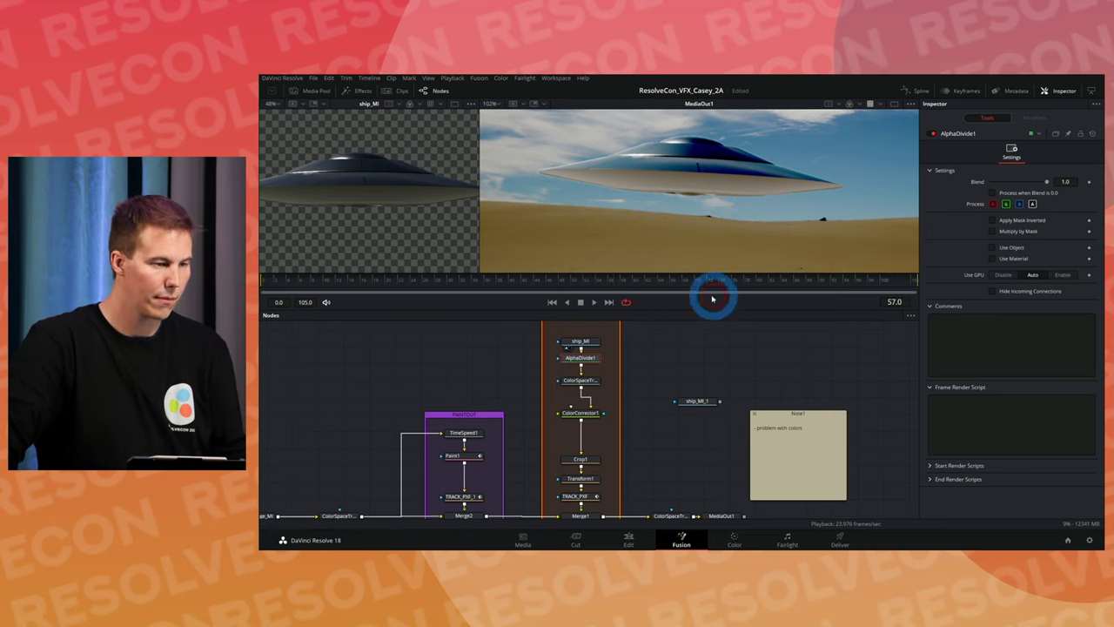
mouse_move(666, 373)
left_mouse_down()
mouse_move(688, 323)
mouse_move(689, 378)
left_mouse_up()
scroll(675, 186, "up", 3)
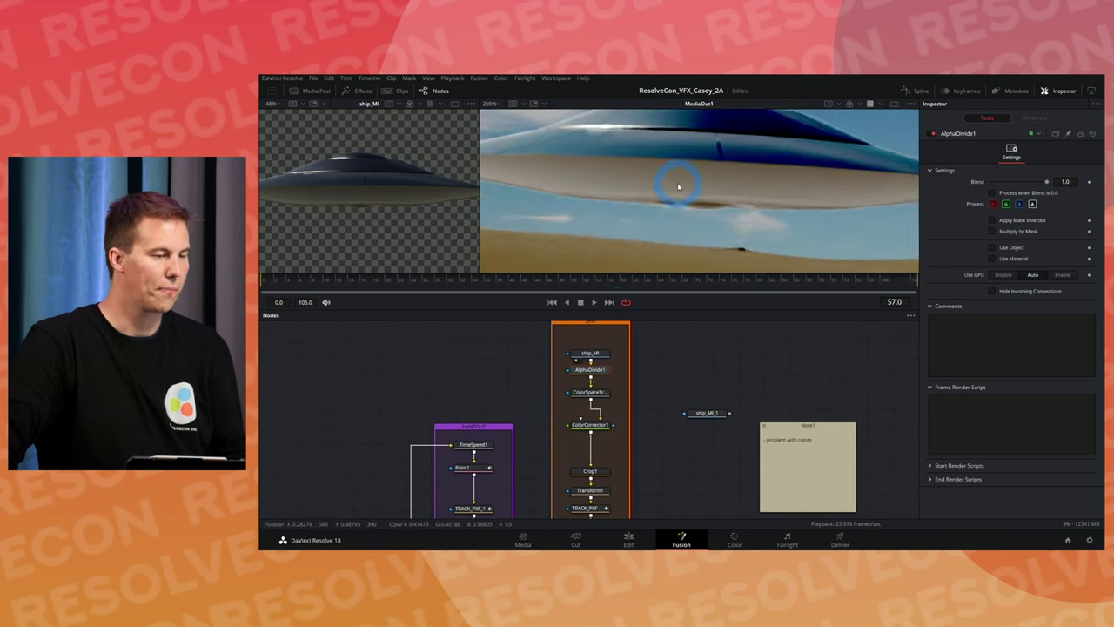
scroll(678, 186, "up", 3)
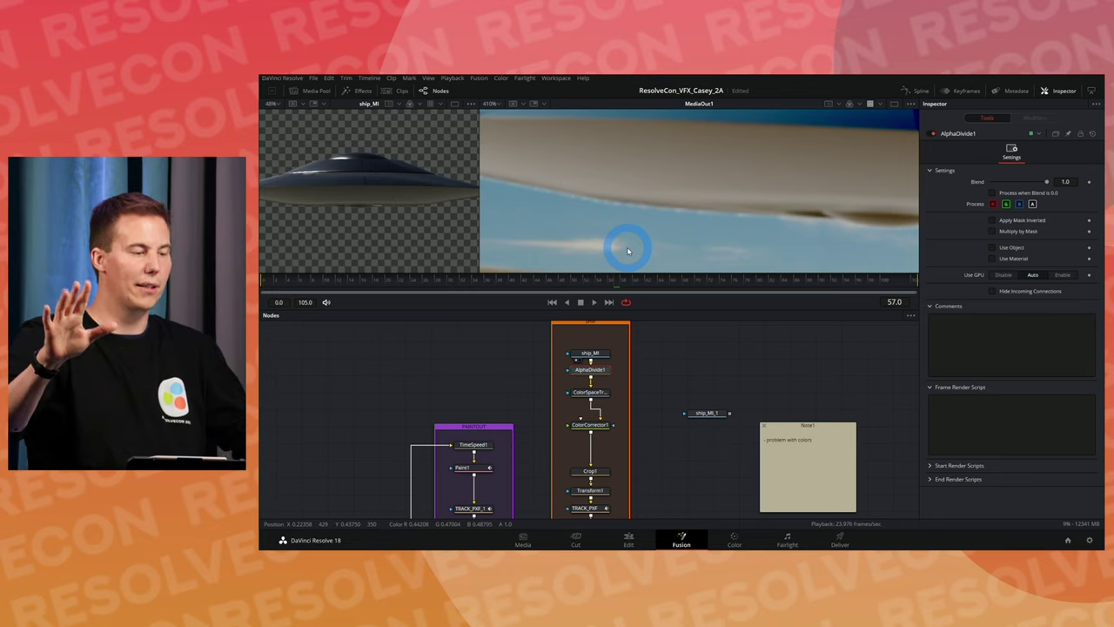
left_click_drag(574, 183, 766, 186)
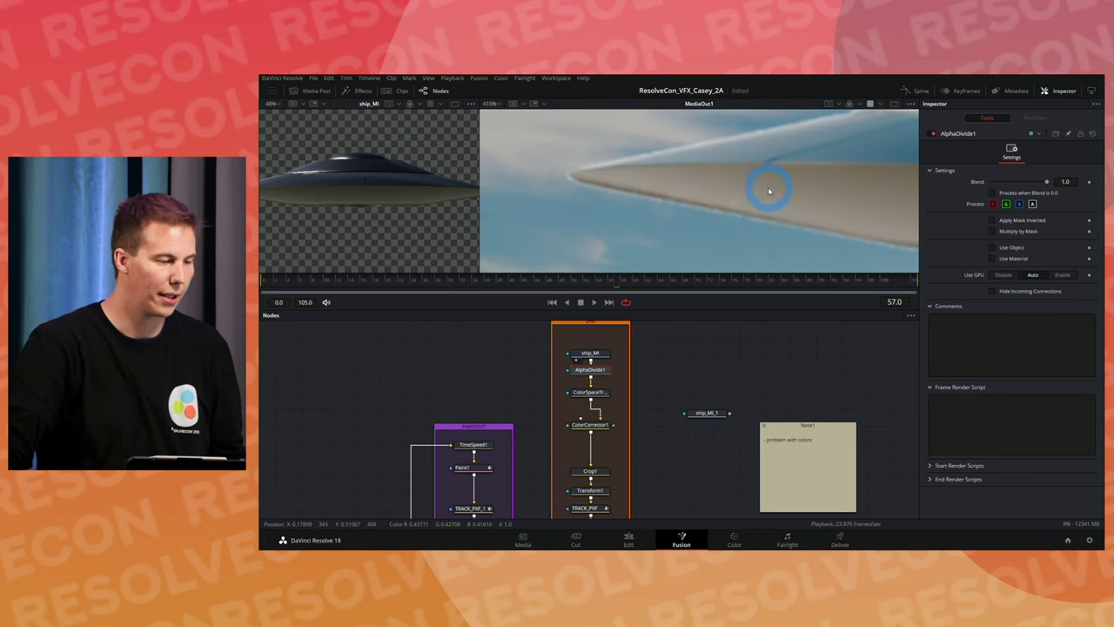
- Insert an Alpha Multiply node between ColorCorrector1 and Crop1
left_click(597, 393)
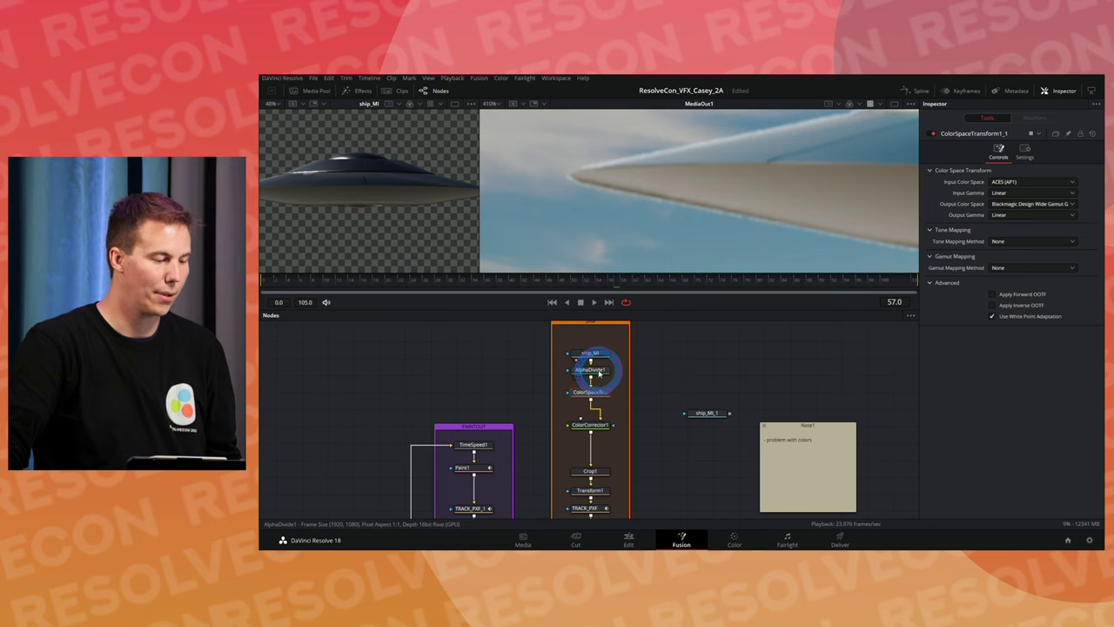
left_click(590, 370)
left_click(604, 427)
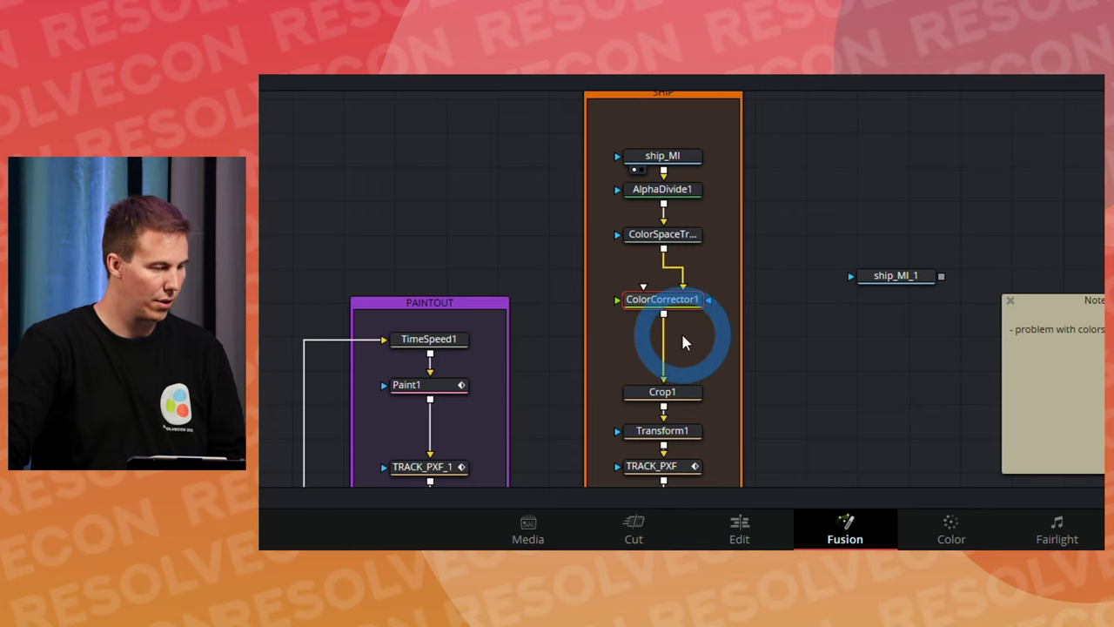
key("shift+space")
type("divi")
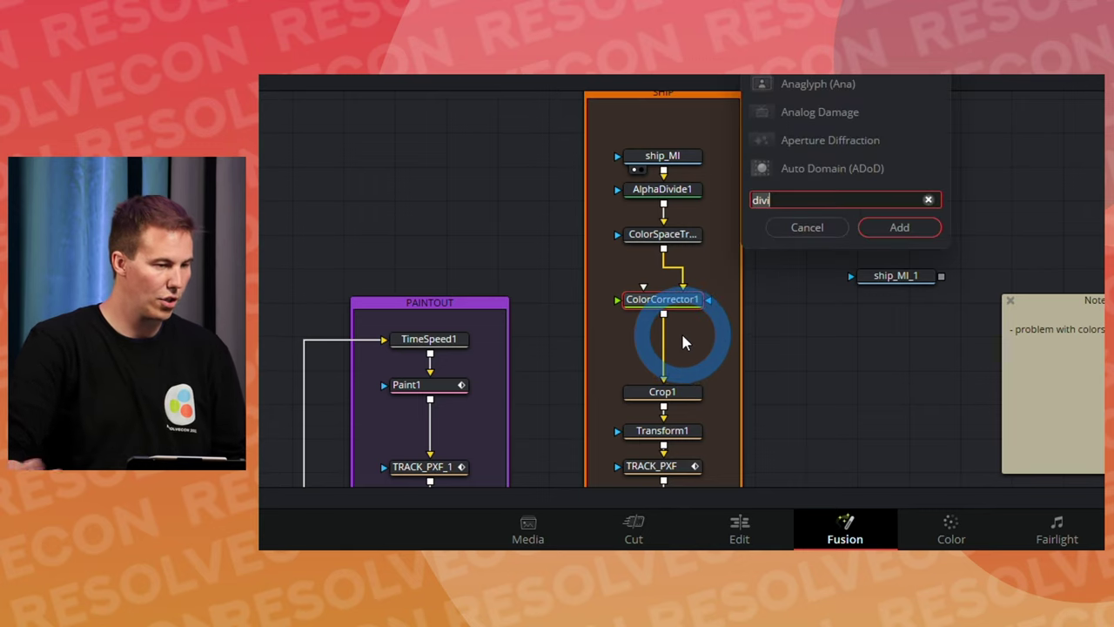
key("BackSpace")
key("BackSpace")
key("BackSpace")
key("BackSpace")
type("mult")
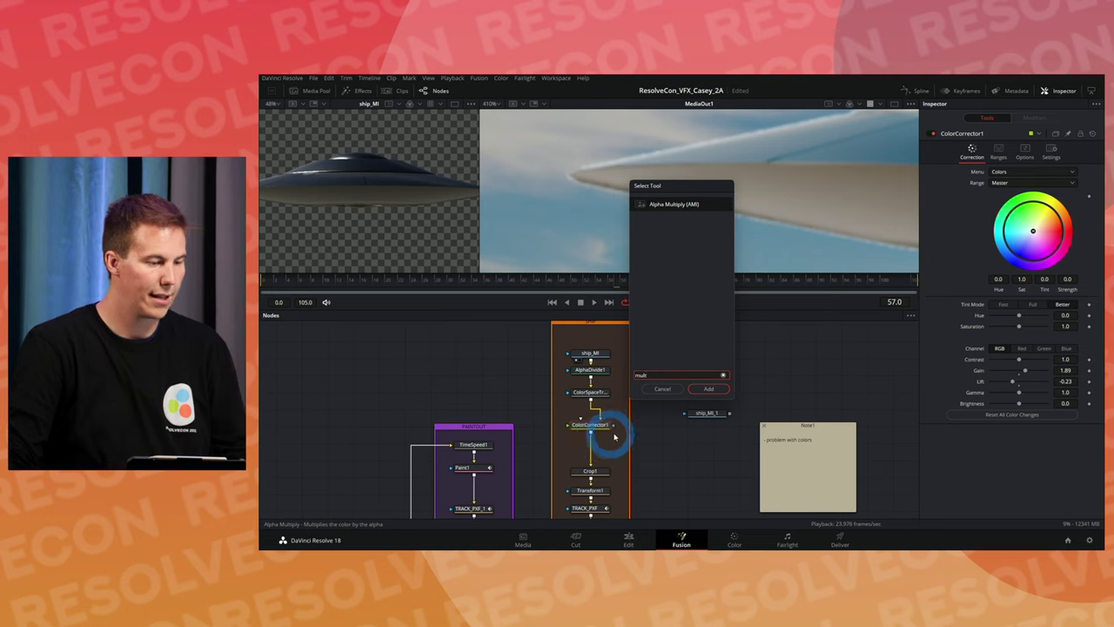
left_click(703, 389)
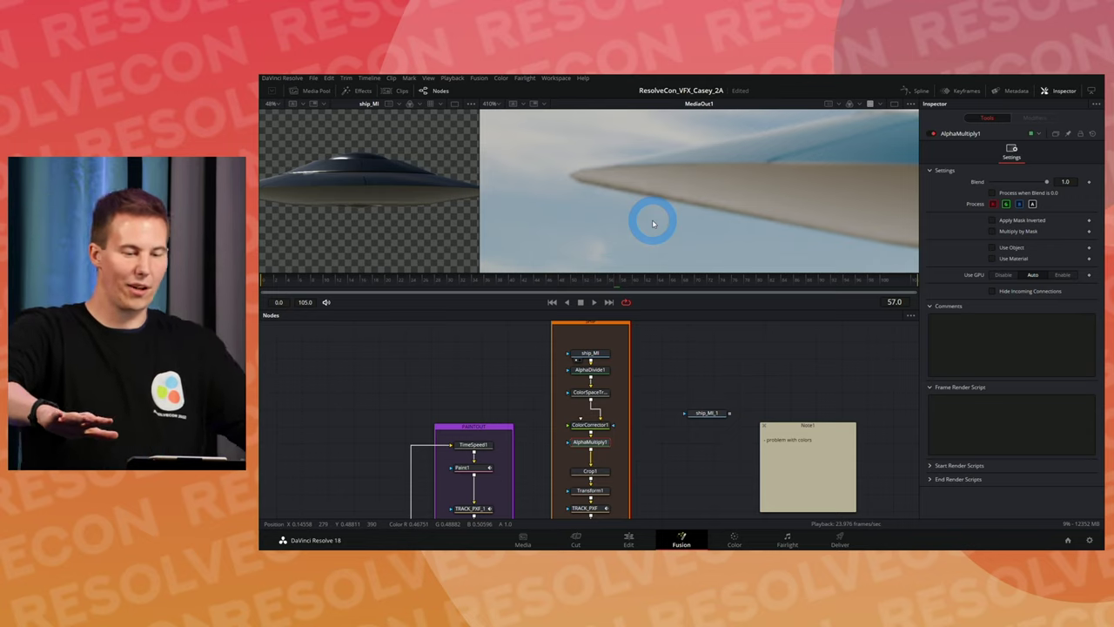
- Switch to the Windows image viewer, look at the brush stroke and cutout pictures, and return to the full ship in DaVinci Resolve
key("alt+Tab")
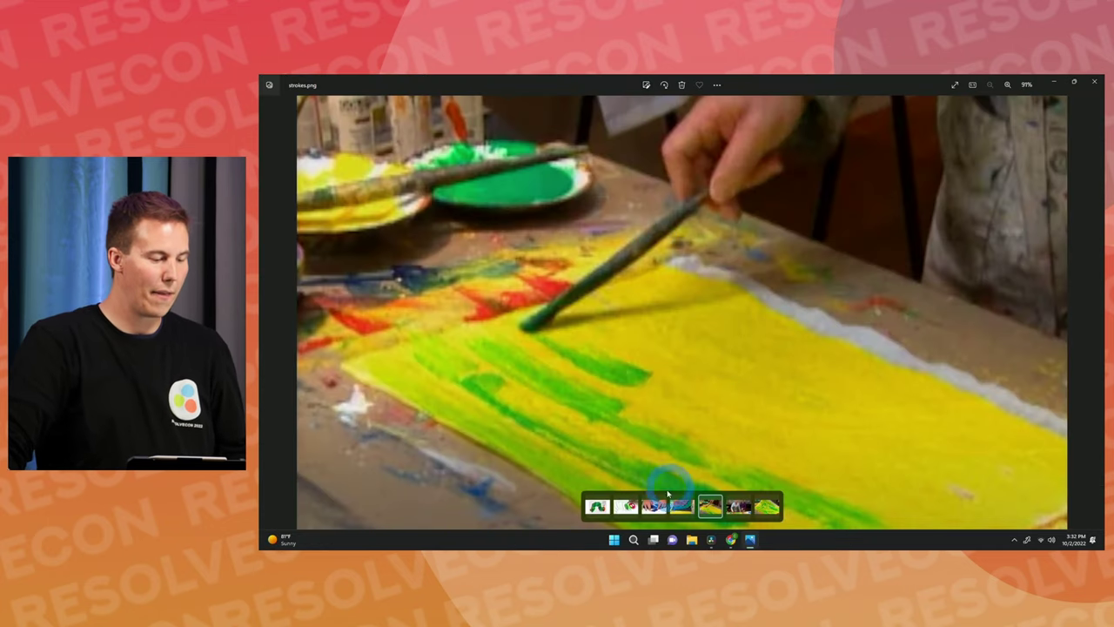
left_click(653, 509)
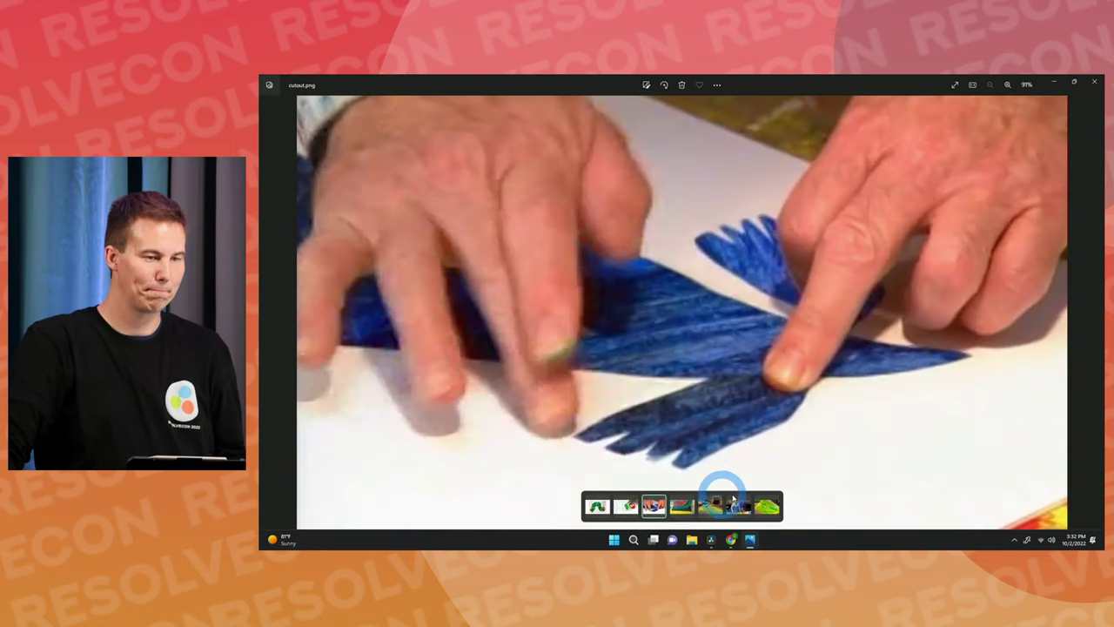
key("alt+Tab")
scroll(727, 235, "down", 8)
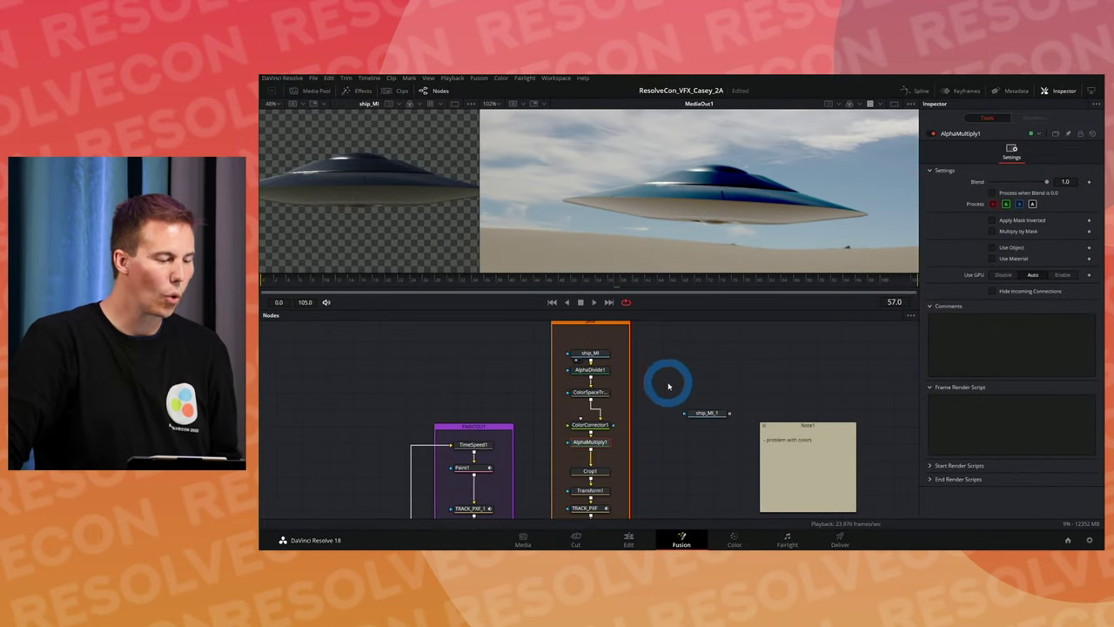
- Reset ColorCorrector1 to its default values and view its Pre-Divide / Post-Multiply option
left_click(605, 433)
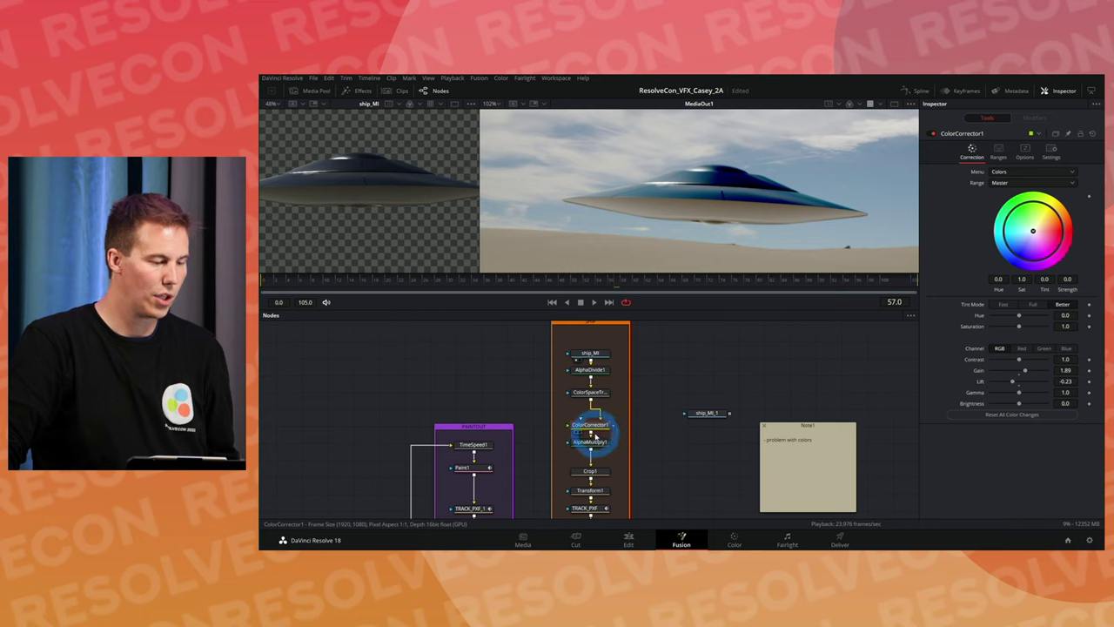
left_click(1094, 138)
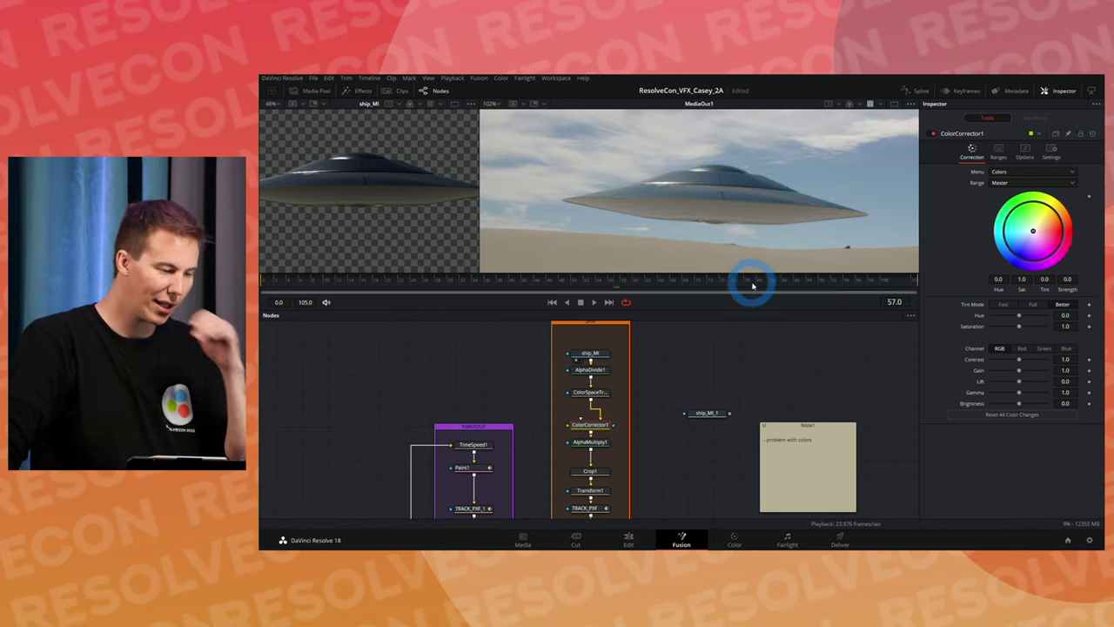
left_click(1025, 153)
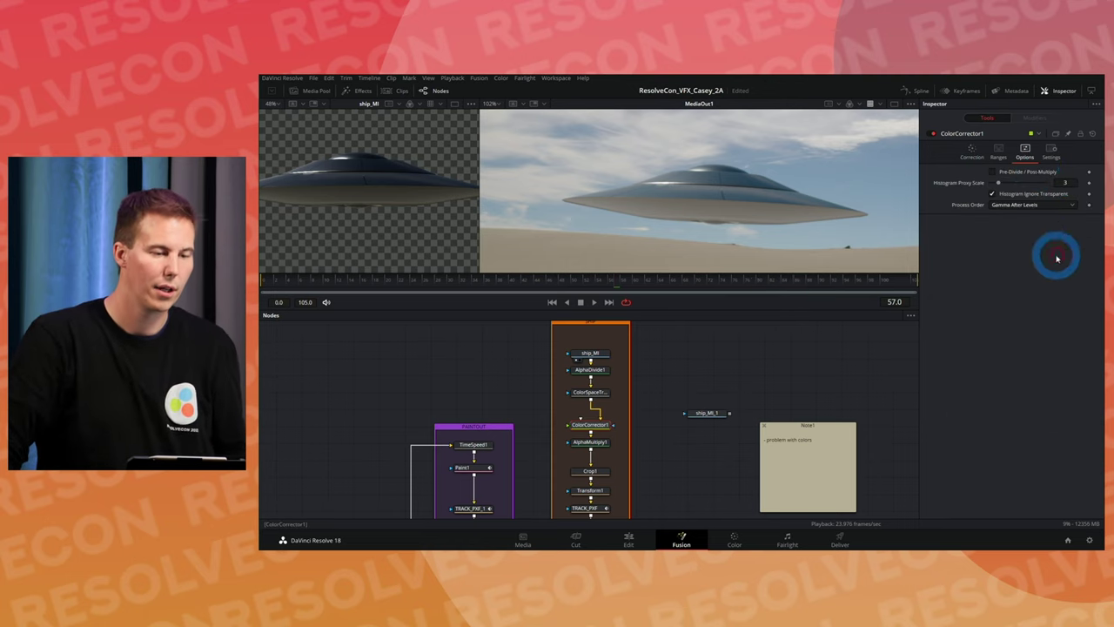
- Connect ship_MI_1 to ColorCorrector1's effect mask and set the mask channel to Luminance
left_click(1051, 154)
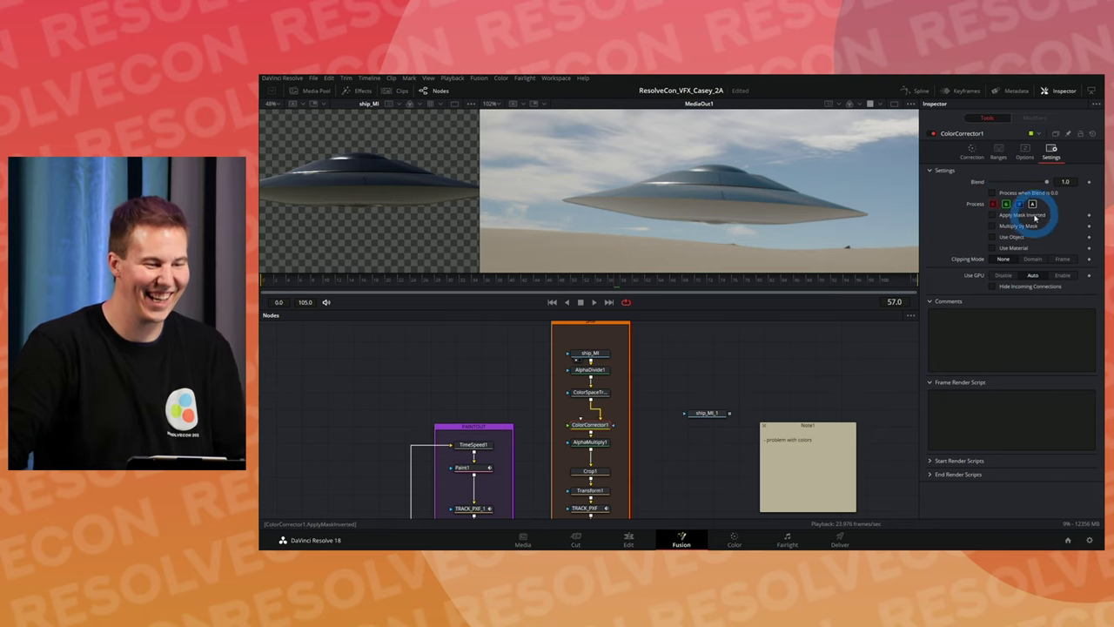
left_click_drag(706, 411, 592, 427)
left_click(1031, 247)
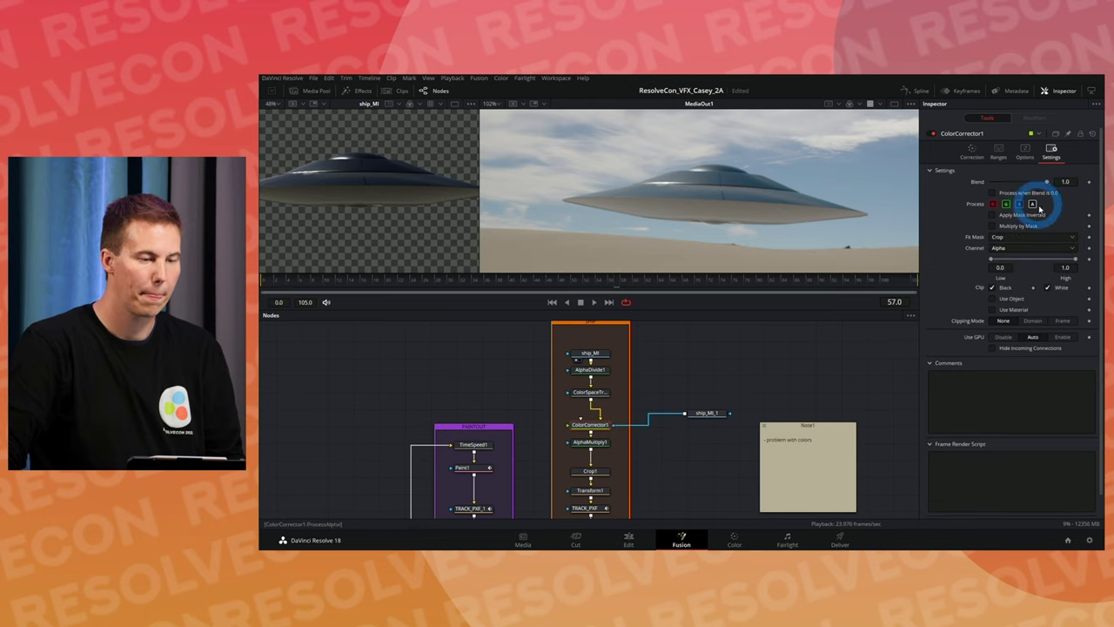
left_click(1006, 252)
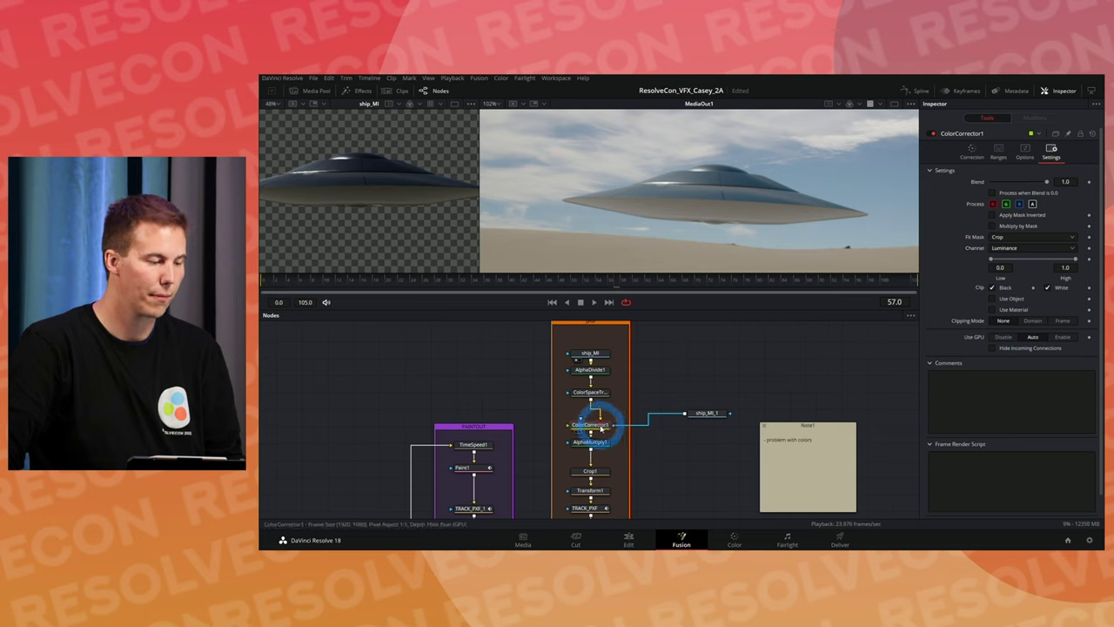
- Raise ColorCorrector1's master gain to 2.02 and check the ship within the wider composite
left_click(977, 160)
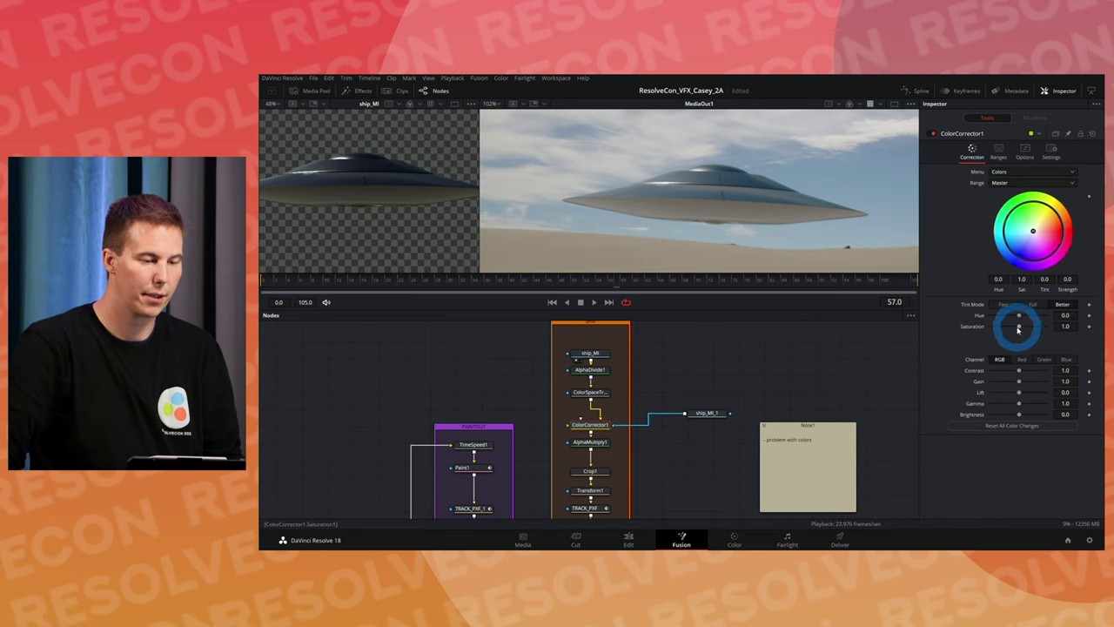
left_click_drag(1022, 383, 1026, 384)
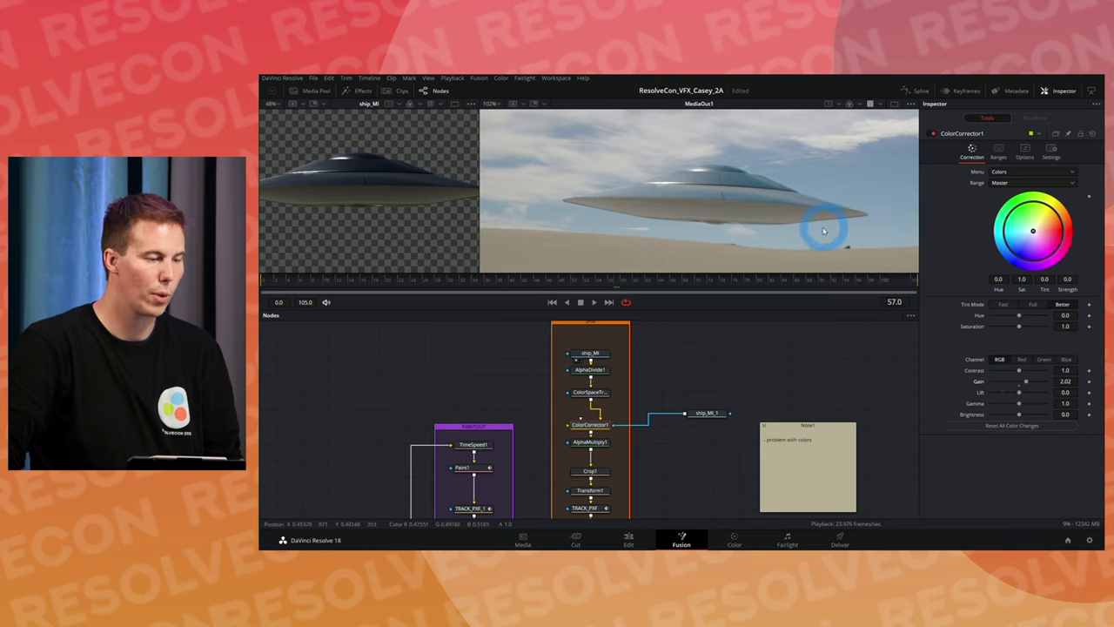
scroll(828, 229, "down", 4)
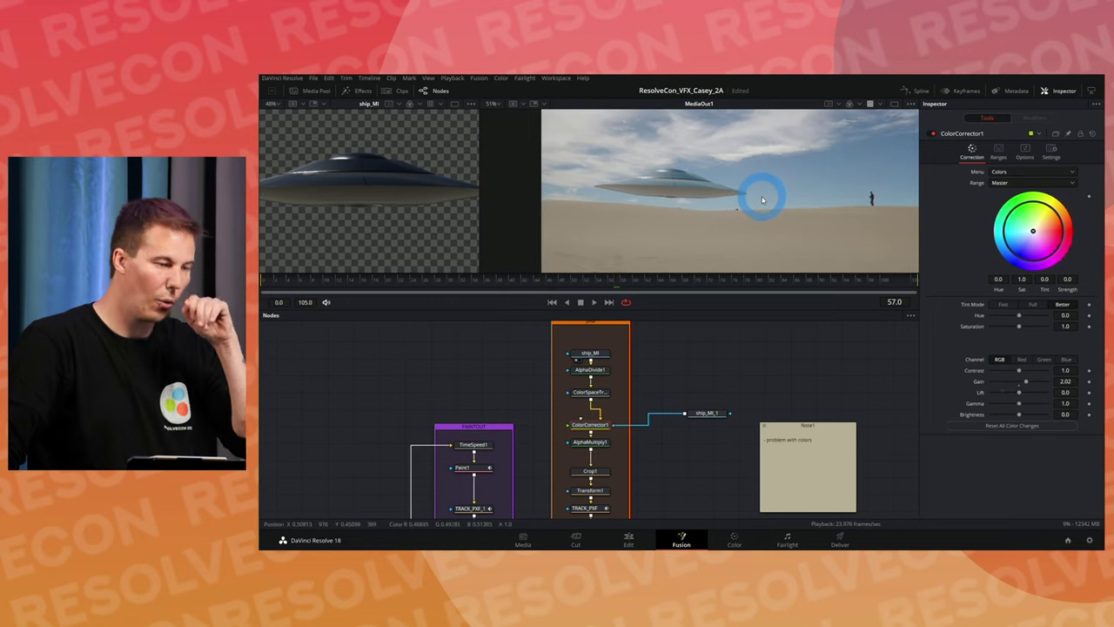
- Disable and re-enable AlphaDivide1 and AlphaMultiply1 together to compare the brightened ship's edges up close
scroll(590, 188, "up", 10)
scroll(590, 188, "down", 4)
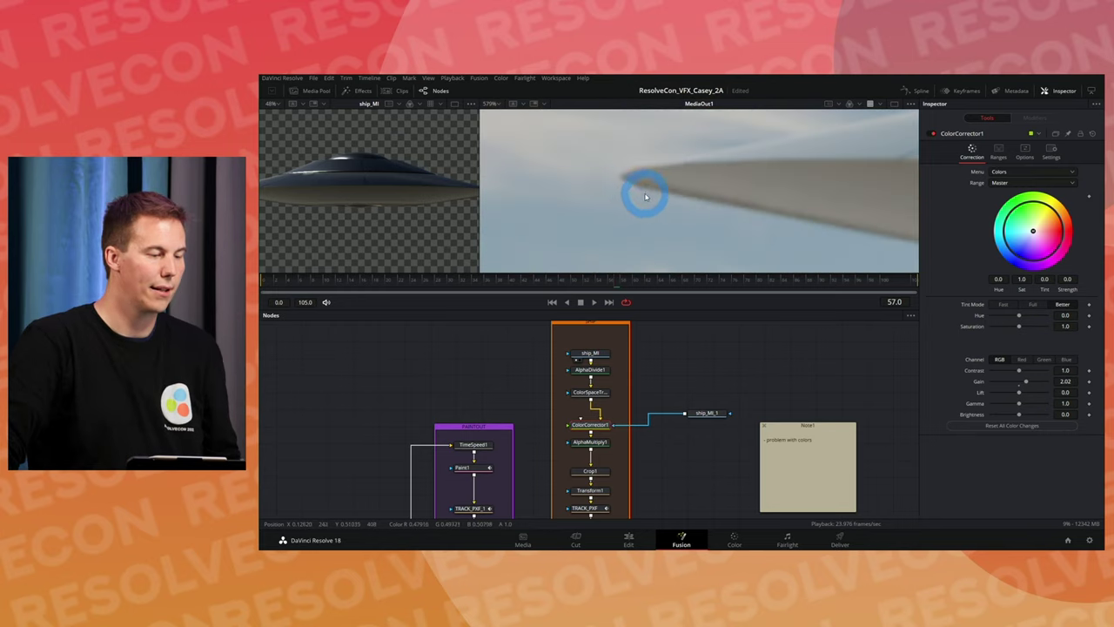
scroll(798, 188, "up", 6)
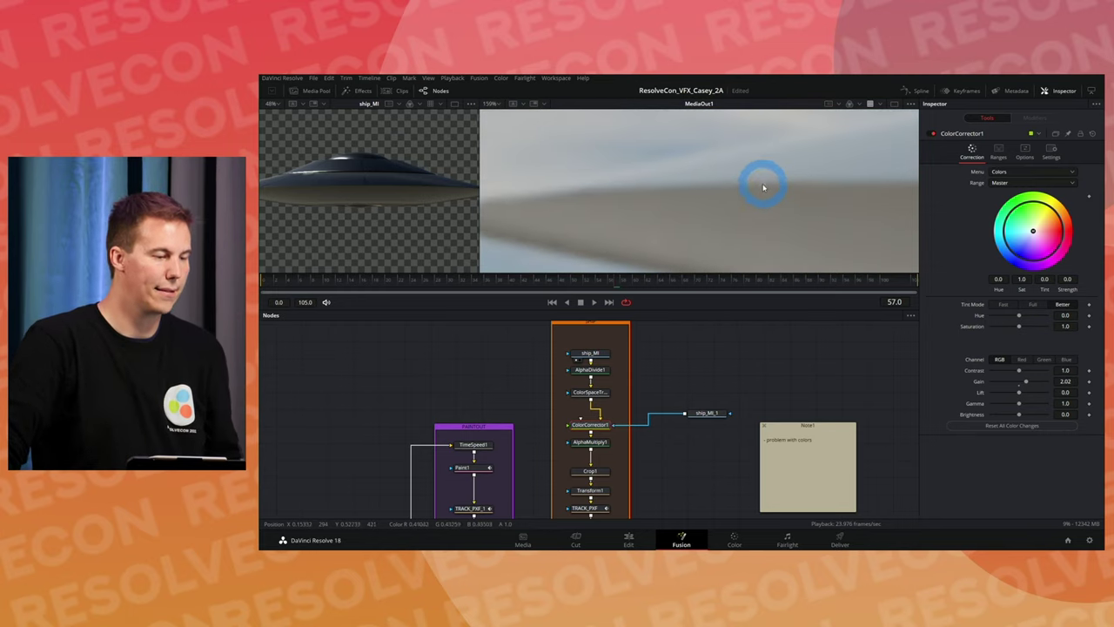
left_click(590, 370)
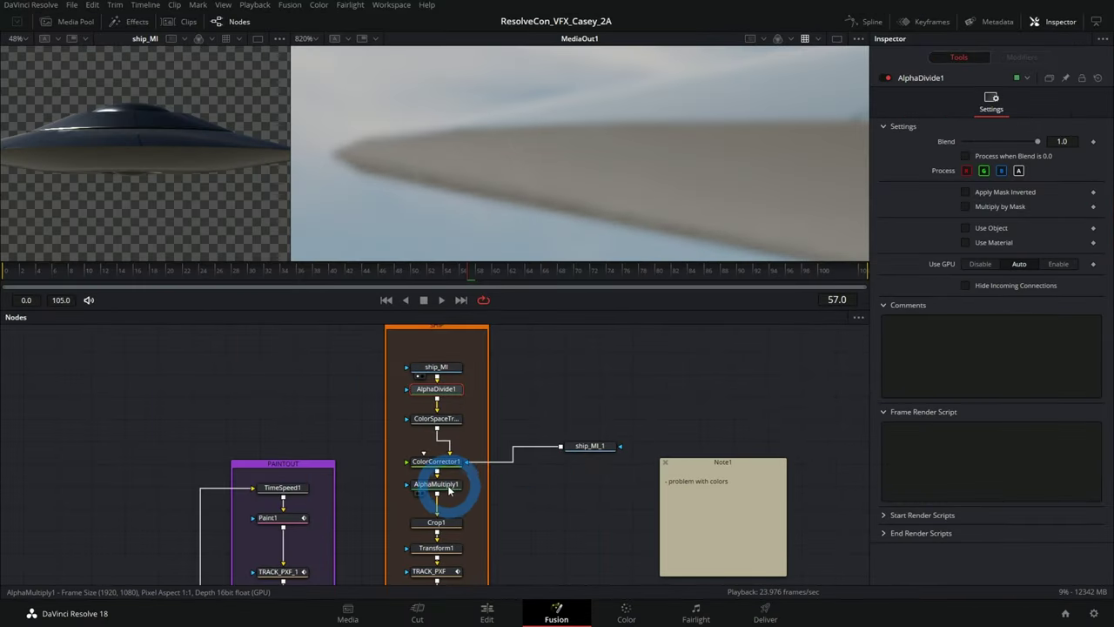
left_click(448, 483, "ctrl")
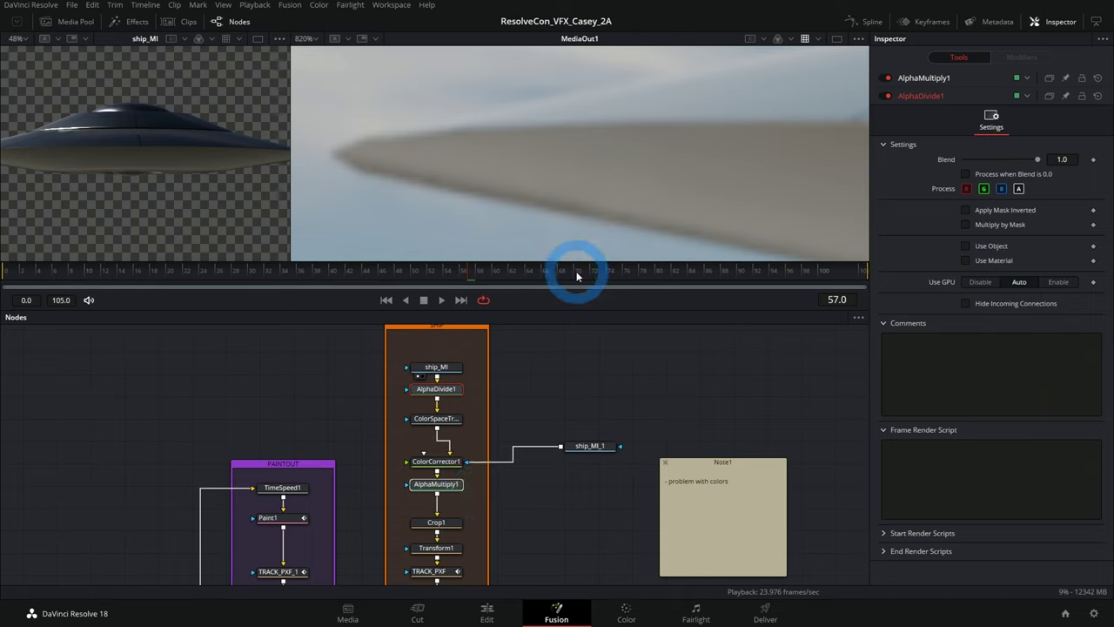
key("ctrl+p")
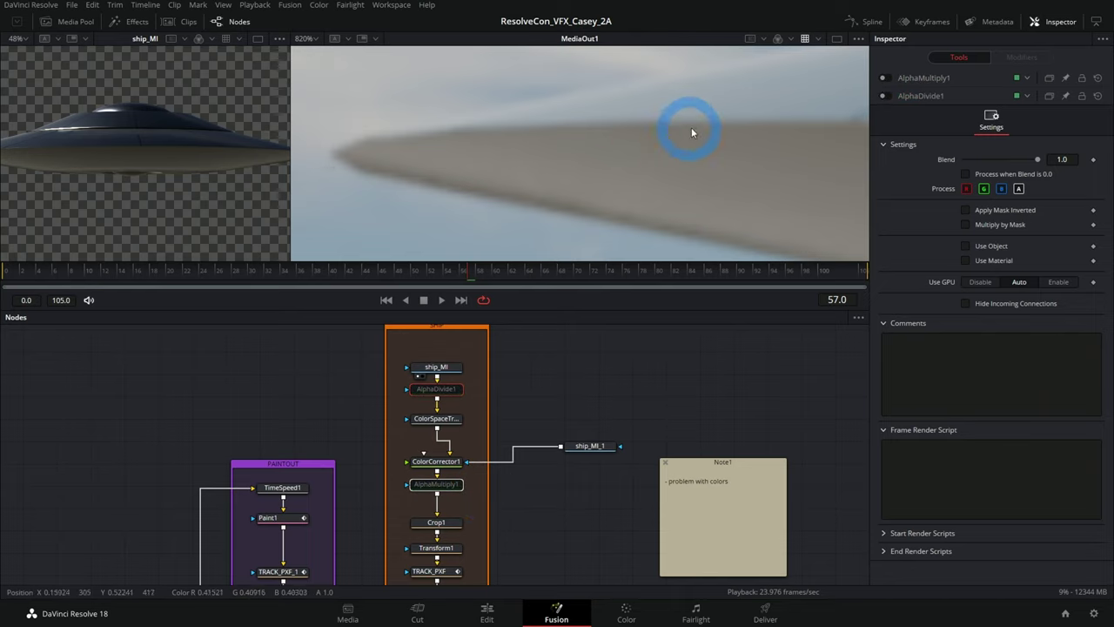
key("ctrl+p")
left_click_drag(506, 175, 561, 149)
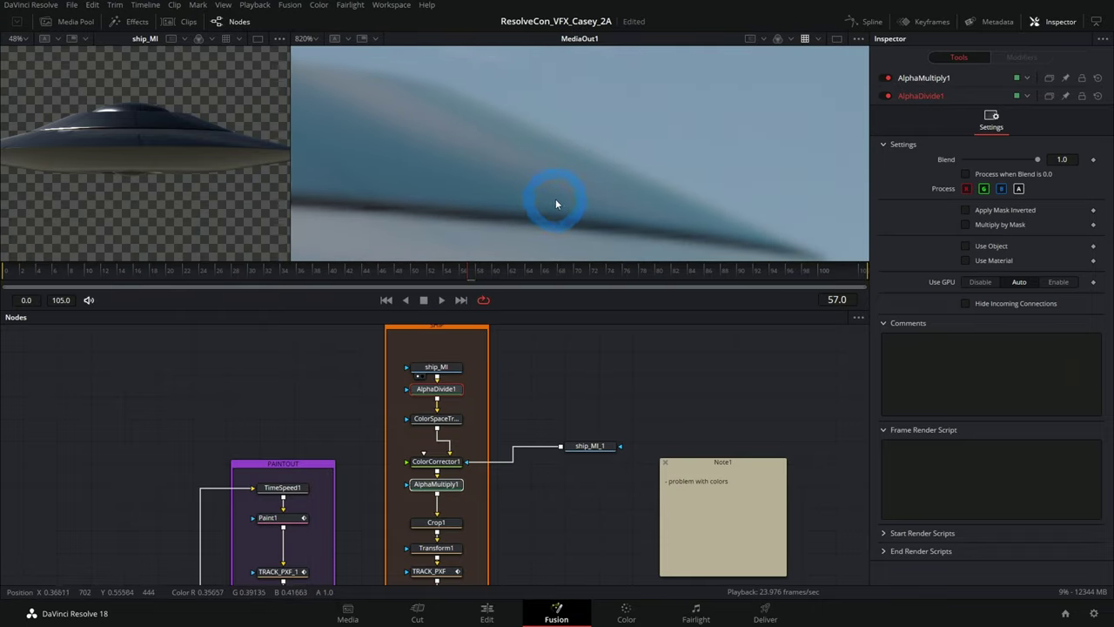
scroll(594, 148, "down", 4)
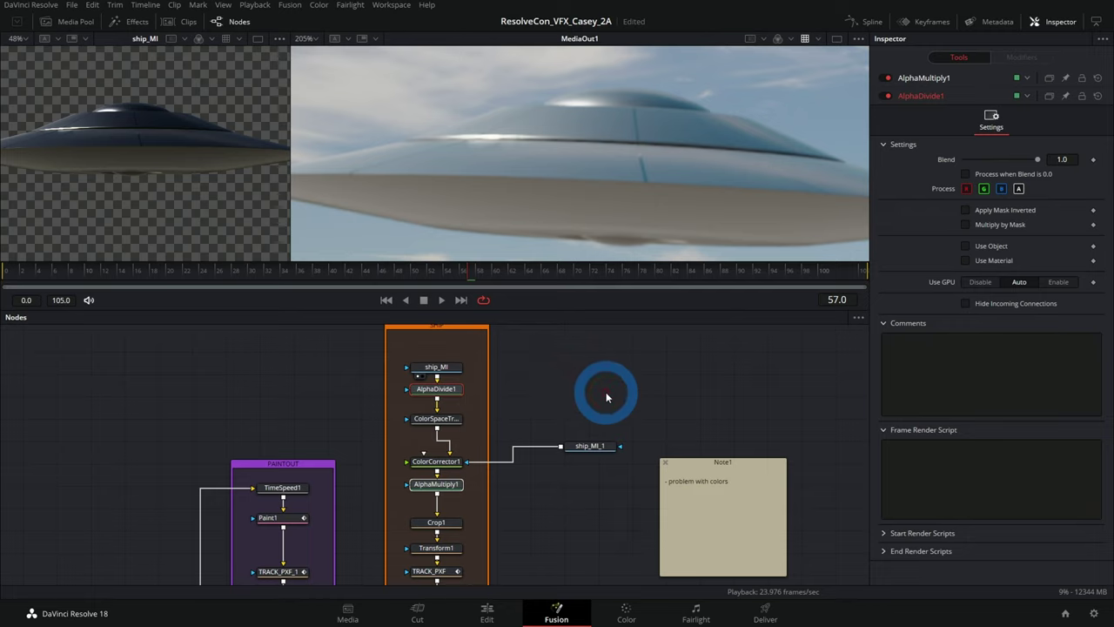
- Add an Underlay behind the AlphaDivide1, ColorSpaceTransform1_1 and ColorCorrector1 nodes
left_click_drag(518, 382, 440, 474)
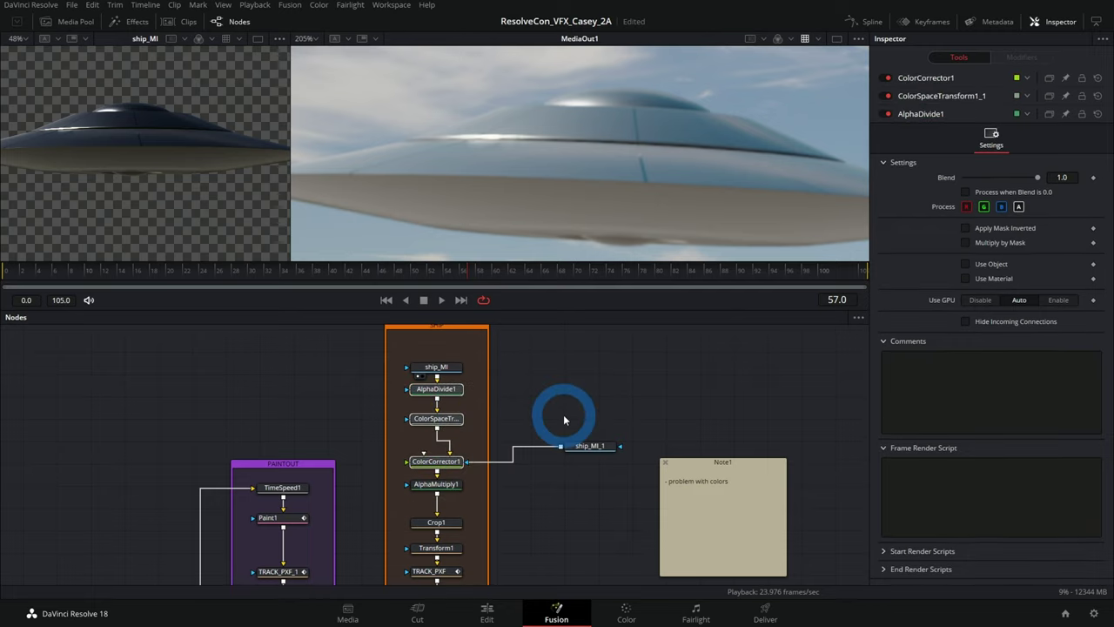
key("shift+space")
type("mult")
key("BackSpace")
key("BackSpace")
key("BackSpace")
key("BackSpace")
type("under")
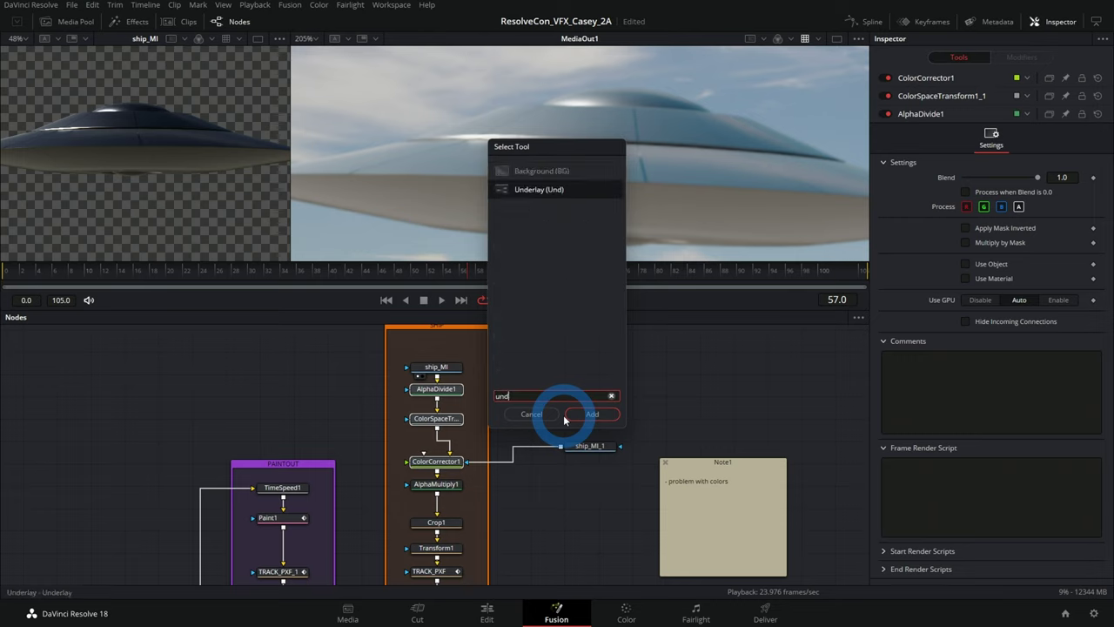
key("Return")
- Rename the new underlay as safezone
left_click_drag(478, 379, 480, 378)
key("F2")
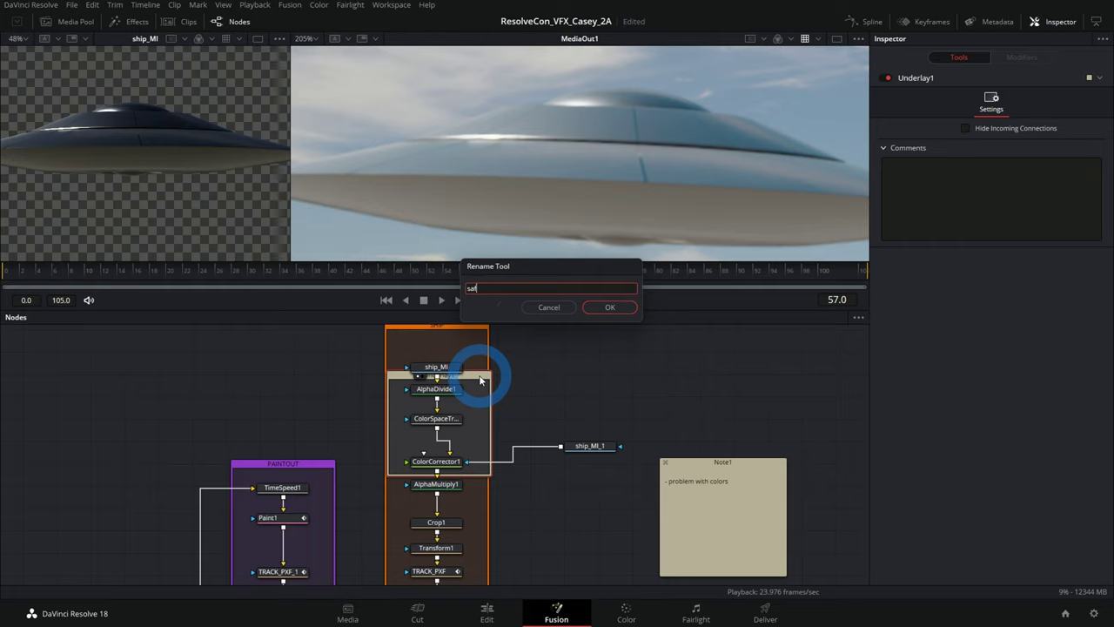
type("safe zone")
key("Return")
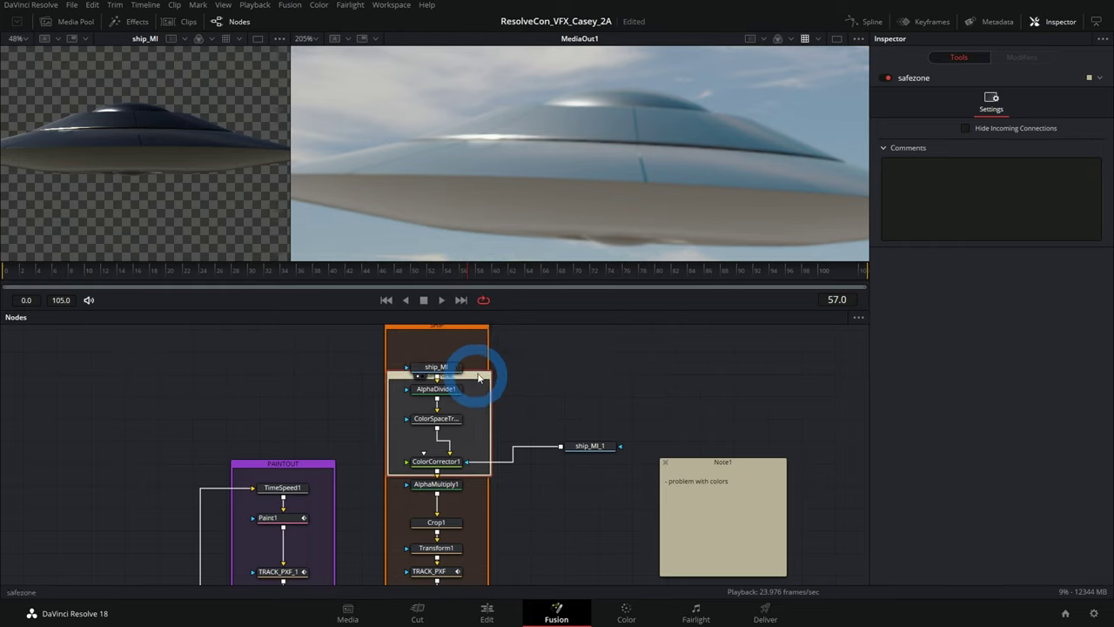
- Rearrange the safezone underlay and AlphaDivide1 so that only the color space transform and ColorCorrector1 sit inside it
scroll(560, 418, "up", 2)
left_click_drag(477, 359, 492, 340)
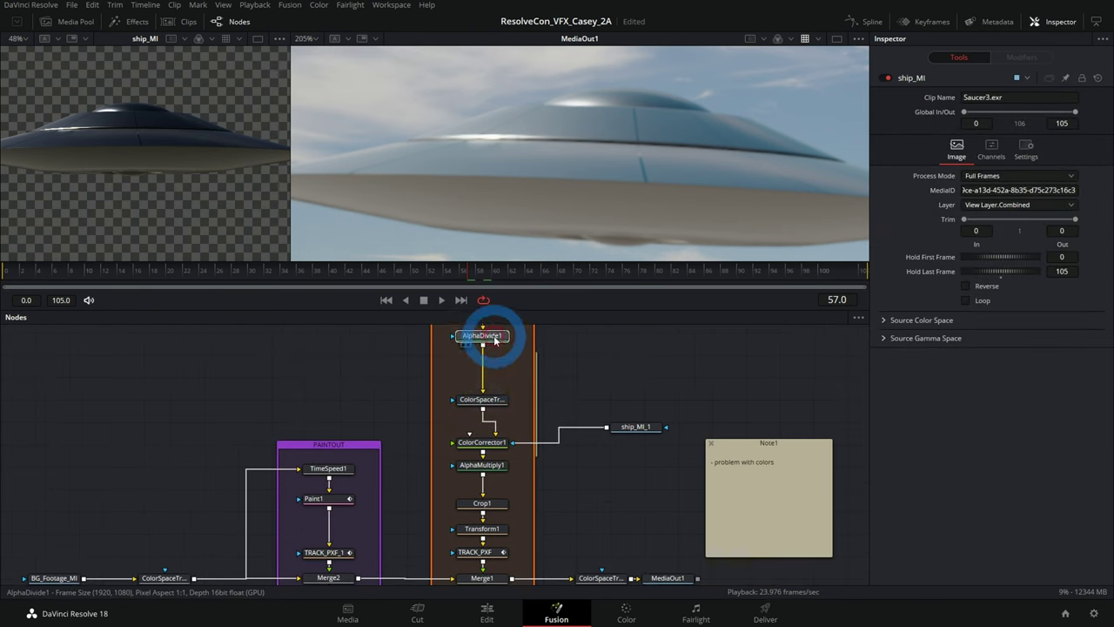
mouse_move(546, 414)
left_mouse_down()
mouse_move(495, 386)
mouse_move(438, 386)
mouse_move(497, 373)
left_mouse_up()
left_click(649, 358)
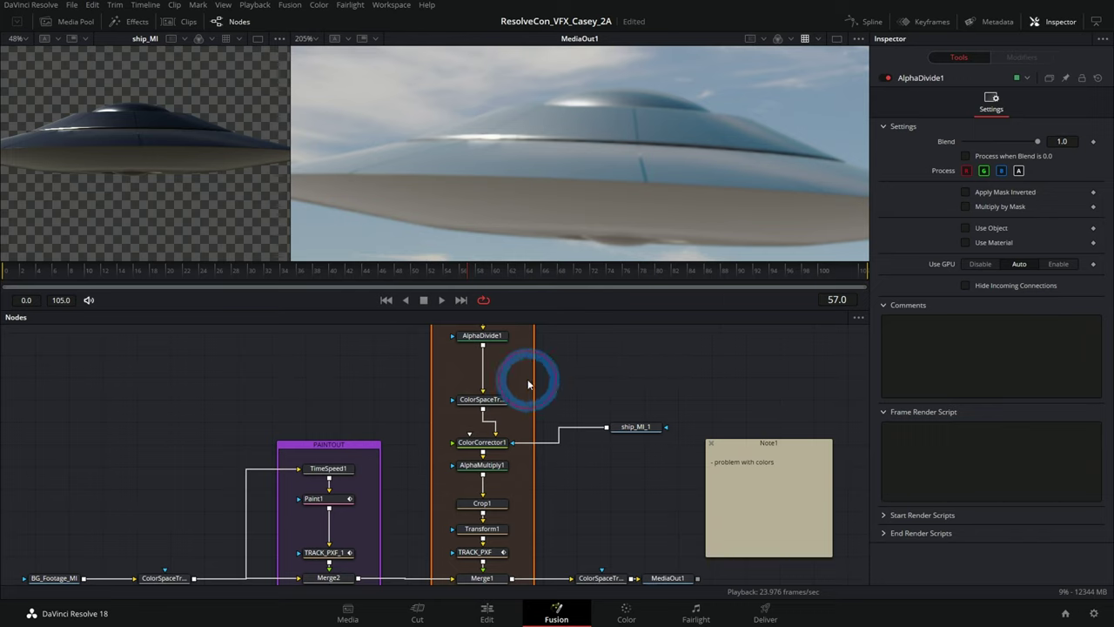
left_click(591, 392)
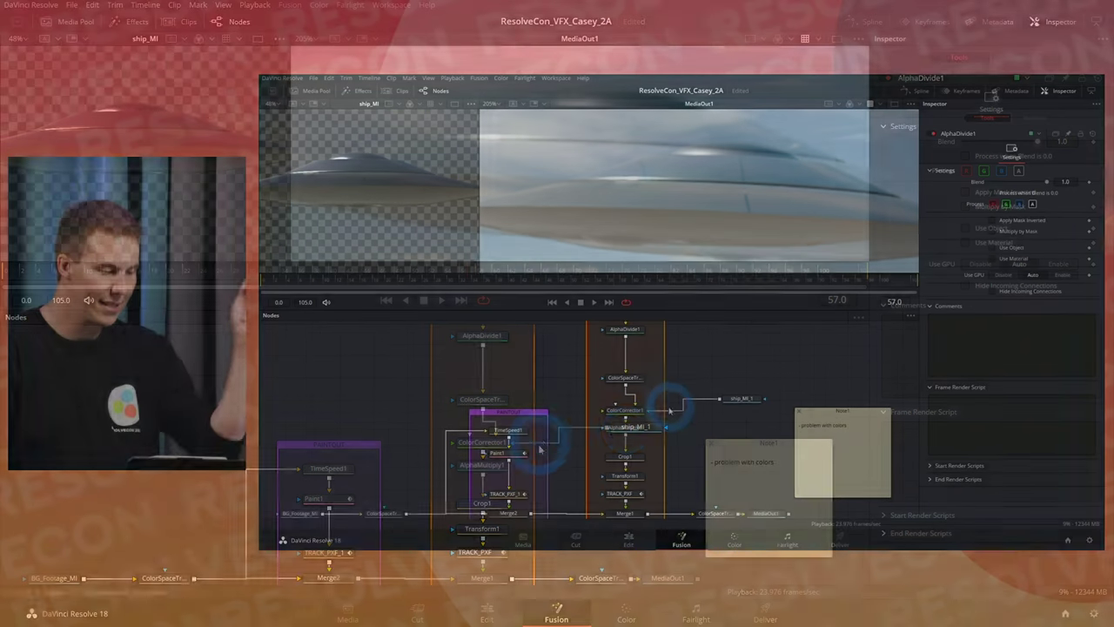
left_click(480, 463)
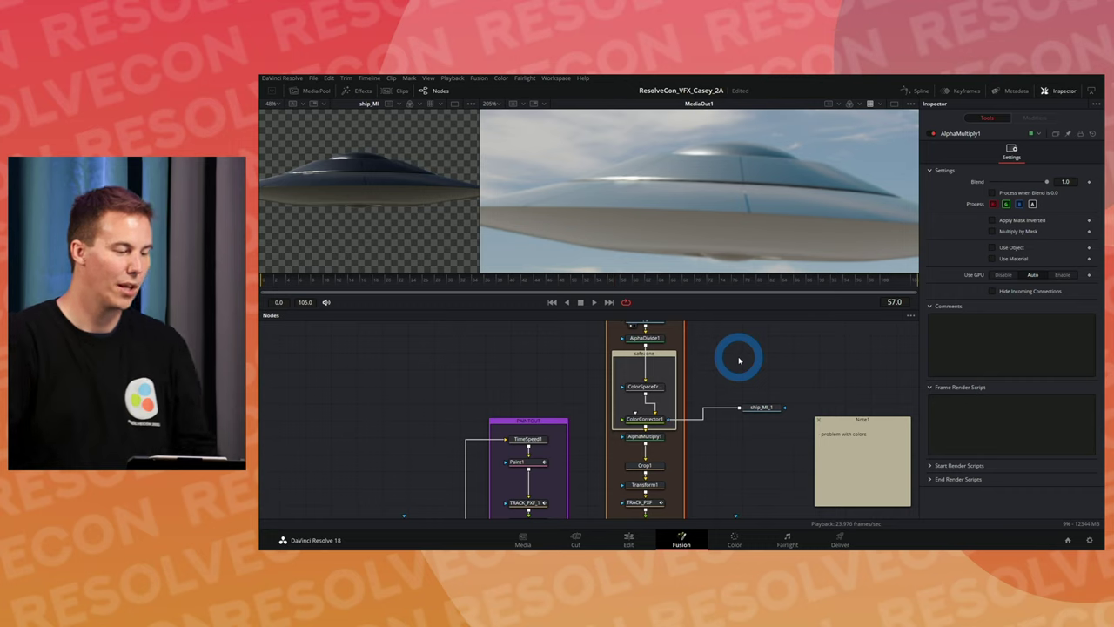
- Enlarge the viewer area and check the UFO in the full composite
scroll(742, 364, "down", 3)
left_click(802, 405)
key("BackSpace")
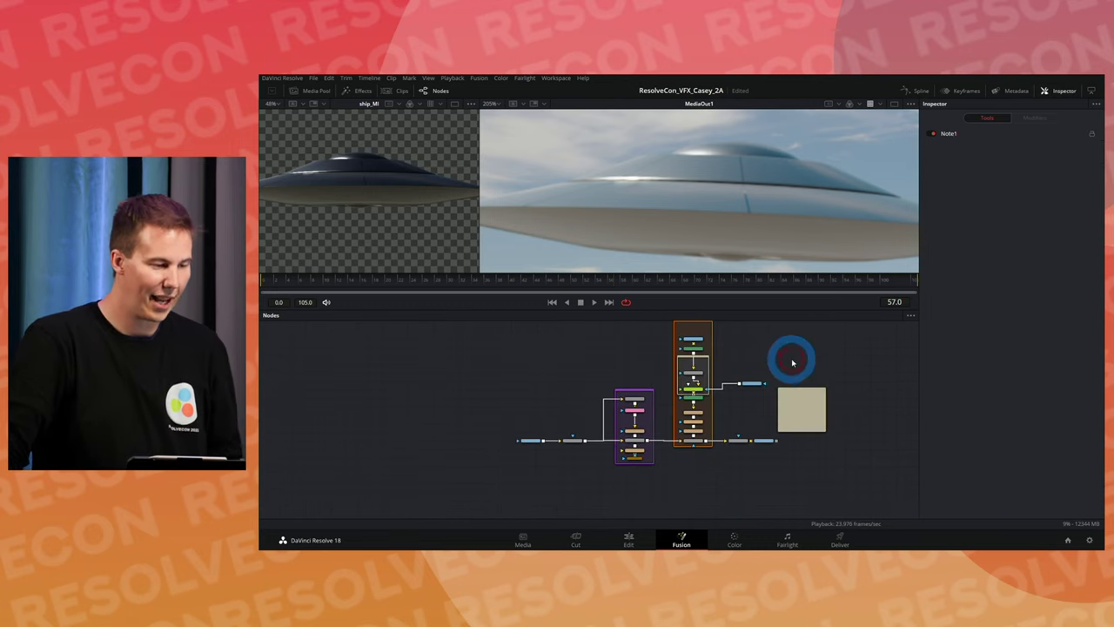
scroll(786, 360, "right", 2)
left_click(741, 304)
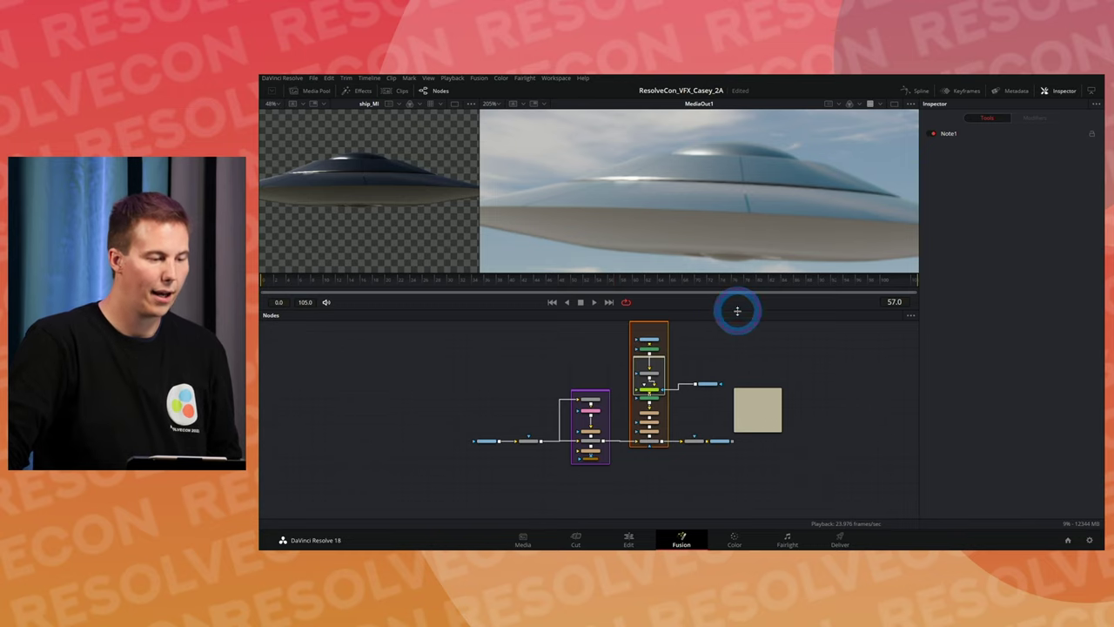
left_click_drag(737, 309, 736, 418)
key("ctrl+f")
scroll(696, 278, "down", 3)
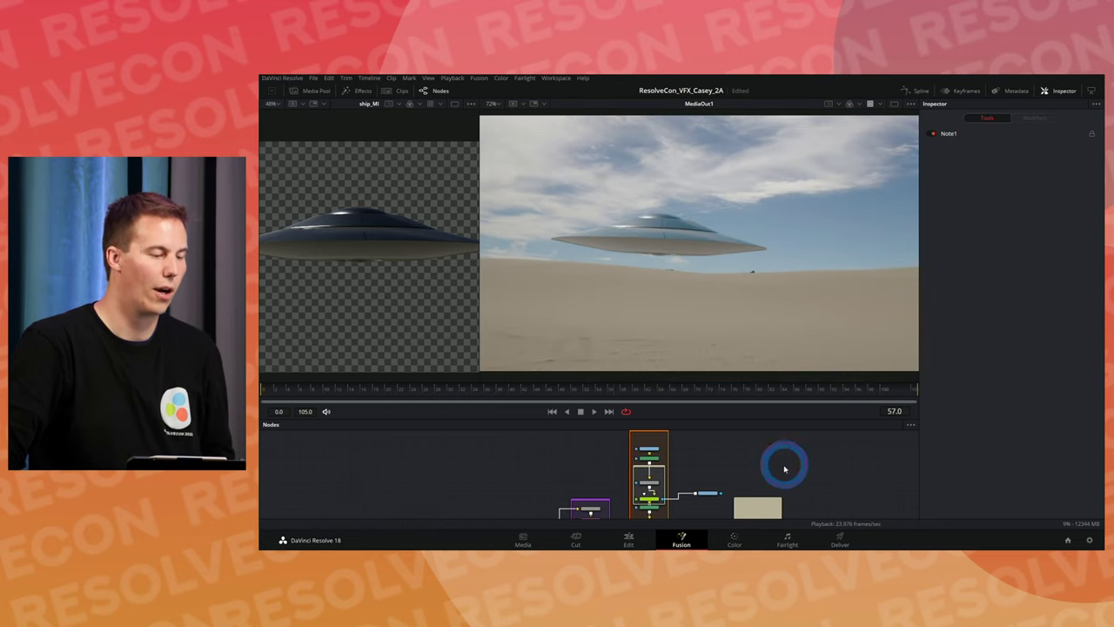
- Open the Fusion composition of the second VFX_Bake1.mov clip by way of the Edit page and examine its UFO
left_click(628, 538)
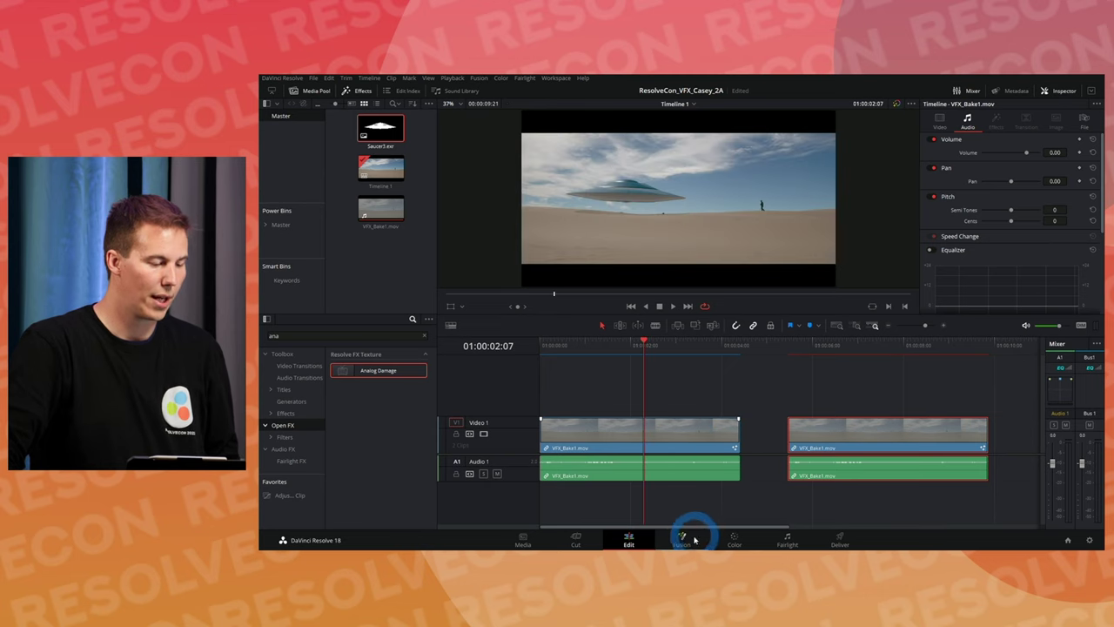
left_click(683, 538)
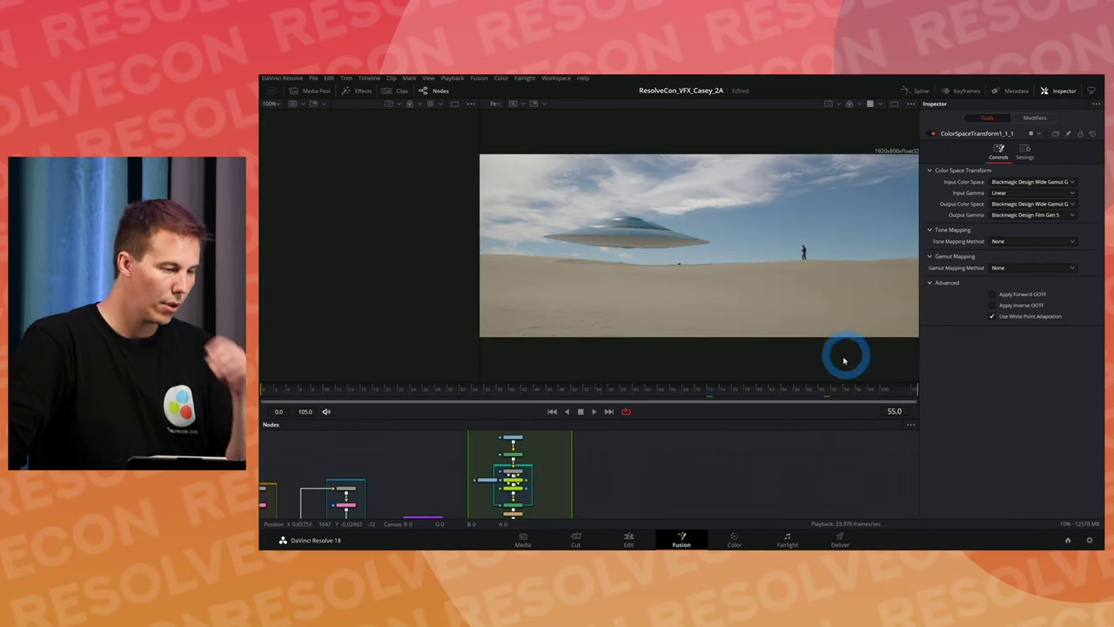
left_click_drag(588, 467, 781, 467)
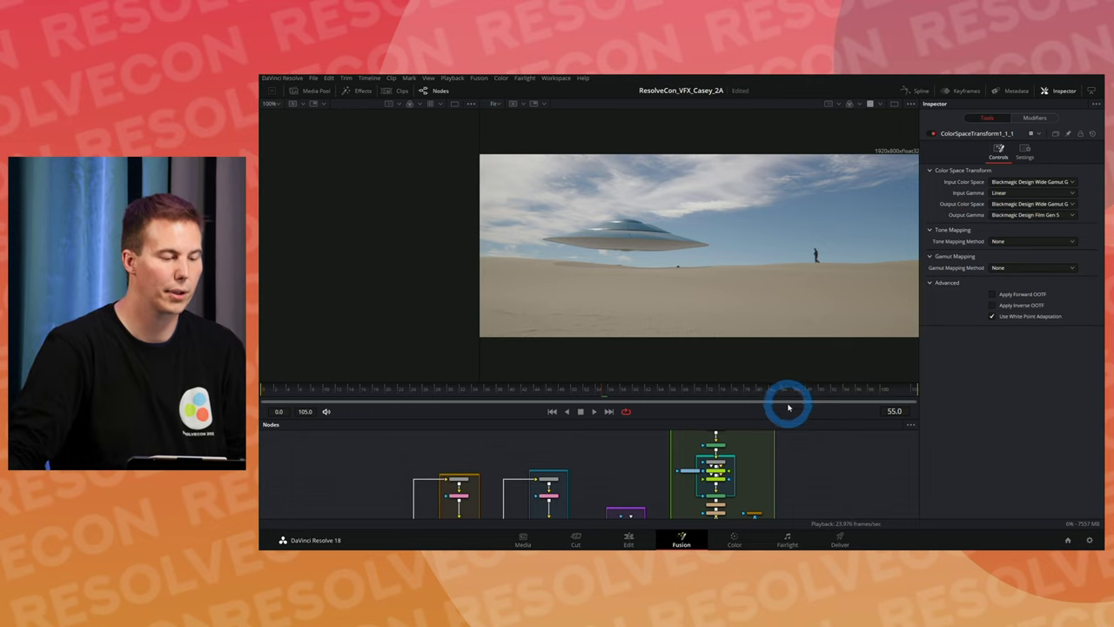
scroll(629, 261, "up", 3)
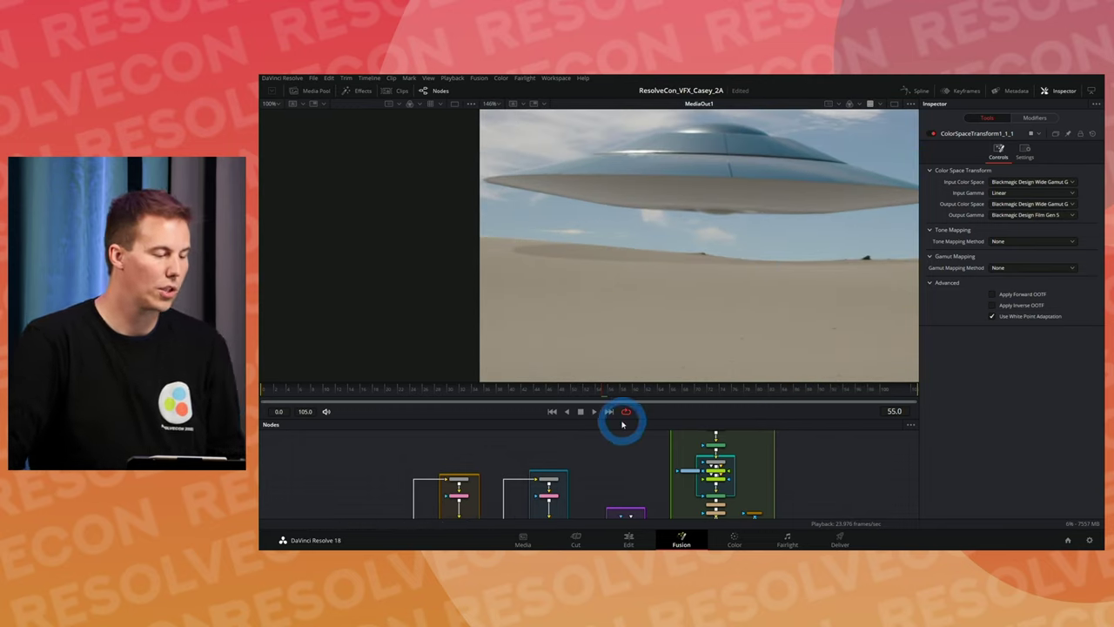
- Locate the Shadow group in the node graph and examine Shadow_Tint_CC's color correction and how it feeds the output chain
scroll(628, 473, "up", 5)
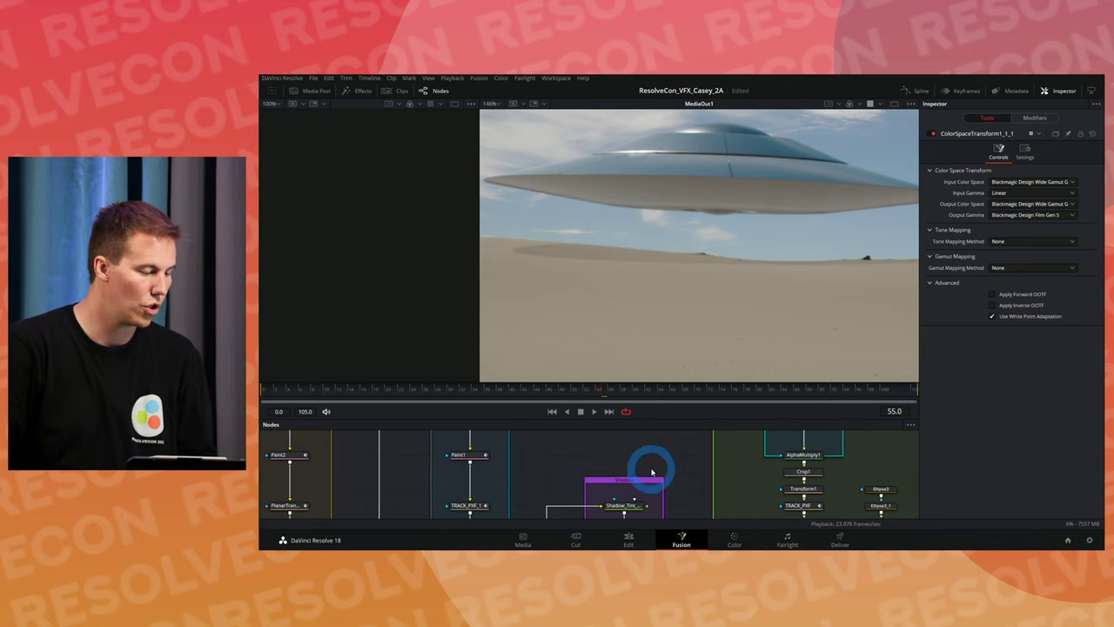
scroll(651, 458, "up", 2)
scroll(655, 464, "down", 5)
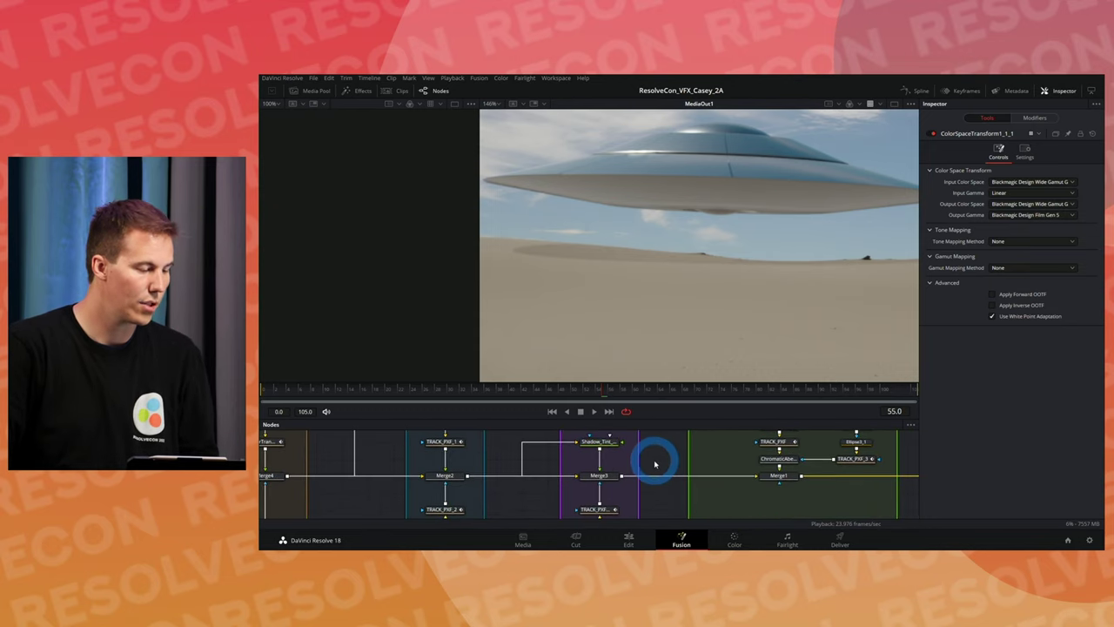
left_click_drag(664, 418, 675, 381)
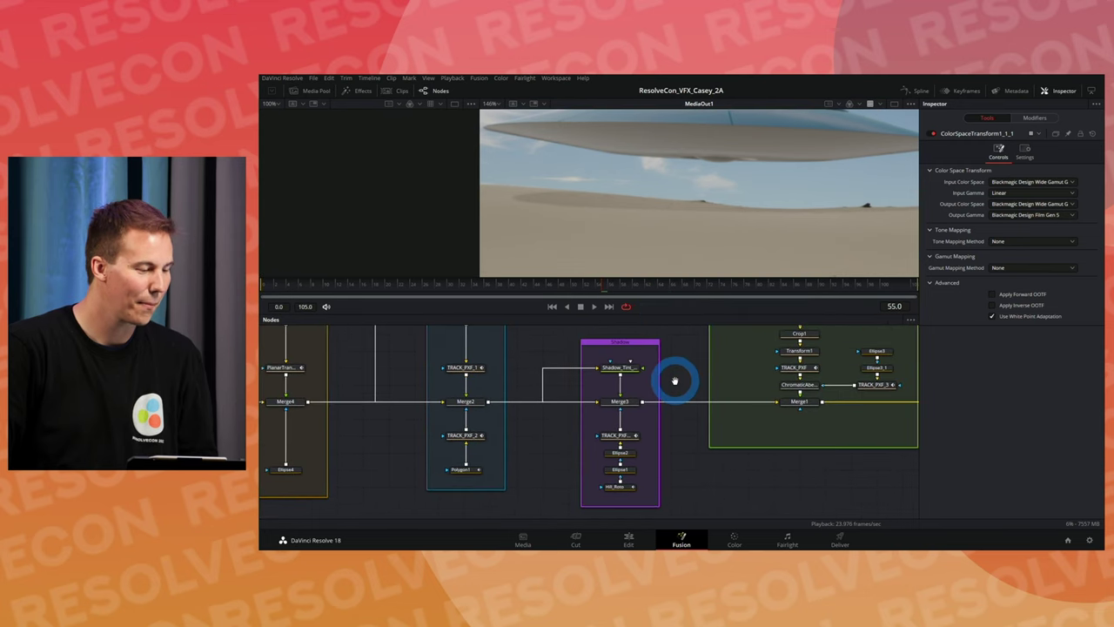
left_click(621, 371)
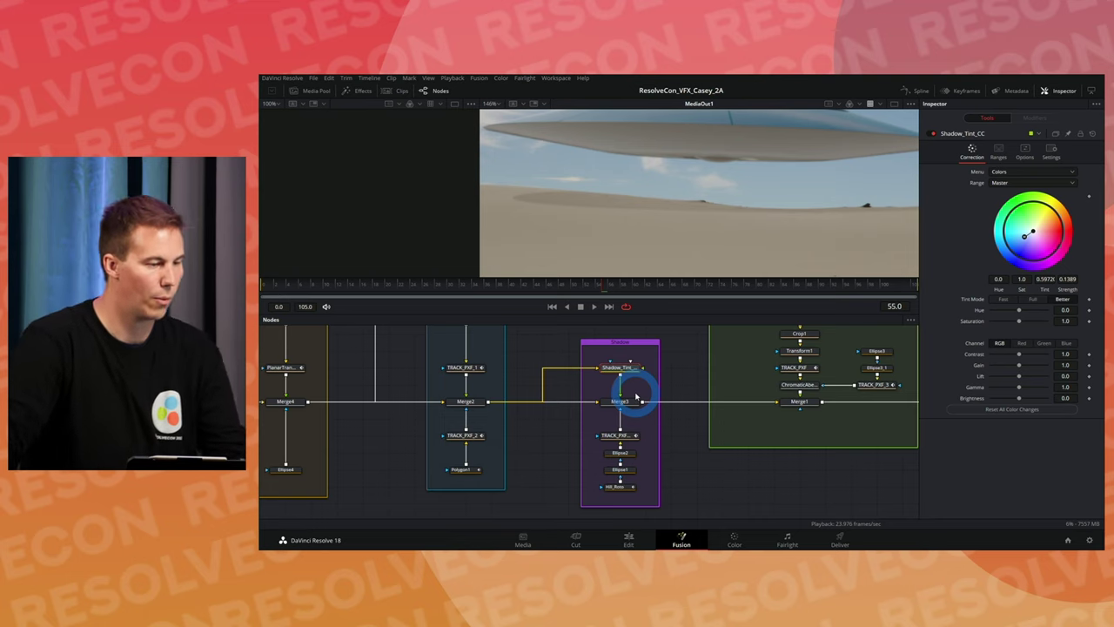
left_click(645, 367)
scroll(823, 452, "right", 5)
left_click(848, 401)
scroll(540, 355, "left", 2)
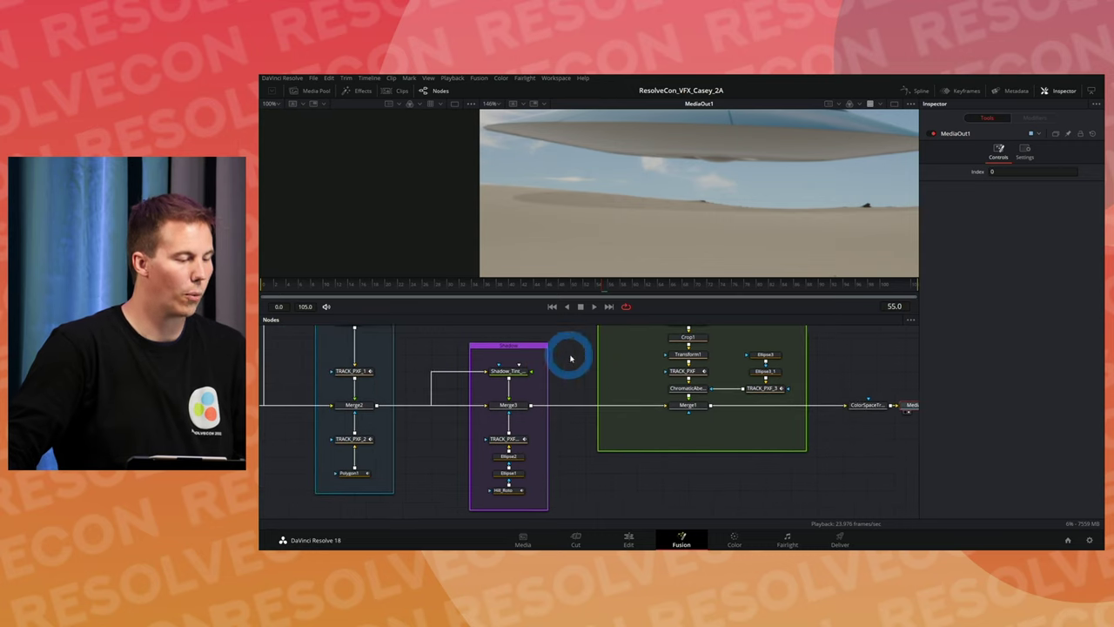
- Inspect Merge3's settings and disconnect TRACK_PXF_2_1 from its effect mask to view the shadow tint unmasked
left_click(528, 402)
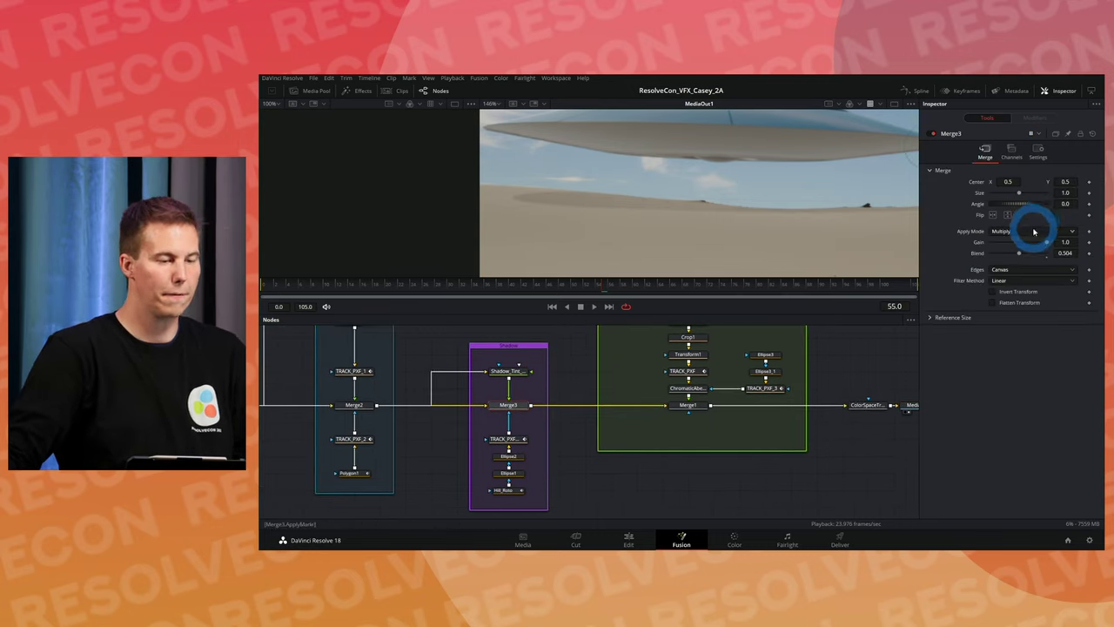
left_click(512, 426)
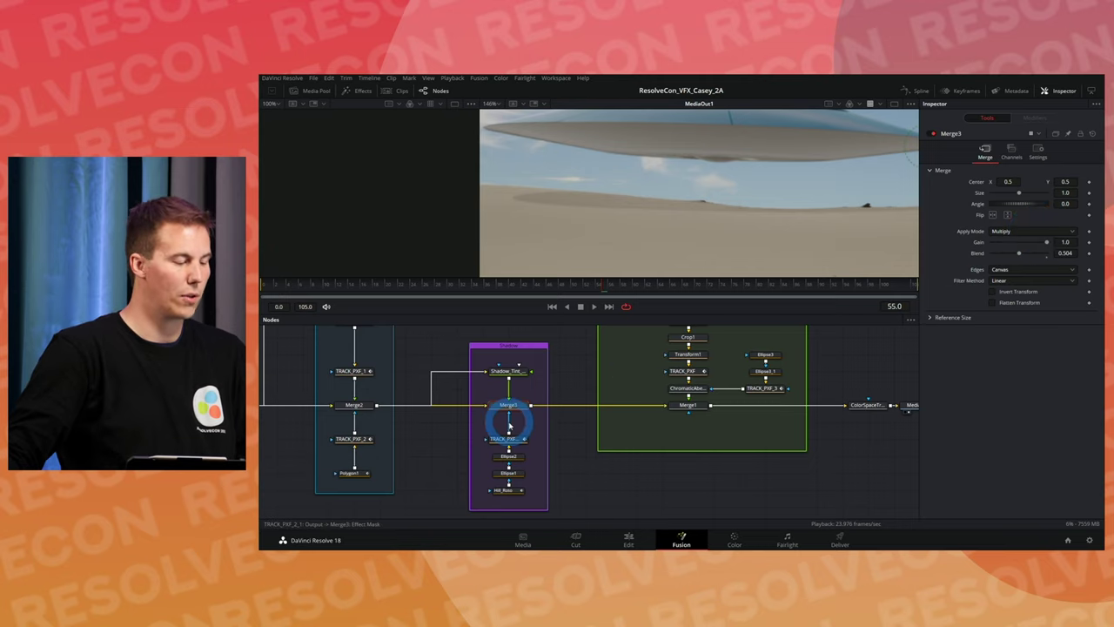
scroll(713, 236, "down", 5)
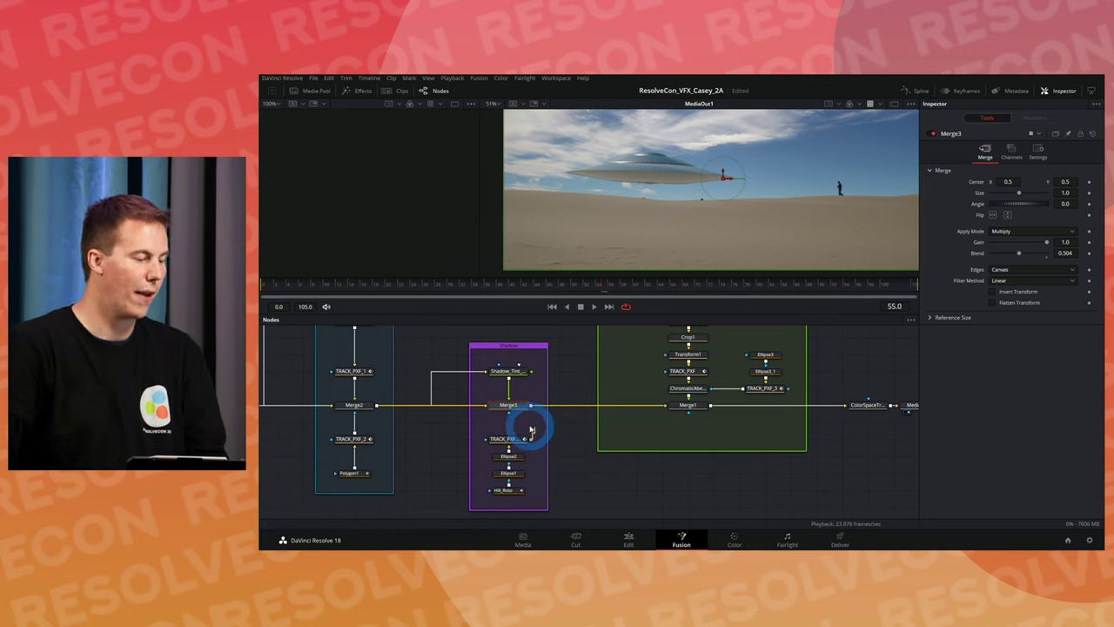
- View the Ellipse2 and Hill_Roto masks in a widened first viewer and compare the roto outline with the dune in MediaOut1
left_click(509, 457)
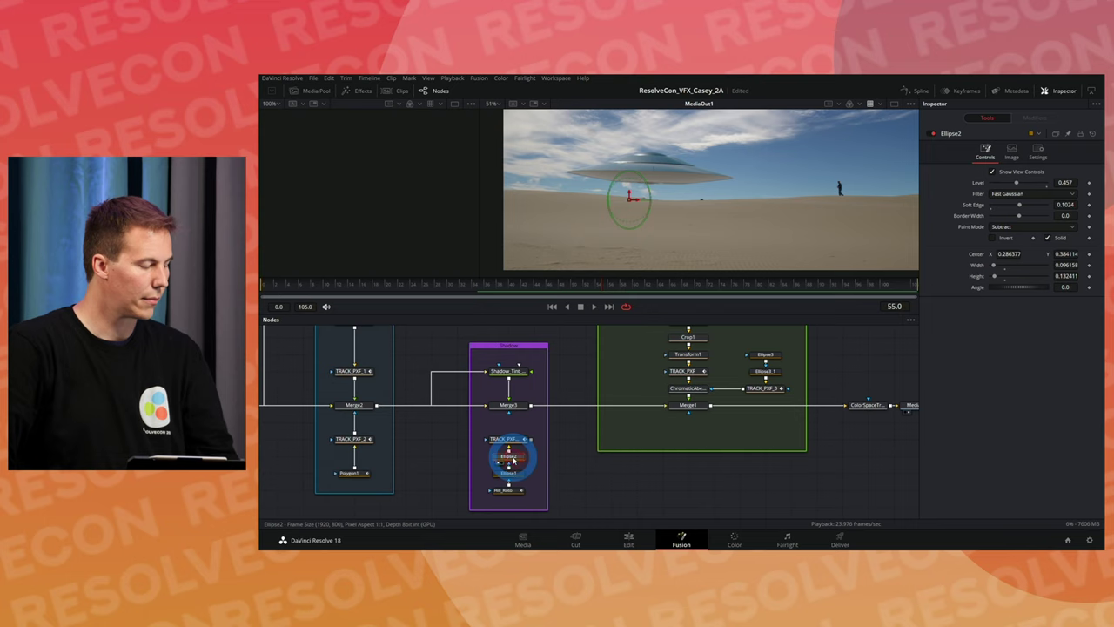
key("1")
left_click_drag(479, 223, 714, 236)
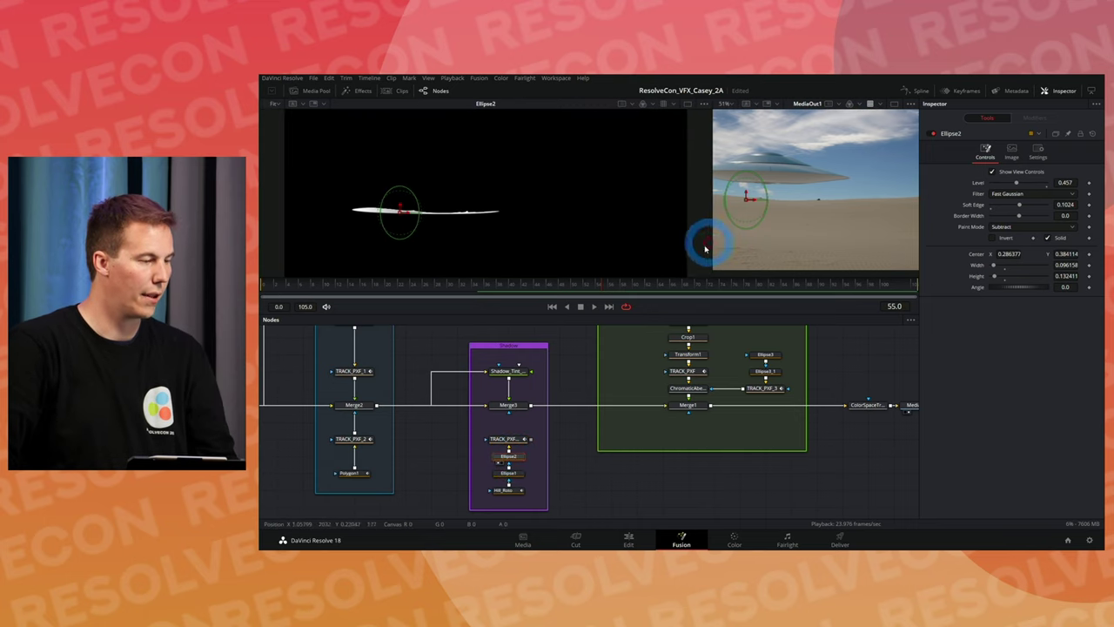
left_click(512, 493)
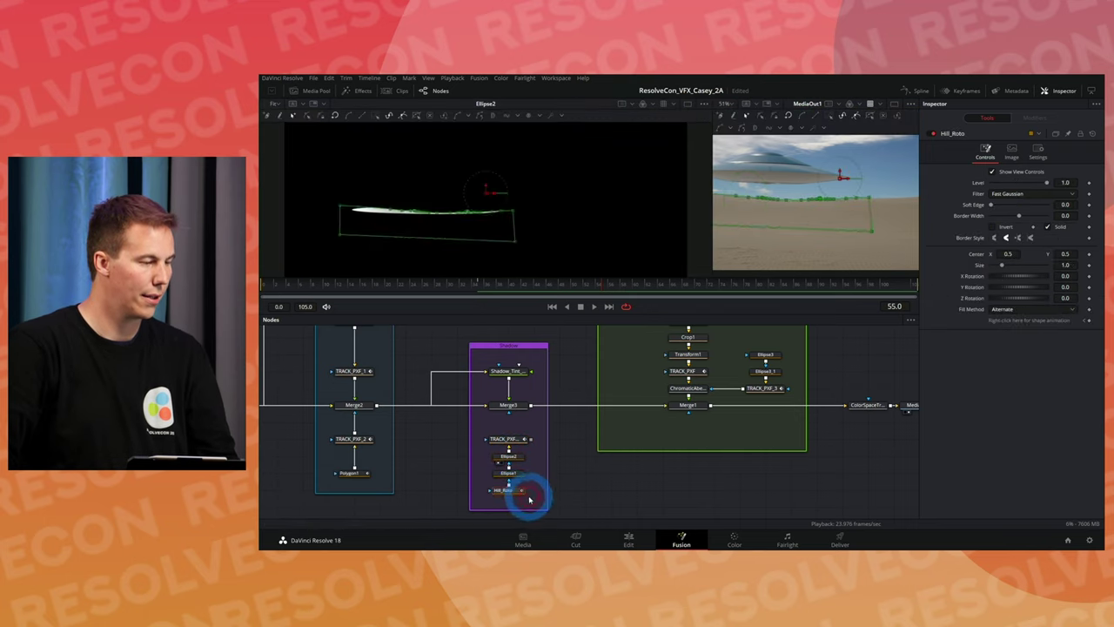
key("1")
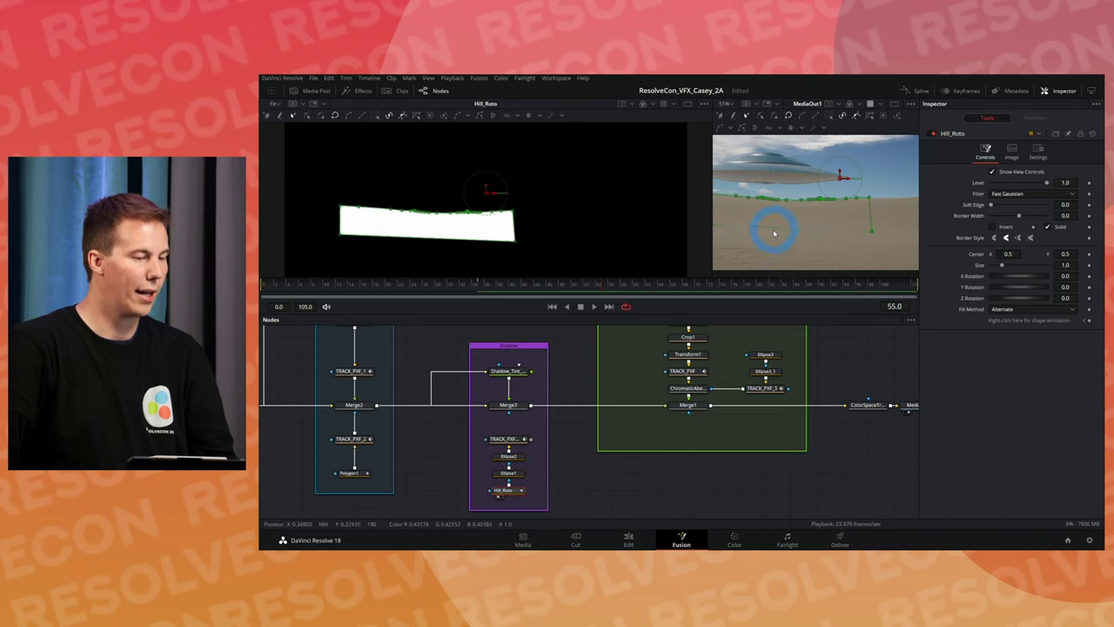
scroll(754, 204, "up", 5)
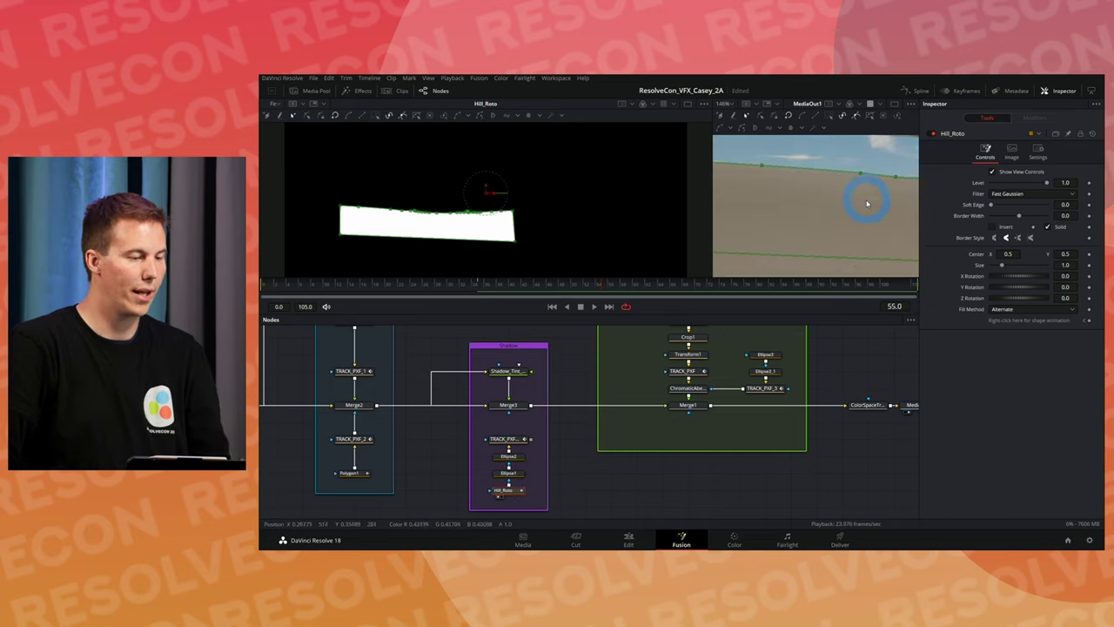
- Widen the MediaOut1 viewer and compare the Ellipse1 and Ellipse2 masks with the dune edge, looking closely at the Ellipse1 matte
left_click_drag(866, 203, 790, 213)
left_click_drag(712, 204, 474, 205)
left_click(511, 473)
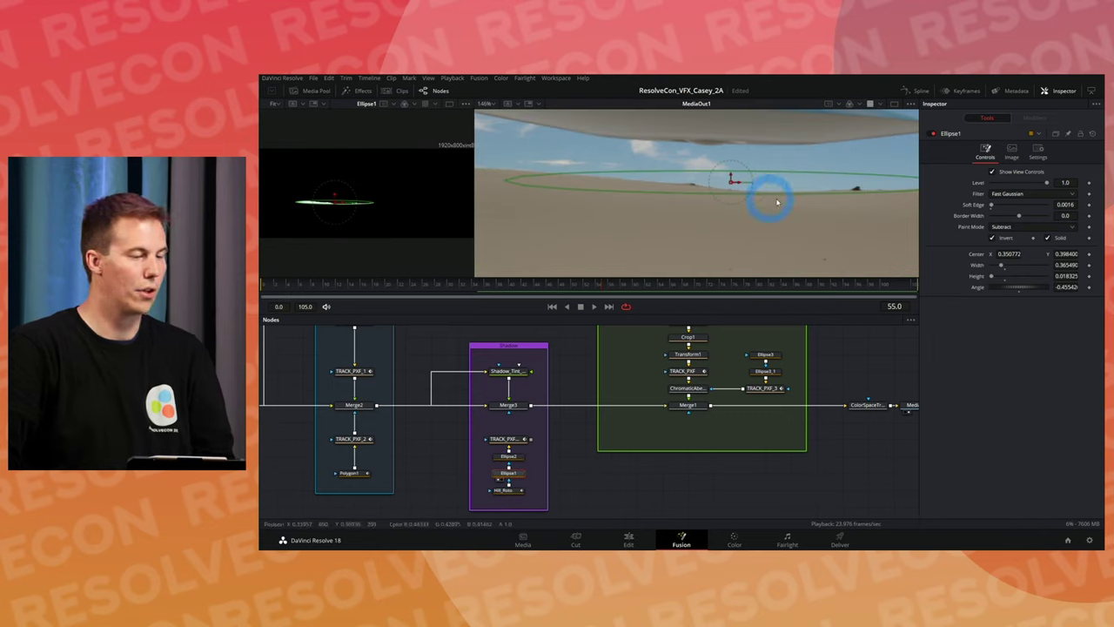
left_click(515, 456)
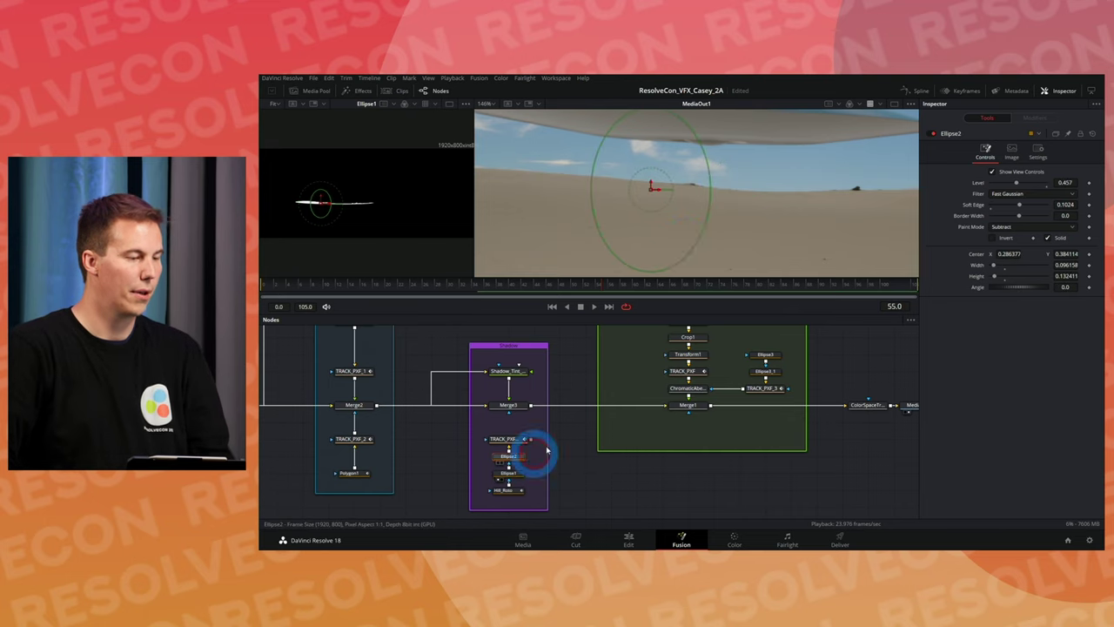
left_click(509, 472)
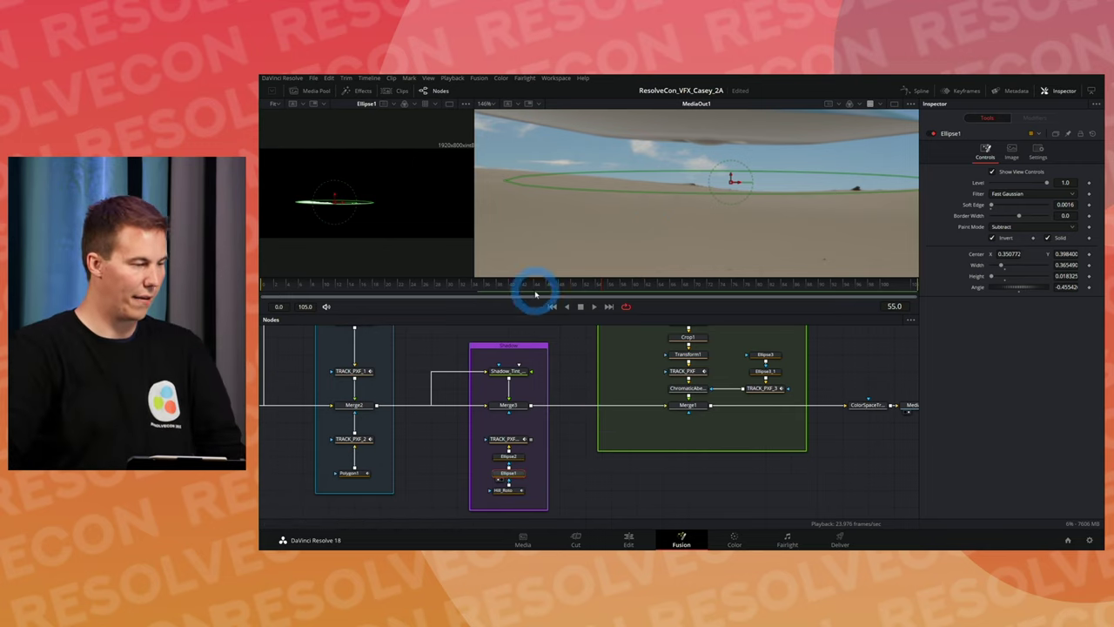
scroll(315, 214, "up", 3)
left_click_drag(374, 194, 356, 229)
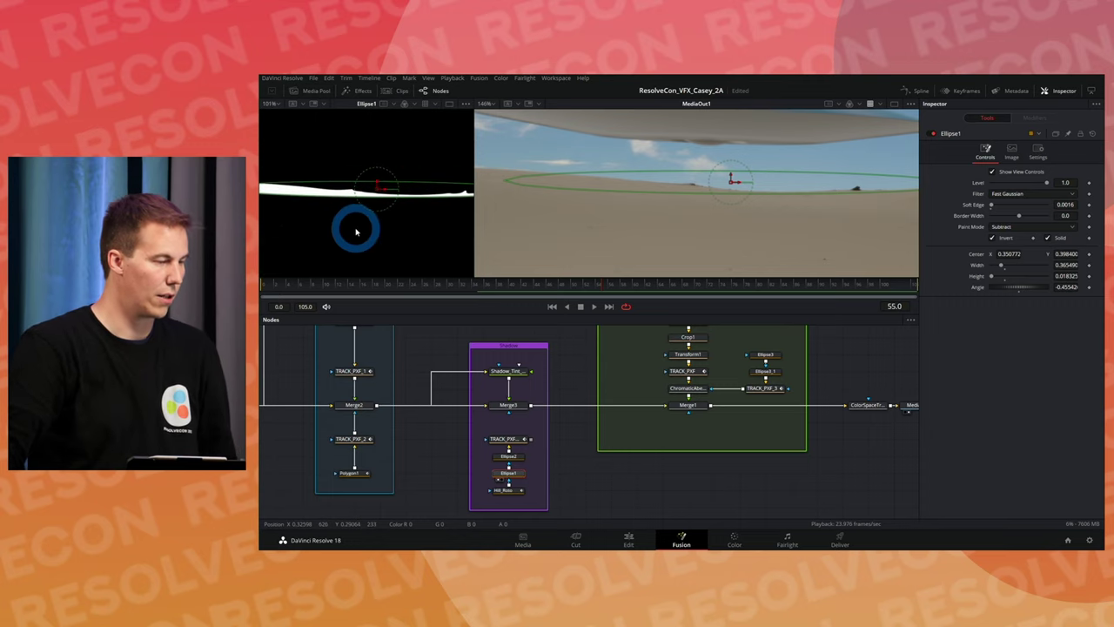
left_click_drag(444, 203, 423, 203)
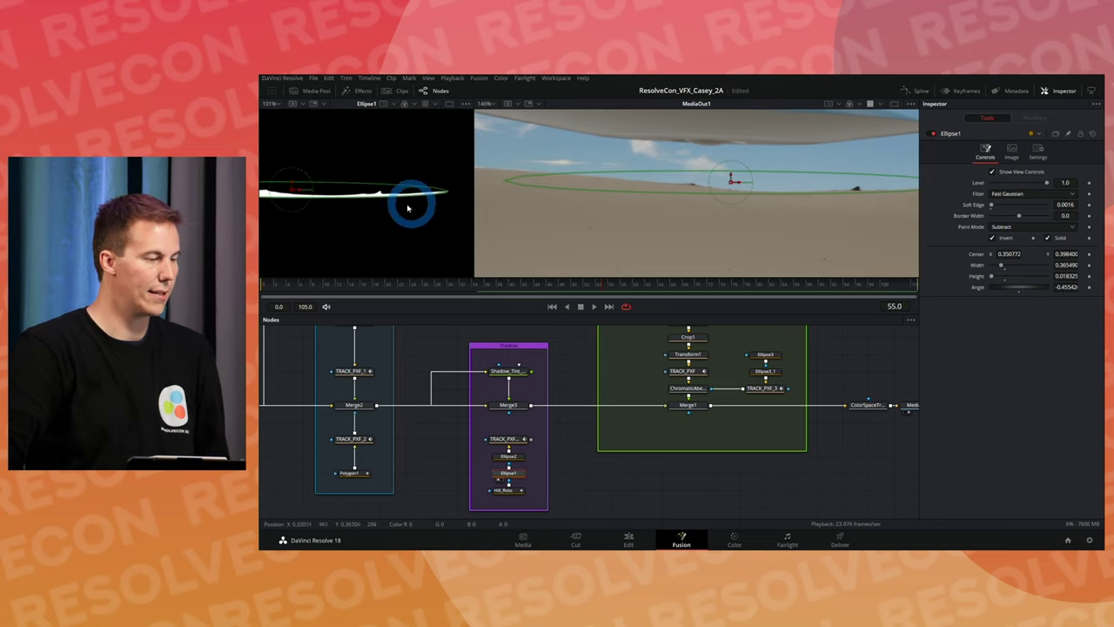
- Reconnect the Shadow group's planar track to Merge3's effect mask and check the UFO's ground shadow in MediaOut1
left_click_drag(528, 441, 510, 414)
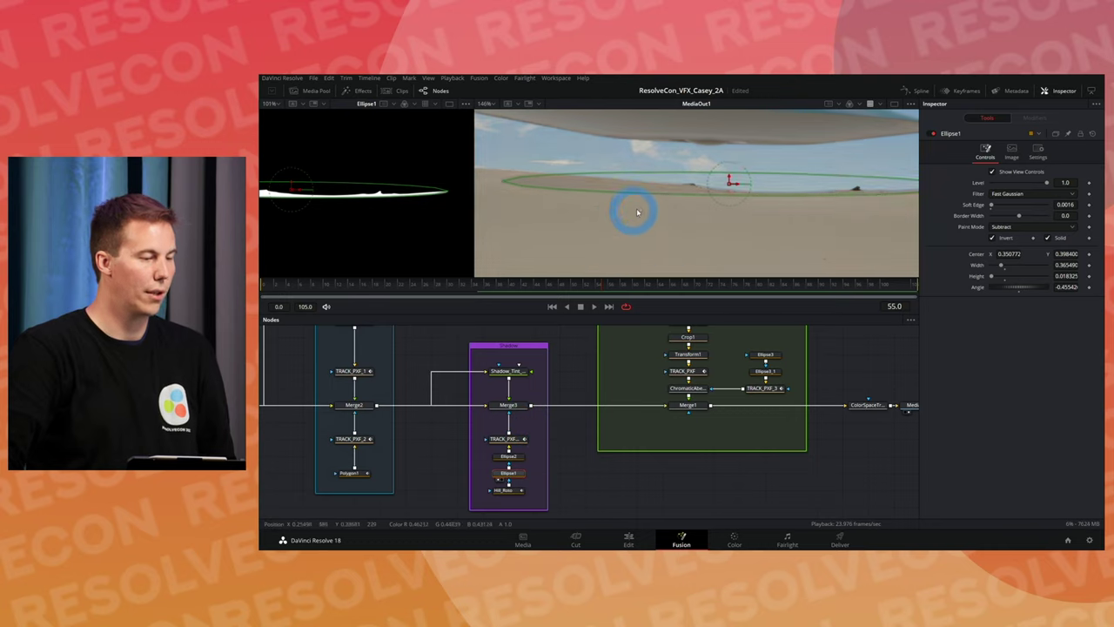
scroll(642, 210, "down", 1)
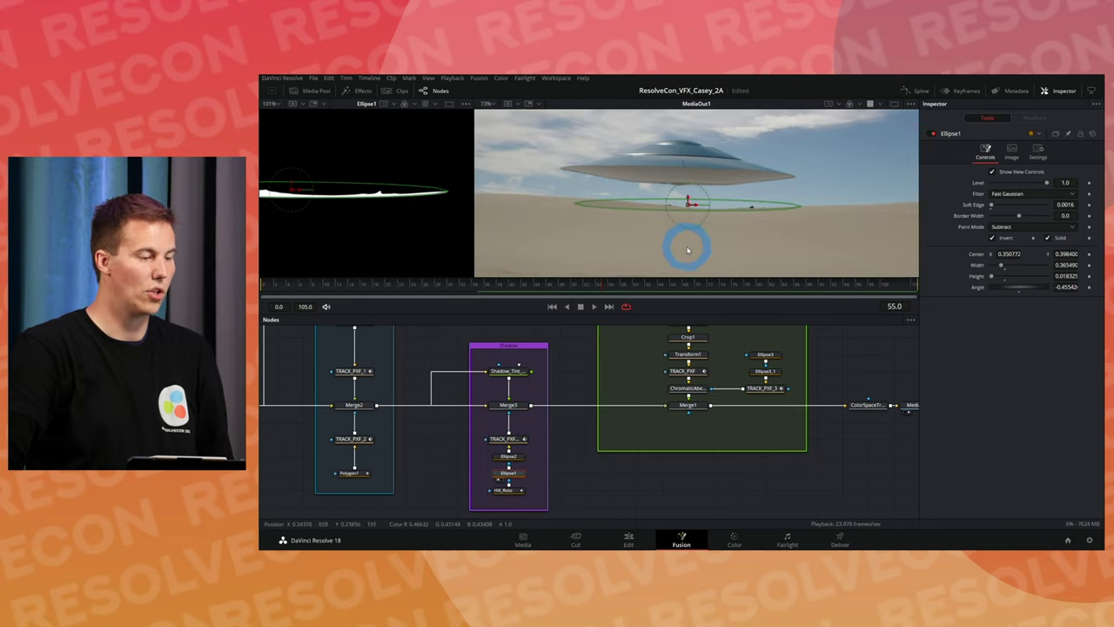
scroll(863, 360, "right", 5)
left_click(705, 408)
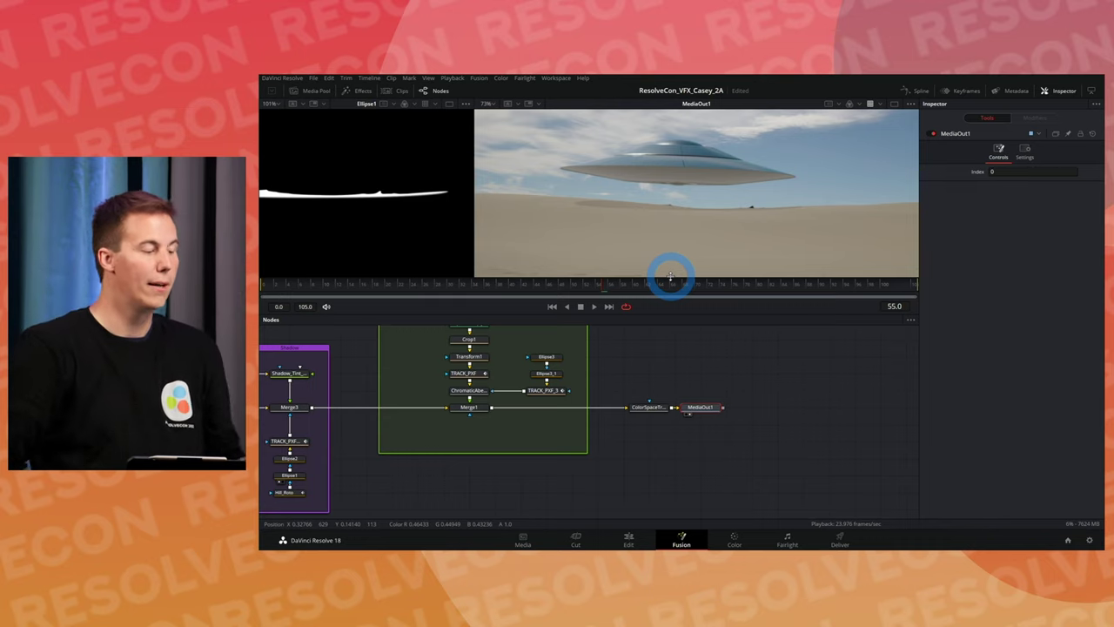
- Locate the SMUDGE_FIX group in the node graph and enlarge the viewers to examine the foreground sand in MediaOut1
scroll(771, 341, "left", 5)
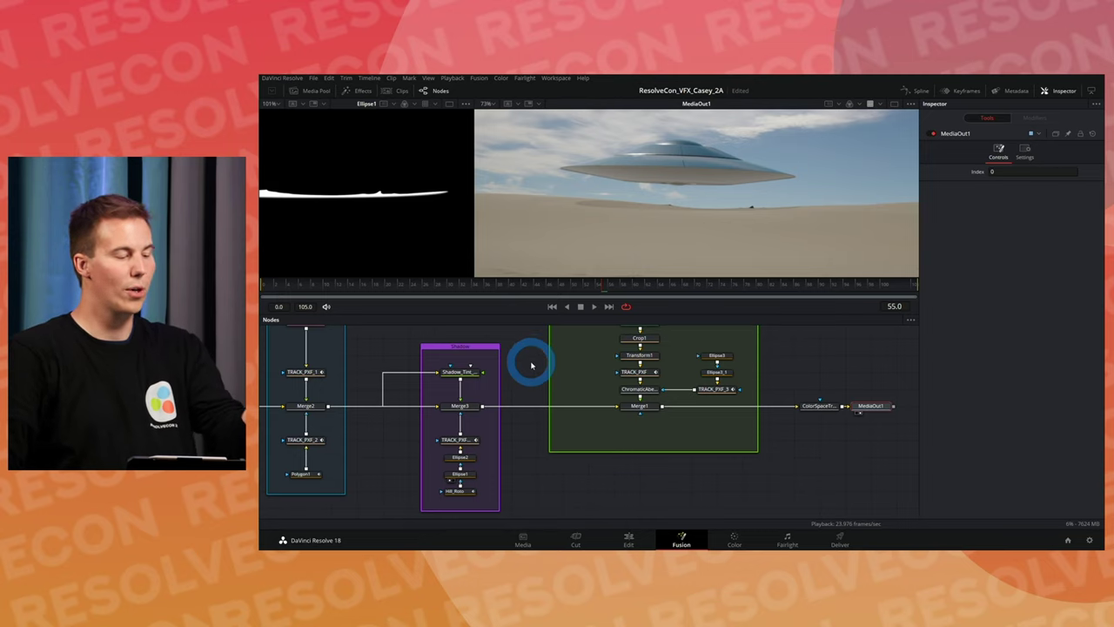
scroll(519, 364, "left", 8)
scroll(557, 360, "up", 2)
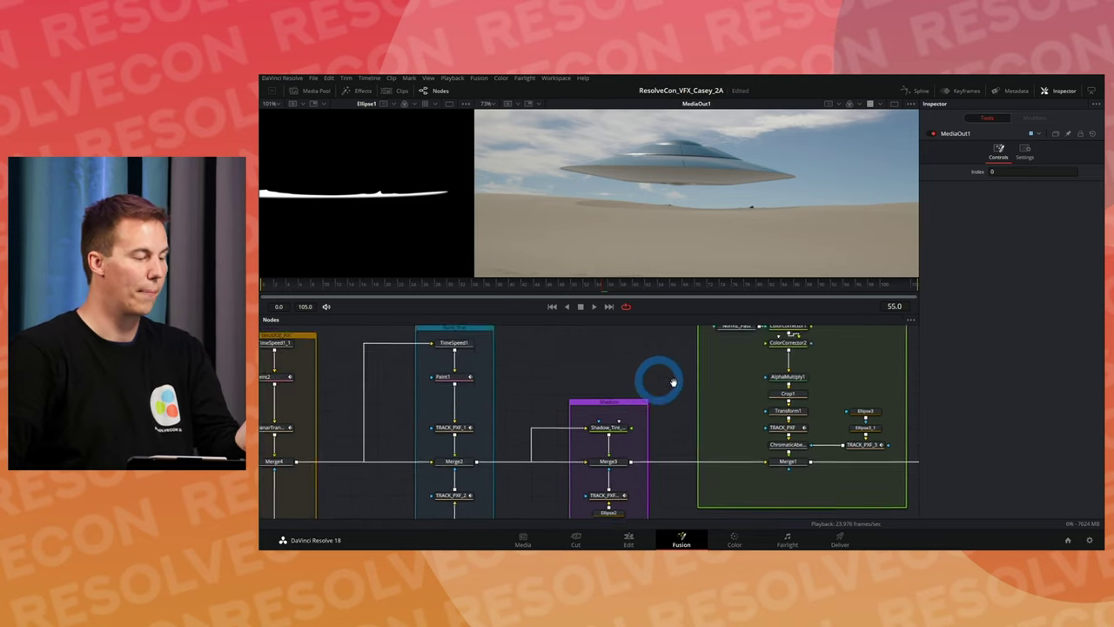
scroll(727, 385, "left", 3)
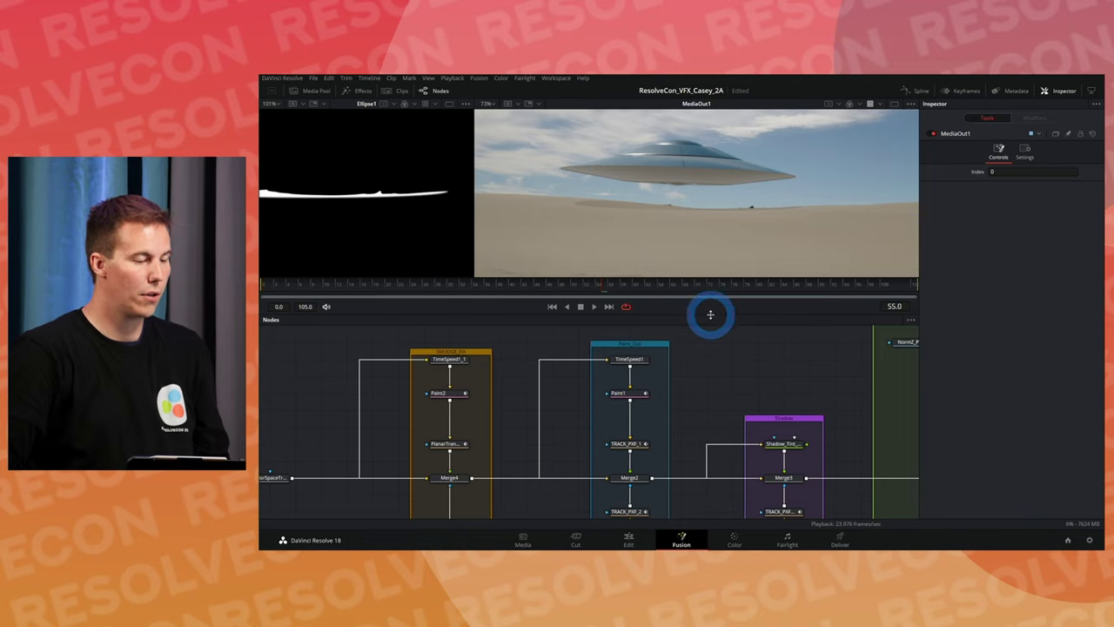
left_click_drag(710, 314, 716, 426)
scroll(760, 281, "up", 4)
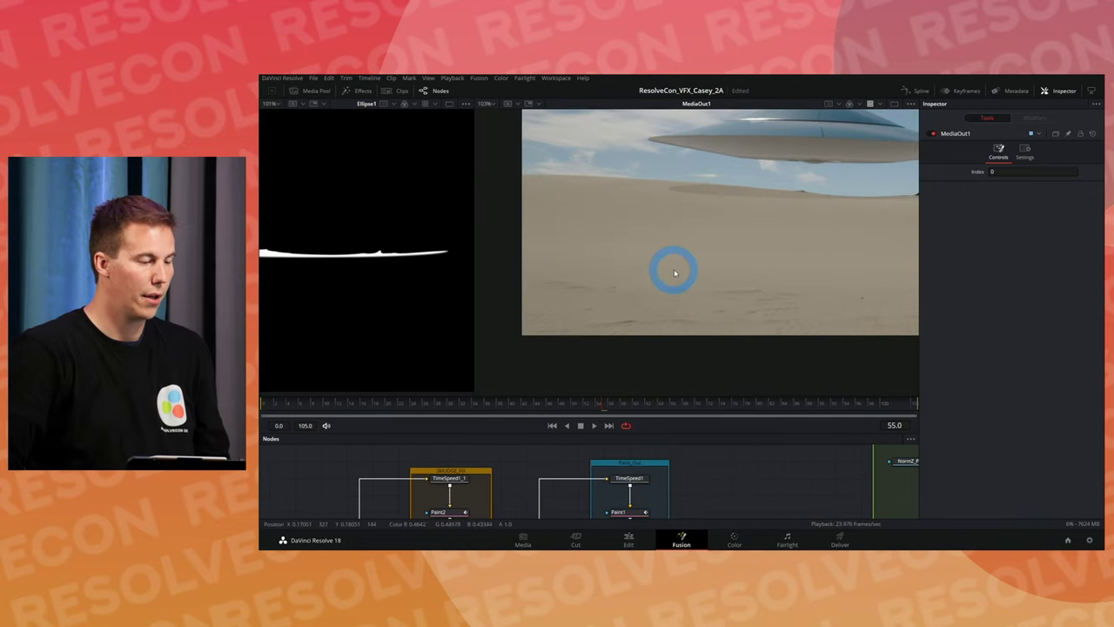
- Disable Merge4 in the SMUDGE_FIX group and play the shot up to frame 80 to examine the uncorrected sand
scroll(696, 288, "down", 3)
scroll(520, 448, "down", 2)
scroll(511, 490, "down", 4)
left_click(455, 488)
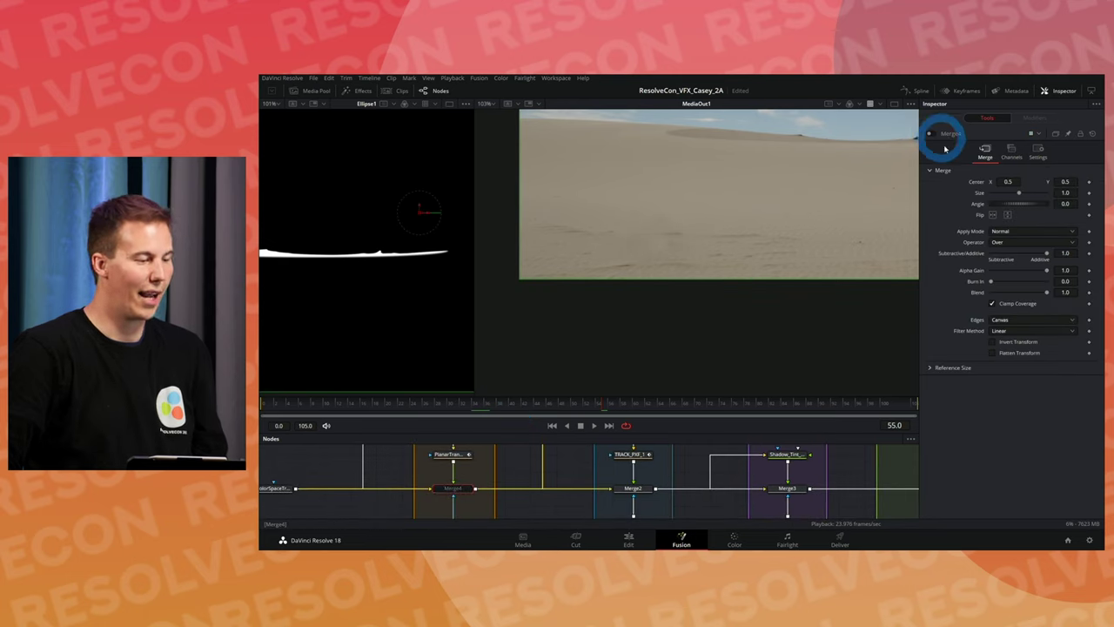
scroll(690, 242, "up", 2)
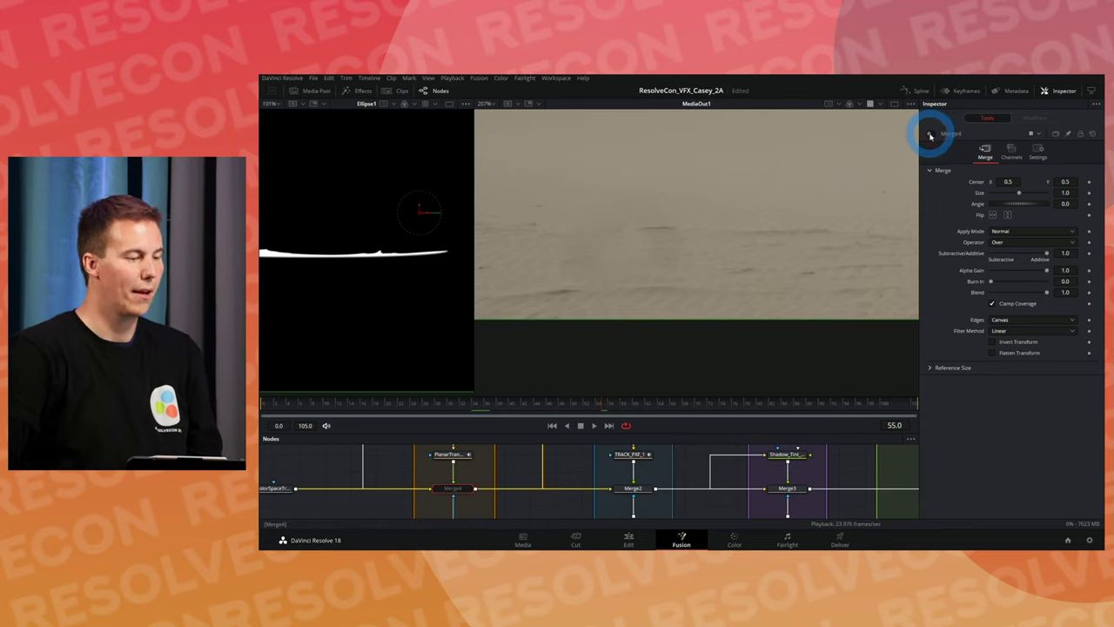
scroll(802, 229, "down", 2)
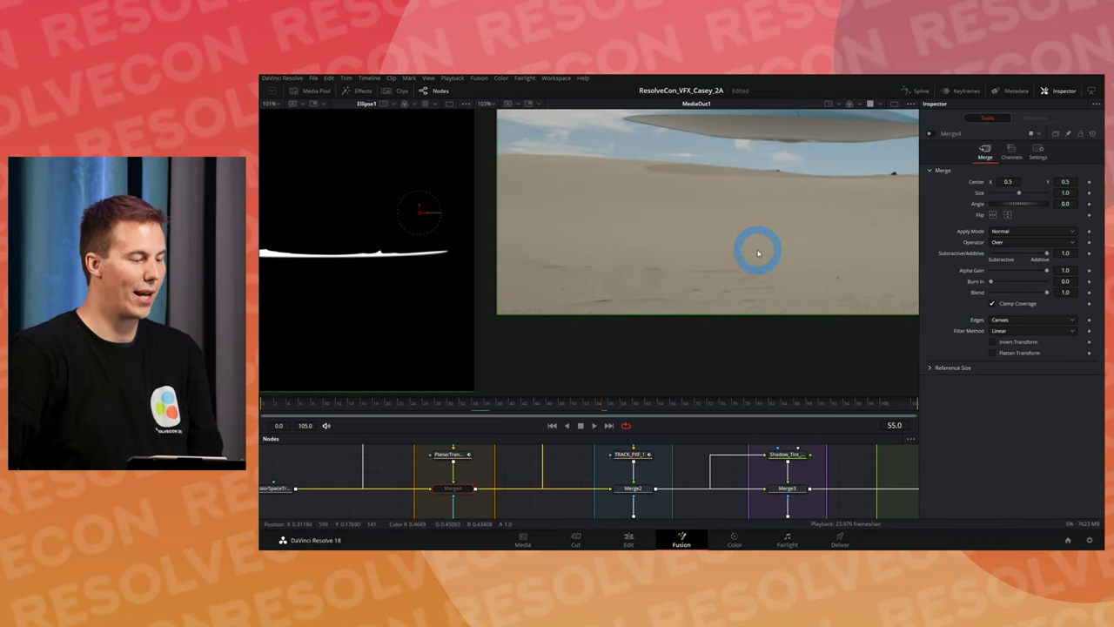
left_click(580, 425)
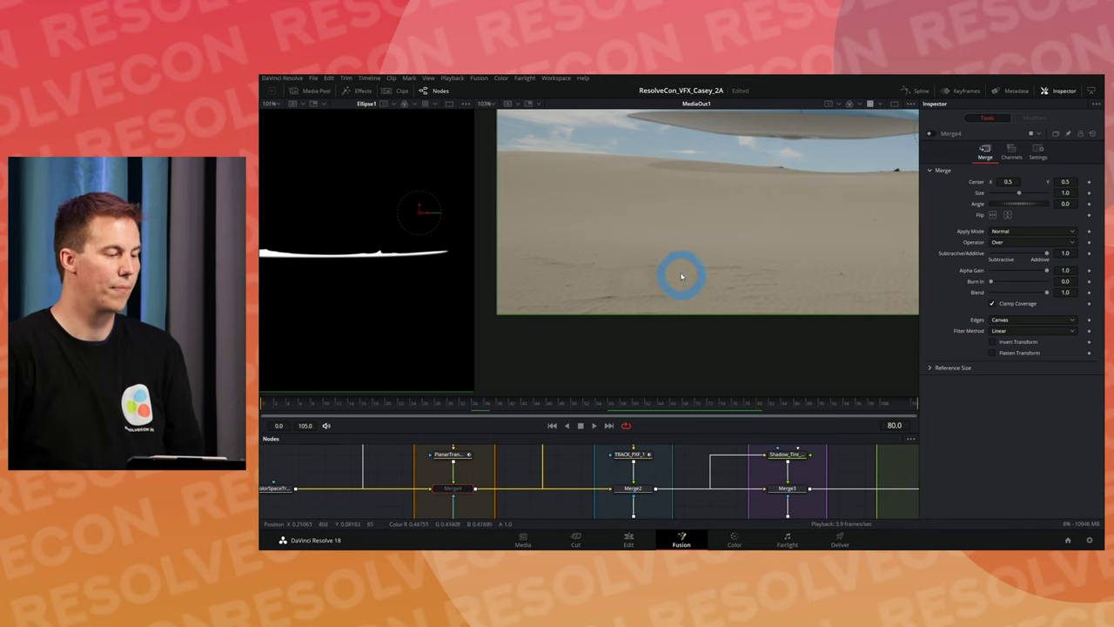
- View the SMUDGE_FIX group's TimeSpeed1_1, Paint2 and PlanarTransform1 outputs one after another in the second viewer
scroll(526, 468, "up", 2)
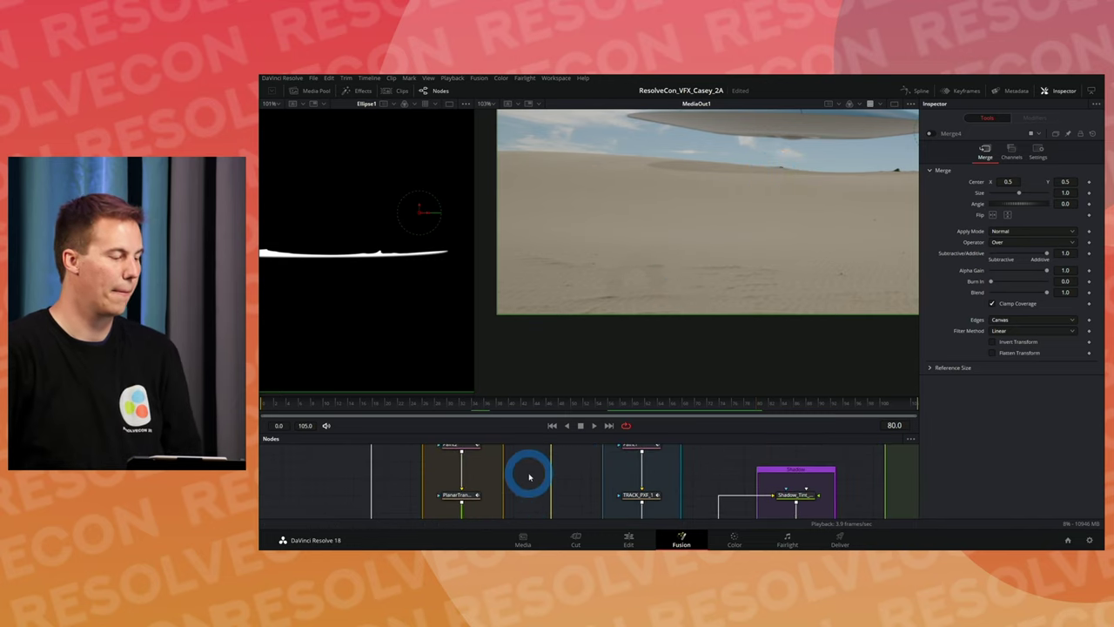
scroll(526, 474, "up", 2)
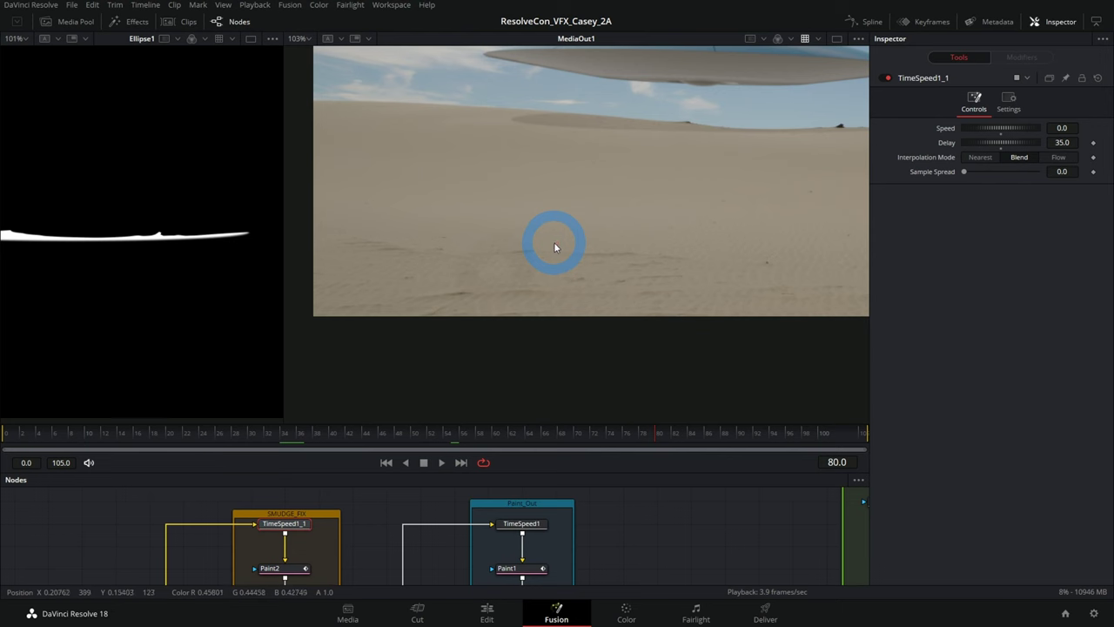
key("2")
scroll(364, 533, "down", 1)
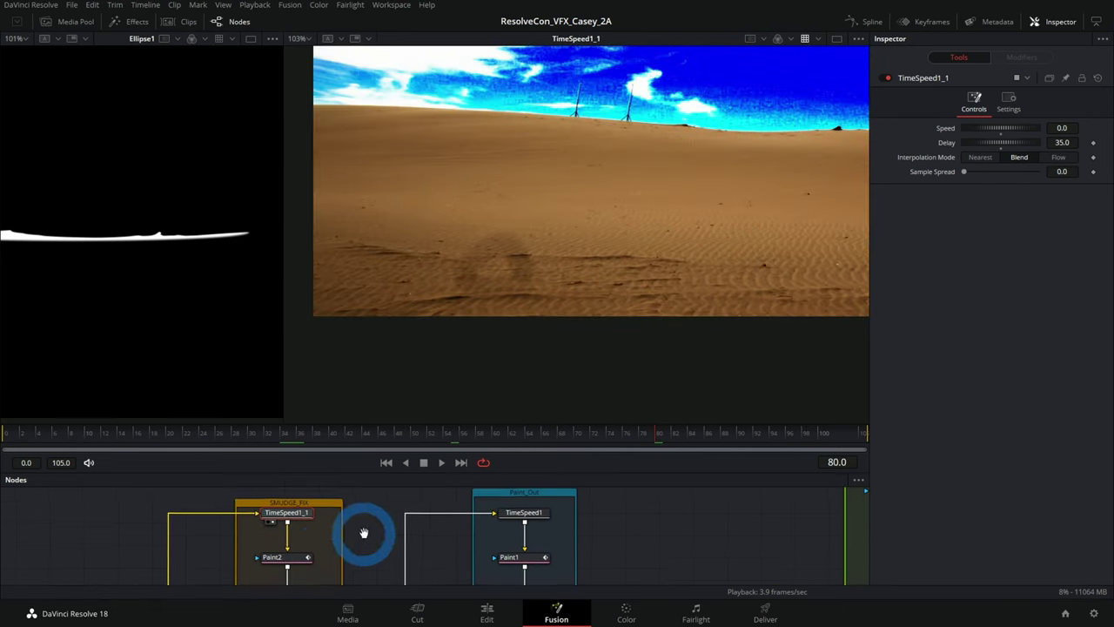
left_click(286, 547)
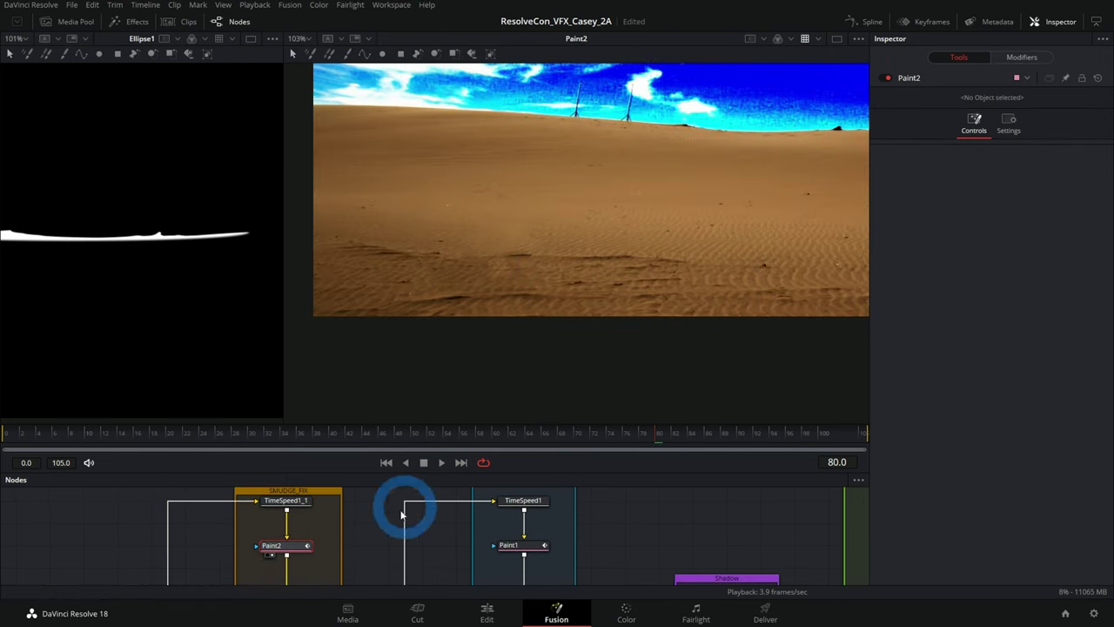
scroll(403, 507, "down", 5)
left_click(309, 535)
left_click_drag(309, 539, 514, 220)
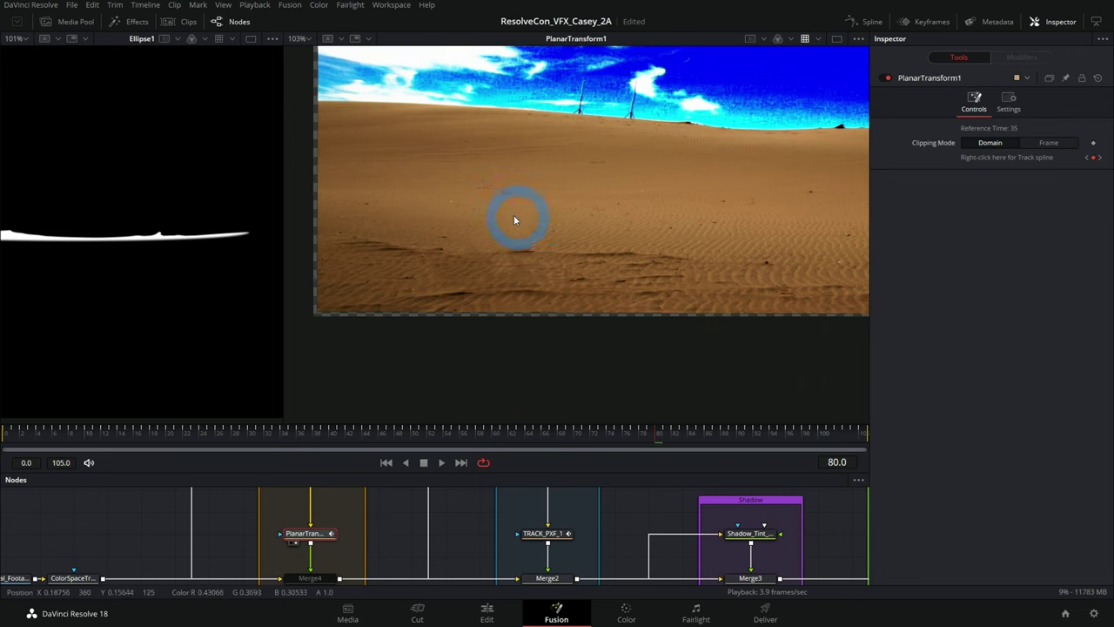
- Re-enable Merge4 and show the MediaOut1 composite in the second viewer with the whole UFO in frame
scroll(391, 523, "down", 1)
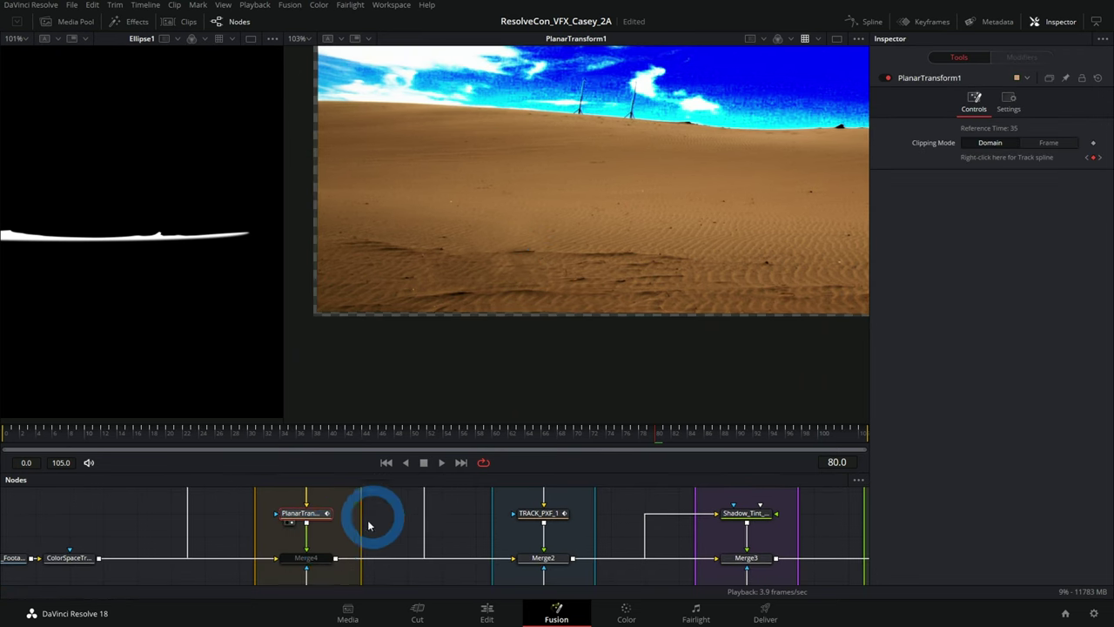
left_click(305, 558)
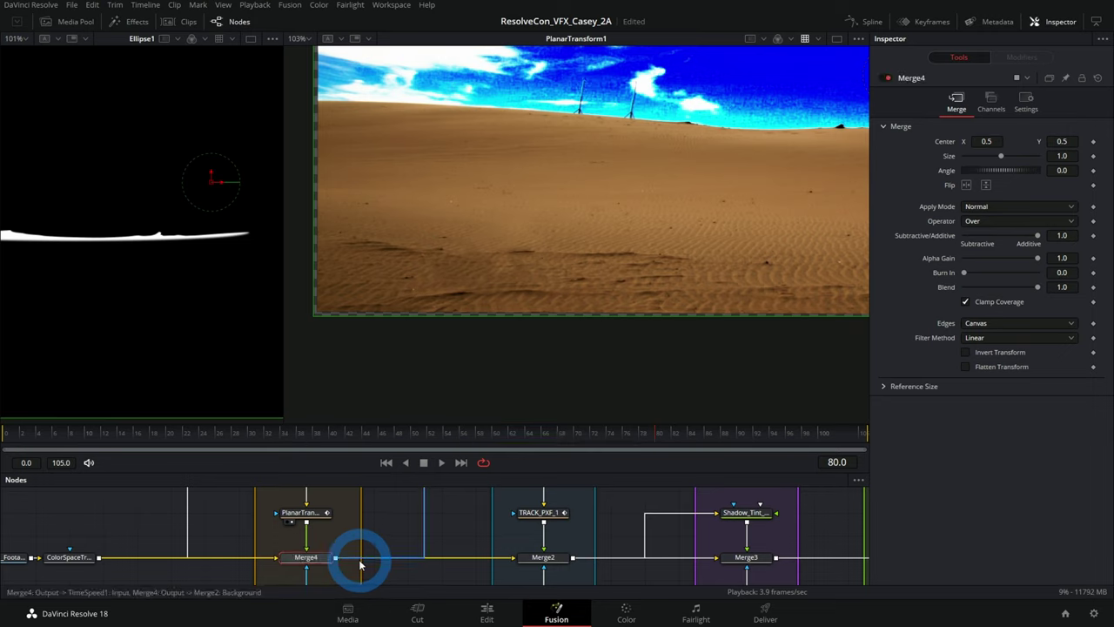
scroll(375, 532, "down", 2)
scroll(347, 548, "down", 3)
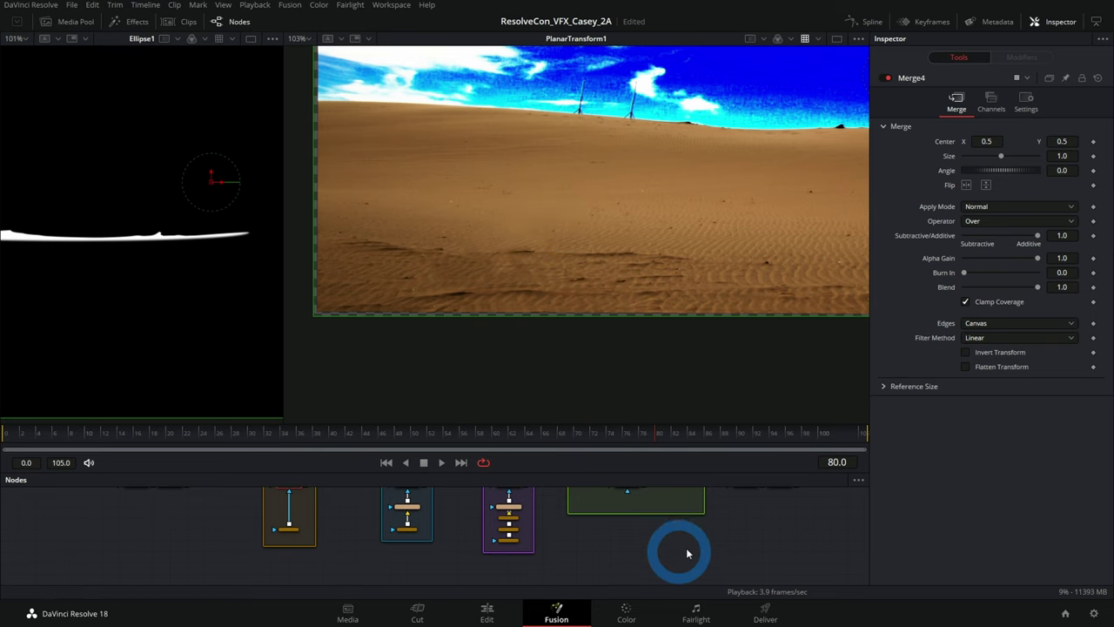
scroll(497, 577, "right", 3)
left_click(592, 515)
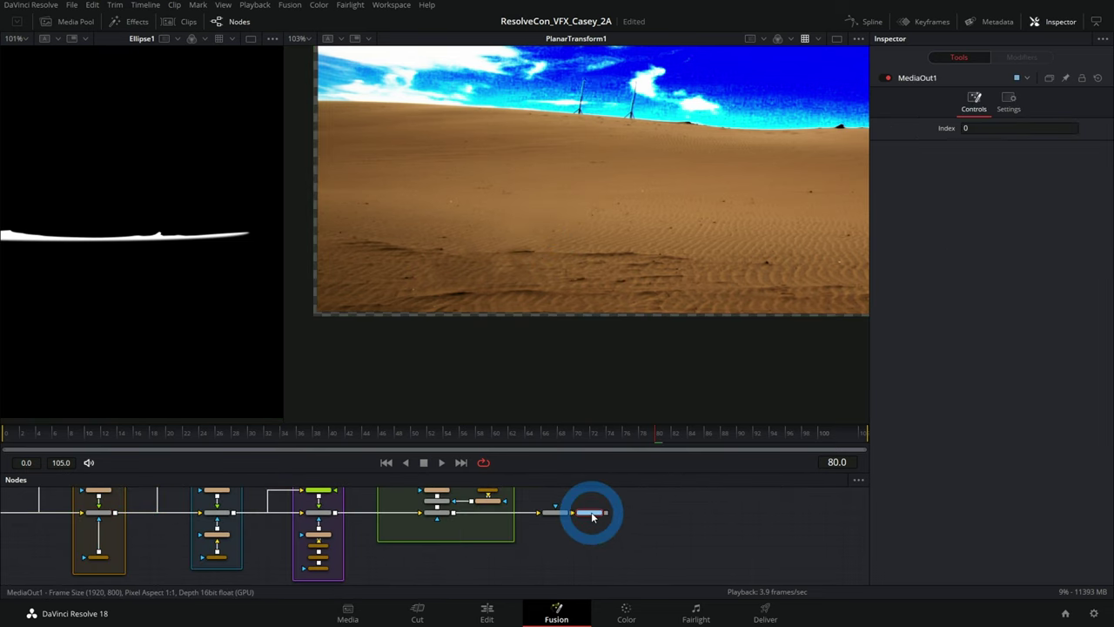
key("2")
scroll(644, 262, "down", 4)
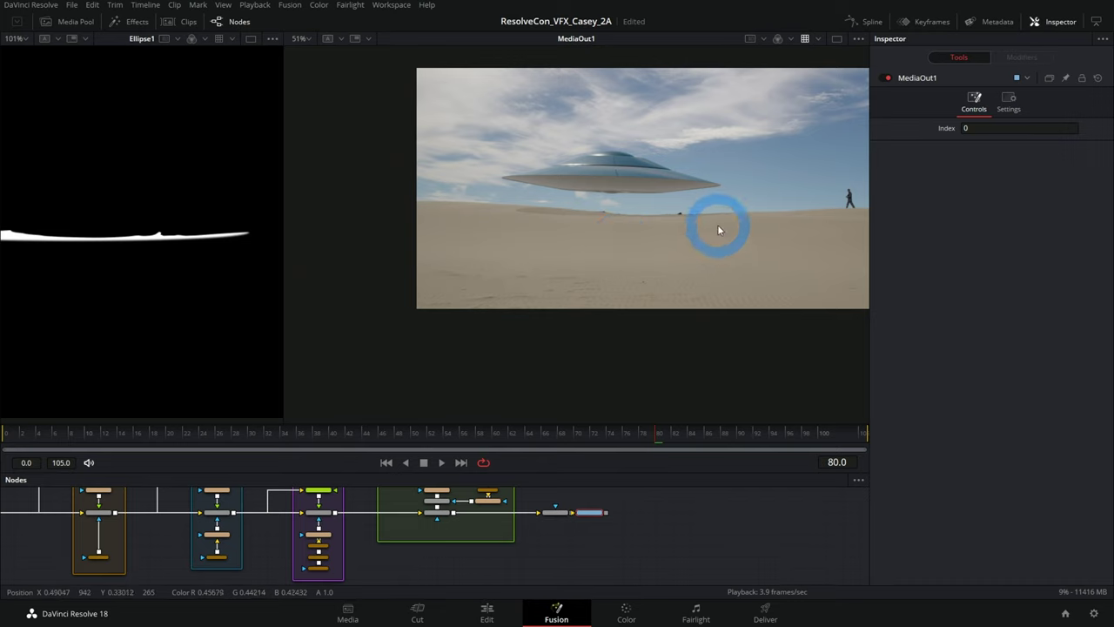
left_click_drag(718, 225, 638, 247)
- Enlarge the node graph, examine the saucer group's Safe_Zone chain and view NormZ_Pass in the first viewer
left_click_drag(587, 474, 557, 186)
scroll(551, 299, "up", 4)
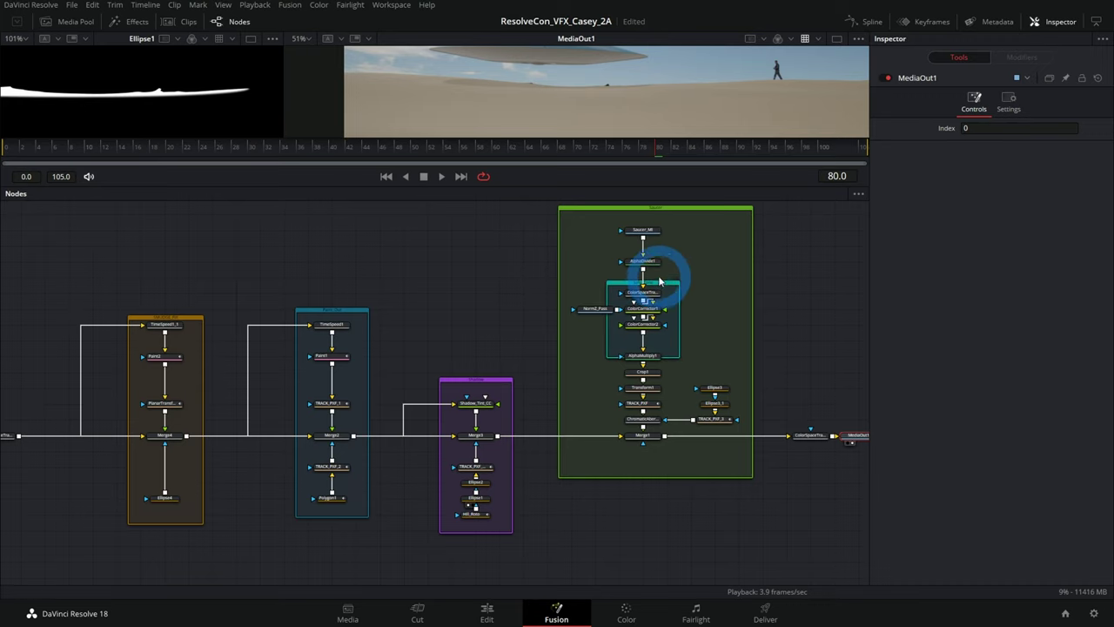
scroll(648, 259, "up", 3)
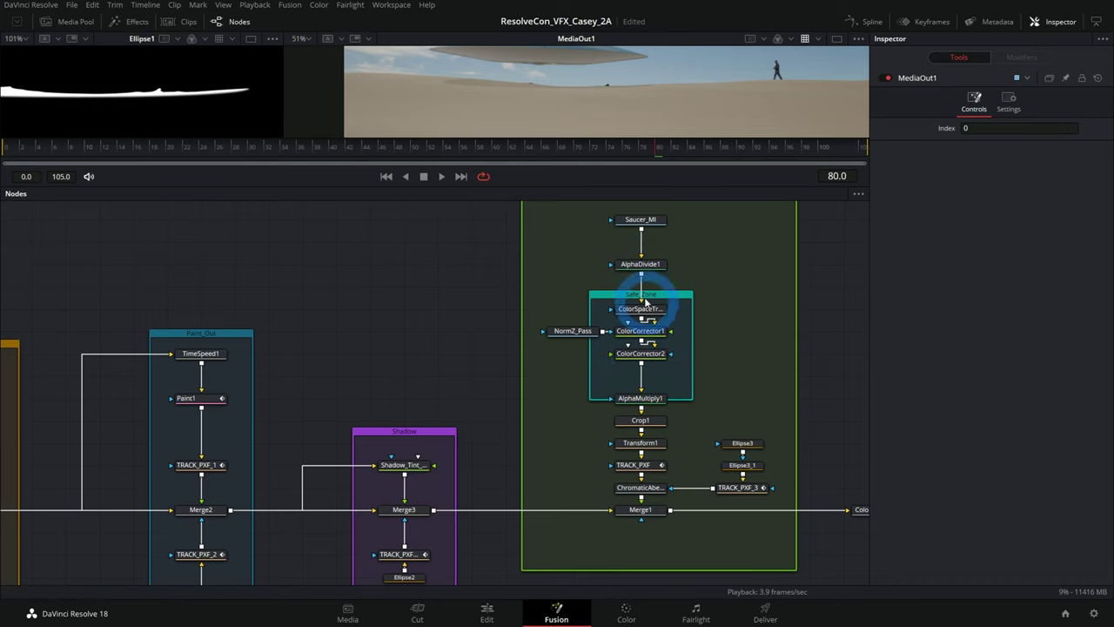
left_click_drag(563, 335, 206, 110)
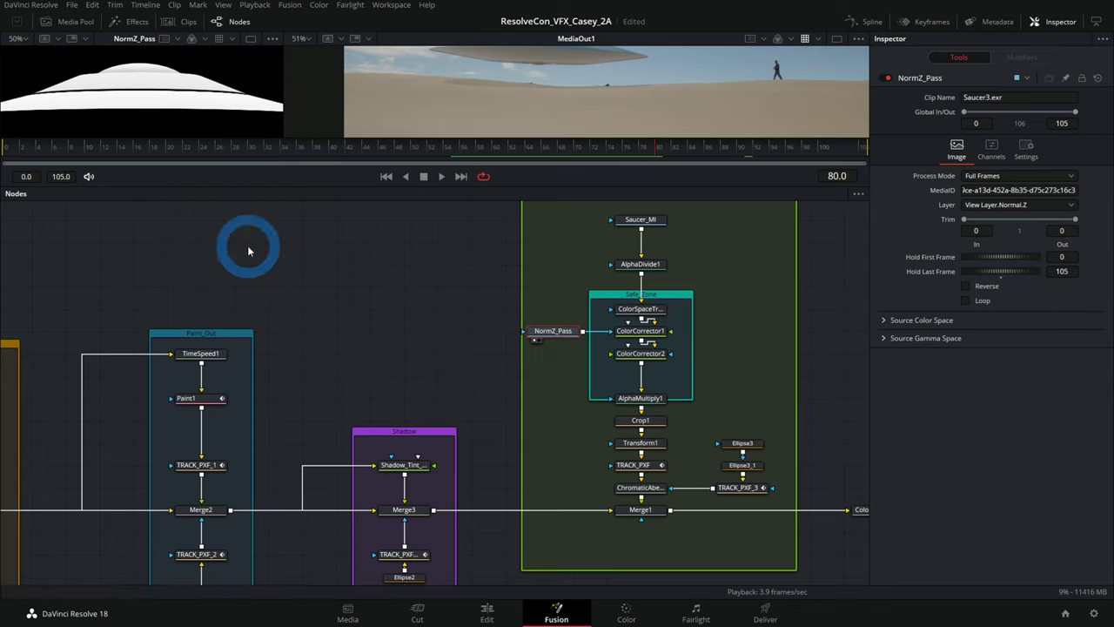
key("Delete")
key("ctrl+z")
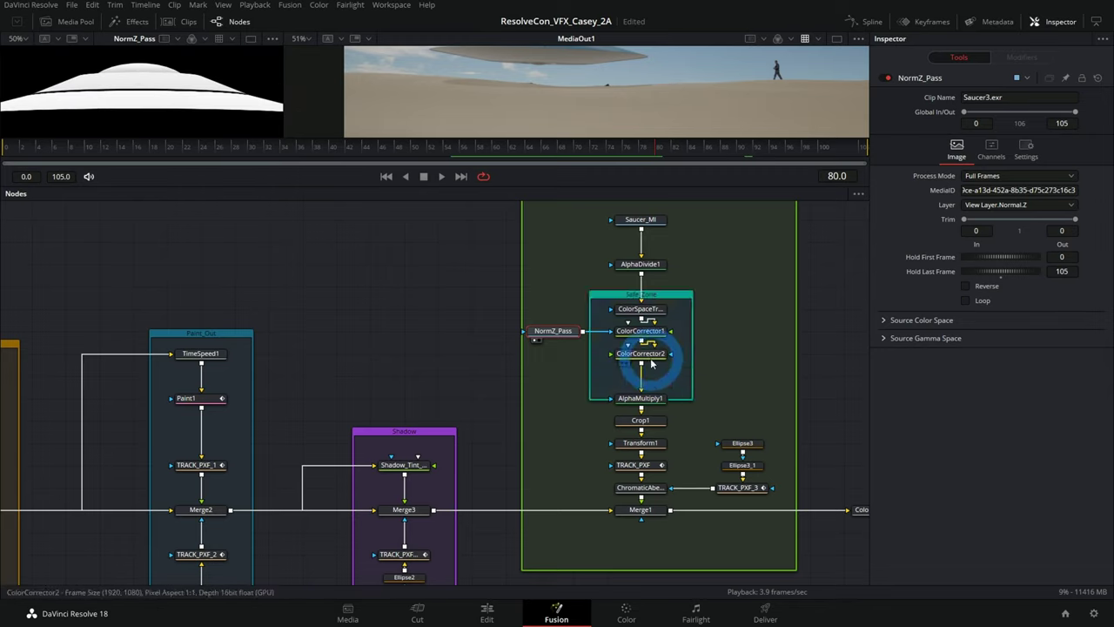
- Inspect the settings of Crop1, Transform1 and TRACK_PXF in the saucer chain with the viewers enlarged
left_click(660, 426)
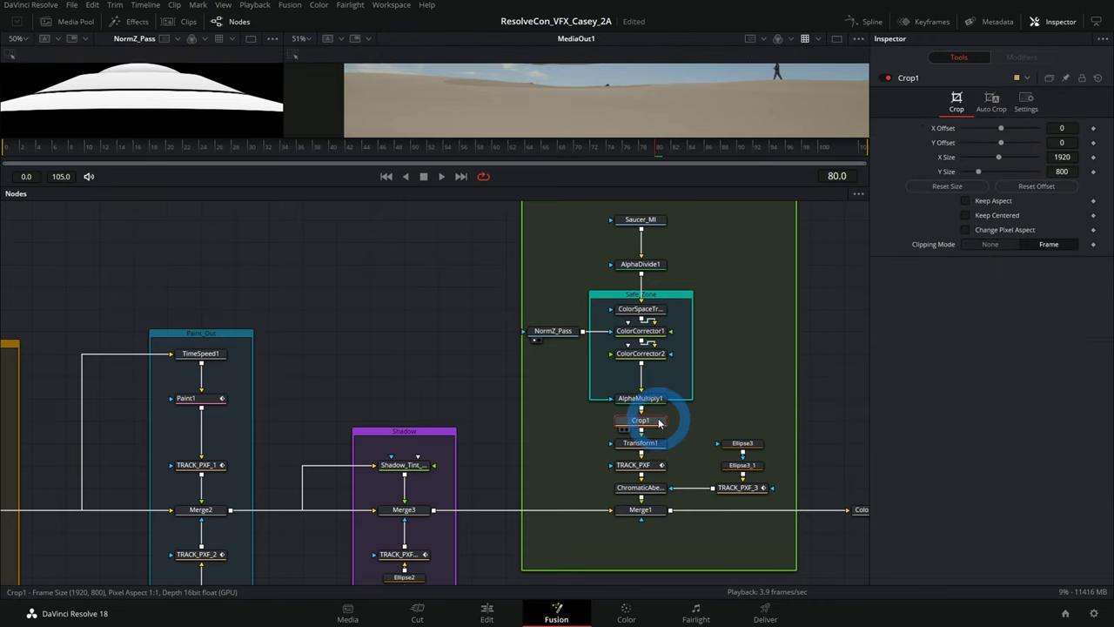
left_click(639, 443)
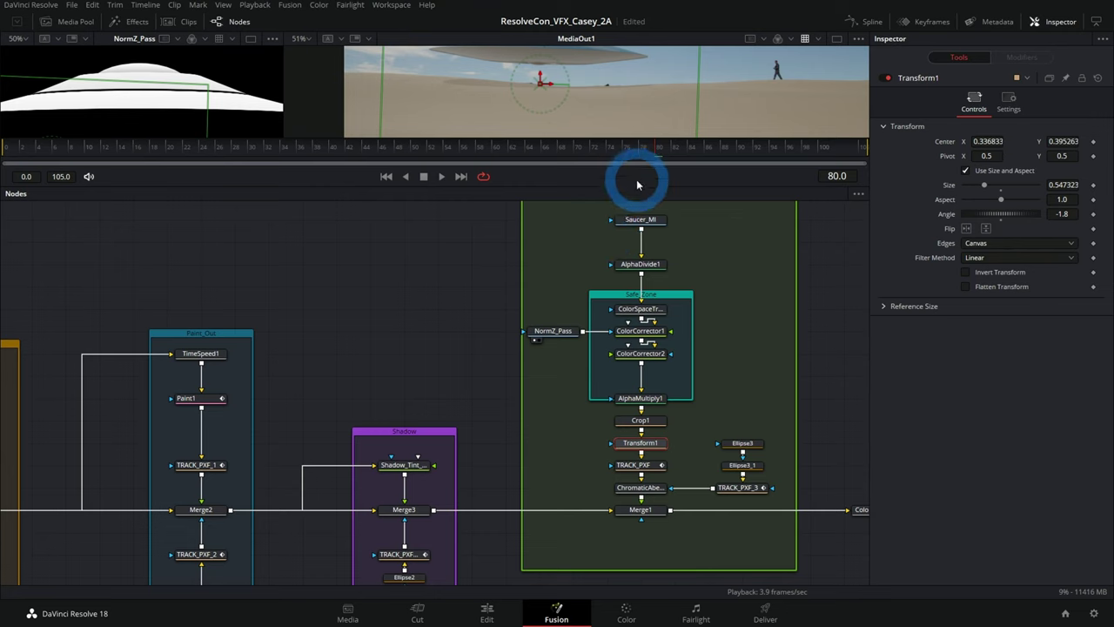
left_click_drag(637, 184, 636, 277)
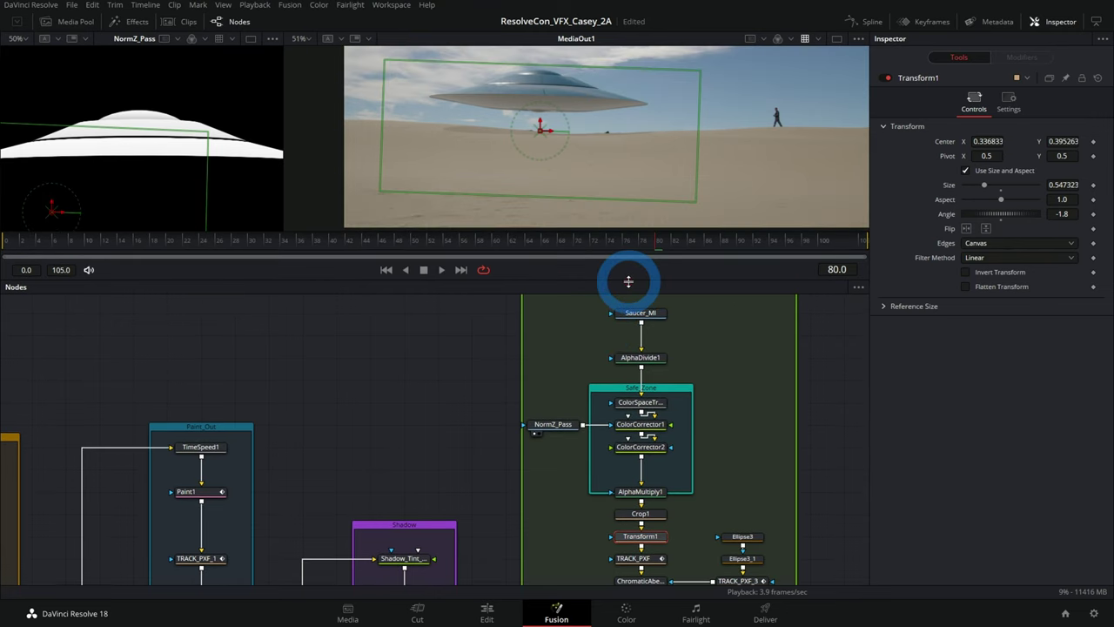
left_click(641, 560)
- Follow the saucer chain through Merge1 to MediaOut1 and examine the final composite around the UFO
scroll(703, 428, "down", 2)
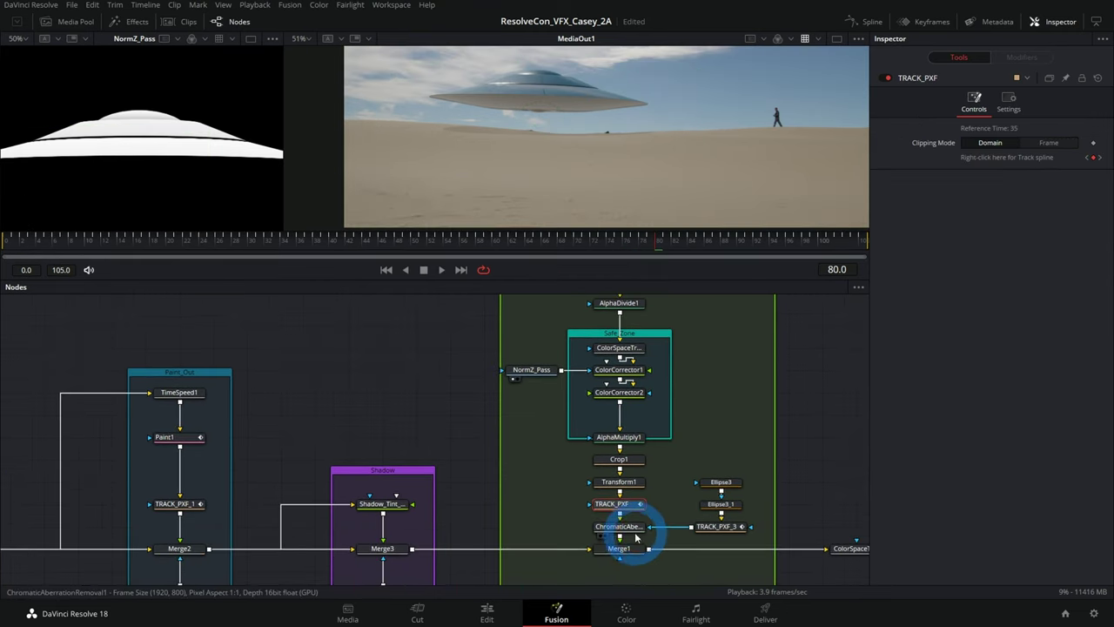
left_click(631, 548)
scroll(716, 487, "down", 4)
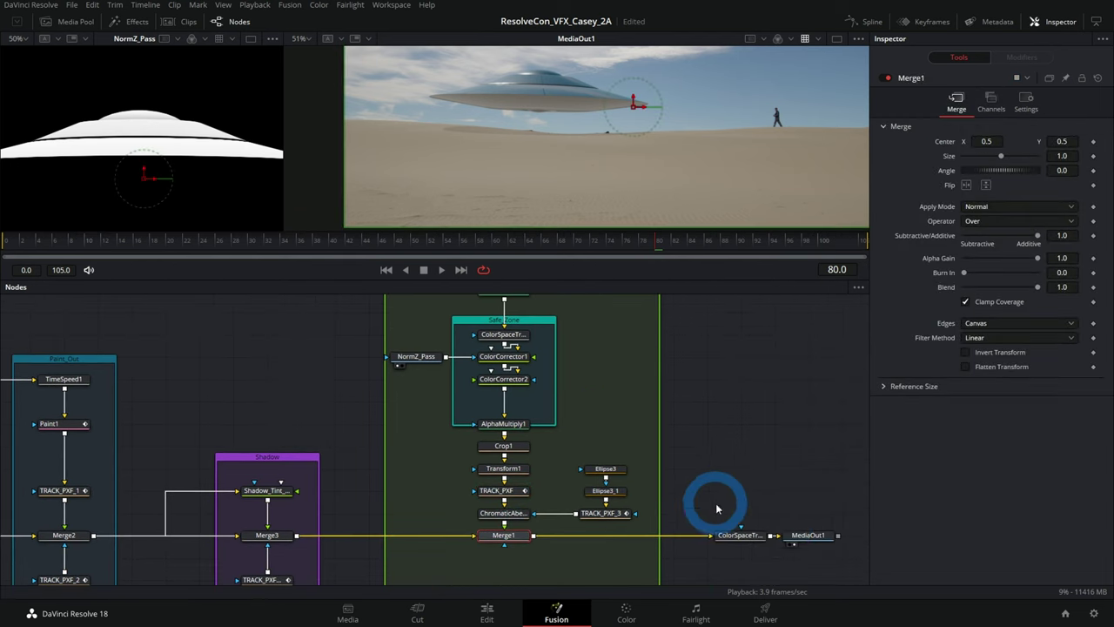
left_click(810, 537)
left_click_drag(681, 188, 576, 138)
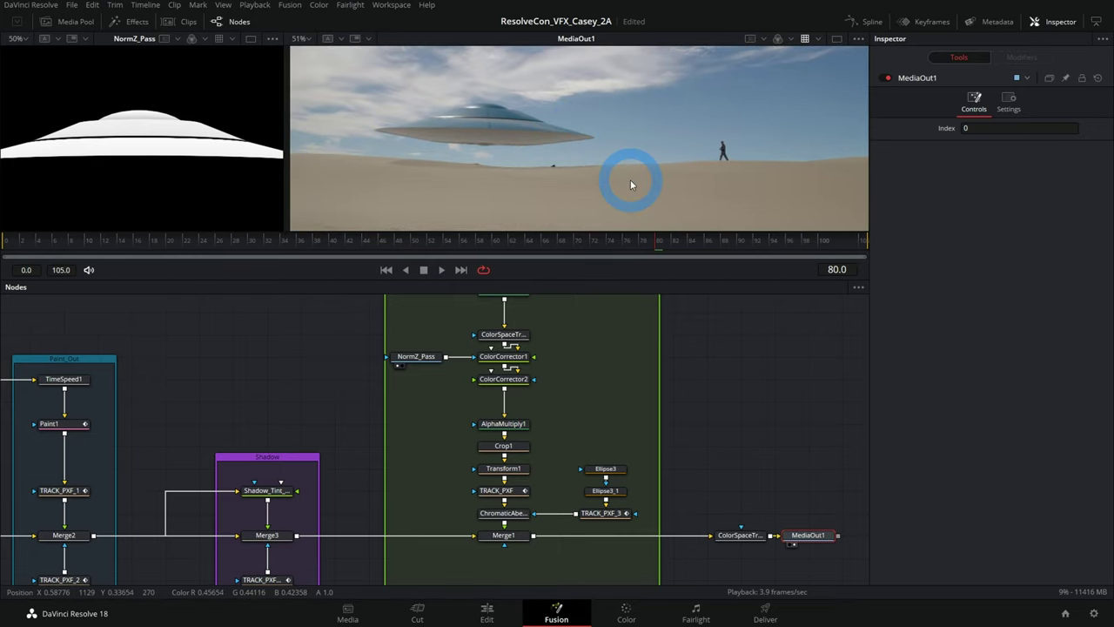